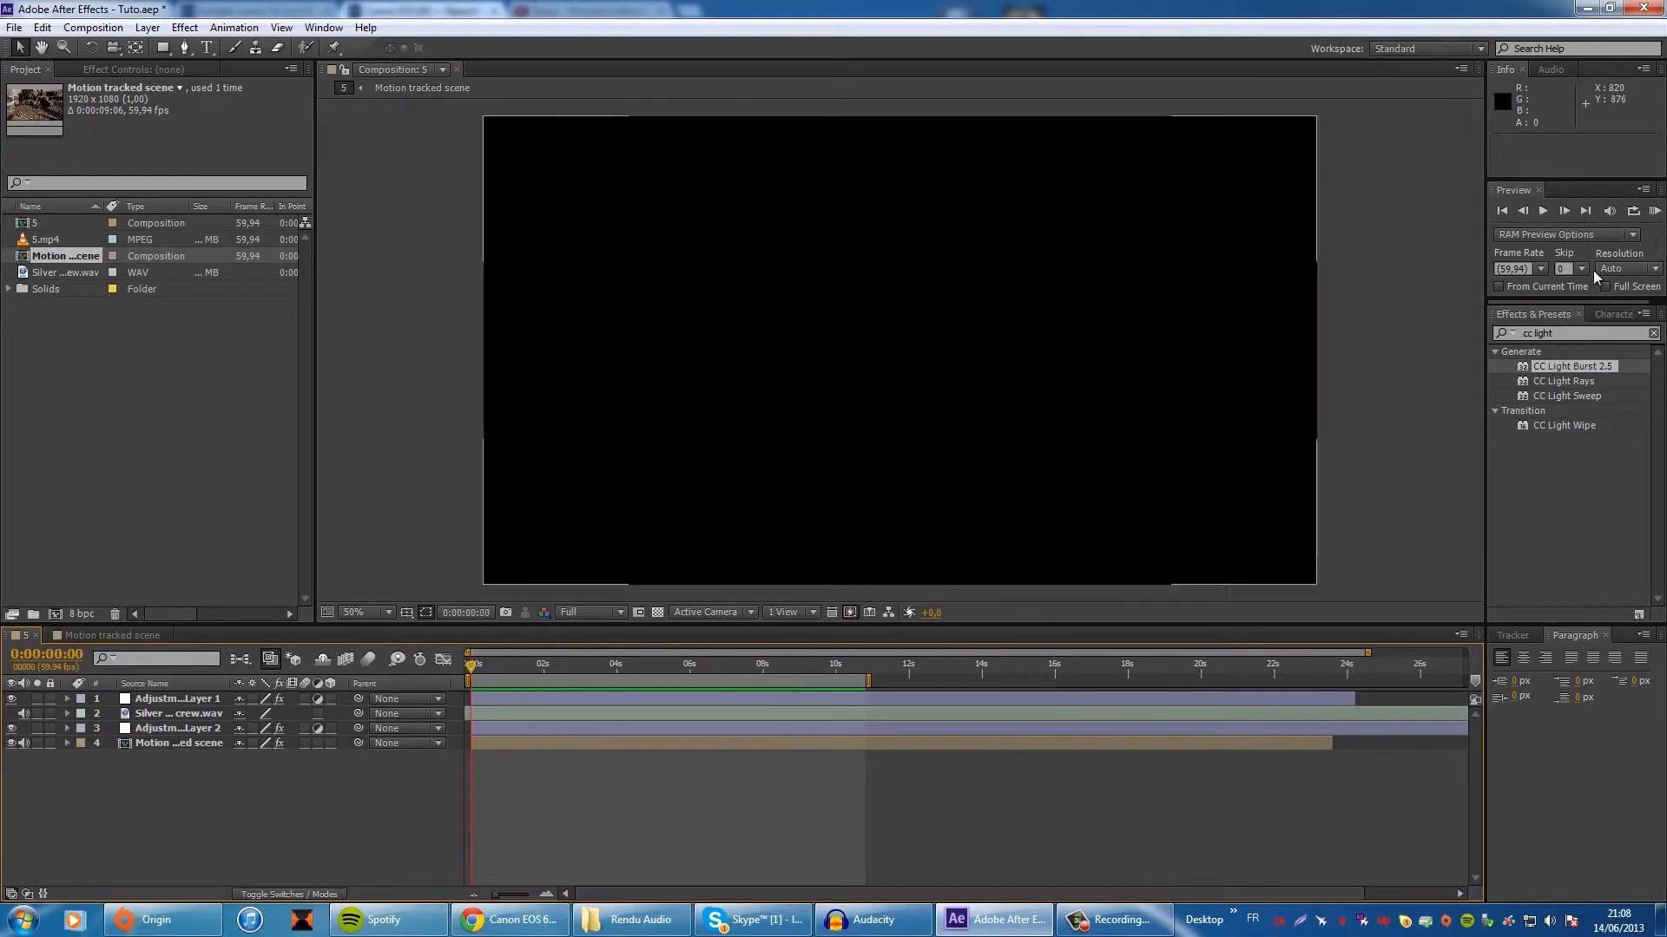
Step: Run a RAM preview of composition 5 and save it as the AVI file 5 RAM in the Rendus trop lourds folder
{"action": "left_click", "coordinate": [1655, 212]}
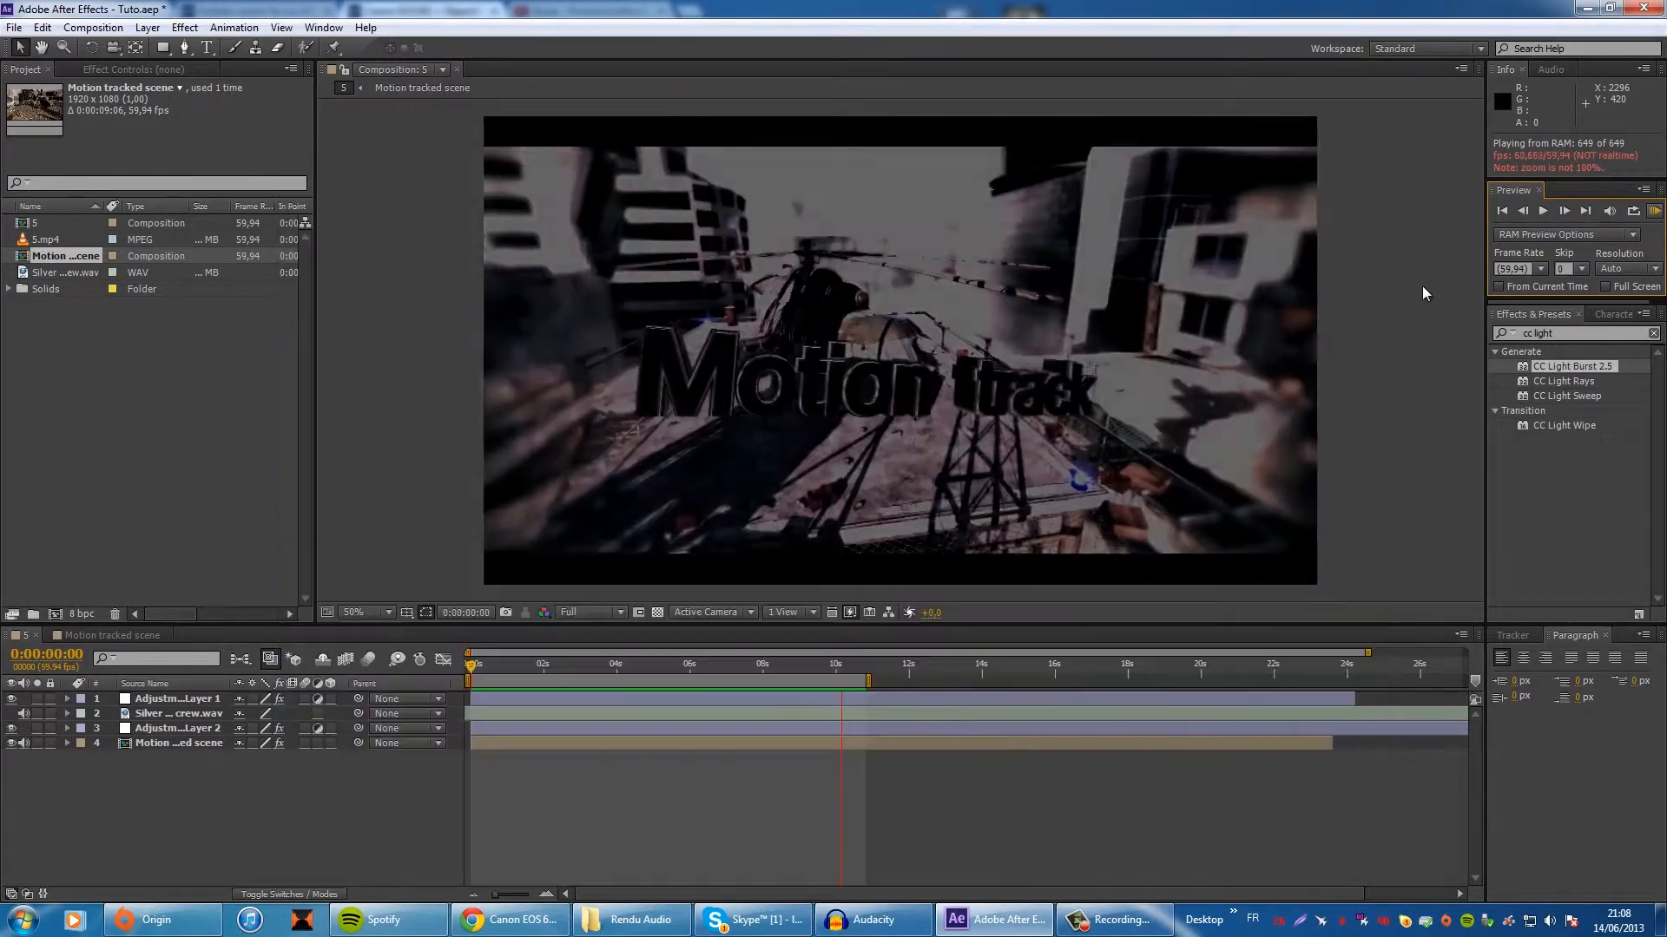
{"action": "key", "text": "space"}
{"action": "left_click", "coordinate": [126, 29]}
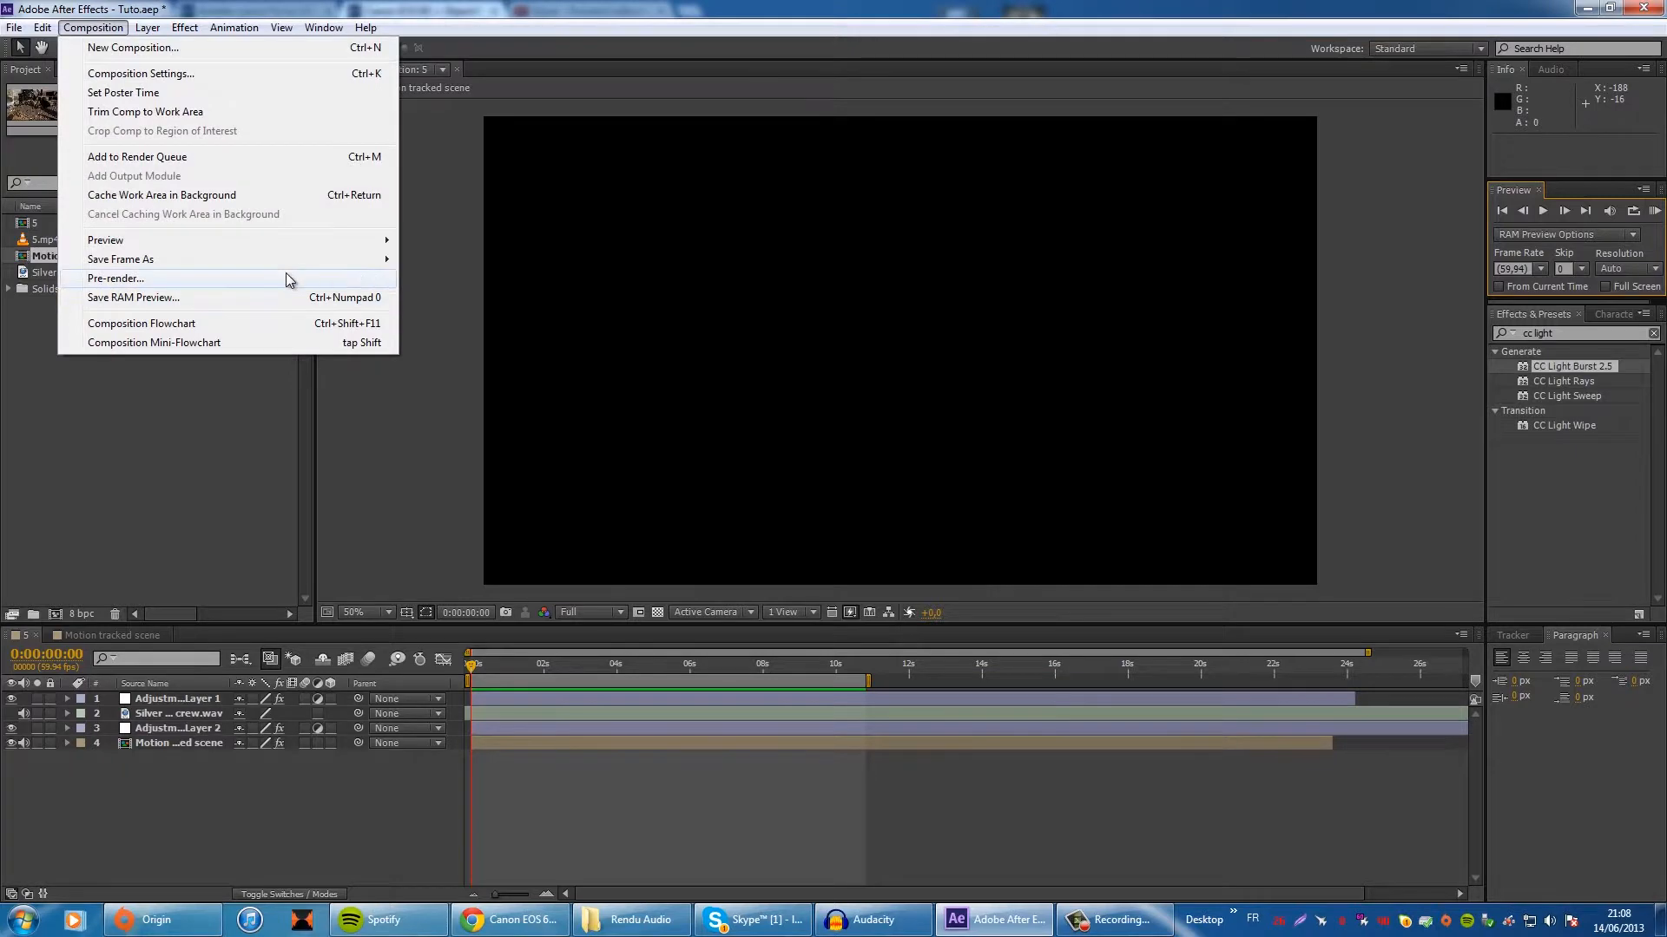
{"action": "left_click", "coordinate": [253, 299]}
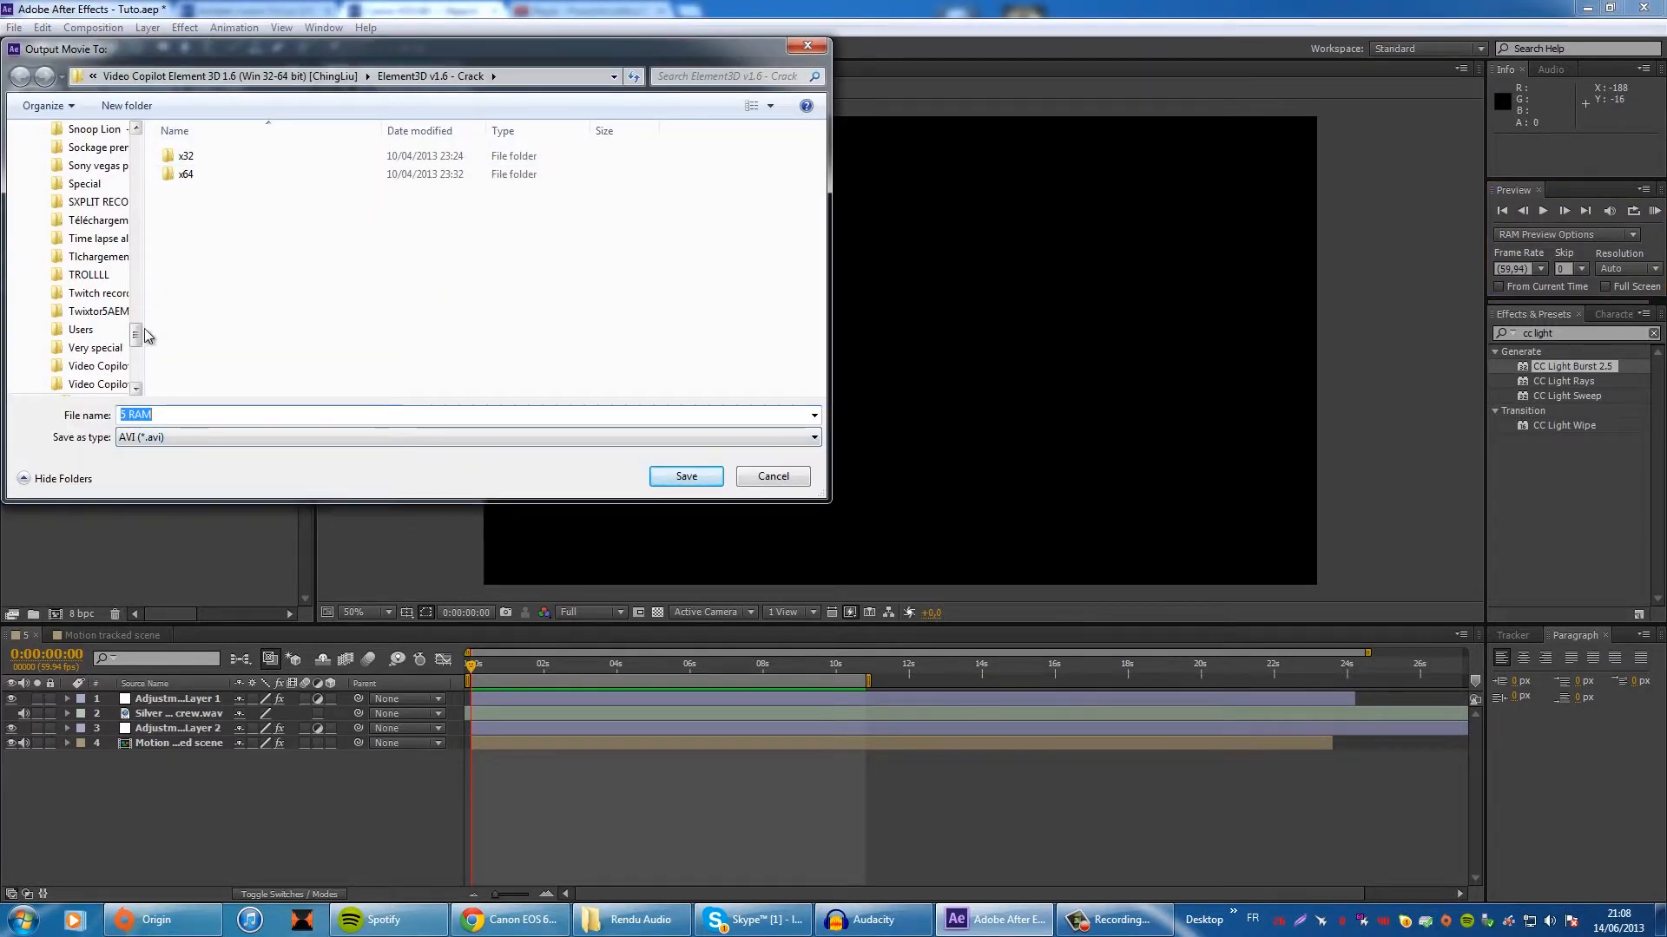
{"action": "left_click_drag", "start_coordinate": [136, 335], "coordinate": [139, 158]}
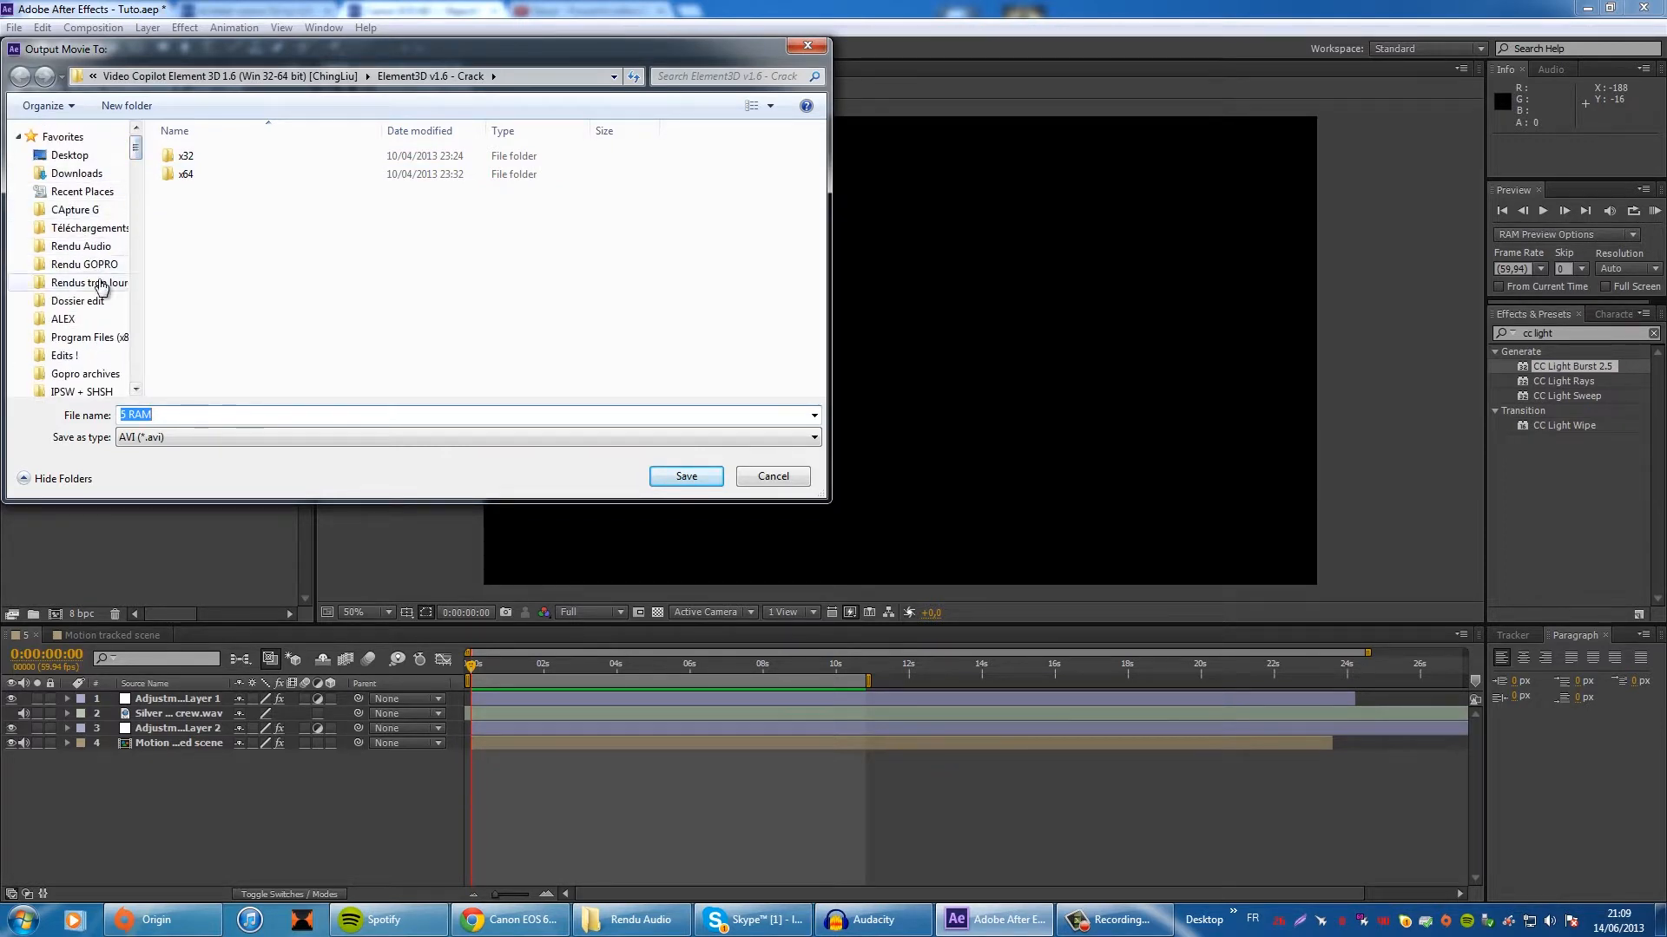
{"action": "left_click", "coordinate": [96, 283]}
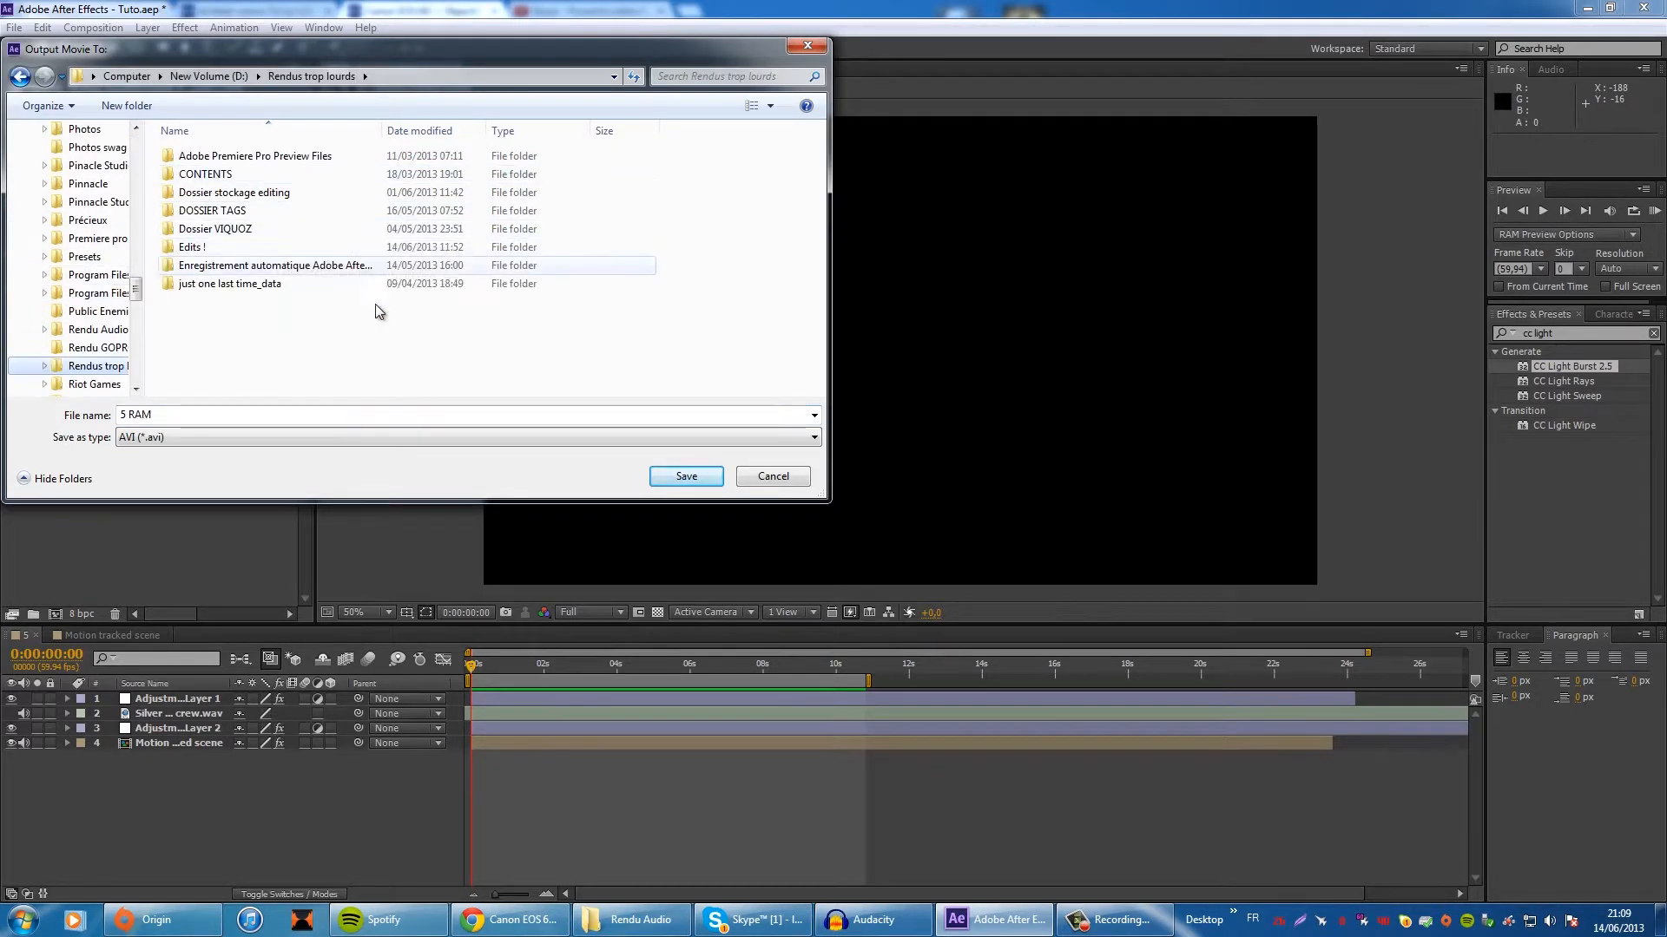
{"action": "left_click", "coordinate": [676, 478]}
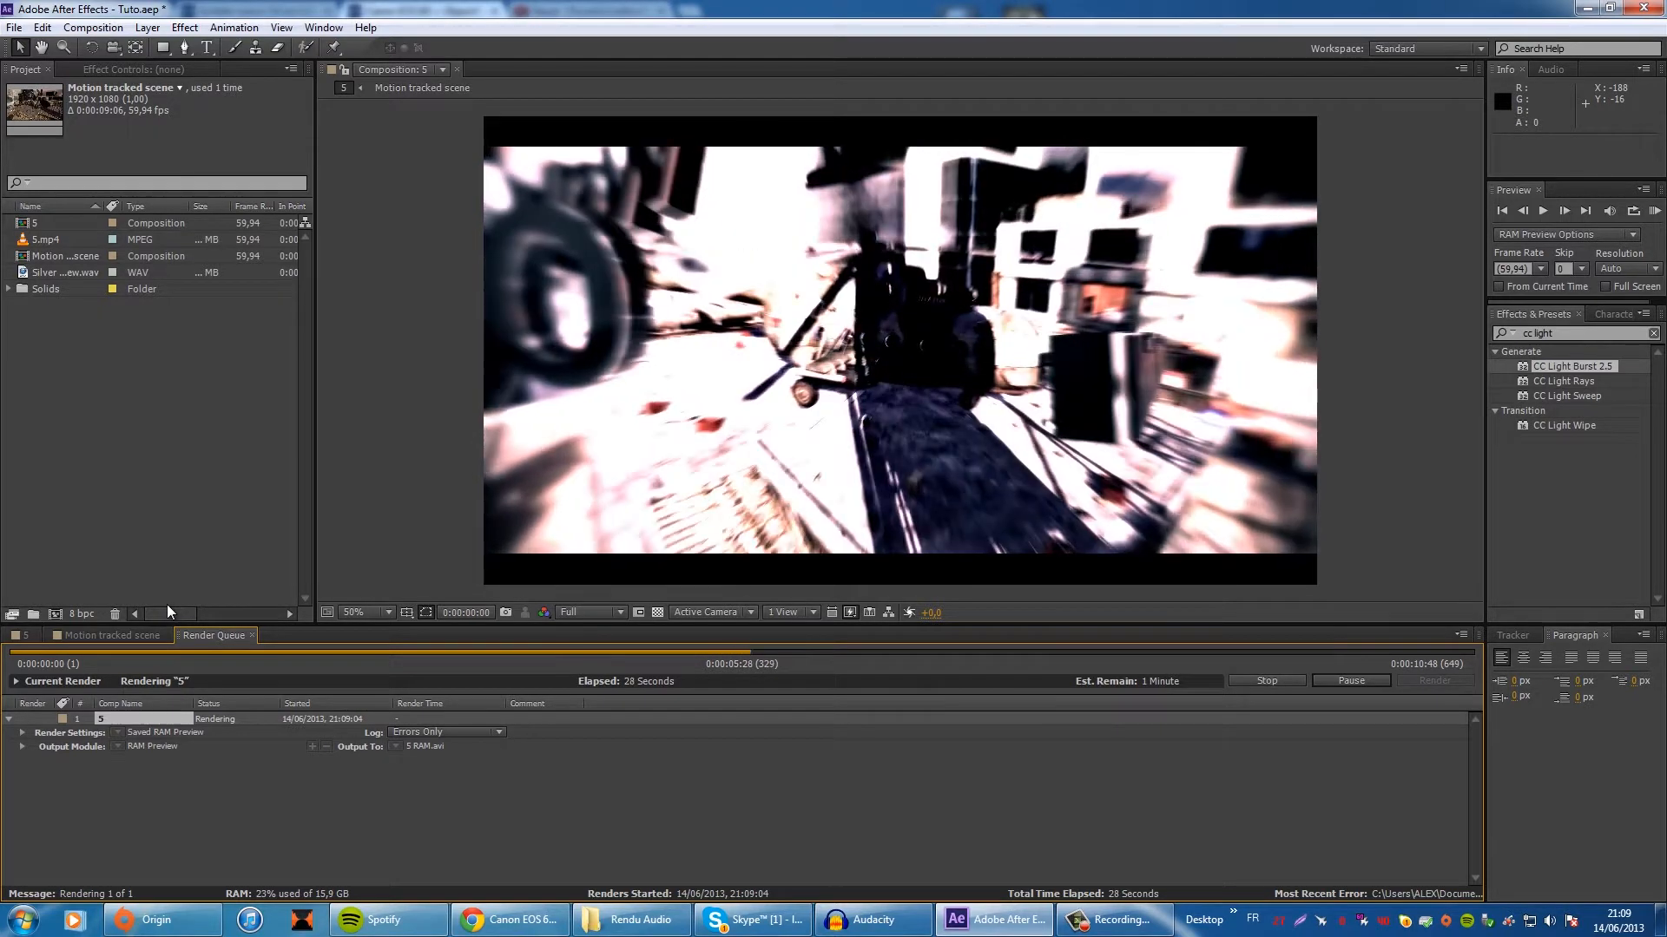
Step: Play another RAM preview of composition 5 and show the Motion tracked scene composition
{"action": "left_click", "coordinate": [1652, 211]}
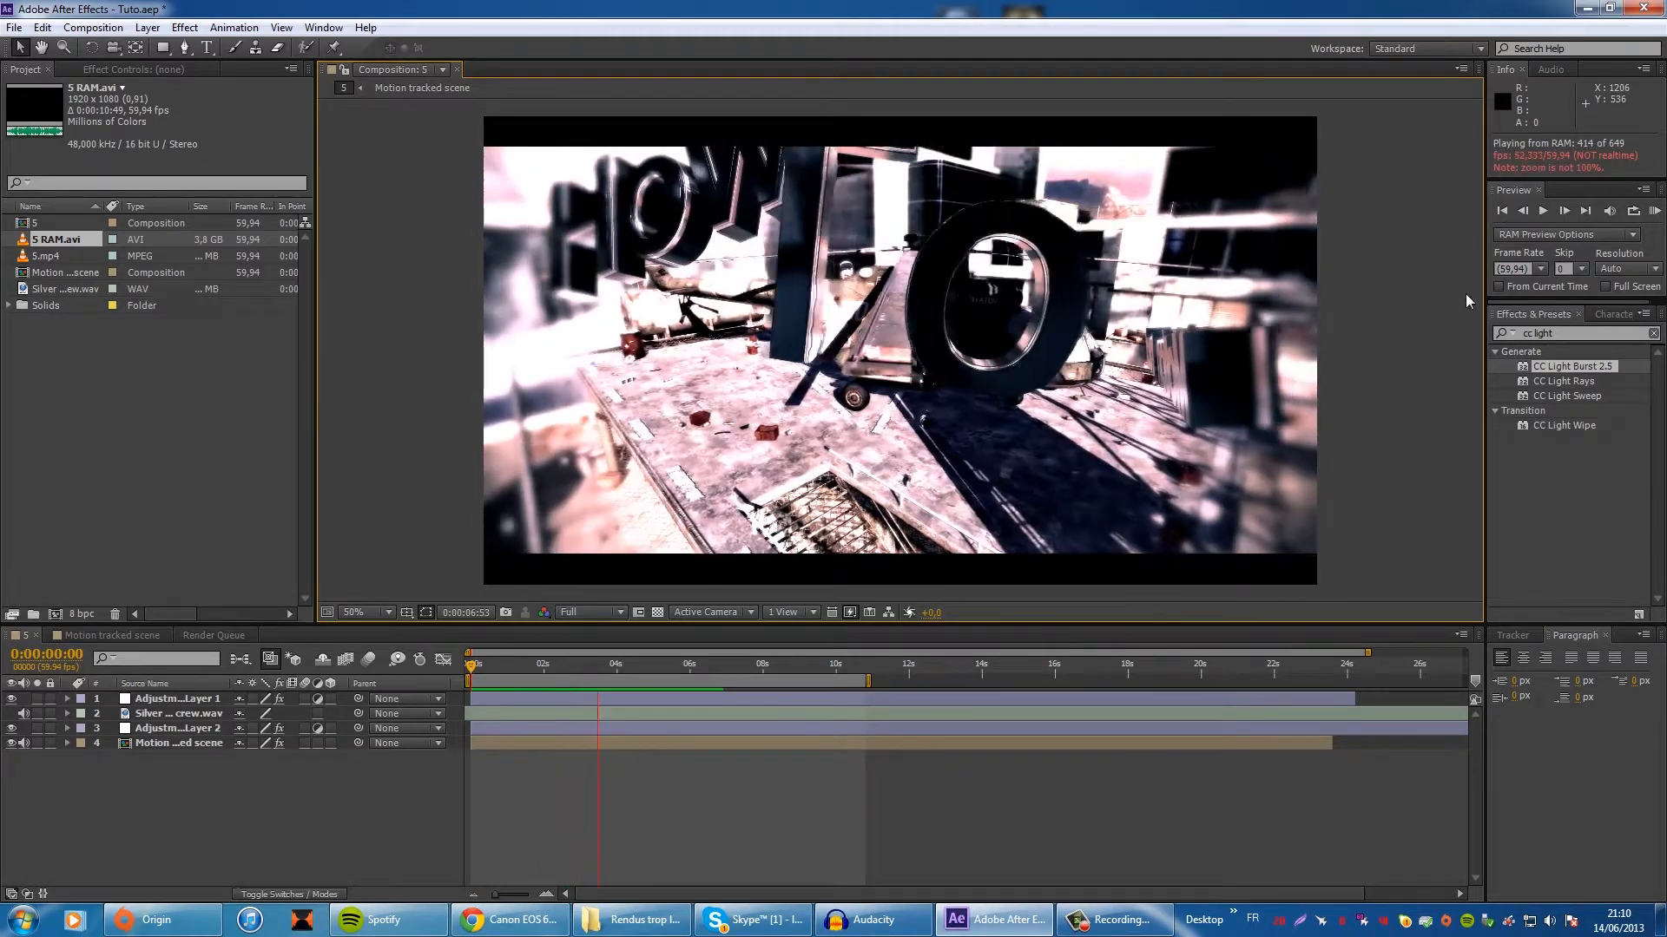
{"action": "key", "text": "space"}
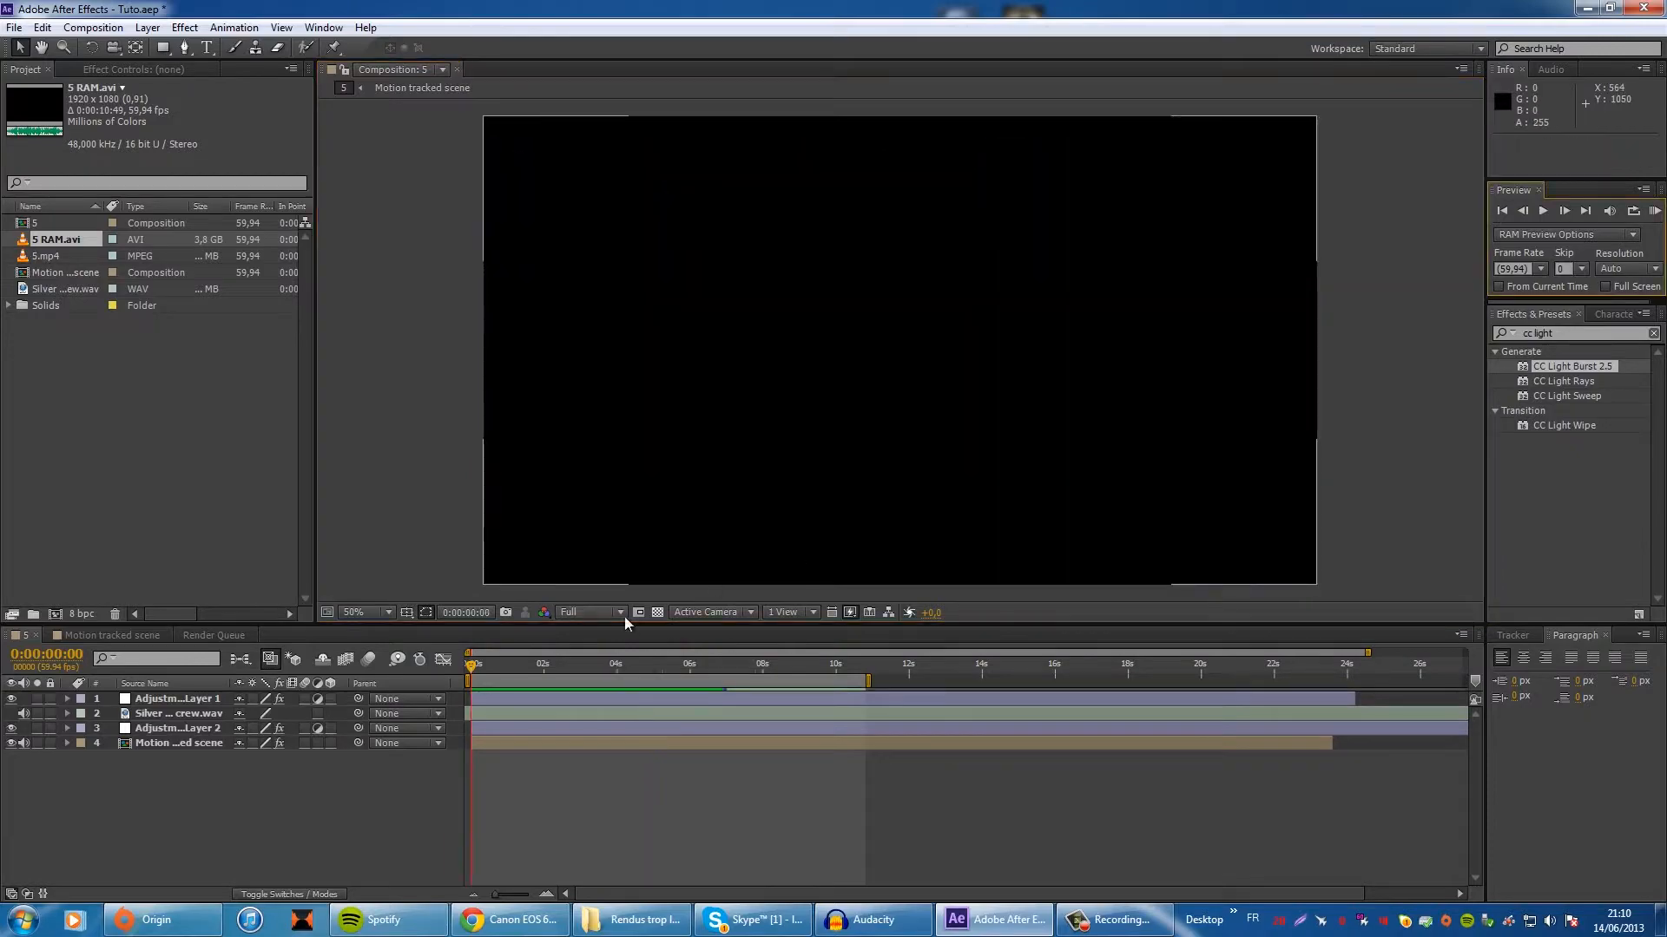
{"action": "left_click_drag", "start_coordinate": [569, 672], "coordinate": [135, 611]}
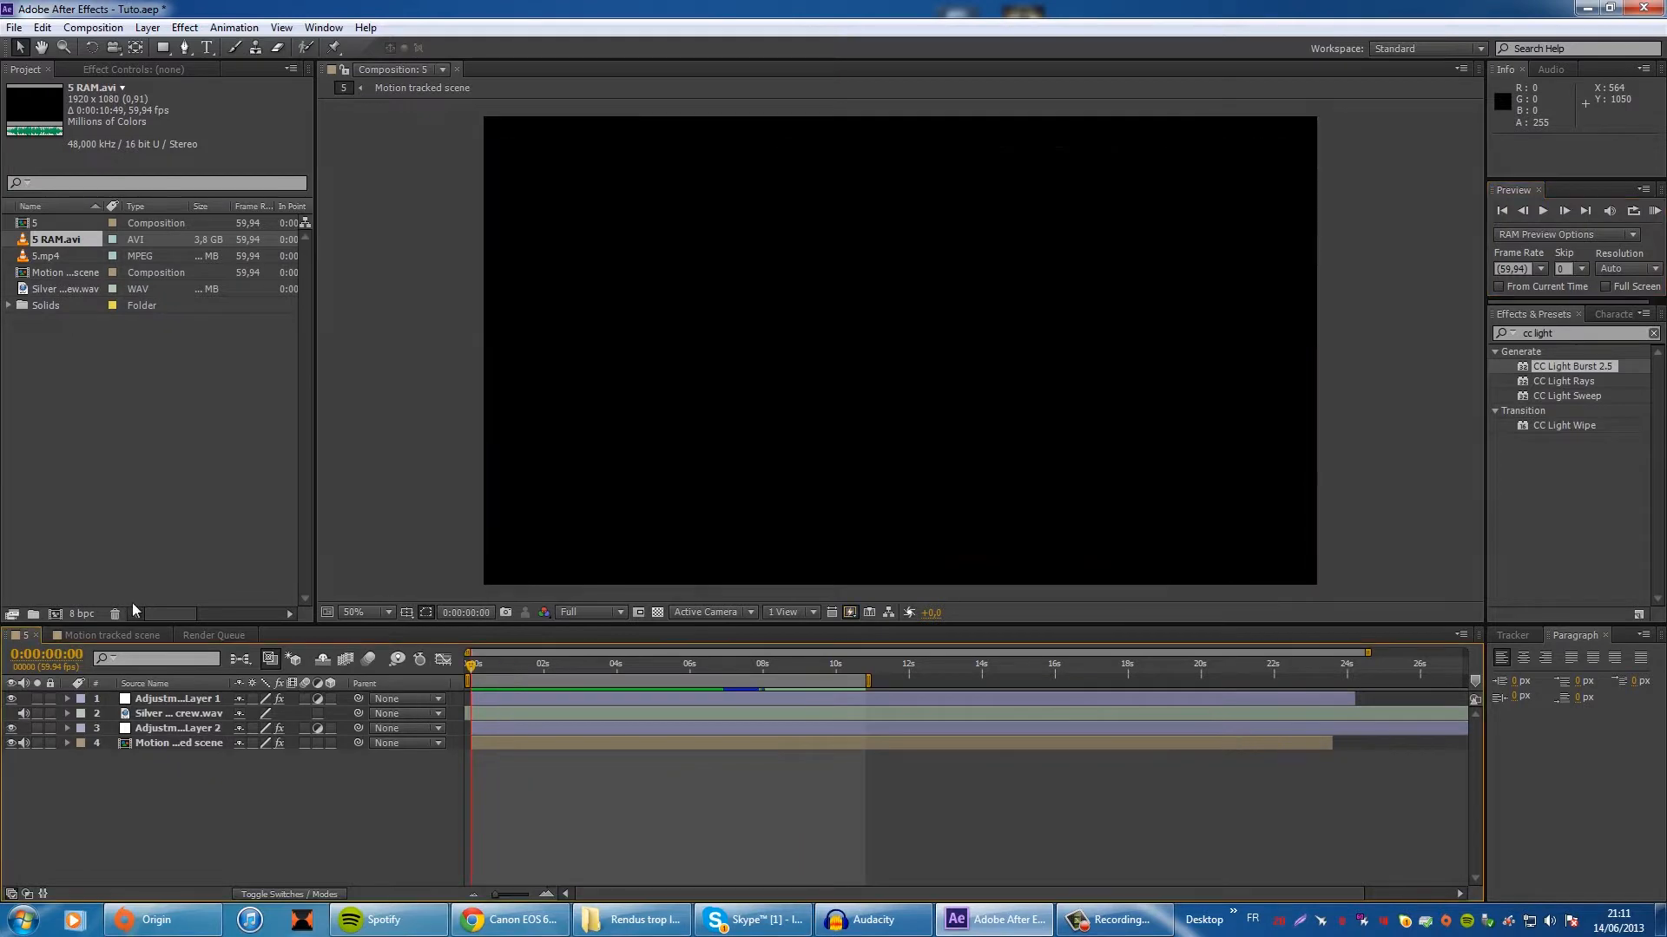
{"action": "left_click", "coordinate": [141, 640]}
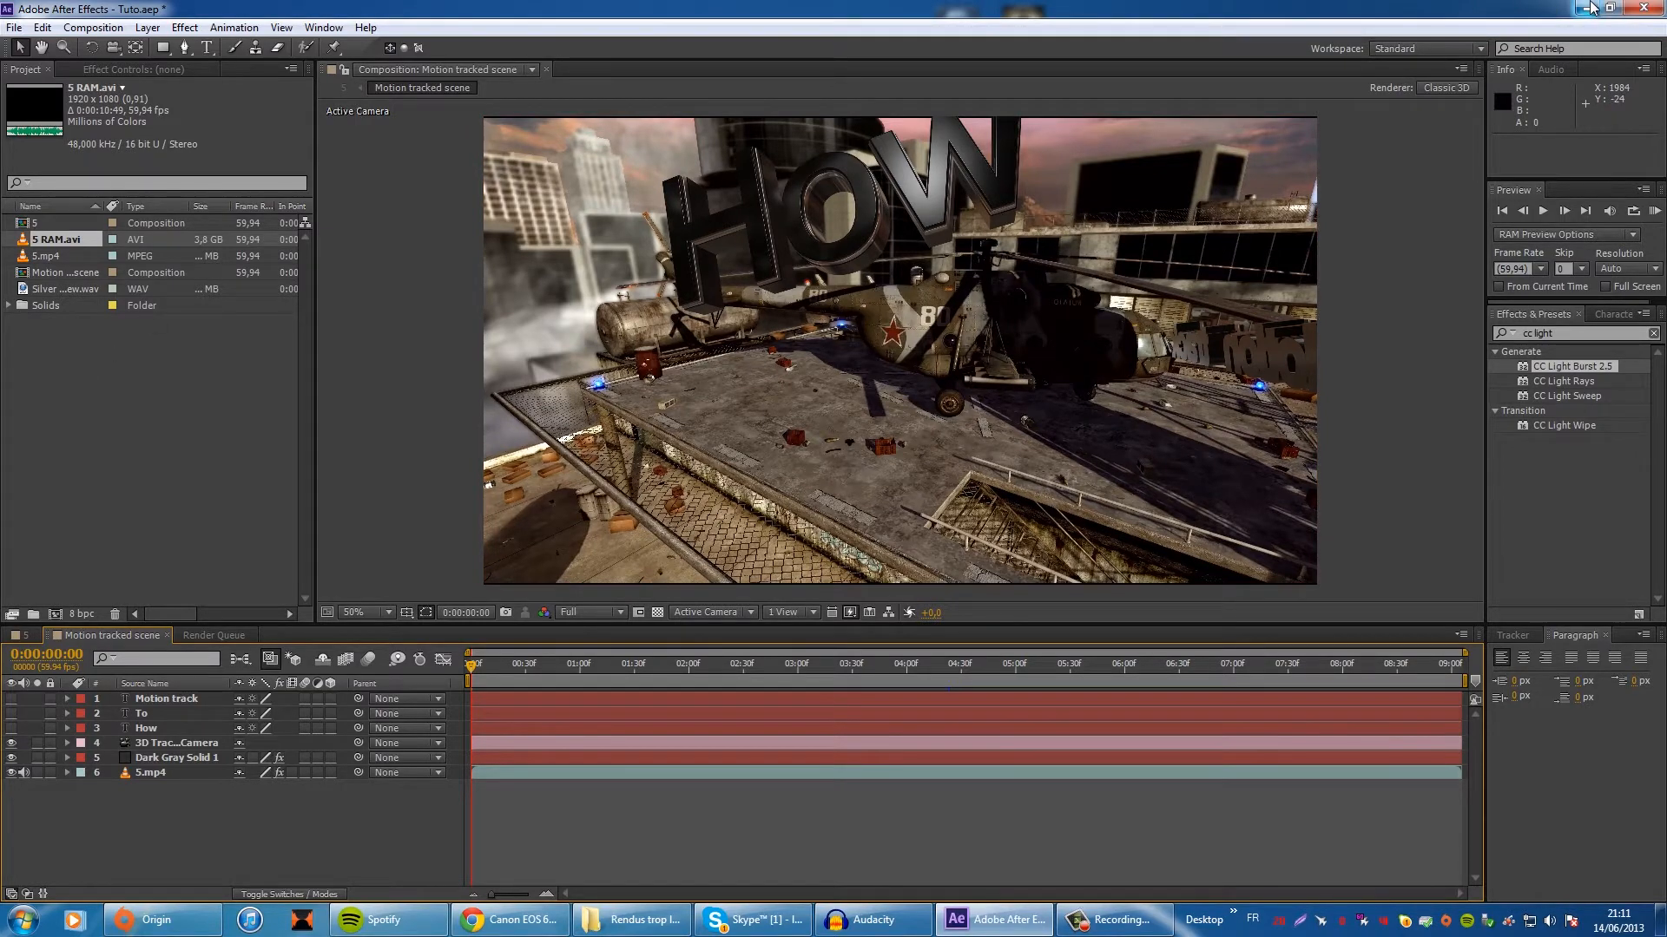
Step: Minimize After Effects and close the Rendus trop lourds folder, Spotify and Origin windows to clear the desktop
{"action": "left_click", "coordinate": [1590, 7]}
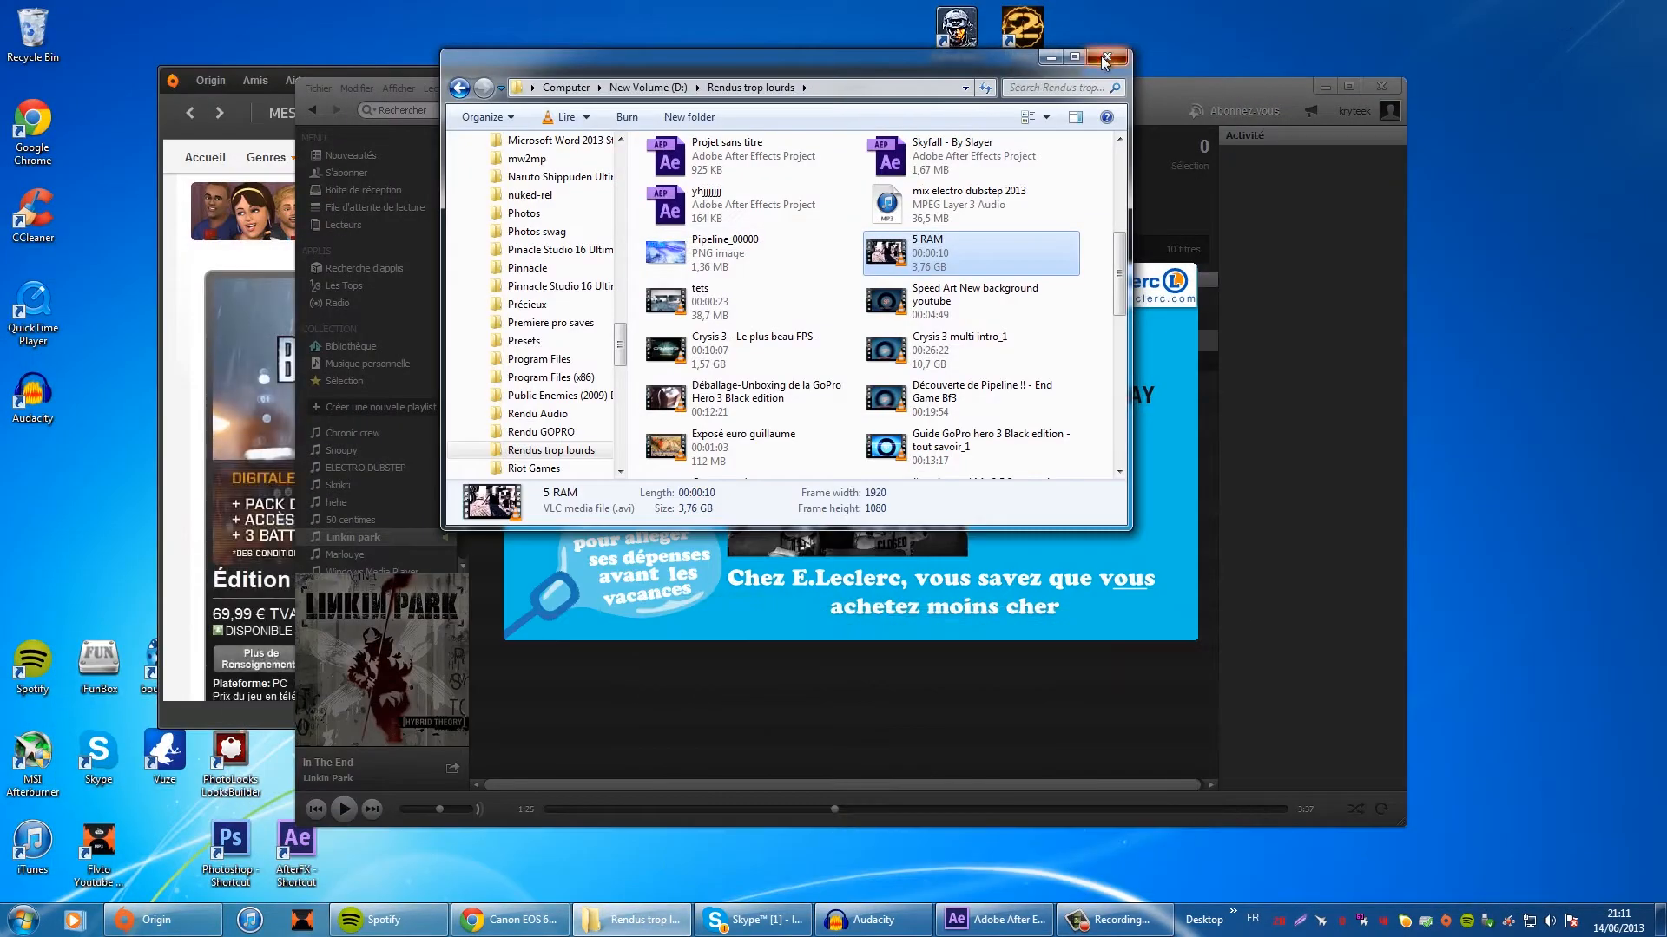
{"action": "left_click", "coordinate": [1114, 52]}
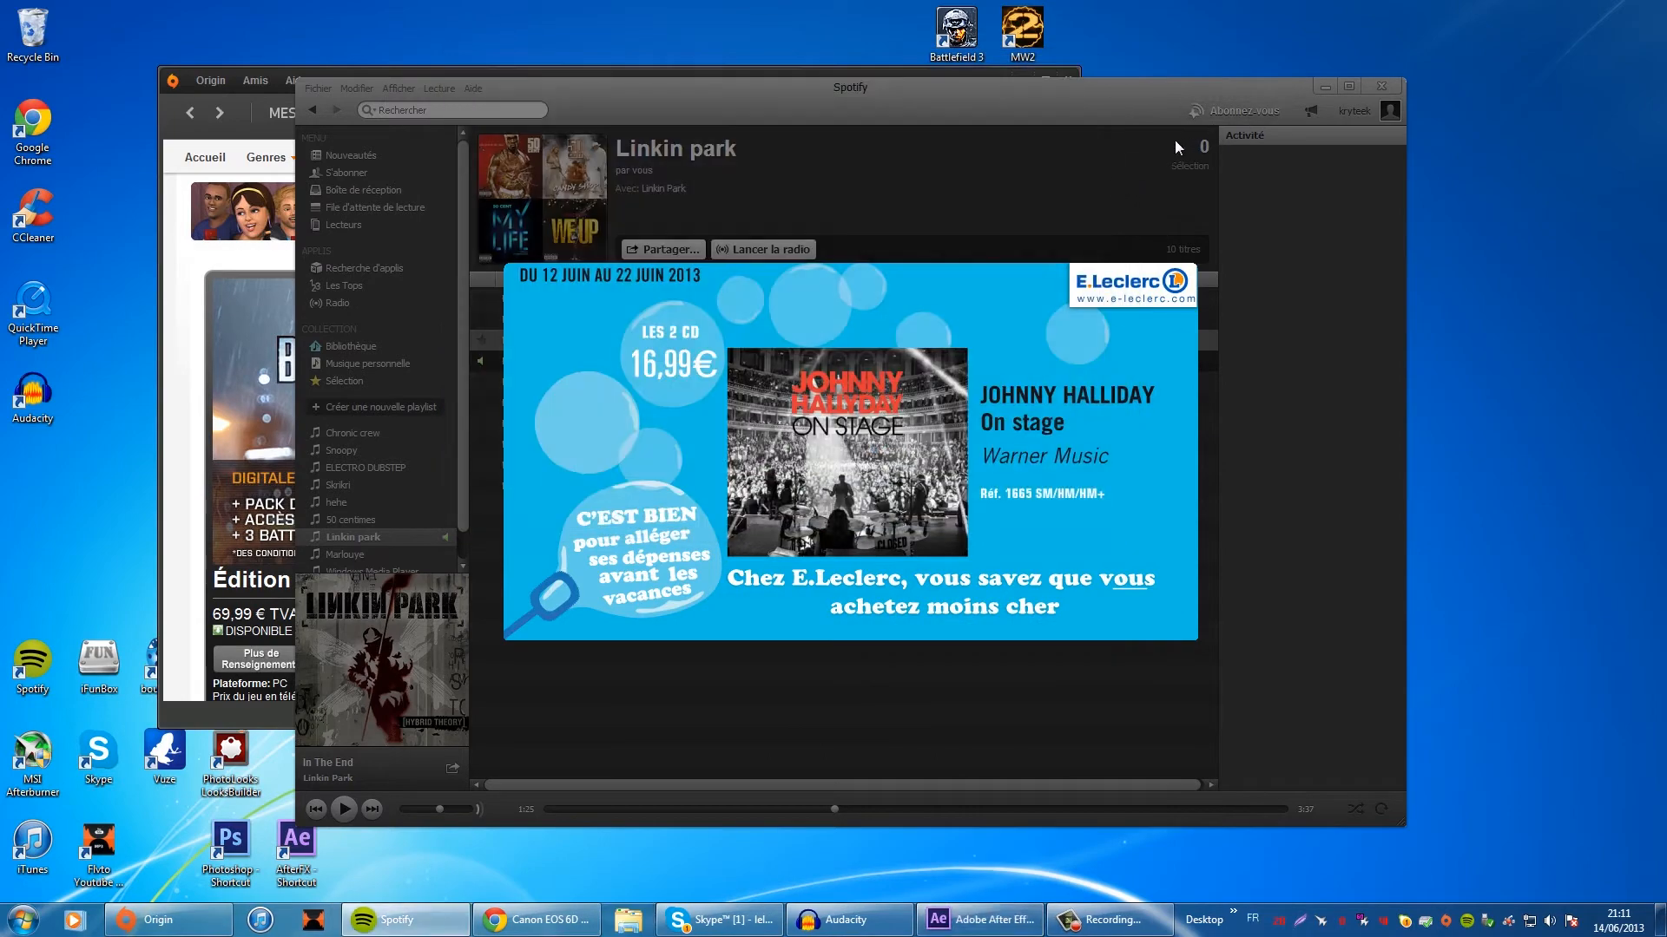
{"action": "left_click", "coordinate": [1381, 85]}
{"action": "left_click", "coordinate": [1067, 80]}
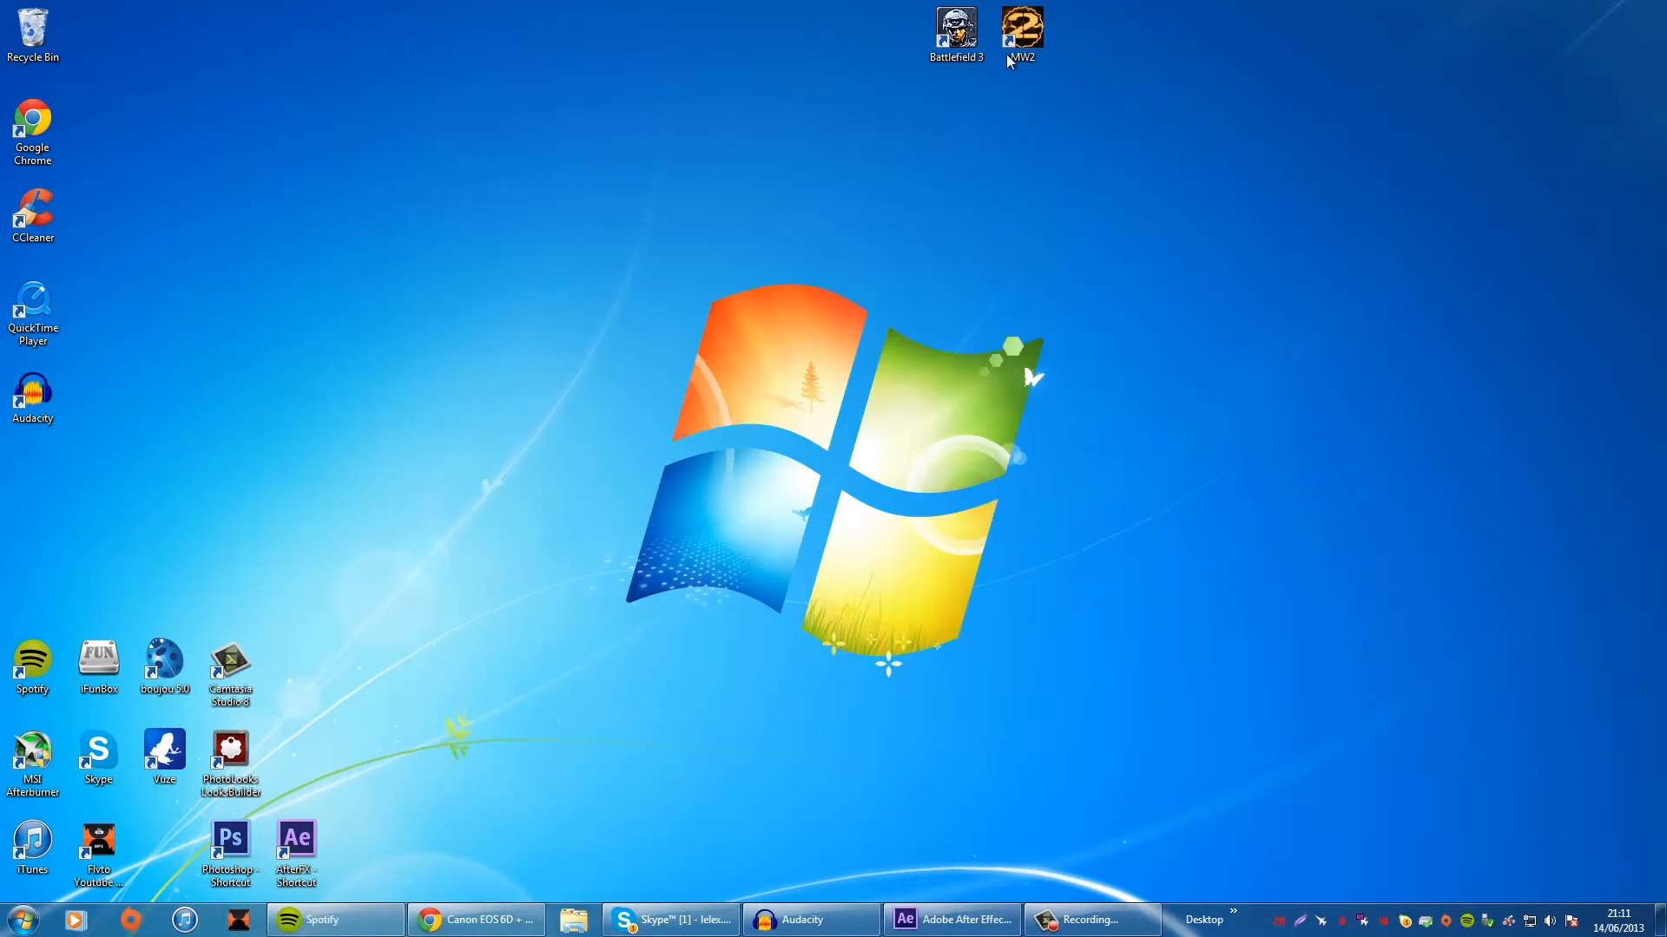
Step: Move the MW2 shortcut towards the middle of the desktop and launch the game from it
{"action": "left_click_drag", "start_coordinate": [1006, 53], "coordinate": [811, 227]}
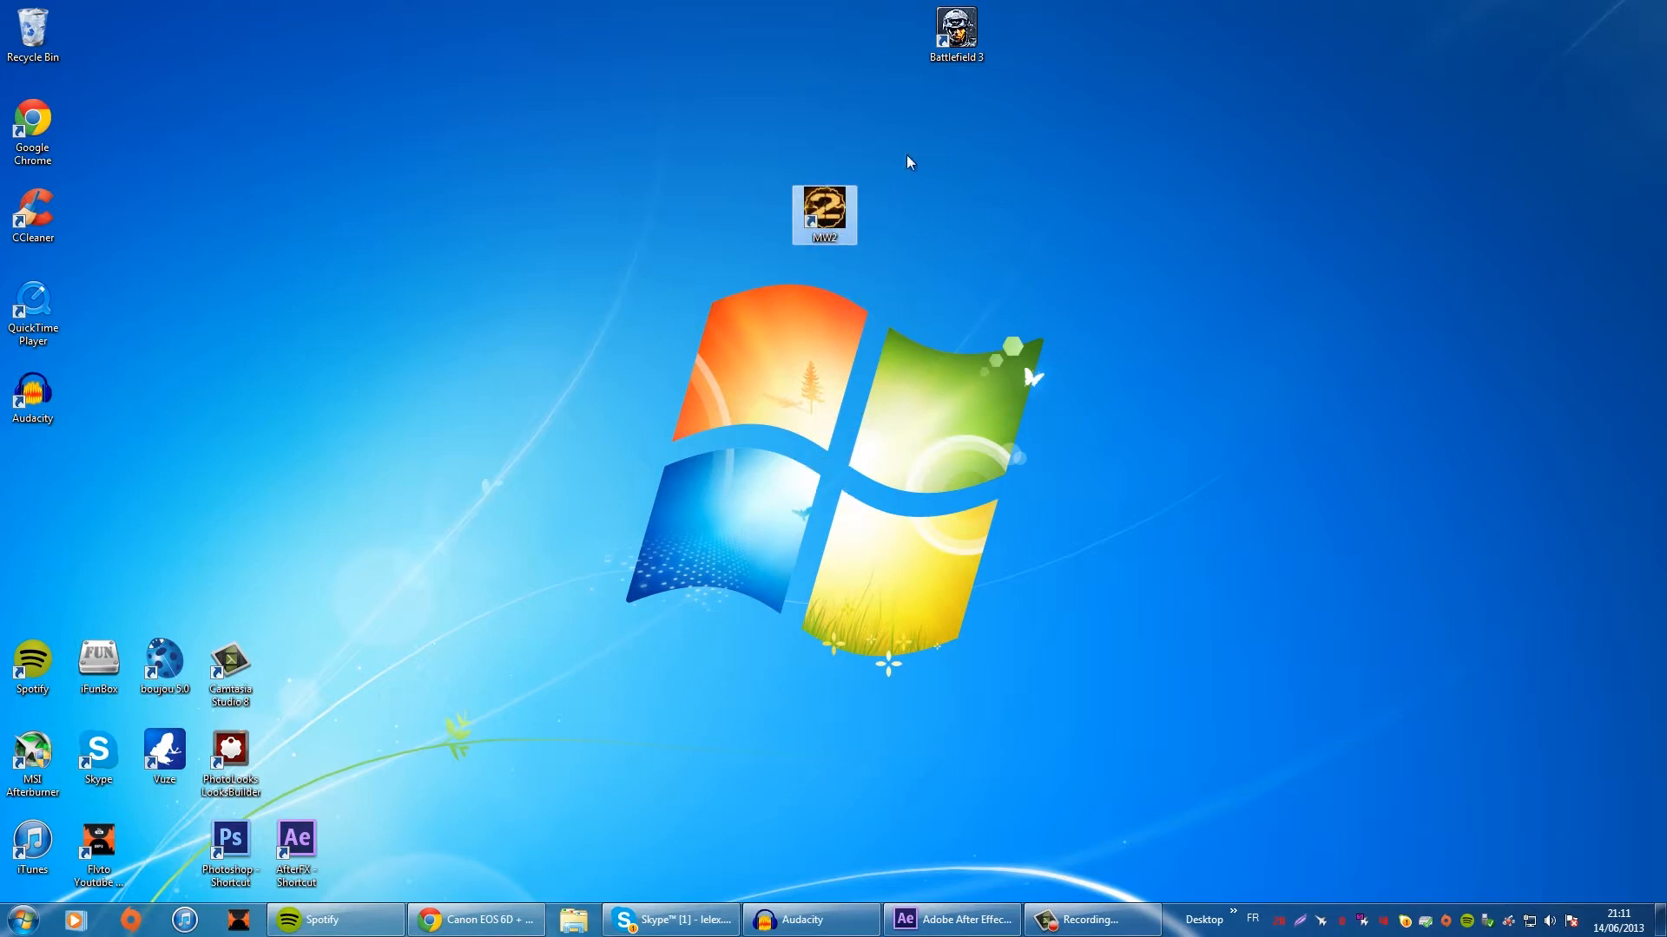
{"action": "double_click", "coordinate": [836, 227]}
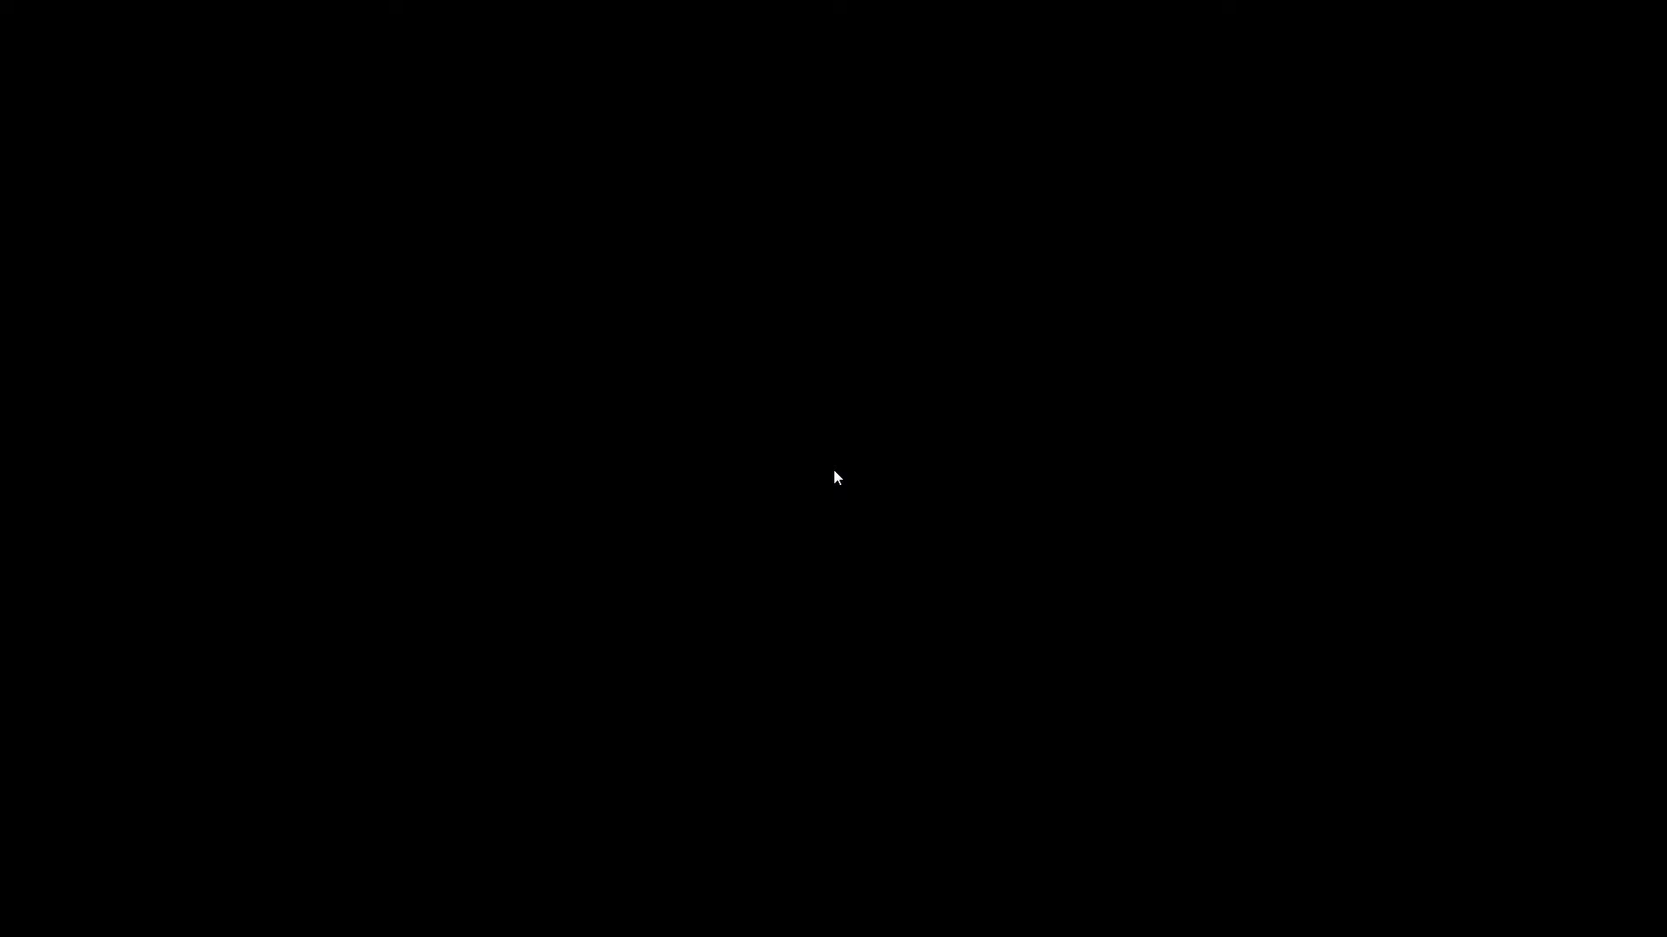
Step: Switch from the game to MSI Afterburner and set the global video capture hotkey to F8 in its properties
{"action": "key", "text": "alt+Tab"}
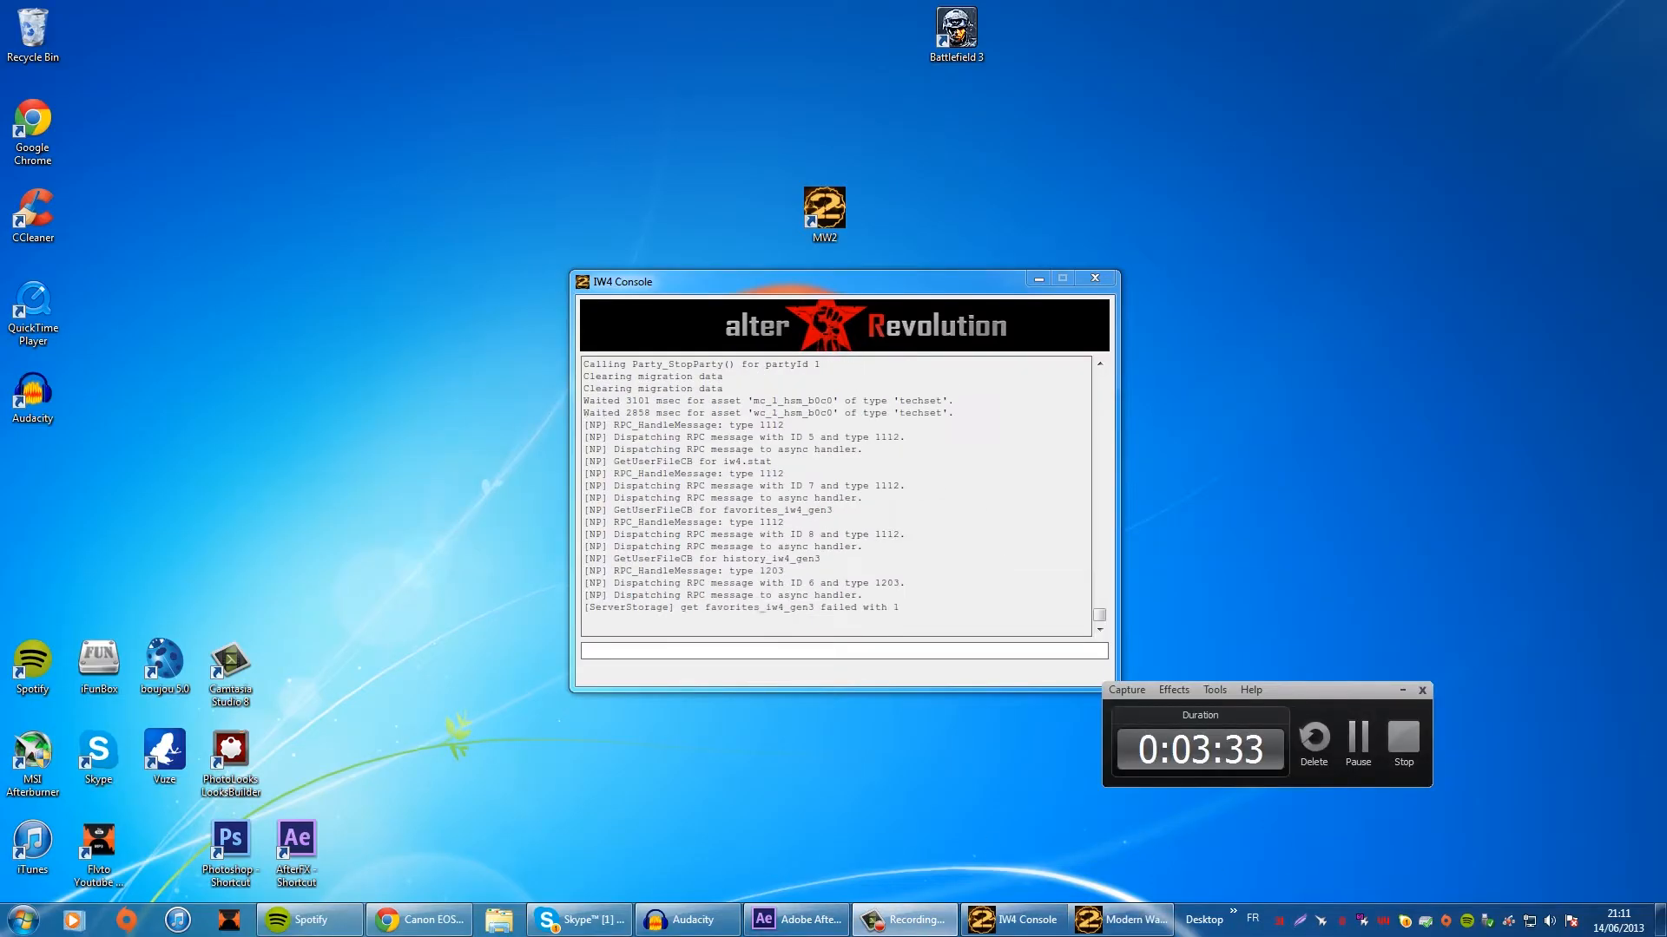
{"action": "key", "text": "super"}
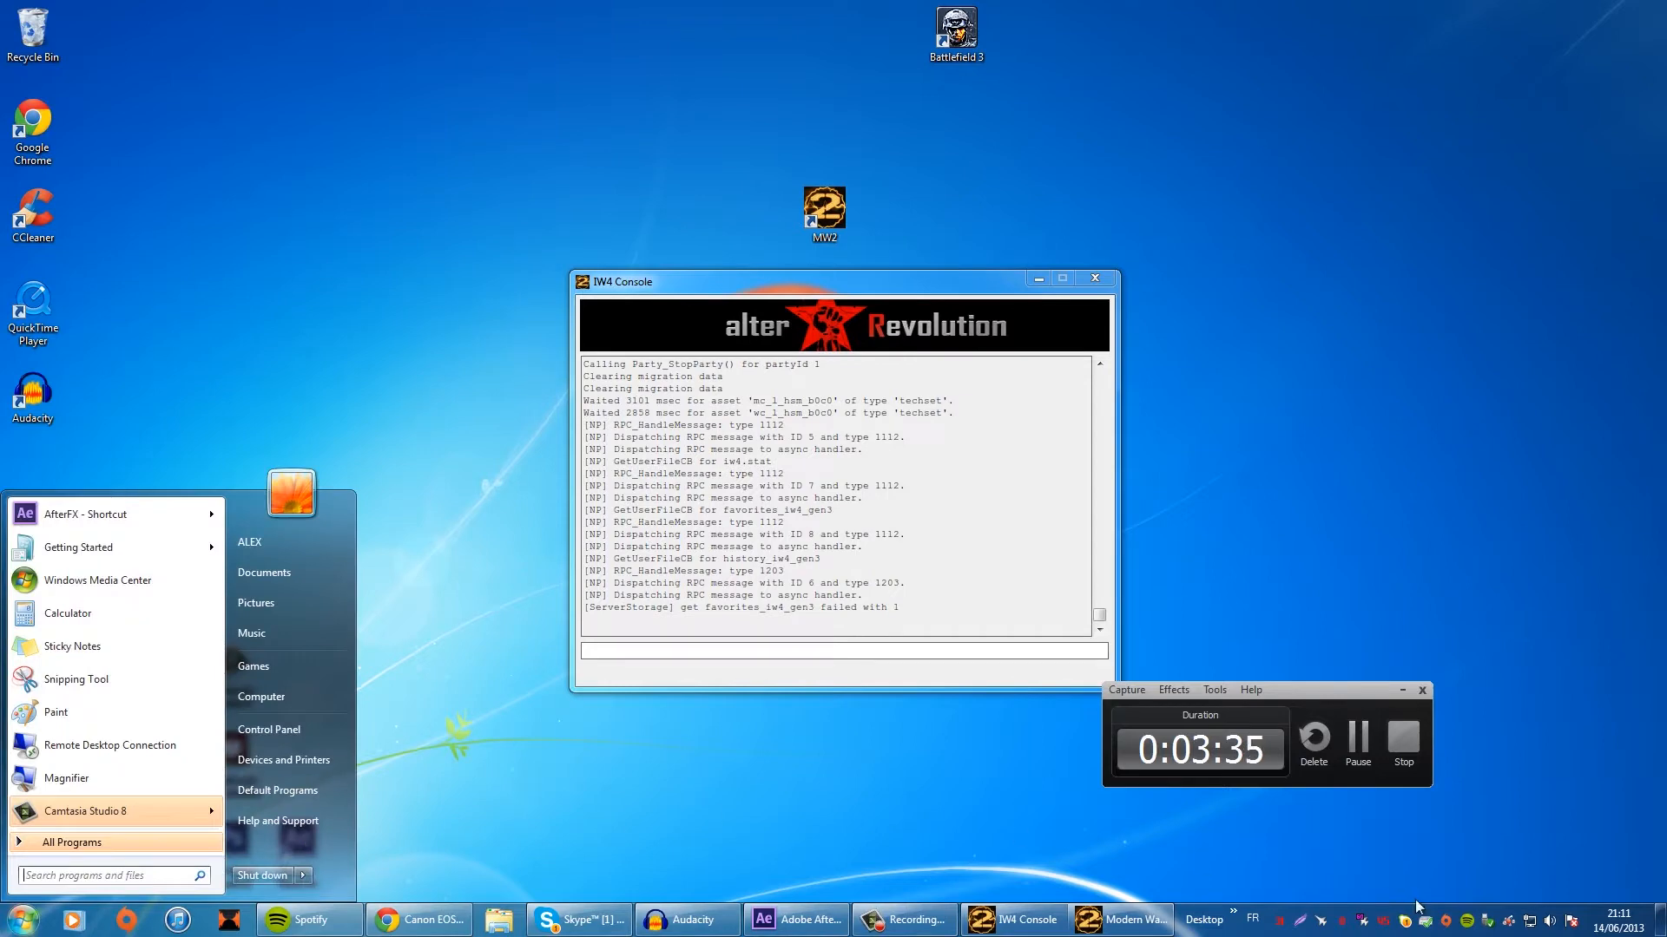
{"action": "left_click", "coordinate": [1326, 921]}
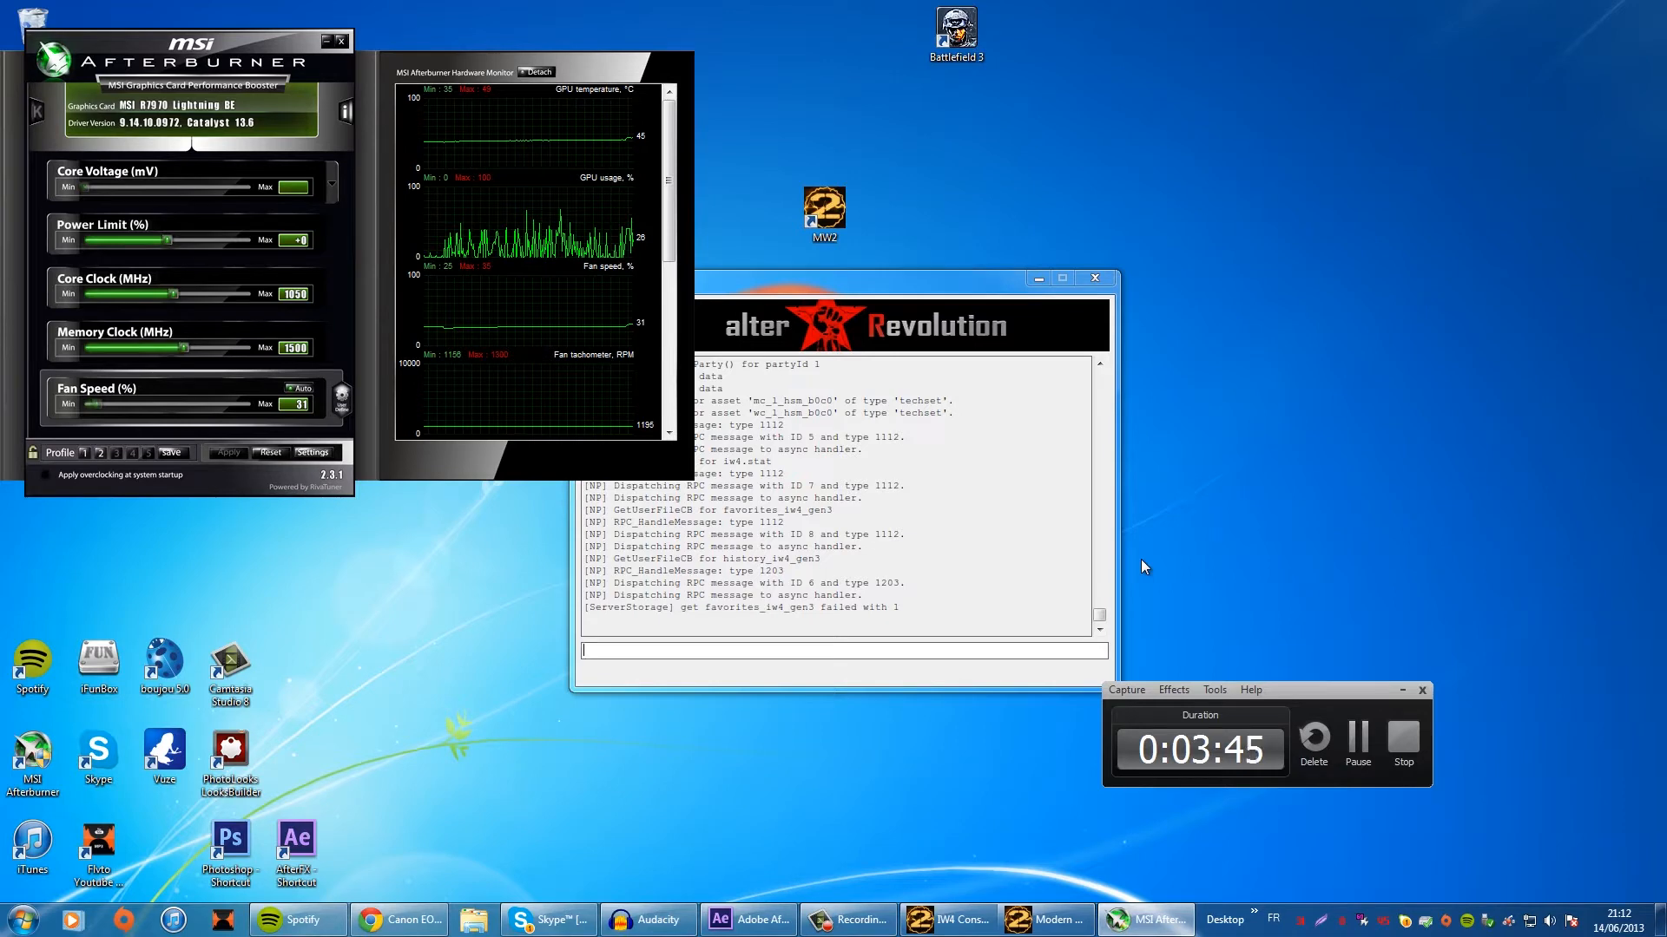
{"action": "left_click", "coordinate": [311, 452]}
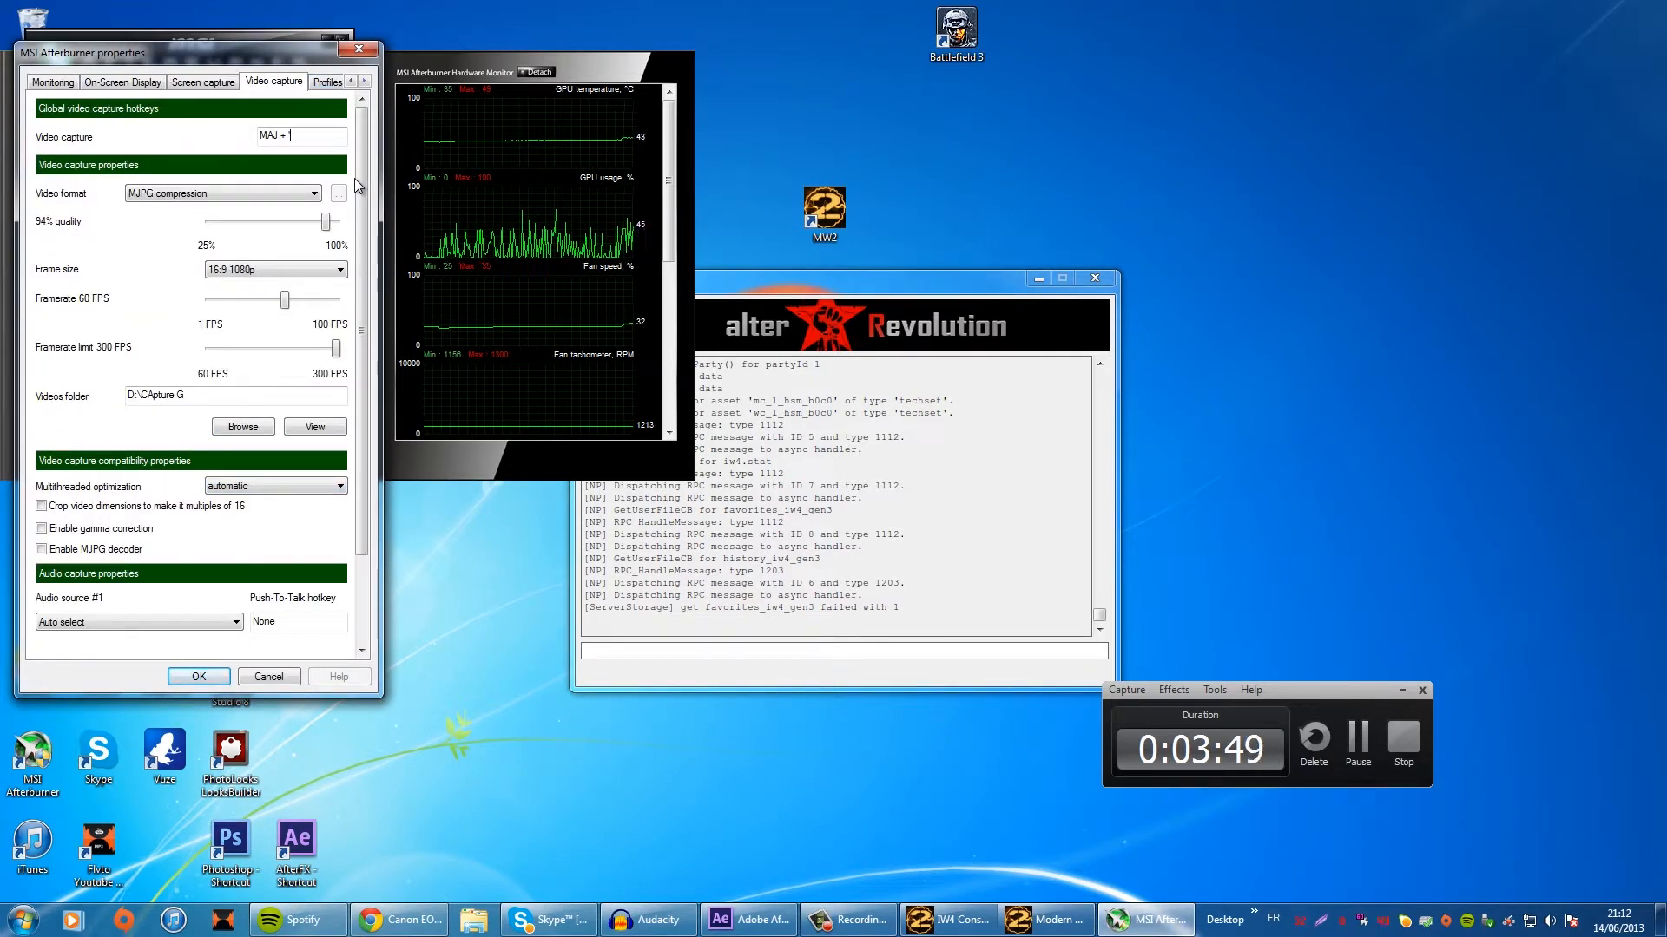
{"action": "key", "text": "F8"}
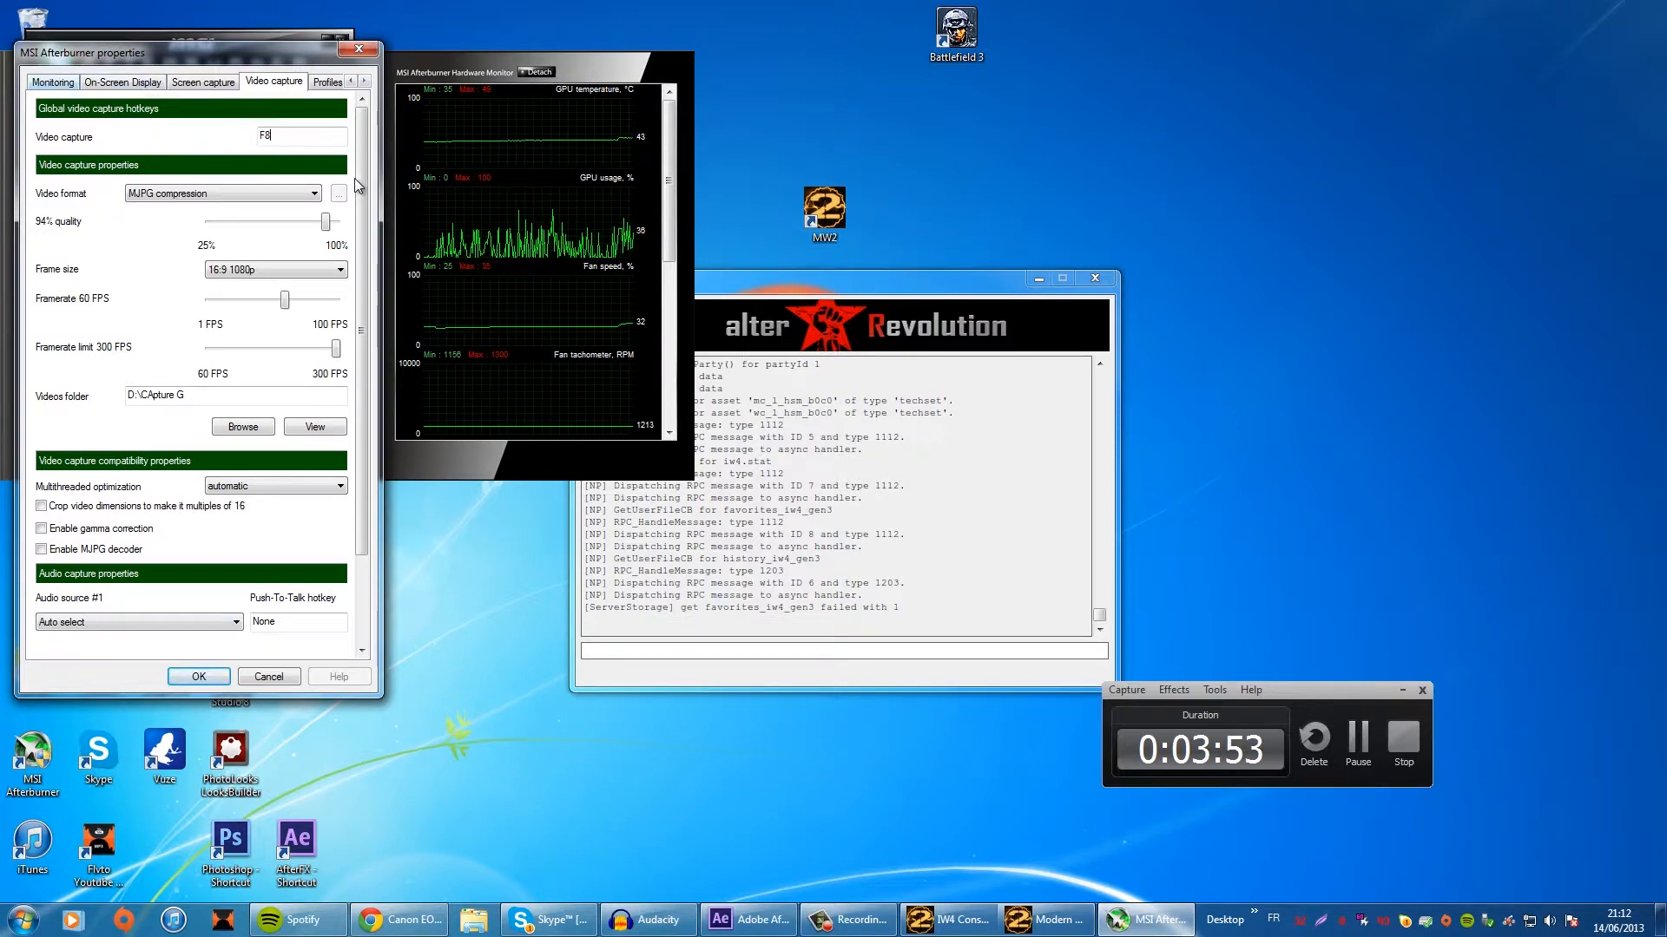
Step: Check the on-screen display hotkeys, accept the Afterburner properties and return to Modern Warfare 2
{"action": "key", "text": "ctrl+shift+Tab"}
{"action": "key", "text": "ctrl+shift+Tab"}
{"action": "key", "text": "ctrl+shift+Tab"}
{"action": "key", "text": "ctrl+Tab"}
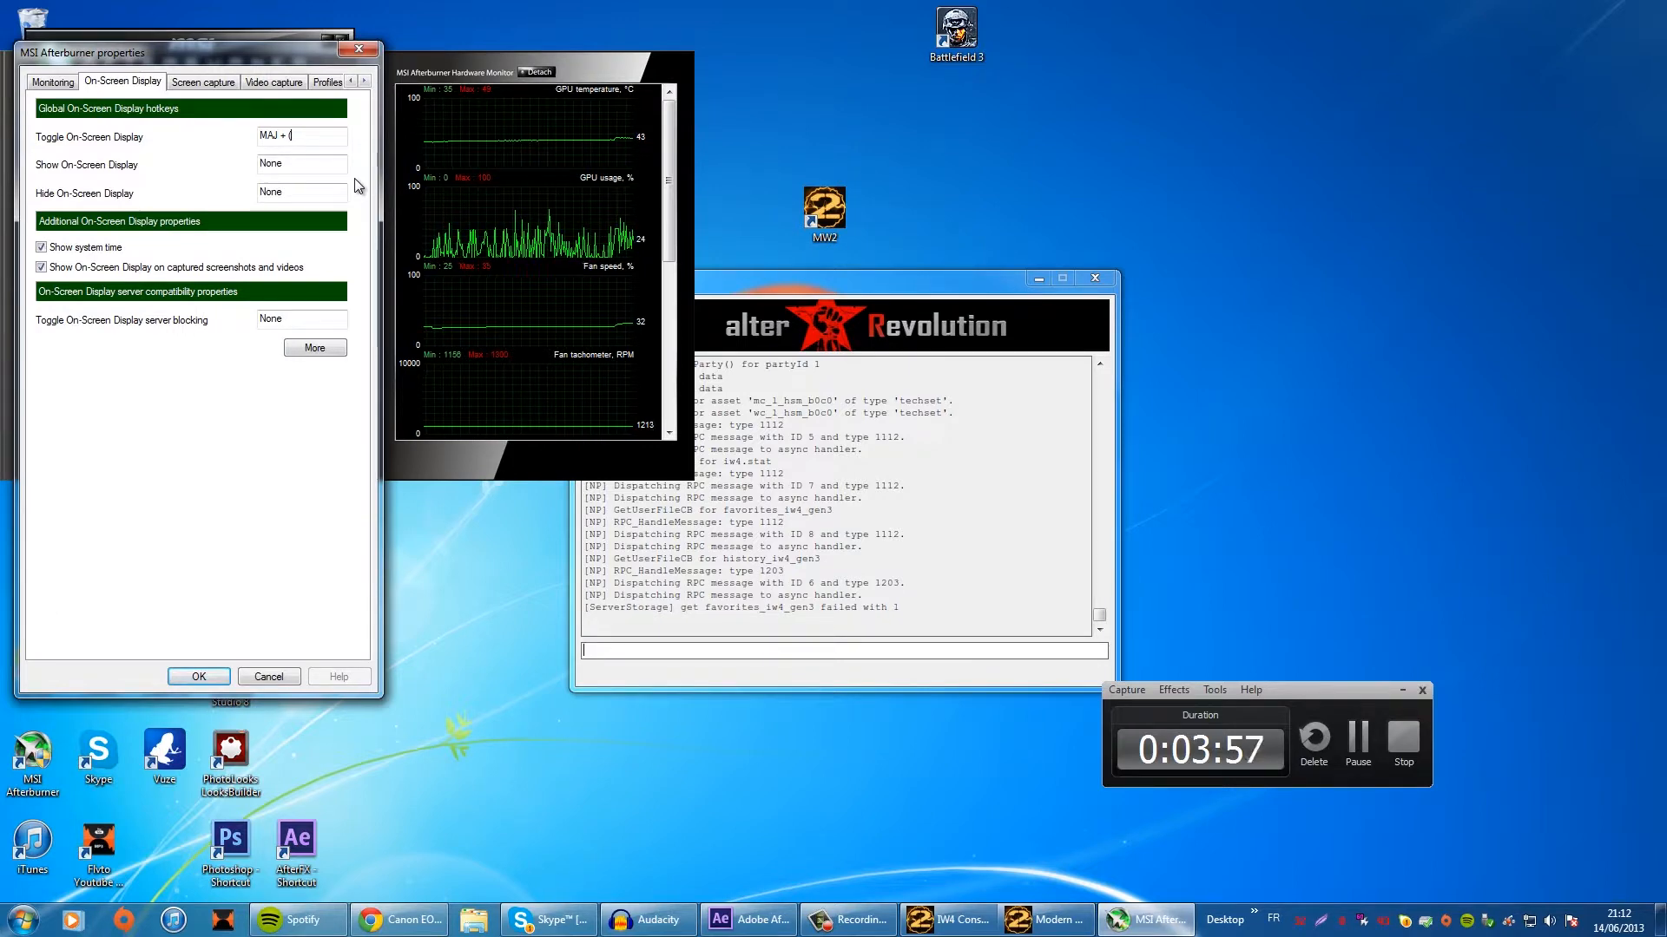
{"action": "key", "text": "Return"}
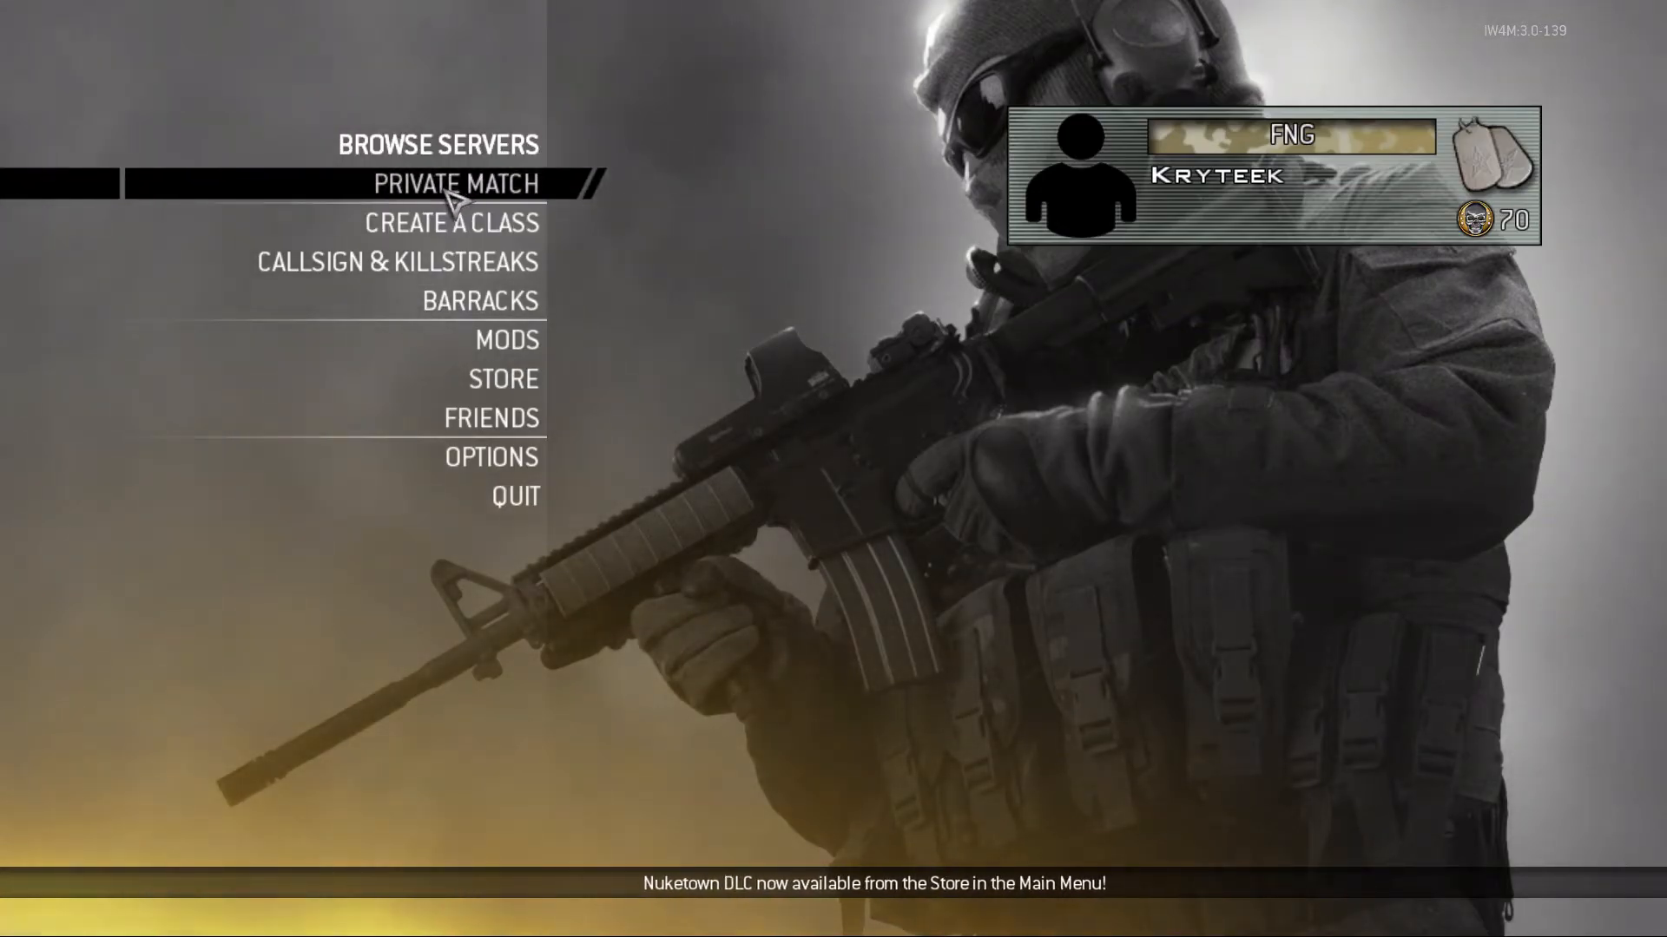
Step: In the private match game rules for Team Deathmatch, set the time limit to Unlimited and spectating to Free
{"action": "left_click", "coordinate": [503, 184]}
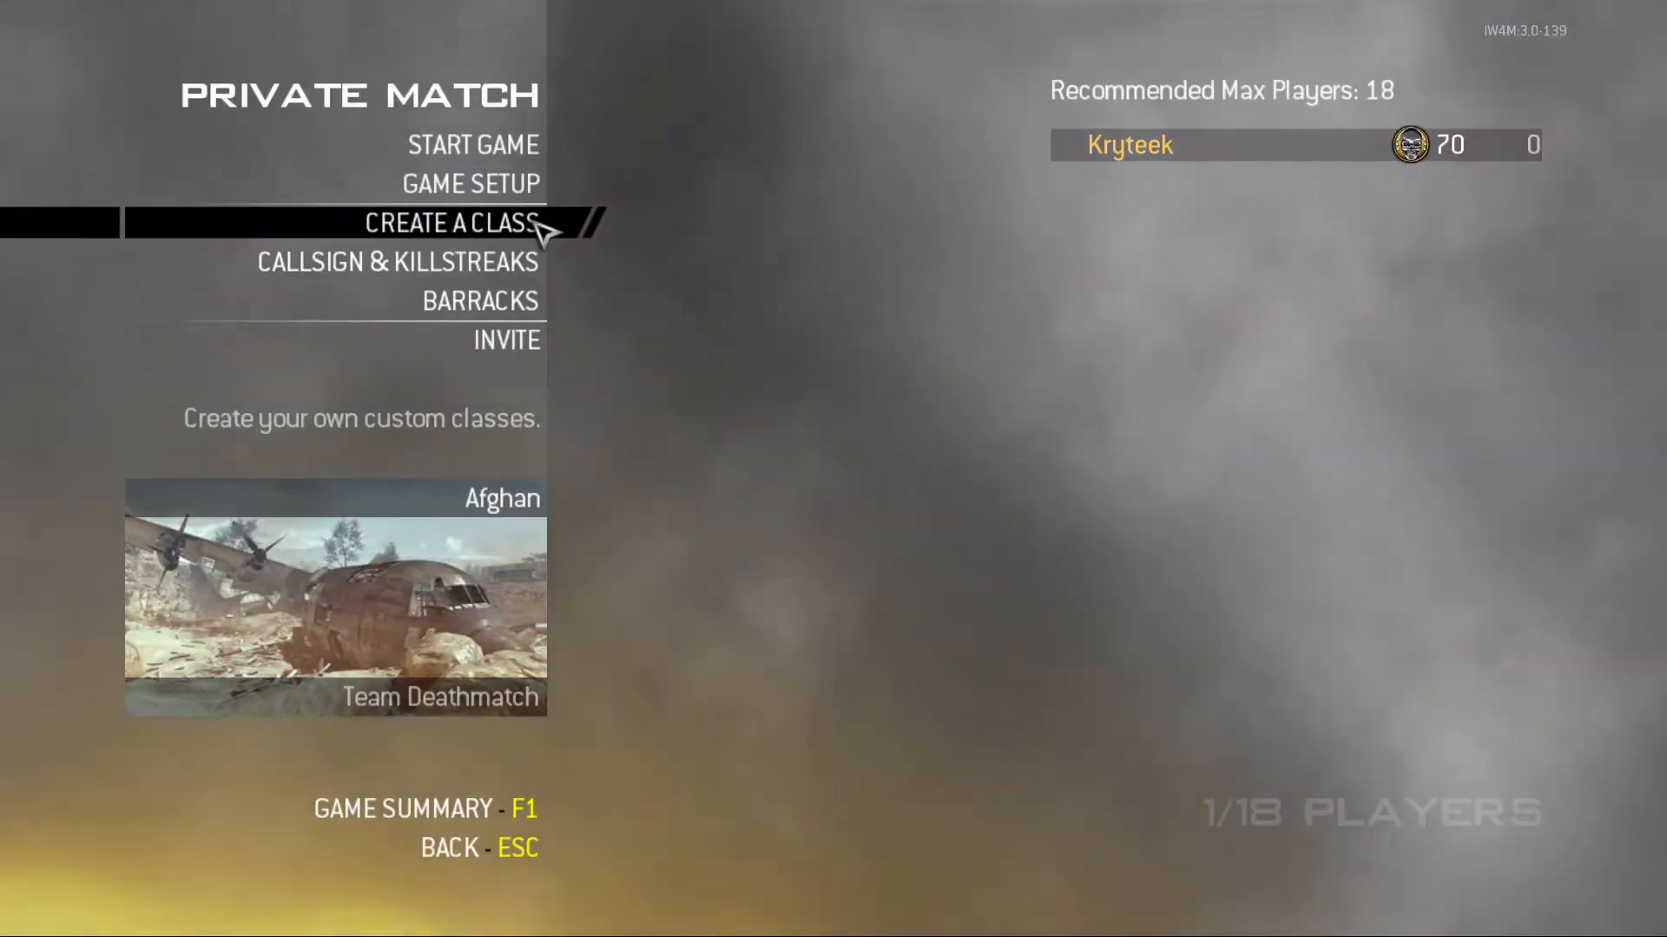
{"action": "left_click", "coordinate": [512, 184]}
{"action": "left_click", "coordinate": [486, 309]}
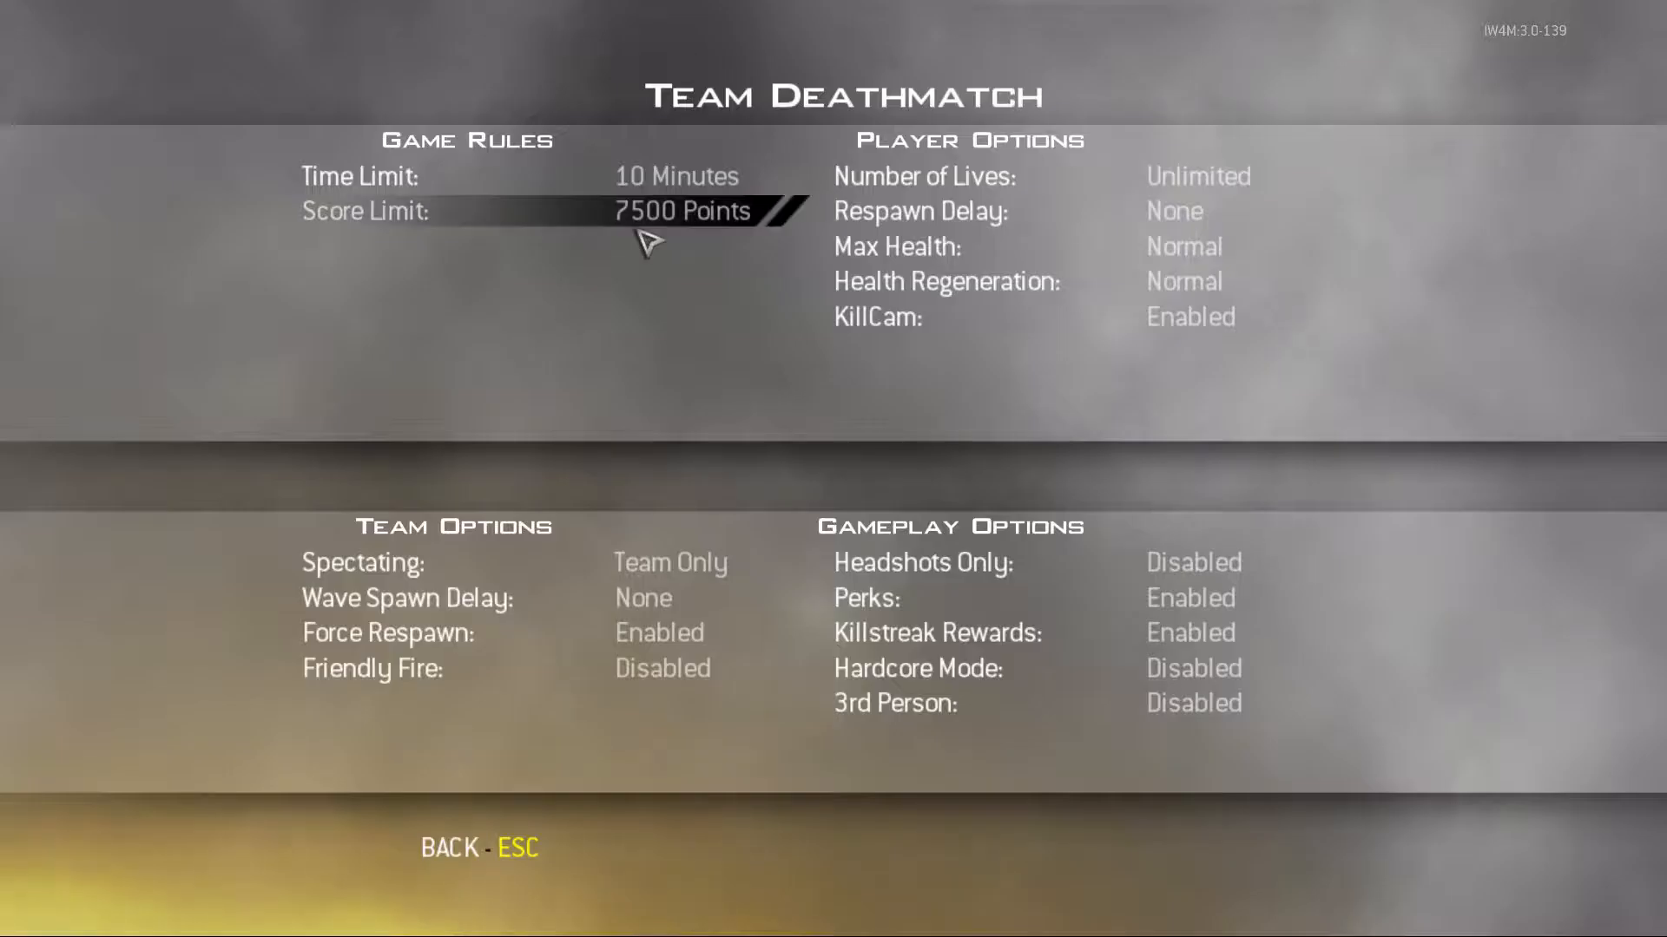
{"action": "left_click", "coordinate": [685, 180]}
{"action": "left_click", "coordinate": [682, 180]}
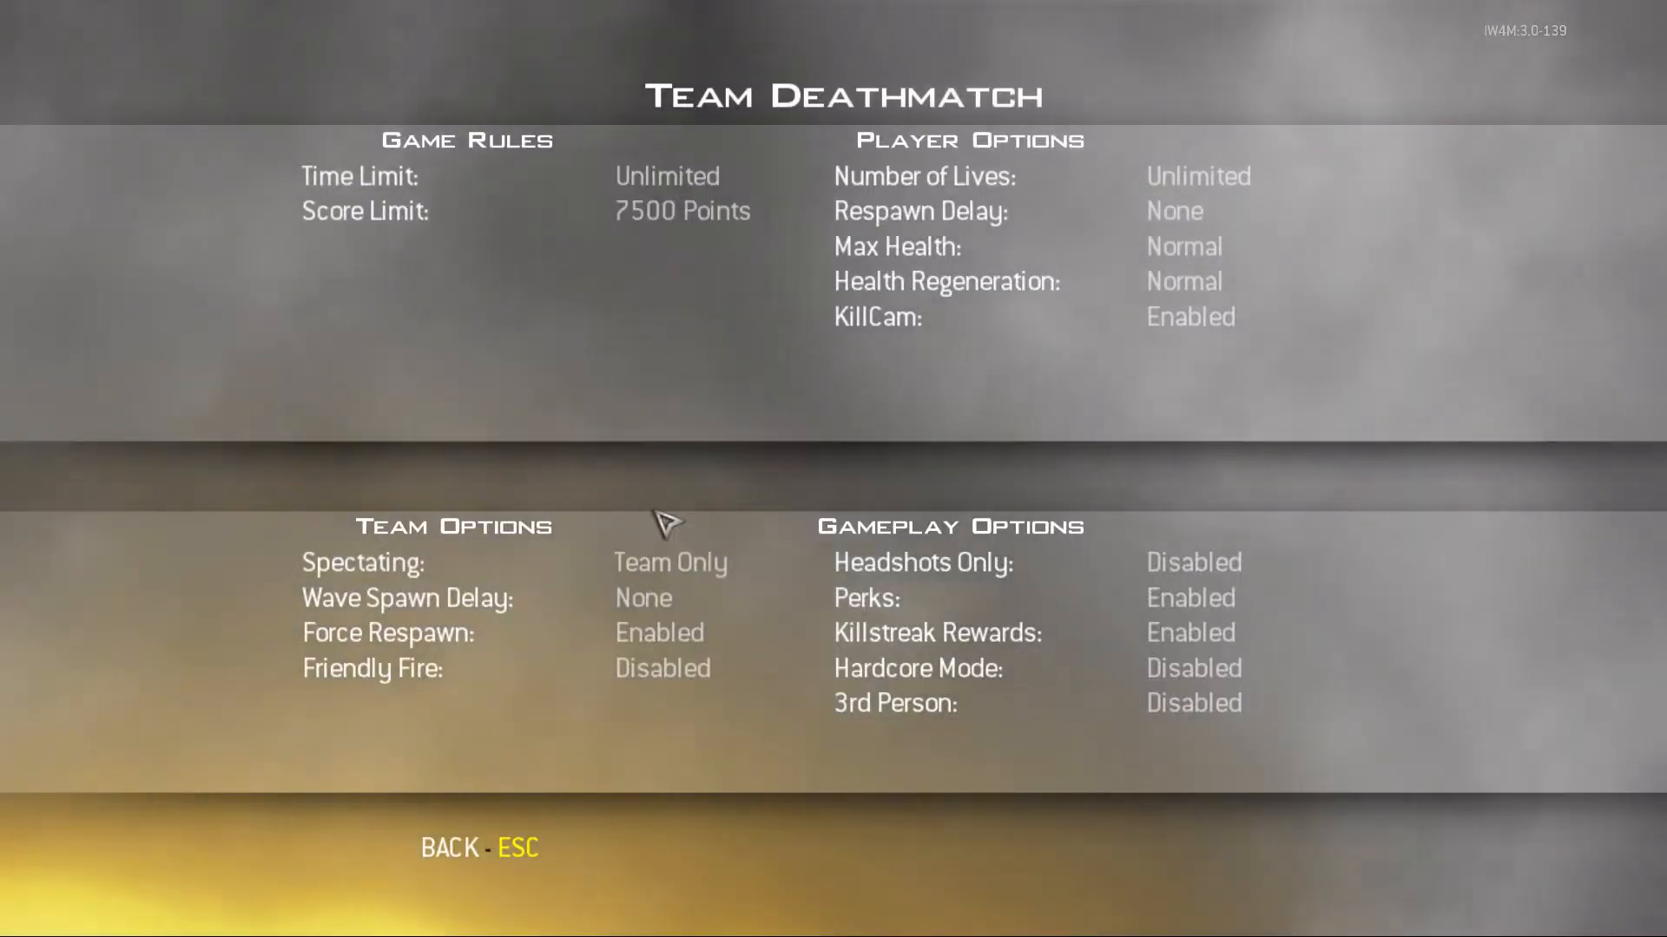
{"action": "left_click", "coordinate": [668, 562]}
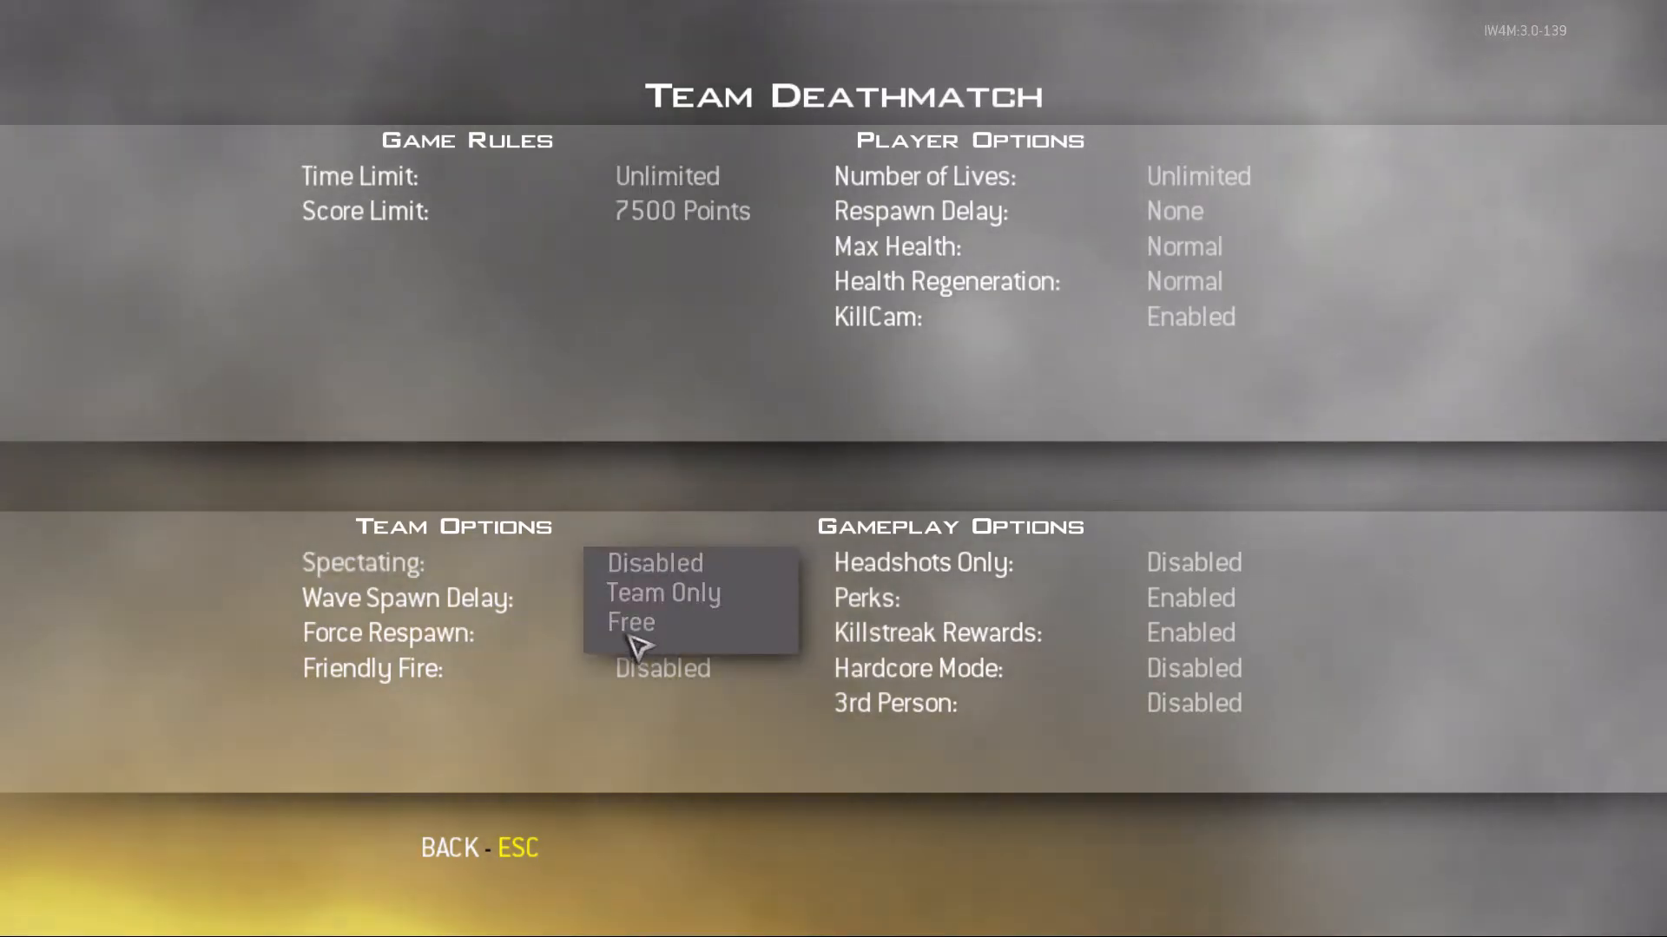
{"action": "left_click", "coordinate": [627, 632]}
{"action": "key", "text": "Escape"}
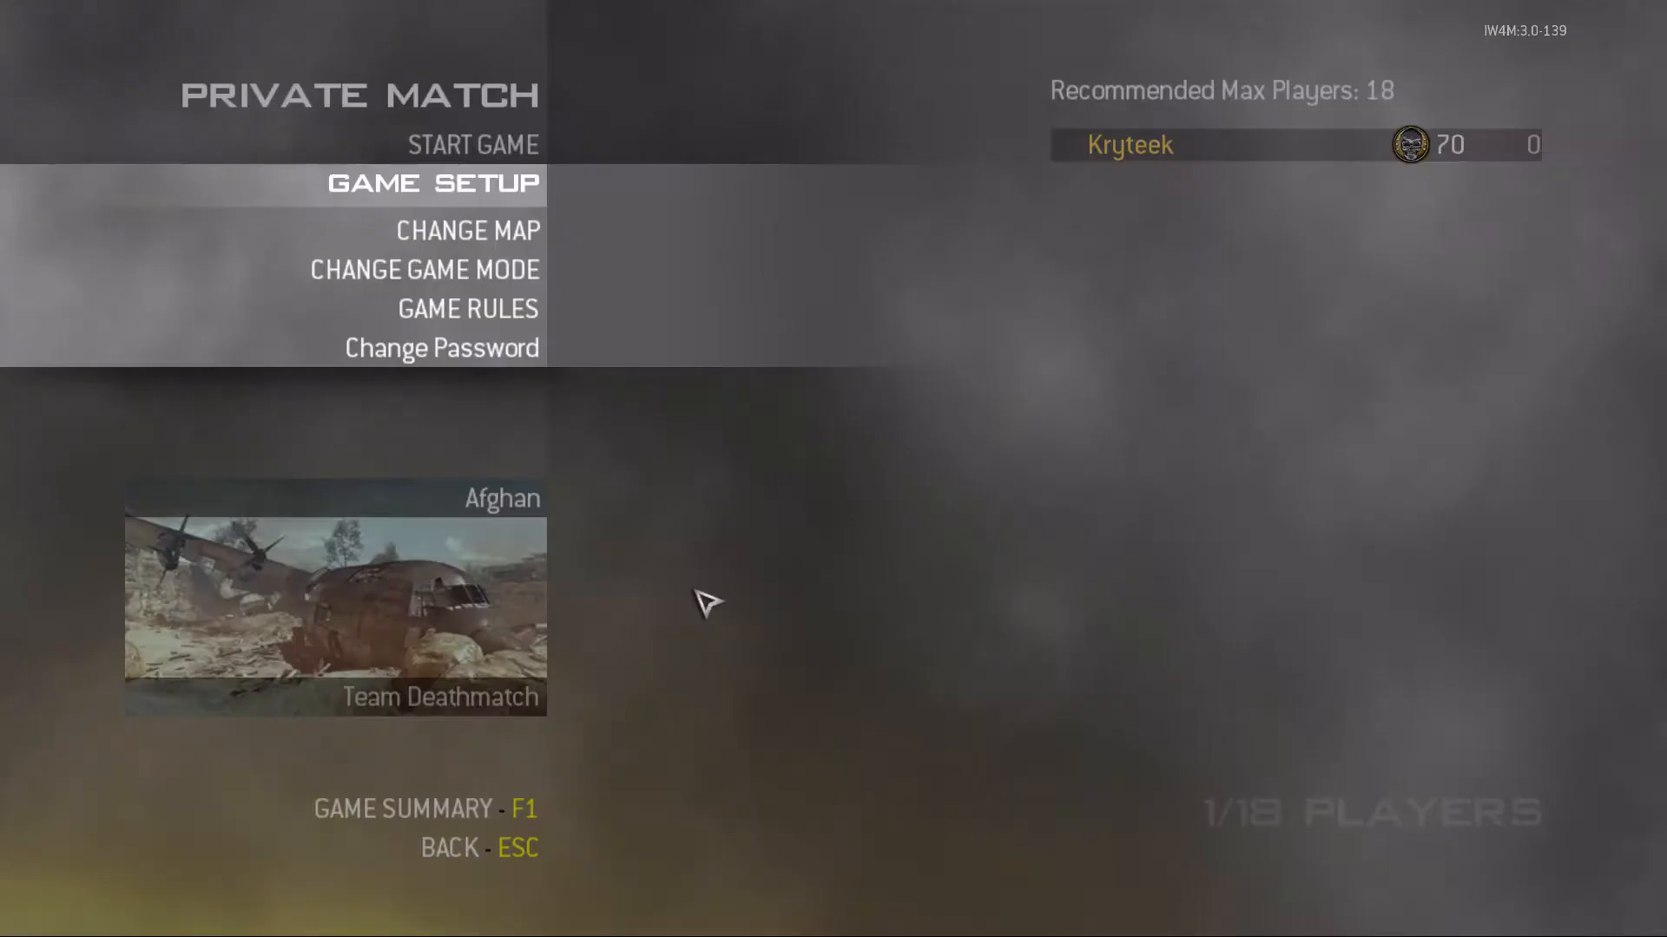
{"action": "key", "text": "Escape"}
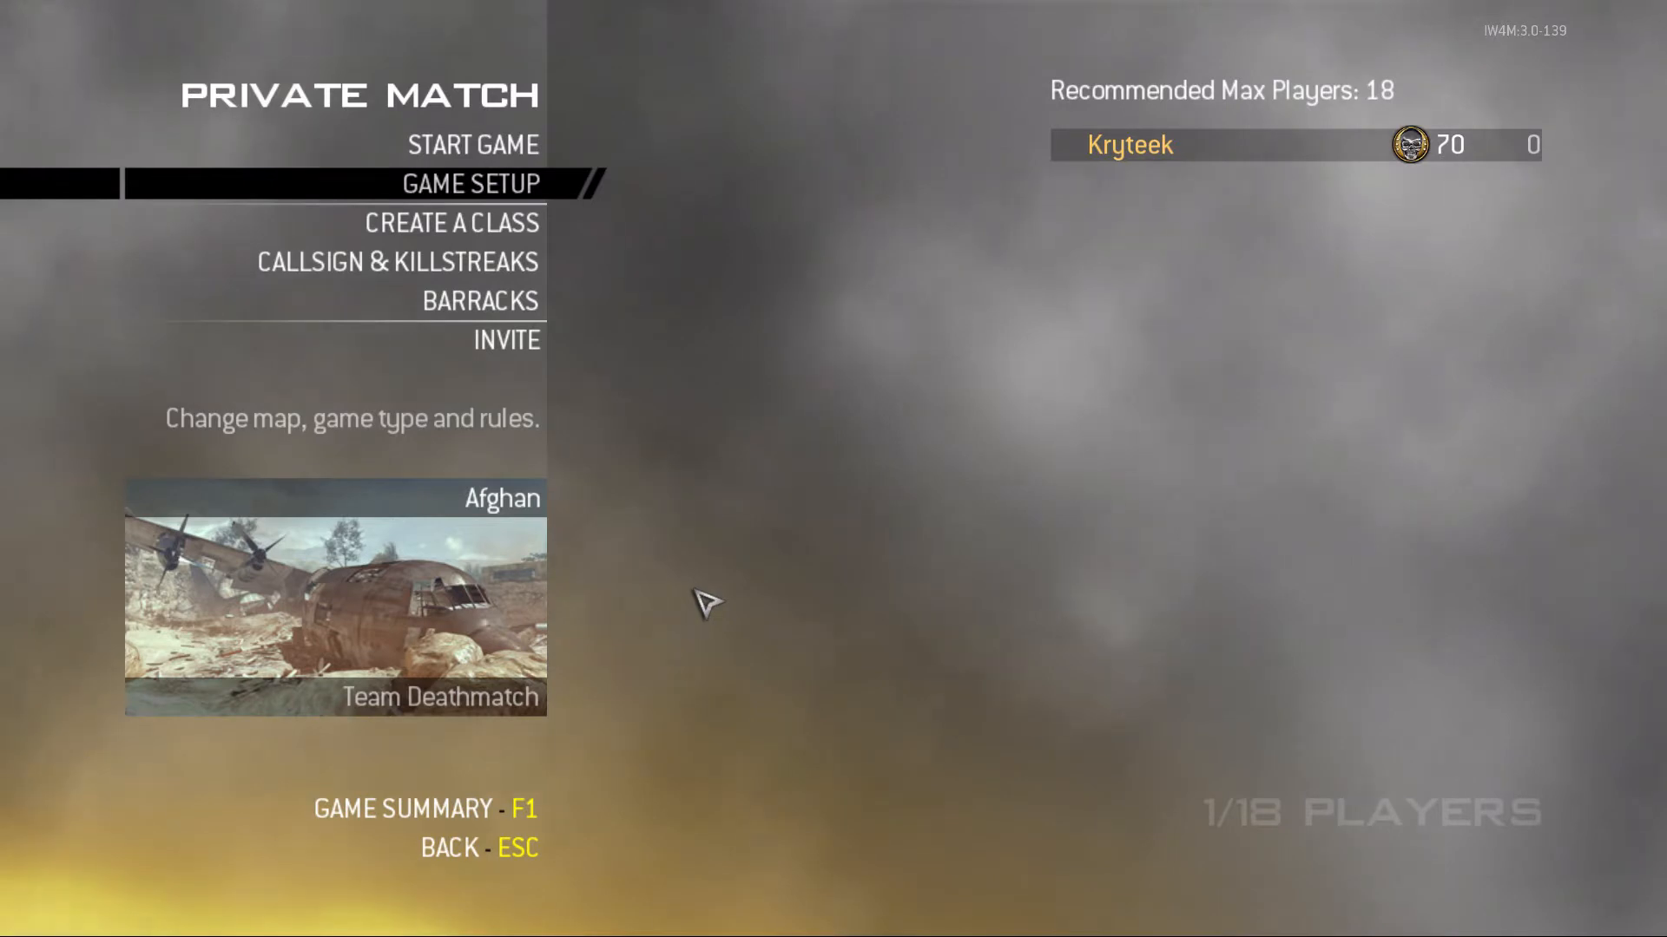
Step: Load the Scrapyard map in developer mode with the console command /devmap mp_boneyard
{"action": "key", "text": "grave"}
{"action": "key", "text": "BackSpace"}
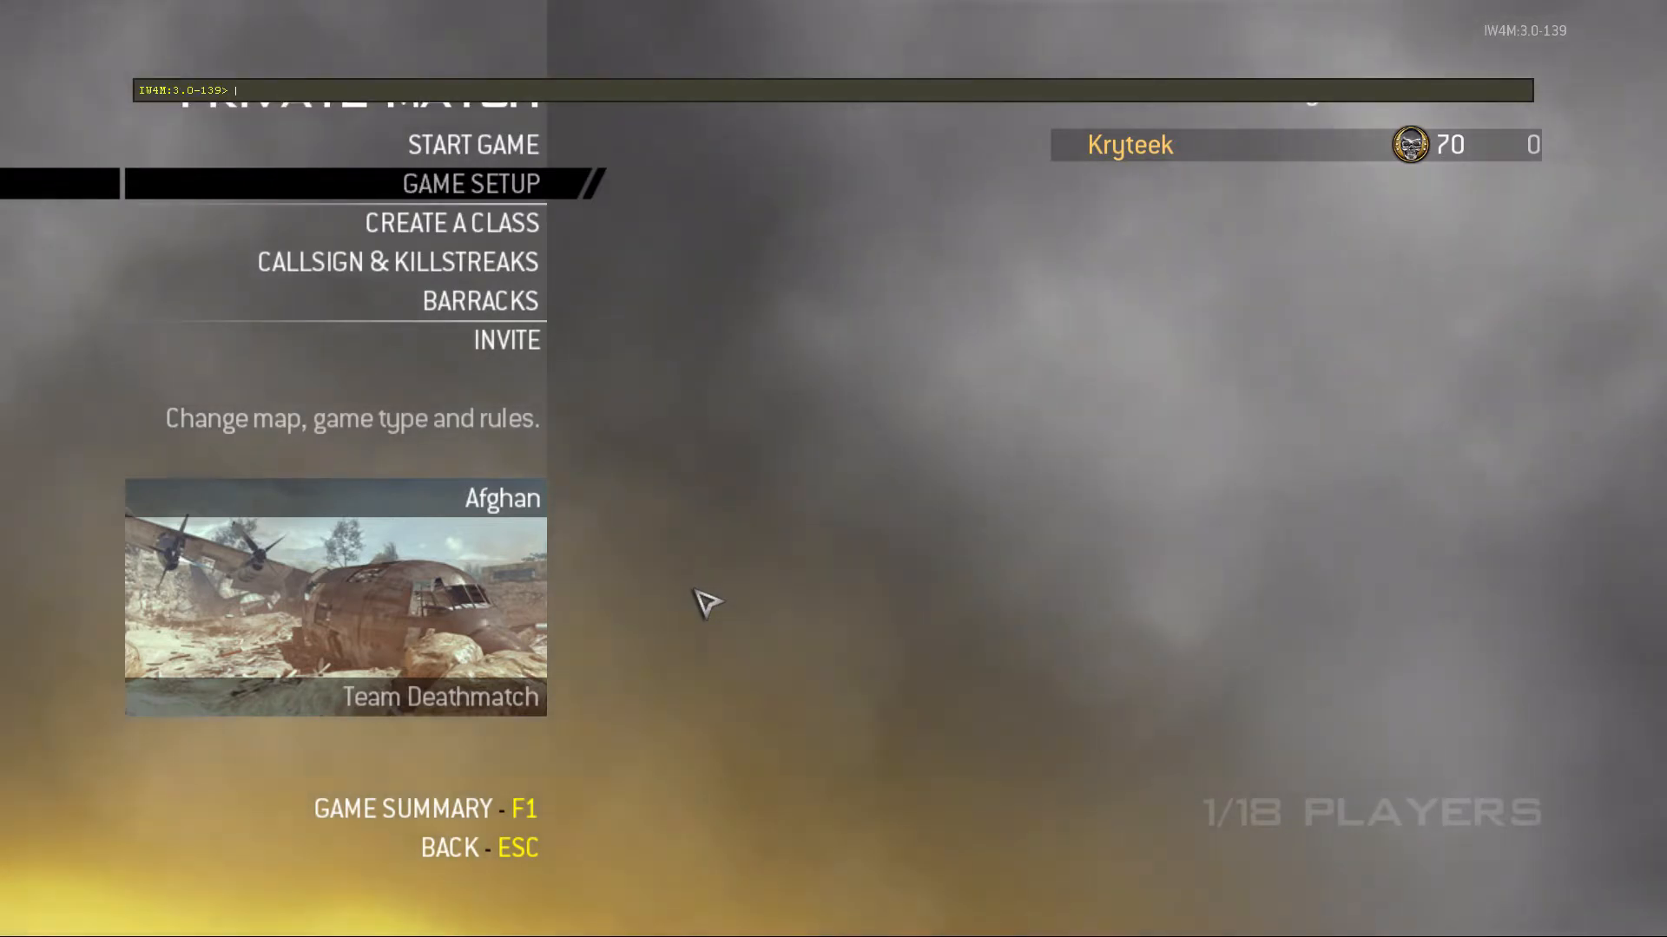
{"action": "key", "text": "grave"}
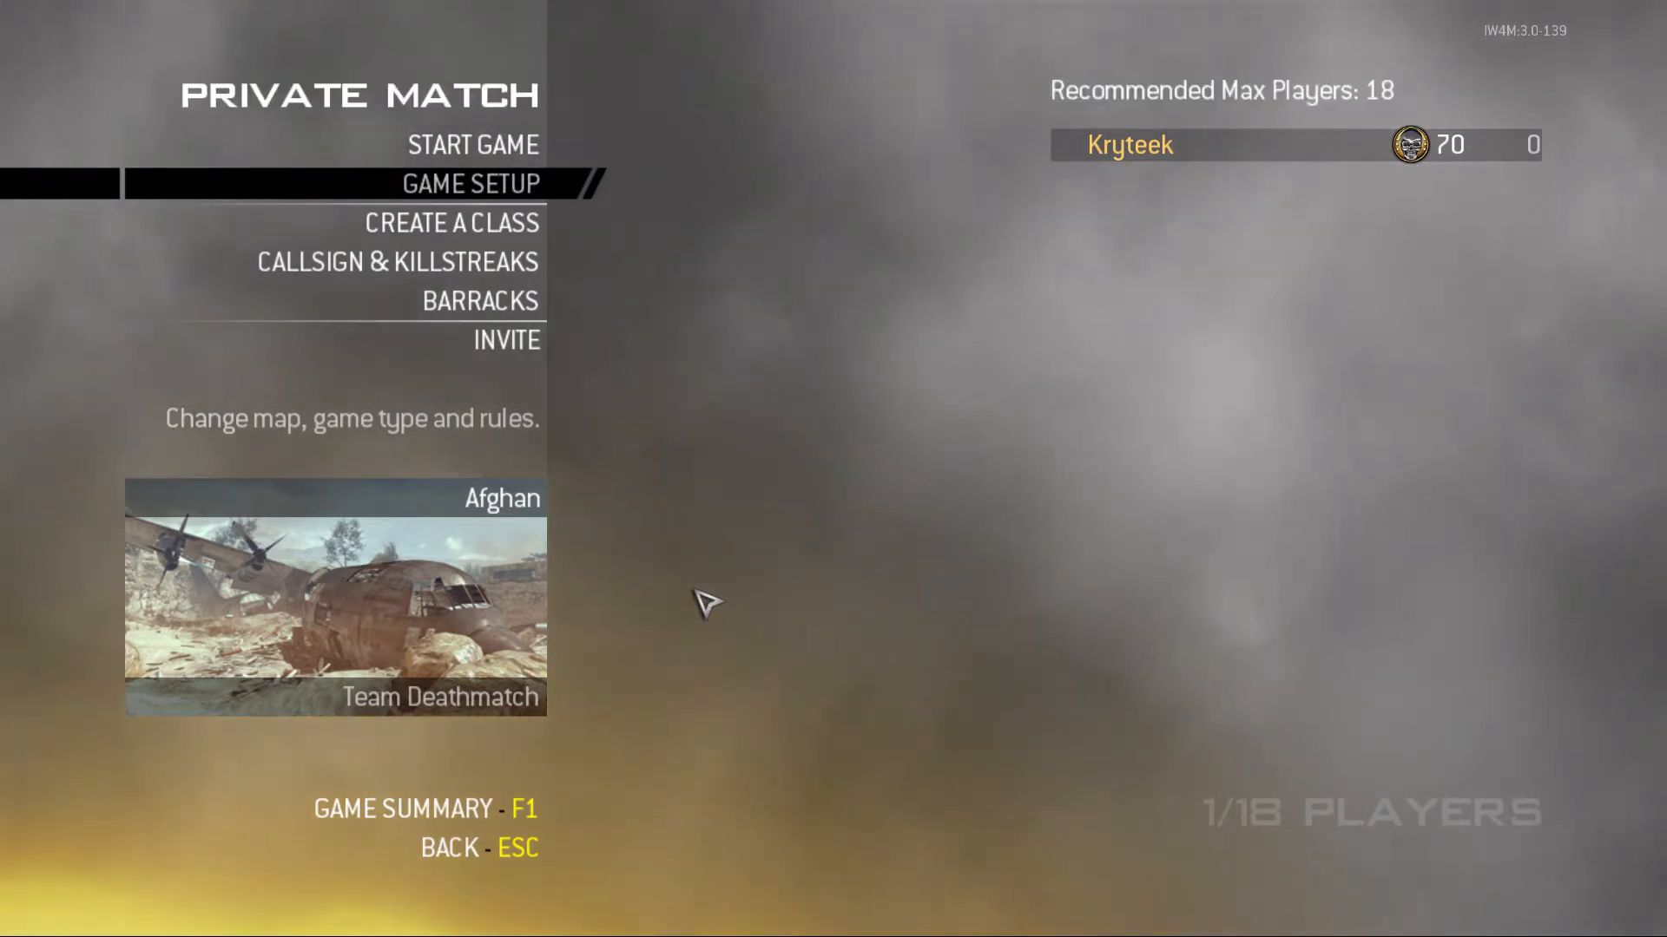
{"action": "key", "text": "grave"}
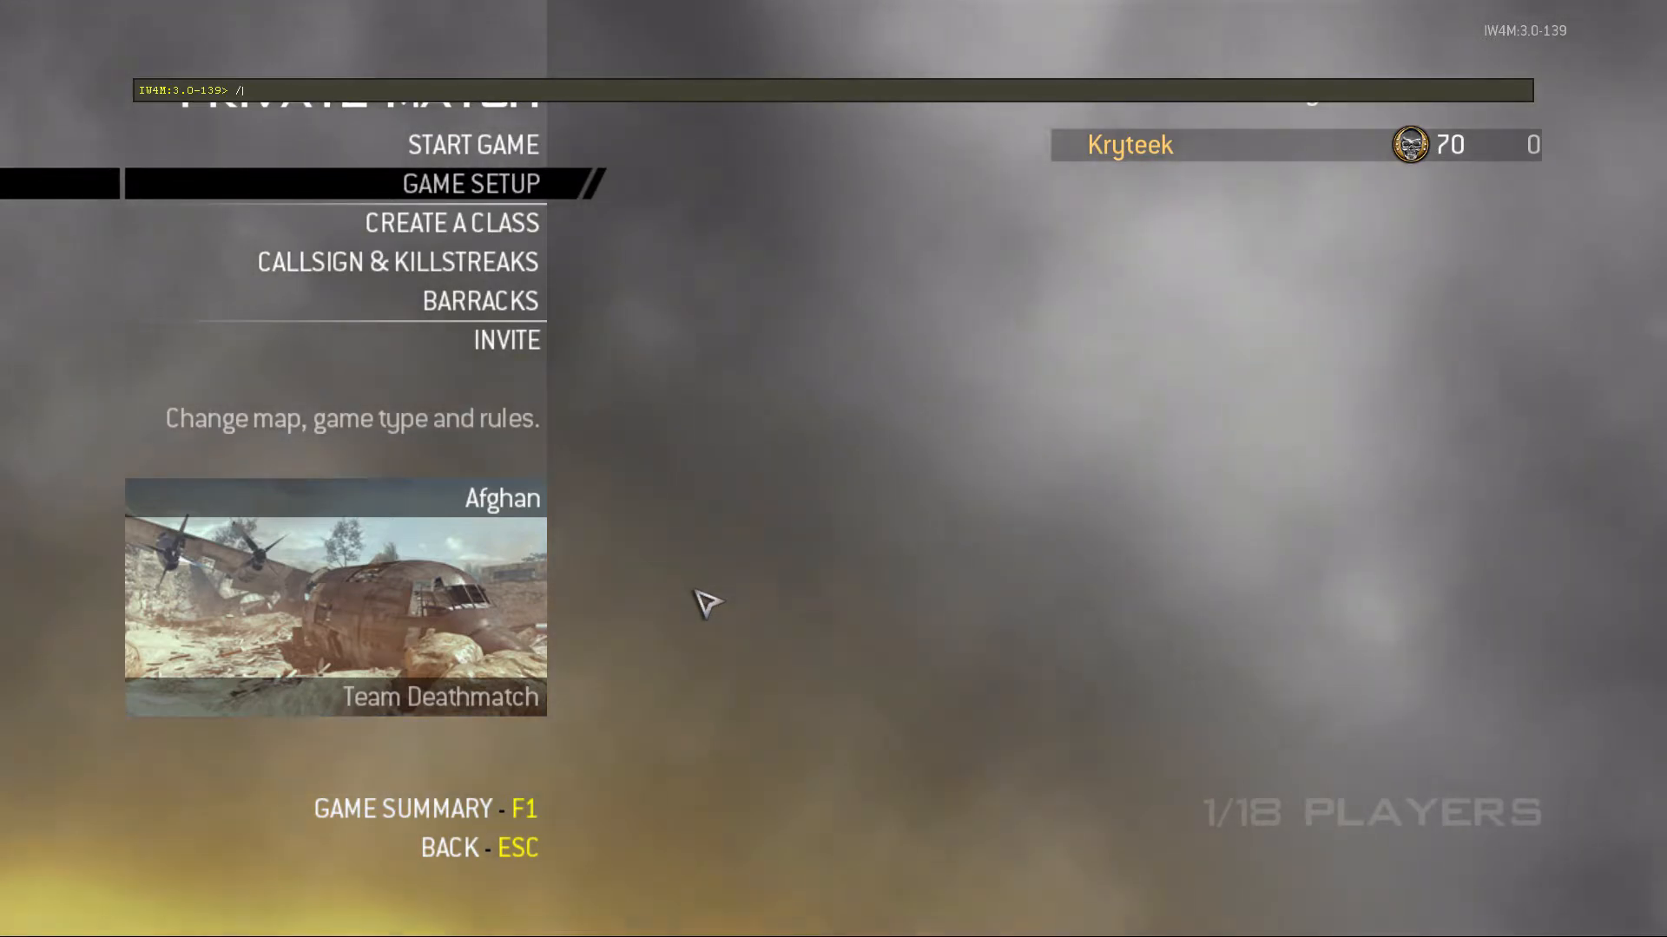
{"action": "type", "text": "/devmap mp_"}
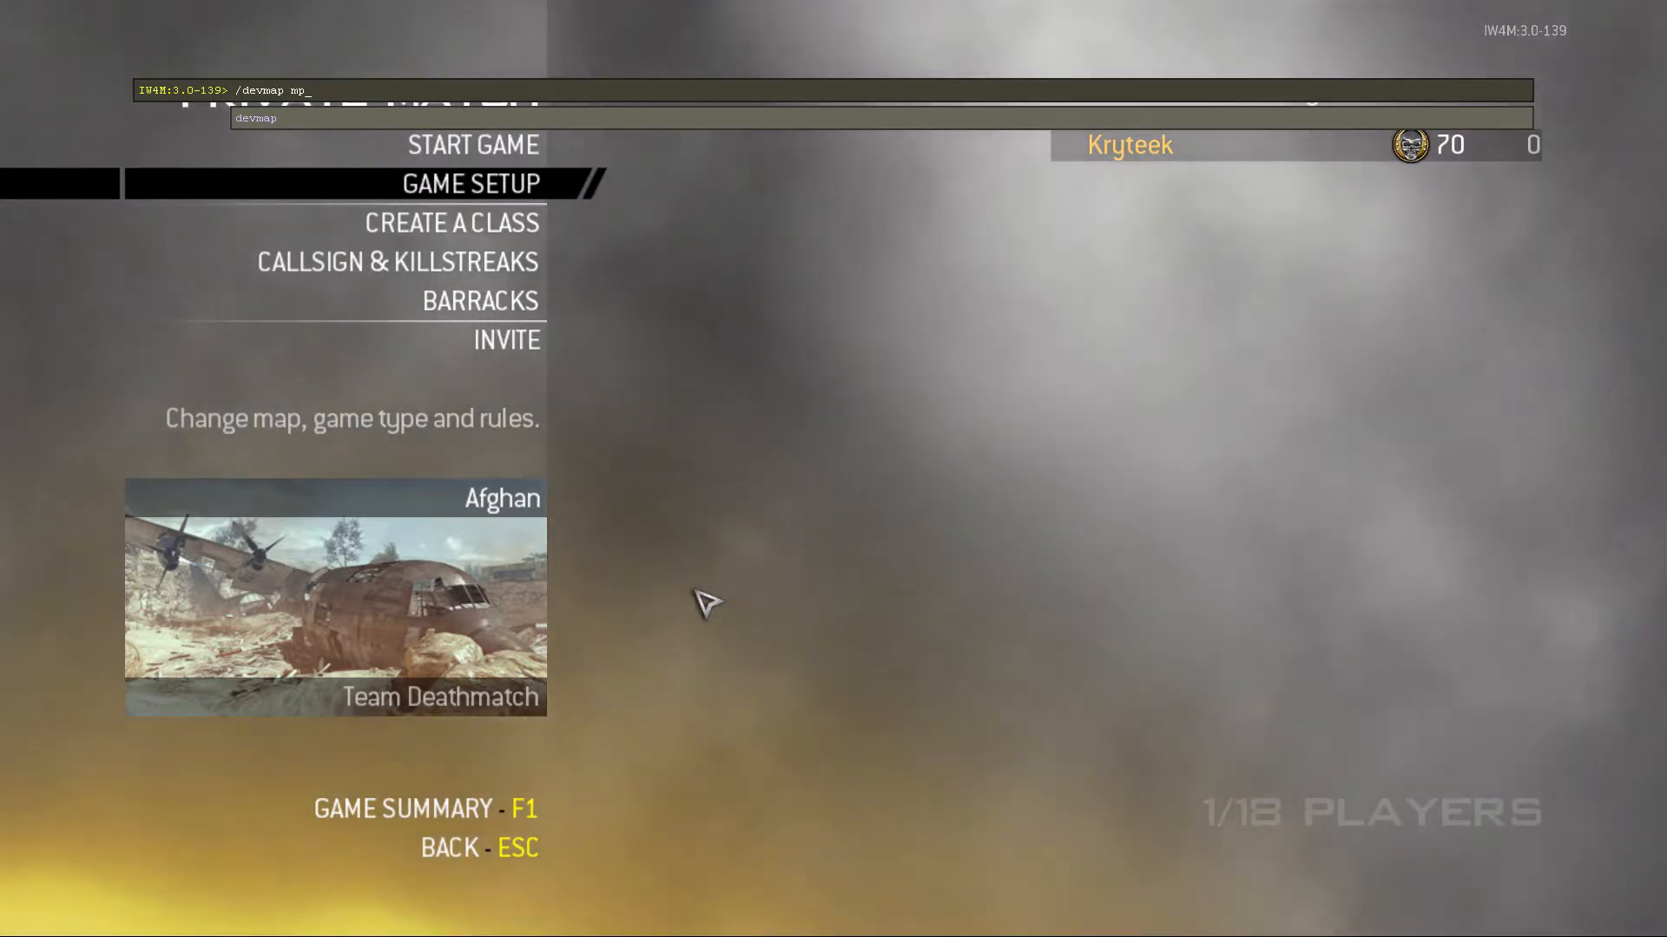
{"action": "type", "text": "boneyard"}
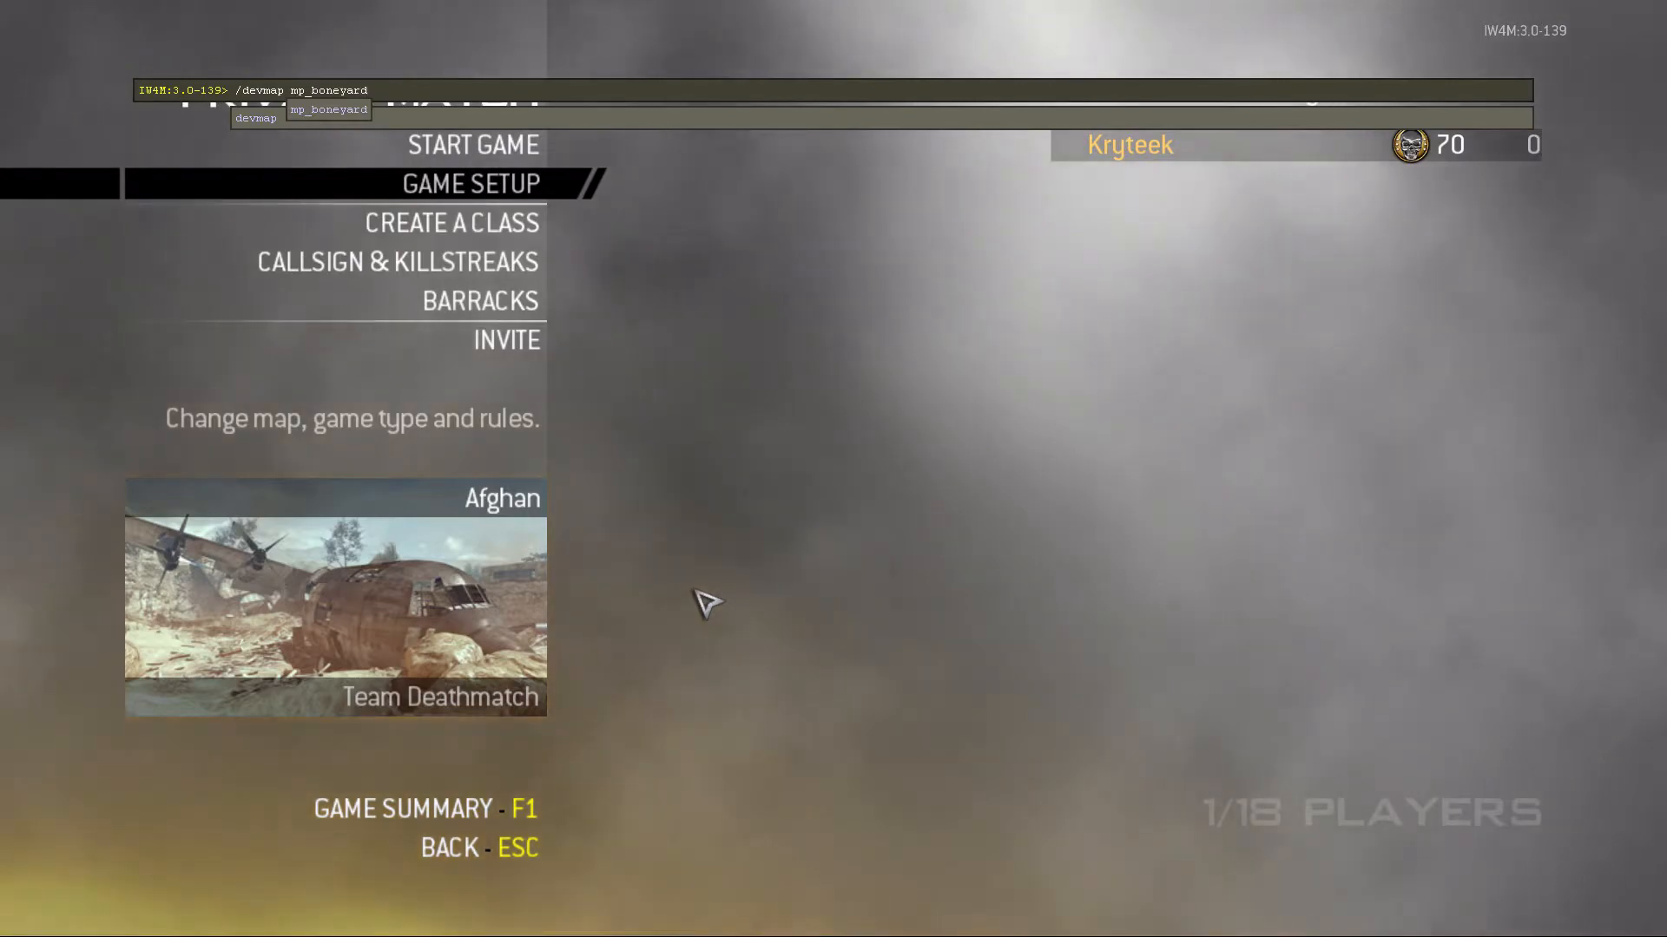
{"action": "key", "text": "Return"}
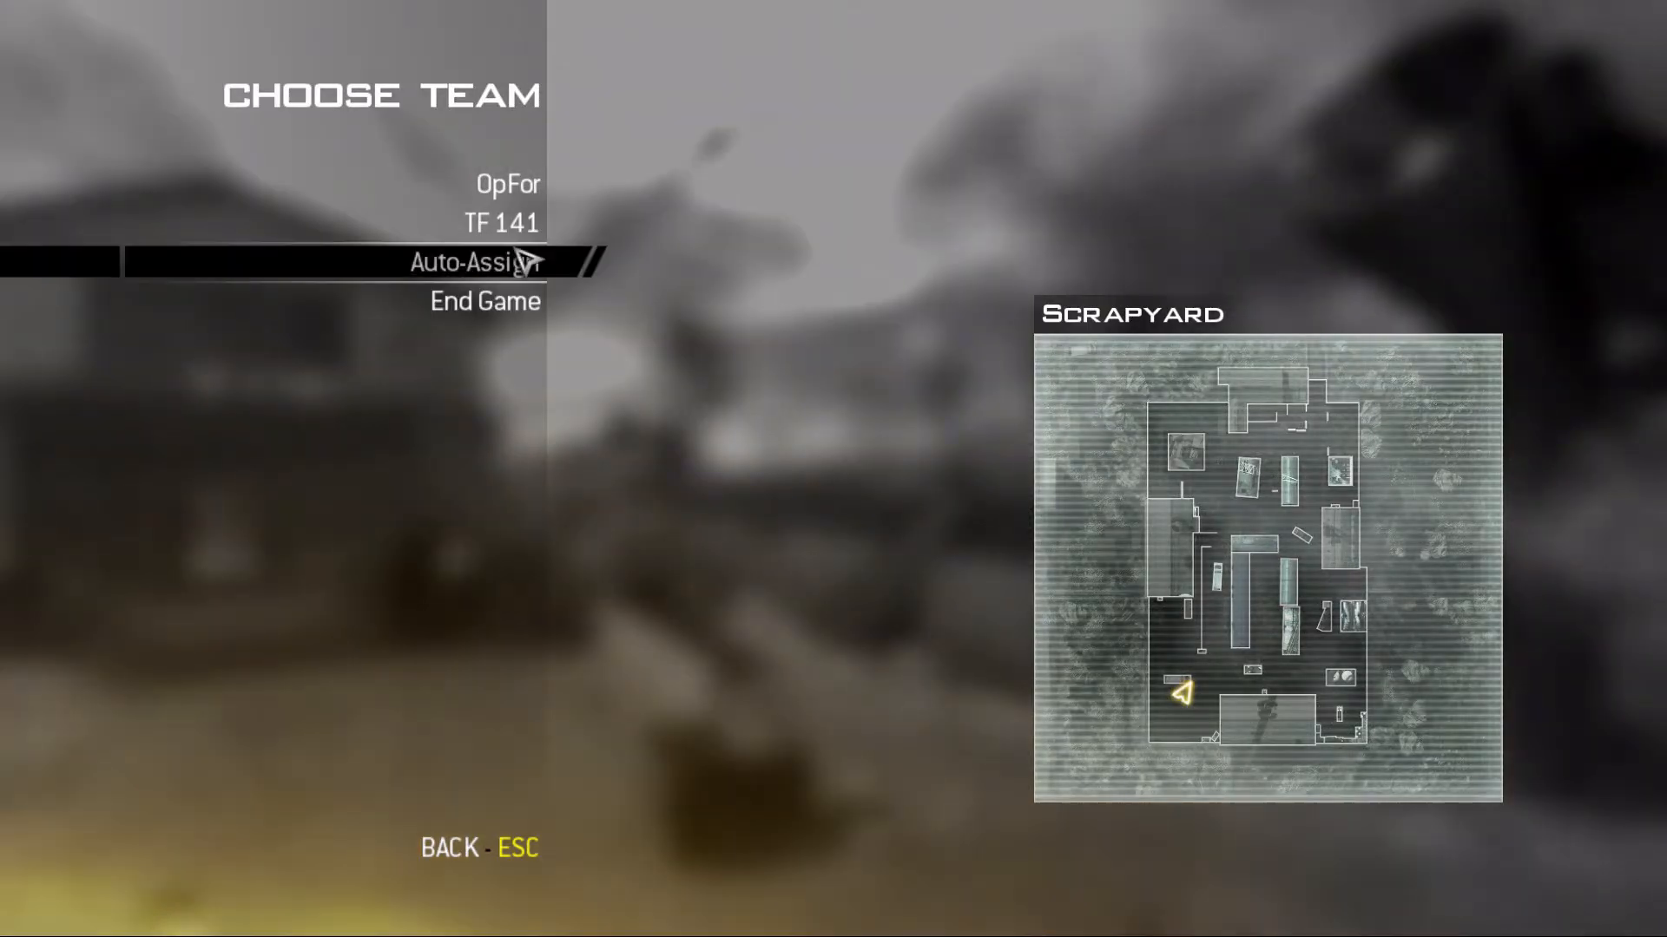
Step: Join the Scrapyard match with an auto-assigned team and pick a class to spawn
{"action": "left_click", "coordinate": [532, 260]}
{"action": "left_click", "coordinate": [527, 335]}
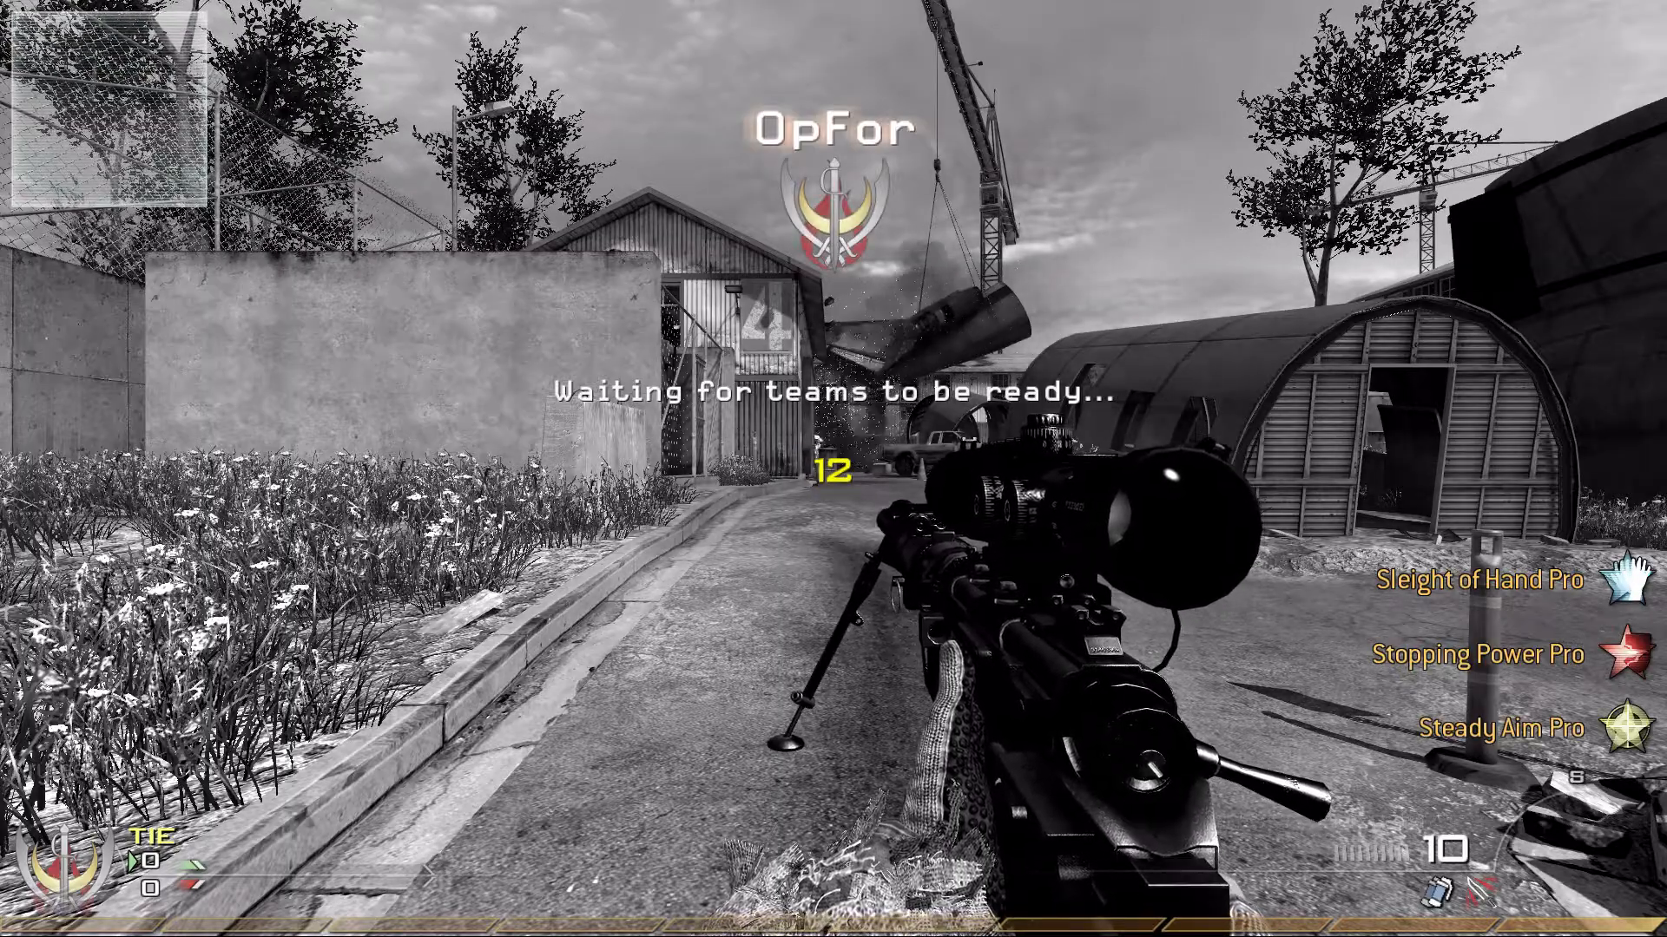
Step: Hide the game's 2D screen elements with the console command /cg_draw2d 0
{"action": "key", "text": "grave"}
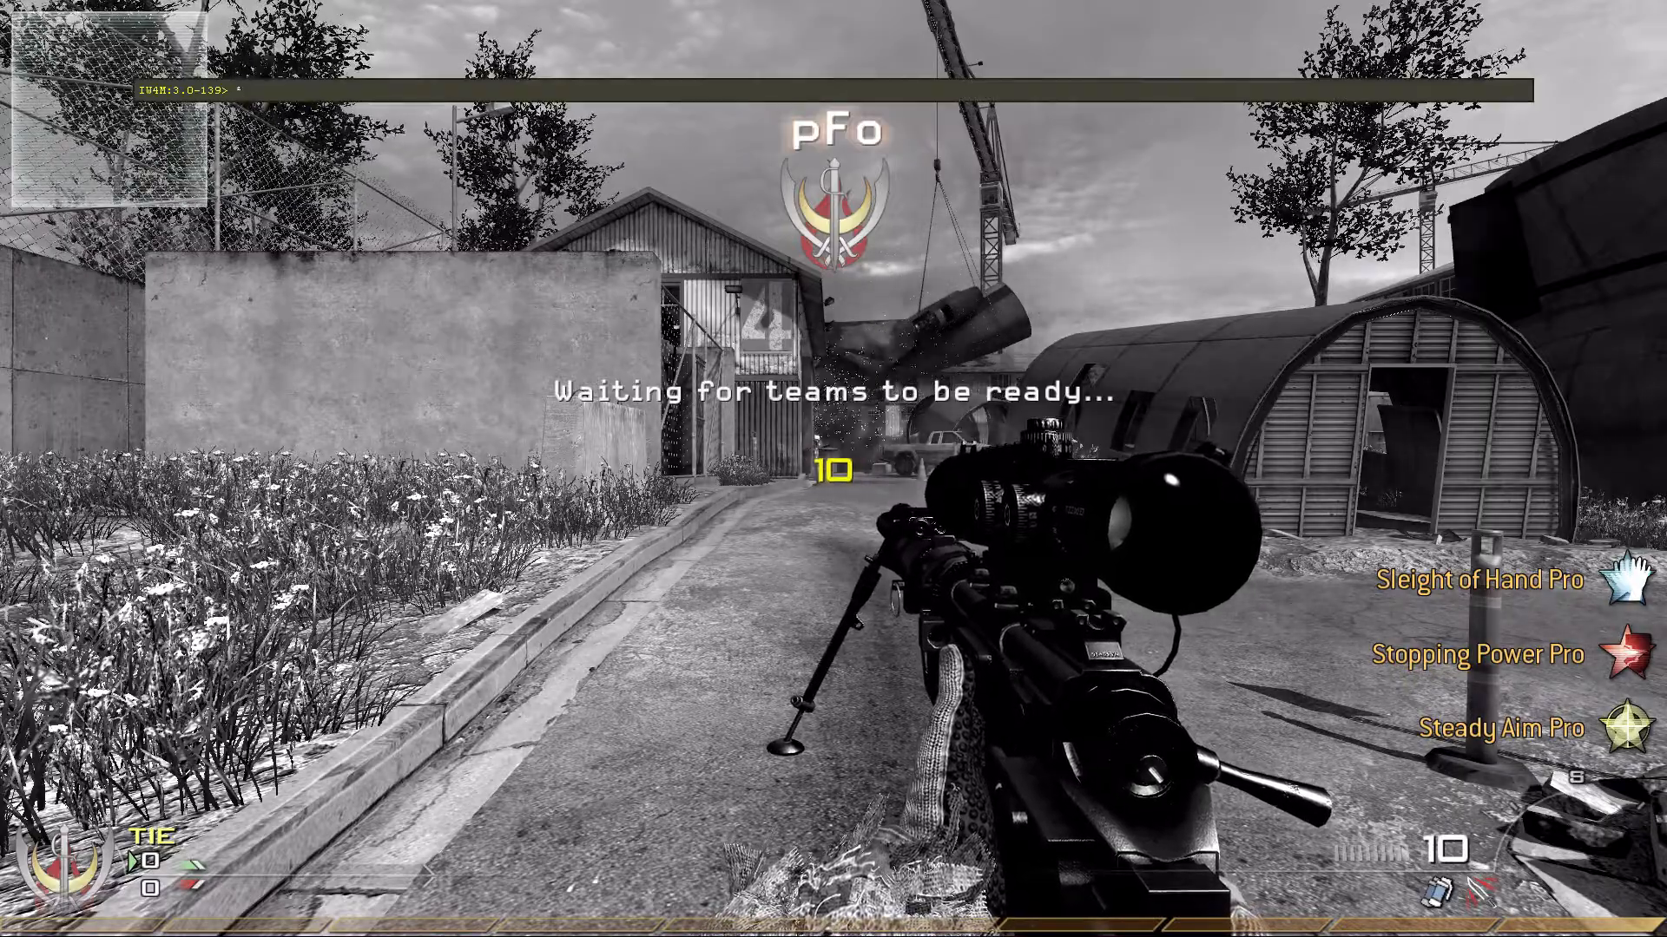
{"action": "key", "text": "BackSpace"}
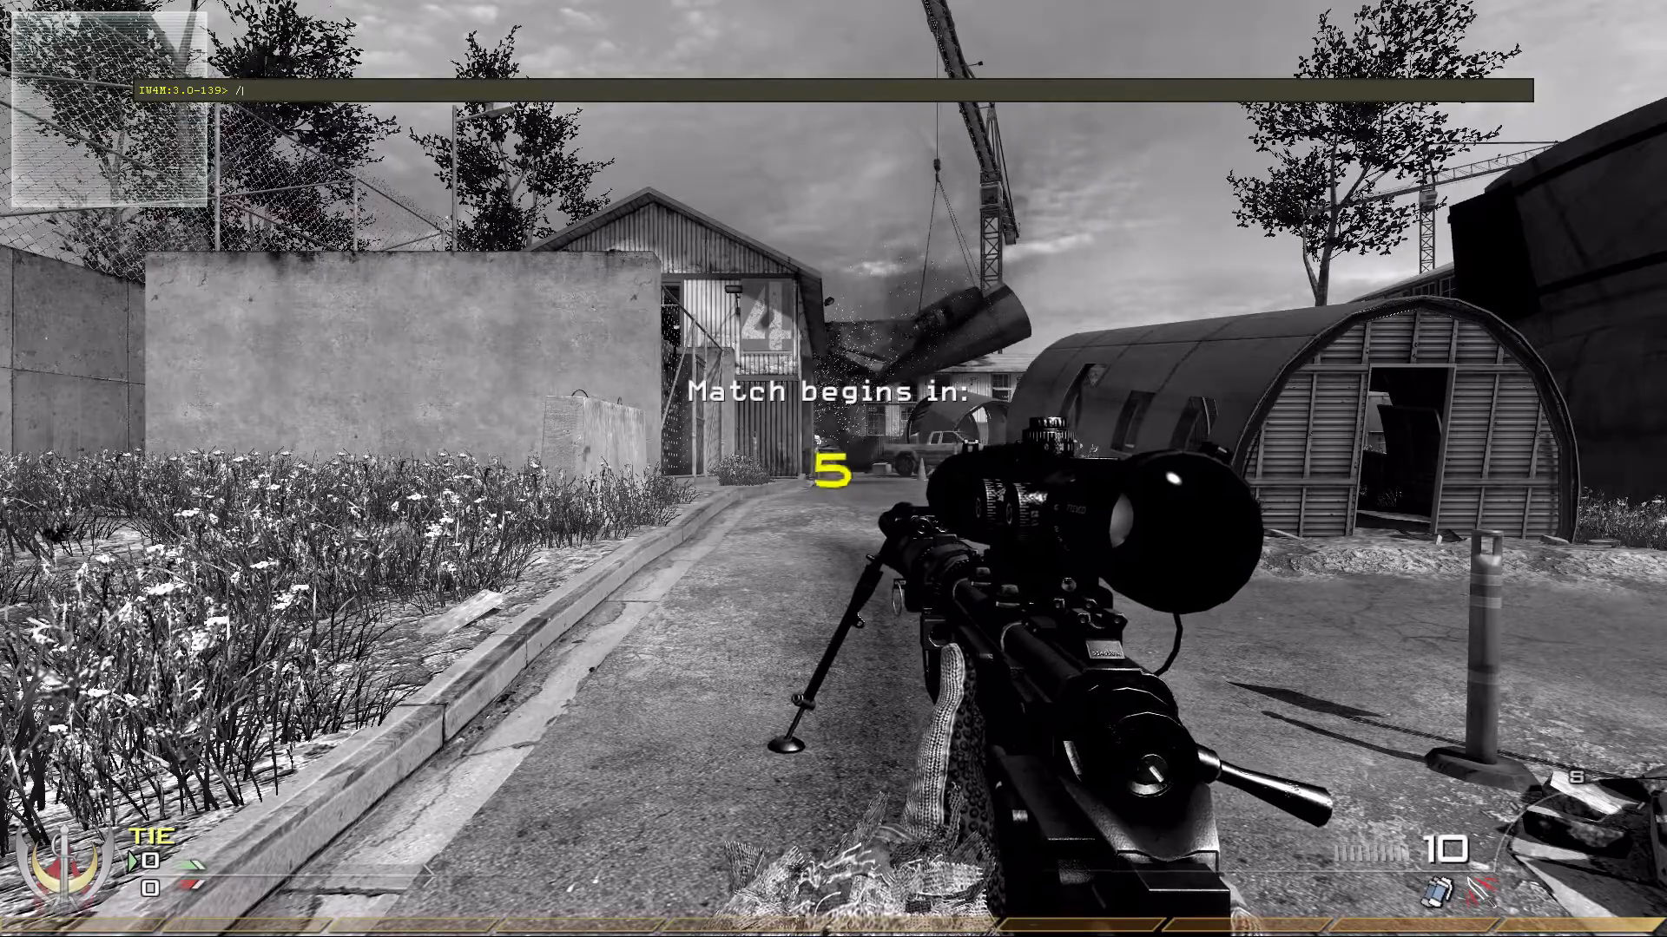
{"action": "type", "text": "/cg_draw"}
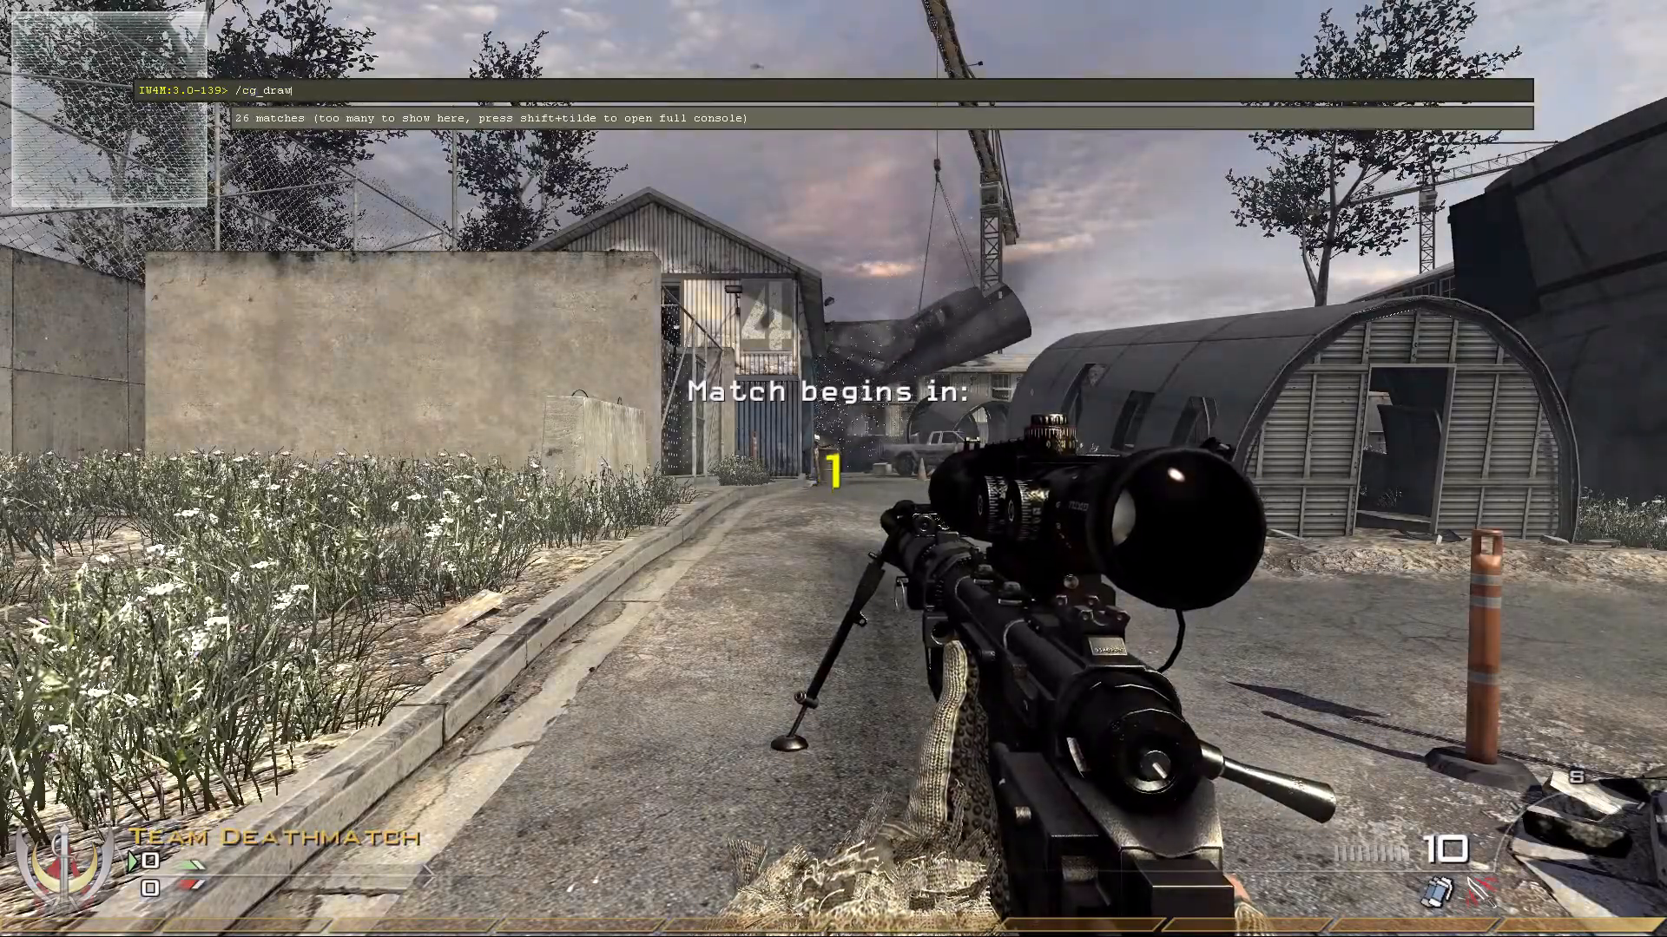
{"action": "type", "text": "2d"}
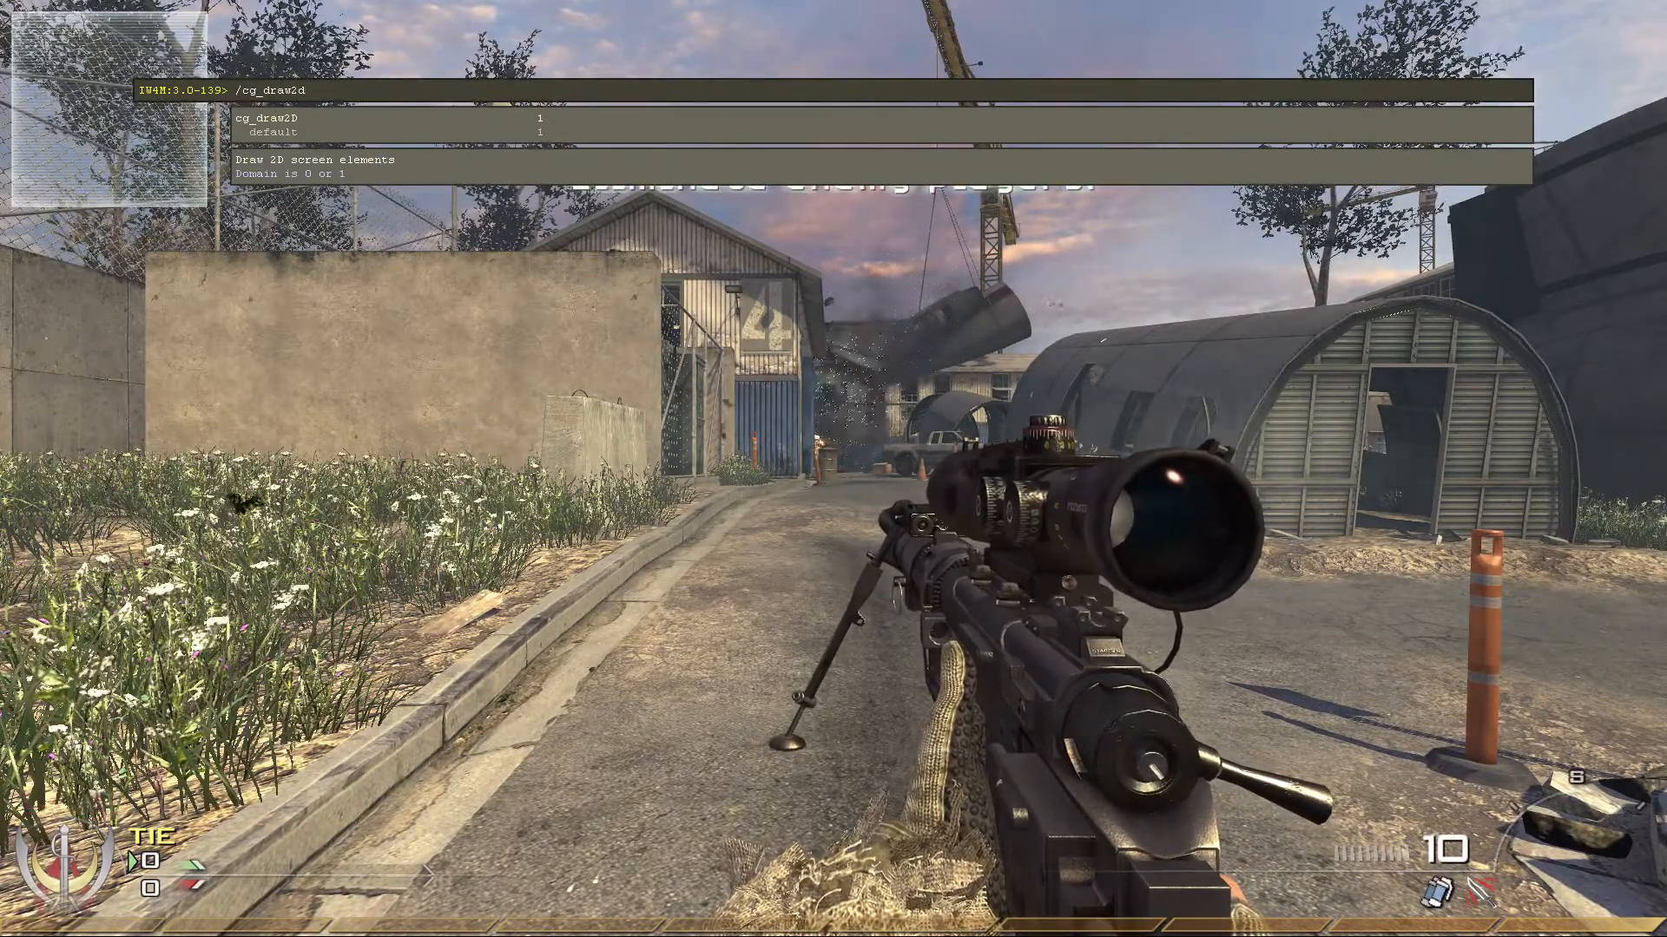
{"action": "type", "text": " 0"}
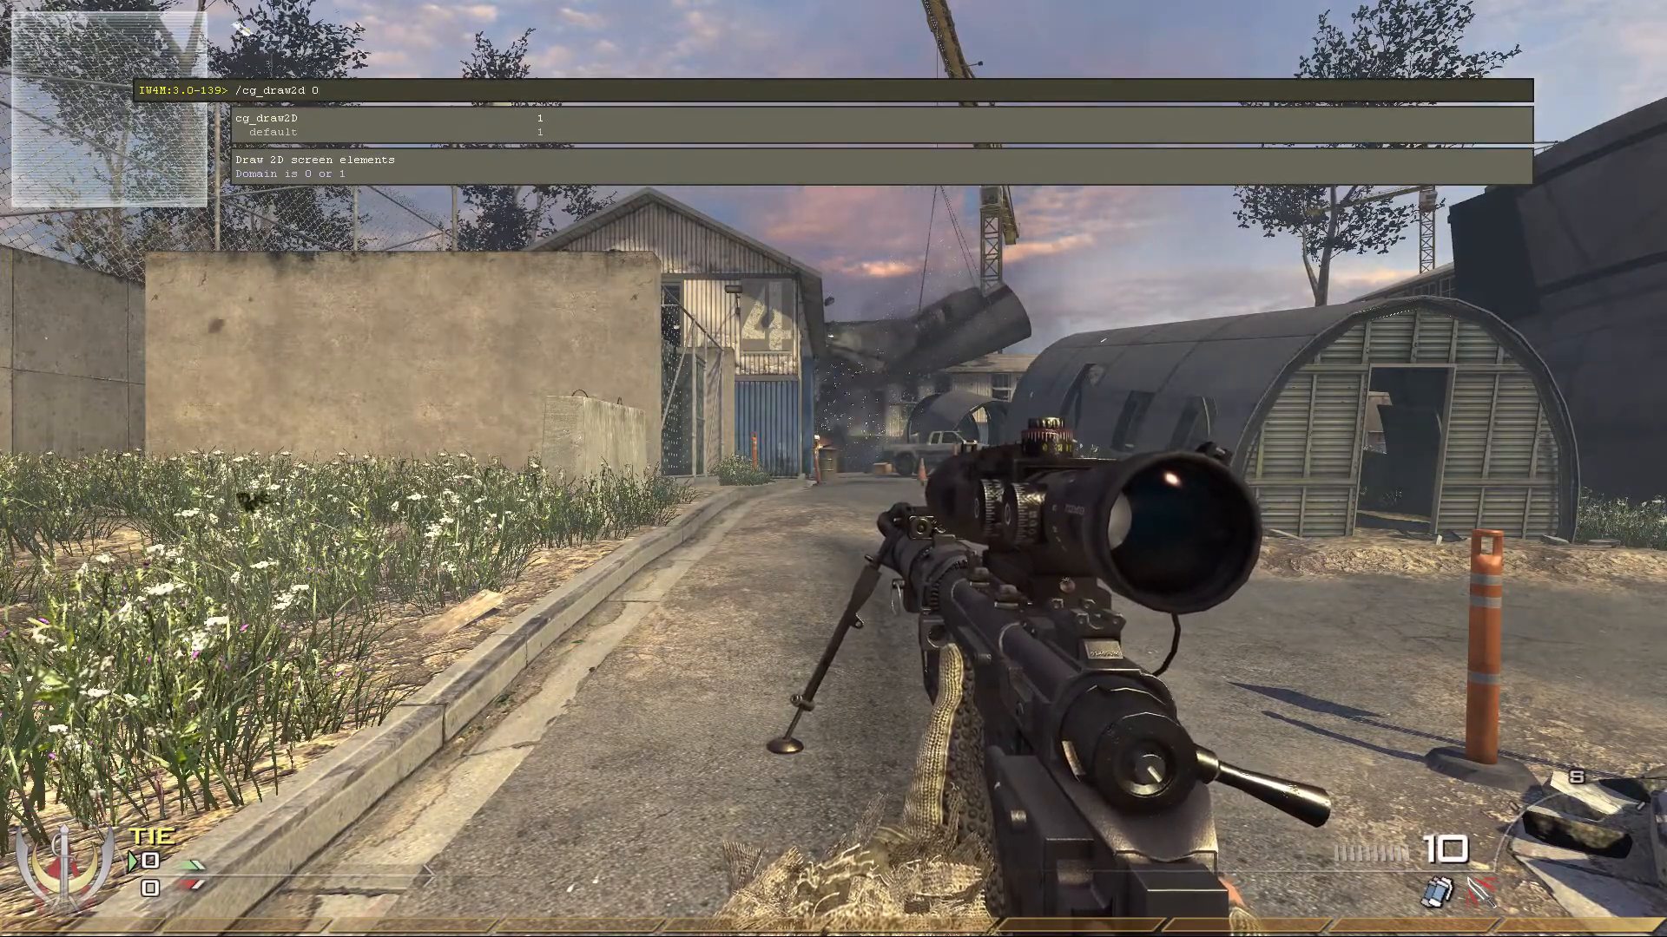
{"action": "key", "text": "Return"}
Step: Walk toward the hangar, check the Look controls in the game options and return to the match
{"action": "key", "text": "w"}
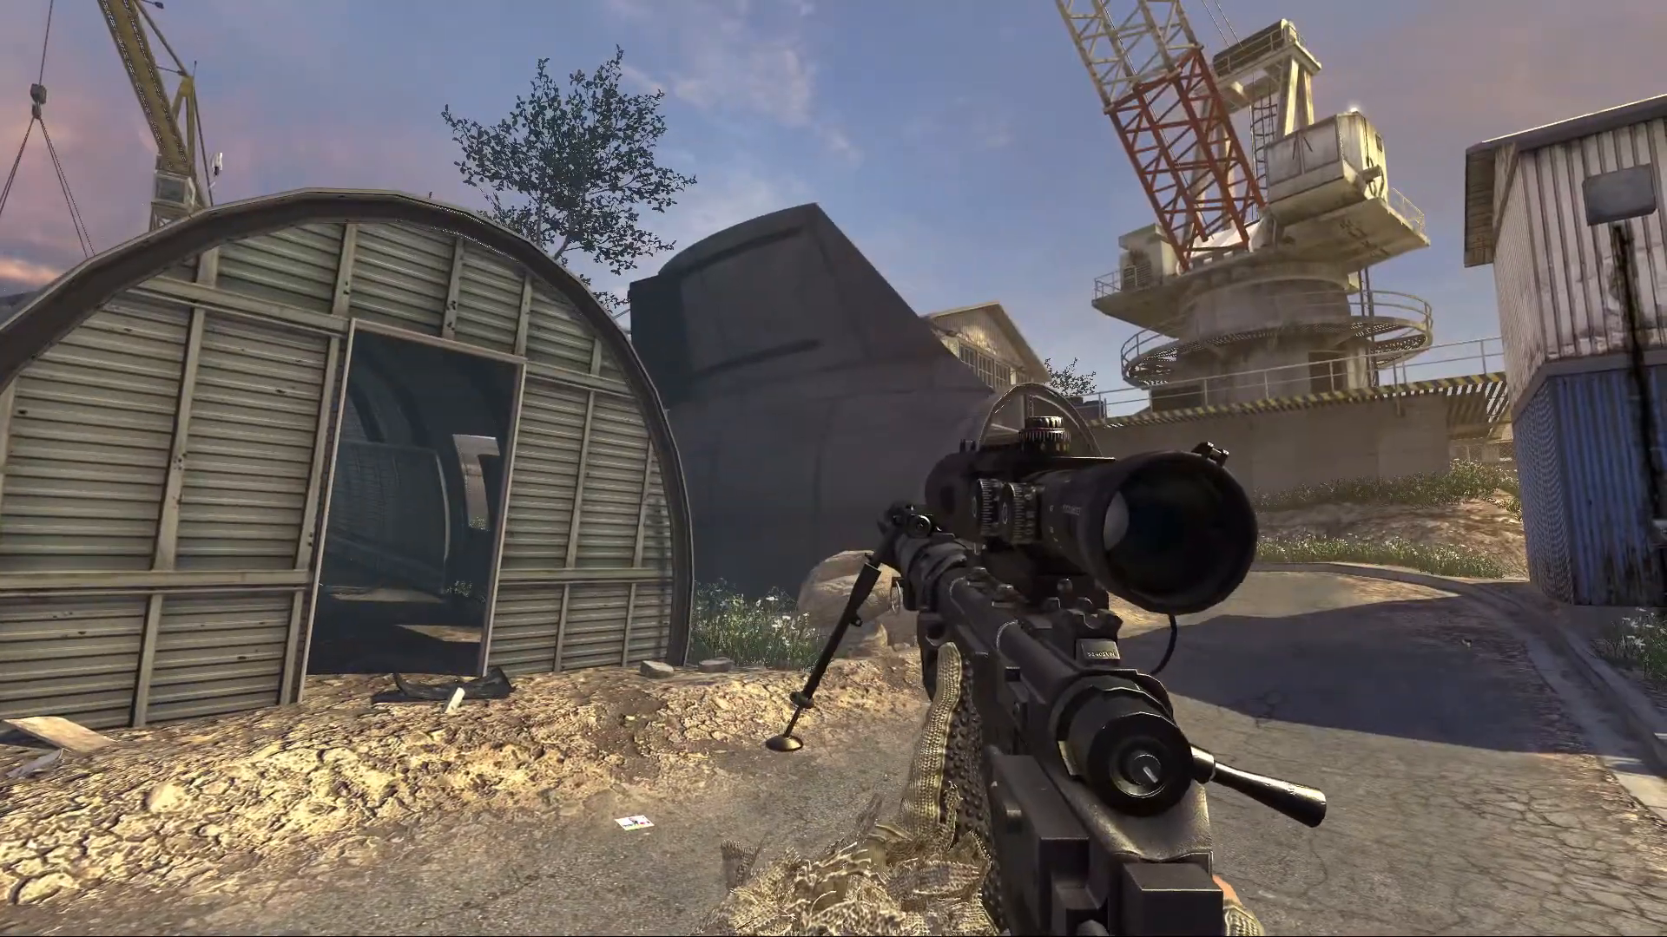
{"action": "key", "text": "Escape"}
{"action": "left_click", "coordinate": [490, 224]}
{"action": "left_click", "coordinate": [510, 233]}
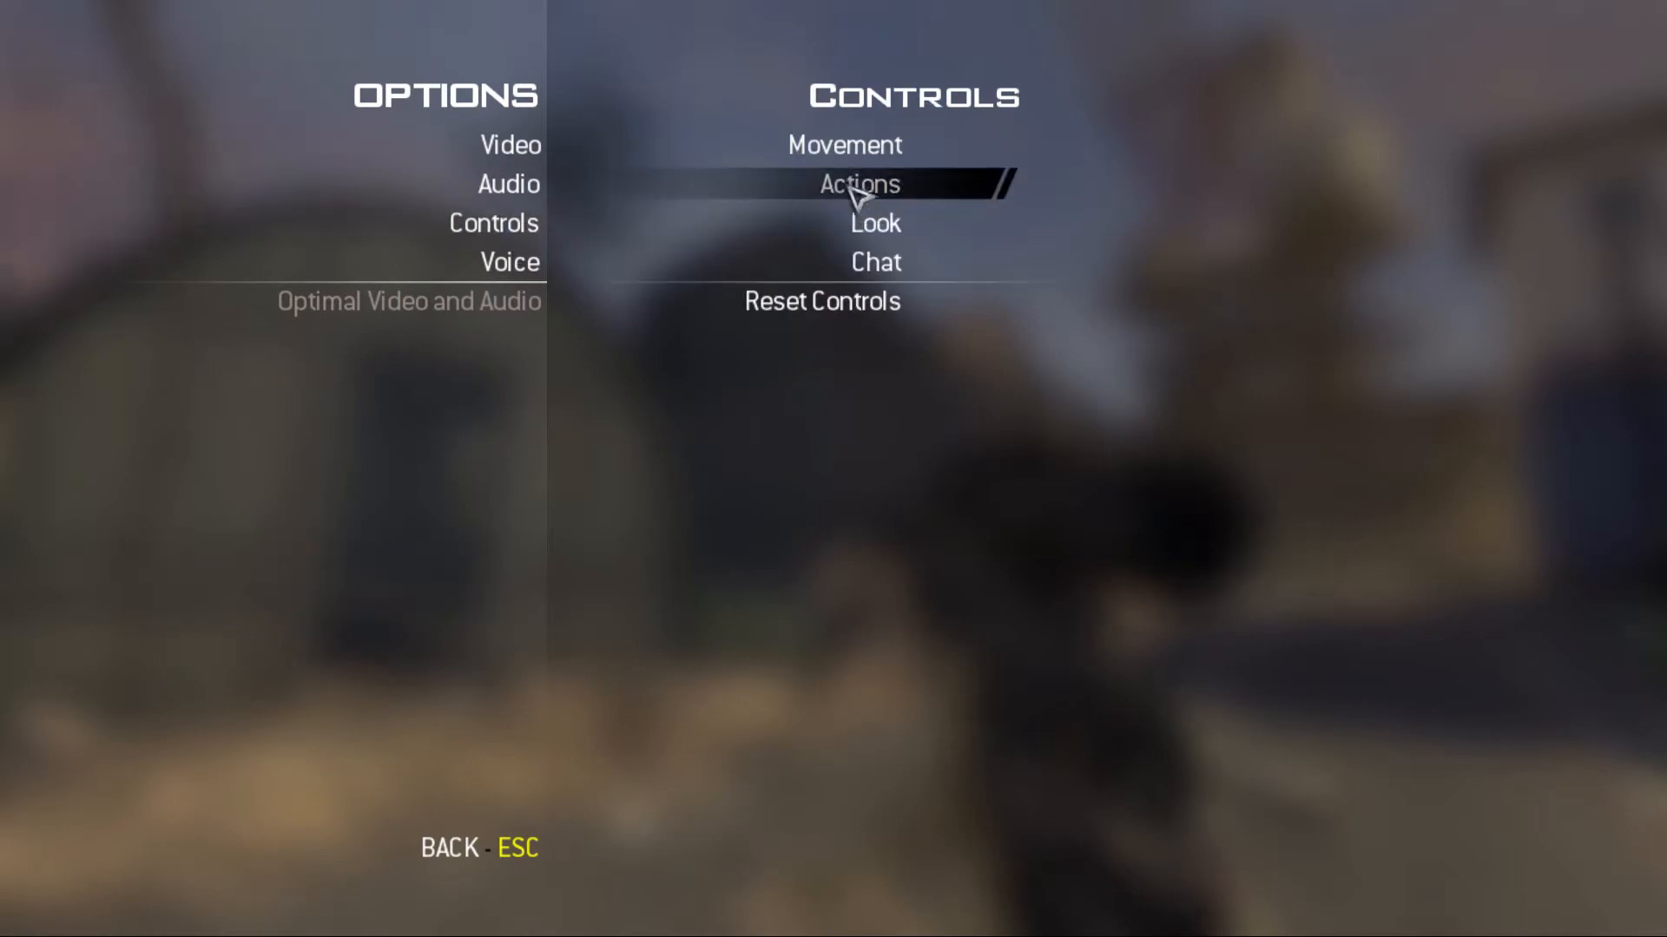
{"action": "left_click", "coordinate": [893, 223]}
{"action": "key", "text": "Escape"}
{"action": "key", "text": "Escape"}
{"action": "key", "text": "Escape"}
{"action": "key", "text": "Escape"}
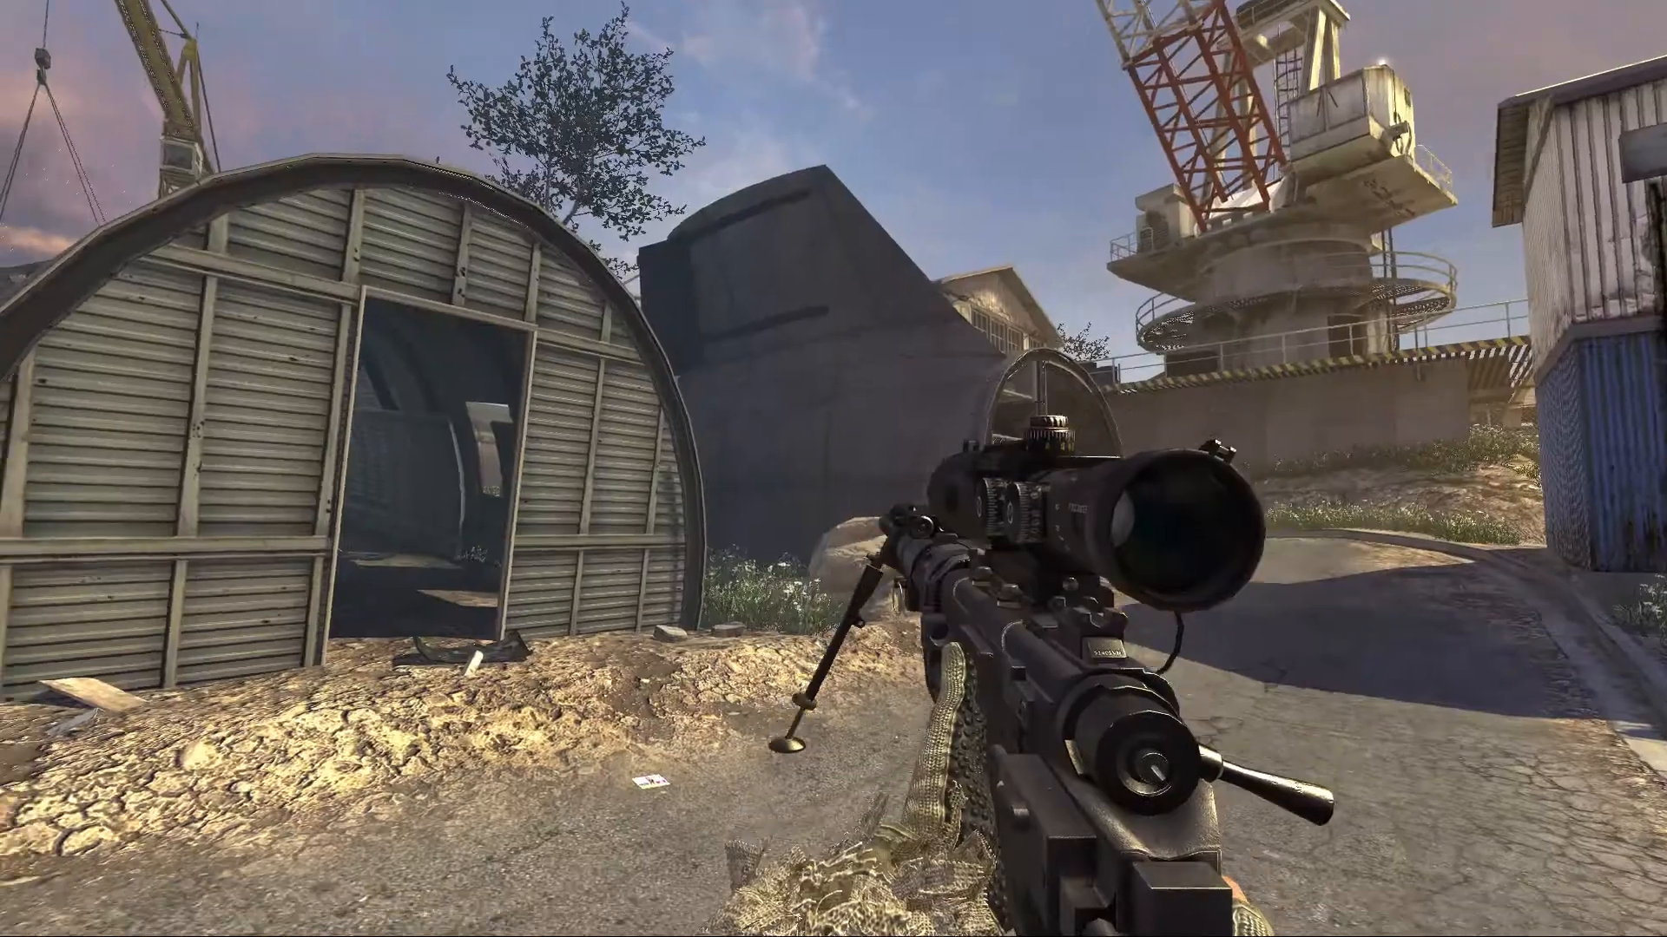
Step: Move to an open view of the scrapyard and load the movie config with the /exec console command
{"action": "key", "text": "w"}
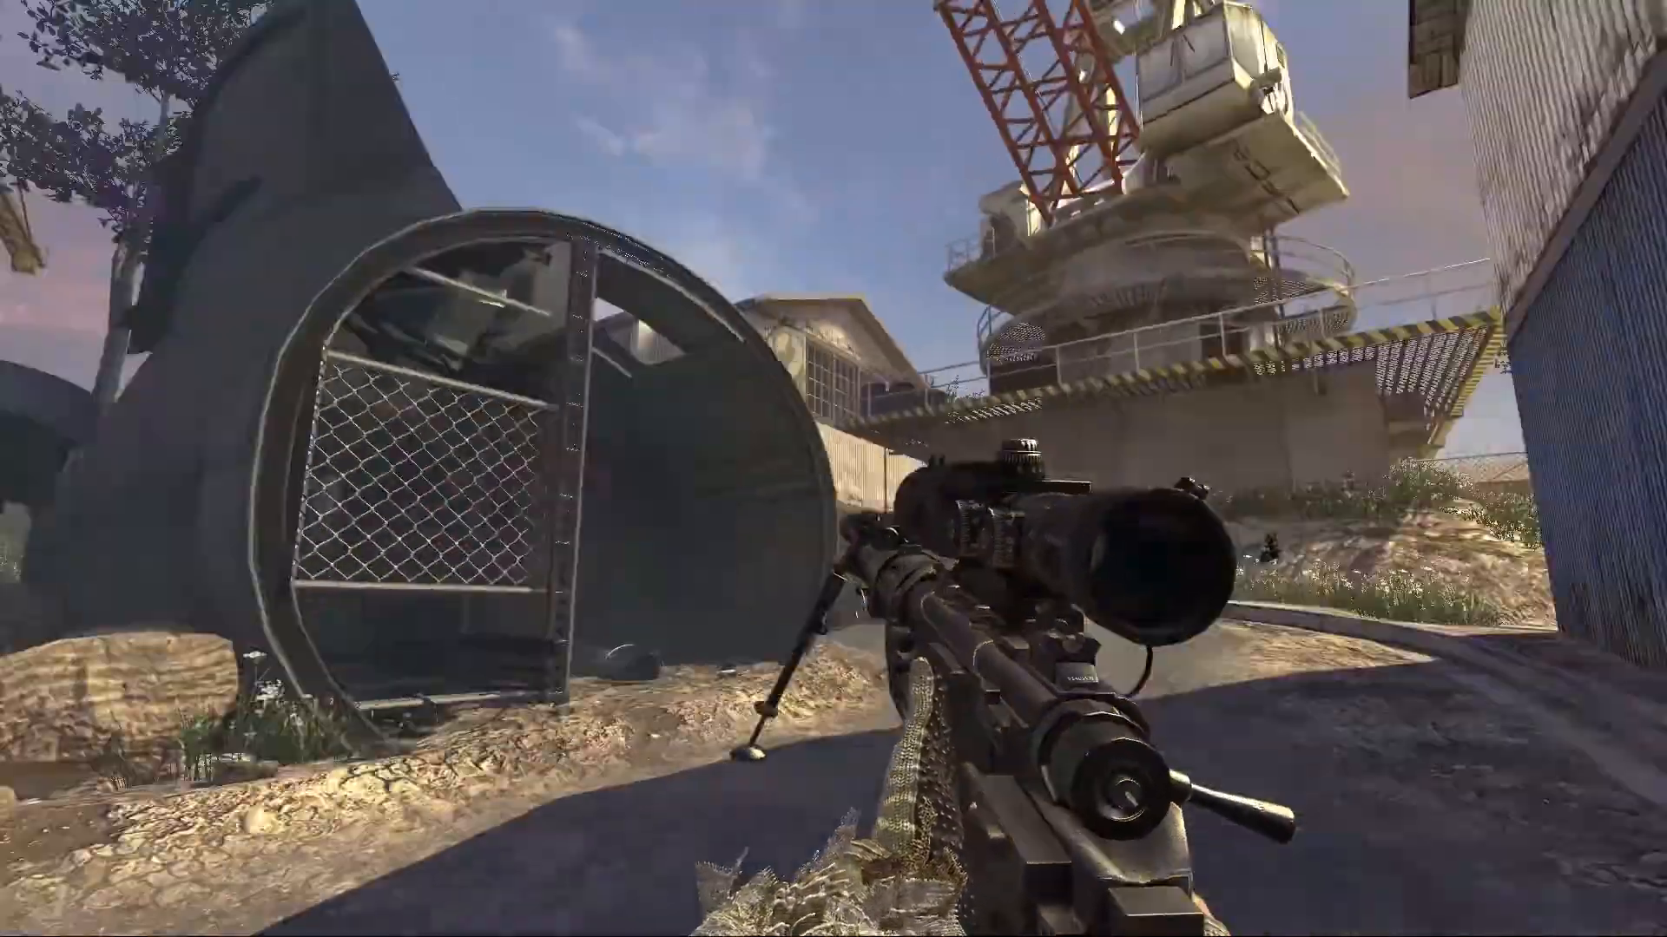
{"action": "key", "text": "shift"}
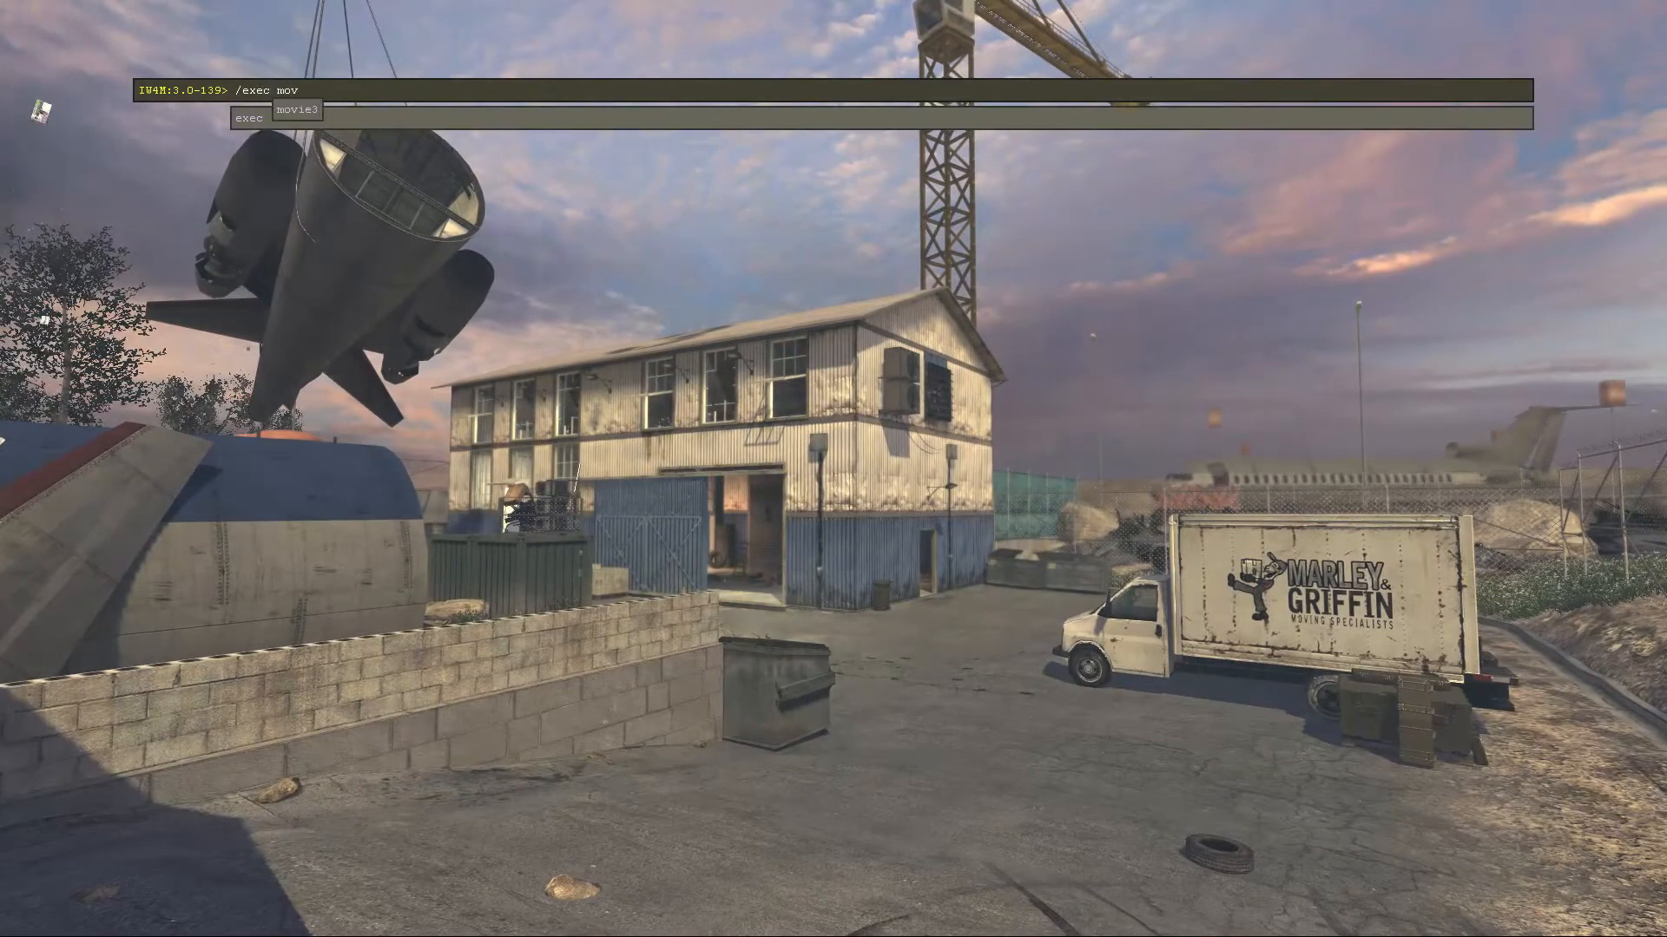
{"action": "key", "text": "Return"}
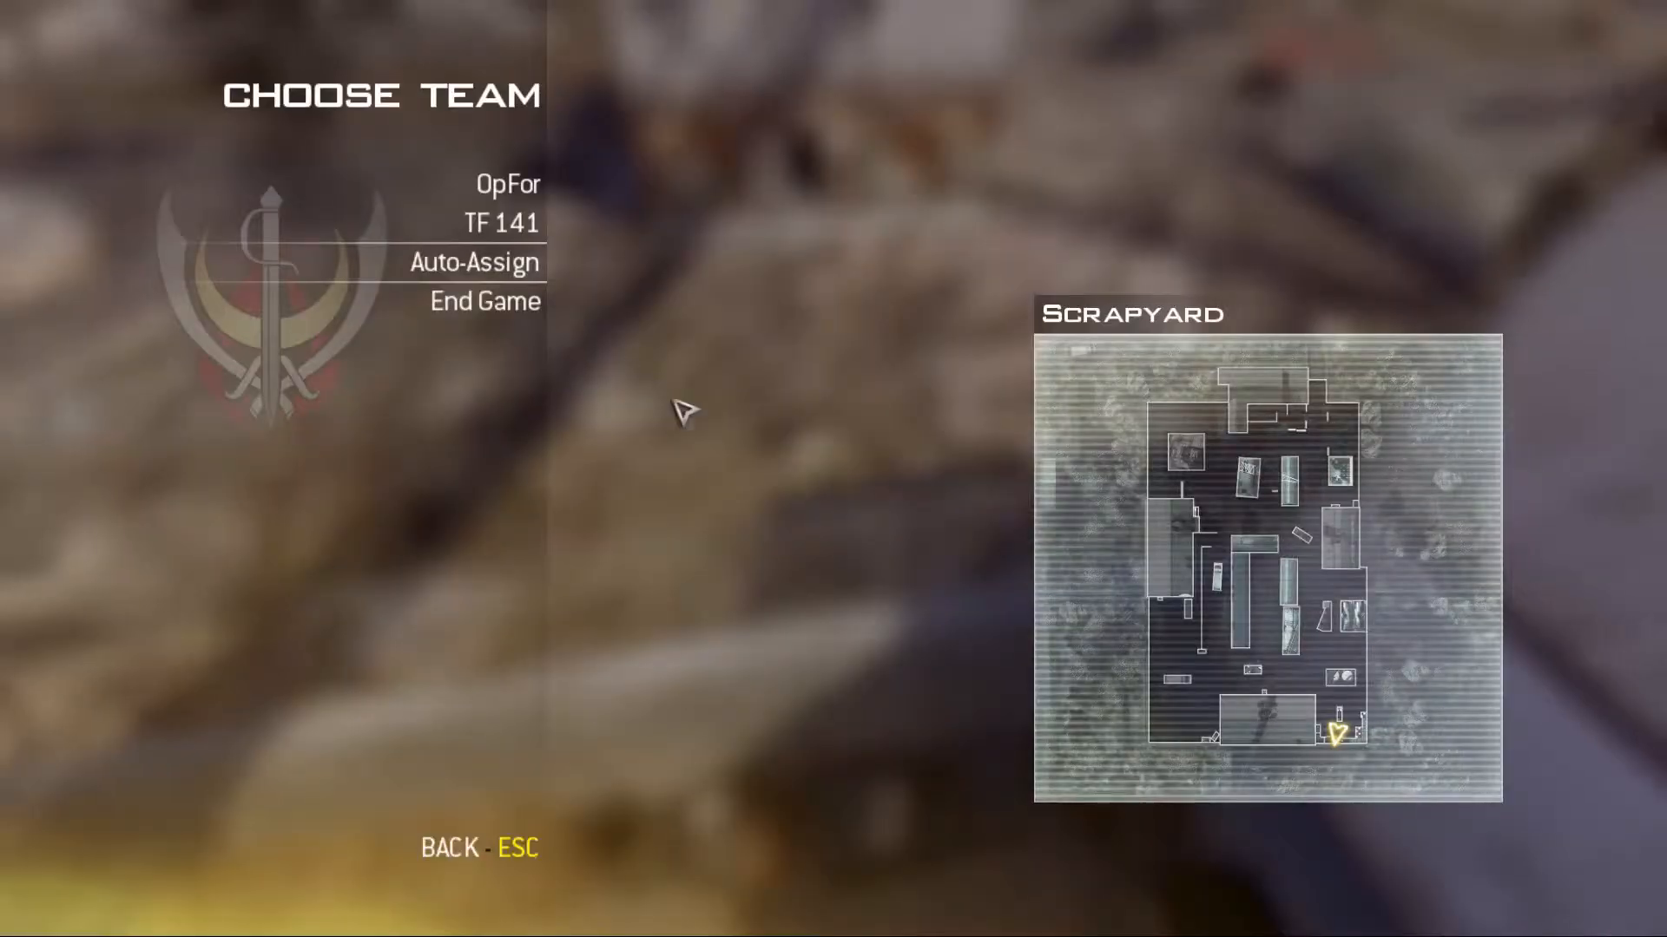
Step: Close the team selection and leave the Scrapyard match with the console command /disconnect
{"action": "left_click", "coordinate": [525, 311]}
{"action": "key", "text": "Escape"}
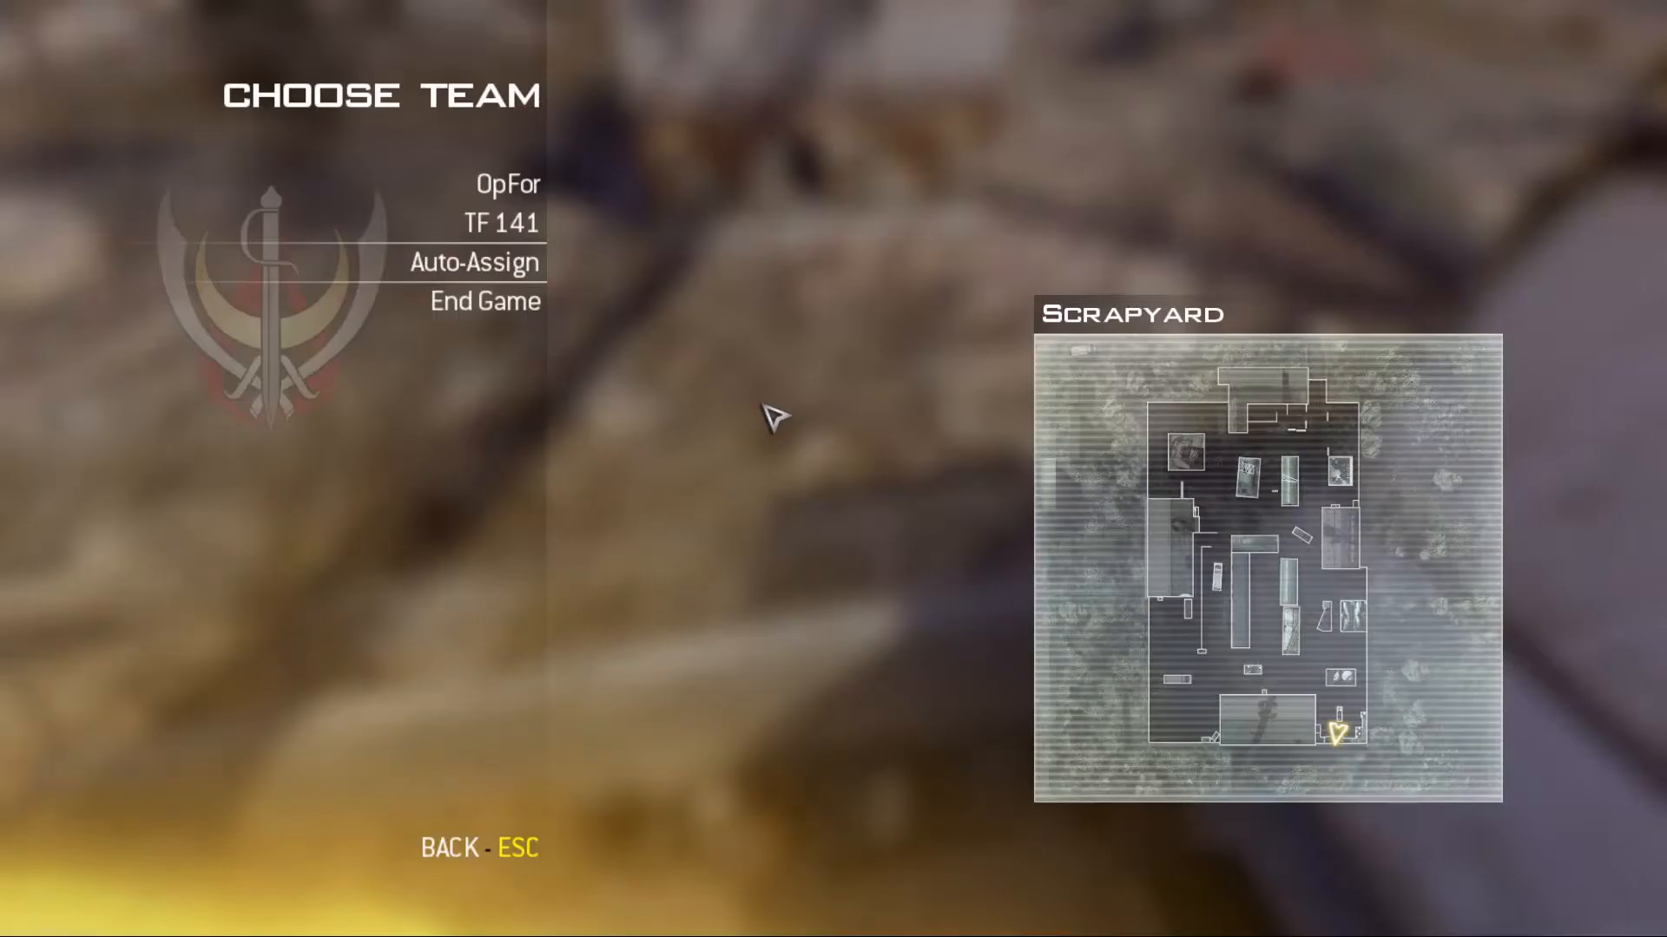
{"action": "key", "text": "Escape"}
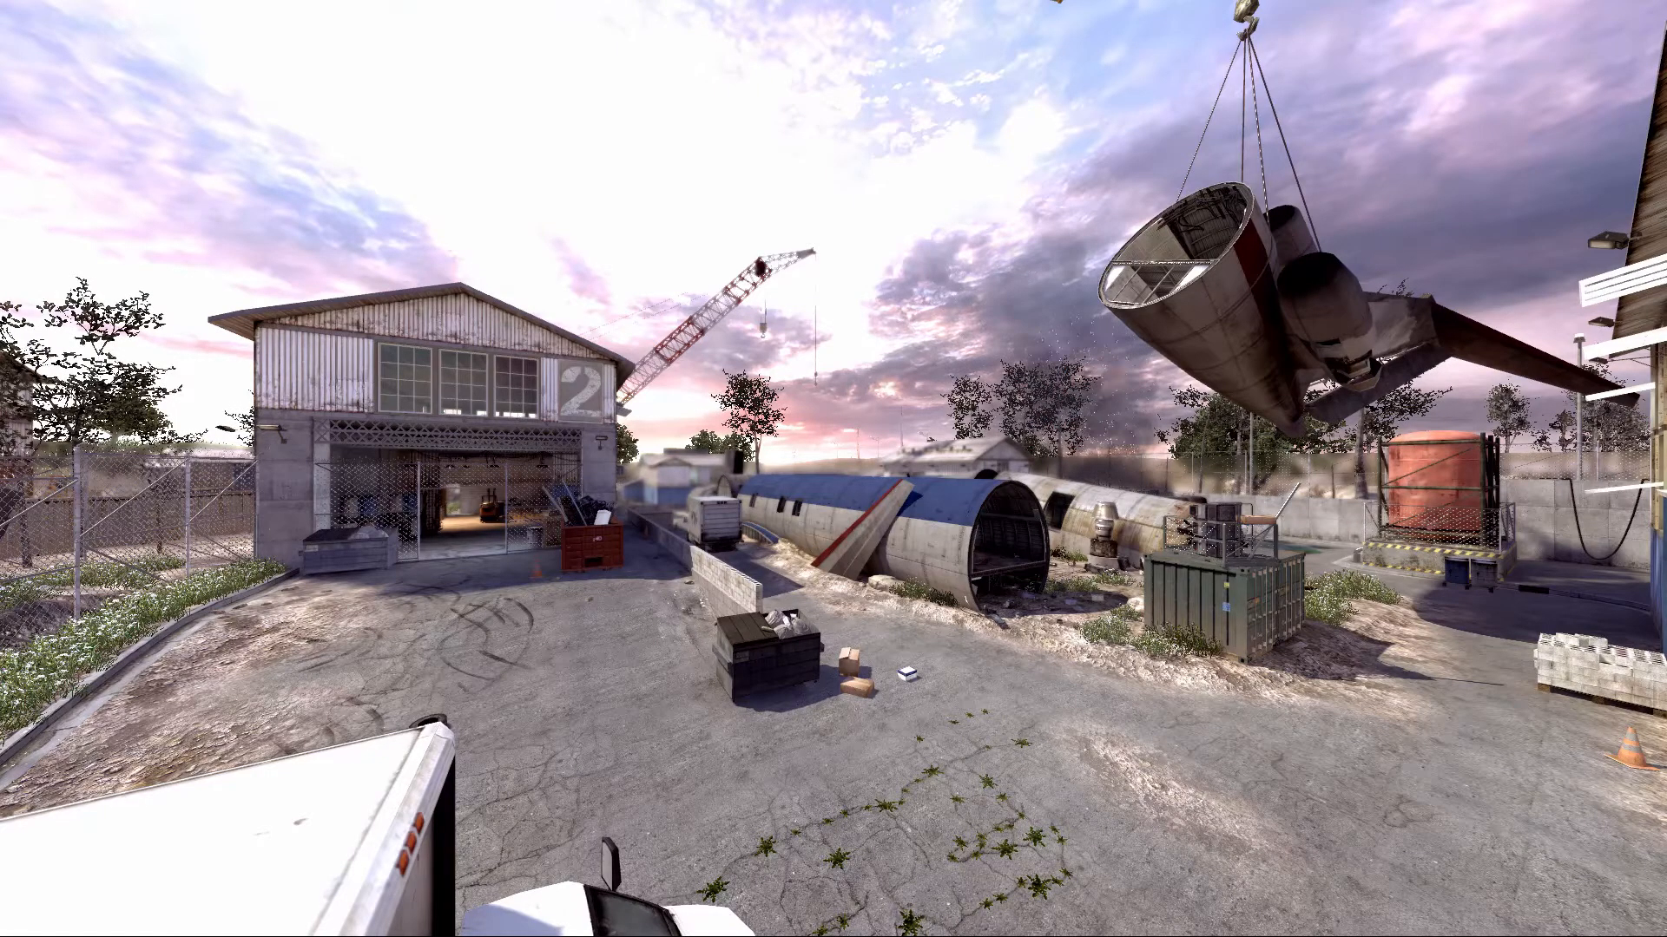
{"action": "key", "text": "grave"}
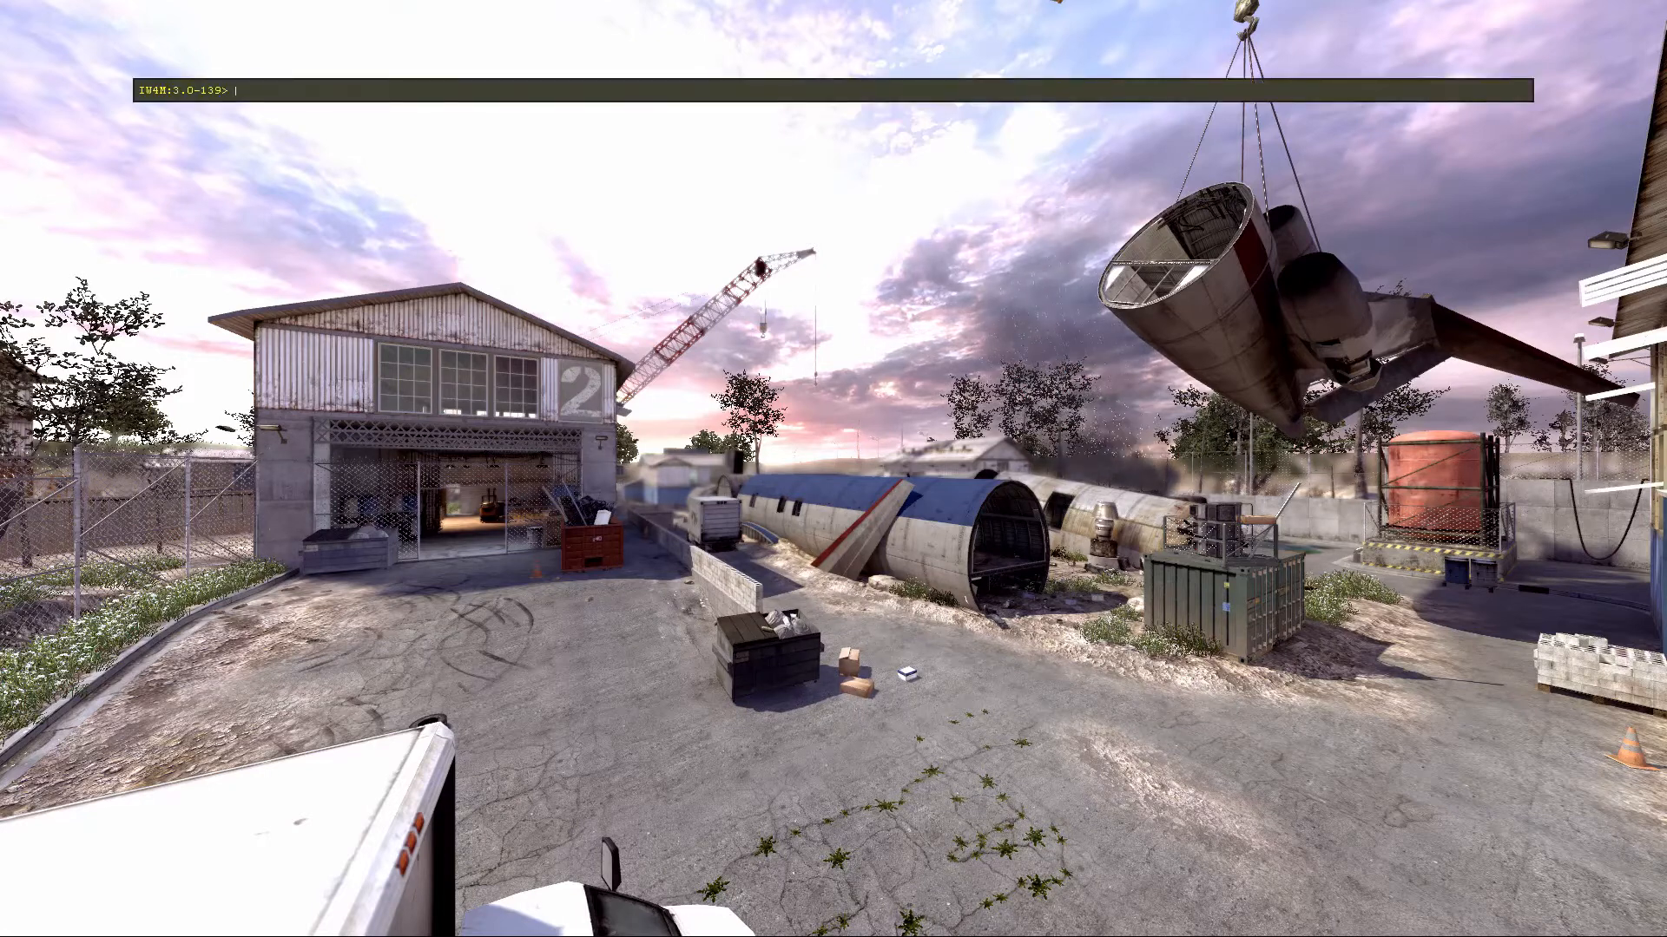
{"action": "type", "text": "/disconnect"}
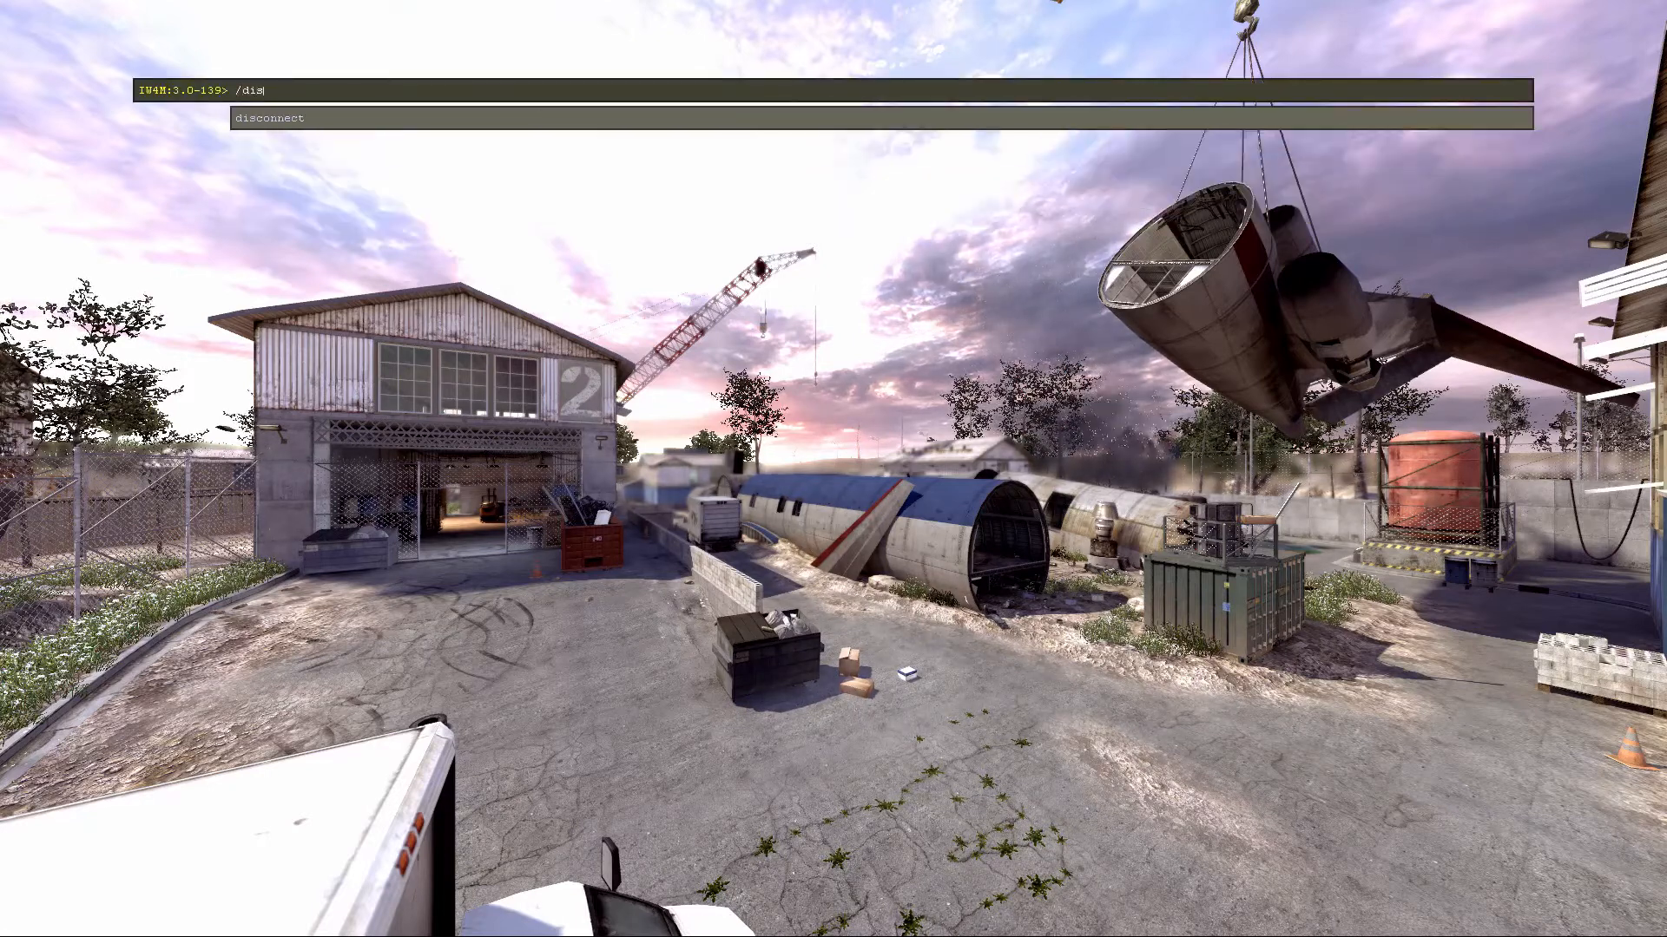
{"action": "key", "text": "Return"}
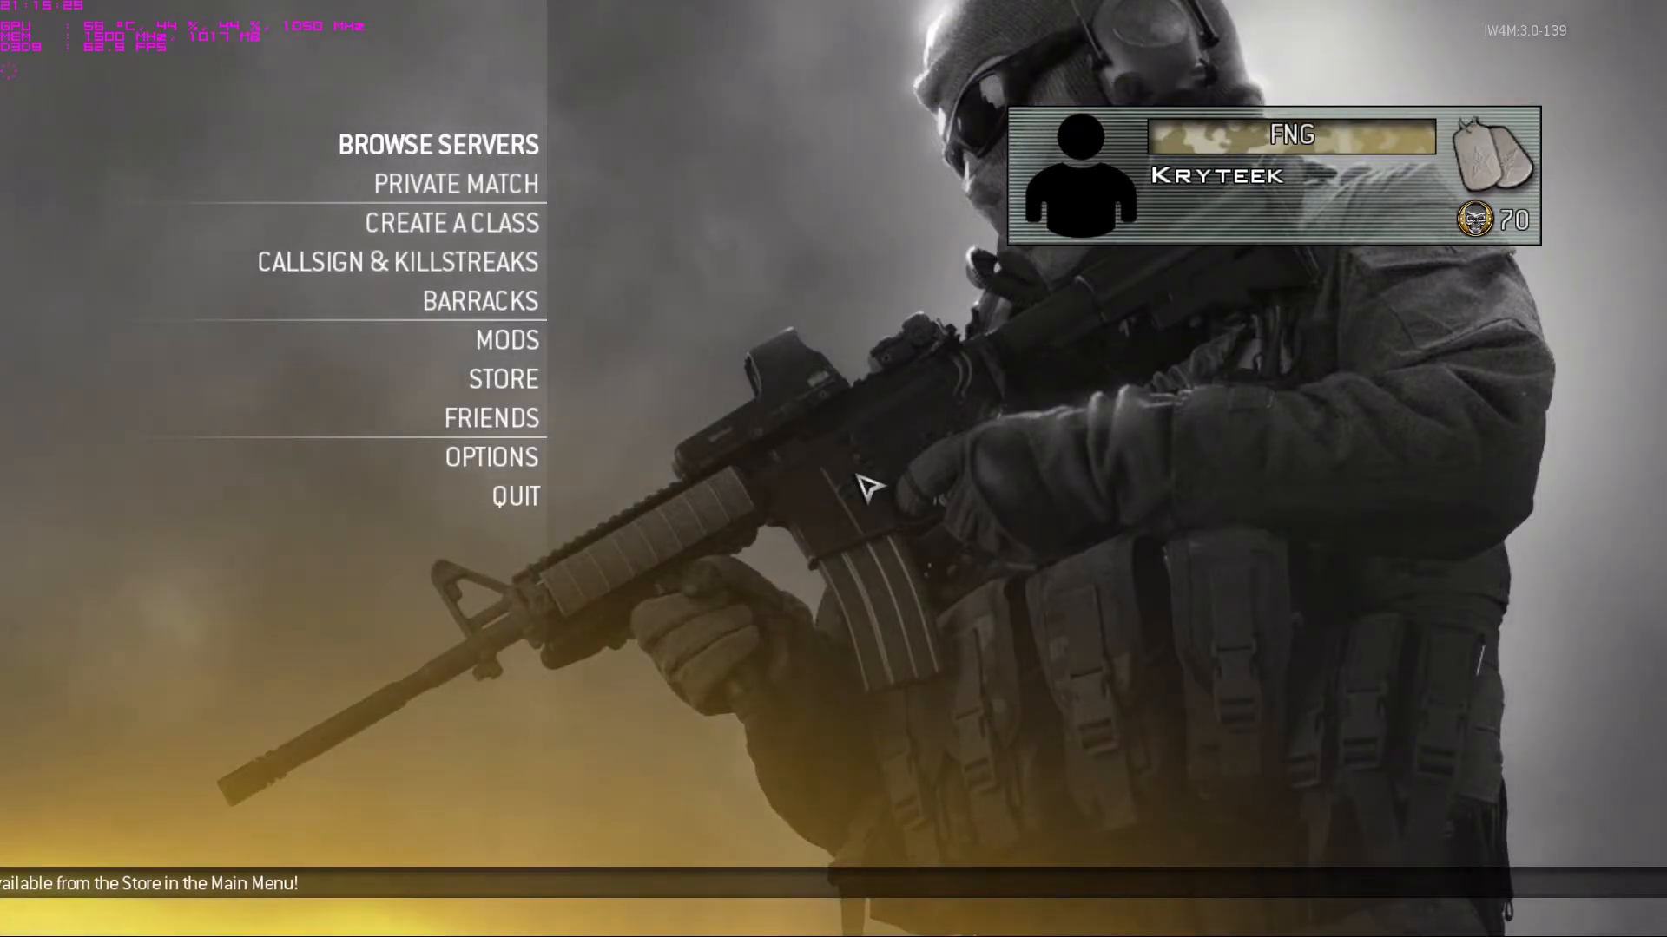
Step: Leave the game for the desktop, close MSI Afterburner and switch to After Effects
{"action": "key", "text": "alt+Tab"}
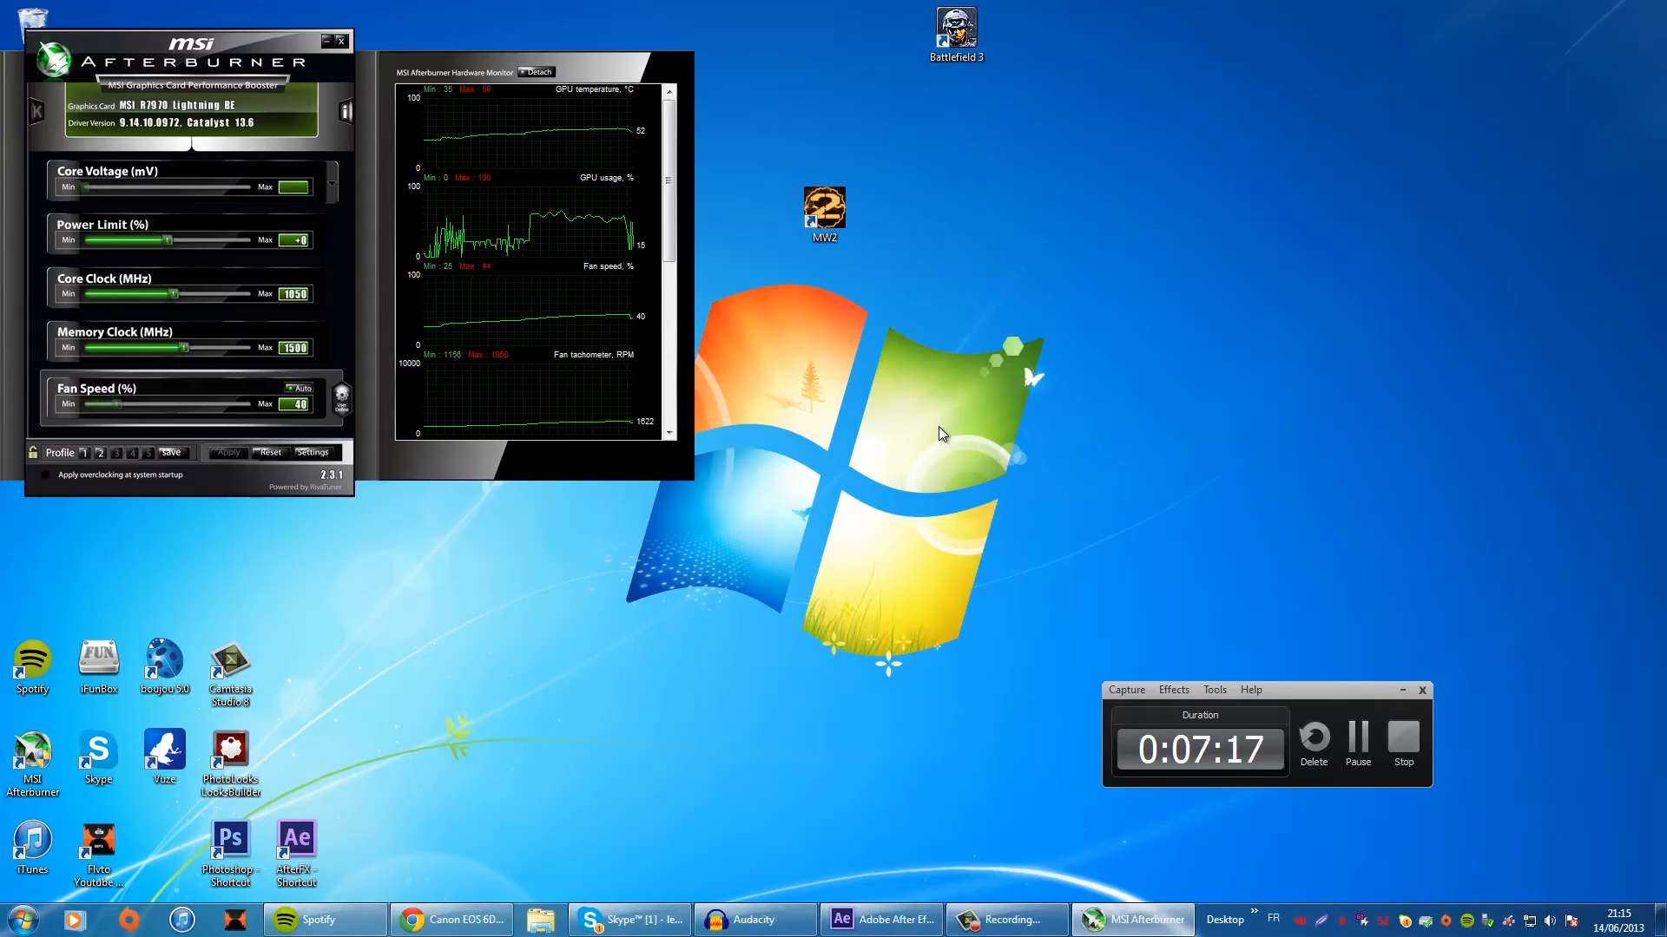
{"action": "left_click", "coordinate": [341, 40]}
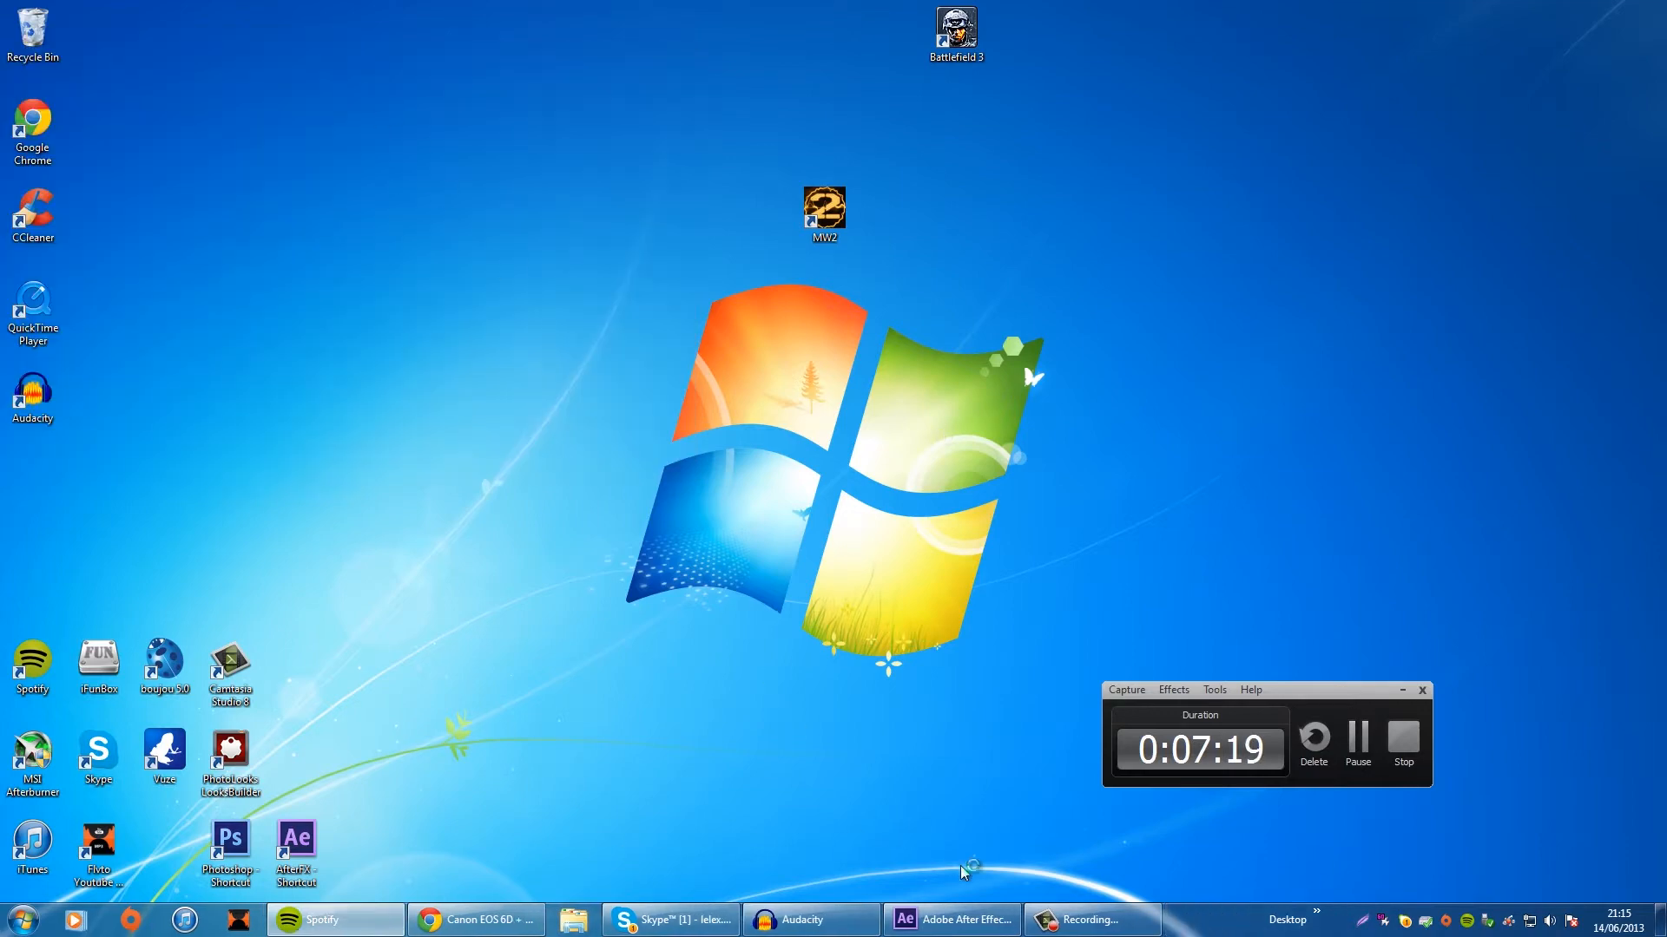
{"action": "left_click", "coordinate": [962, 919]}
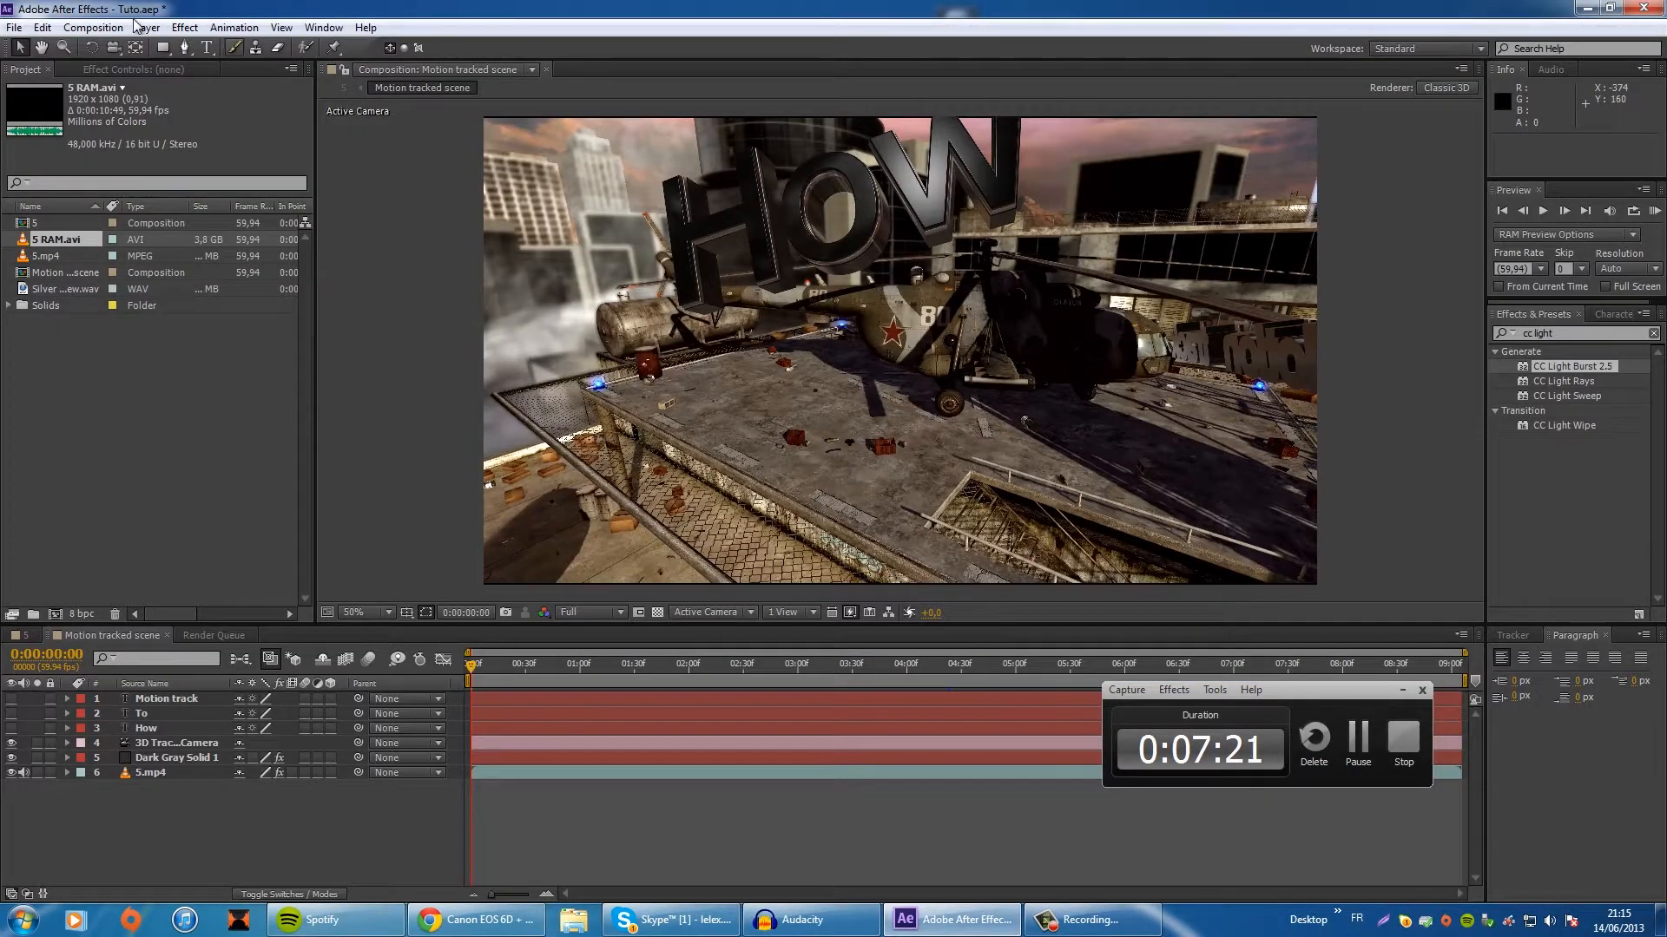
Step: Create a 1920 x 1080 composition at 59,94 frames per second and add 5.mp4 as a layer starting at 0:00
{"action": "left_click", "coordinate": [93, 27]}
{"action": "left_click", "coordinate": [114, 47]}
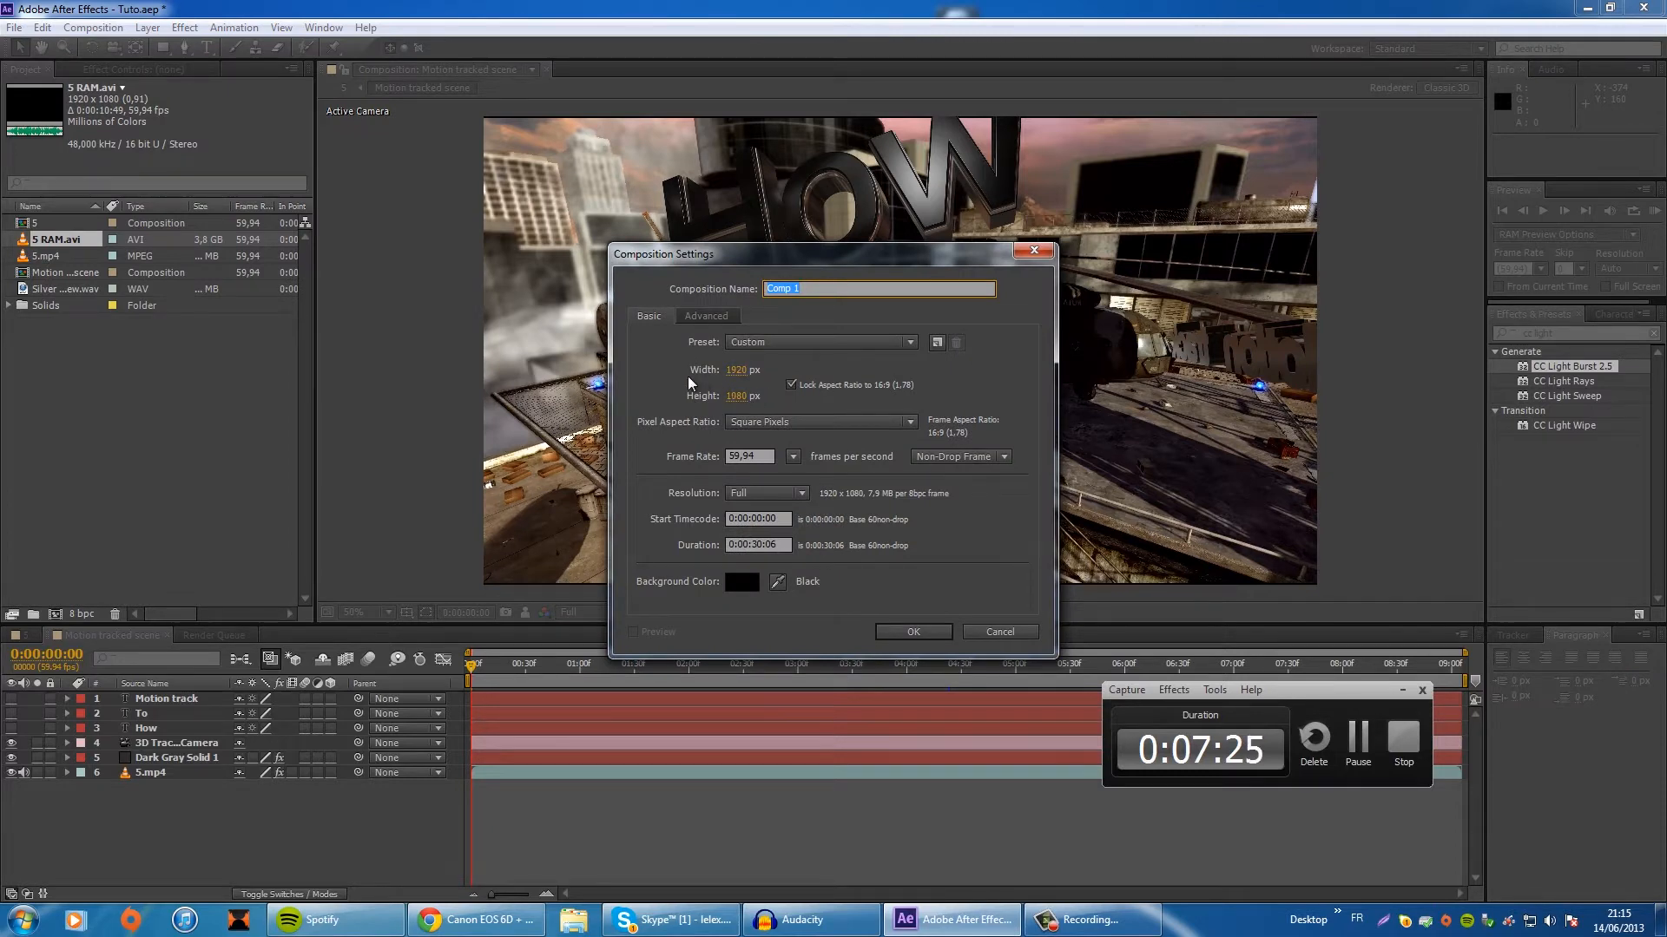
{"action": "left_click", "coordinate": [903, 630]}
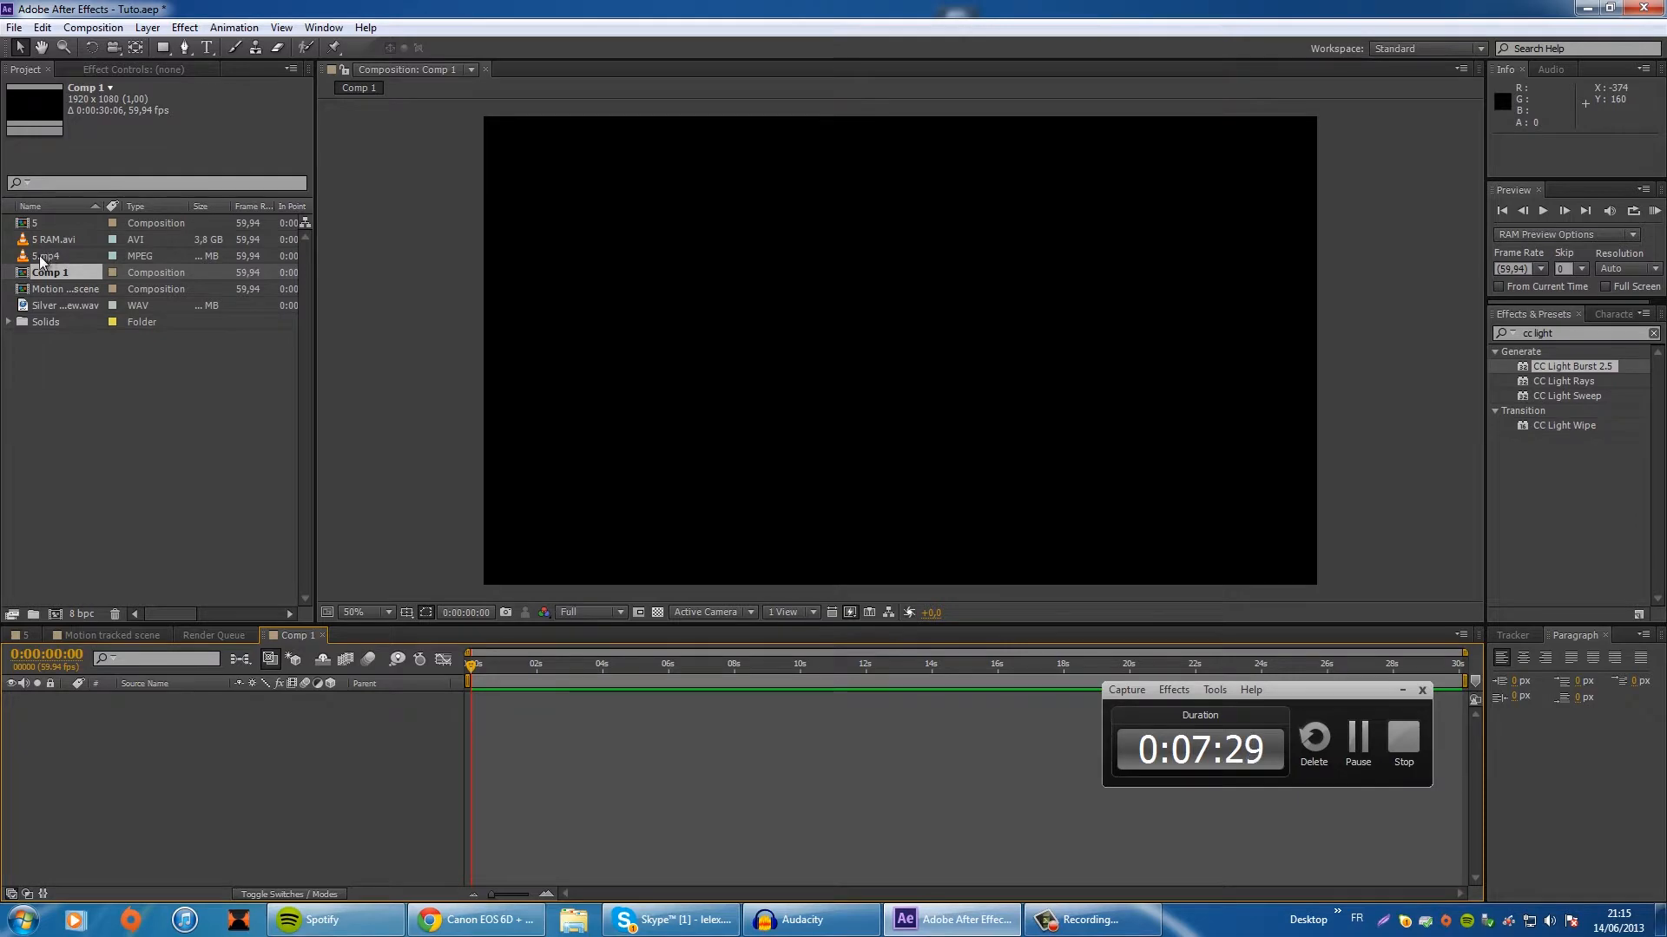
{"action": "left_click_drag", "start_coordinate": [44, 256], "coordinate": [180, 723]}
{"action": "left_click", "coordinate": [476, 665]}
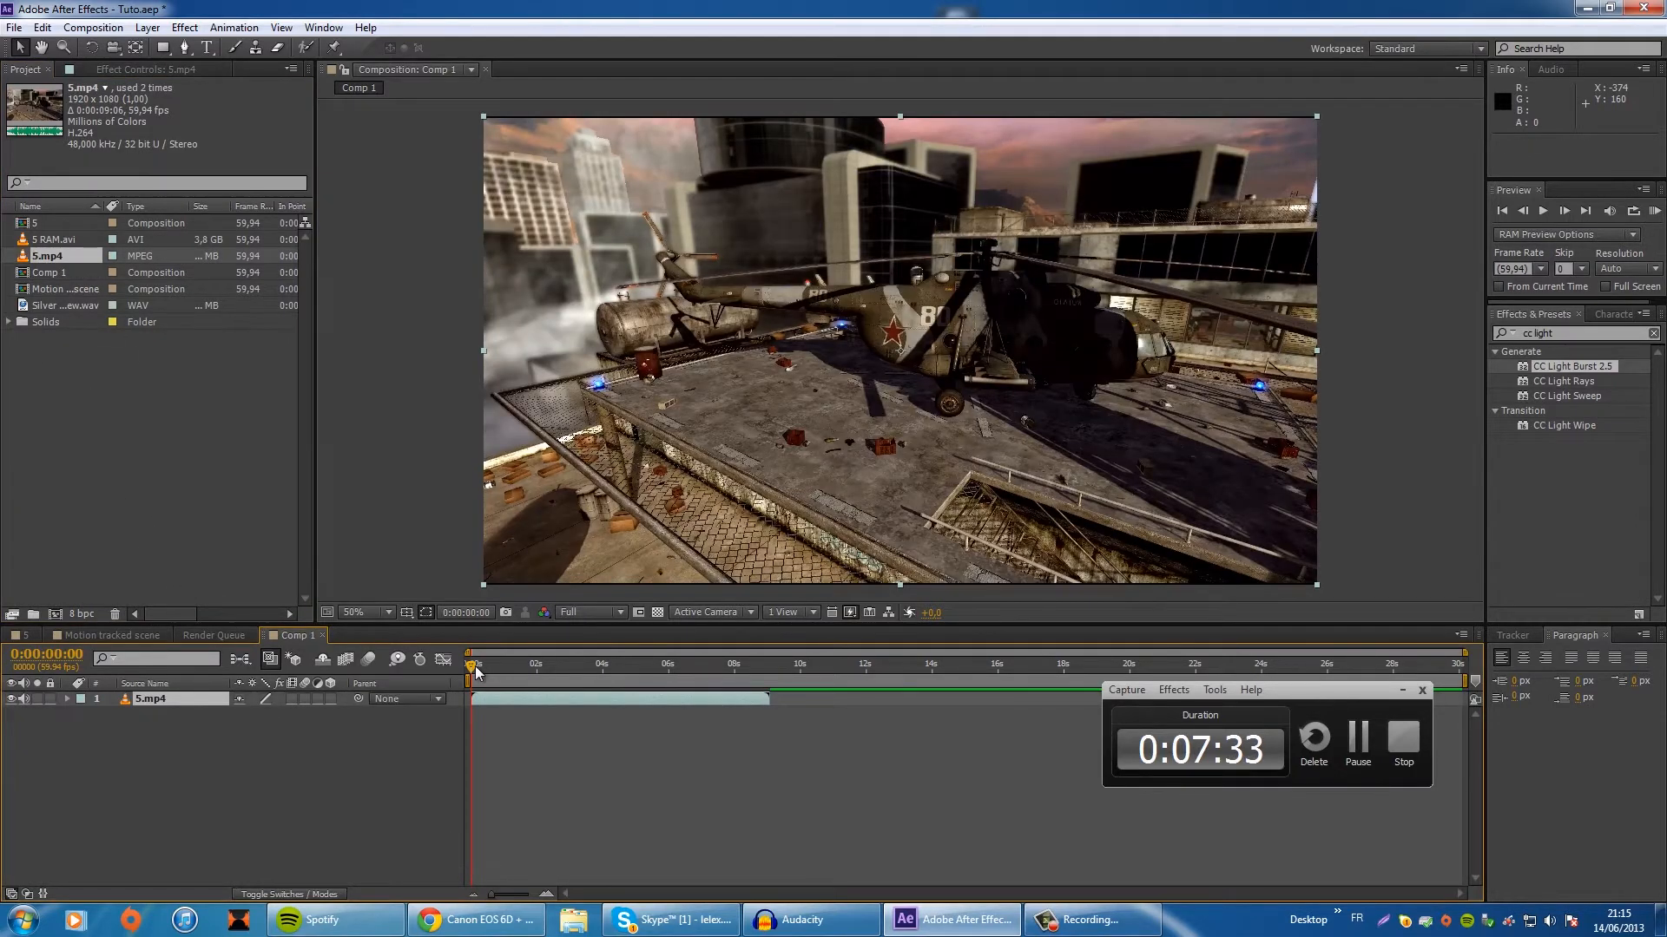
{"action": "left_click_drag", "start_coordinate": [512, 675], "coordinate": [471, 667]}
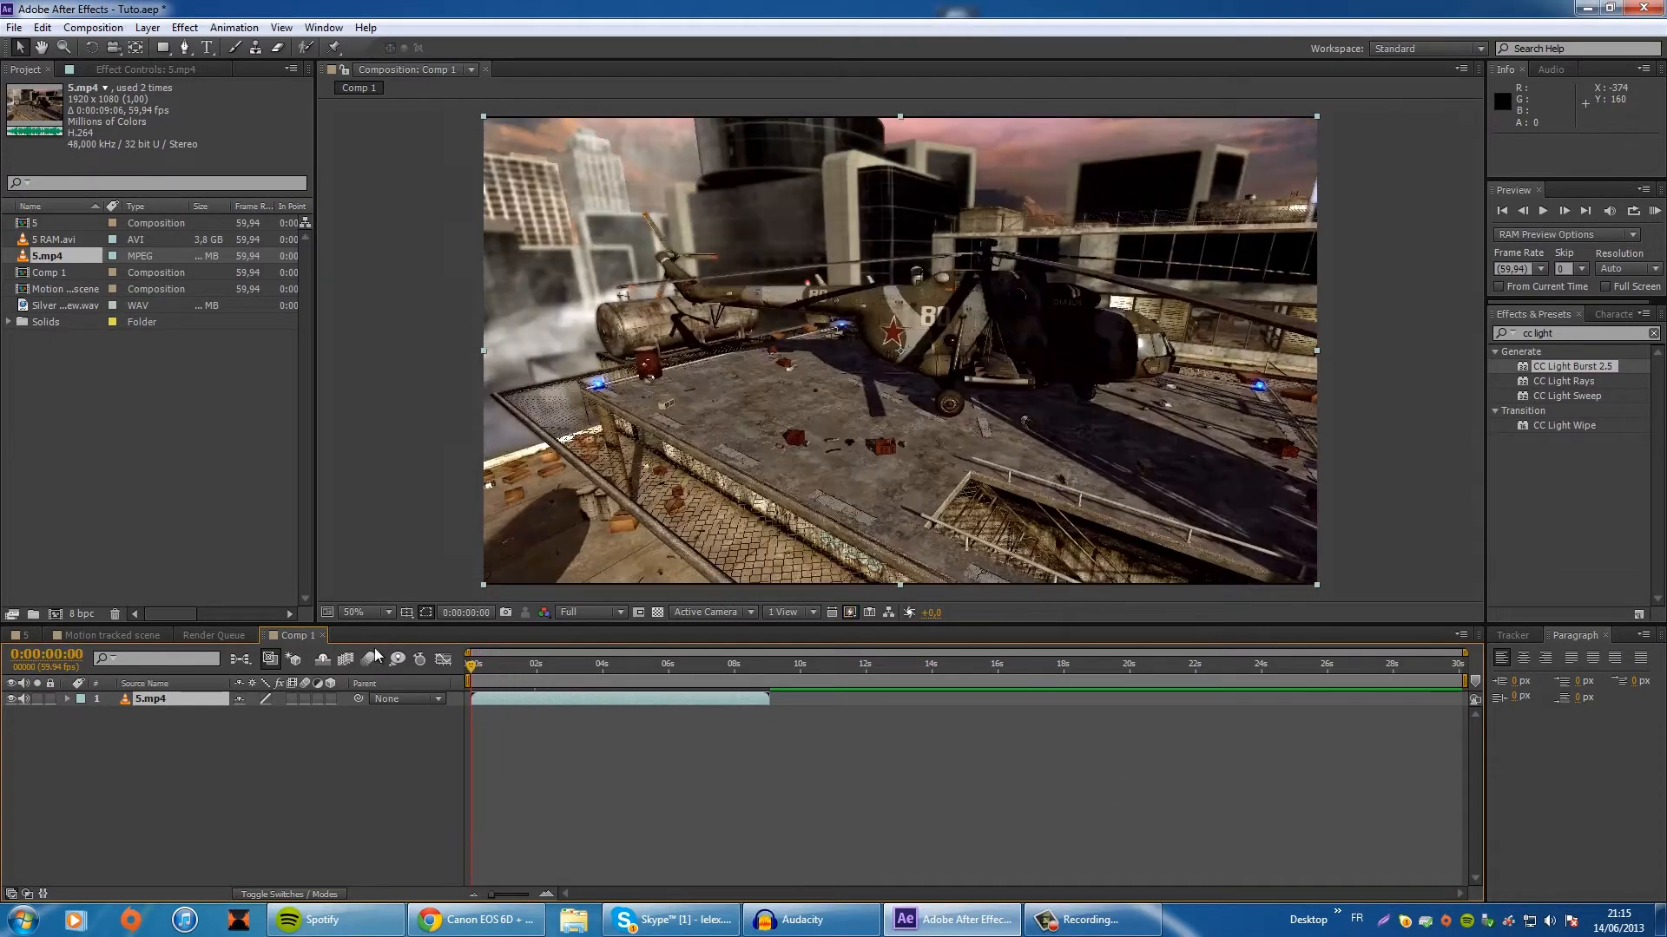
Step: Select the 5.mp4 layer in the new composition and show the Tracker panel
{"action": "left_click", "coordinate": [373, 613]}
{"action": "left_click", "coordinate": [408, 318]}
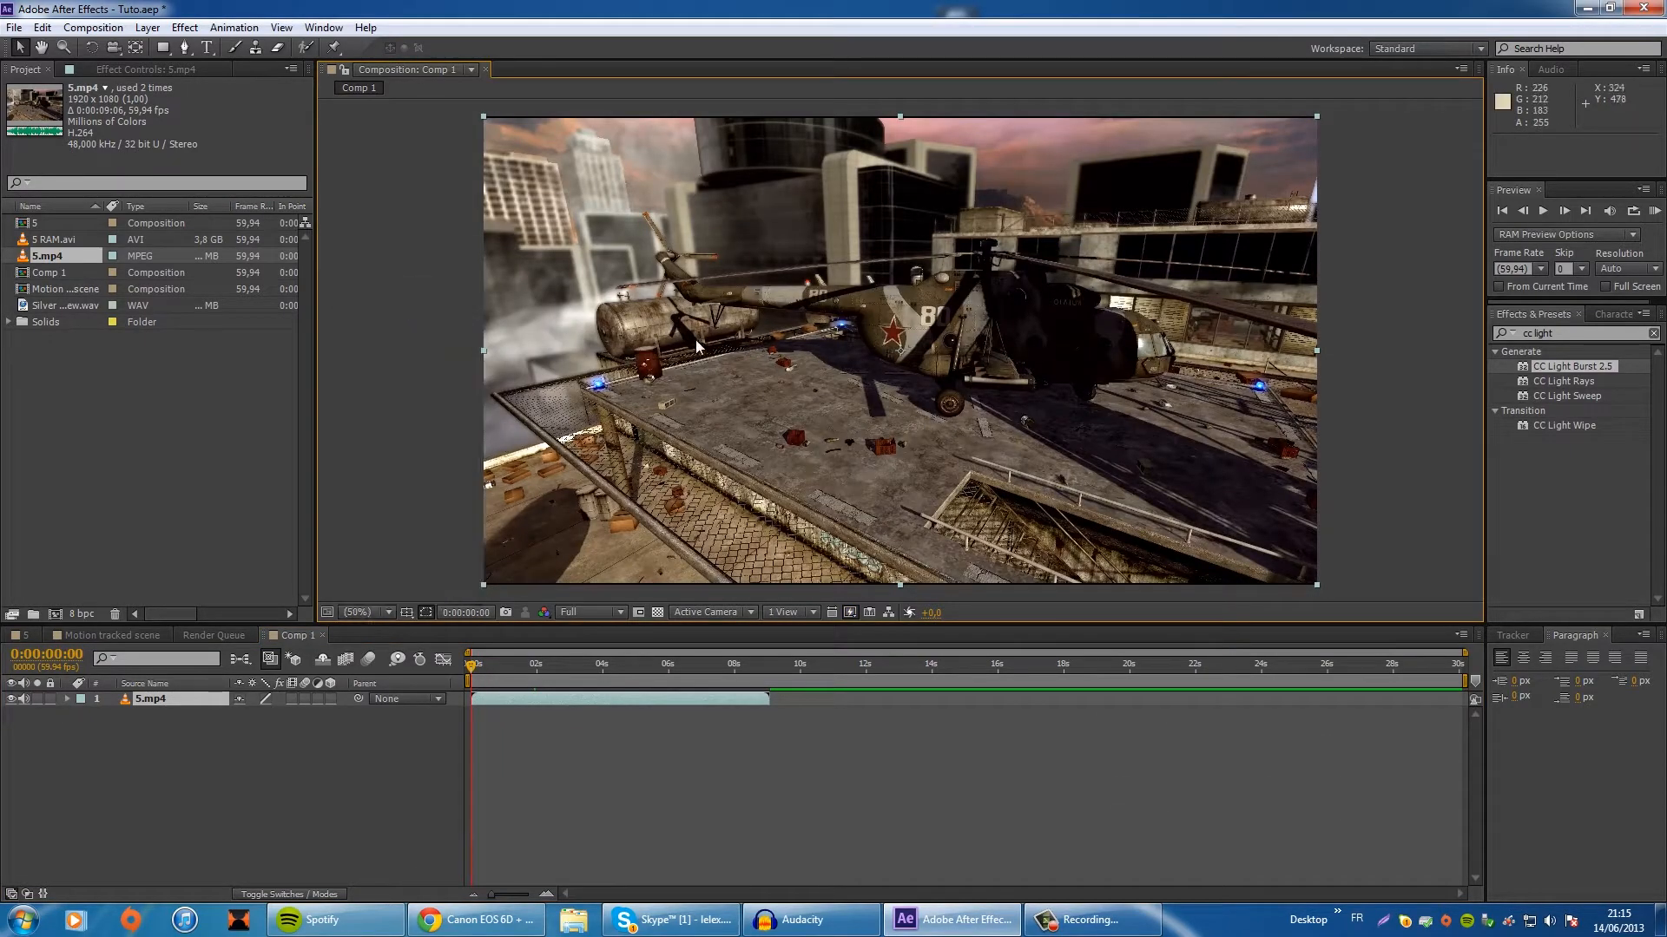
{"action": "left_click", "coordinate": [199, 742]}
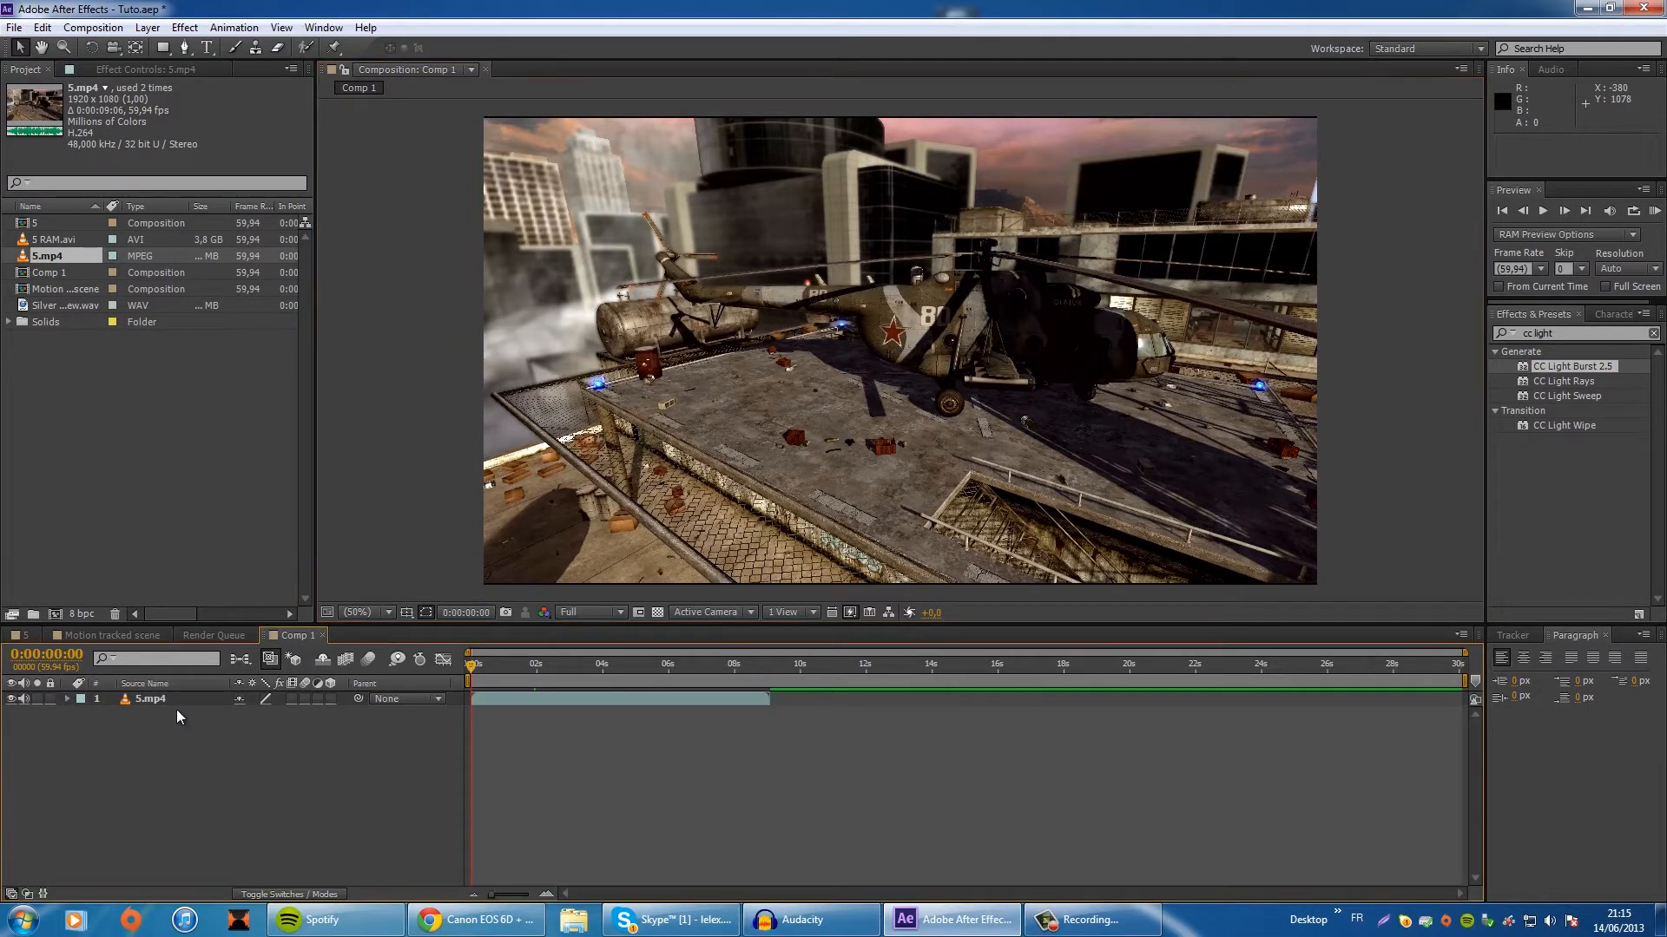
{"action": "left_click", "coordinate": [171, 707]}
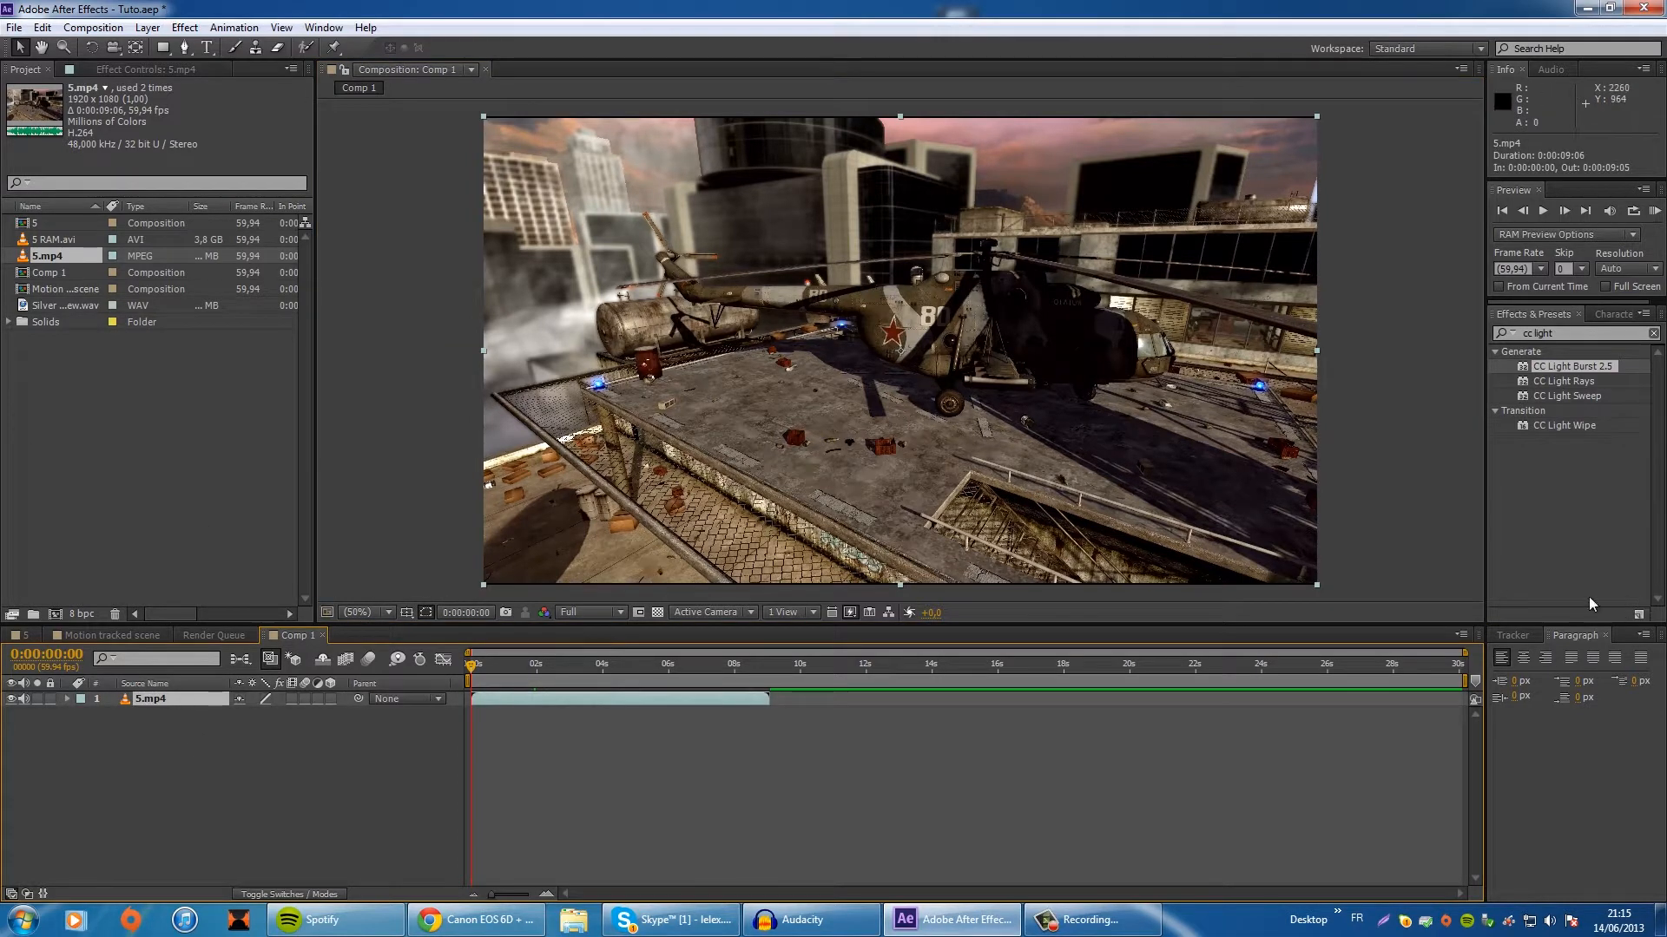
{"action": "left_click", "coordinate": [324, 28]}
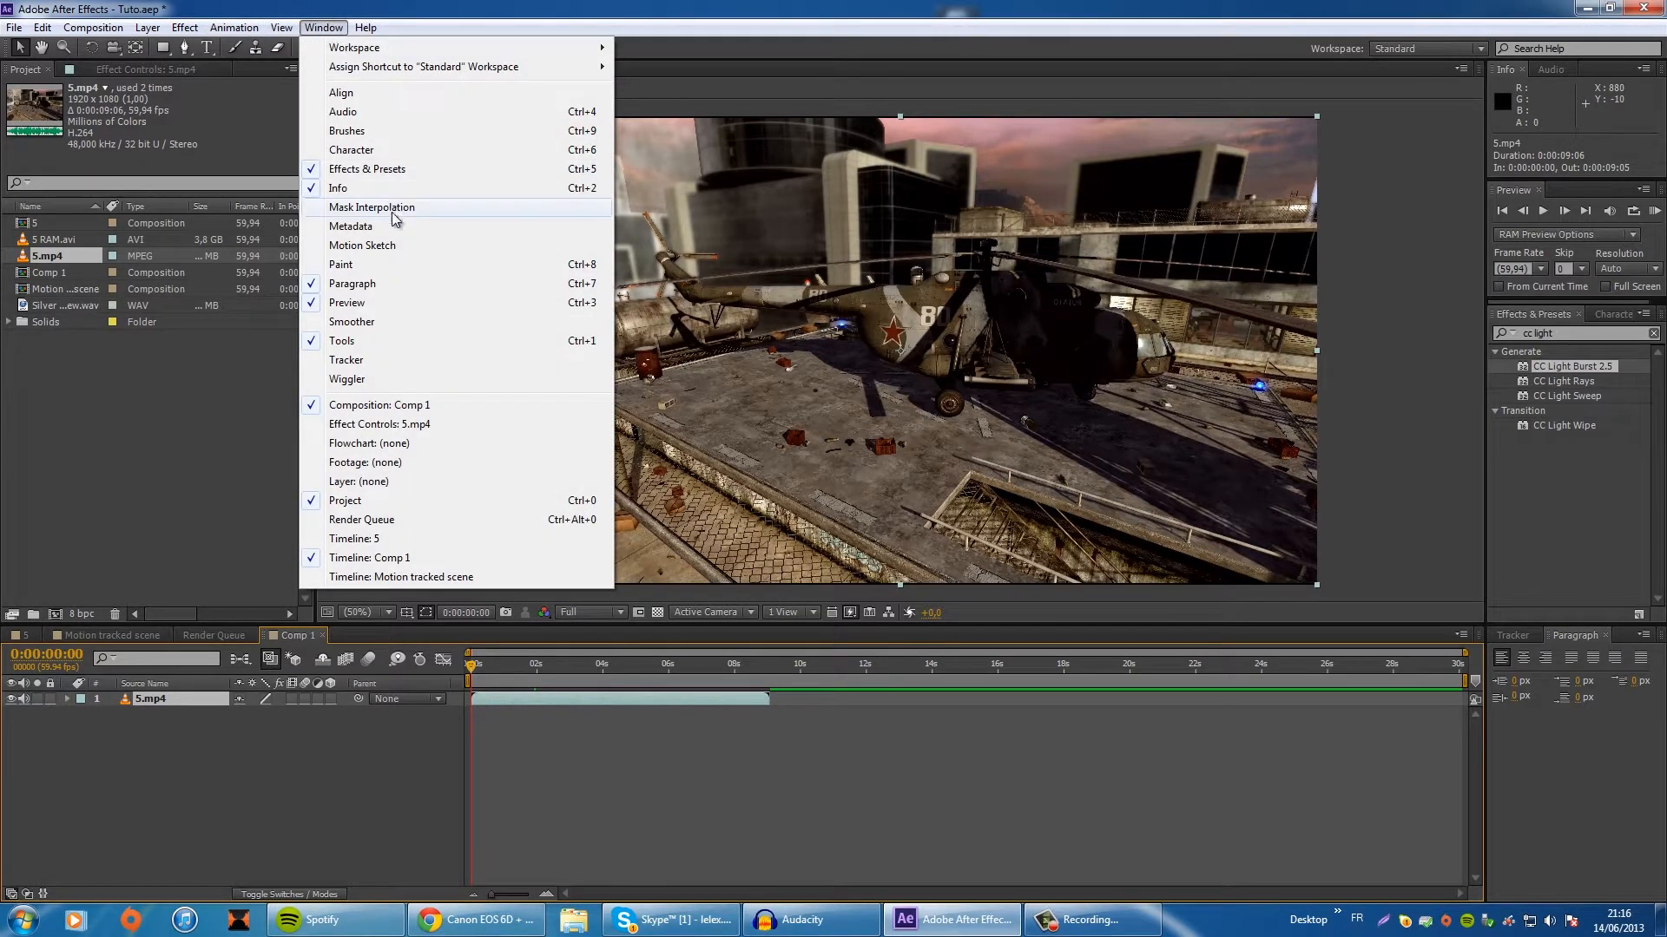
{"action": "left_click", "coordinate": [387, 363]}
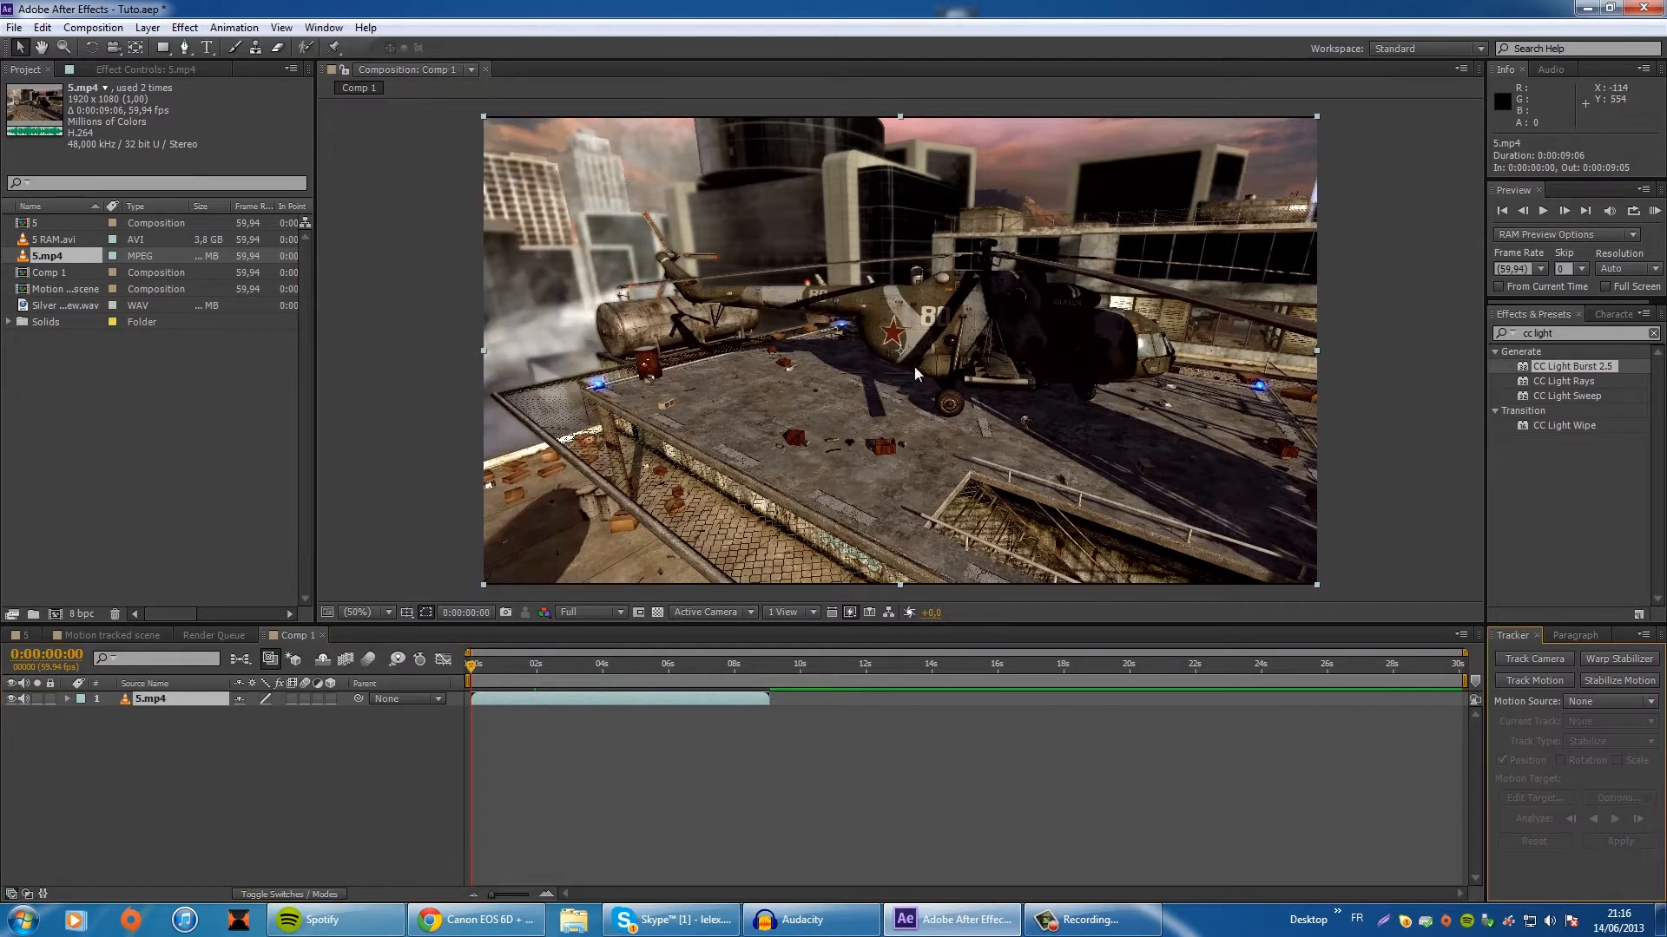
Step: Start Track Camera on the 5.mp4 layer and cancel its background analysis
{"action": "left_click", "coordinate": [159, 701]}
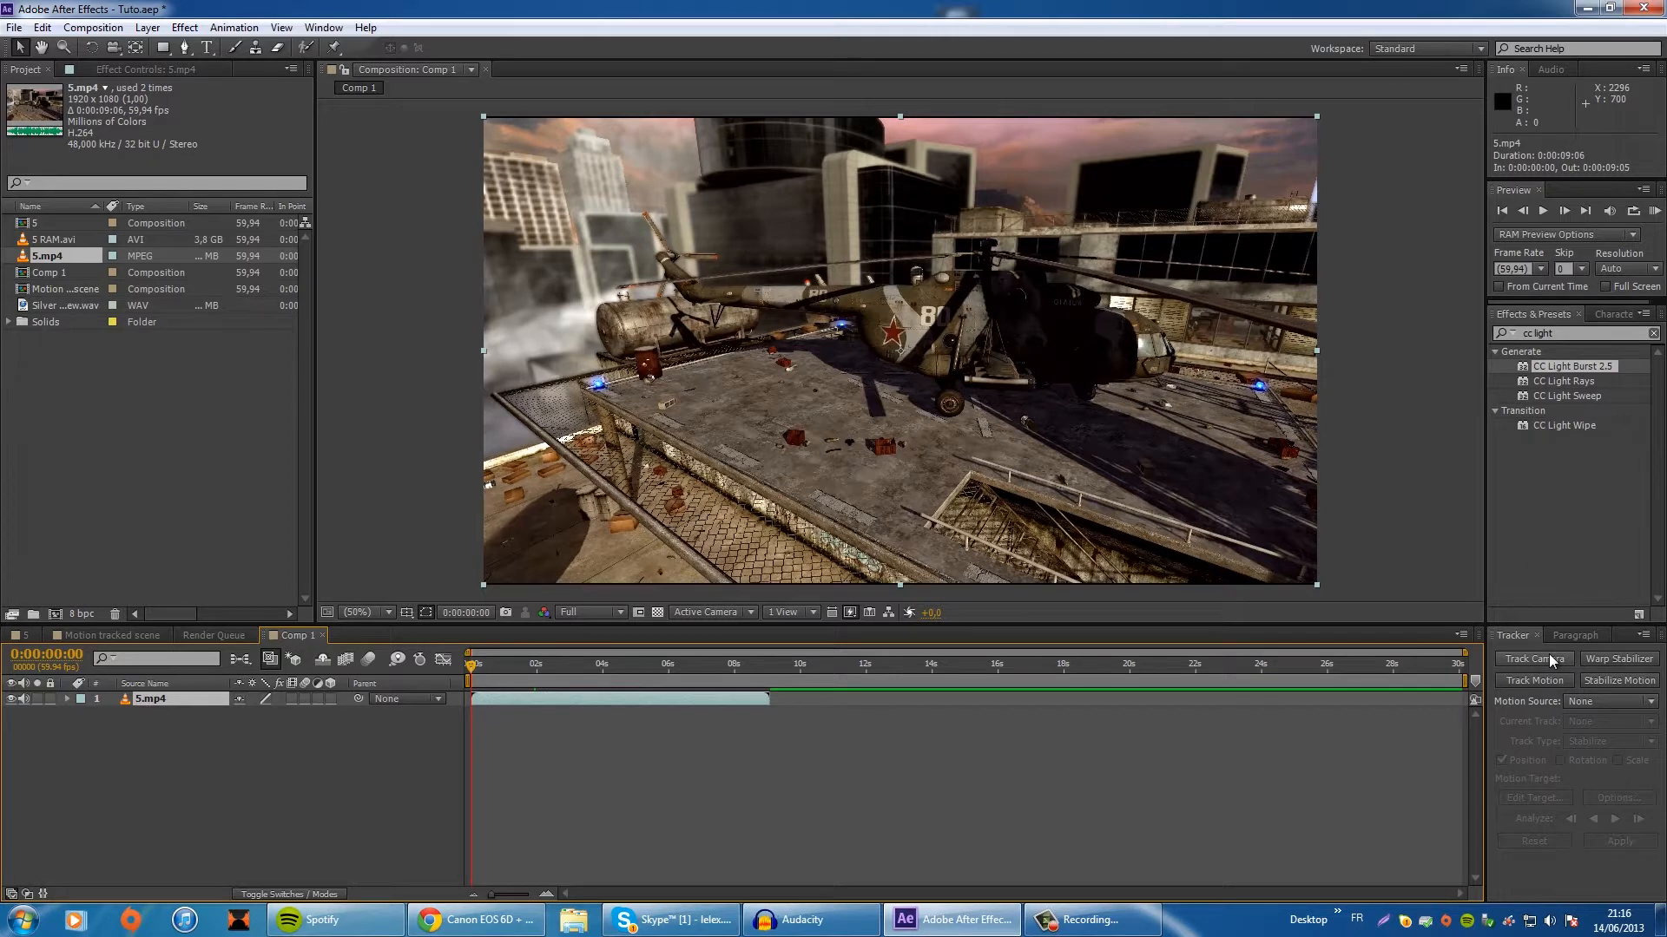
{"action": "left_click", "coordinate": [1549, 659]}
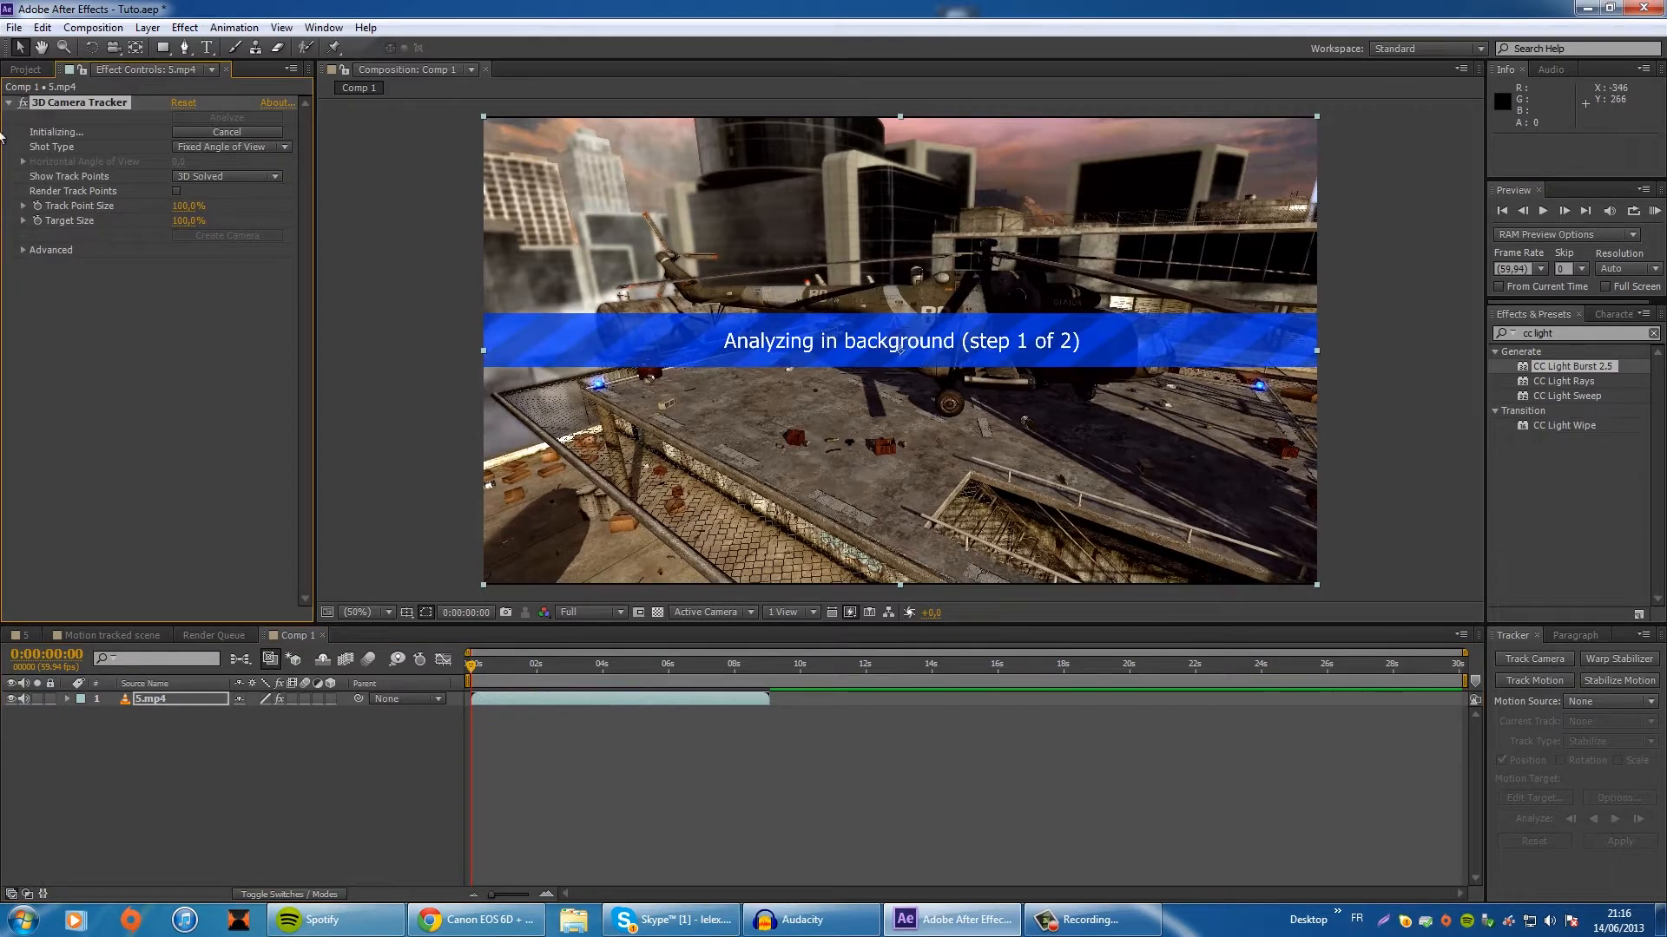
{"action": "left_click", "coordinate": [227, 132]}
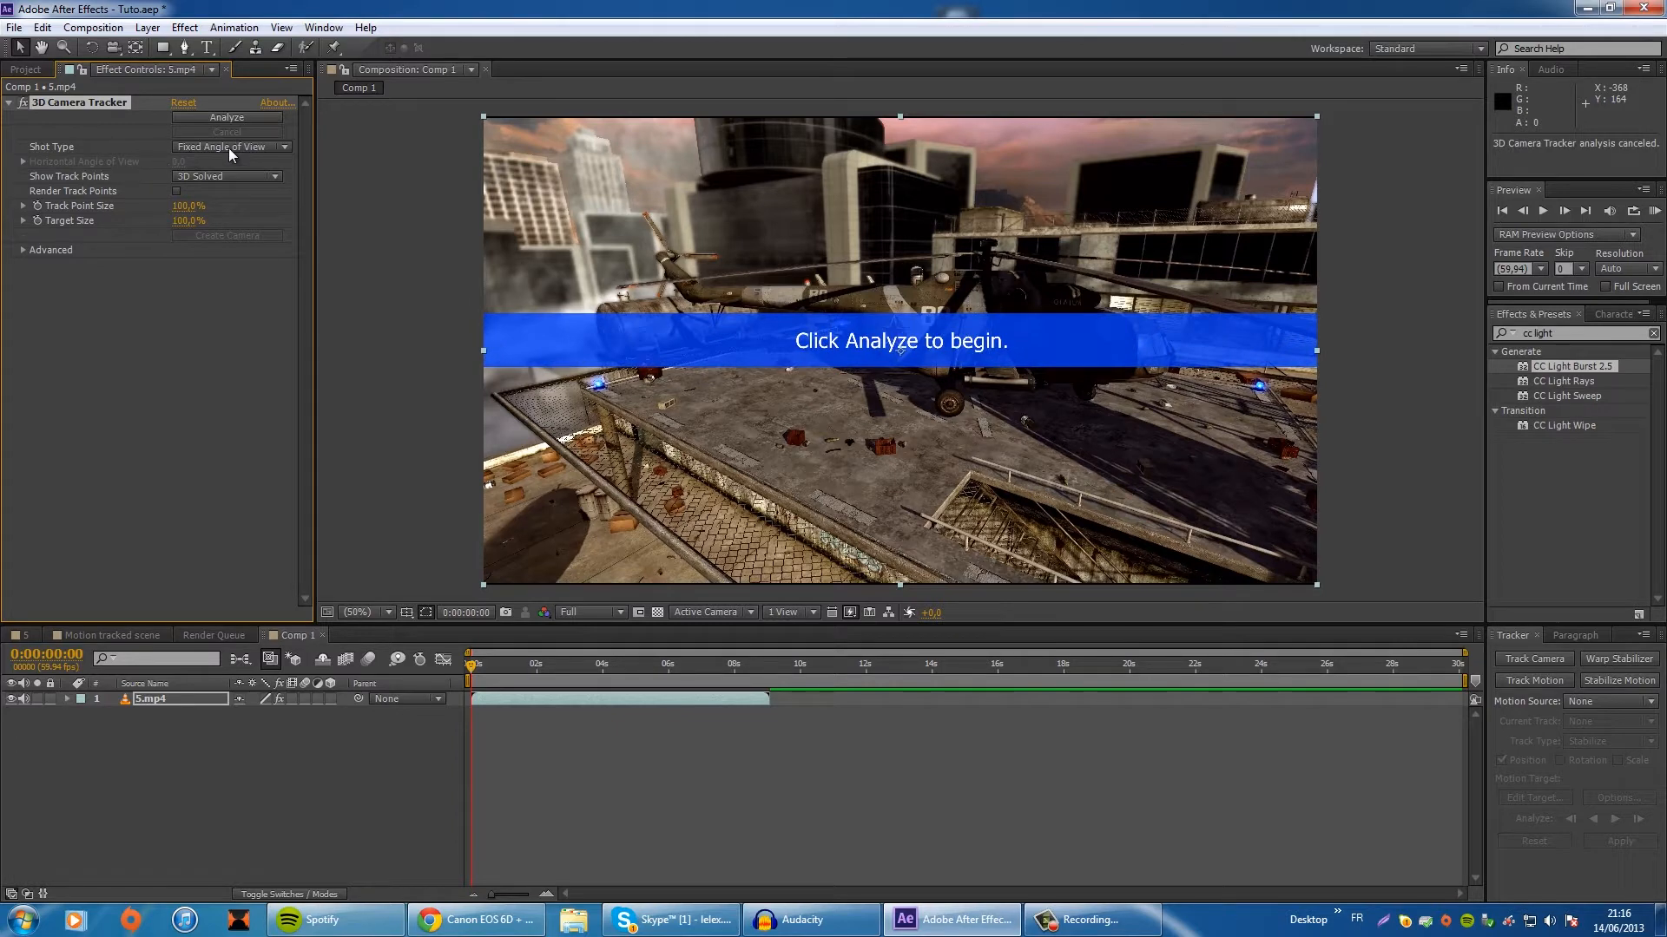
Step: Try the 3D Camera Tracker with Variable Zoom and Render Track Points, remove the effect from 5.mp4 and return to the project items
{"action": "left_click", "coordinate": [229, 149]}
{"action": "left_click", "coordinate": [241, 189]}
{"action": "left_click", "coordinate": [22, 250]}
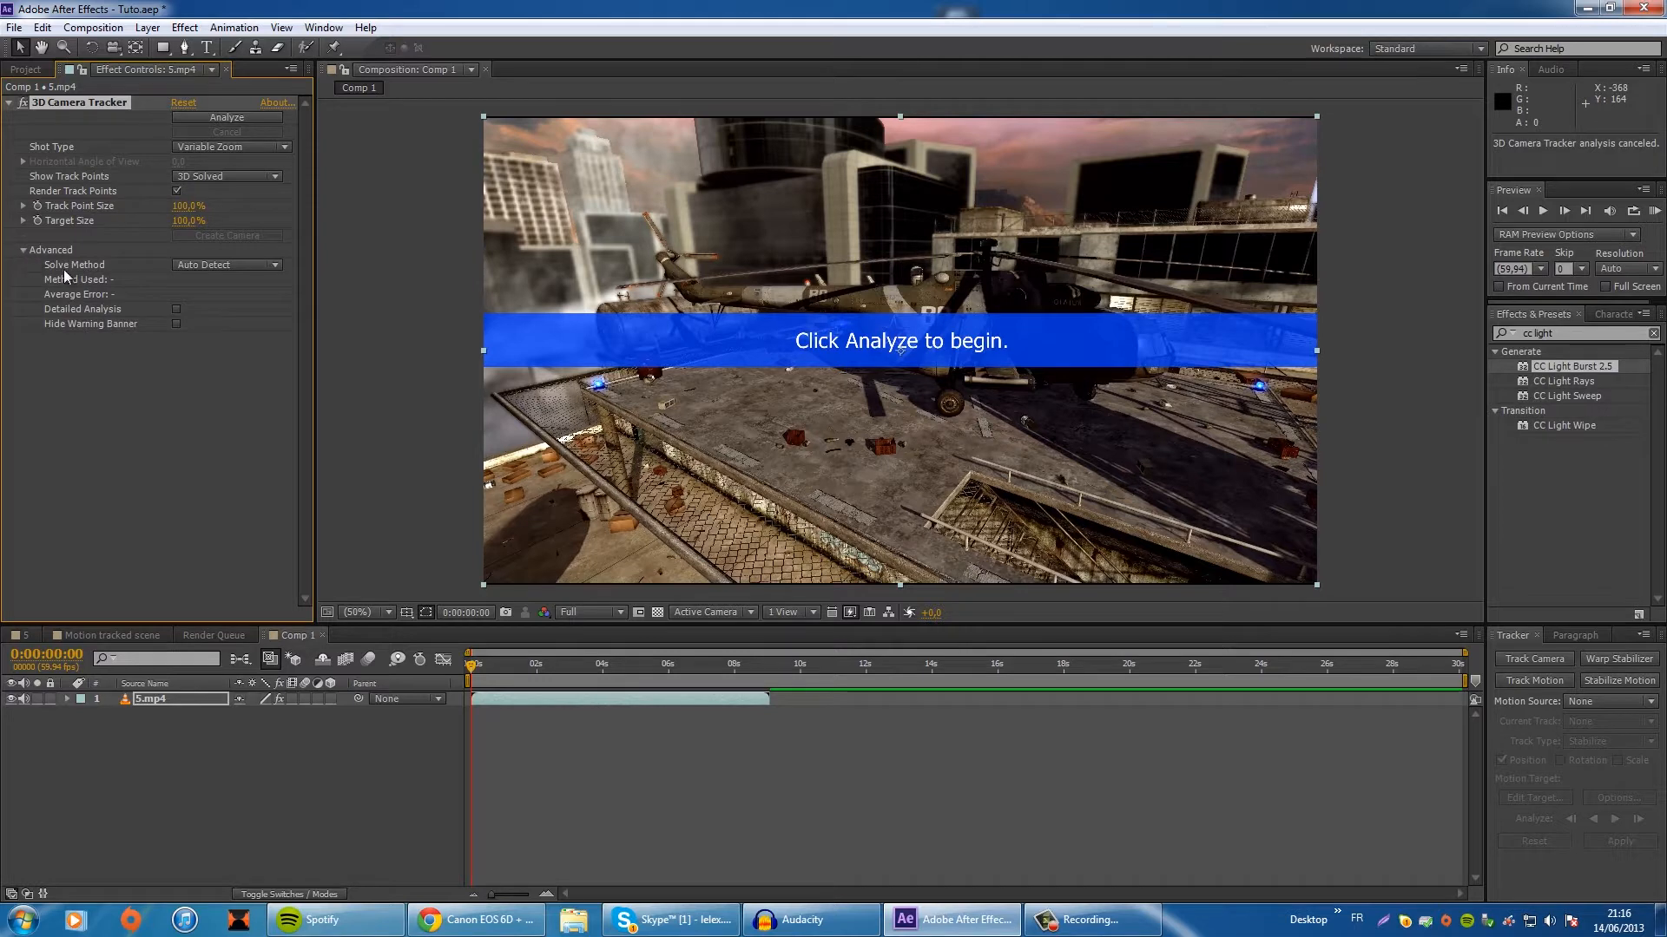
{"action": "left_click", "coordinate": [176, 310]}
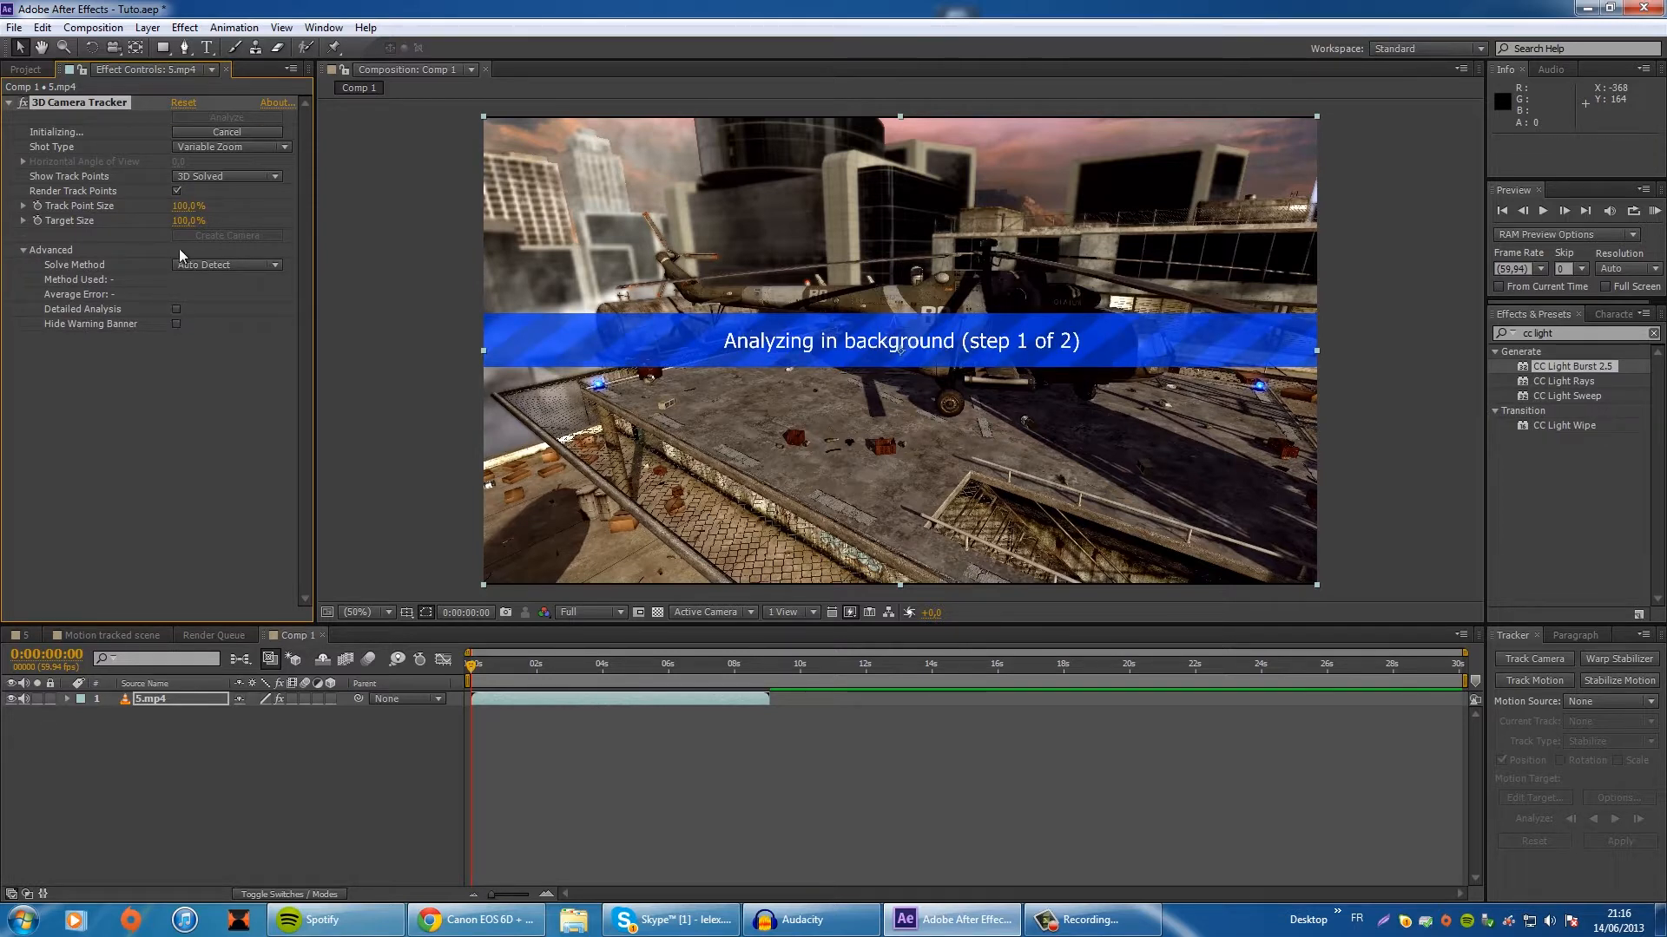
{"action": "key", "text": "Delete"}
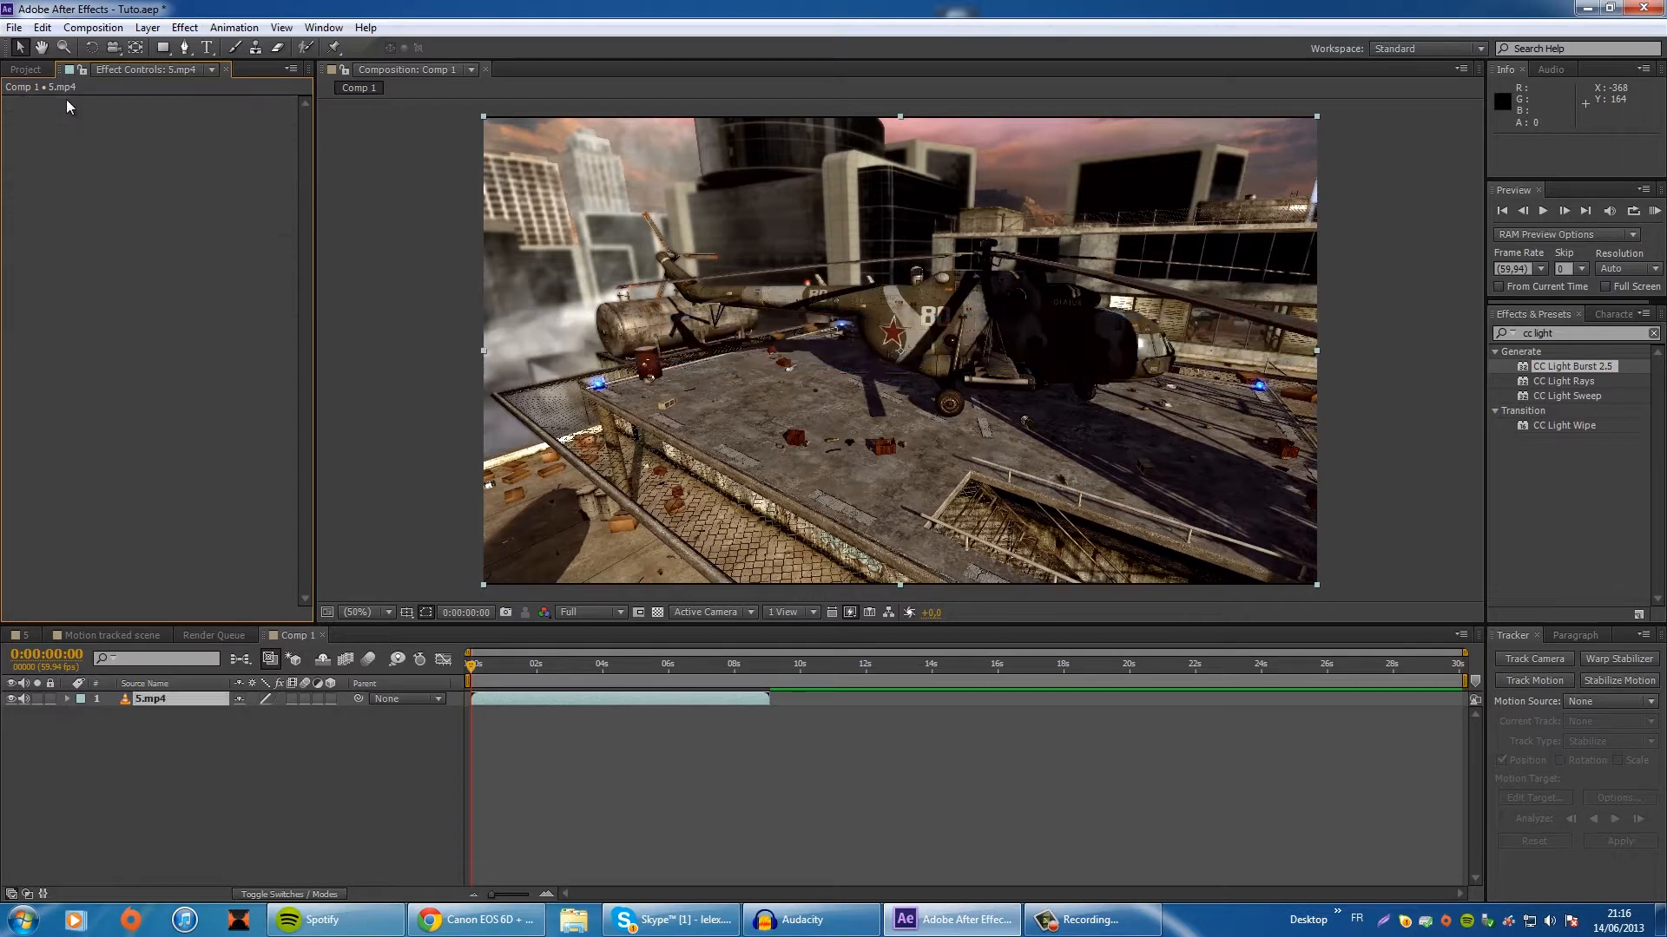
{"action": "left_click", "coordinate": [24, 70]}
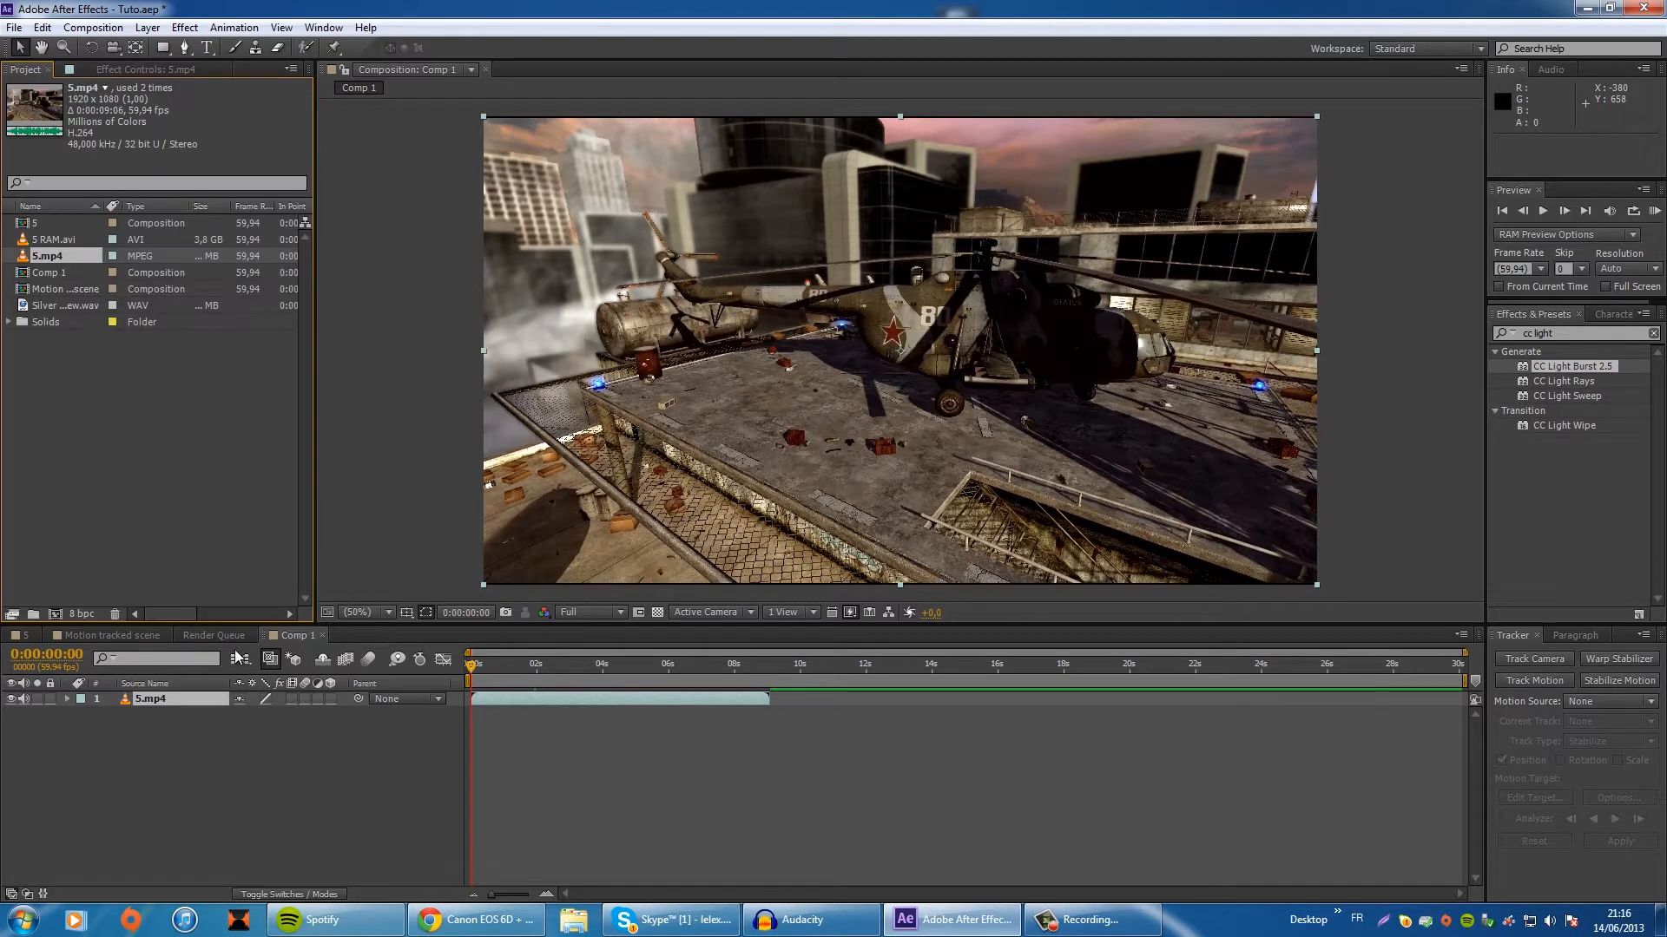
Step: Replace the 5.mp4 layer in Comp 1 with a copy of the tracked 5.mp4 layer from the Motion tracked scene composition
{"action": "left_click", "coordinate": [189, 698]}
{"action": "left_click", "coordinate": [137, 635]}
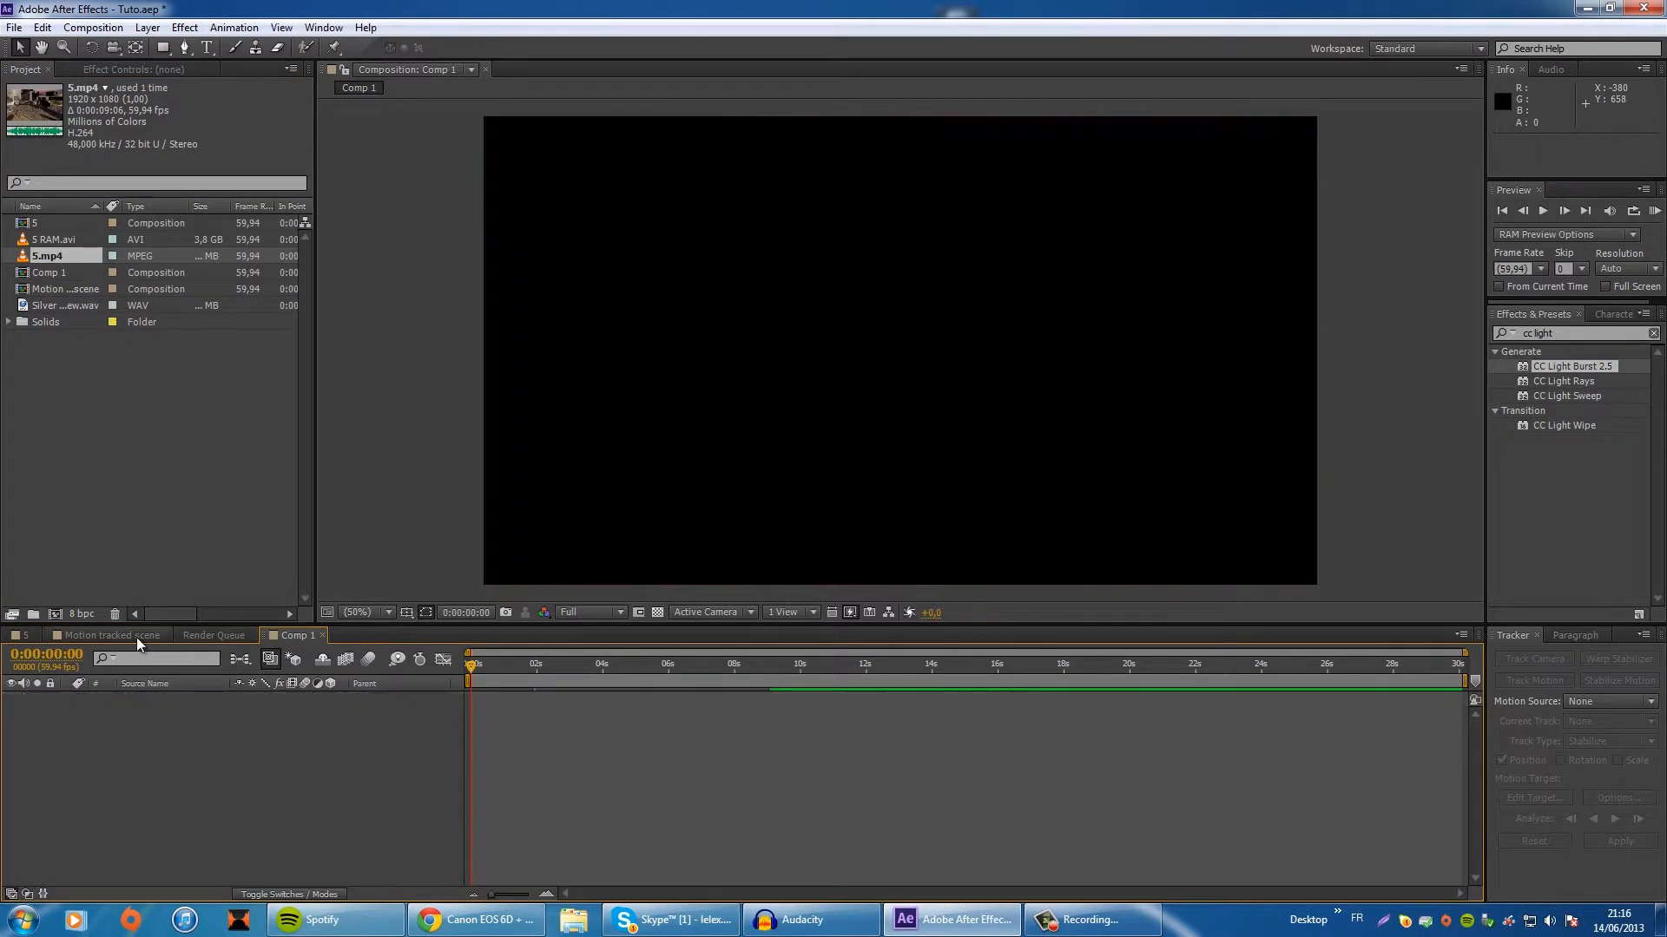
{"action": "left_click", "coordinate": [160, 774]}
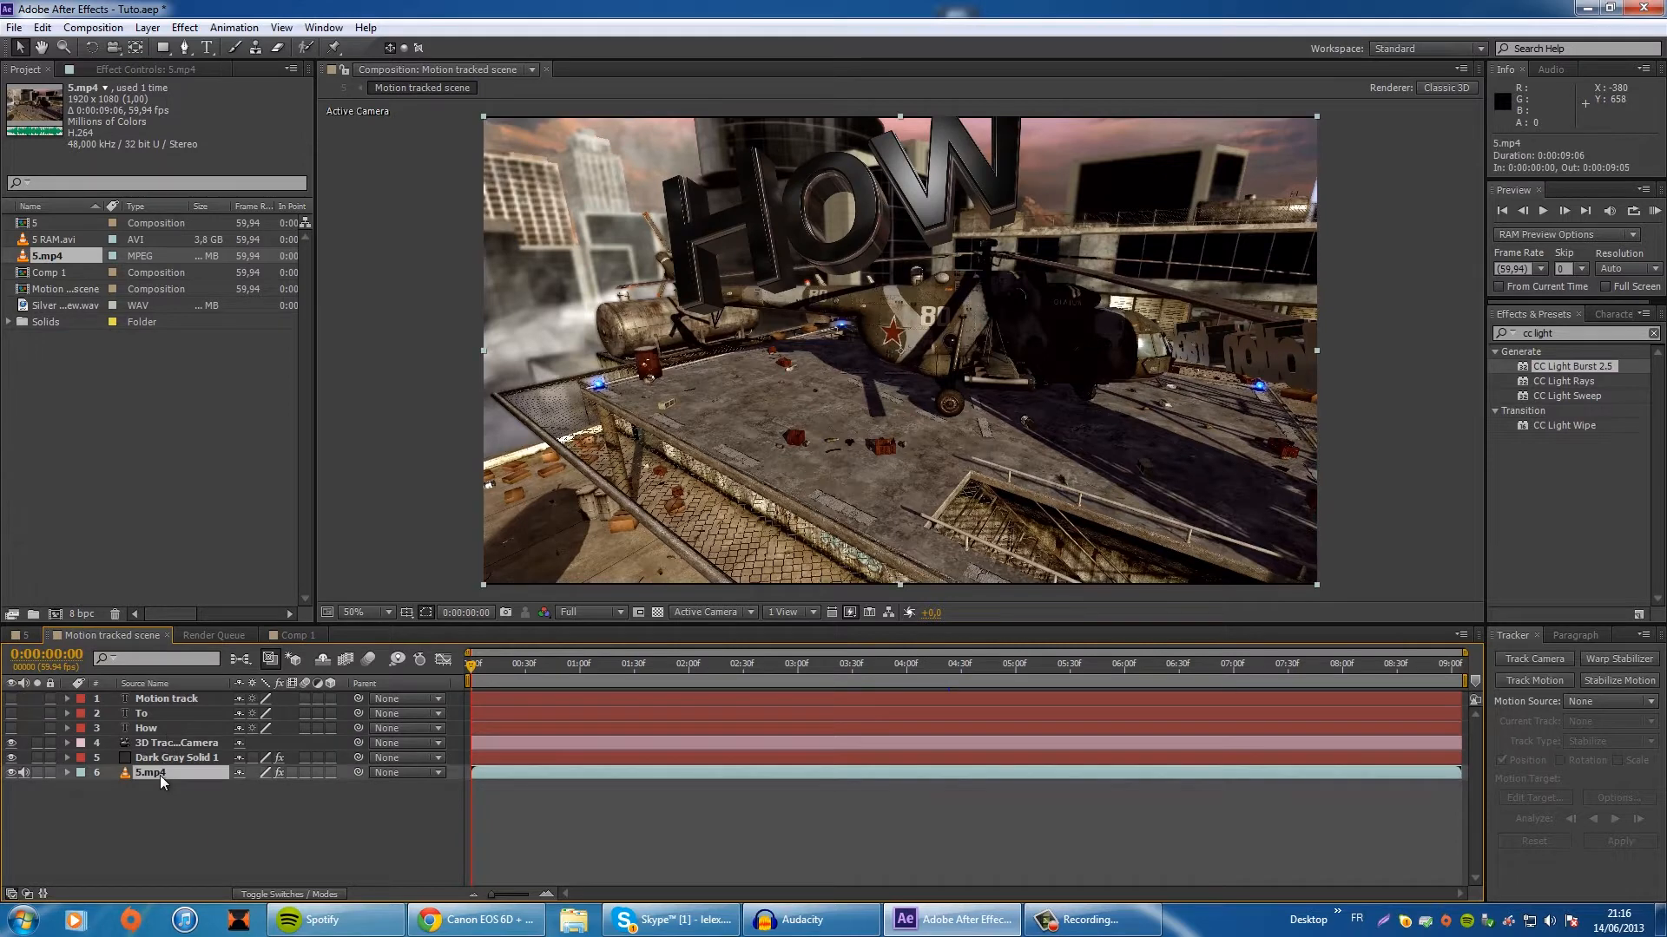
{"action": "key", "text": "ctrl+c"}
{"action": "left_click", "coordinate": [302, 638]}
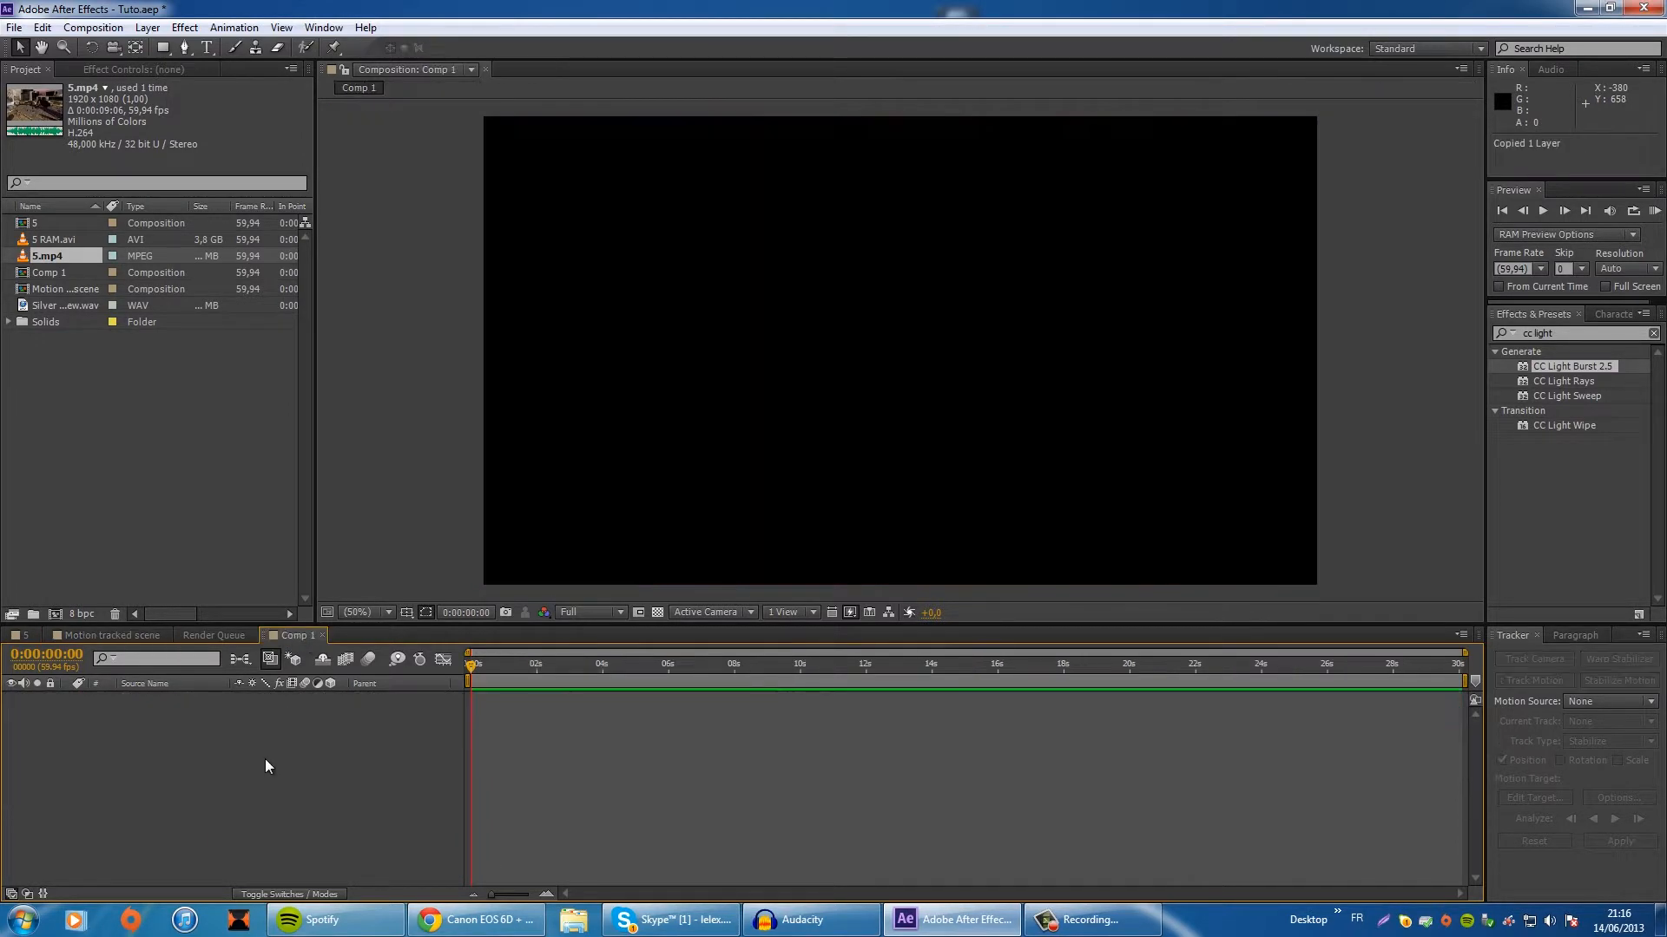
{"action": "key", "text": "ctrl+v"}
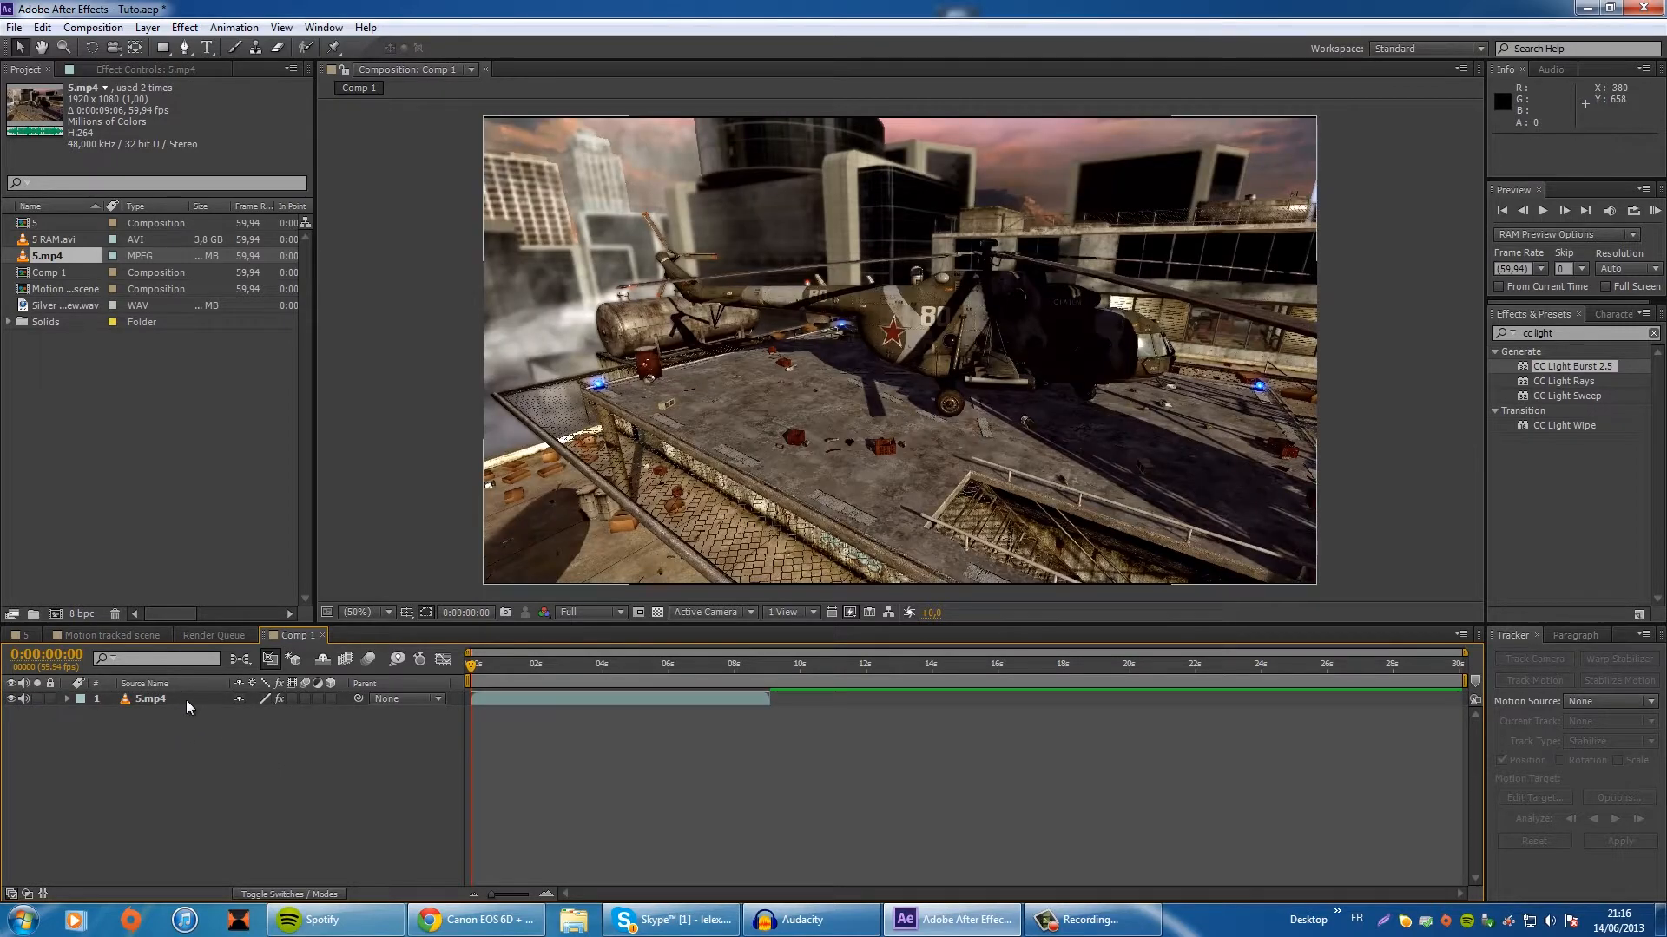
Step: Display the 3D Camera Tracker points on 5.mp4 and scrub through the first seconds to check how they follow the footage
{"action": "left_click", "coordinate": [142, 72]}
{"action": "left_click", "coordinate": [113, 103]}
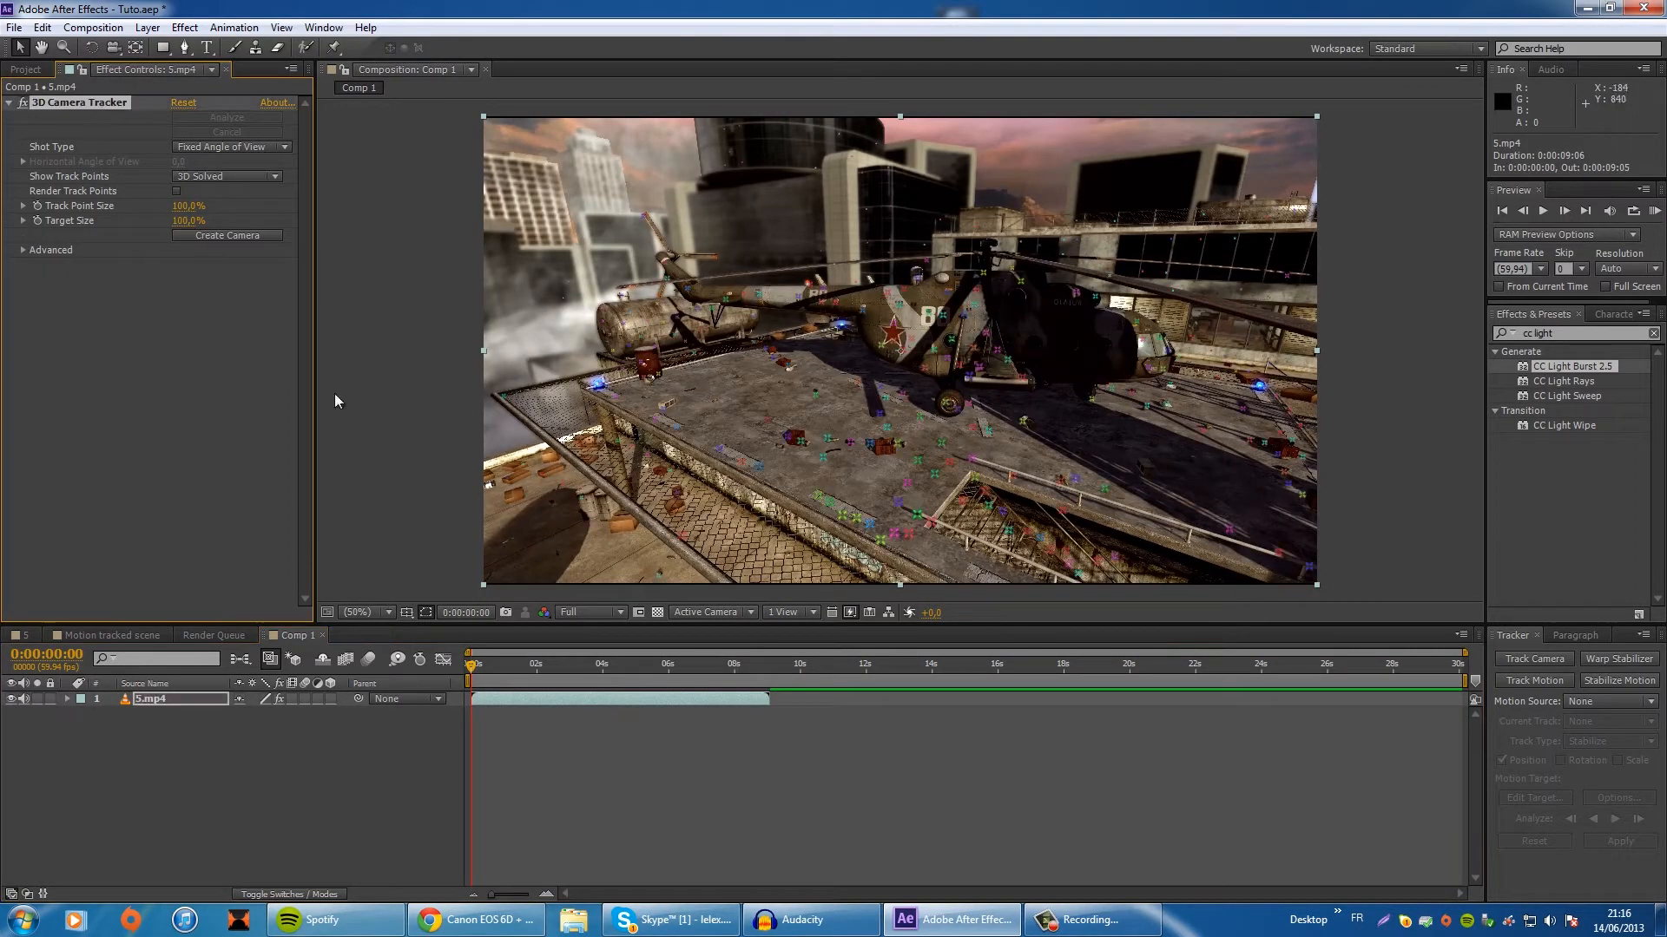
{"action": "left_click_drag", "start_coordinate": [471, 665], "coordinate": [553, 667]}
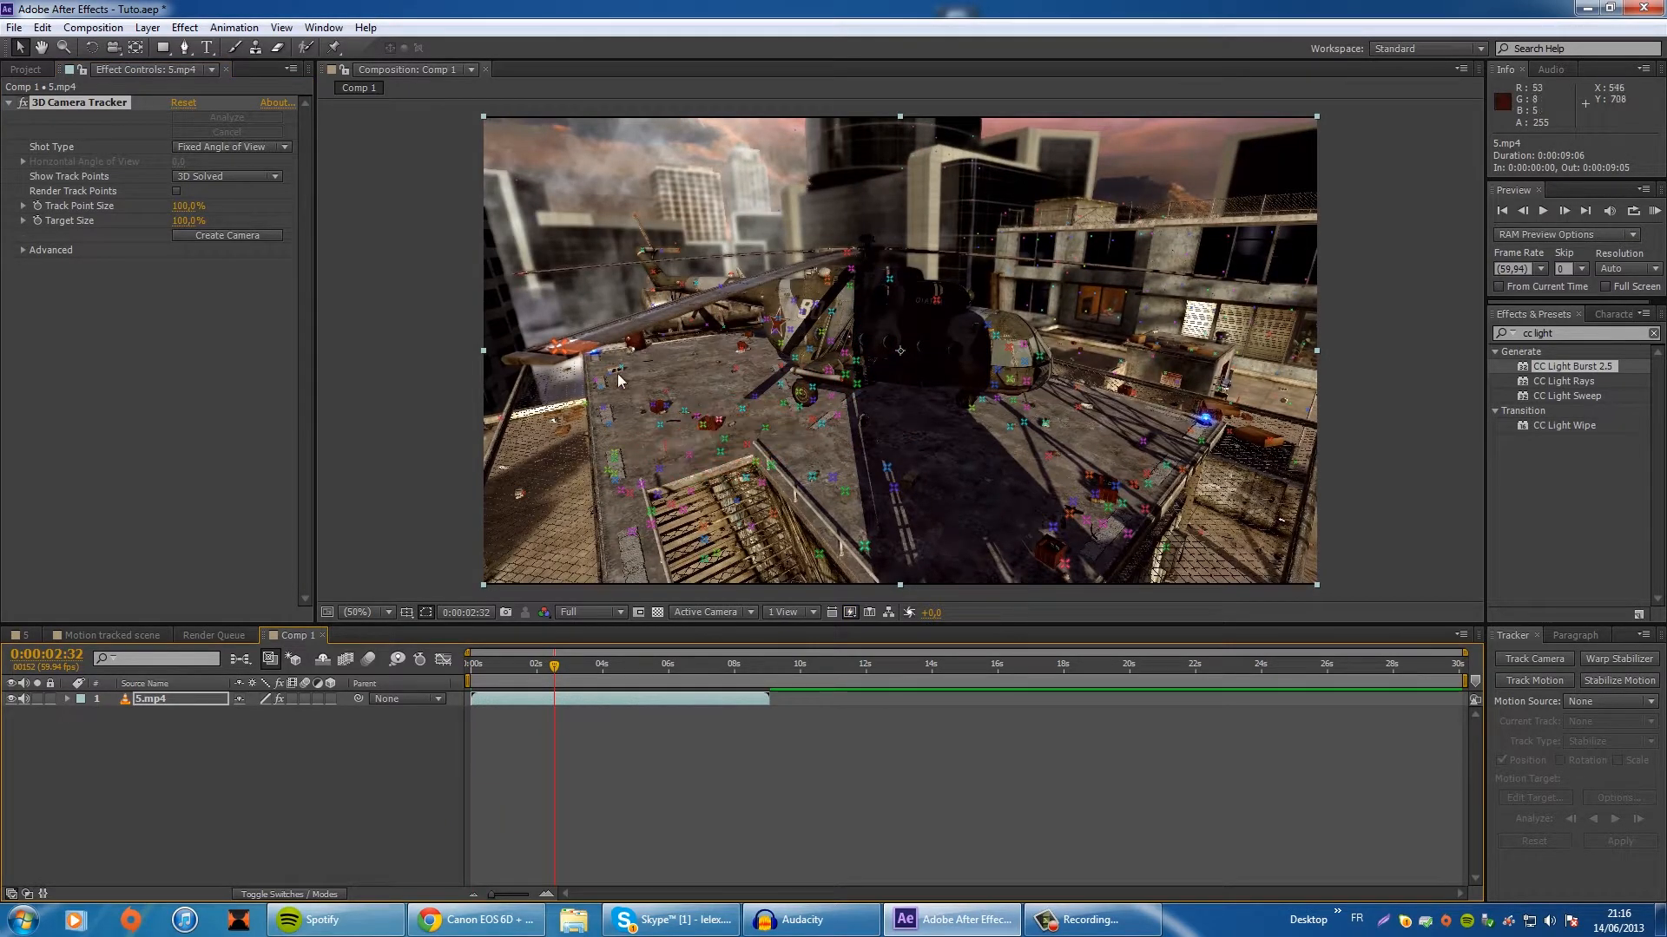
{"action": "left_click_drag", "start_coordinate": [573, 667], "coordinate": [441, 670]}
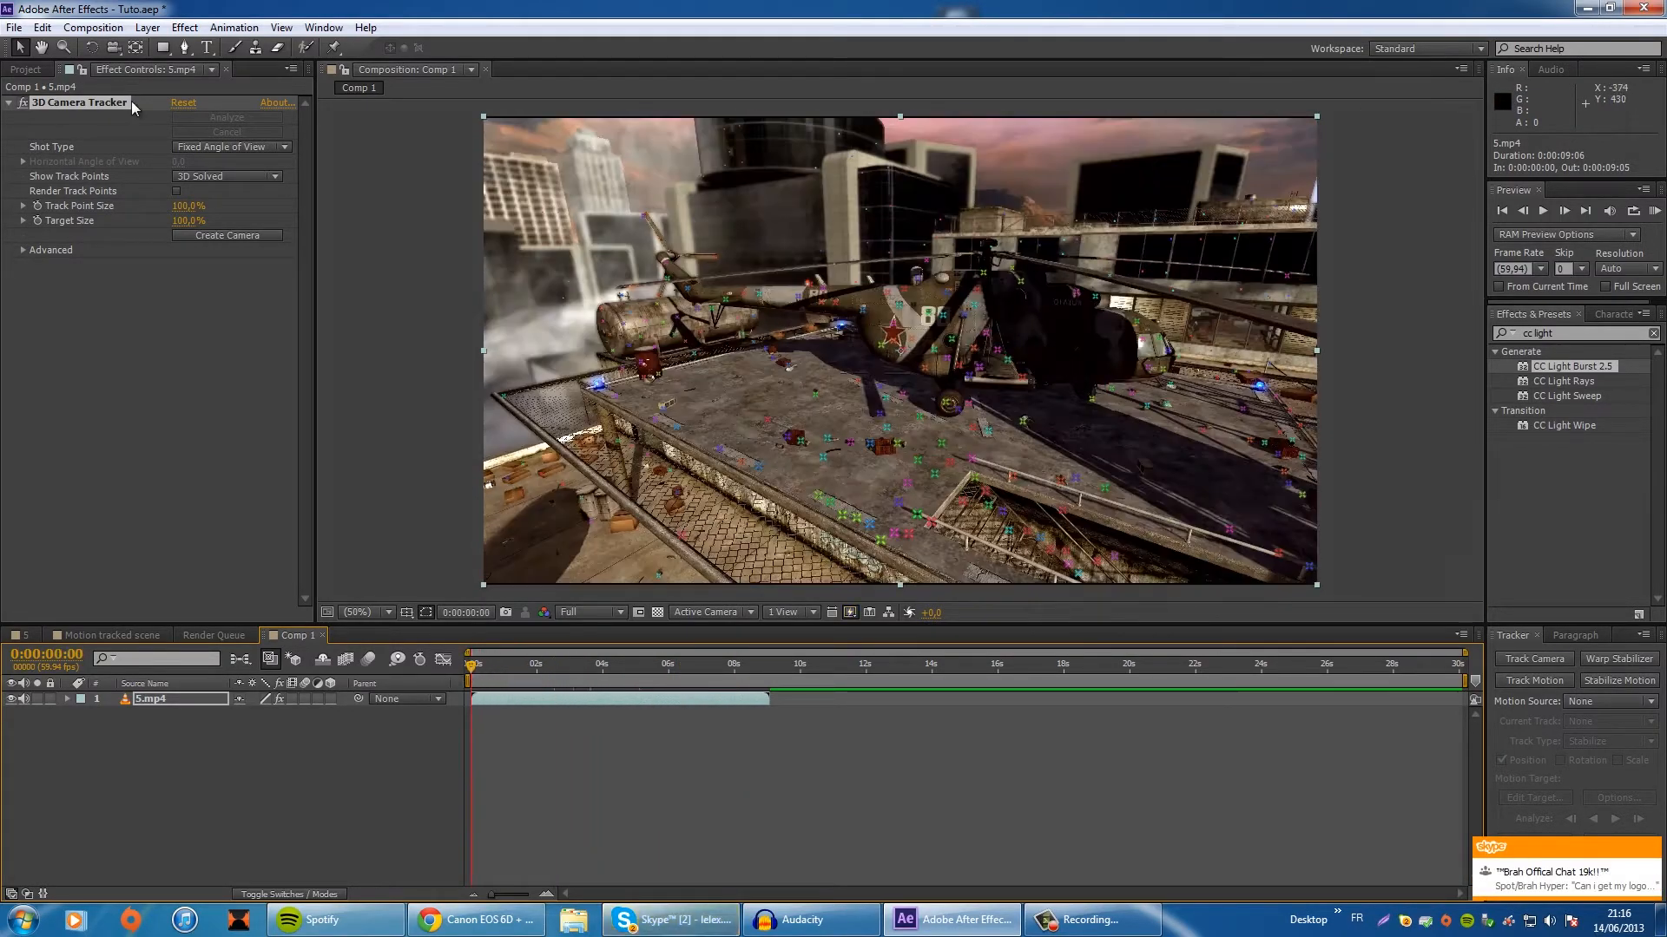
Step: Create a camera from the 3D Camera Tracker solution and select its layer at the start of the composition
{"action": "left_click", "coordinate": [205, 234]}
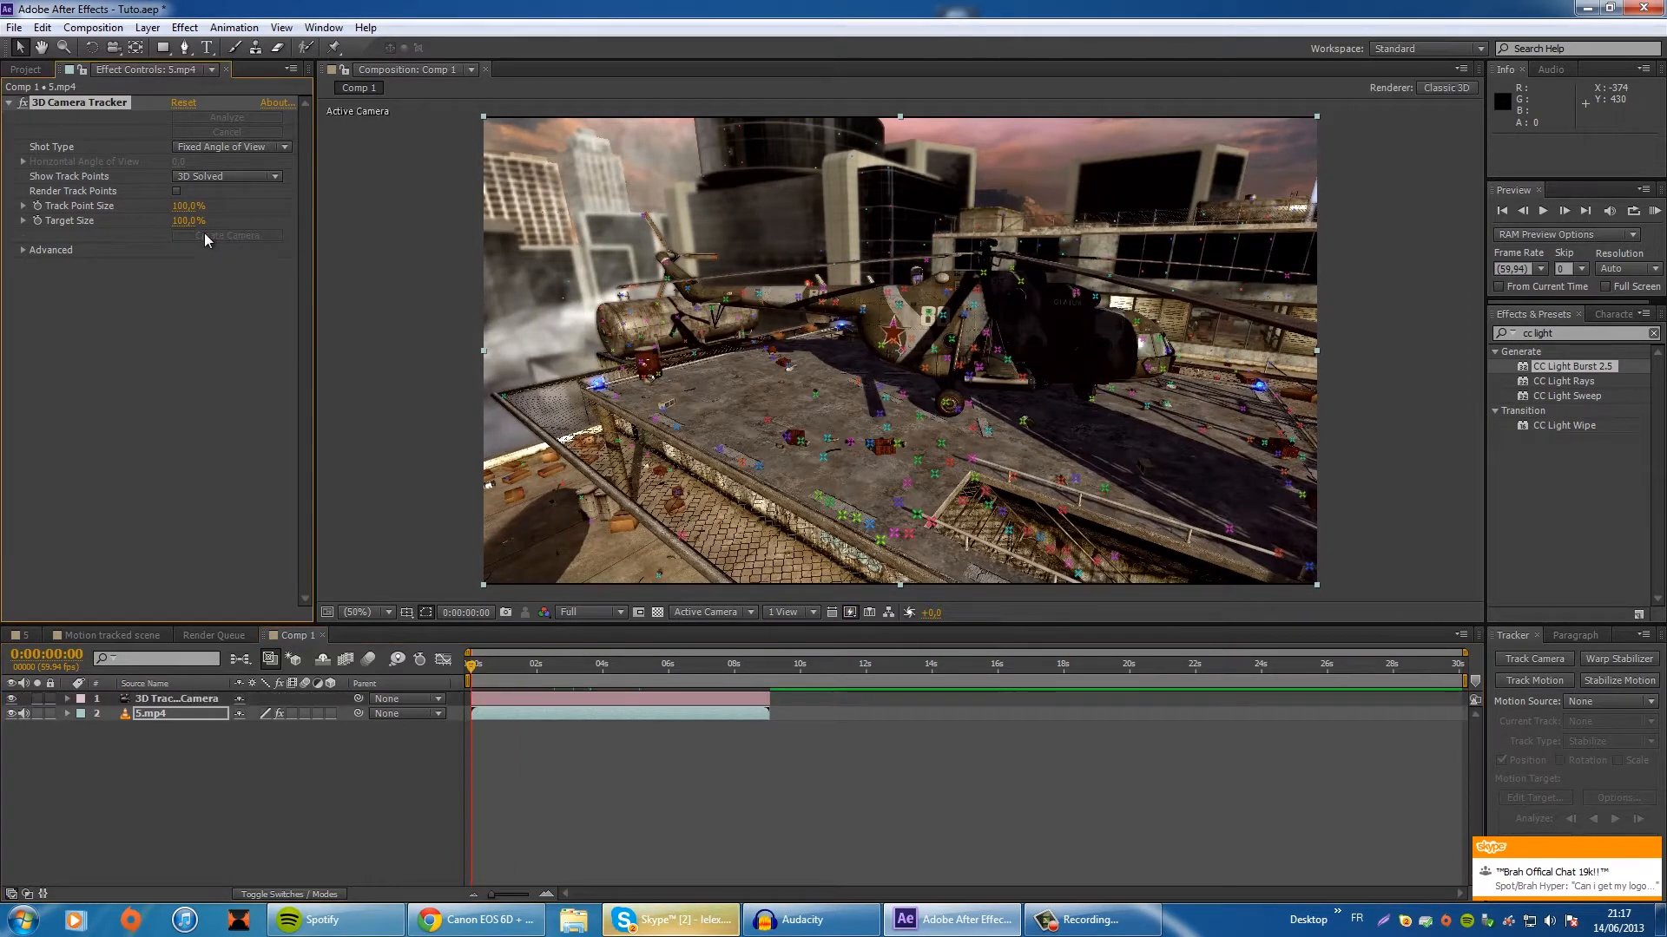
{"action": "left_click", "coordinate": [180, 700]}
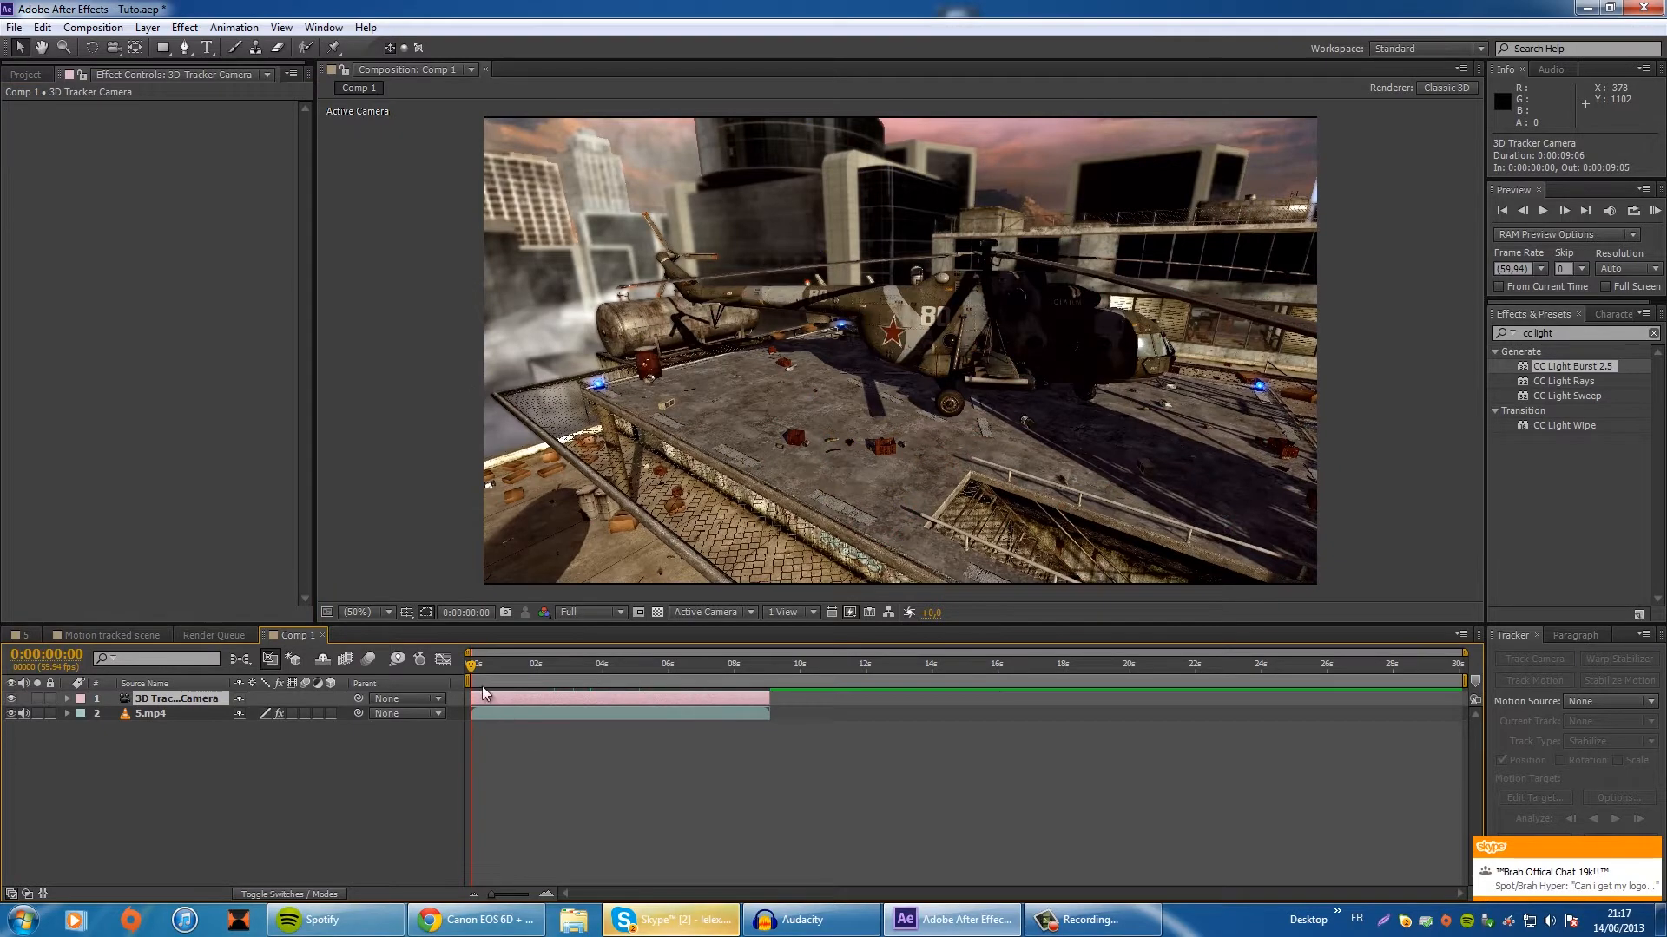
{"action": "left_click_drag", "start_coordinate": [480, 667], "coordinate": [404, 666]}
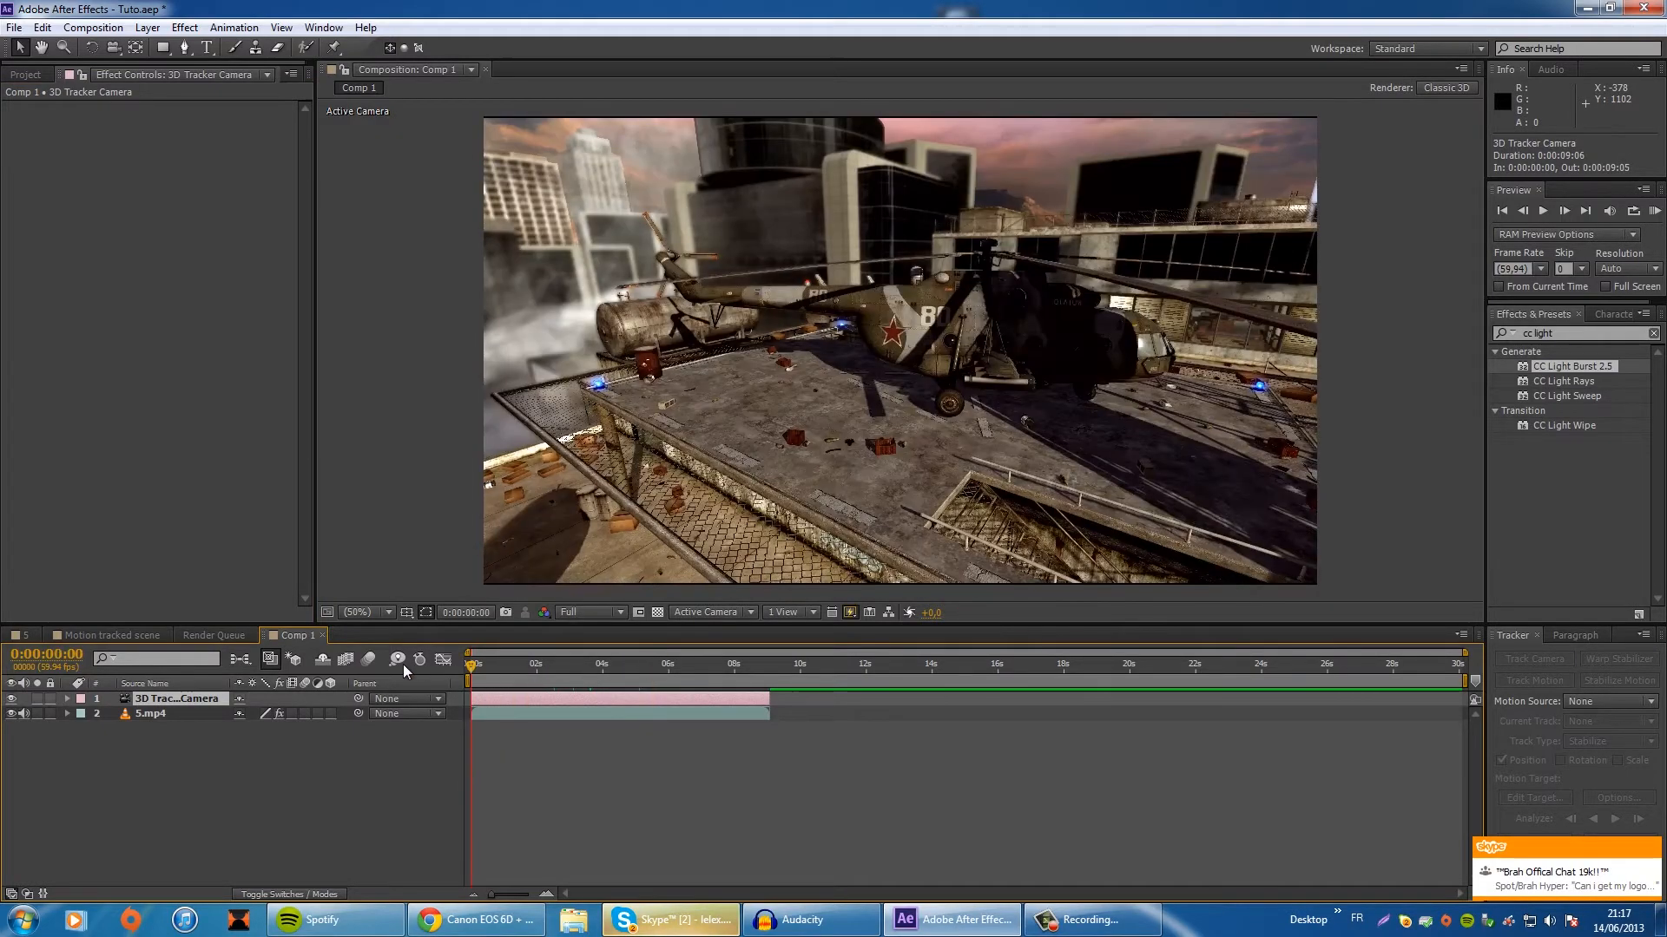
Step: Remove the 3D Camera Tracker effect from the 5.mp4 layer, keeping the time at 0:00
{"action": "left_click", "coordinate": [209, 714]}
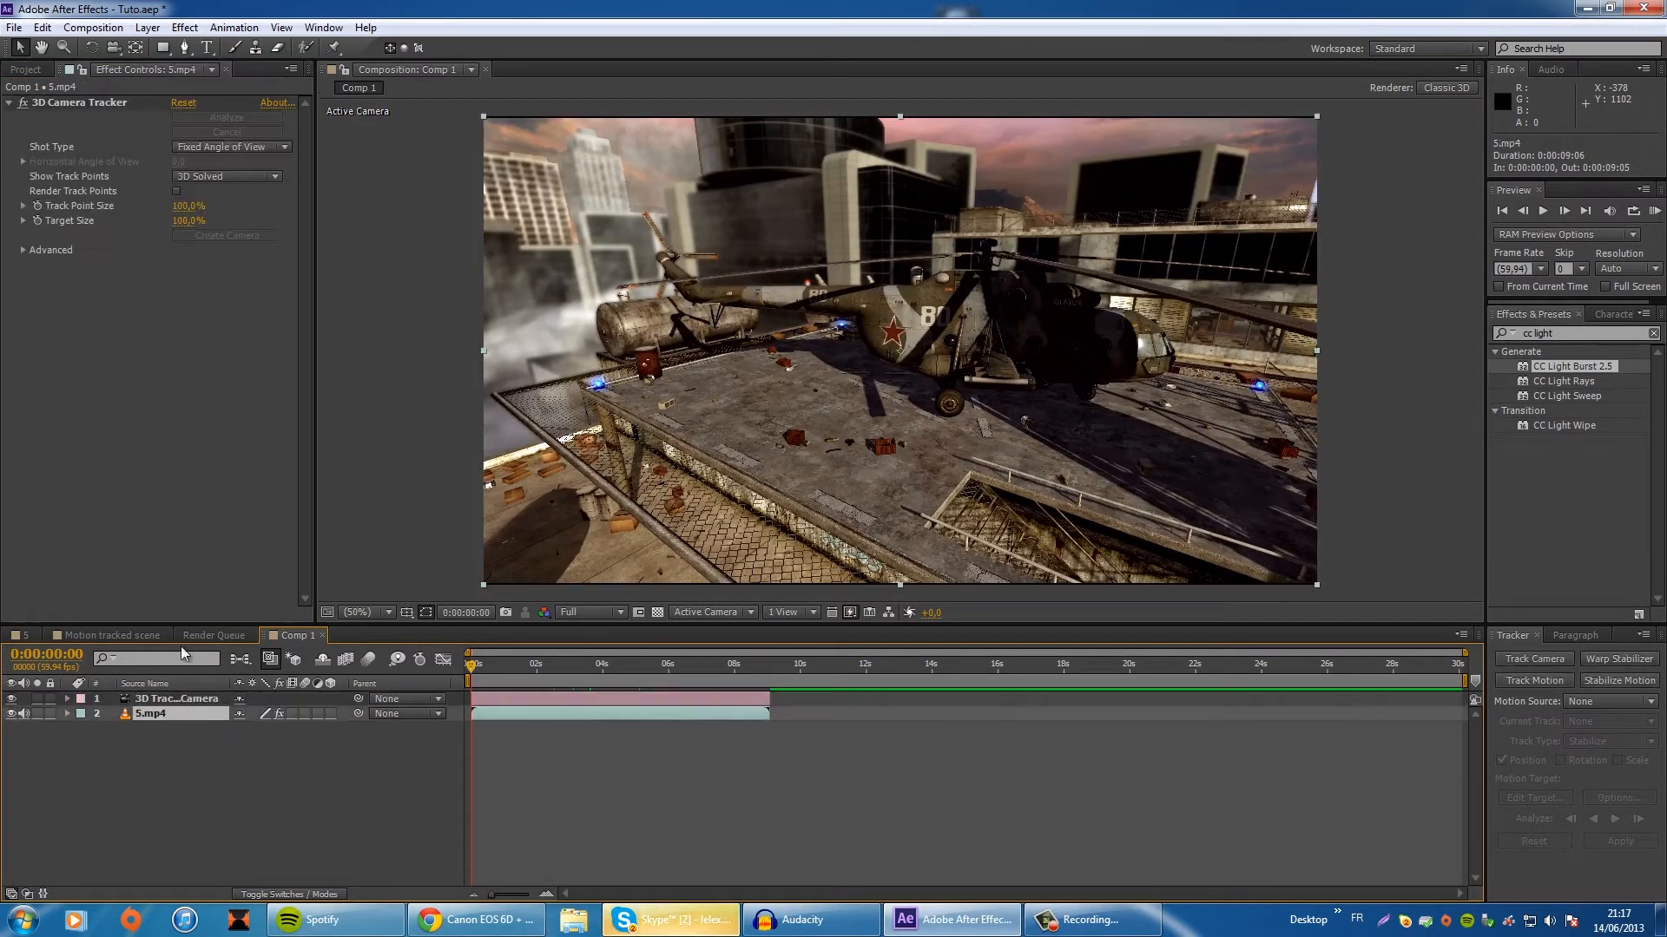
{"action": "left_click", "coordinate": [105, 106]}
{"action": "key", "text": "Delete"}
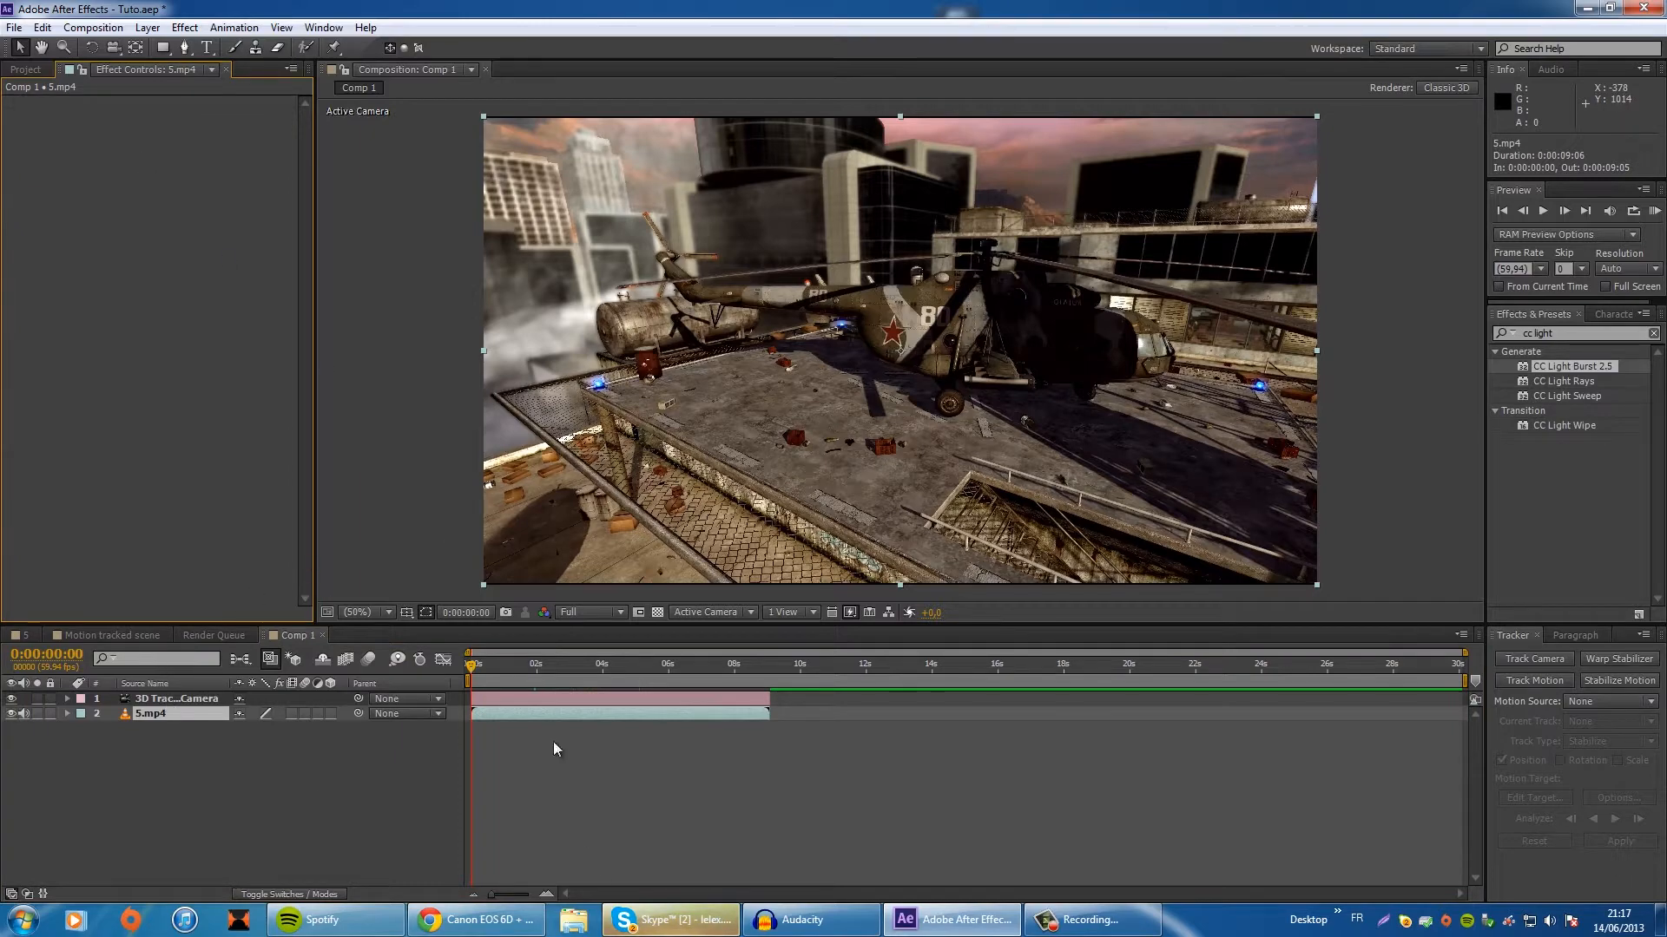
{"action": "left_click_drag", "start_coordinate": [481, 663], "coordinate": [442, 701]}
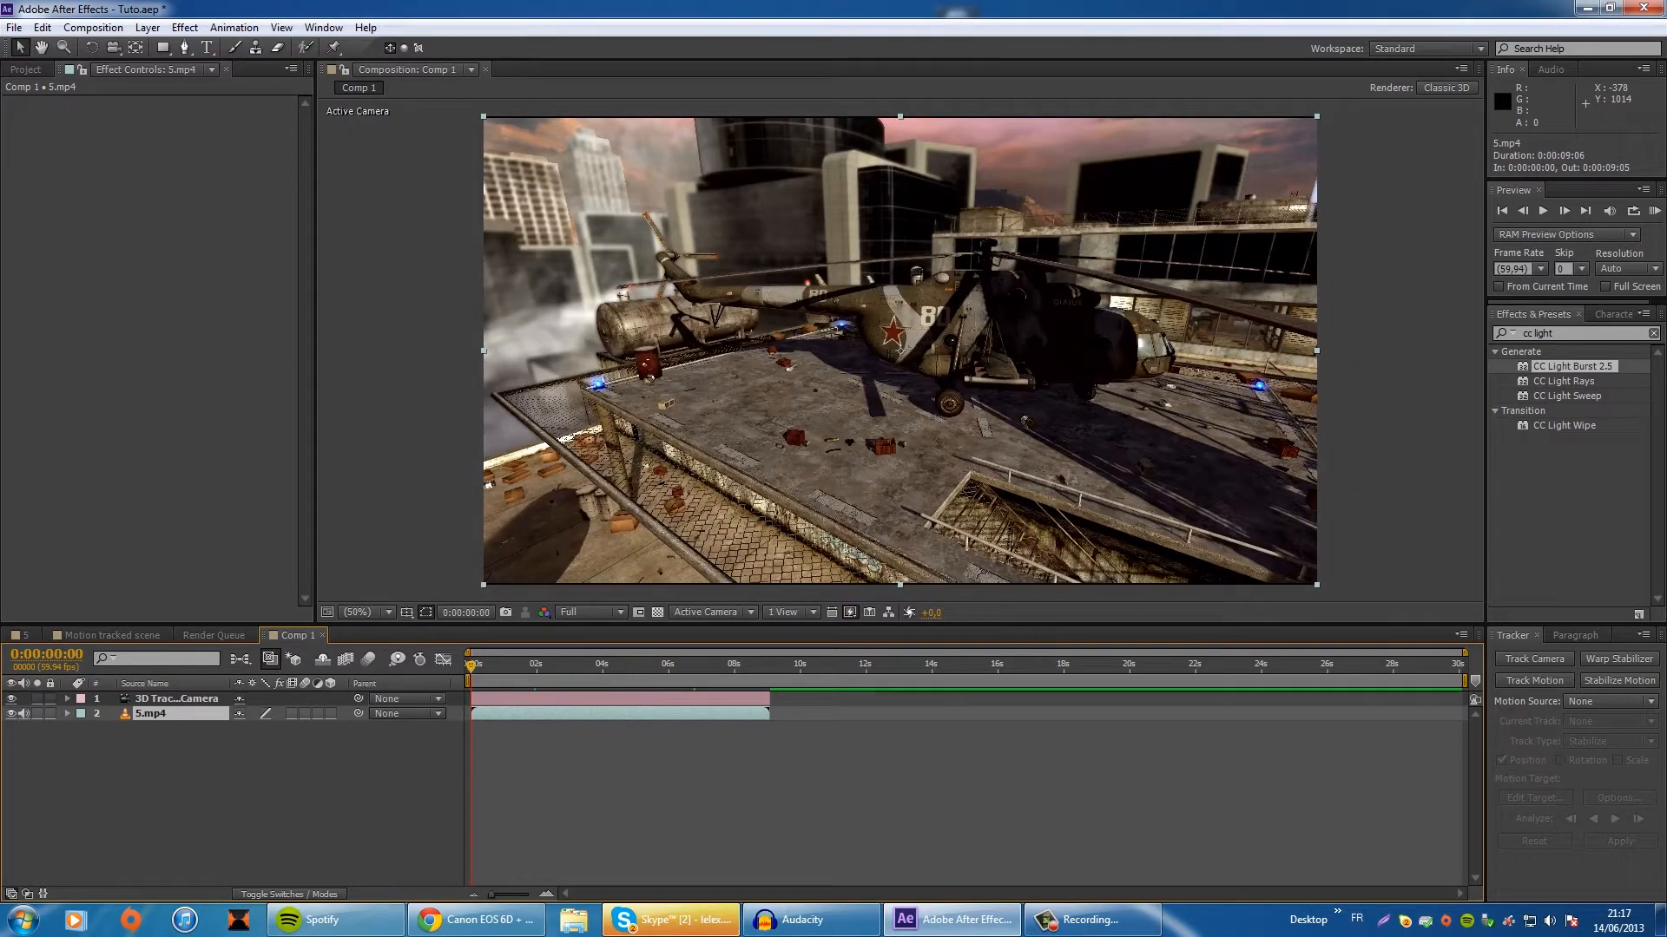
Step: Add a new 1920 x 1080 dark gray solid layer to Comp 1
{"action": "left_click", "coordinate": [146, 27]}
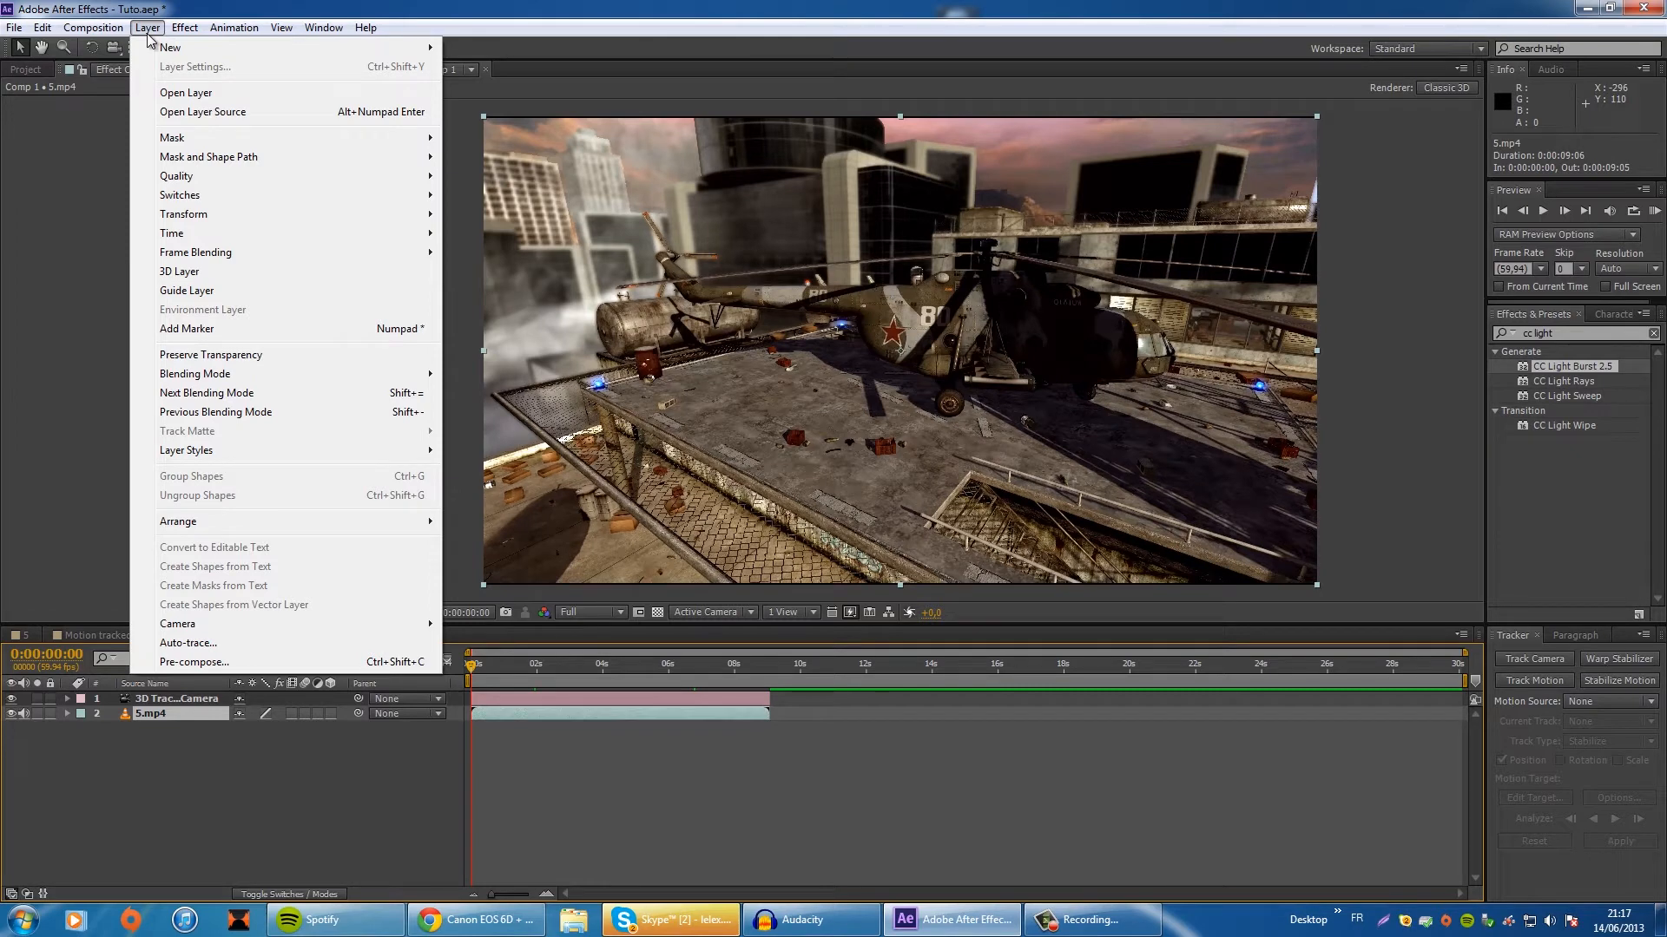
{"action": "left_click", "coordinate": [147, 35]}
{"action": "right_click", "coordinate": [229, 767]}
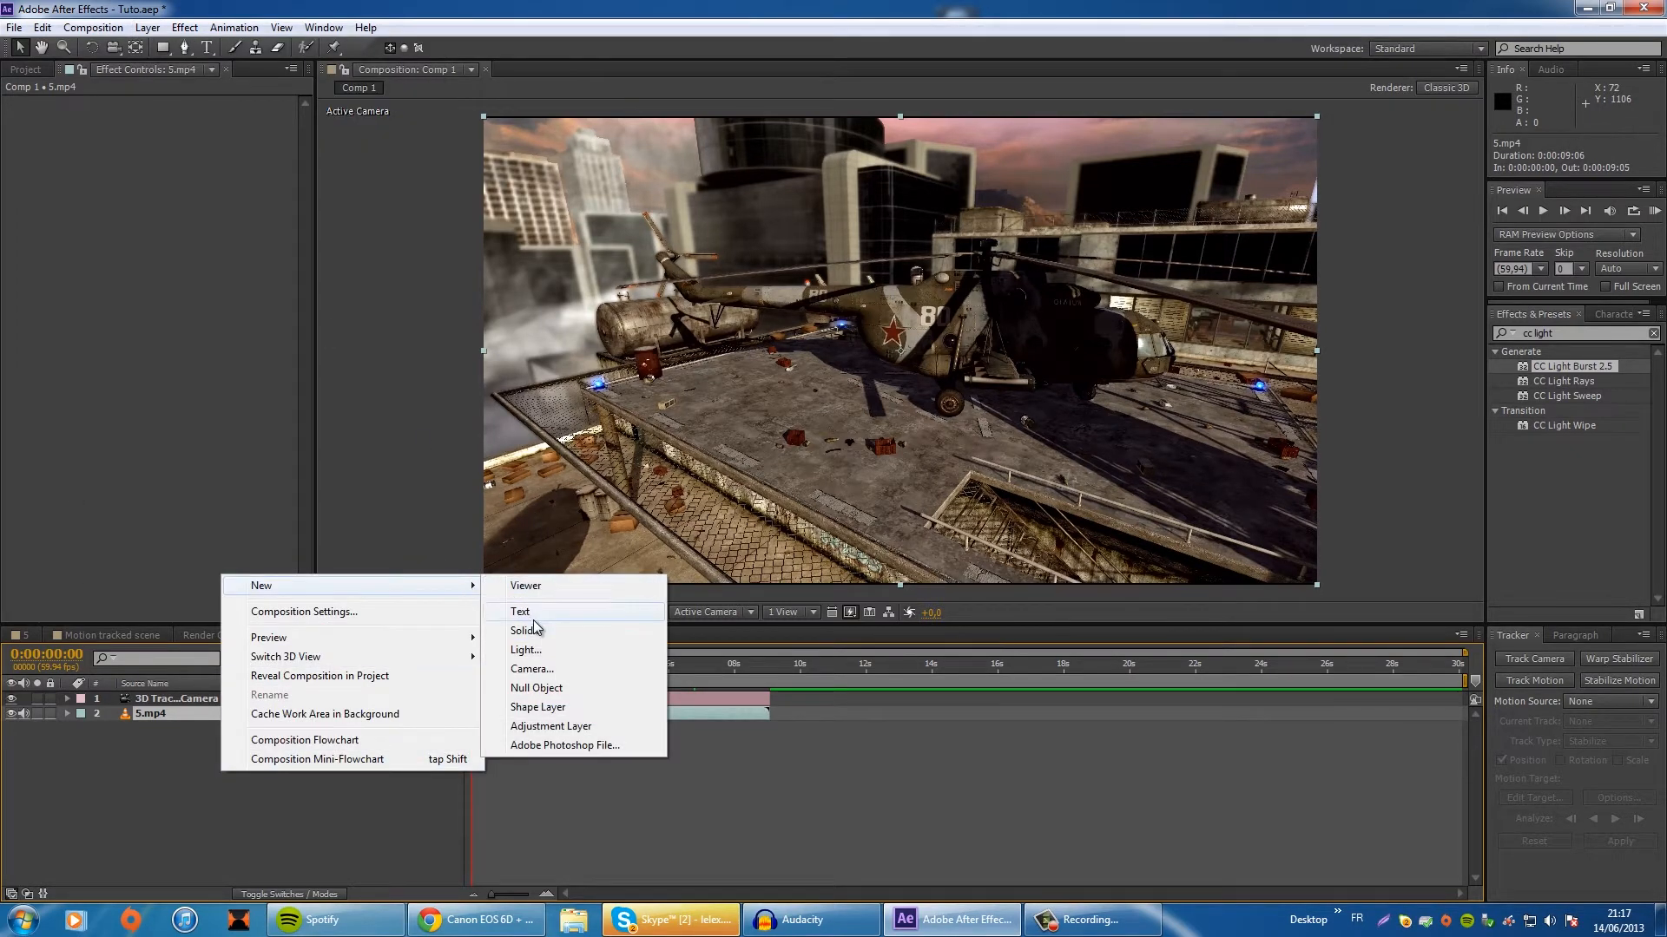
{"action": "left_click", "coordinate": [167, 779]}
{"action": "right_click", "coordinate": [167, 783]}
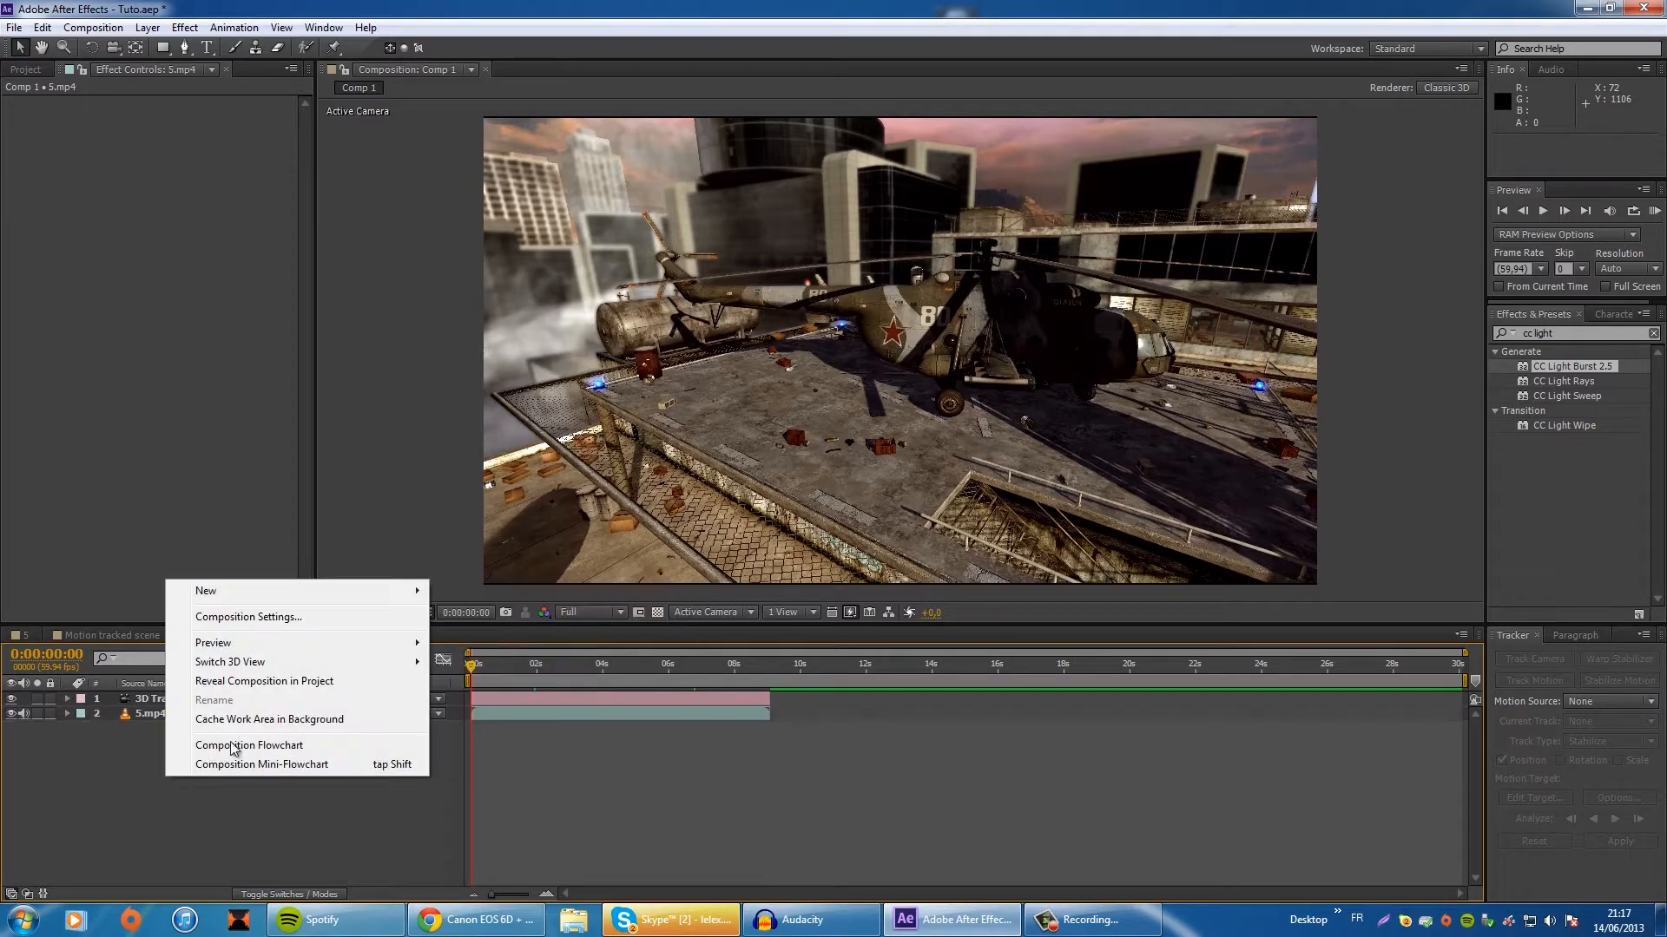
{"action": "mouse_move", "coordinate": [409, 590]}
{"action": "left_click", "coordinate": [502, 637]}
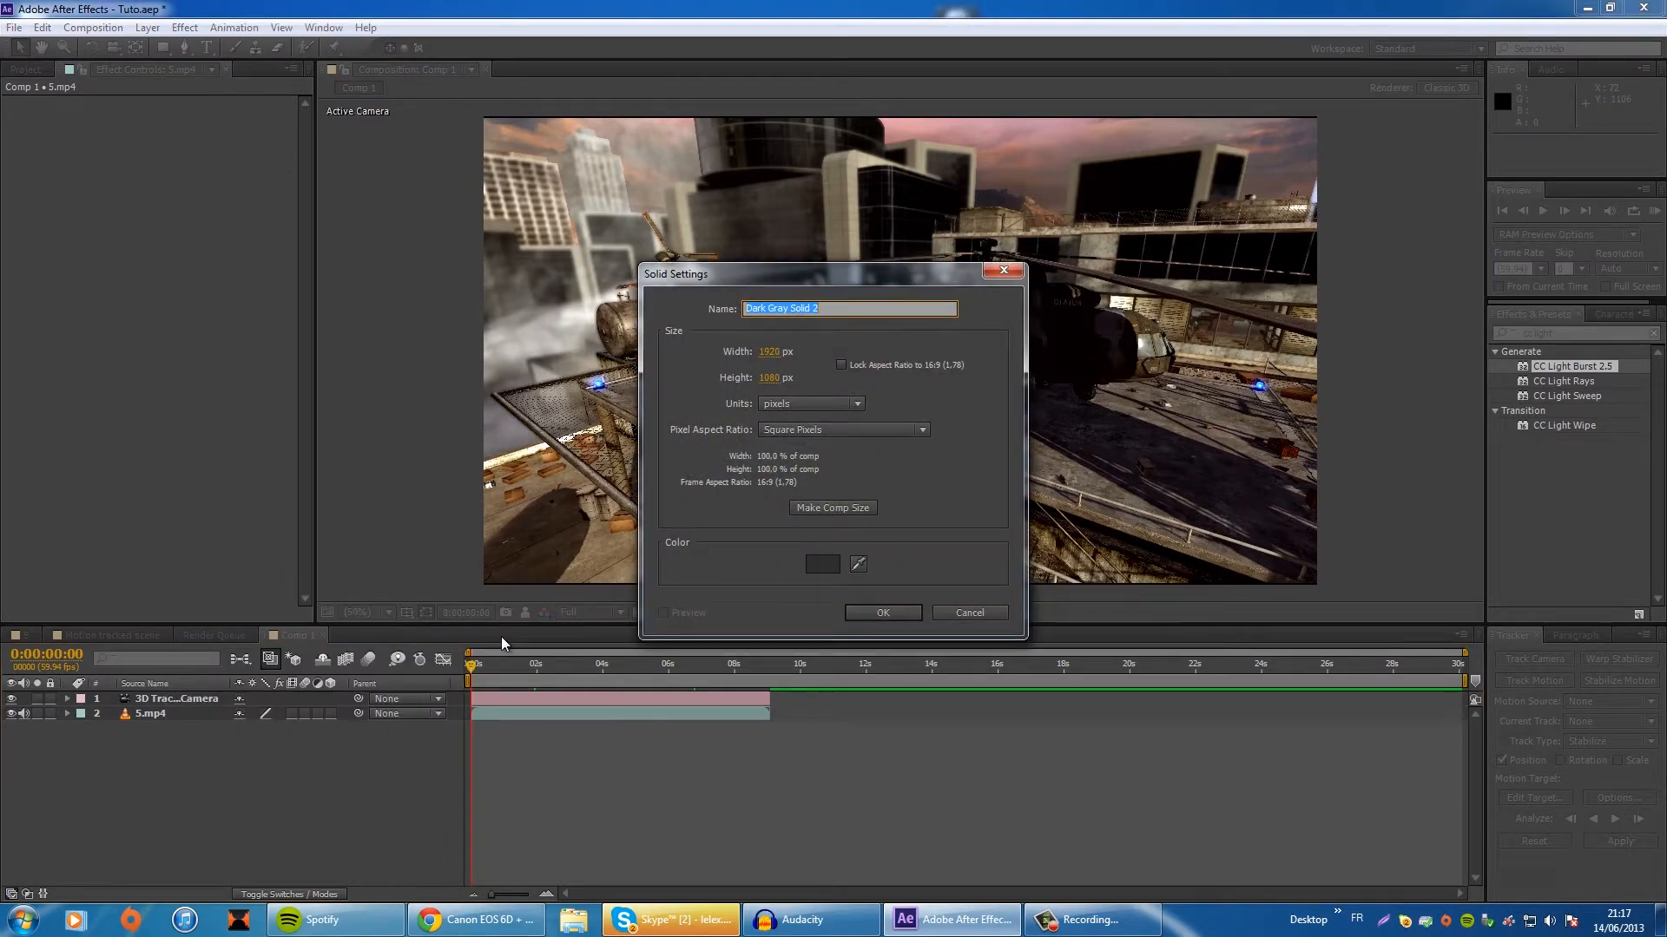
{"action": "key", "text": "Return"}
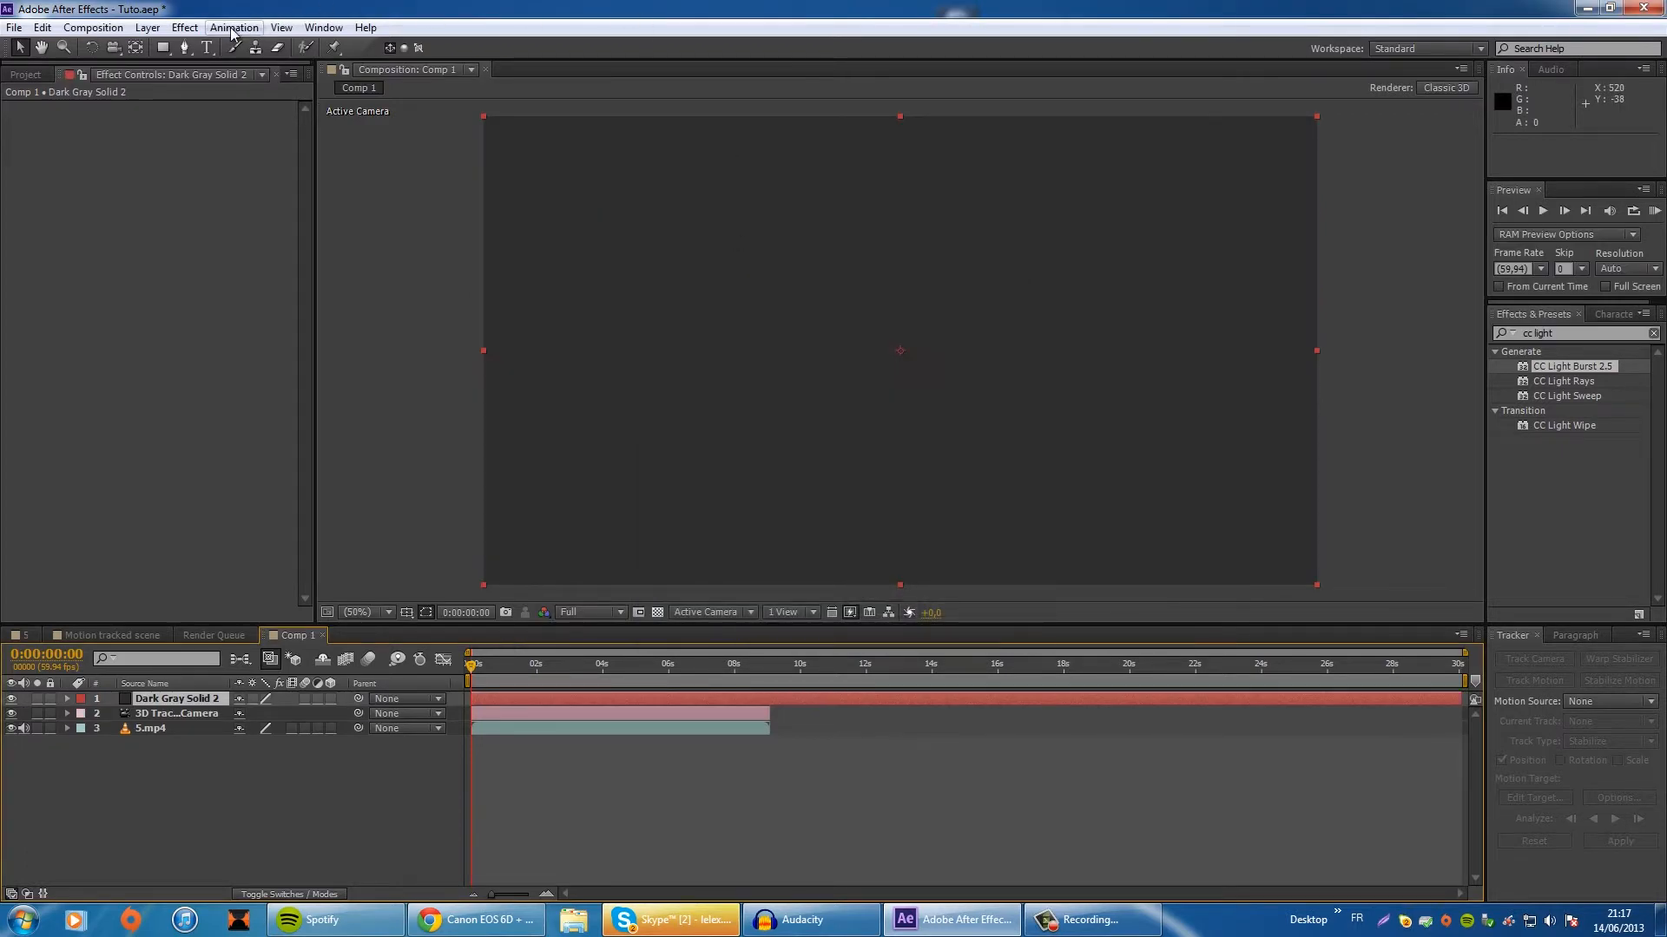
Step: Apply the Video Copilot Element effect to the dark gray solid and place that layer beneath the tracker camera
{"action": "left_click", "coordinate": [185, 28]}
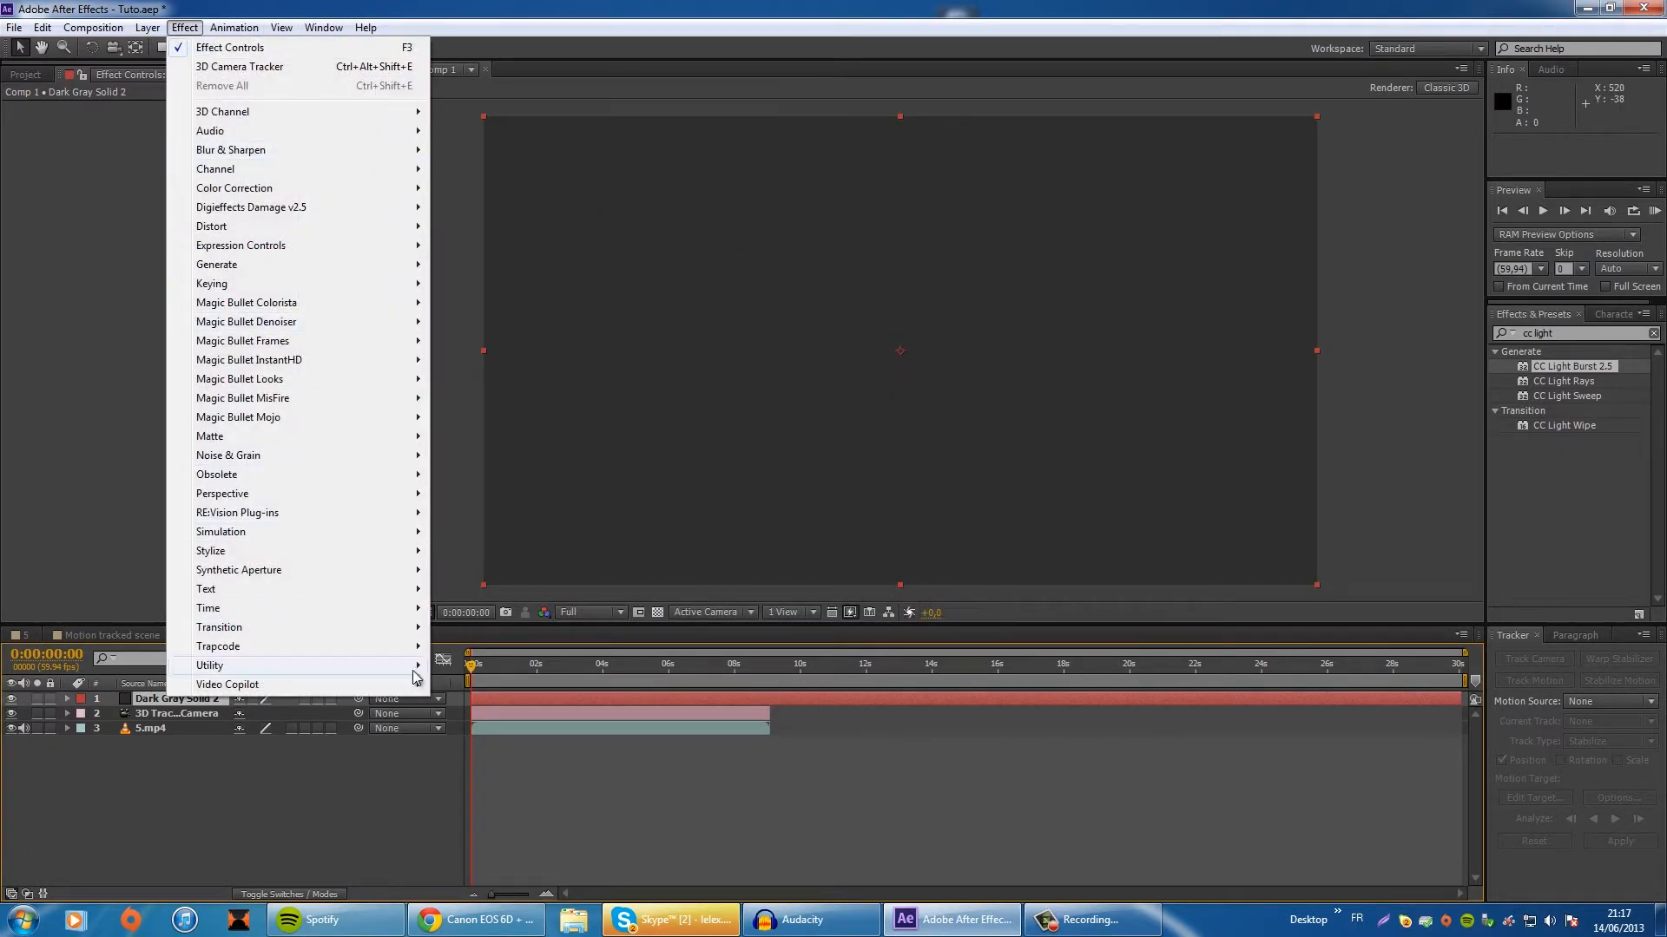
{"action": "mouse_move", "coordinate": [415, 685]}
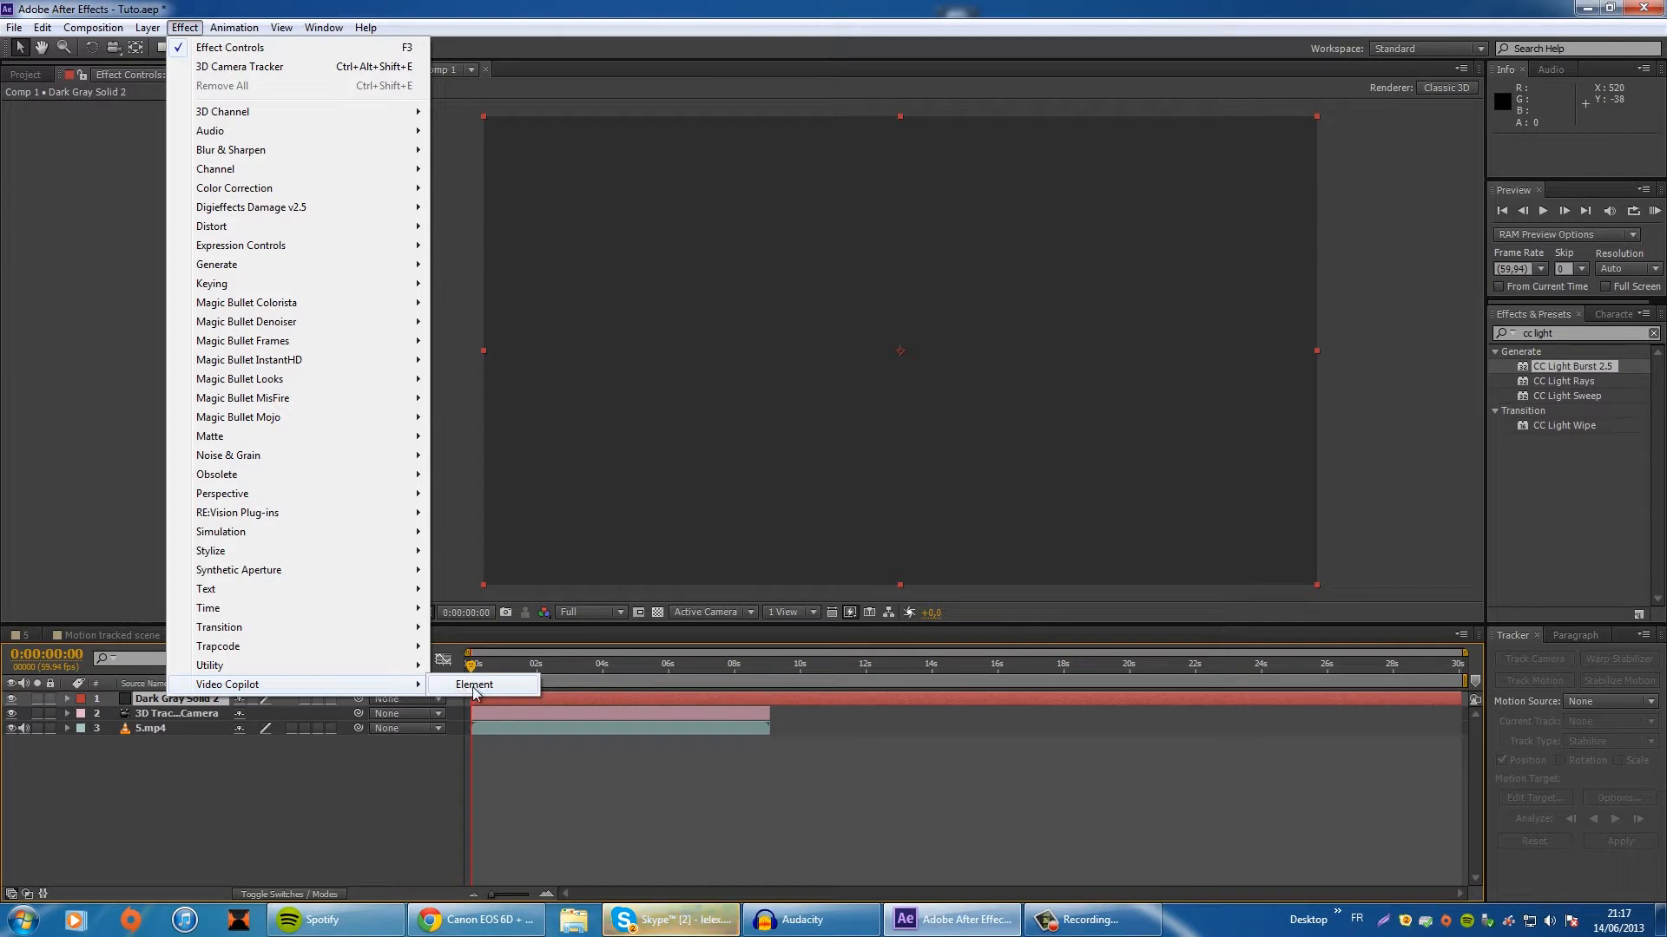
{"action": "left_click", "coordinate": [459, 687]}
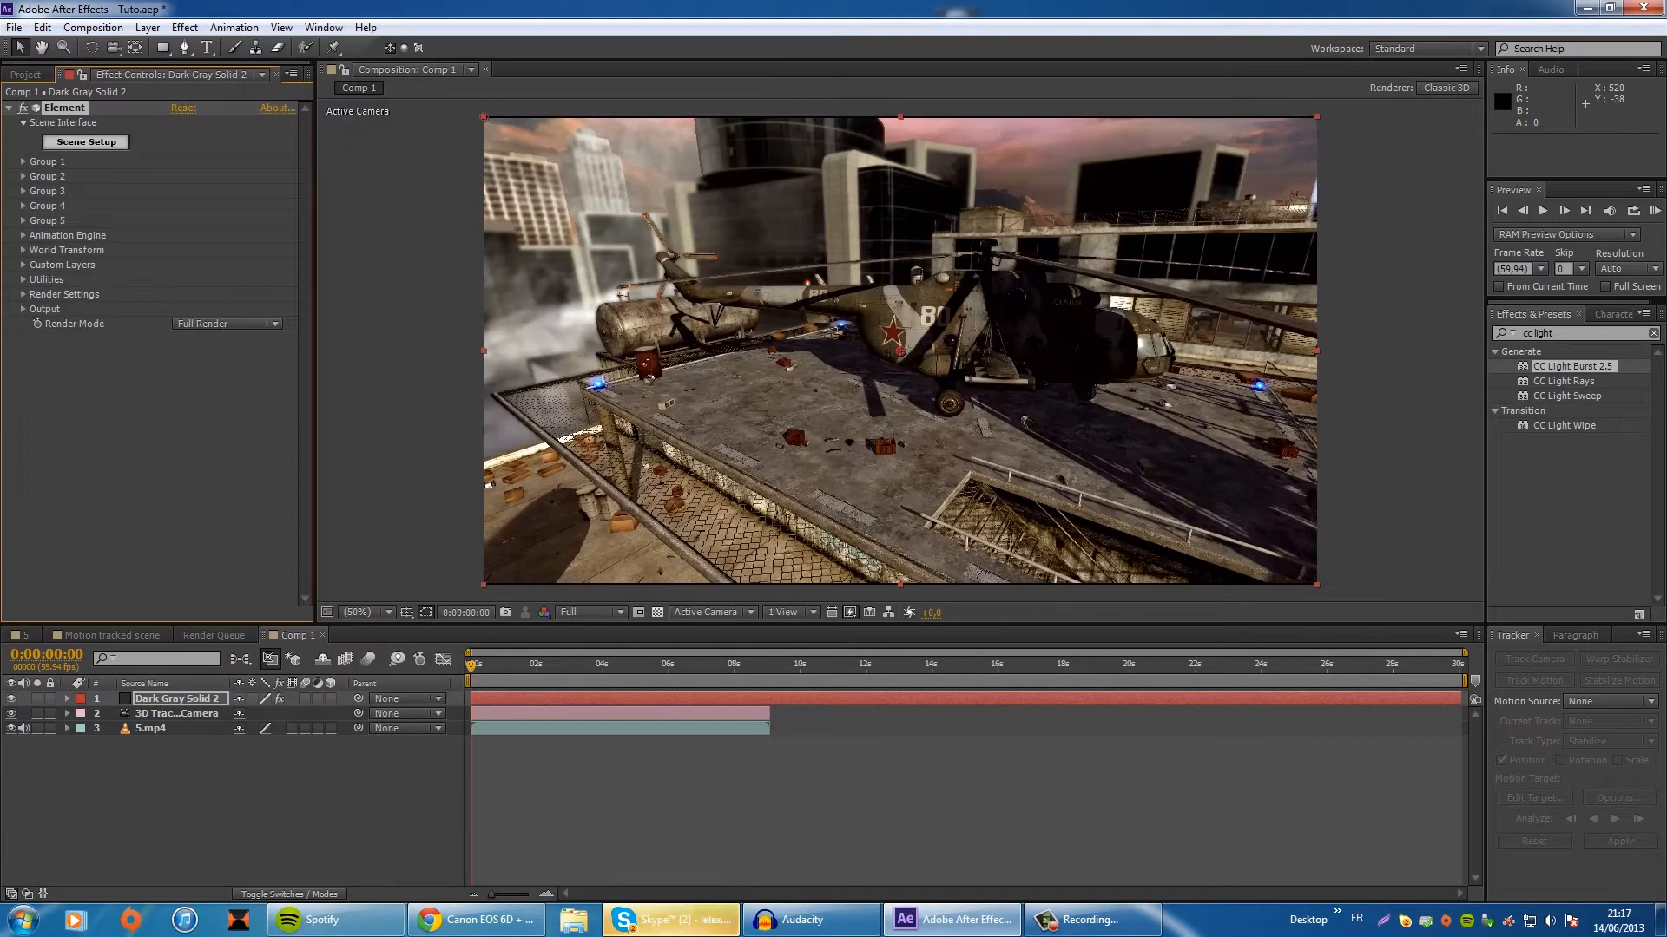
{"action": "left_click_drag", "start_coordinate": [182, 701], "coordinate": [190, 726]}
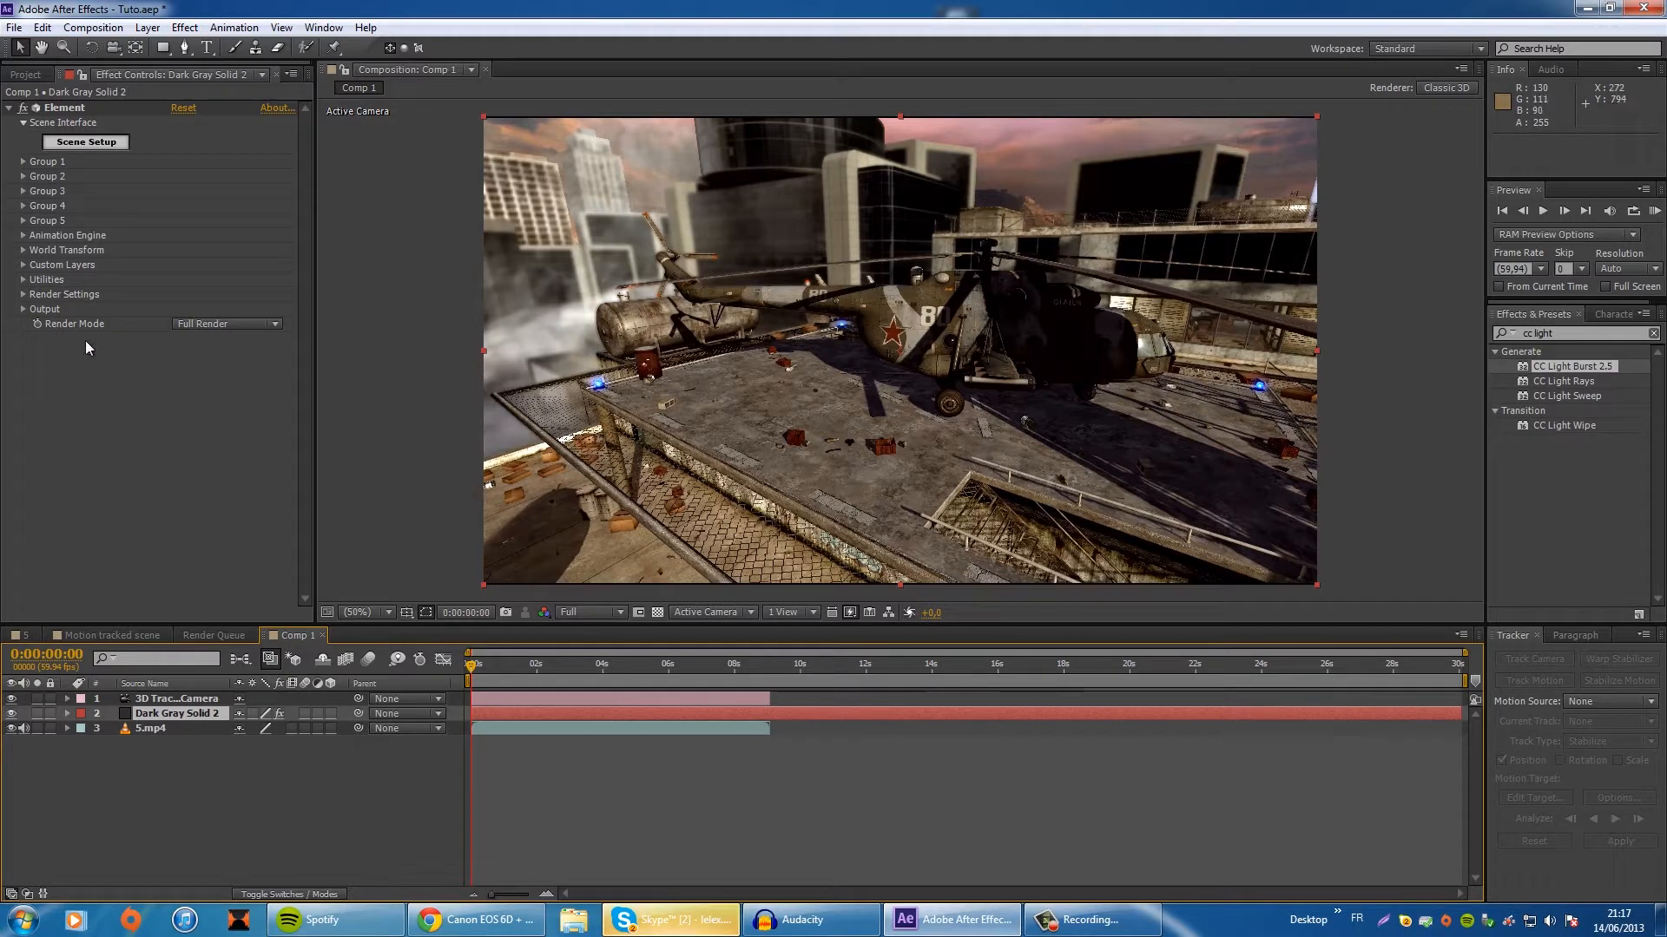
Step: Add the text TUTO over the helicopter and move it to about 630, 618 in the frame
{"action": "left_click", "coordinate": [206, 47]}
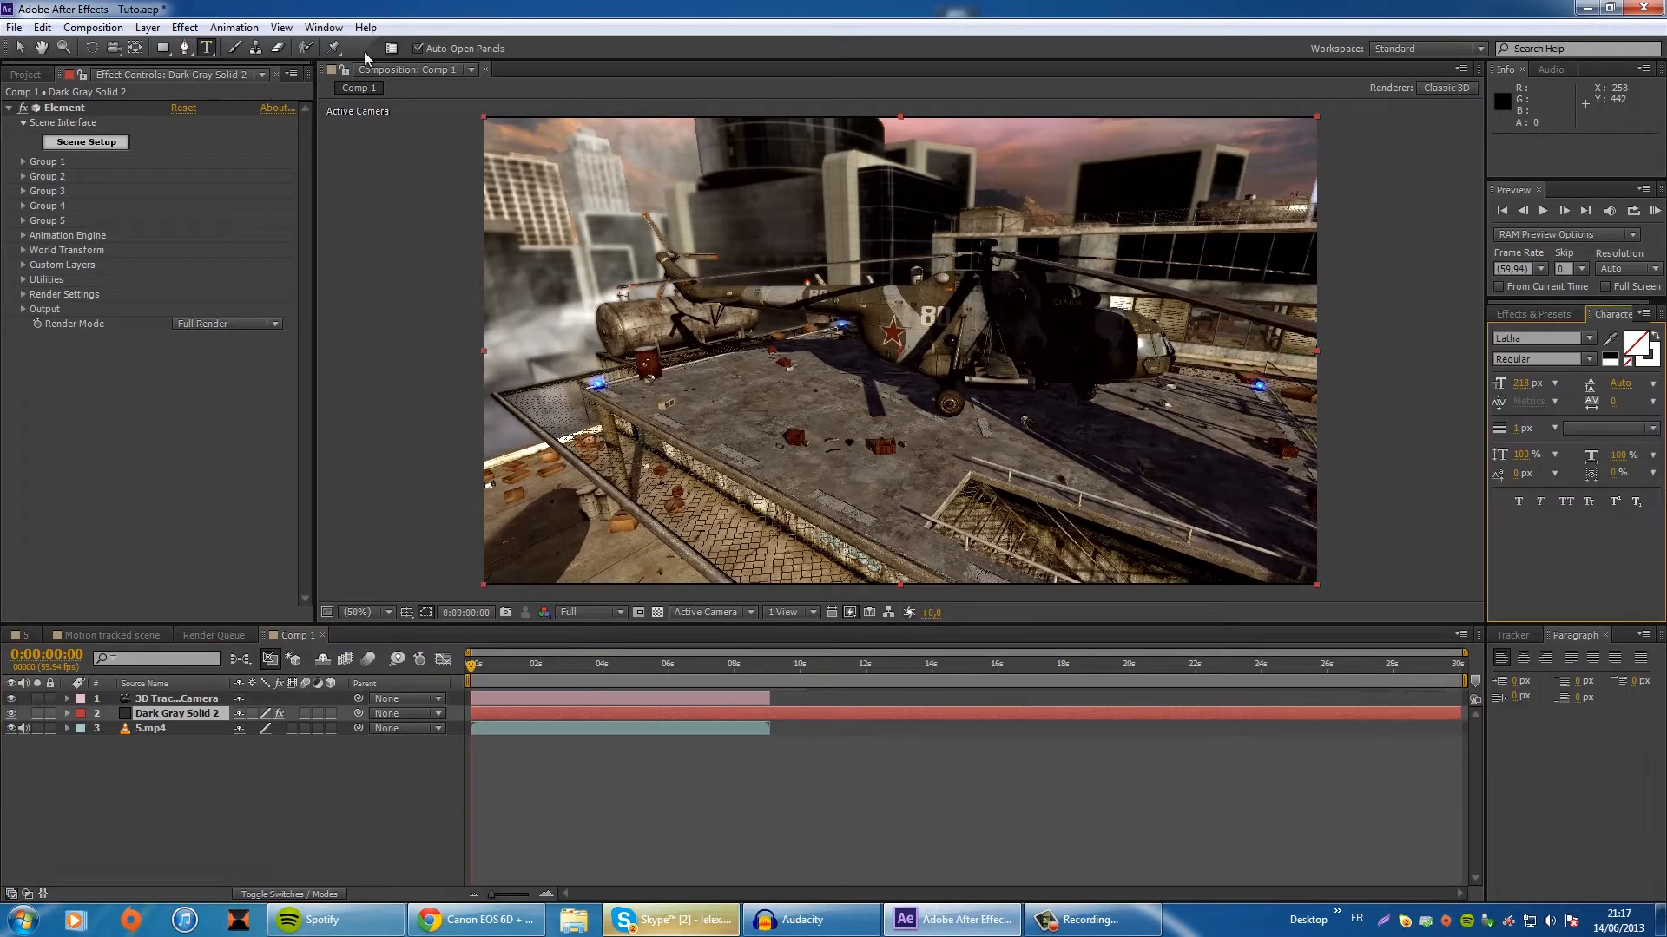
{"action": "left_click", "coordinate": [860, 347]}
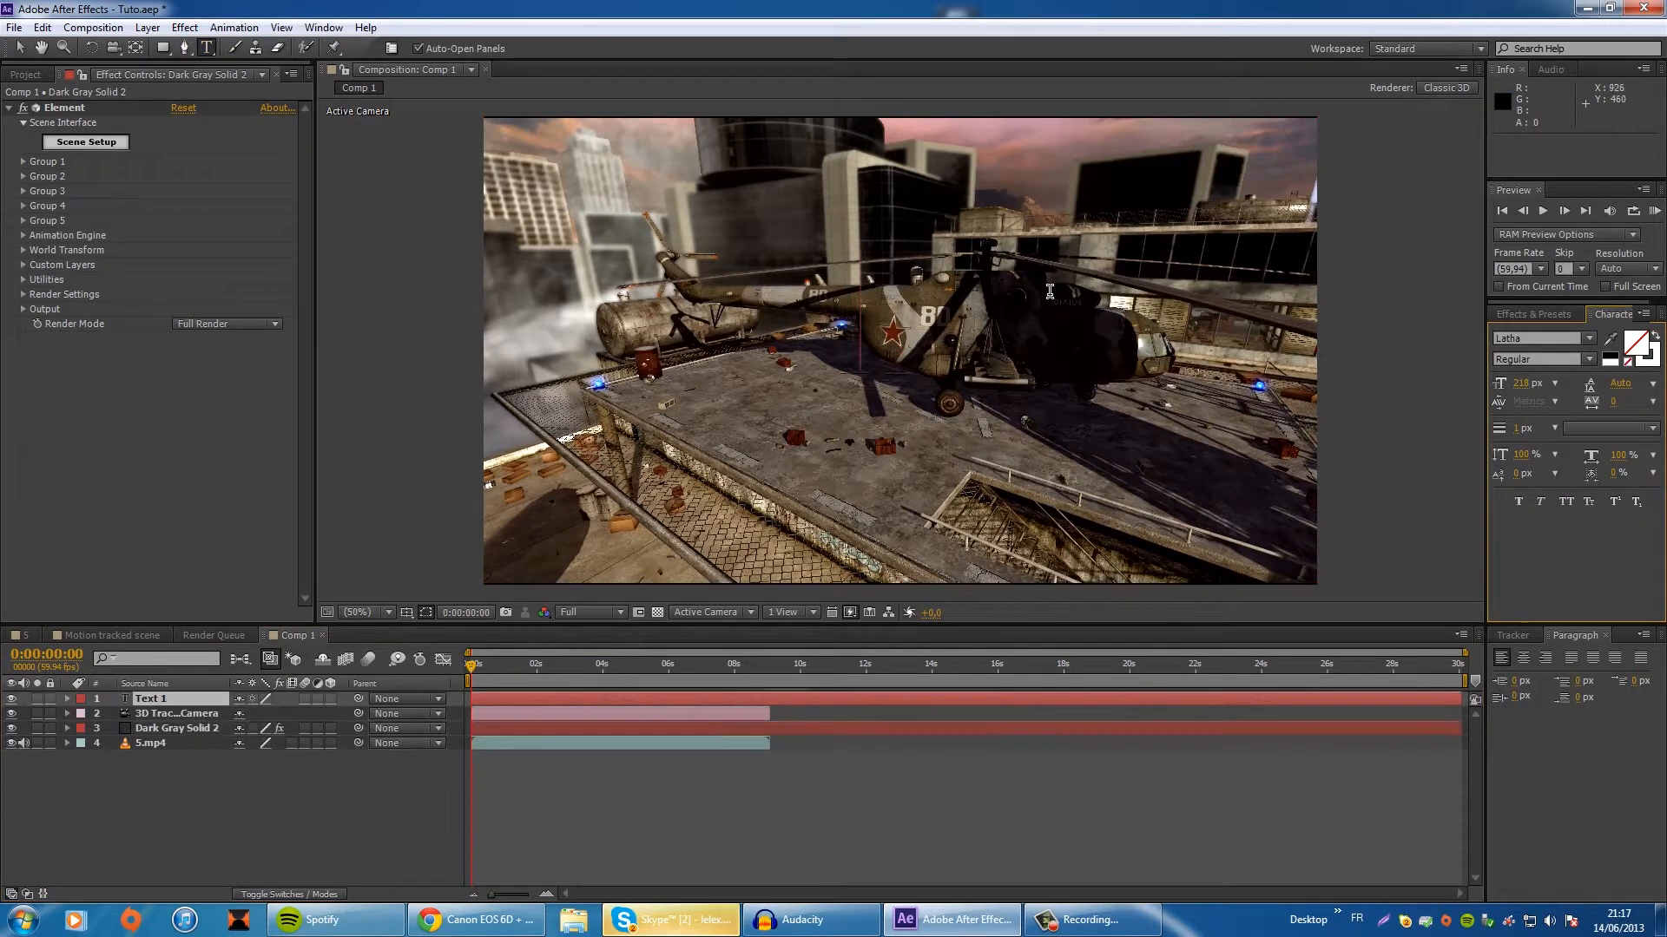
{"action": "type", "text": "T"}
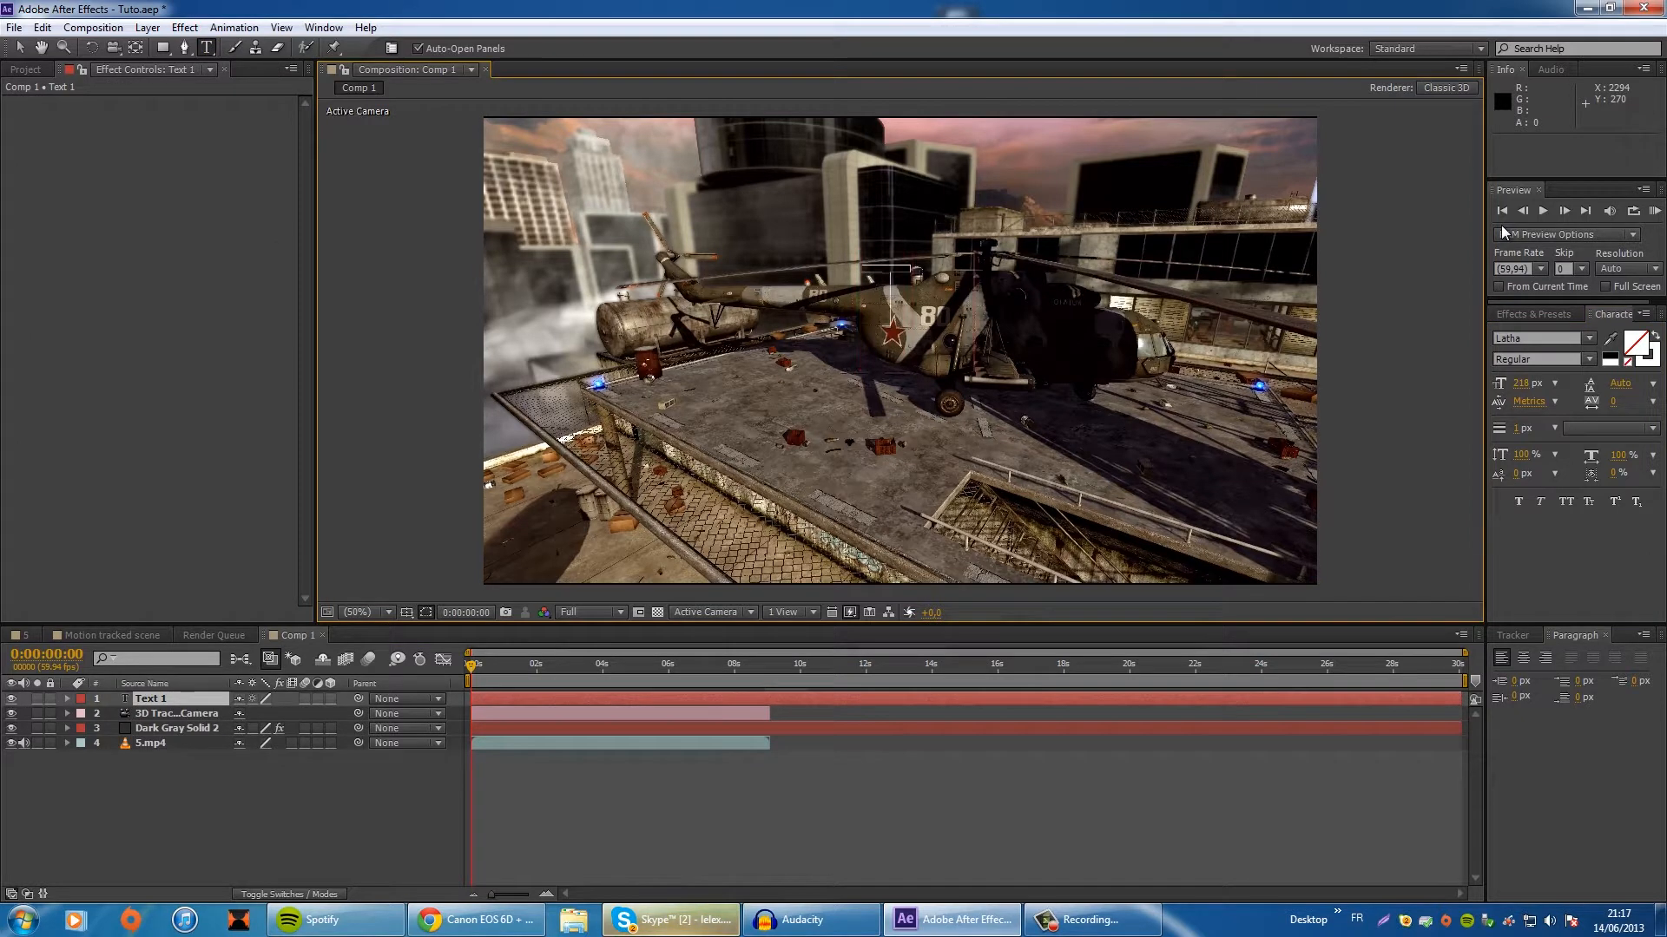
{"action": "type", "text": "UTO"}
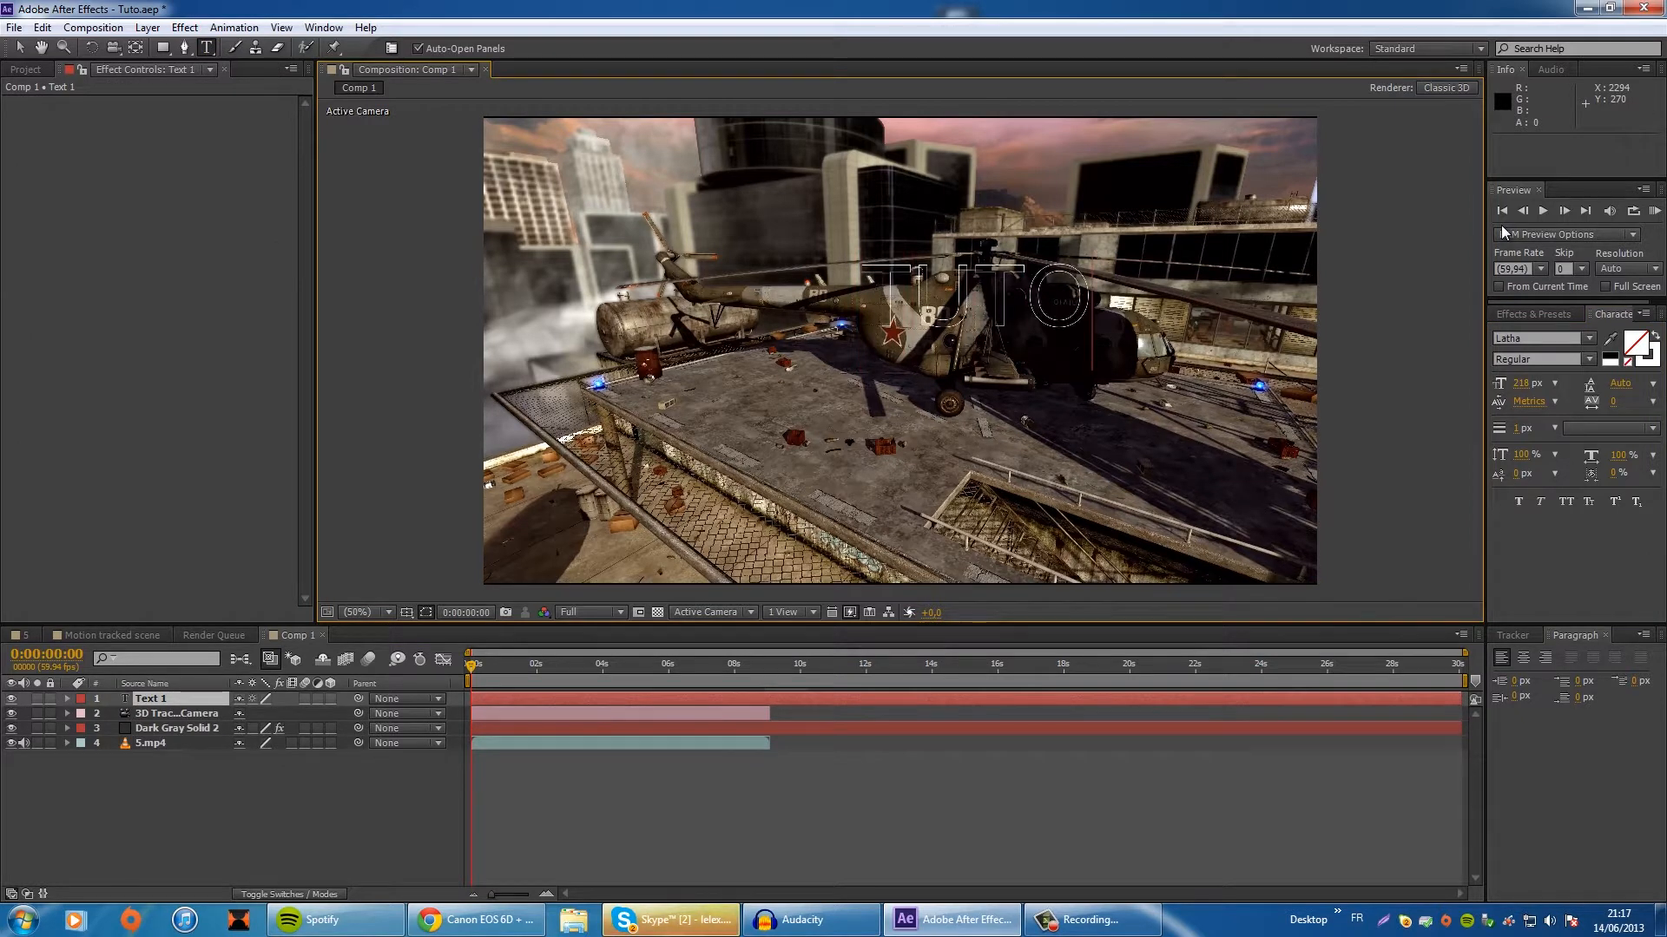
{"action": "left_click", "coordinate": [19, 47]}
{"action": "left_click_drag", "start_coordinate": [993, 313], "coordinate": [890, 372]}
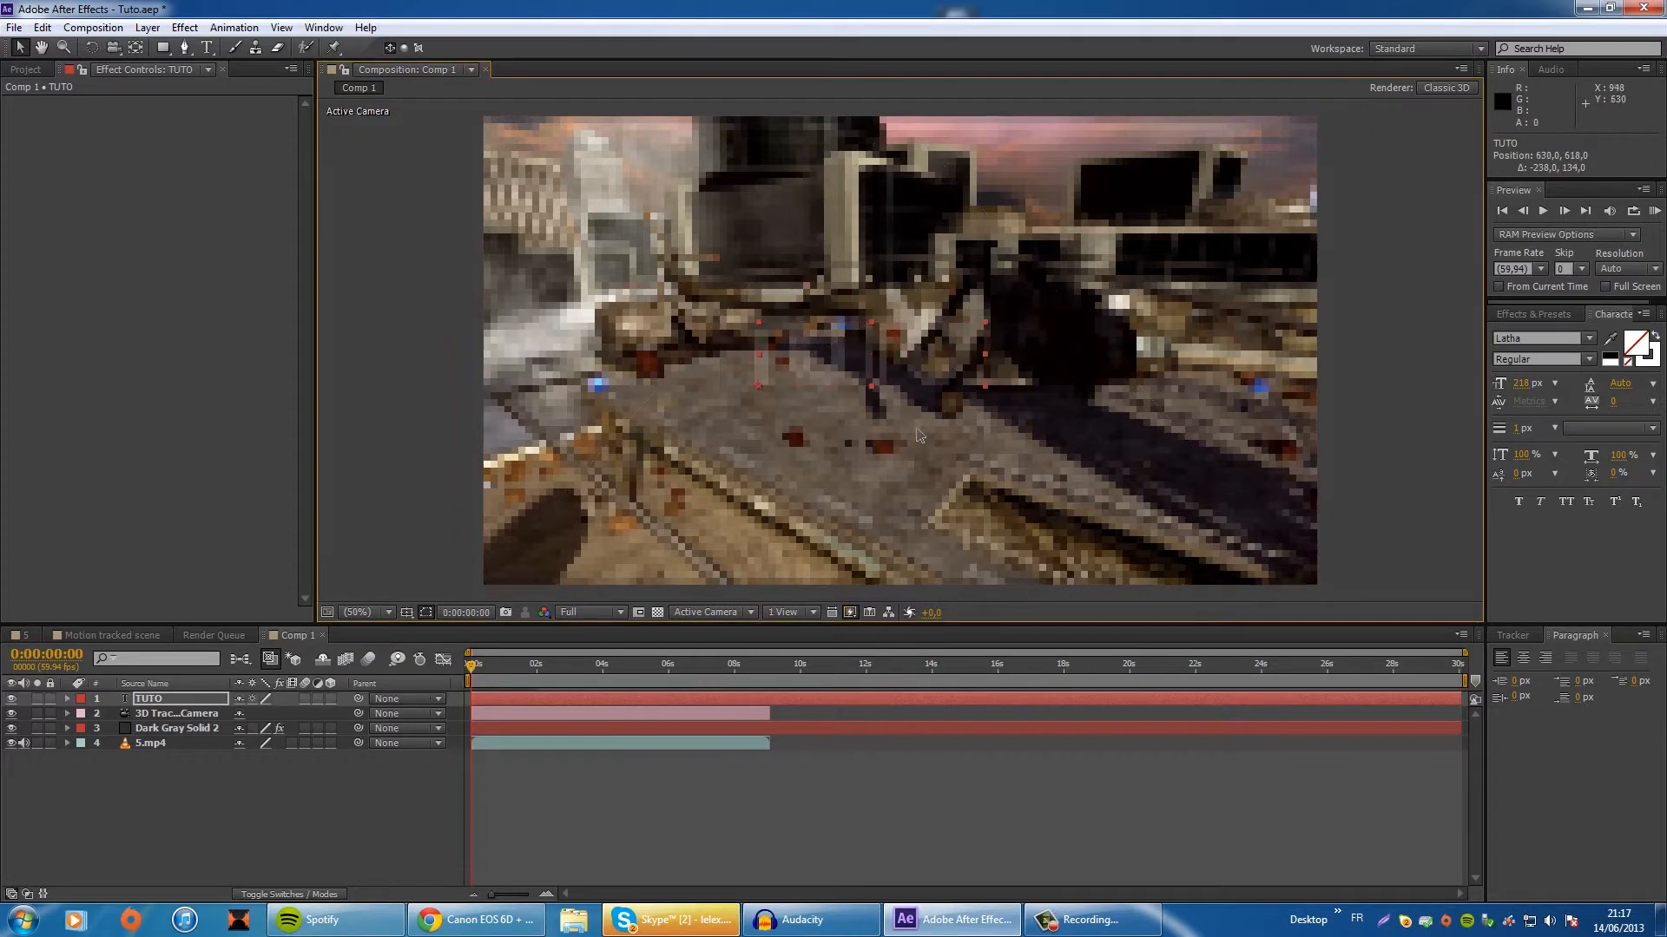
Step: Hide the TUTO text layer and assign it as Path Layer 1 in the solid's Element custom text and masks
{"action": "left_click", "coordinate": [12, 699]}
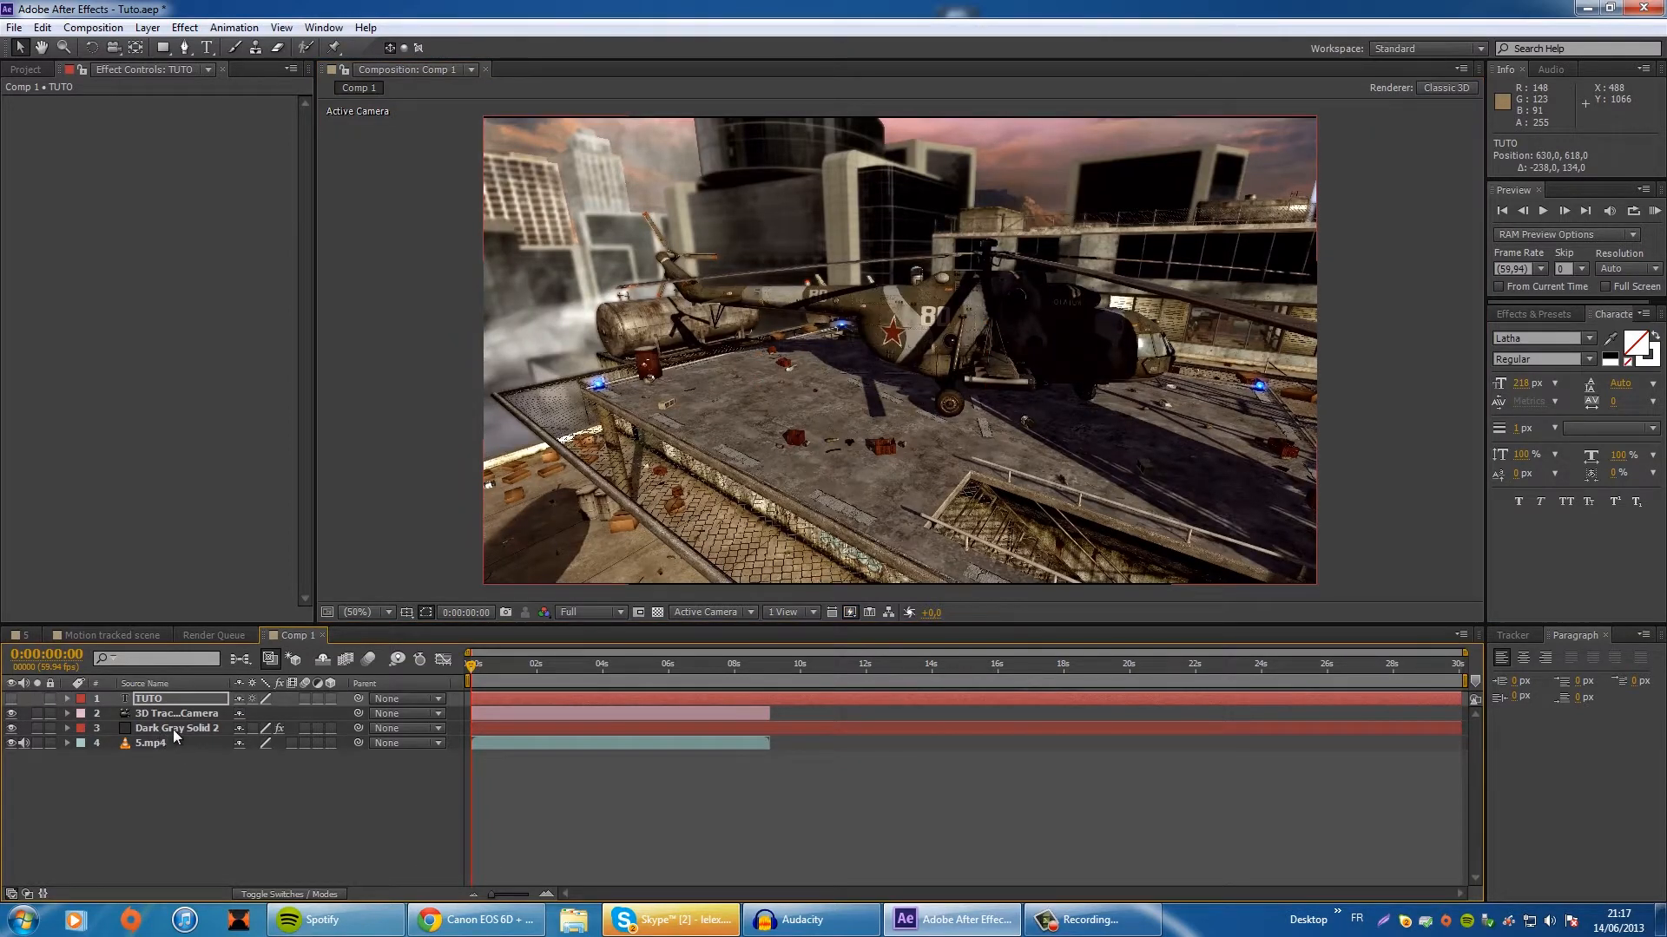
{"action": "left_click", "coordinate": [176, 732]}
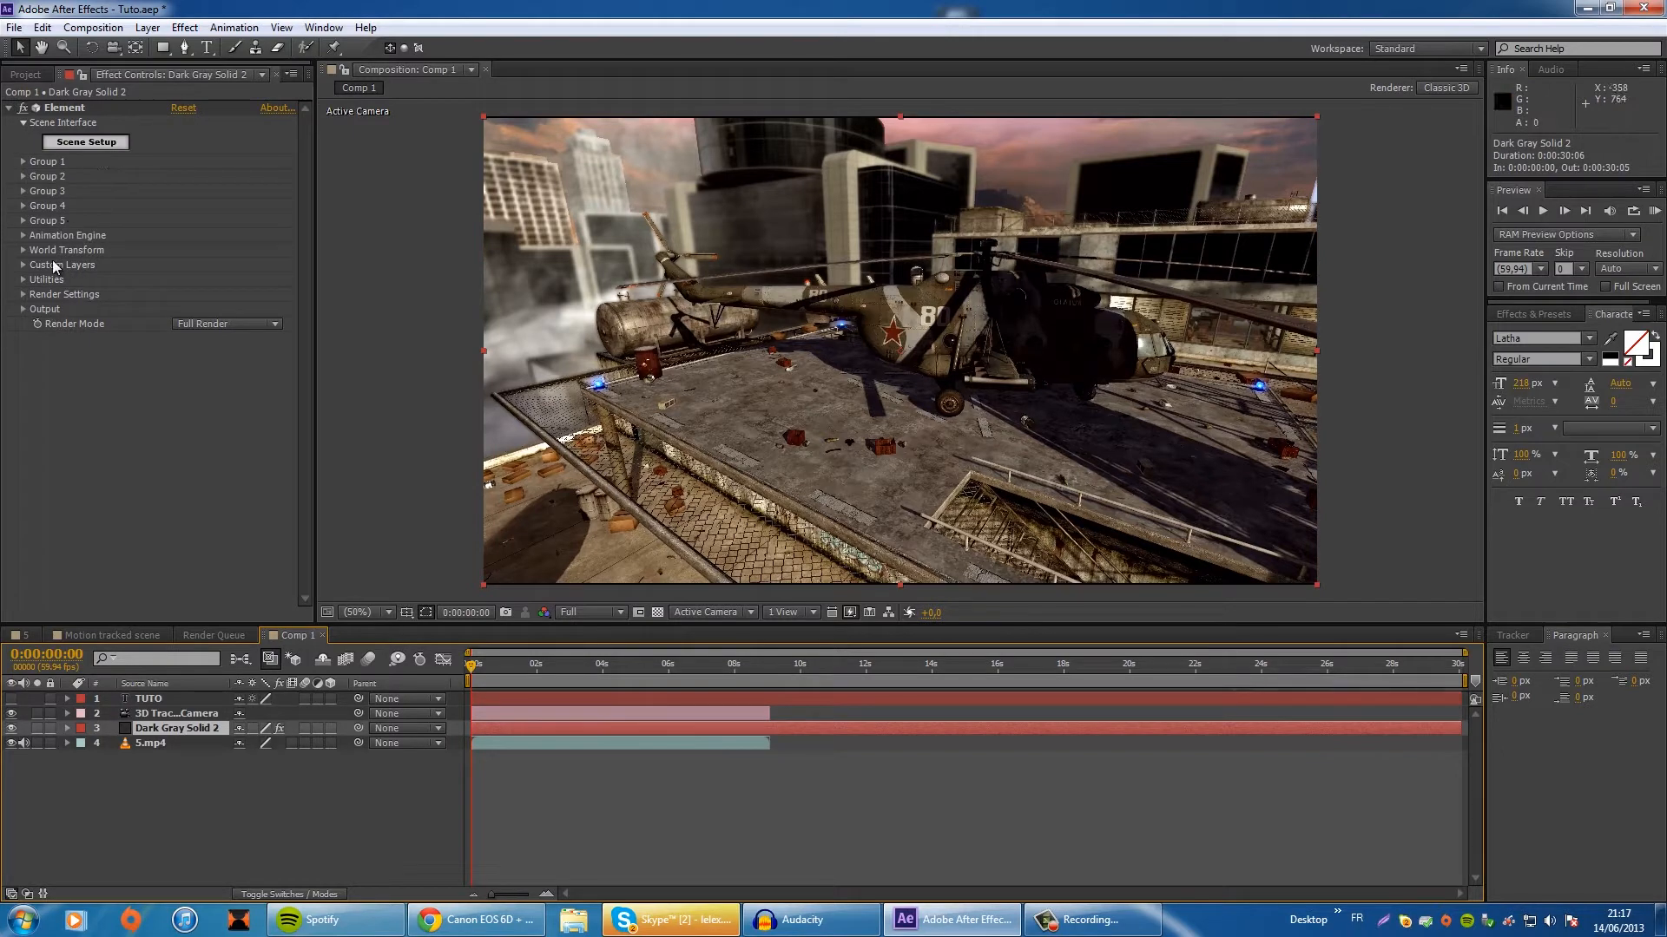
{"action": "left_click", "coordinate": [23, 265]}
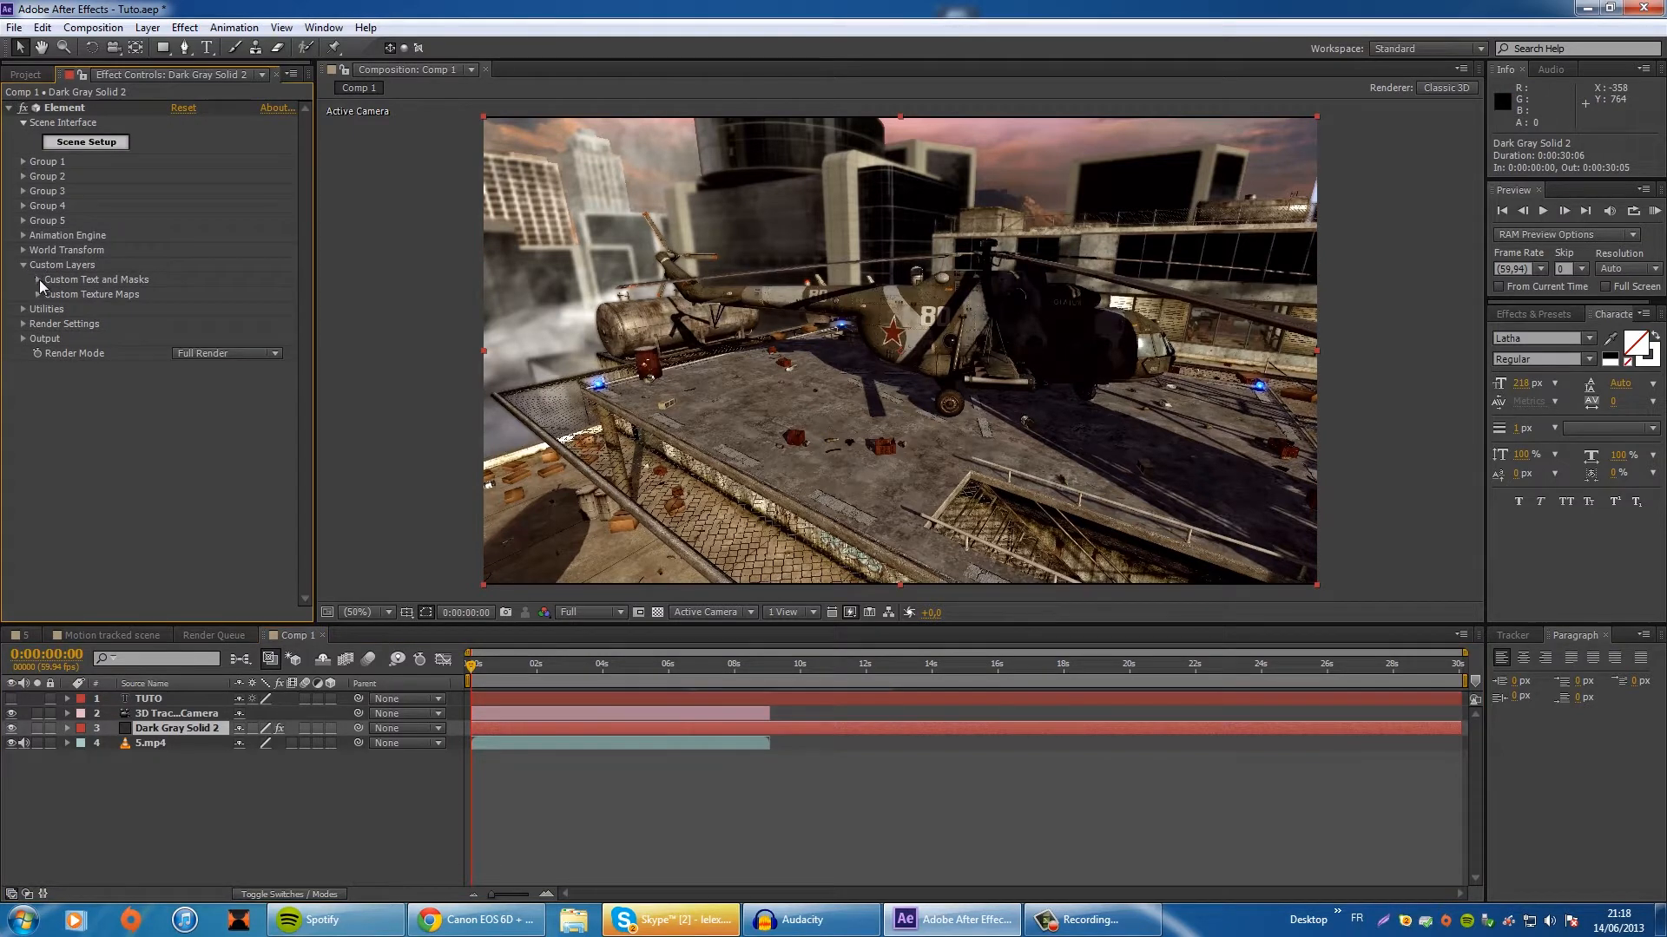
{"action": "left_click", "coordinate": [38, 280]}
{"action": "left_click", "coordinate": [217, 293]}
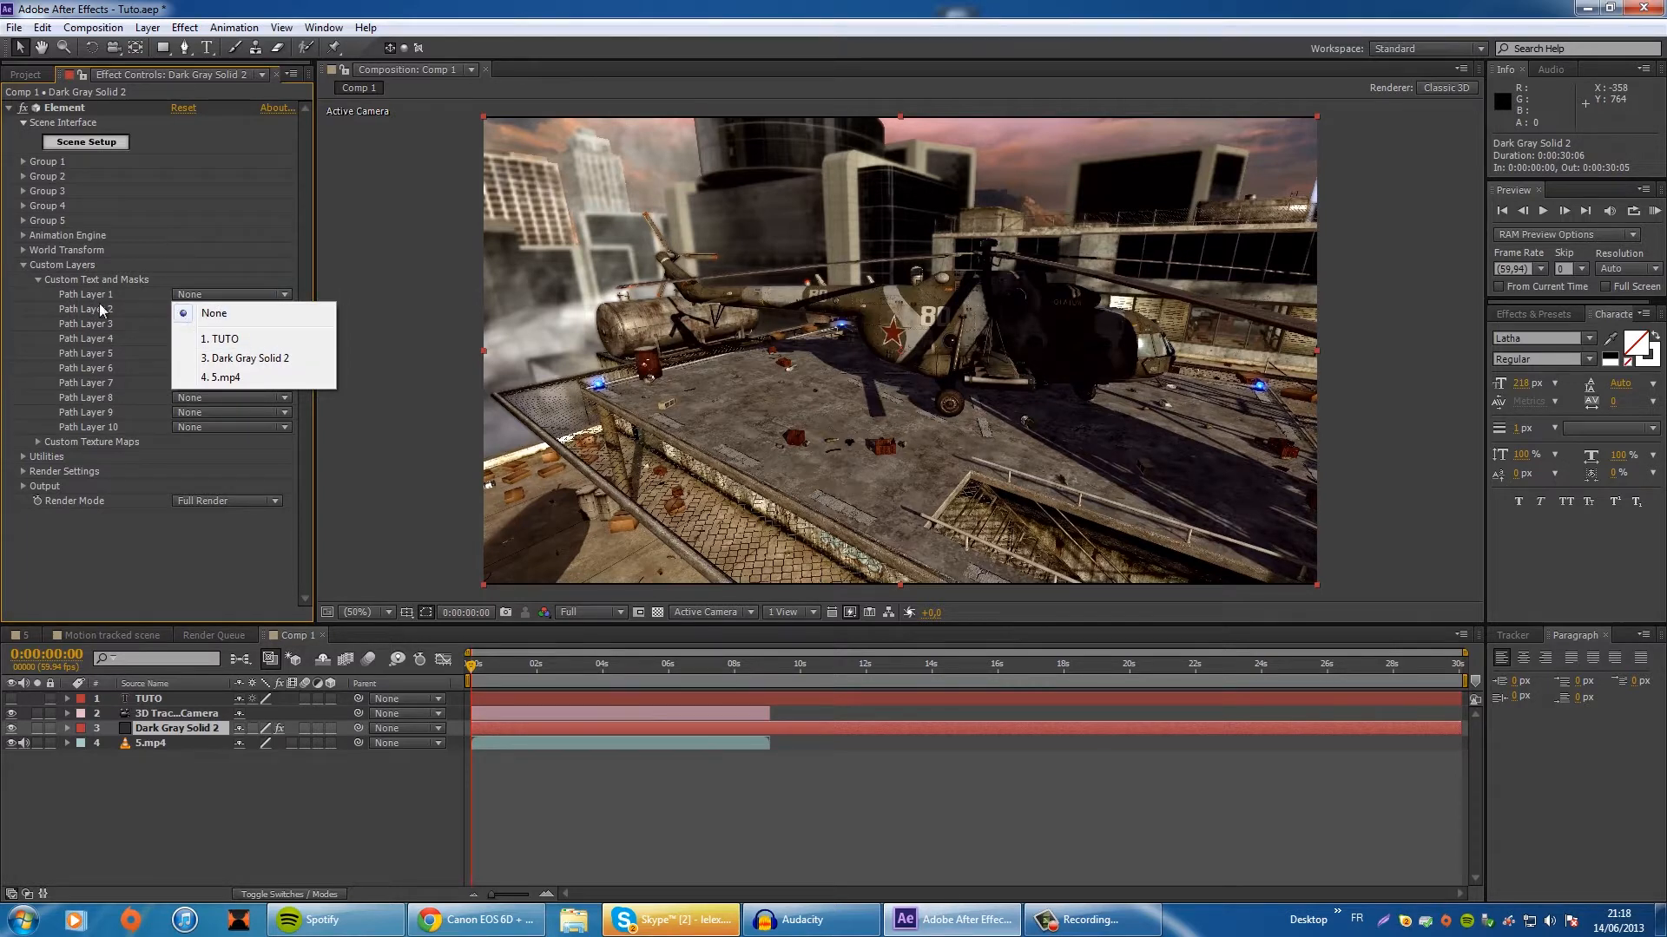
{"action": "left_click", "coordinate": [227, 339]}
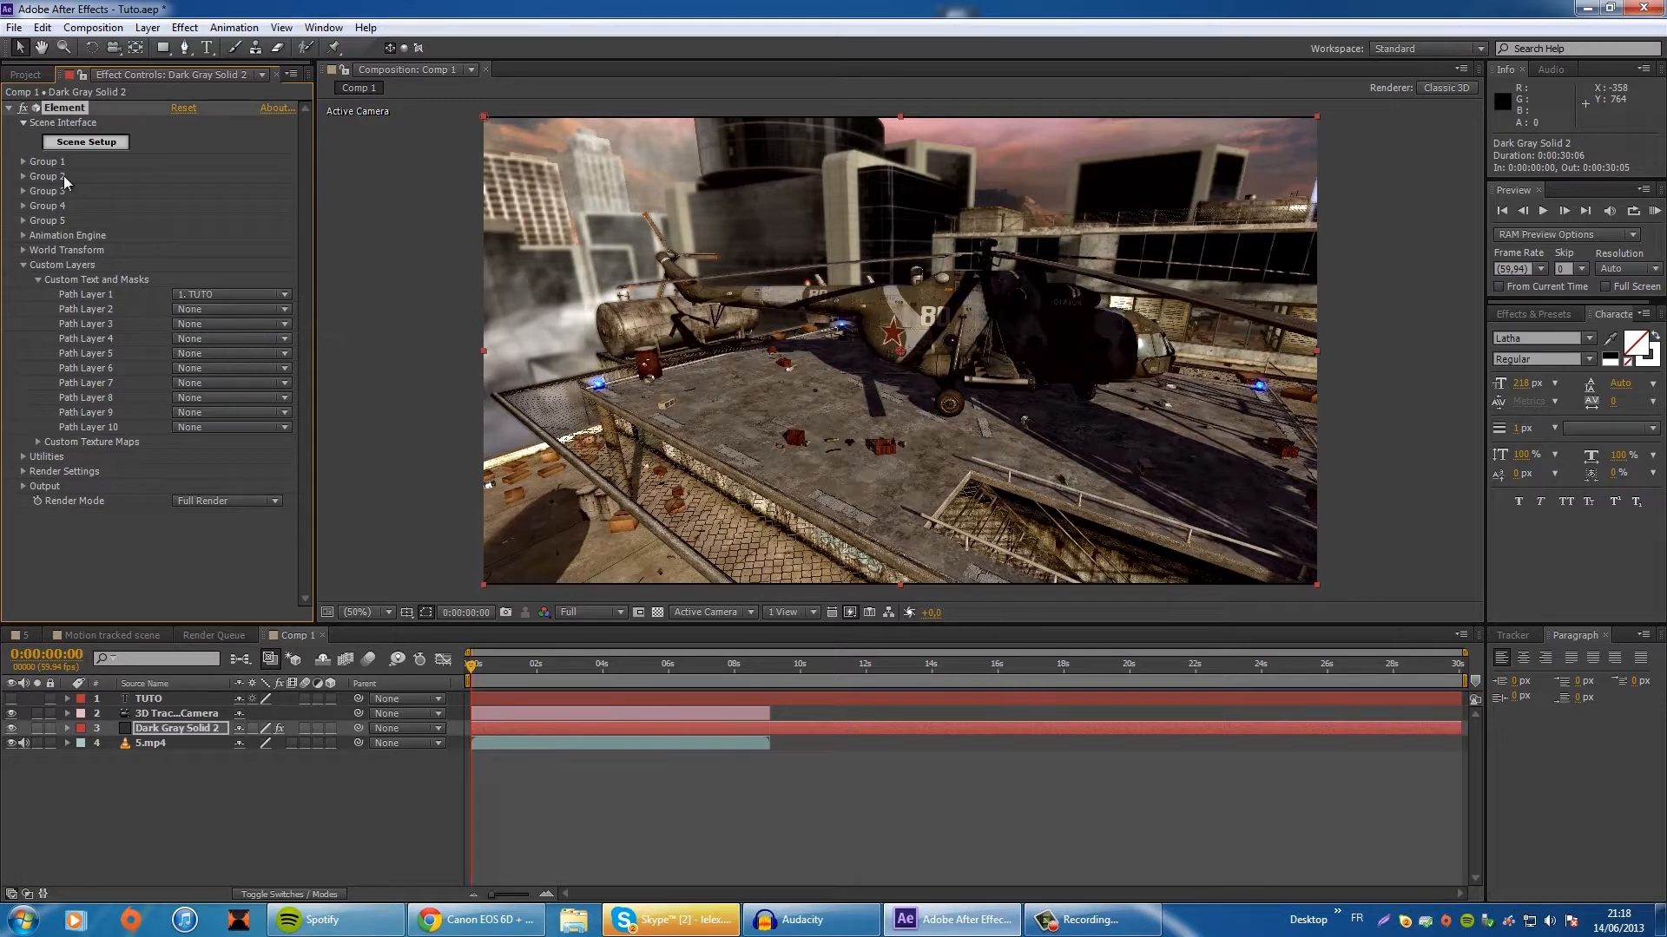
Step: Extrude the TUTO path into a 3D model in Element's Scene Setup and rotate the preview to view its depth
{"action": "left_click", "coordinate": [64, 146]}
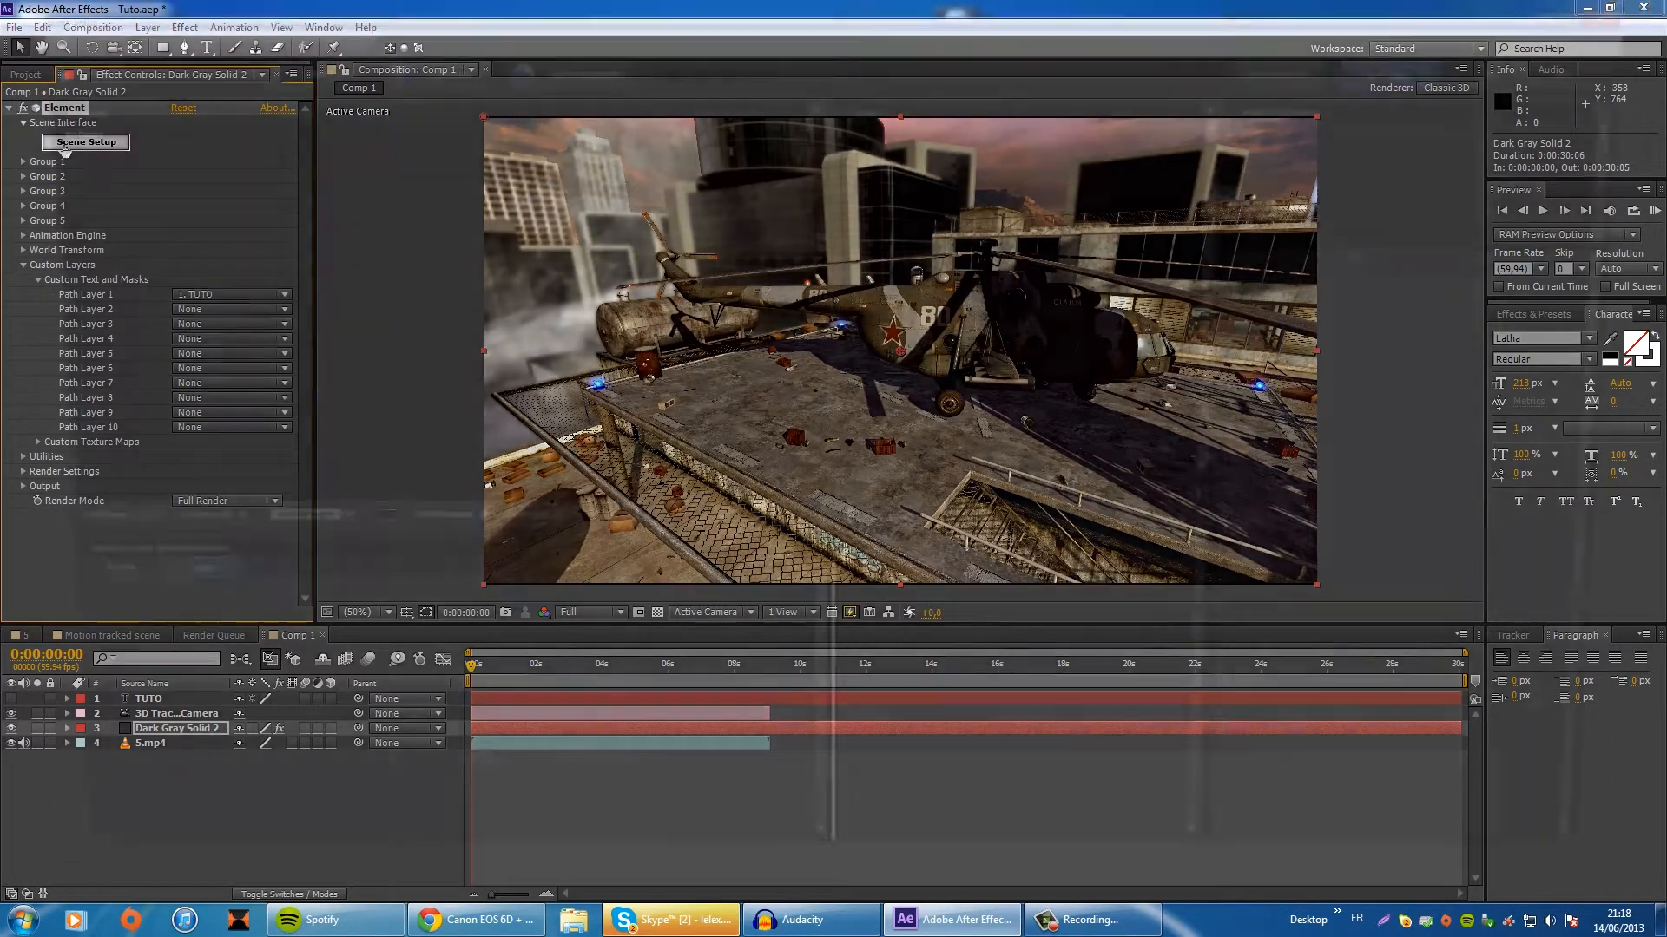
{"action": "left_click", "coordinate": [419, 65]}
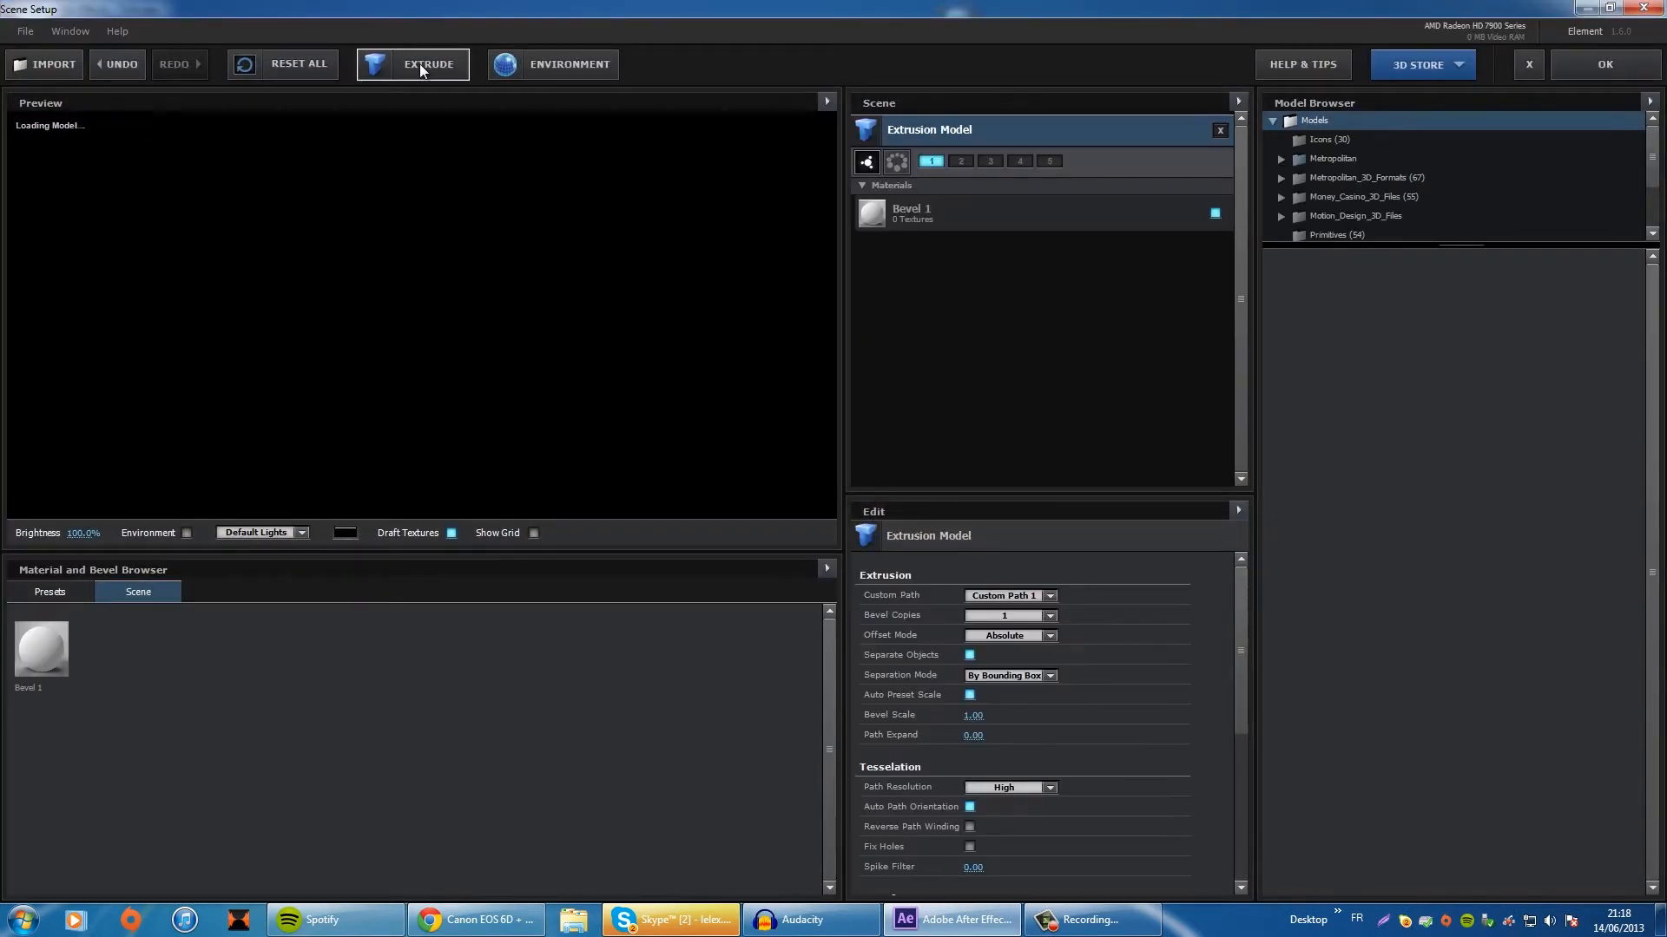
{"action": "left_click_drag", "start_coordinate": [422, 243], "coordinate": [467, 227]}
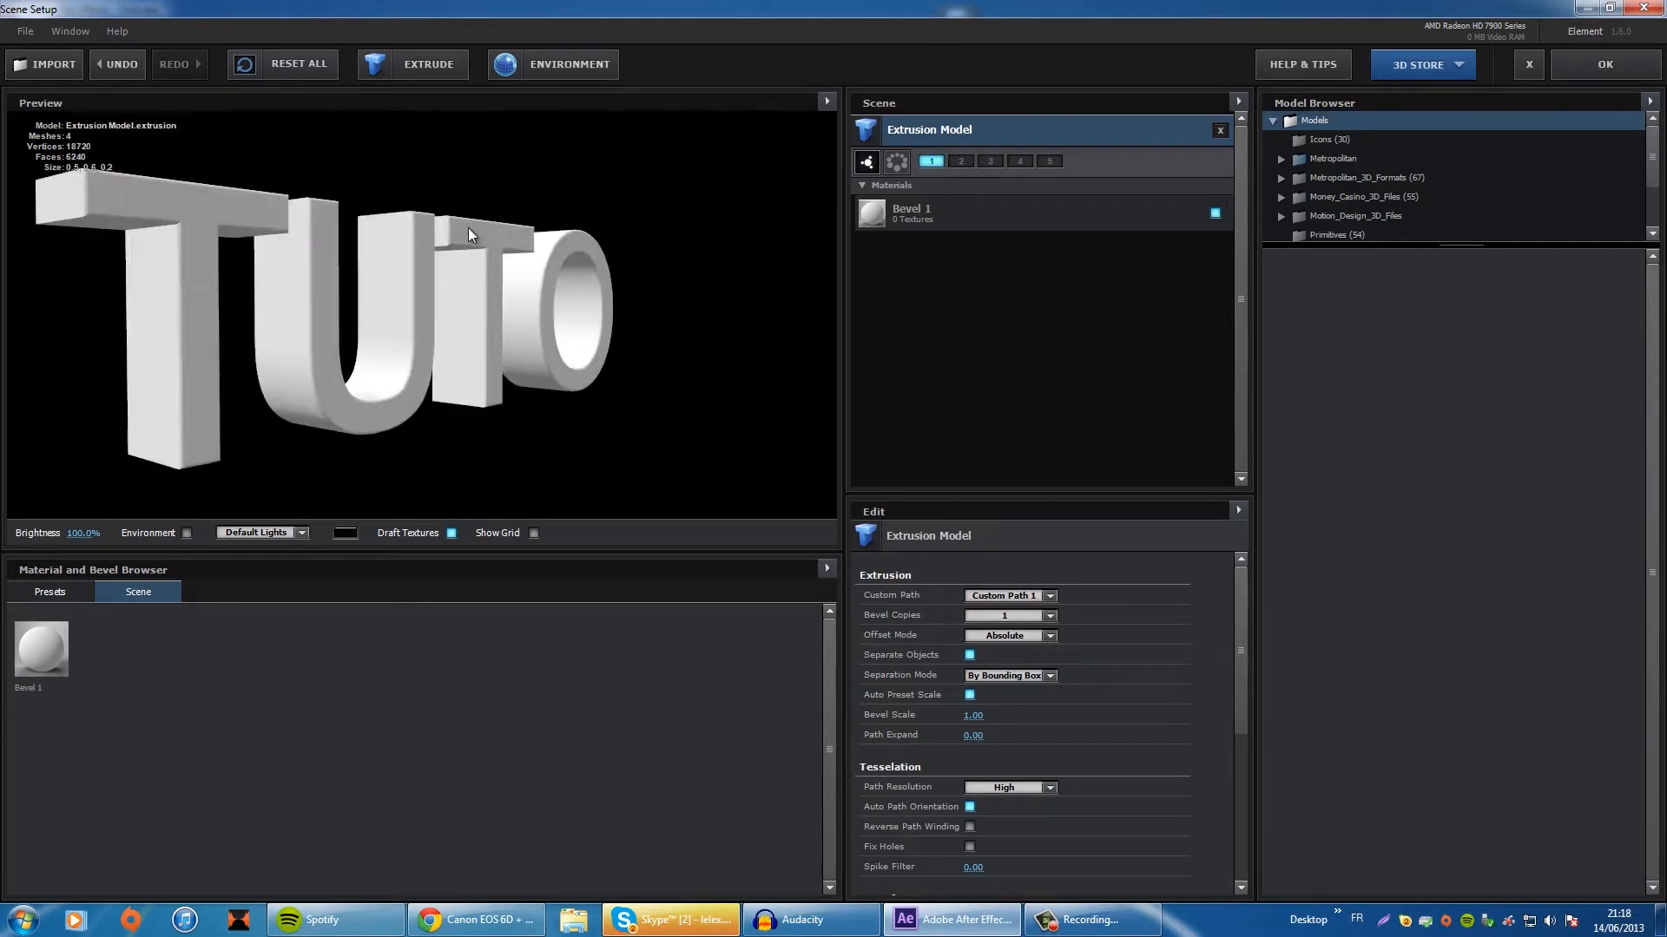
Step: Try several bevel presets on the extruded TUTO model, including Easy_Read, Gold_Stripes and Century, rotating the preview to compare them
{"action": "left_click", "coordinate": [45, 592]}
{"action": "left_click", "coordinate": [60, 613]}
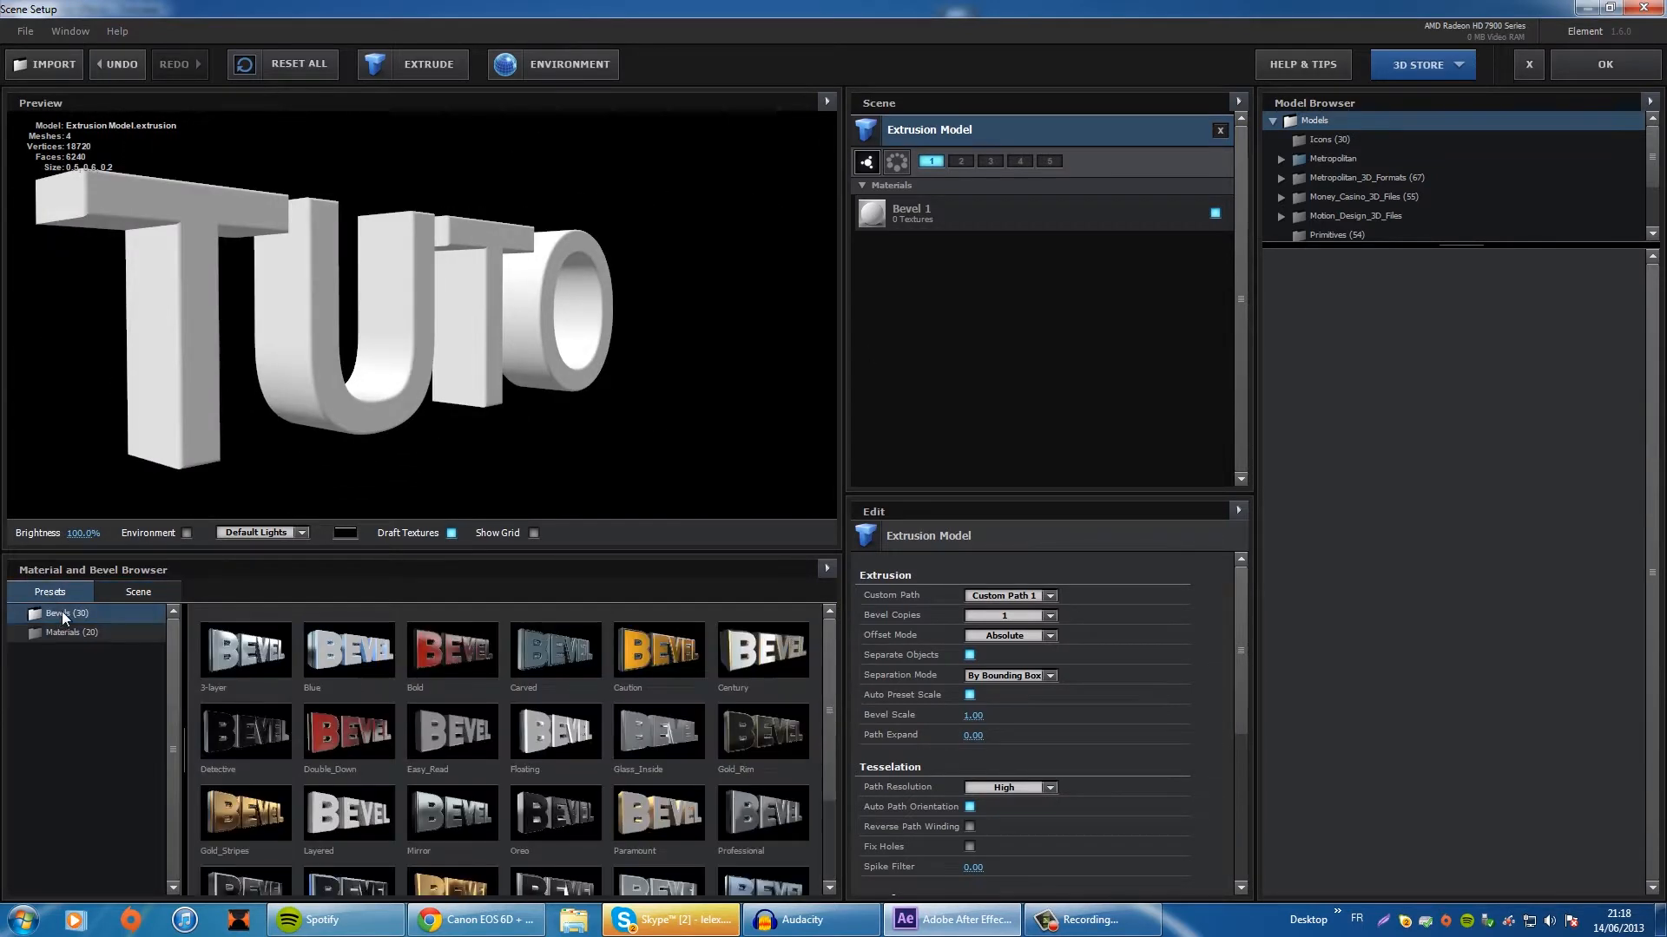
{"action": "left_click", "coordinate": [432, 722]}
{"action": "left_click_drag", "start_coordinate": [455, 273], "coordinate": [283, 359]}
{"action": "left_click_drag", "start_coordinate": [658, 649], "coordinate": [365, 417]}
{"action": "left_click", "coordinate": [251, 817]}
{"action": "left_click", "coordinate": [753, 657]}
{"action": "left_click_drag", "start_coordinate": [513, 372], "coordinate": [599, 382]}
Step: Compare the Professional, Round and Racing bevels on the TUTO model and settle on the Pro_Black preset
{"action": "scroll", "coordinate": [650, 737], "scroll_direction": "down", "scroll_amount": 3}
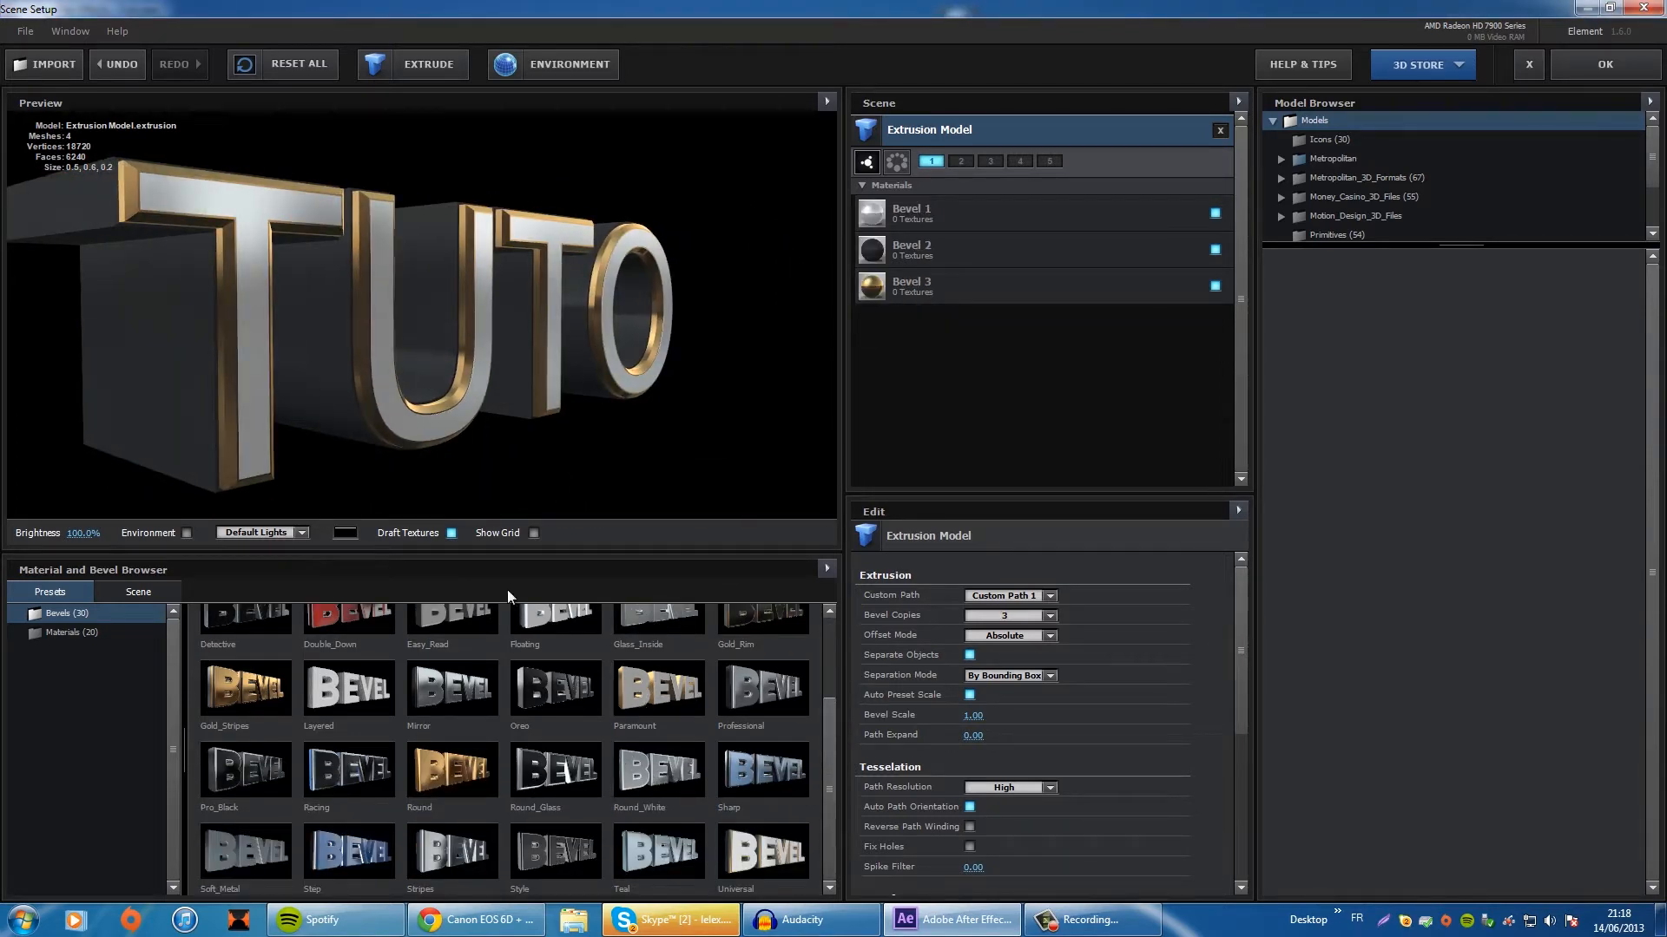
{"action": "left_click", "coordinate": [773, 702]}
{"action": "left_click", "coordinate": [413, 748]}
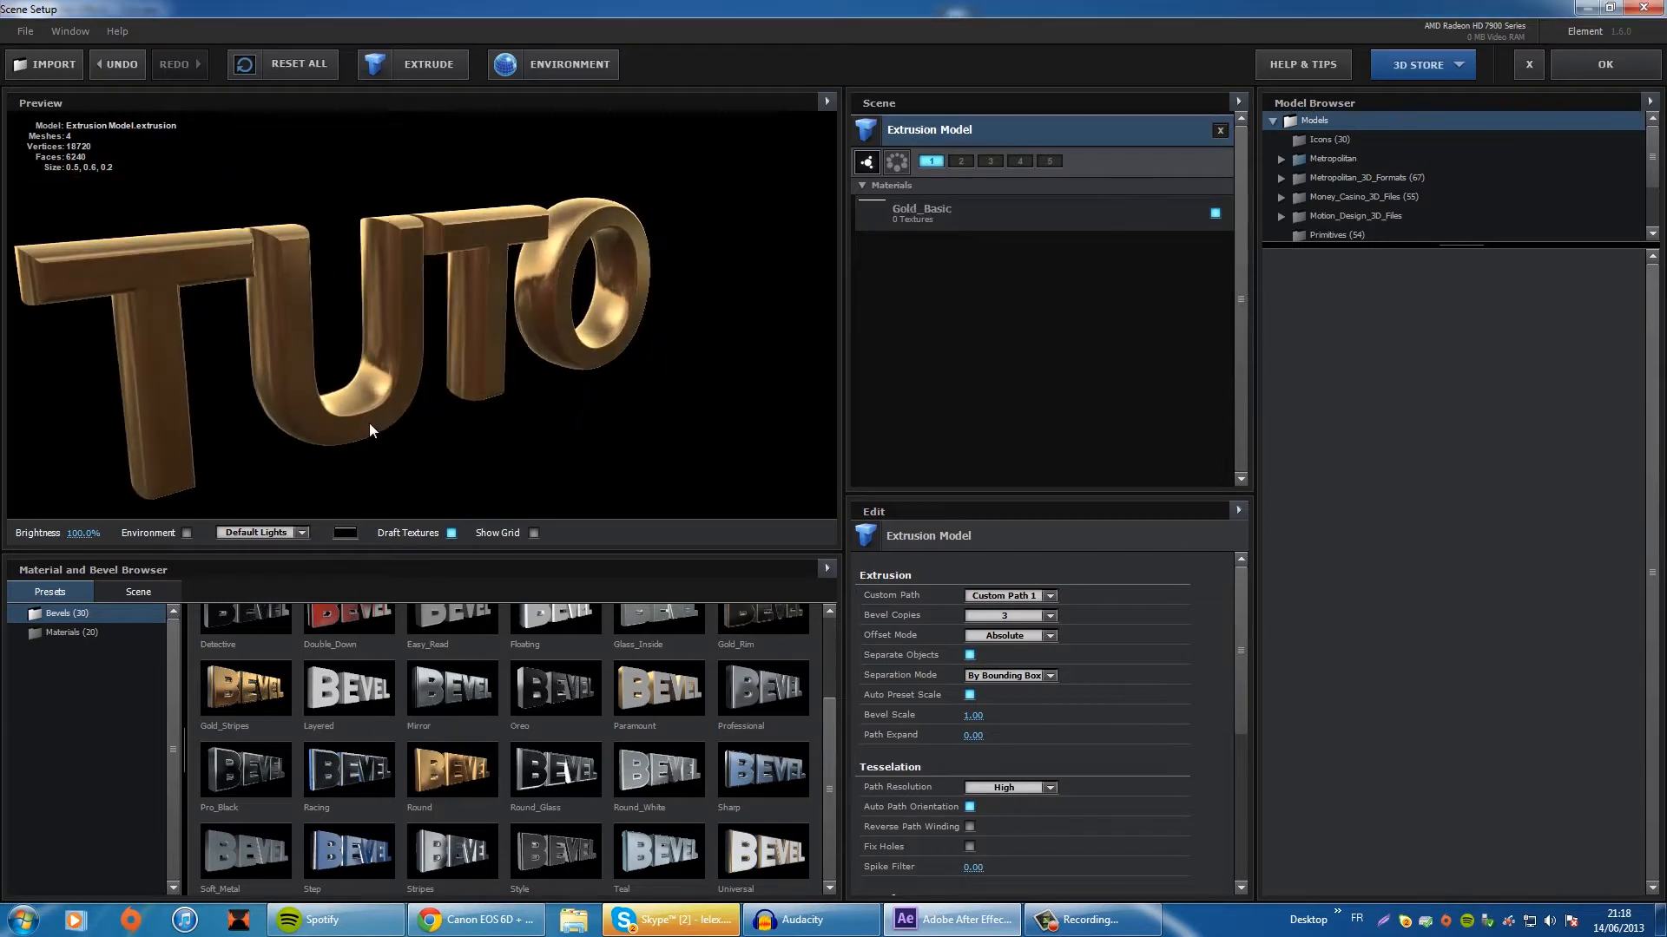
{"action": "left_click", "coordinate": [354, 766]}
{"action": "left_click_drag", "start_coordinate": [398, 351], "coordinate": [521, 339]}
{"action": "left_click", "coordinate": [233, 774]}
{"action": "left_click_drag", "start_coordinate": [387, 354], "coordinate": [584, 101]}
Step: Set the scene environment to Studio_blurred, show it in the preview, and accept the Scene Setup
{"action": "left_click", "coordinate": [533, 64]}
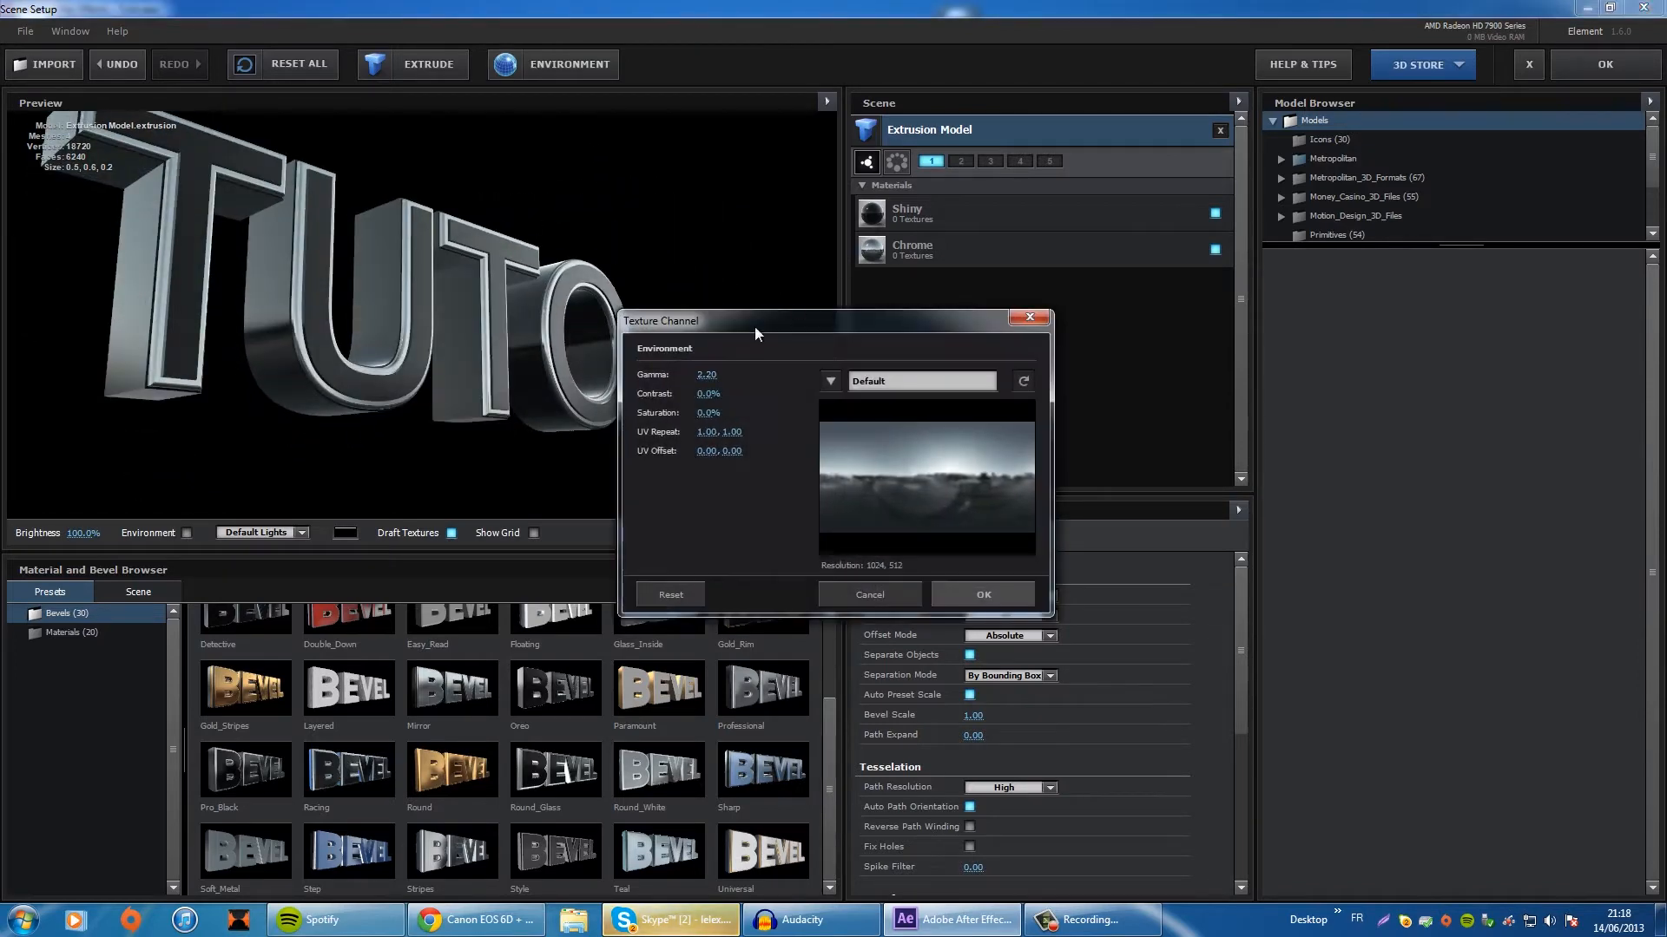
{"action": "left_click", "coordinate": [920, 382]}
{"action": "left_click", "coordinate": [904, 540]}
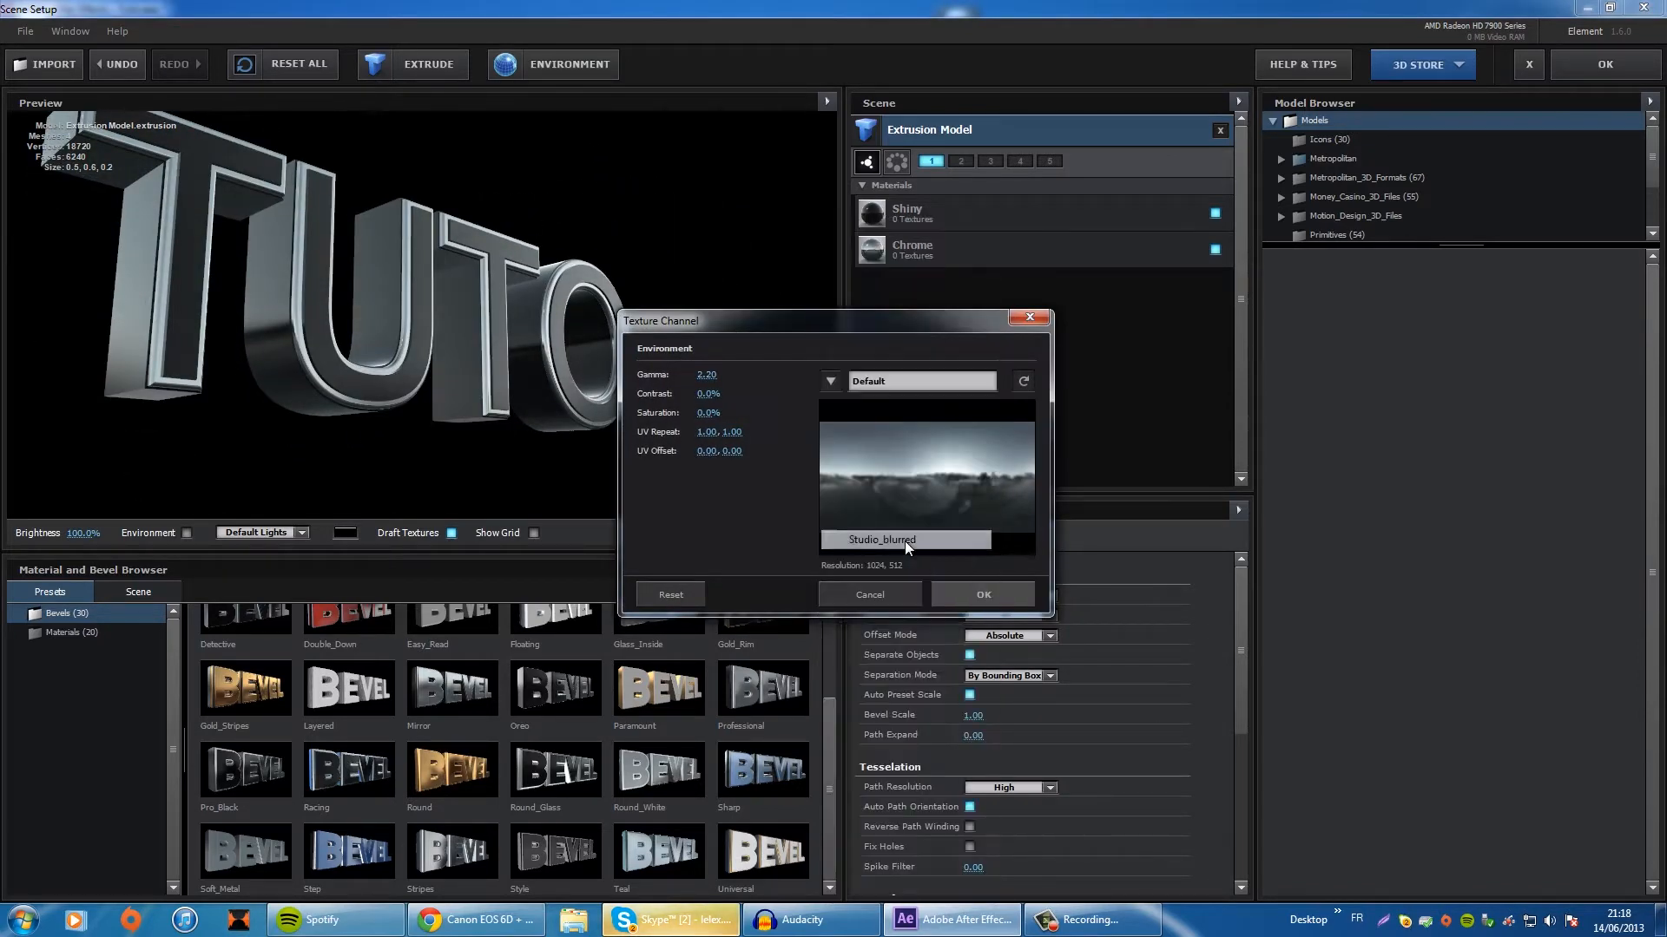
{"action": "left_click", "coordinate": [972, 597]}
{"action": "left_click_drag", "start_coordinate": [573, 347], "coordinate": [408, 473]}
{"action": "left_click", "coordinate": [185, 533]}
{"action": "left_click_drag", "start_coordinate": [201, 493], "coordinate": [368, 524]}
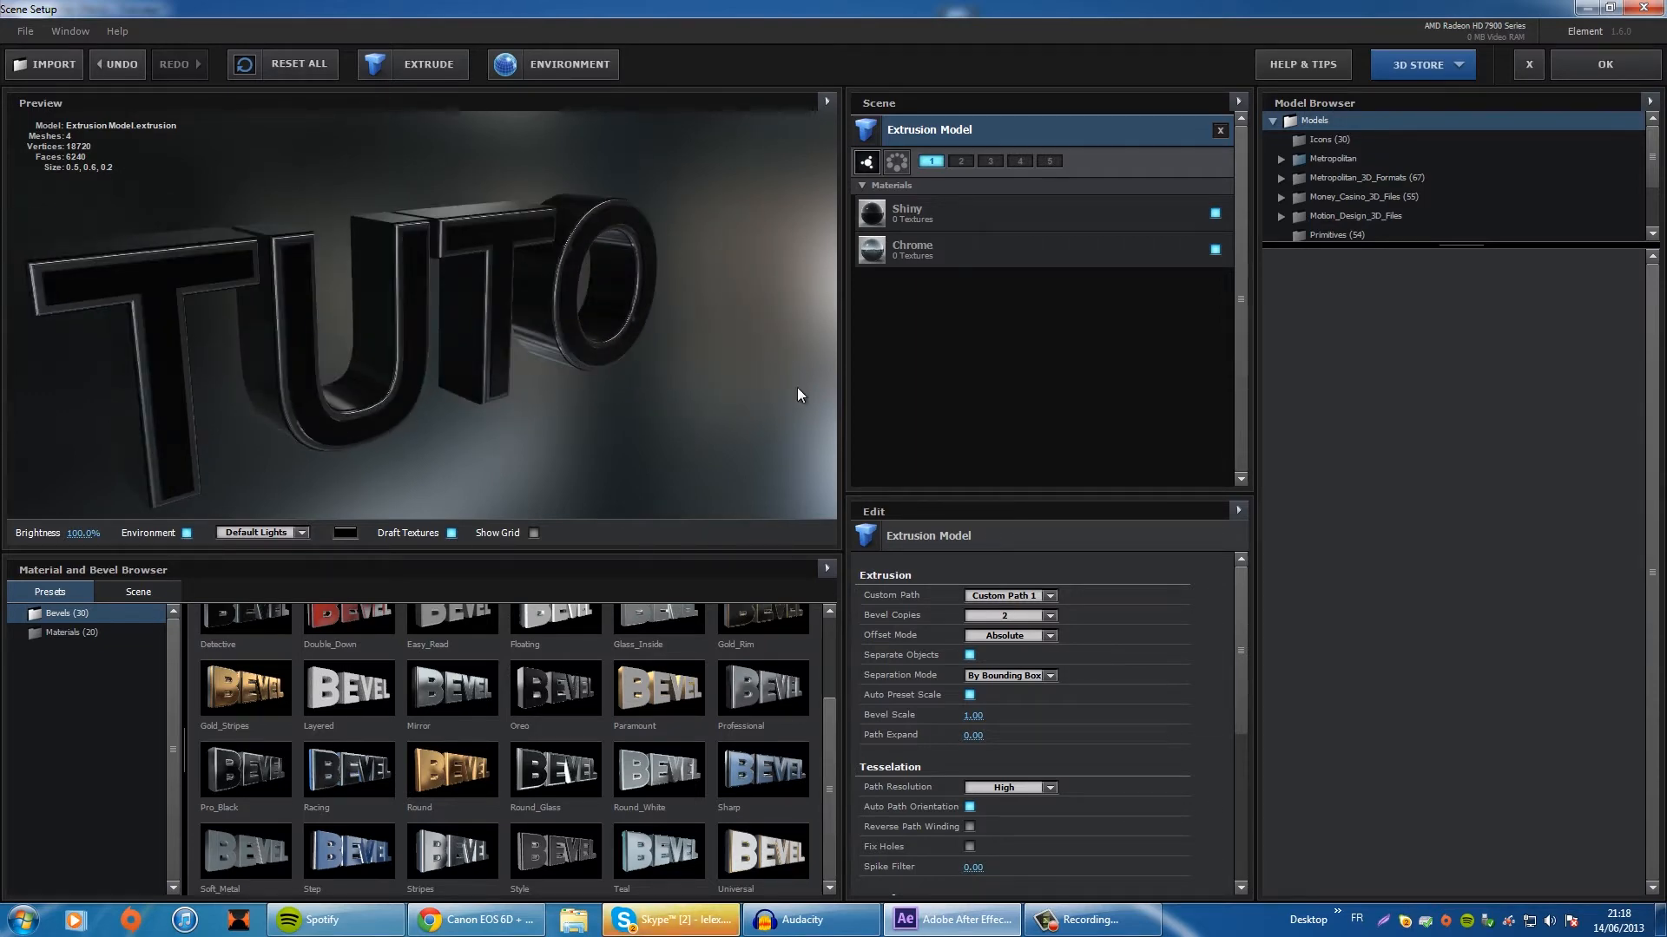
{"action": "left_click", "coordinate": [1603, 59]}
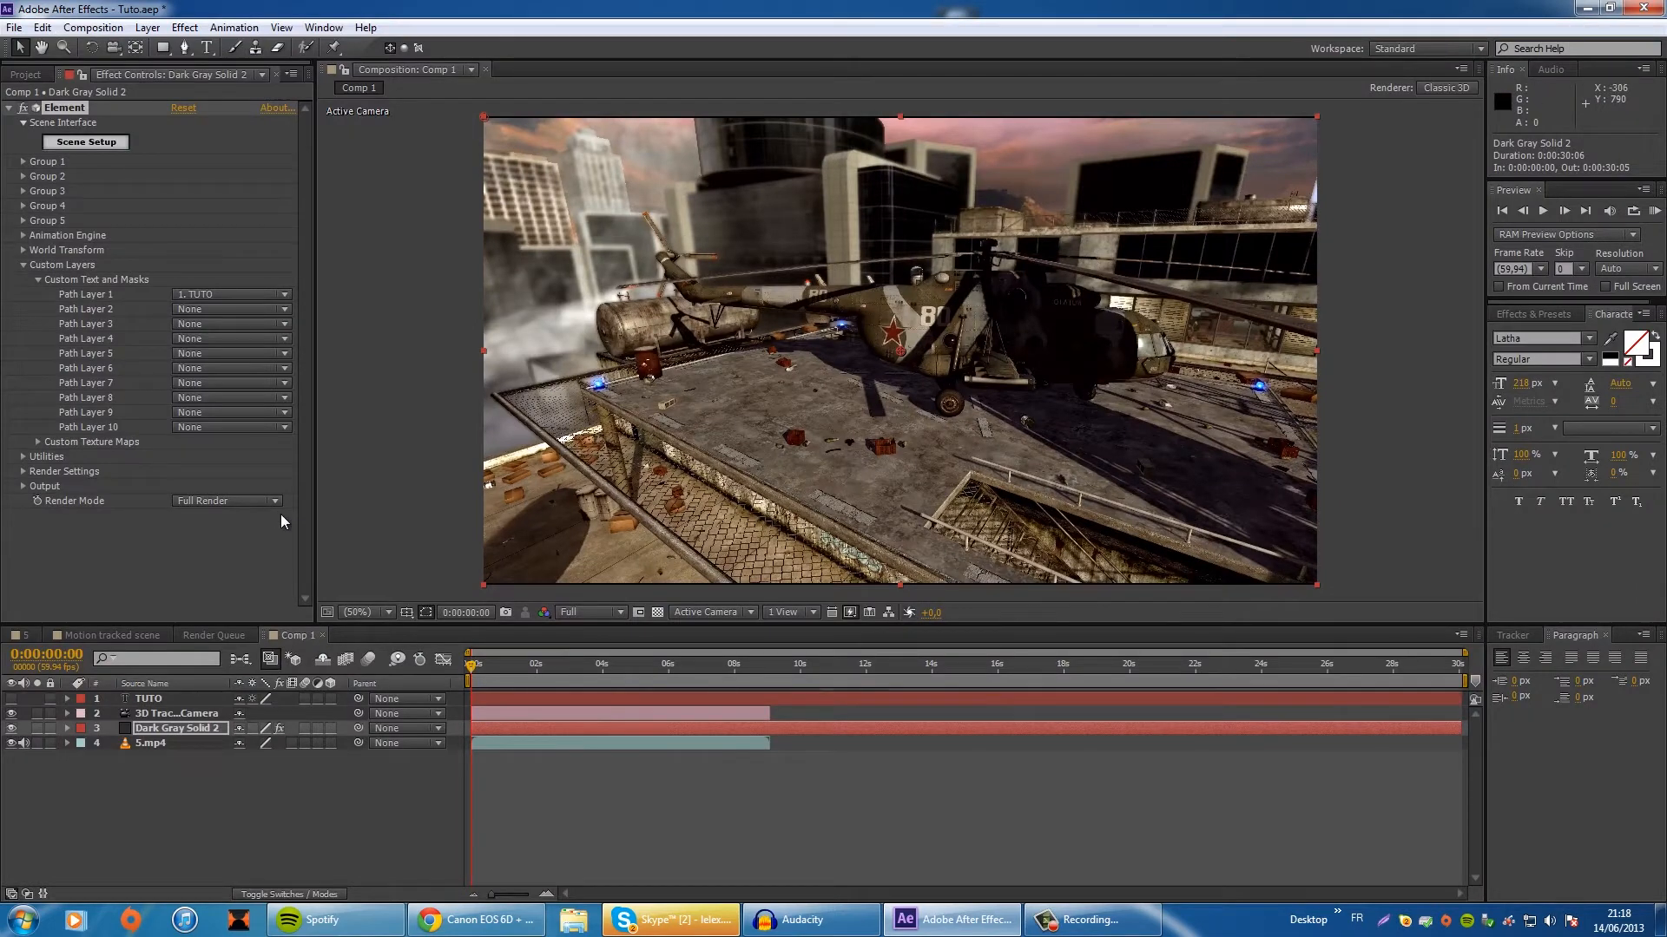
Step: At 0:00:03:15, enlarge the TUTO model by setting Group 1's Particle Size to 17.87
{"action": "left_click", "coordinate": [244, 735]}
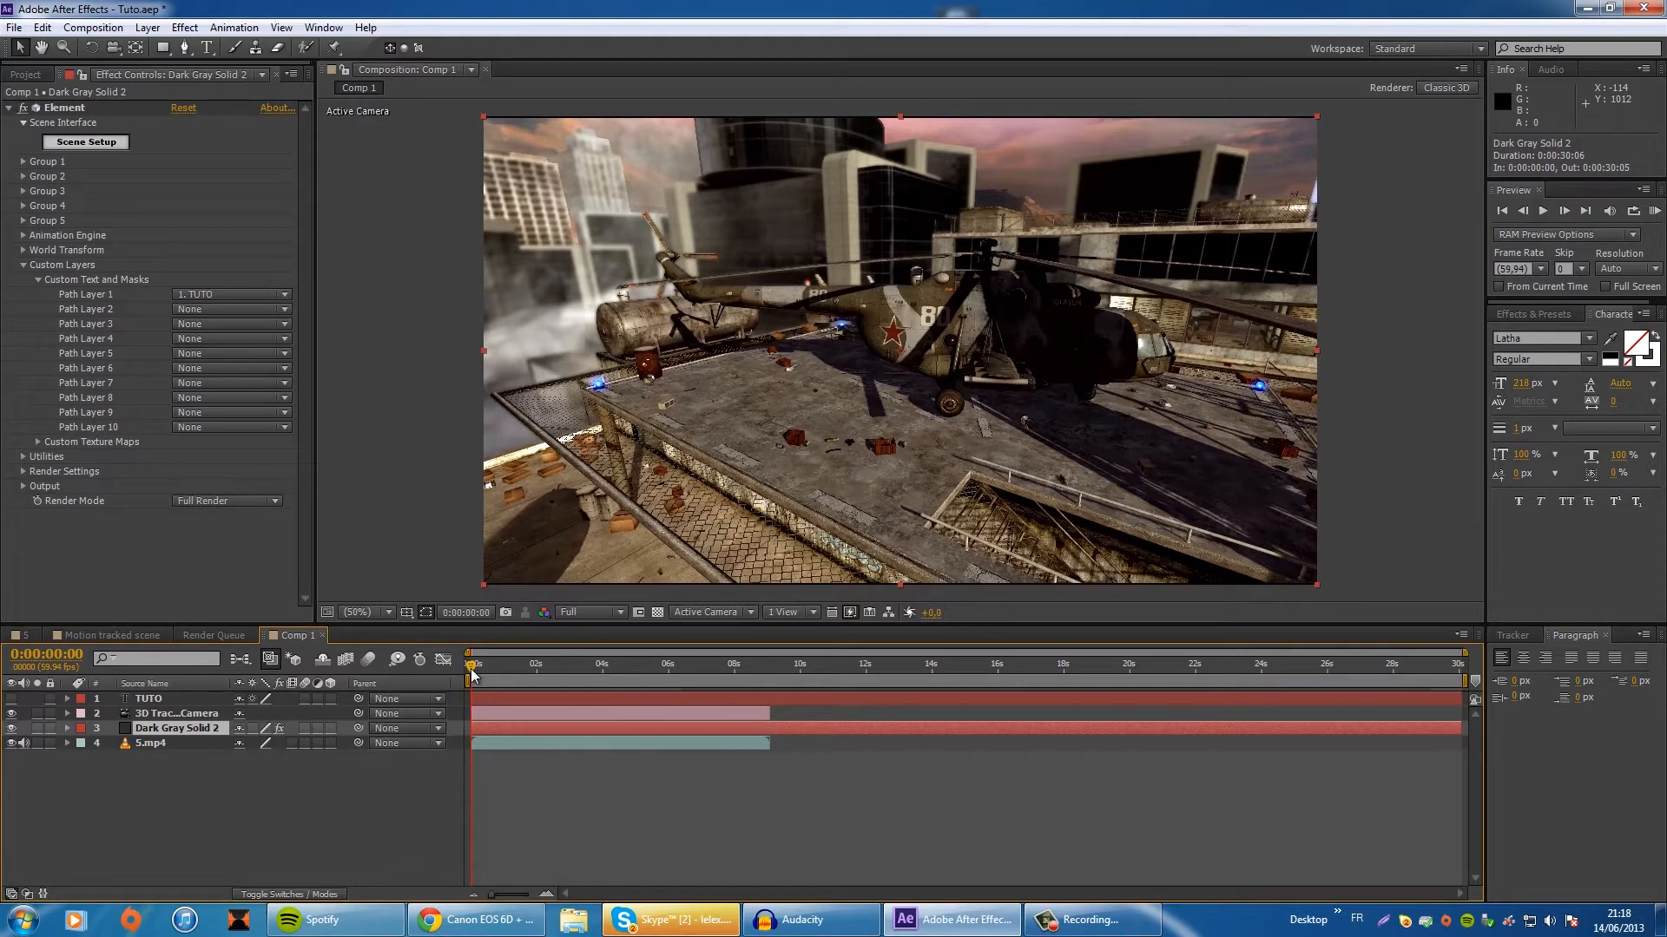
{"action": "left_click_drag", "start_coordinate": [473, 676], "coordinate": [577, 677]}
{"action": "left_click", "coordinate": [621, 681]}
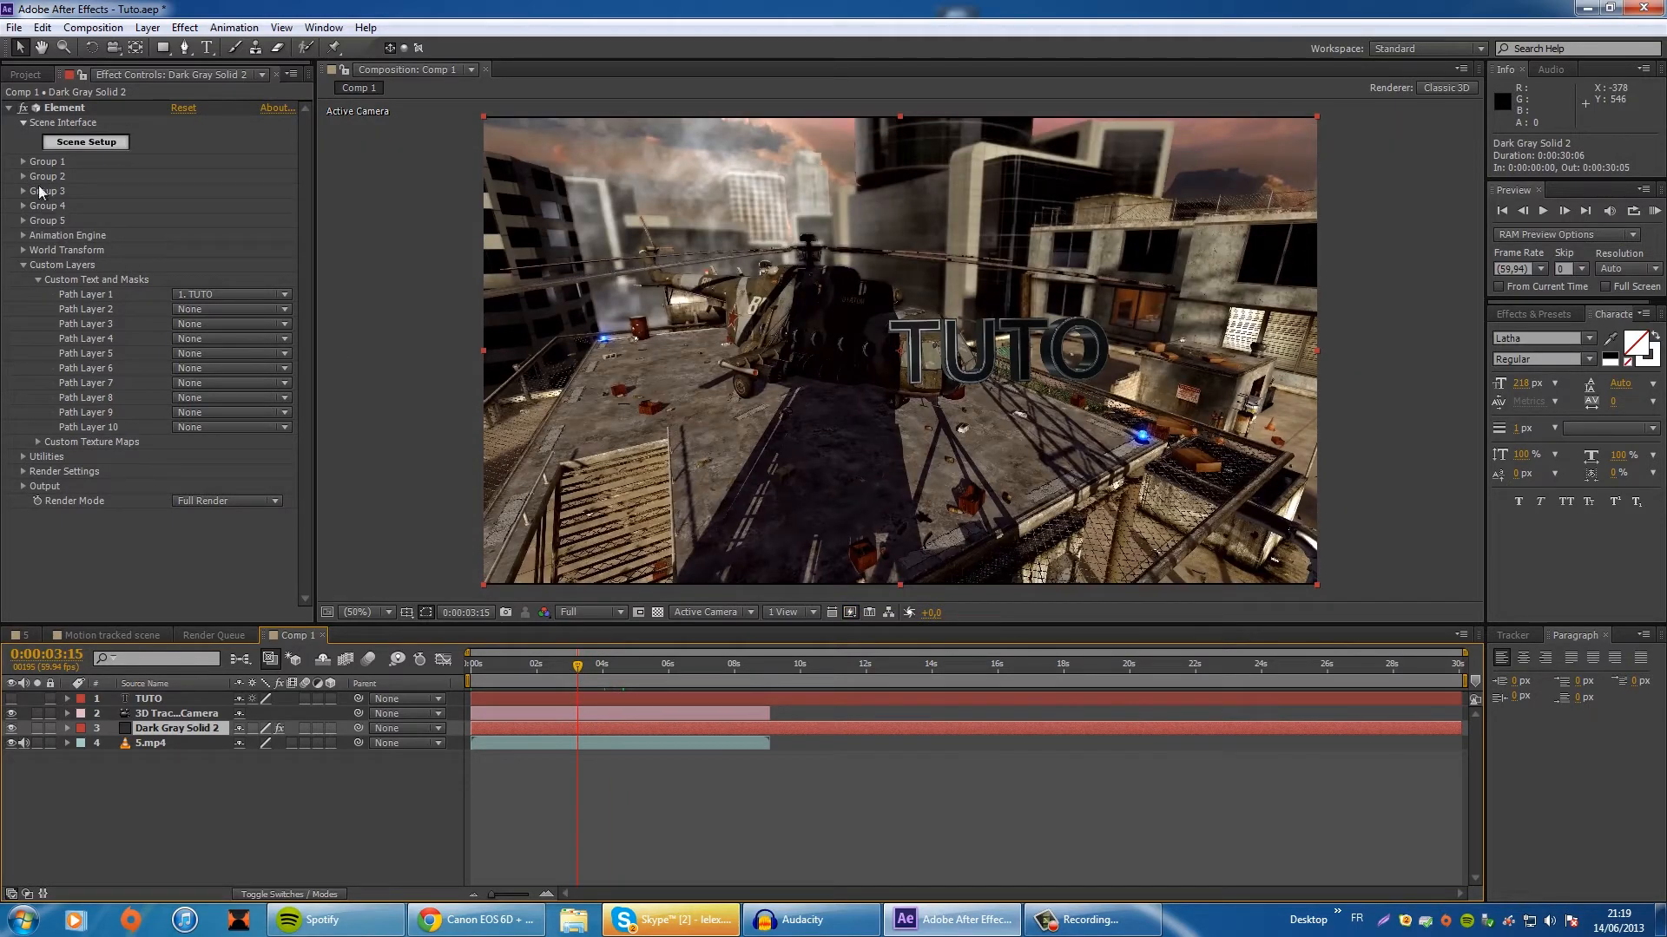
{"action": "left_click", "coordinate": [23, 266]}
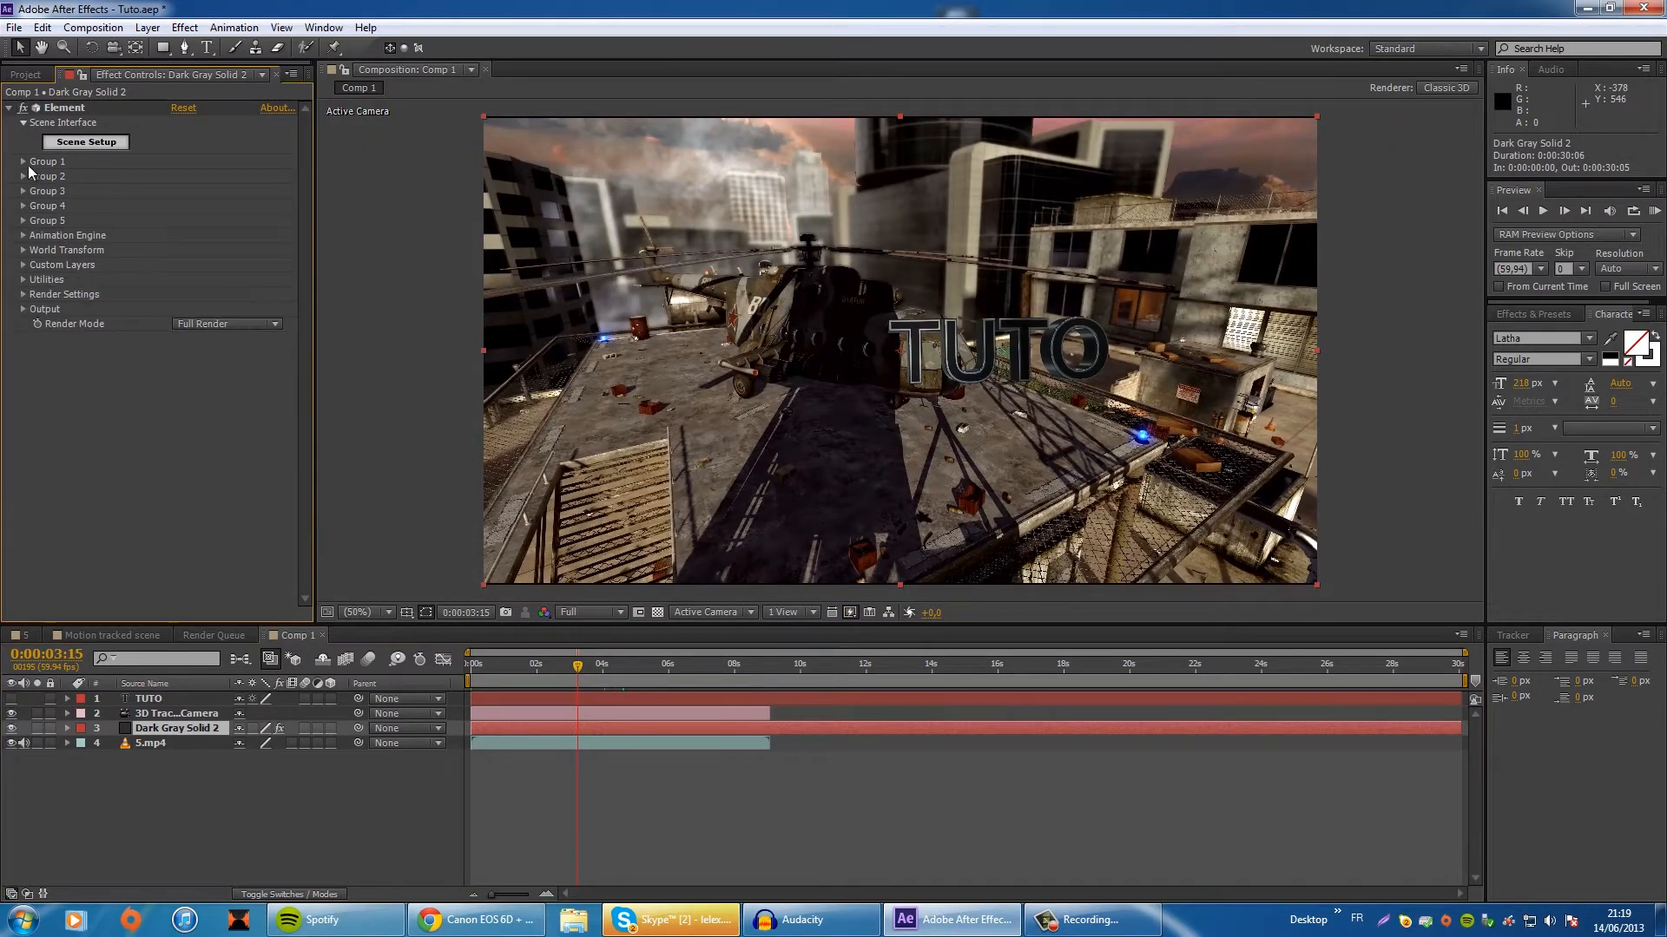
{"action": "left_click", "coordinate": [24, 162]}
{"action": "left_click", "coordinate": [36, 178]}
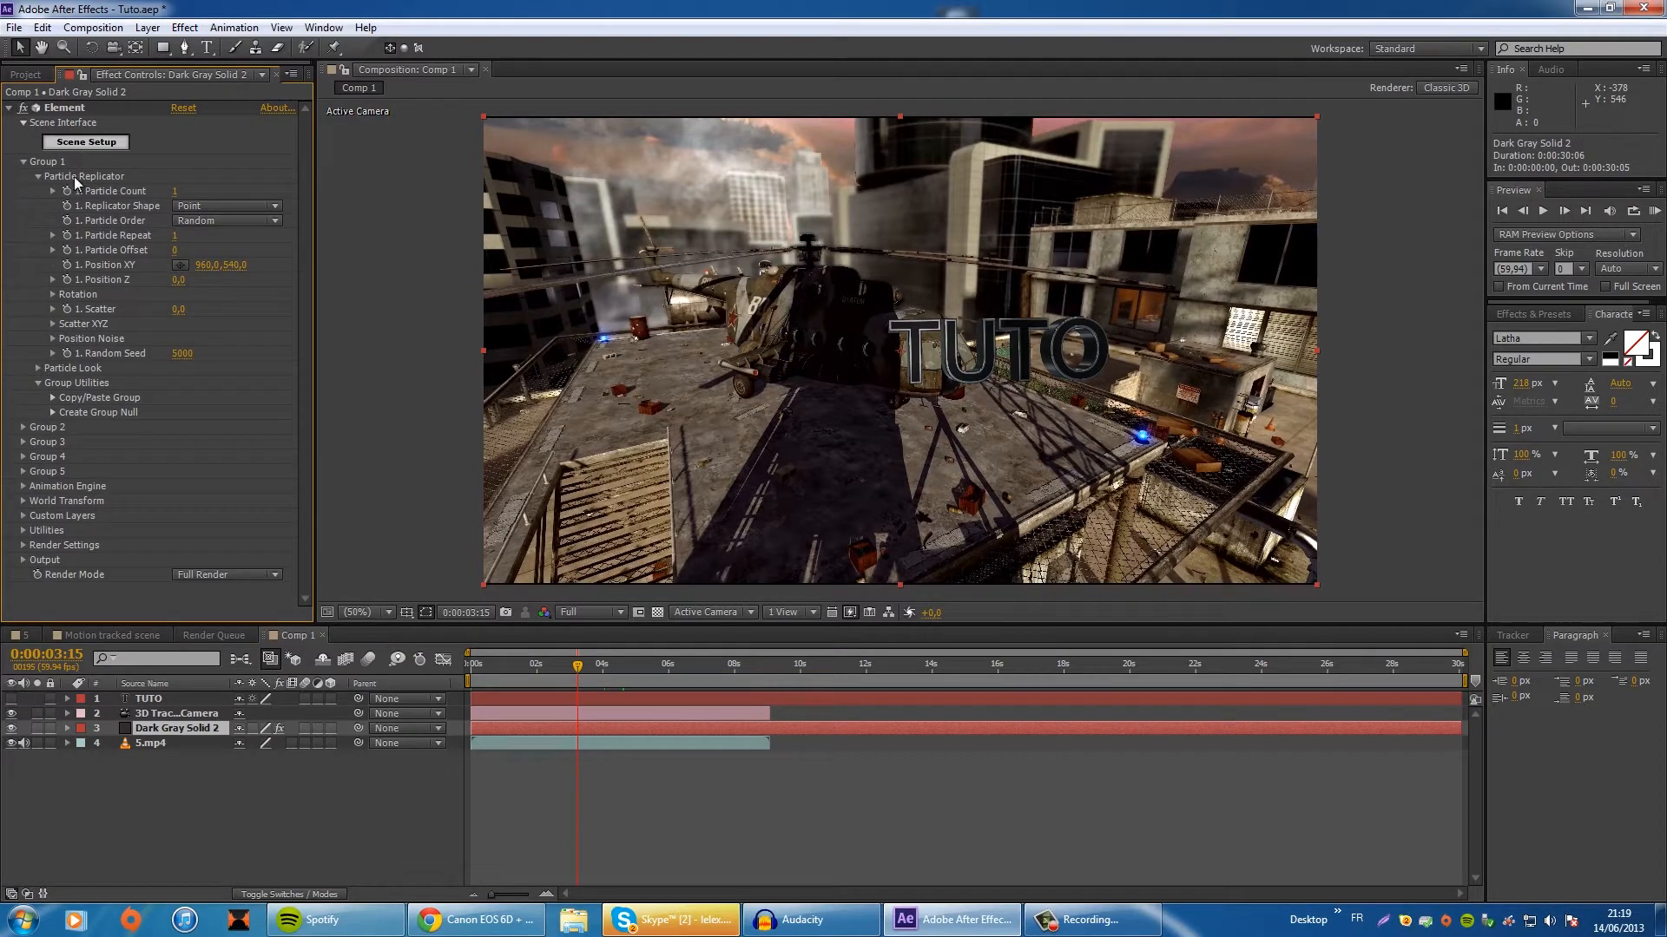
{"action": "left_click", "coordinate": [38, 368]}
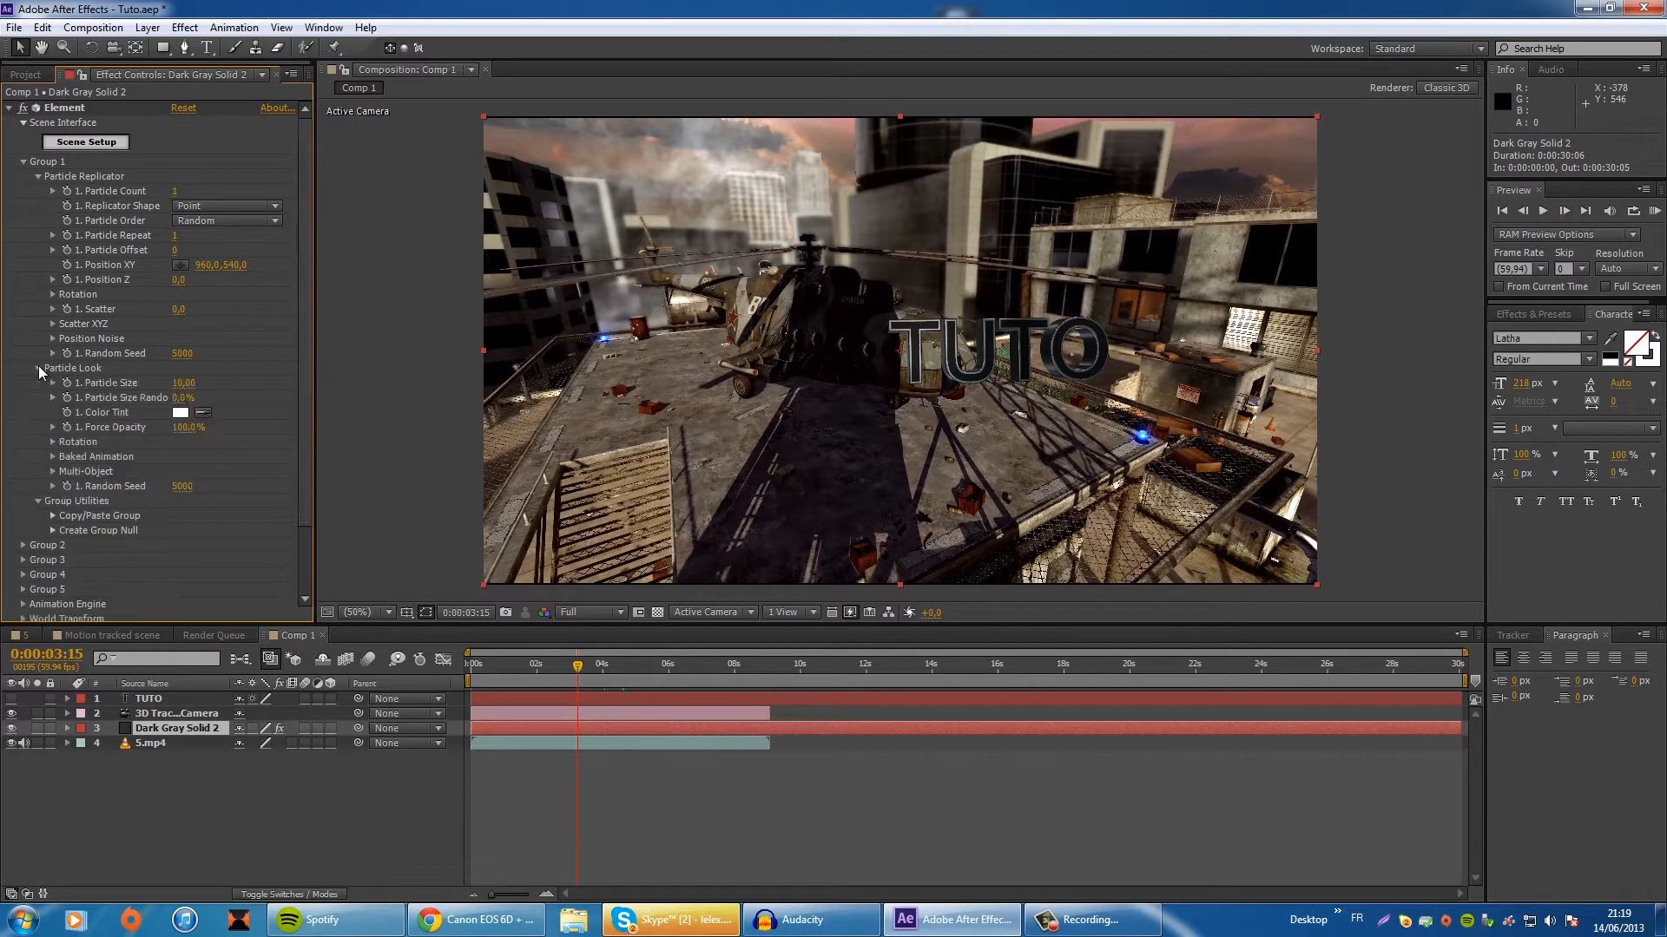
{"action": "left_click_drag", "start_coordinate": [183, 383], "coordinate": [243, 383]}
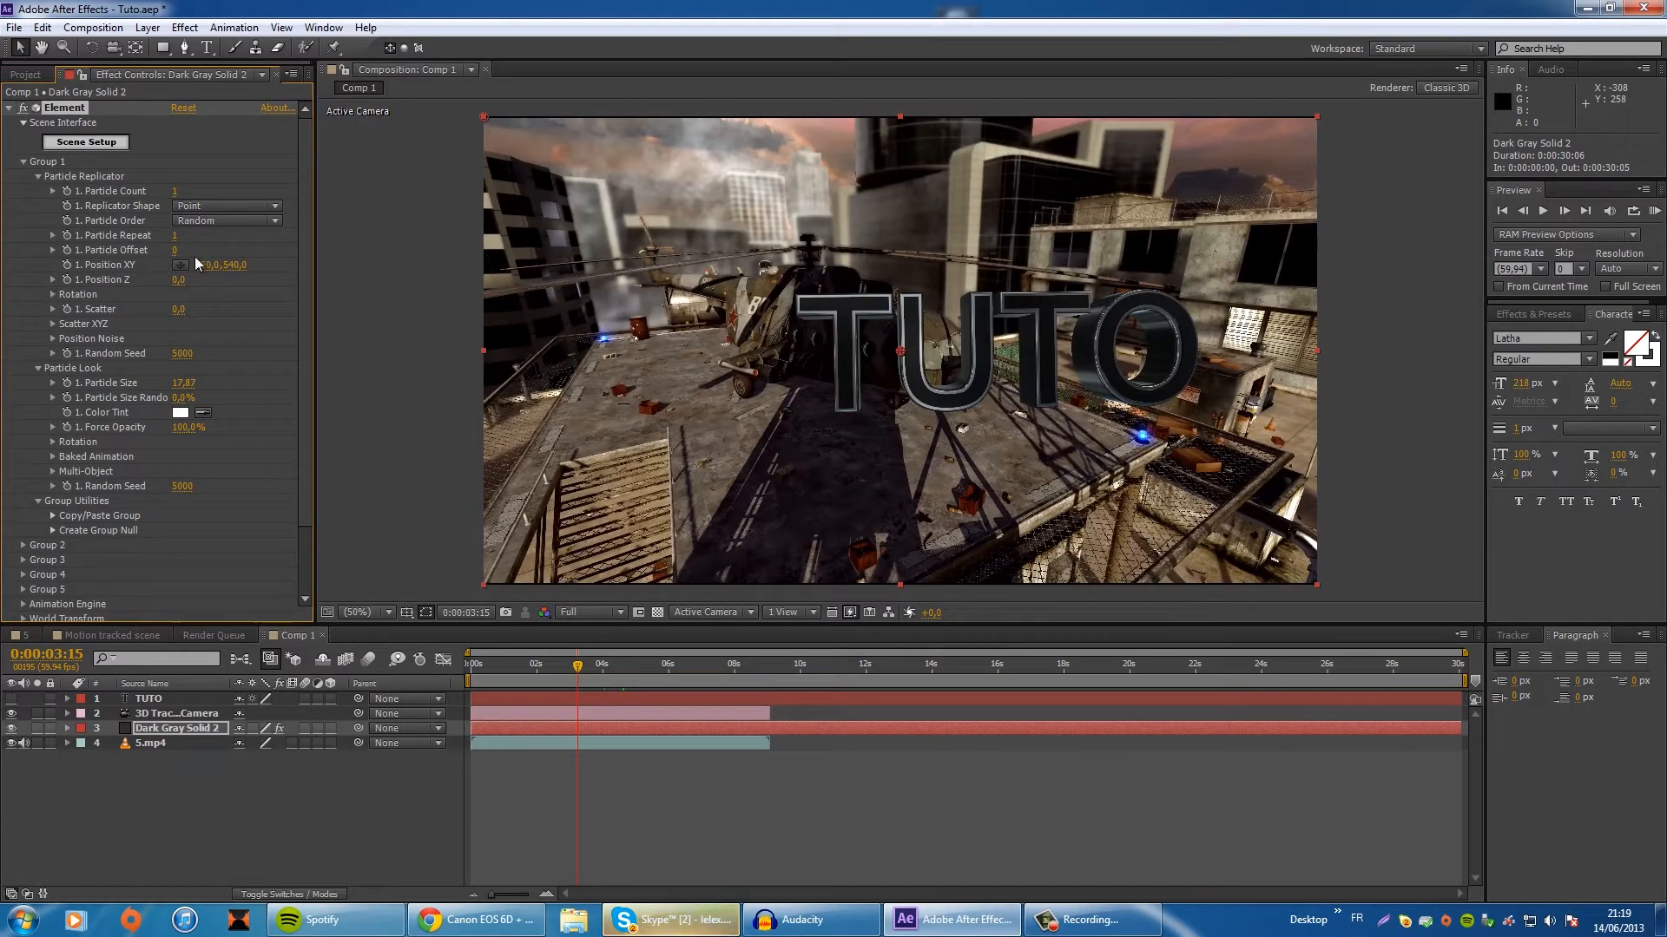
Step: Reposition the TUTO model in Group 1 to about 768, 547 with Position Z at 150
{"action": "mouse_move", "coordinate": [176, 279]}
{"action": "left_mouse_down"}
{"action": "mouse_move", "coordinate": [204, 290]}
{"action": "mouse_move", "coordinate": [183, 284]}
{"action": "left_mouse_up"}
{"action": "left_click", "coordinate": [183, 284]}
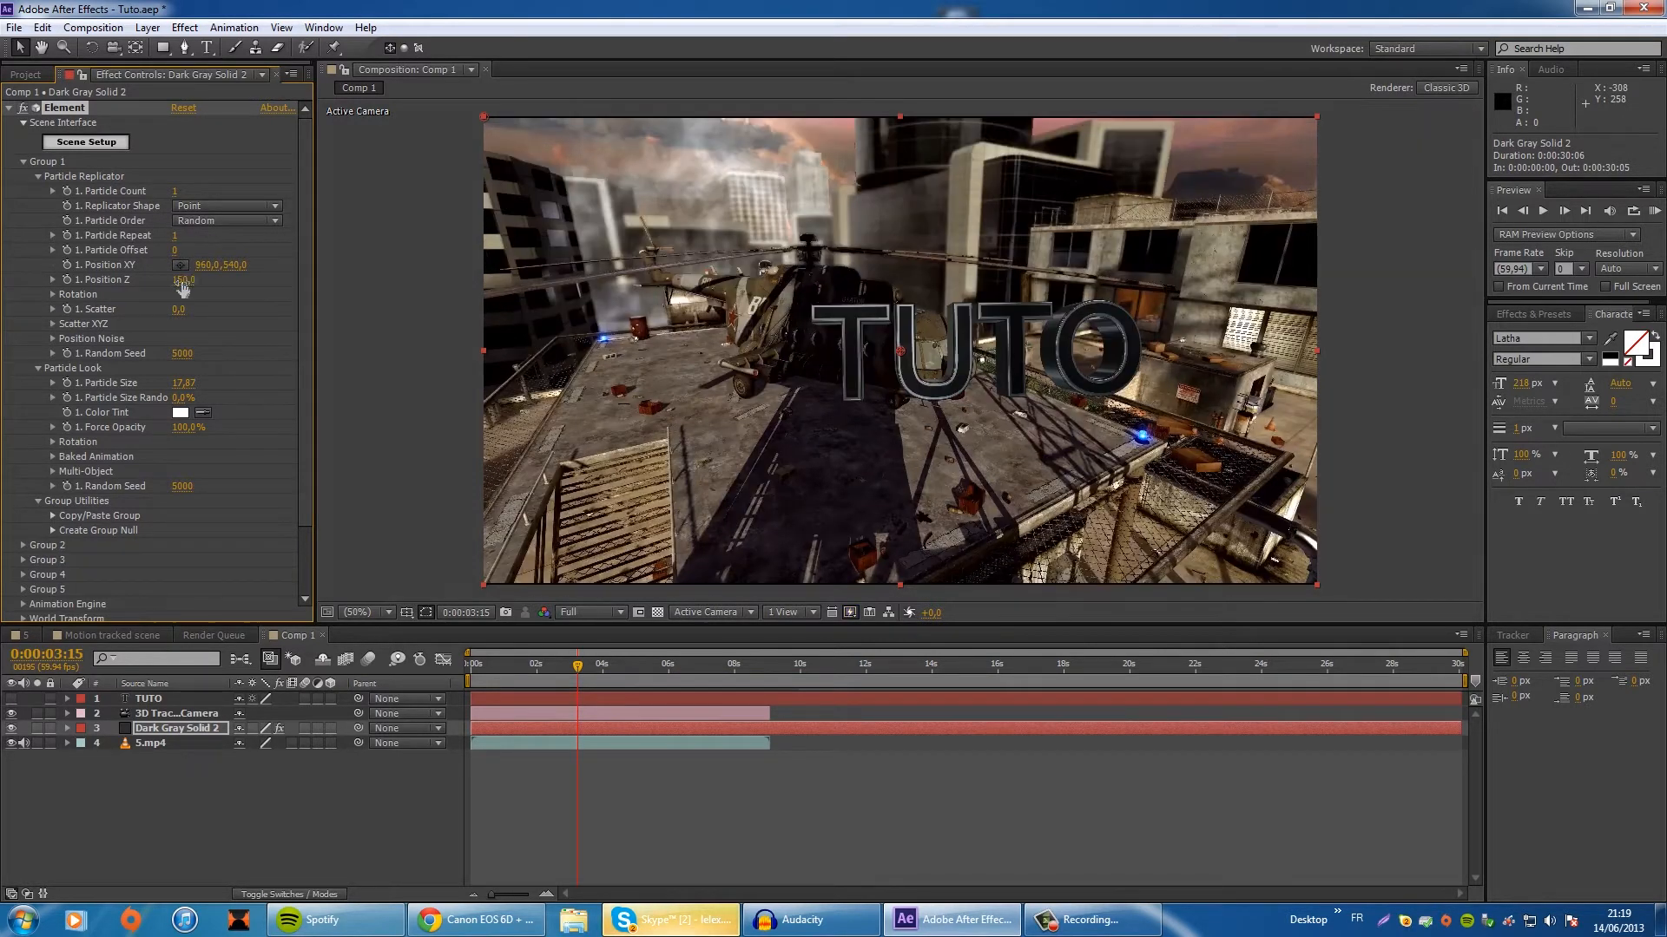
{"action": "key", "text": "Return"}
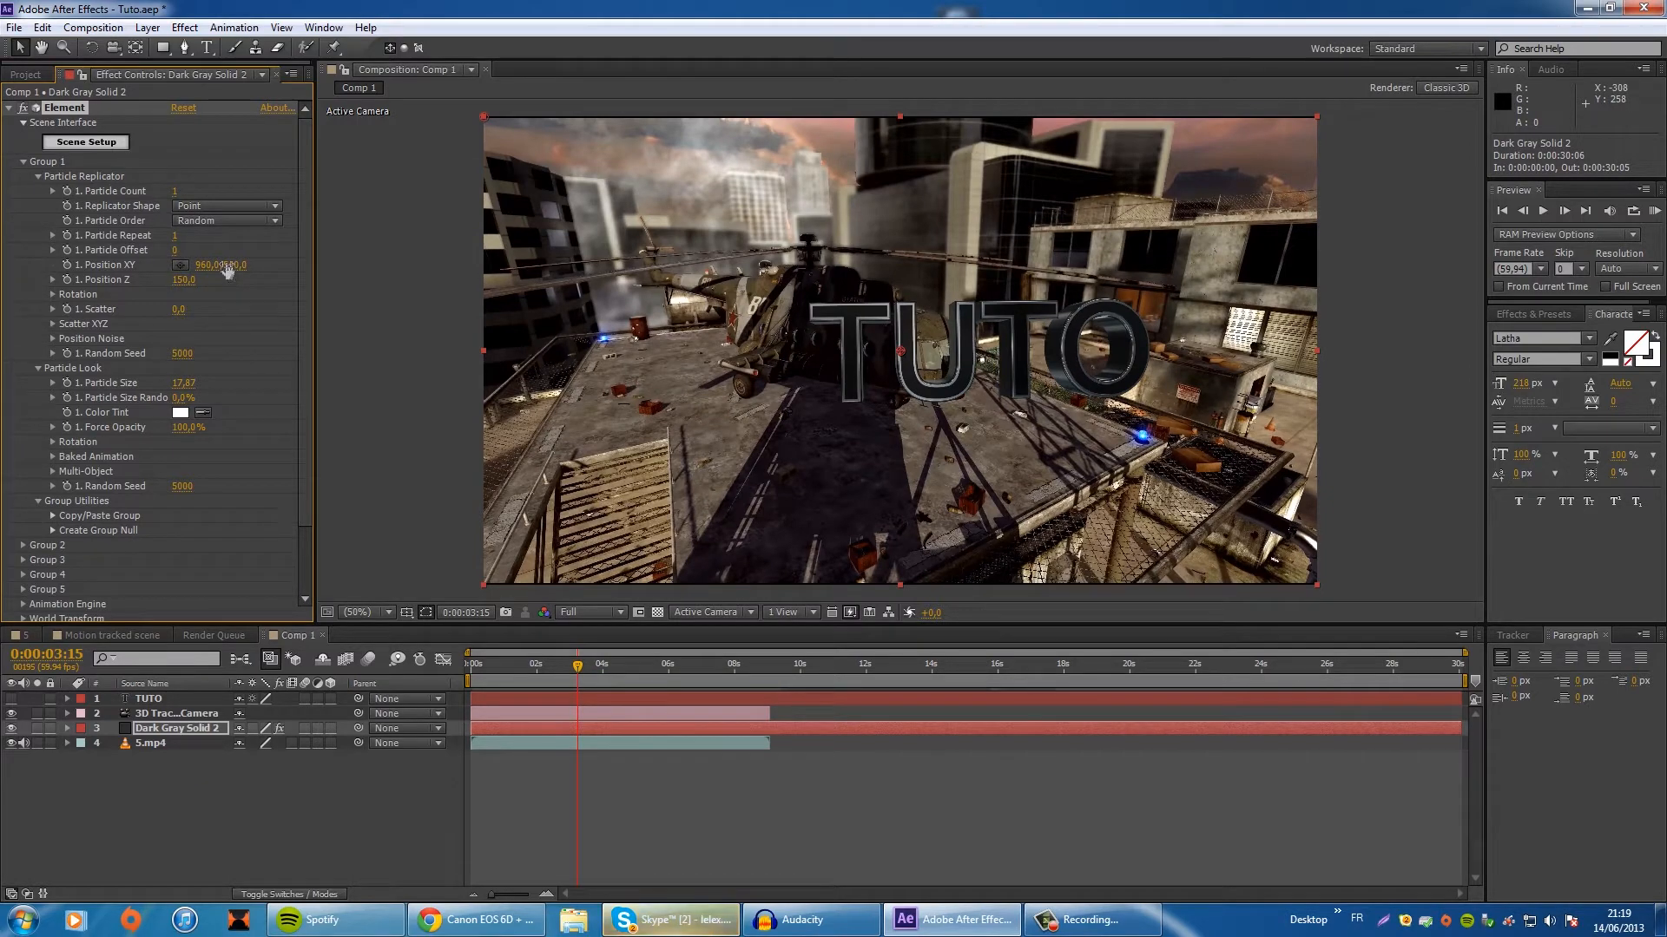
{"action": "left_click_drag", "start_coordinate": [222, 268], "coordinate": [248, 276]}
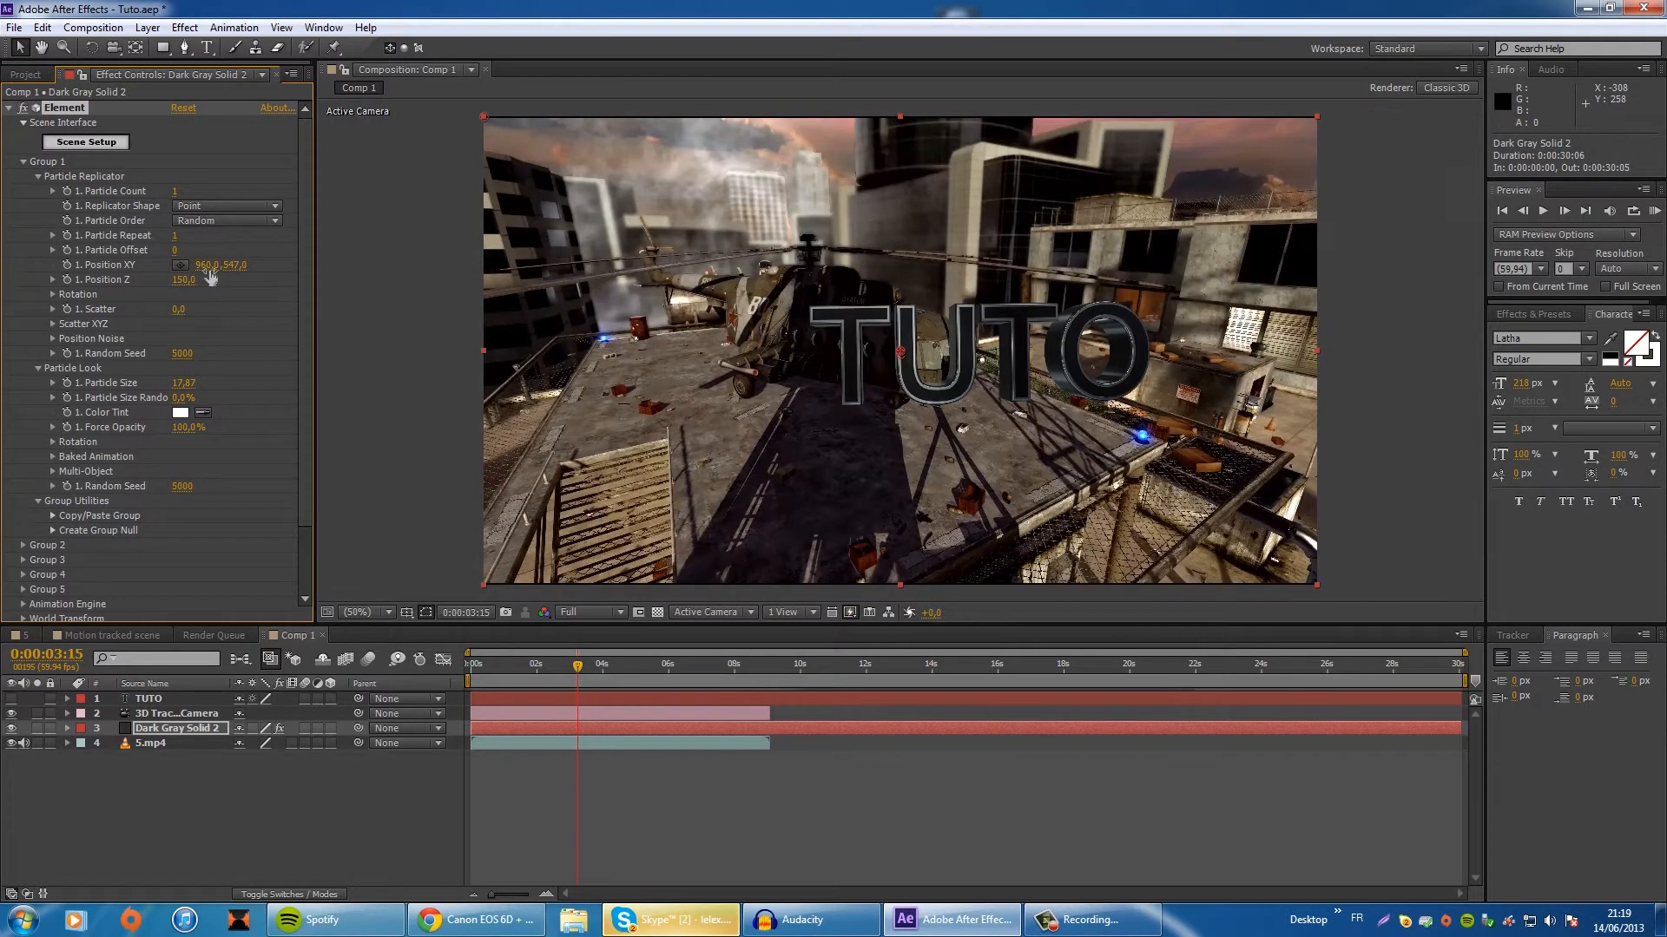
{"action": "left_click_drag", "start_coordinate": [541, 665], "coordinate": [563, 664]}
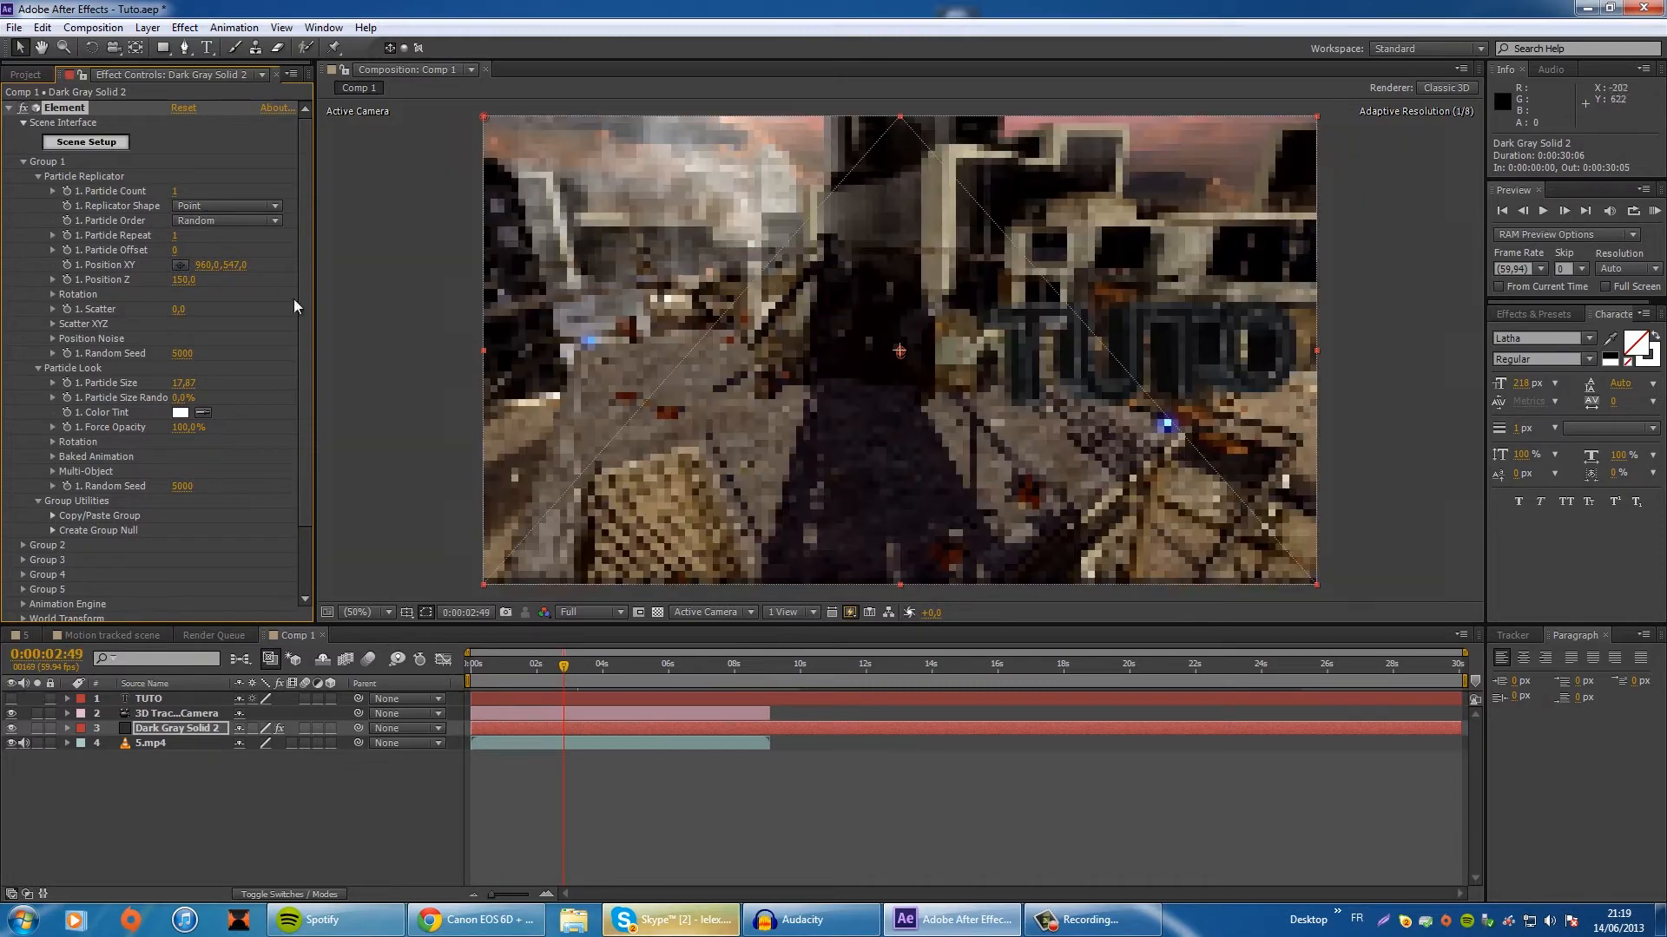
{"action": "left_click_drag", "start_coordinate": [209, 272], "coordinate": [165, 272]}
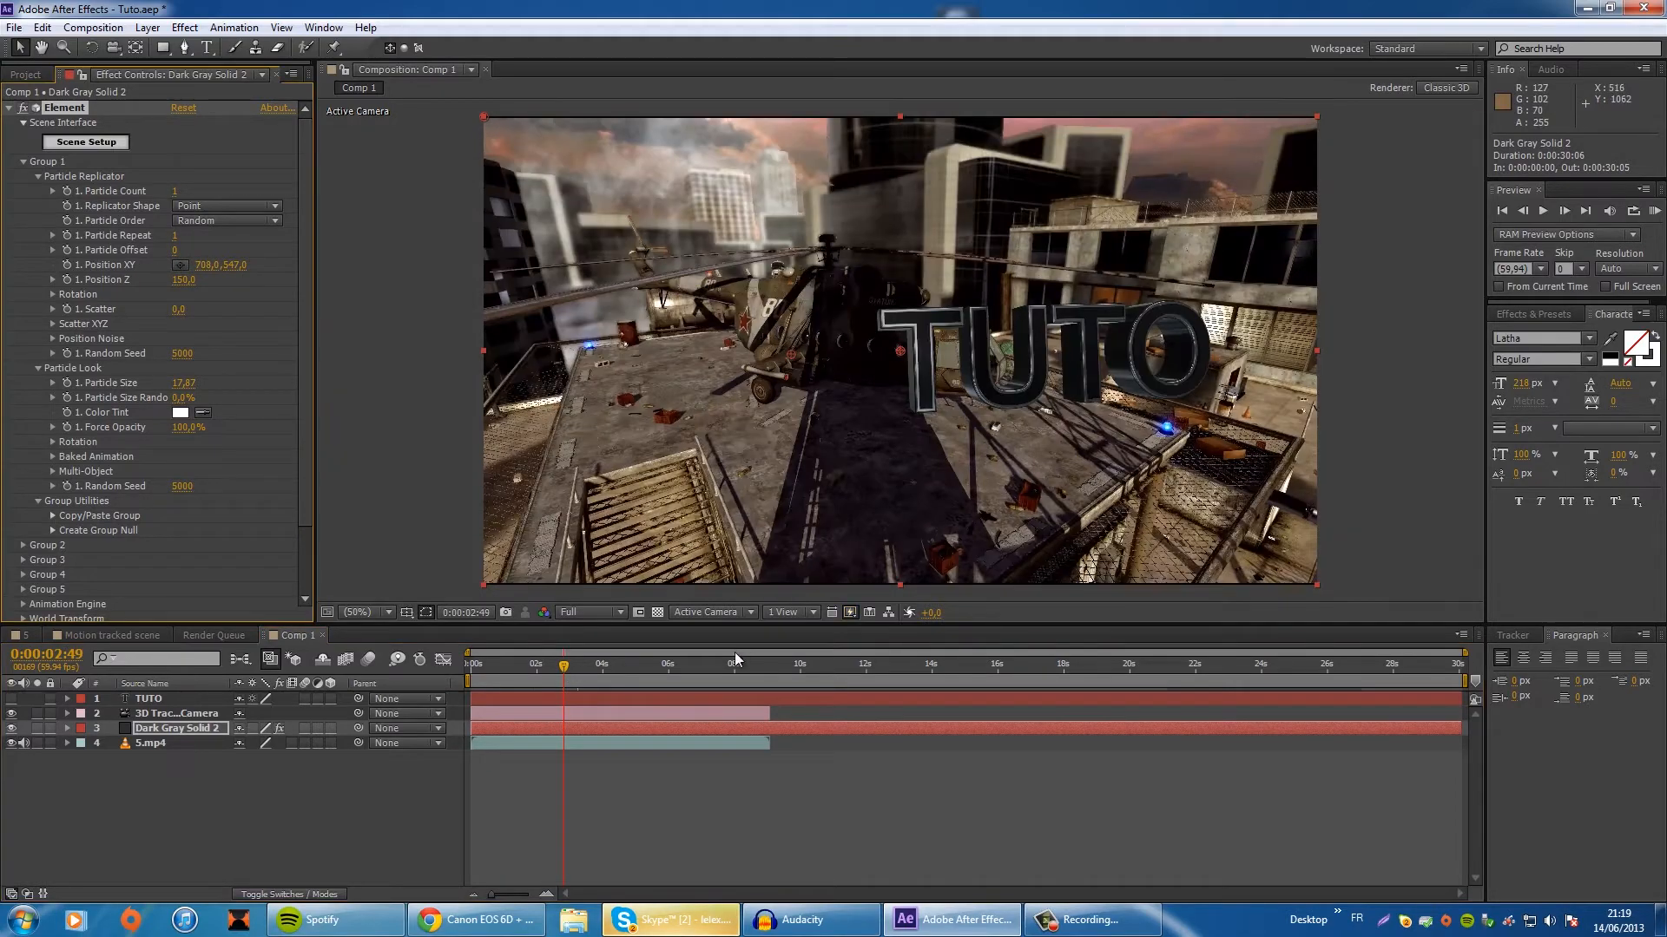
Step: Push the TUTO model back to Position Z 680 and shift its Position XY to about -1265, 265
{"action": "left_click_drag", "start_coordinate": [556, 669], "coordinate": [523, 667]}
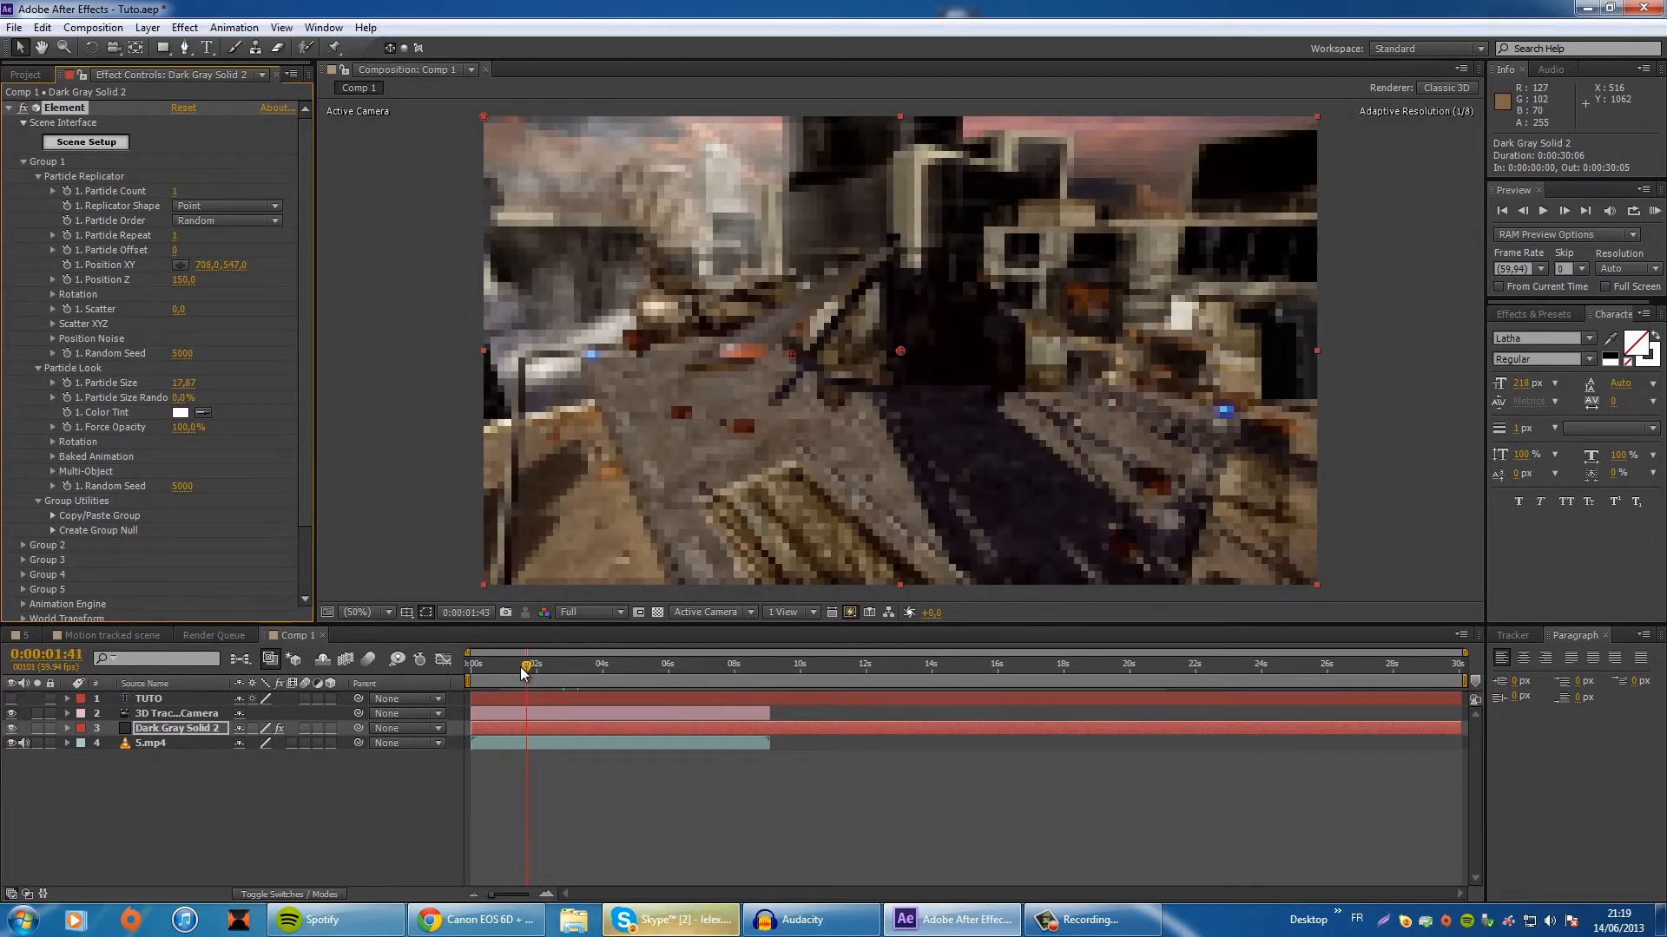
{"action": "left_click_drag", "start_coordinate": [183, 289], "coordinate": [224, 283]}
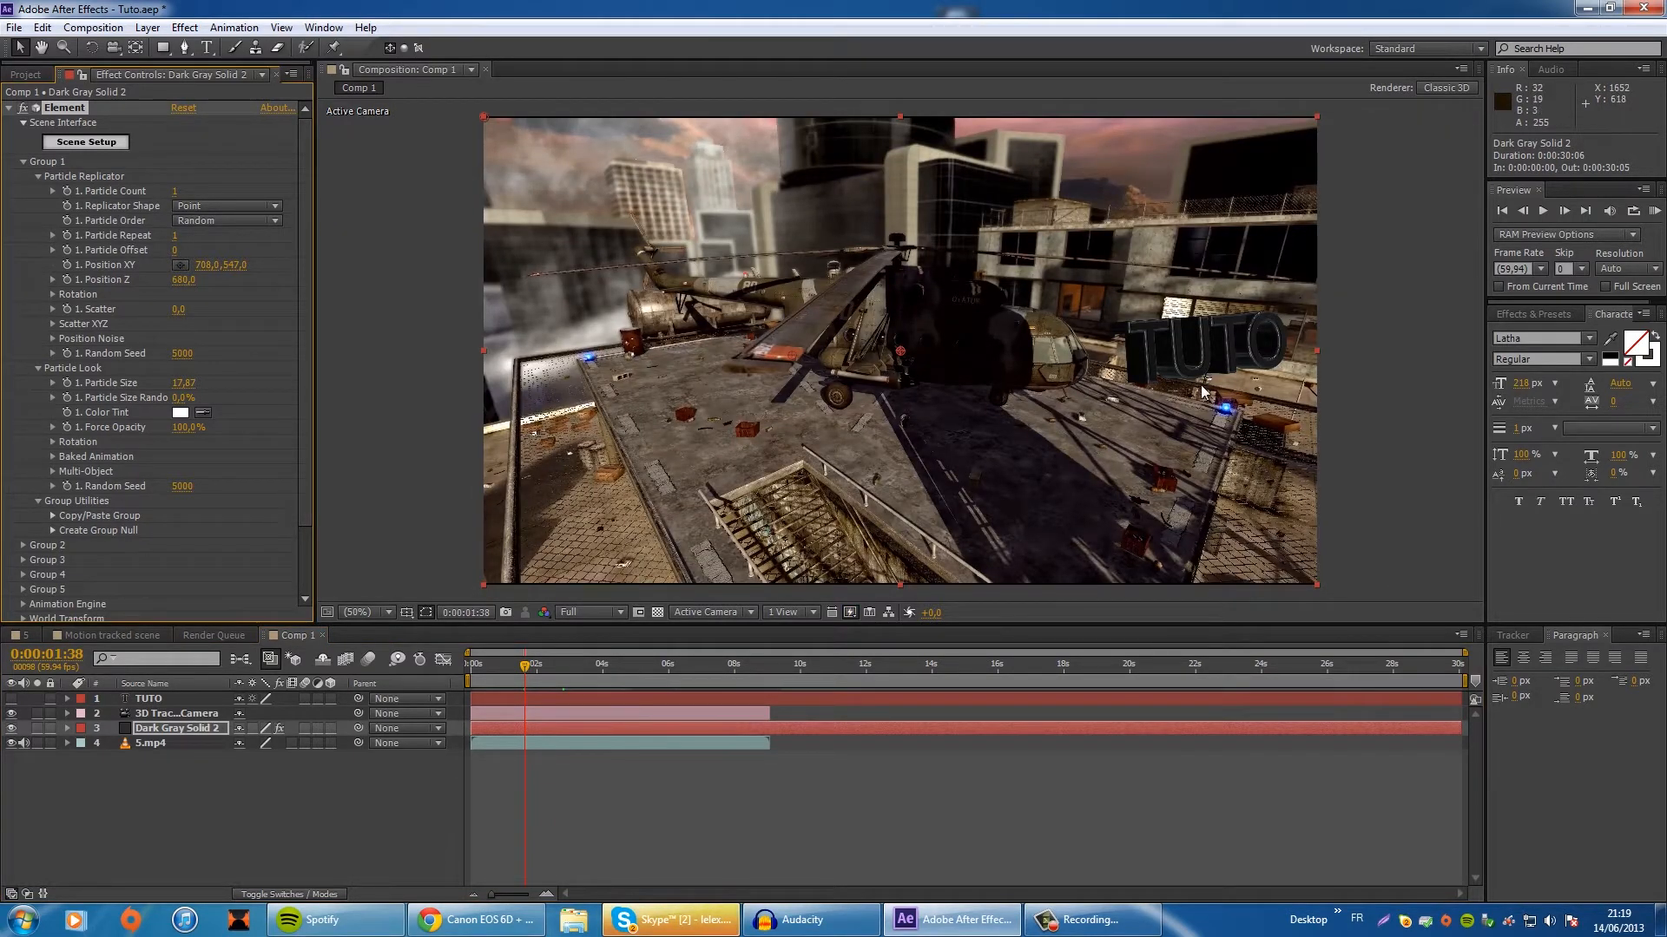
{"action": "mouse_move", "coordinate": [544, 681]}
{"action": "left_mouse_down"}
{"action": "mouse_move", "coordinate": [594, 666]}
{"action": "mouse_move", "coordinate": [518, 679]}
{"action": "mouse_move", "coordinate": [534, 678]}
{"action": "left_mouse_up"}
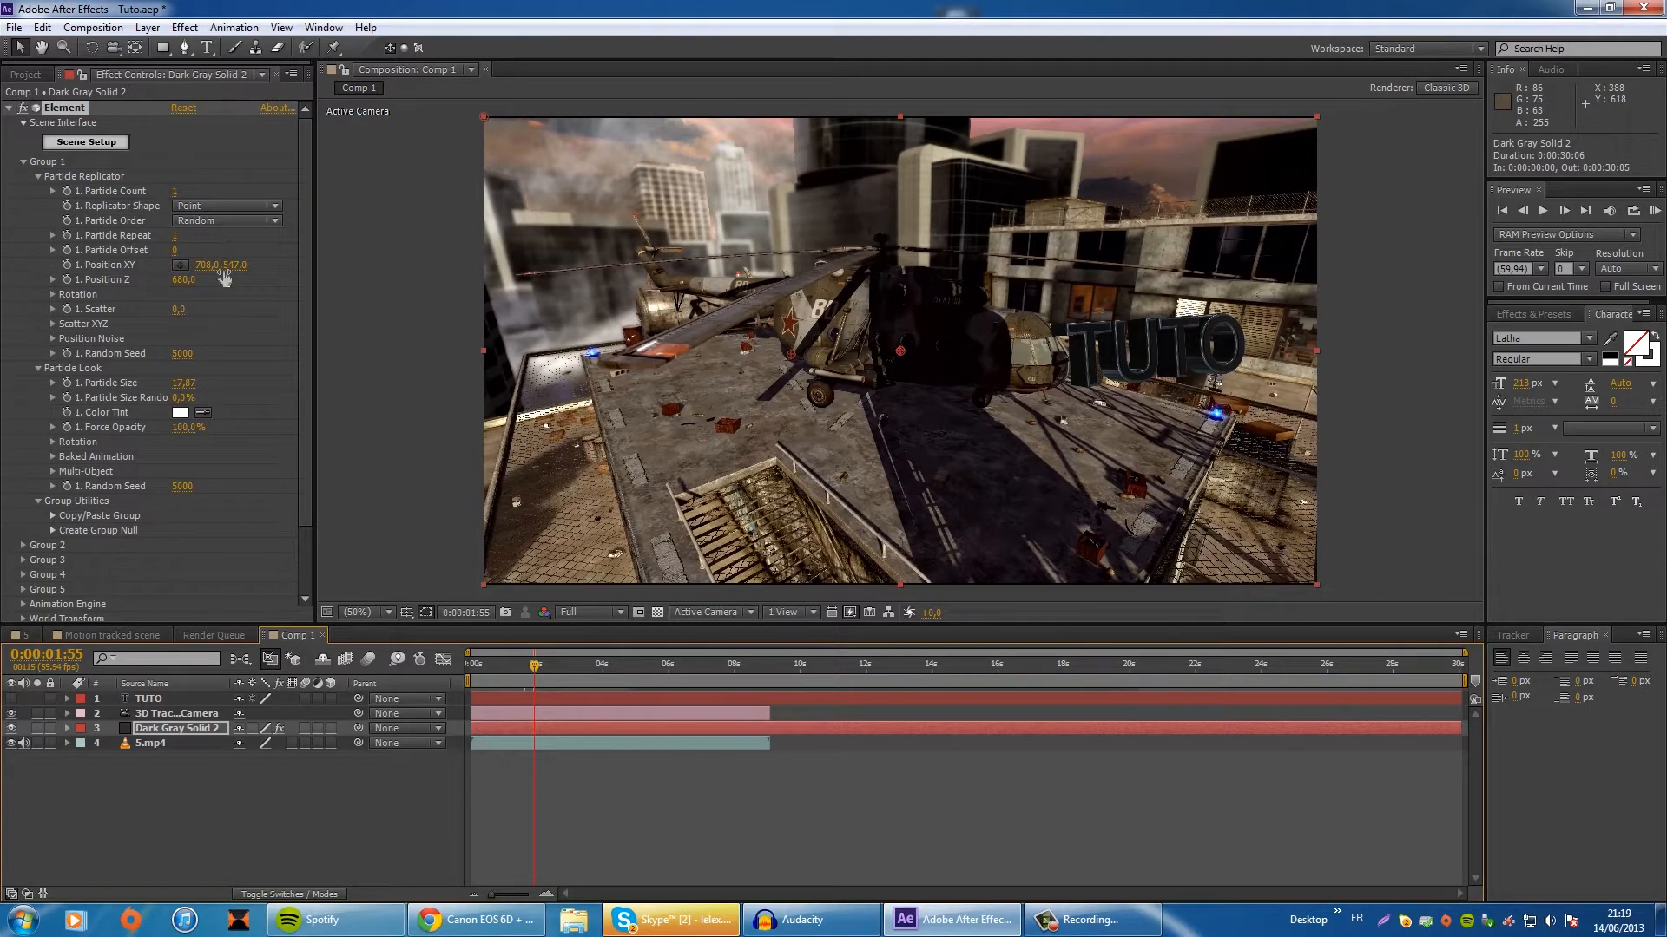
{"action": "left_click_drag", "start_coordinate": [205, 268], "coordinate": [98, 277]}
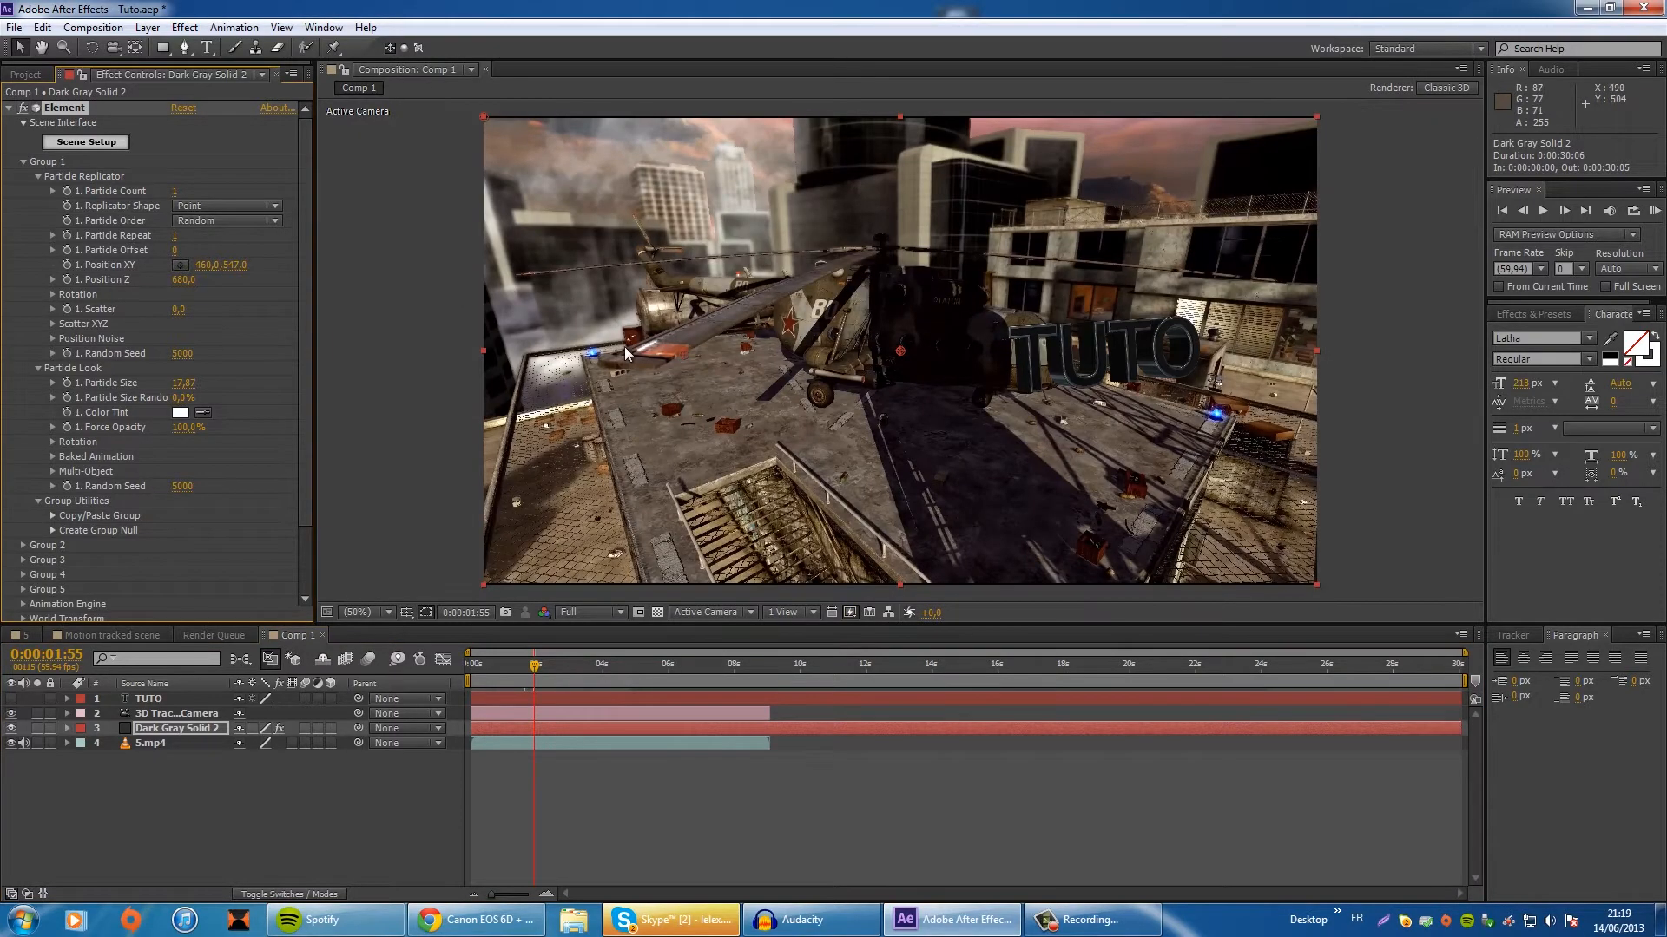
{"action": "left_click_drag", "start_coordinate": [200, 266], "coordinate": [3, 273]}
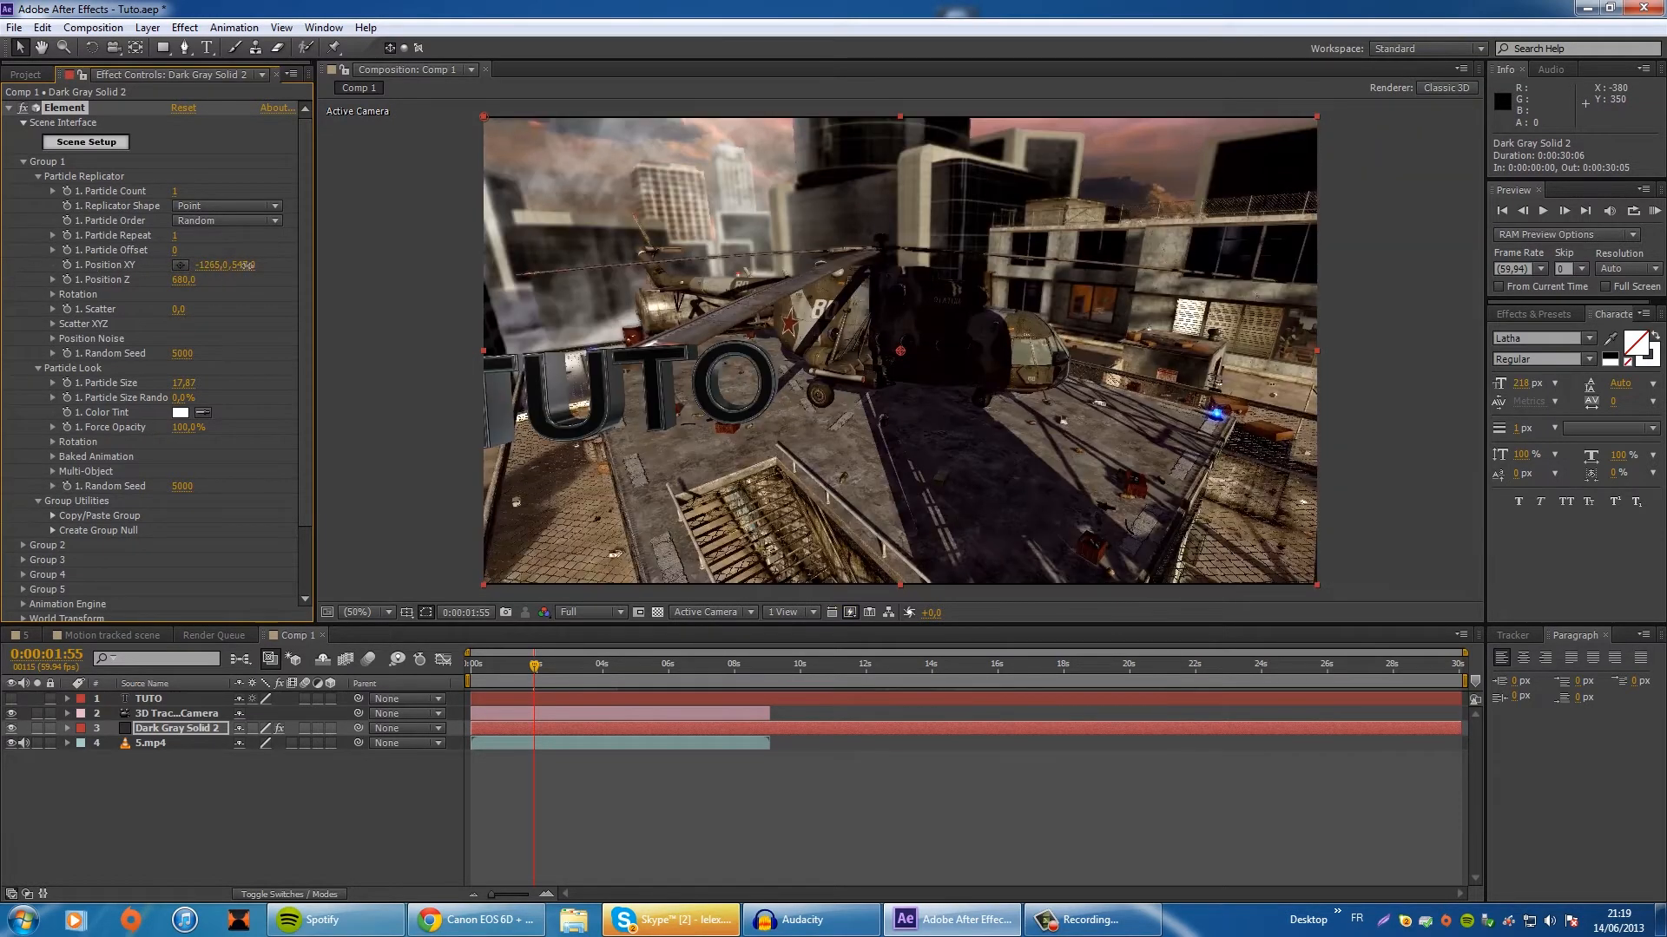
{"action": "left_click_drag", "start_coordinate": [246, 266], "coordinate": [2, 276]}
{"action": "key", "text": "space"}
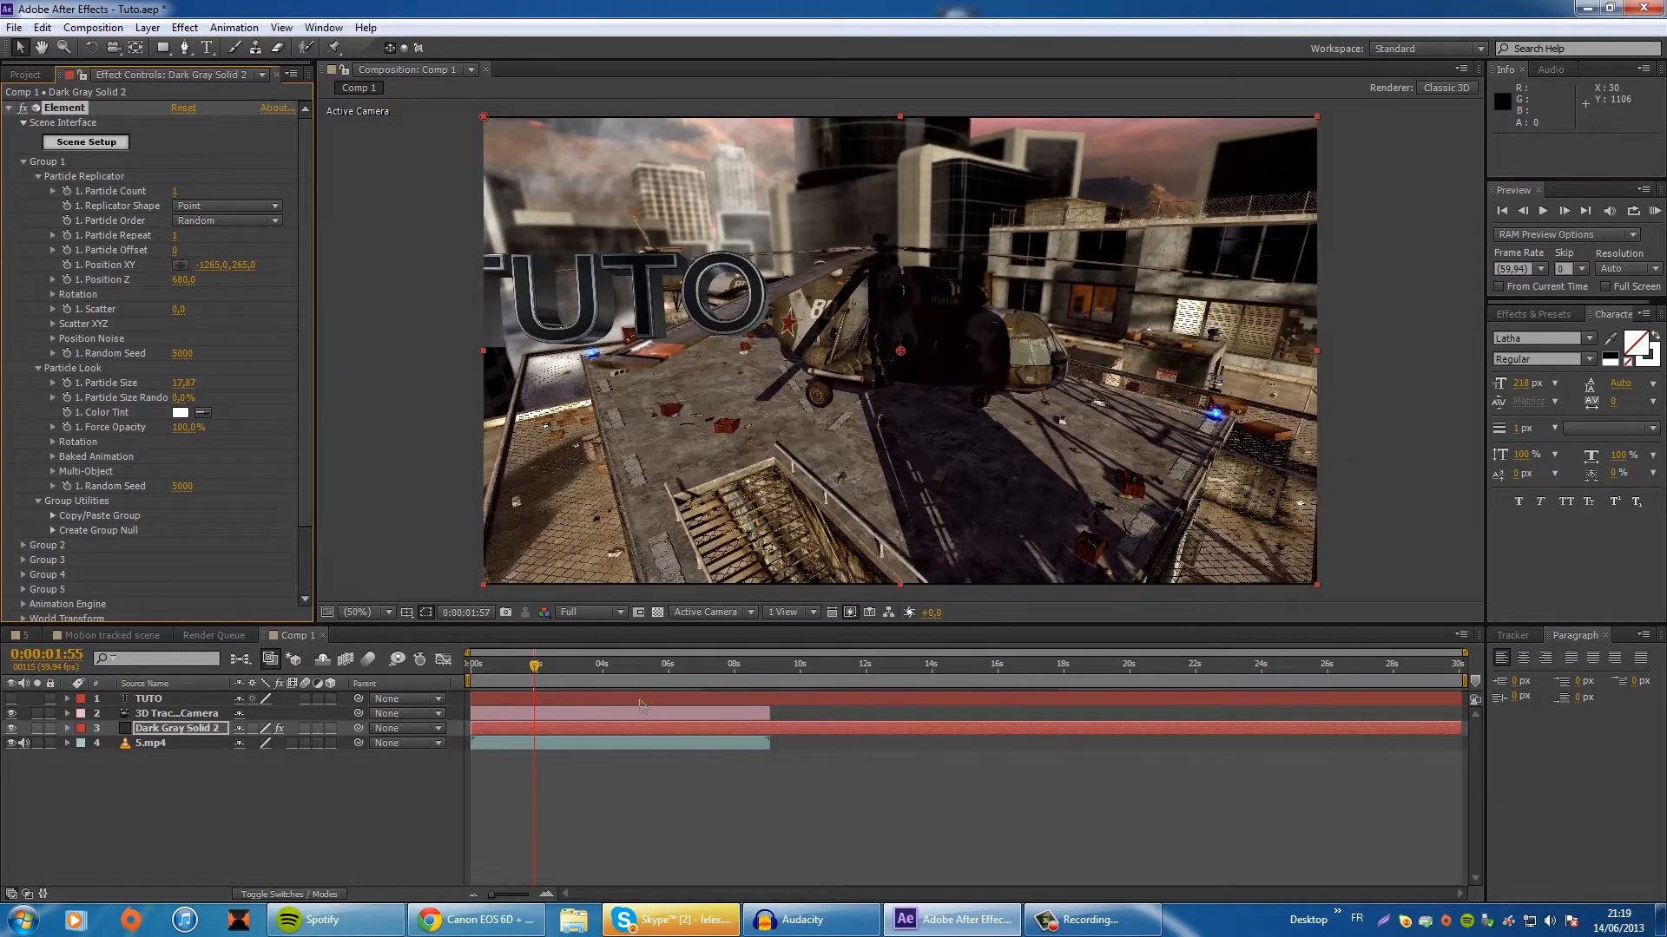
Step: At 0:00:00:21, set the TUTO model's Position Z to 440 and play the composition to check its placement
{"action": "left_click_drag", "start_coordinate": [543, 674], "coordinate": [478, 684]}
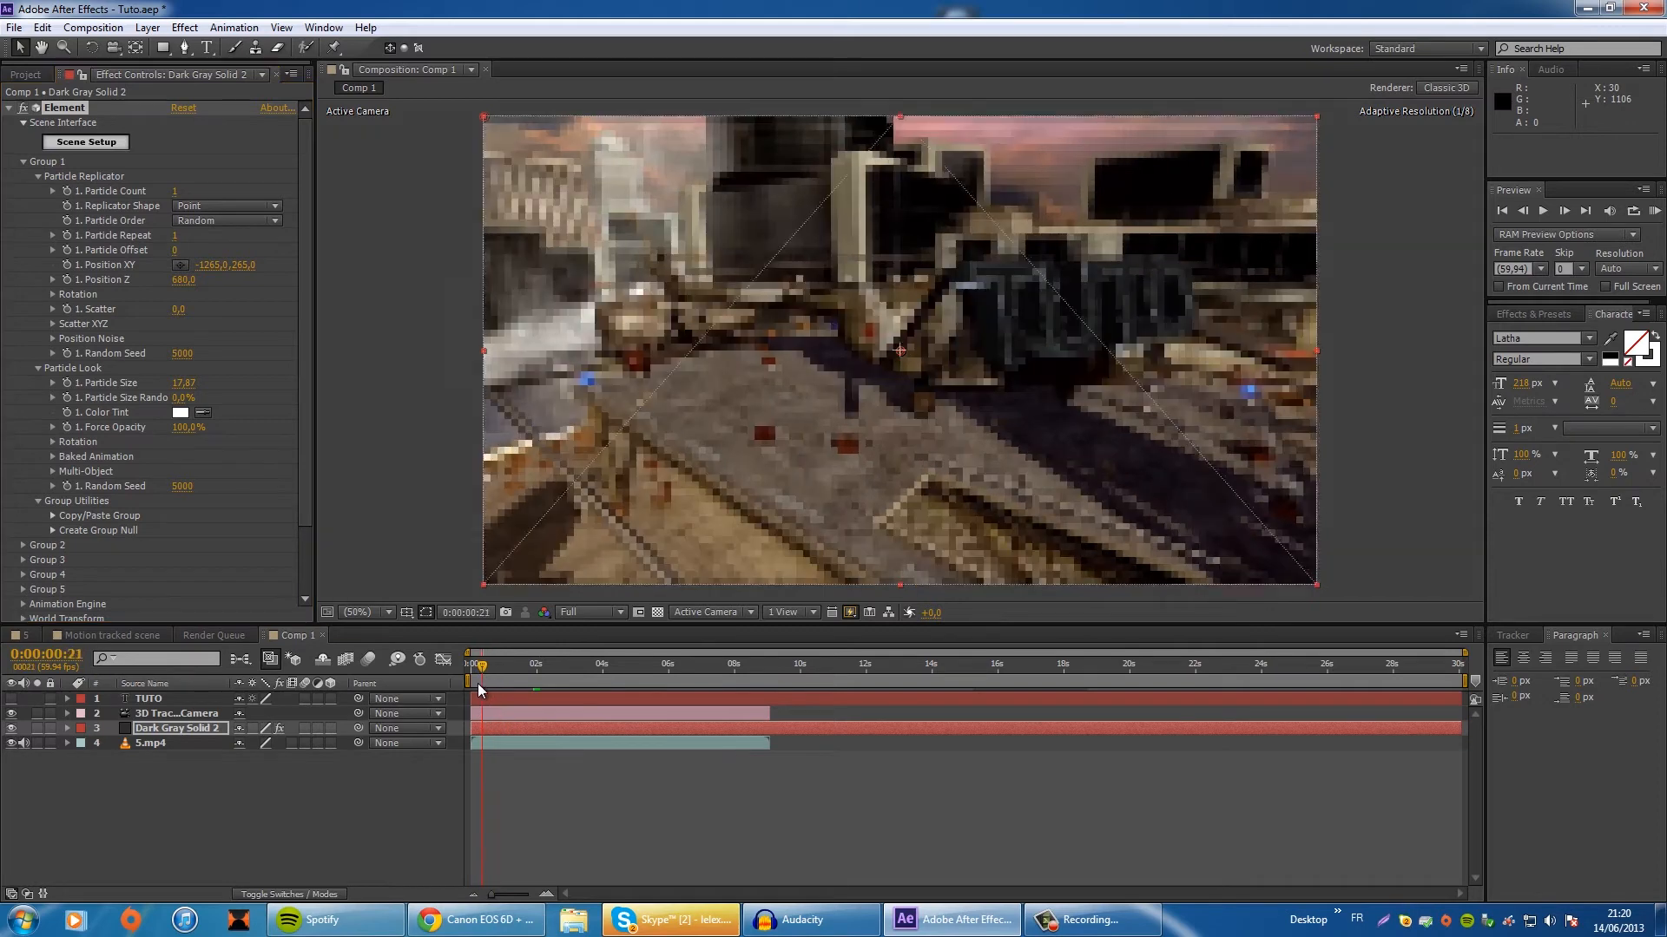
{"action": "left_click", "coordinate": [186, 287]}
{"action": "mouse_move", "coordinate": [162, 284]}
{"action": "left_mouse_down"}
{"action": "mouse_move", "coordinate": [82, 286]}
{"action": "mouse_move", "coordinate": [184, 289]}
{"action": "left_mouse_up"}
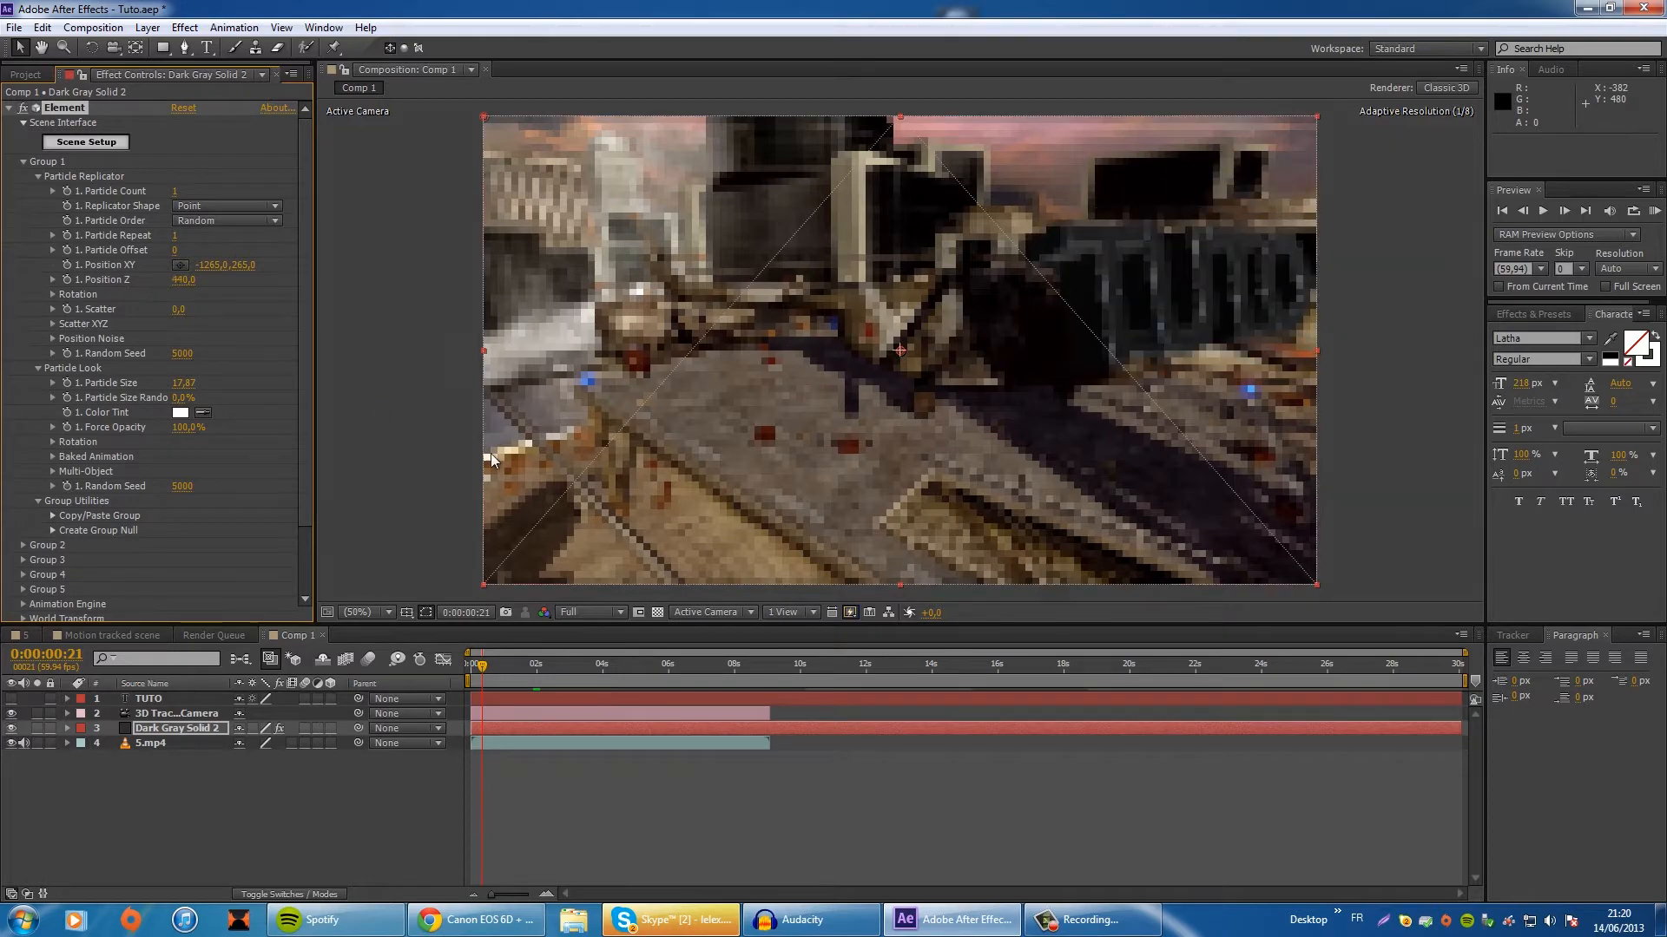
{"action": "key", "text": "space"}
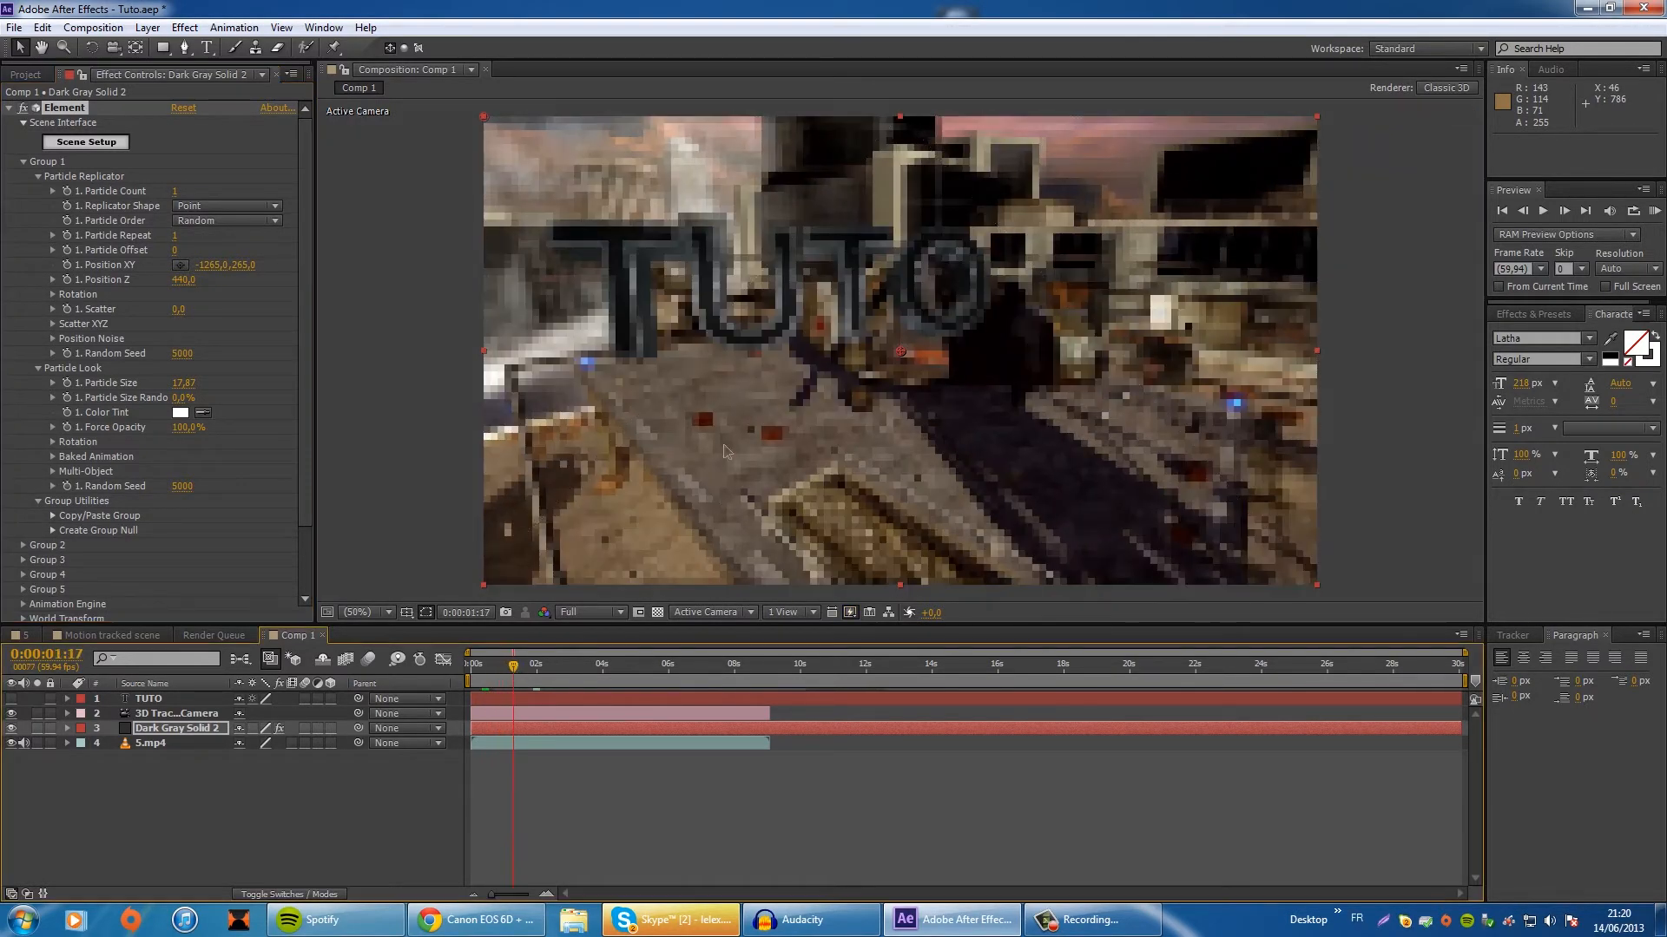
Step: At 0:00:01:17, set the TUTO model's Position XY to about -1018, 333 and its Position Z to 450
{"action": "left_click_drag", "start_coordinate": [216, 265], "coordinate": [321, 264]}
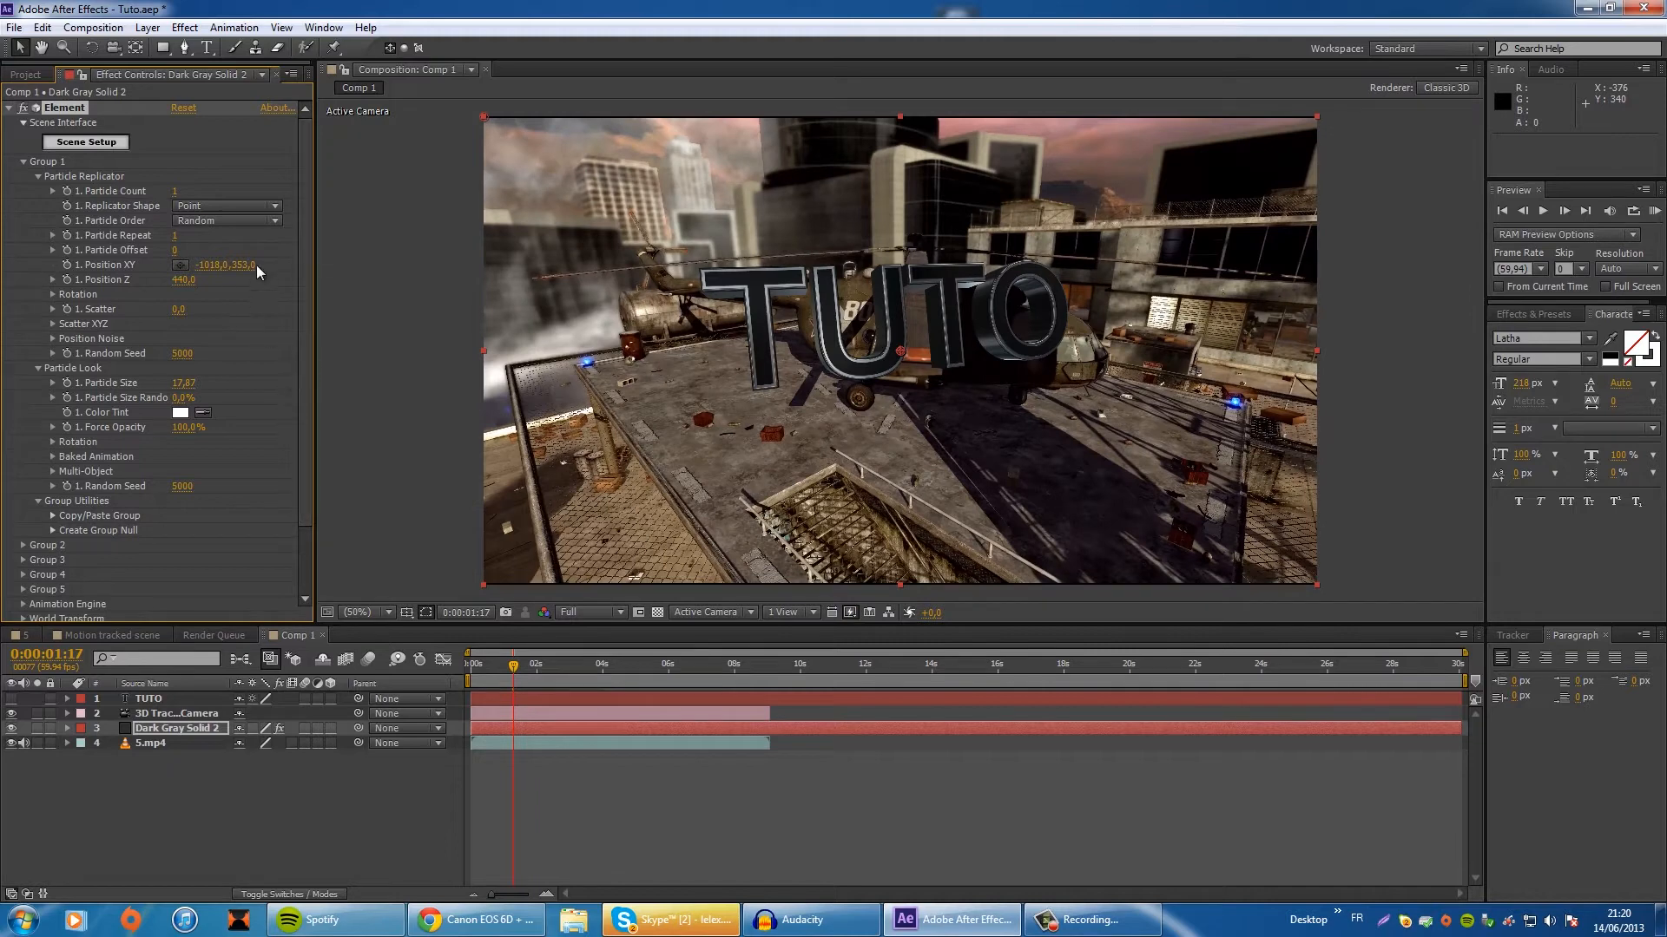
{"action": "left_click_drag", "start_coordinate": [245, 266], "coordinate": [207, 327]}
{"action": "left_click", "coordinate": [183, 281]}
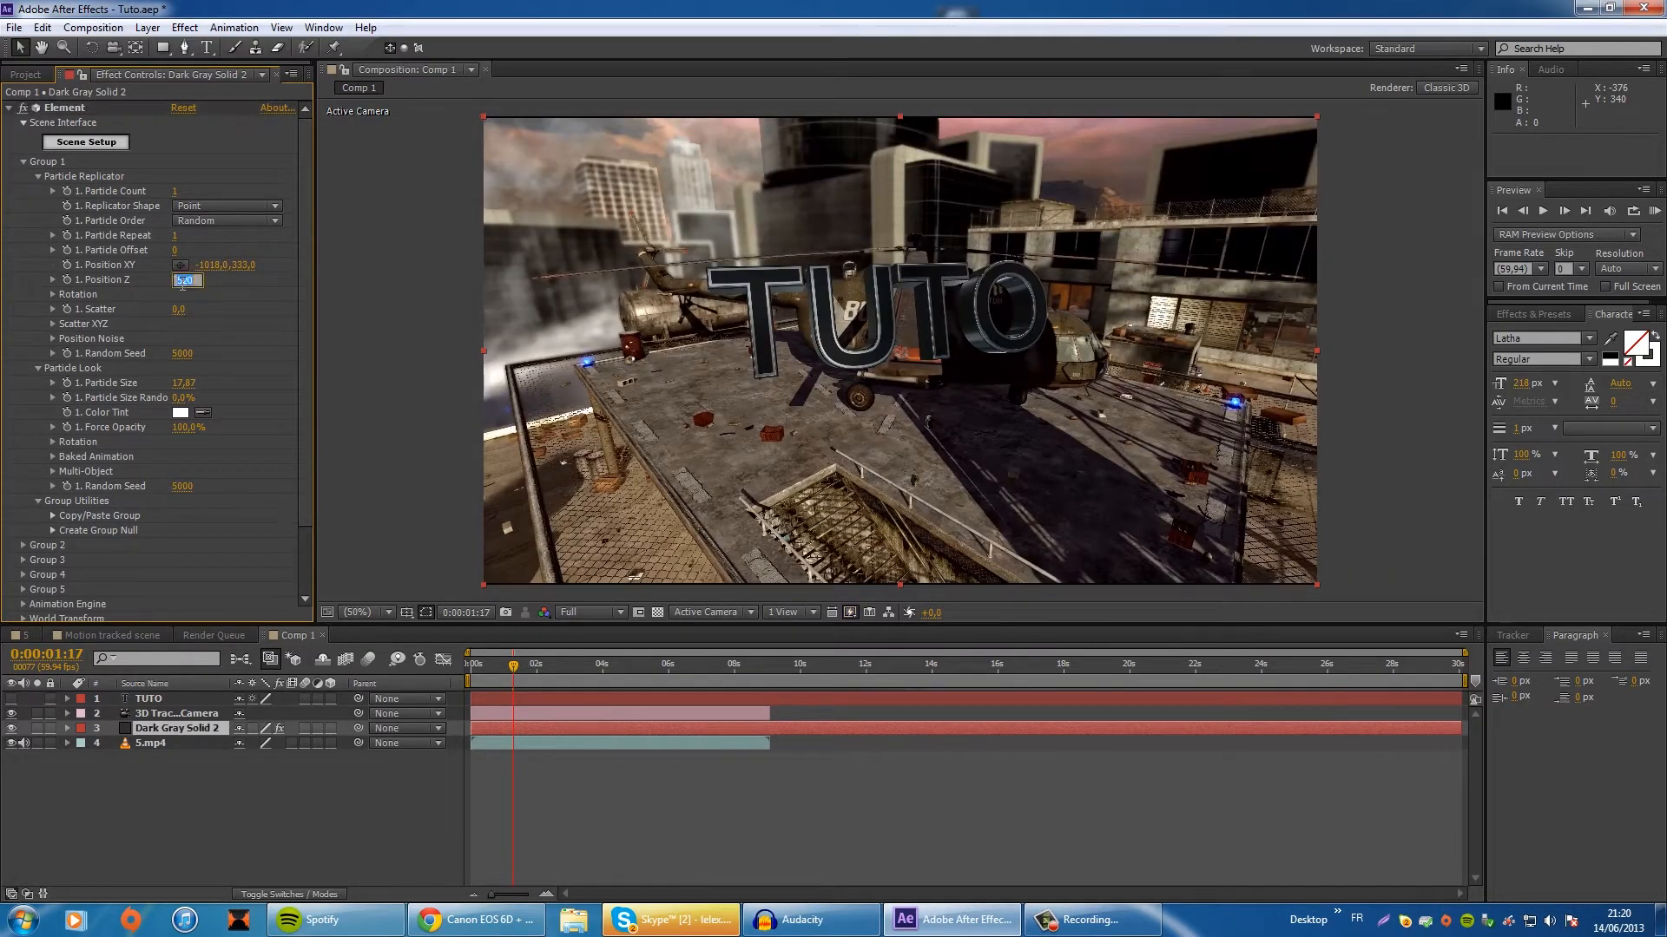
{"action": "type", "text": "450"}
{"action": "key", "text": "Return"}
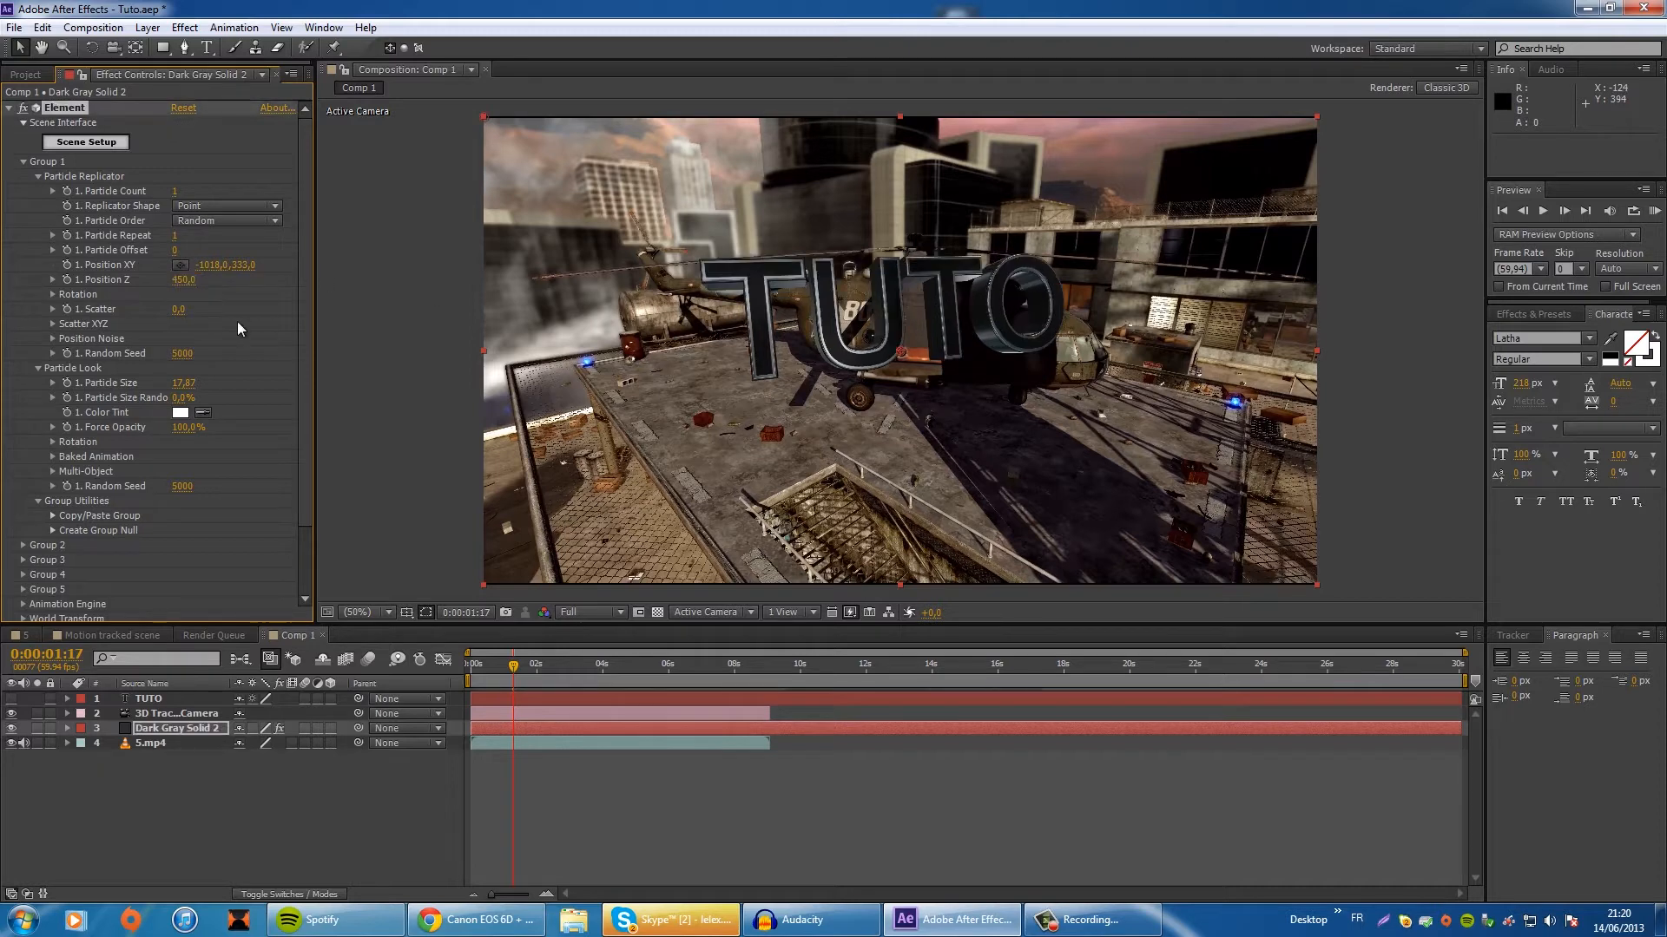
Step: Rotate the TUTO model in Group 1's Particle Replicator to 23° on X and 27° on Y
{"action": "left_click", "coordinate": [53, 295]}
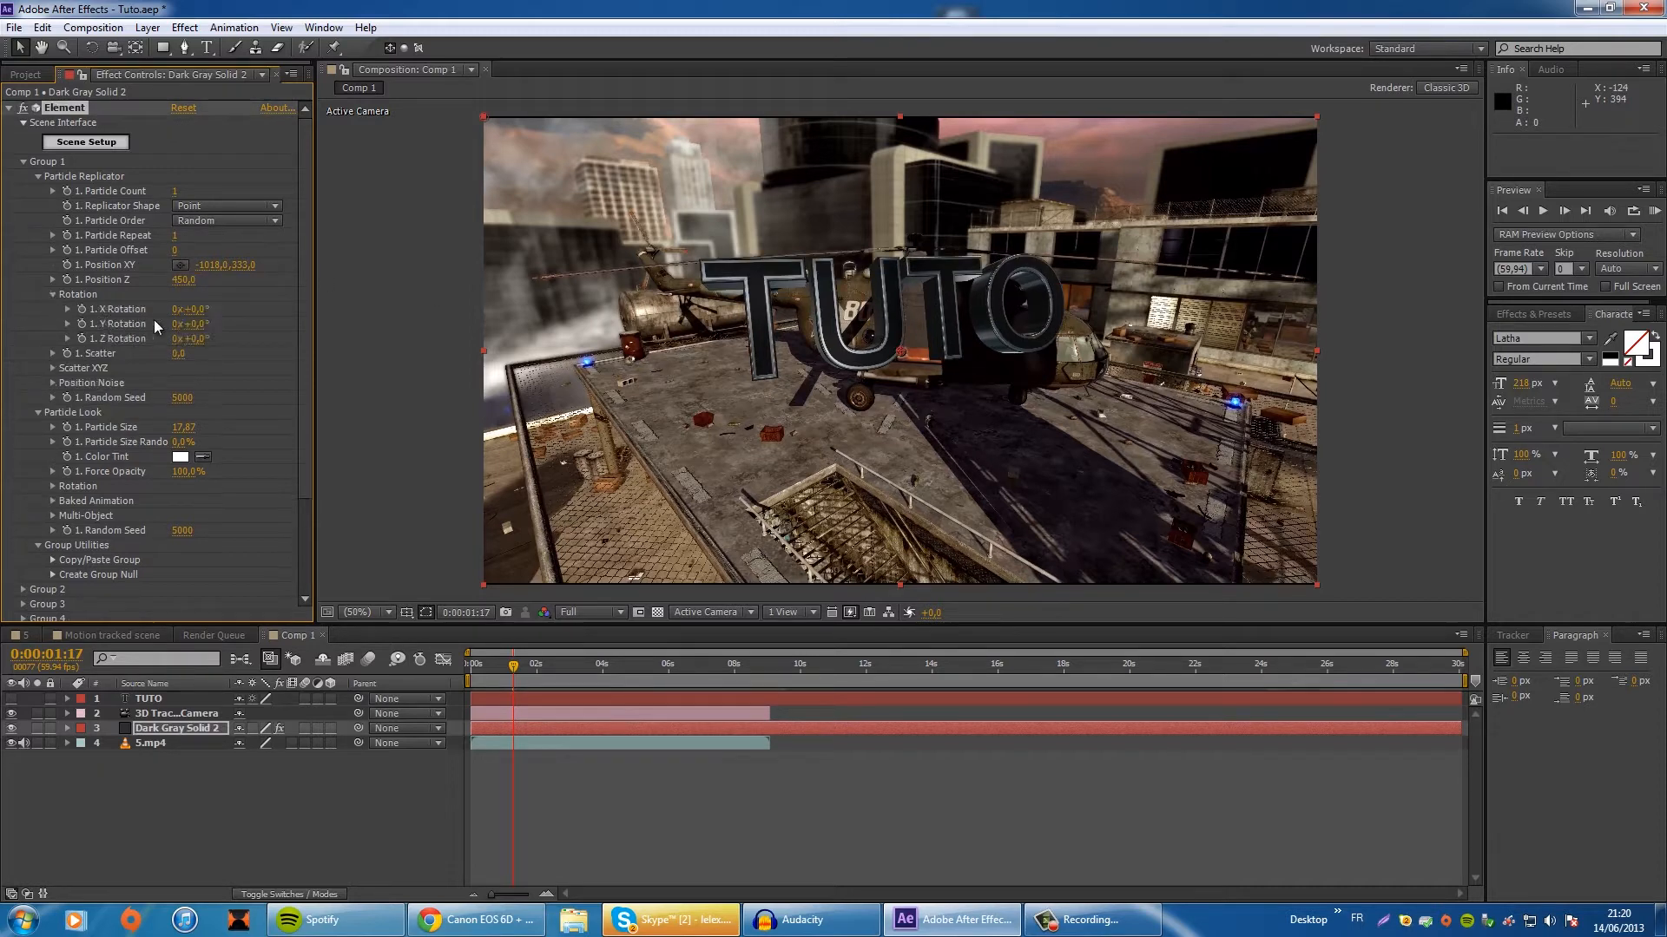
{"action": "mouse_move", "coordinate": [198, 324]}
{"action": "left_mouse_down"}
{"action": "mouse_move", "coordinate": [208, 340]}
{"action": "mouse_move", "coordinate": [208, 308]}
{"action": "mouse_move", "coordinate": [233, 308]}
{"action": "mouse_move", "coordinate": [189, 339]}
{"action": "left_mouse_up"}
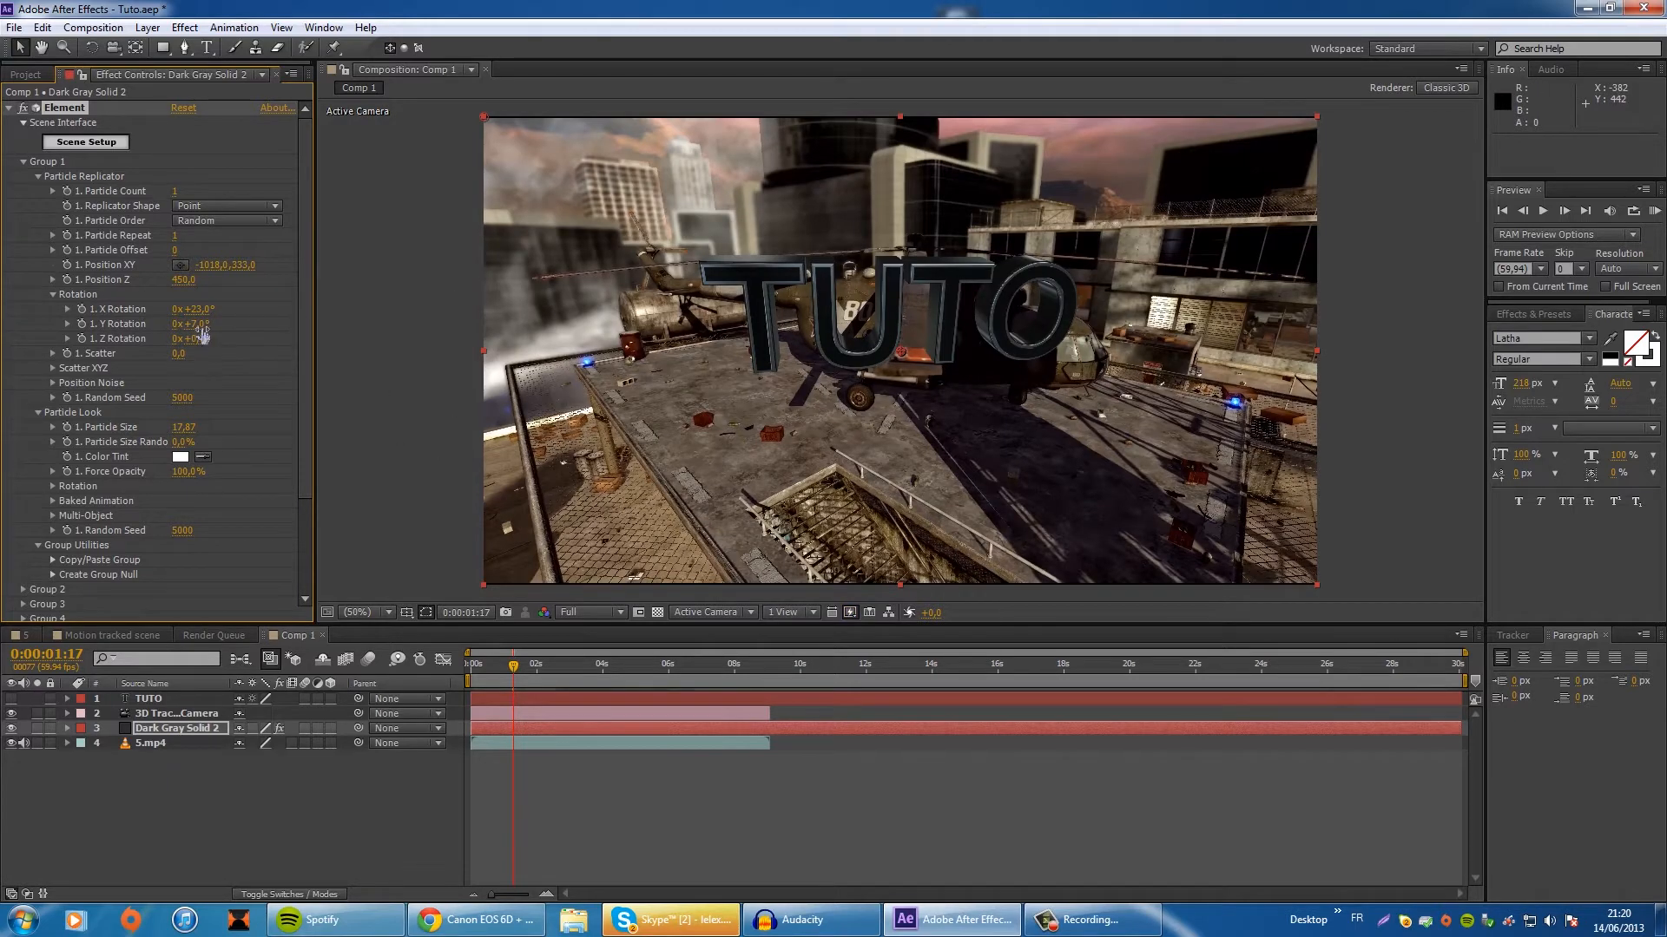
{"action": "left_click_drag", "start_coordinate": [202, 324], "coordinate": [216, 326]}
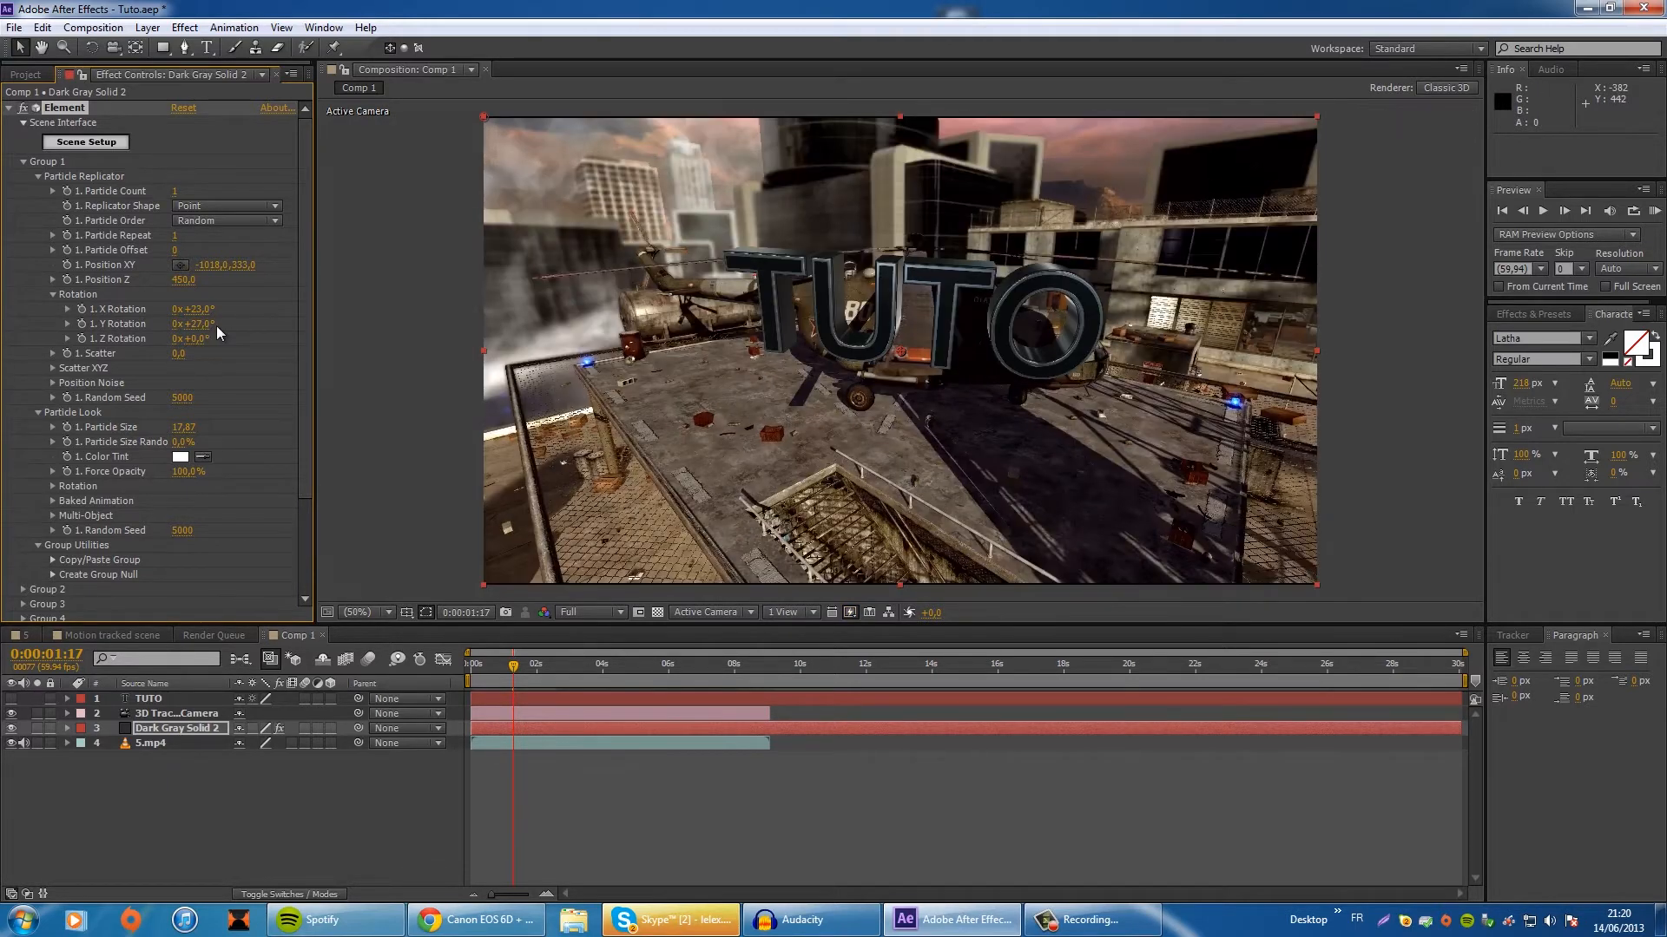
Step: At 0:00:01:10, place the TUTO model above the helicopter at about -1245, 247 with Position Z at 210
{"action": "left_click_drag", "start_coordinate": [499, 666], "coordinate": [483, 666]}
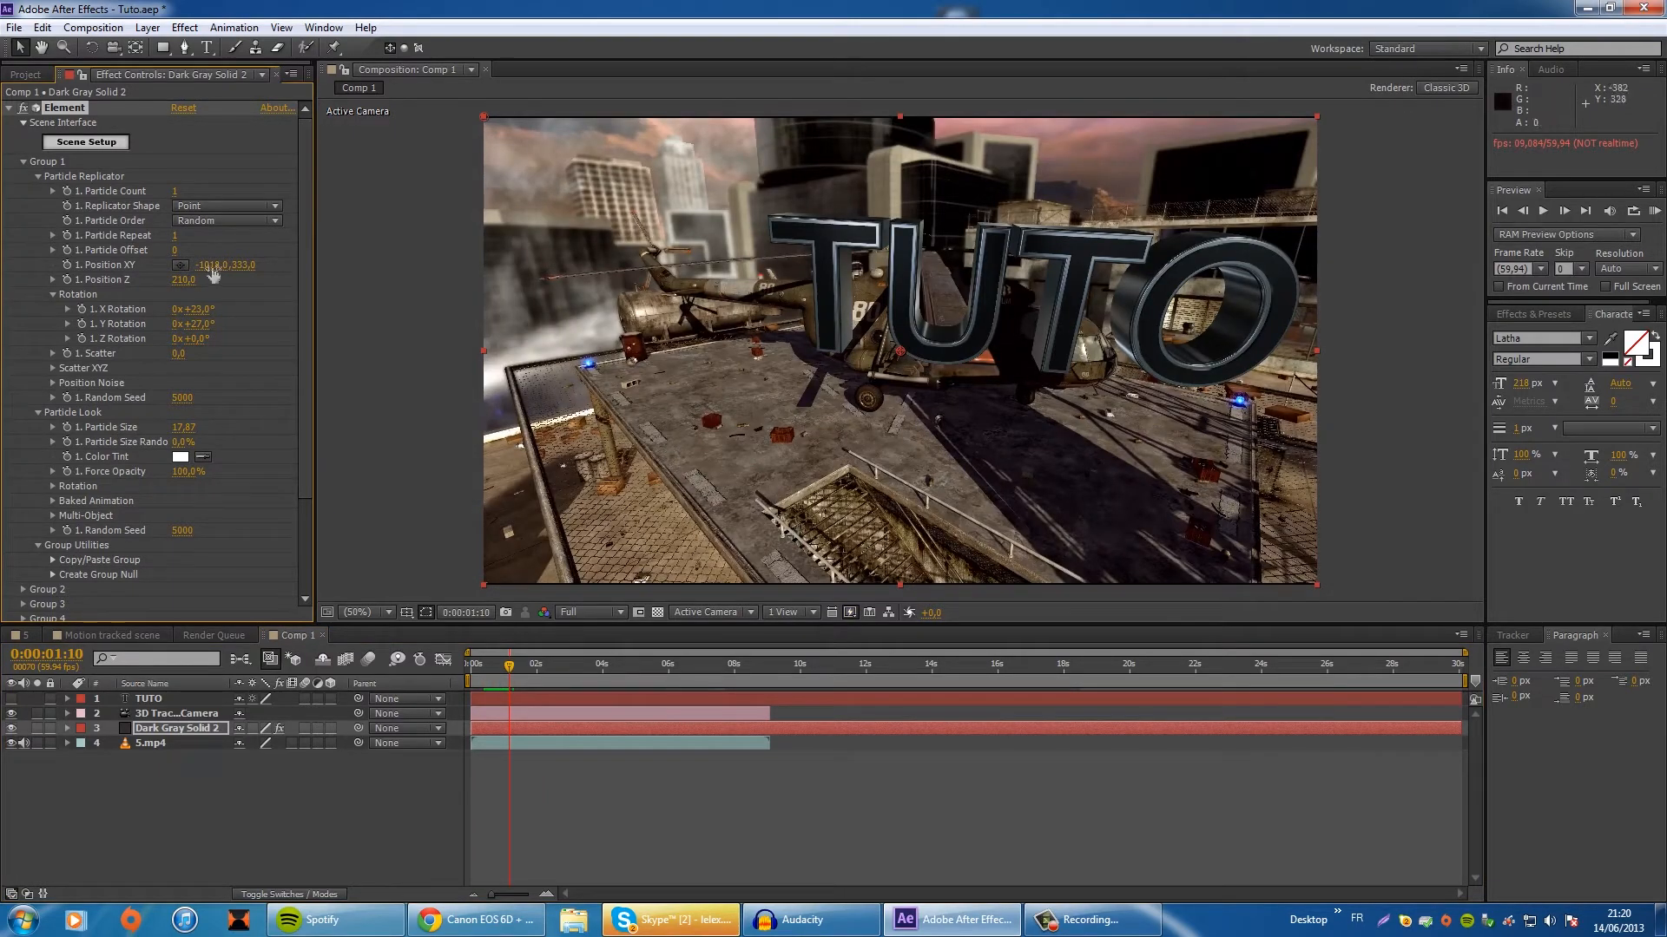
{"action": "left_click_drag", "start_coordinate": [213, 275], "coordinate": [175, 258]}
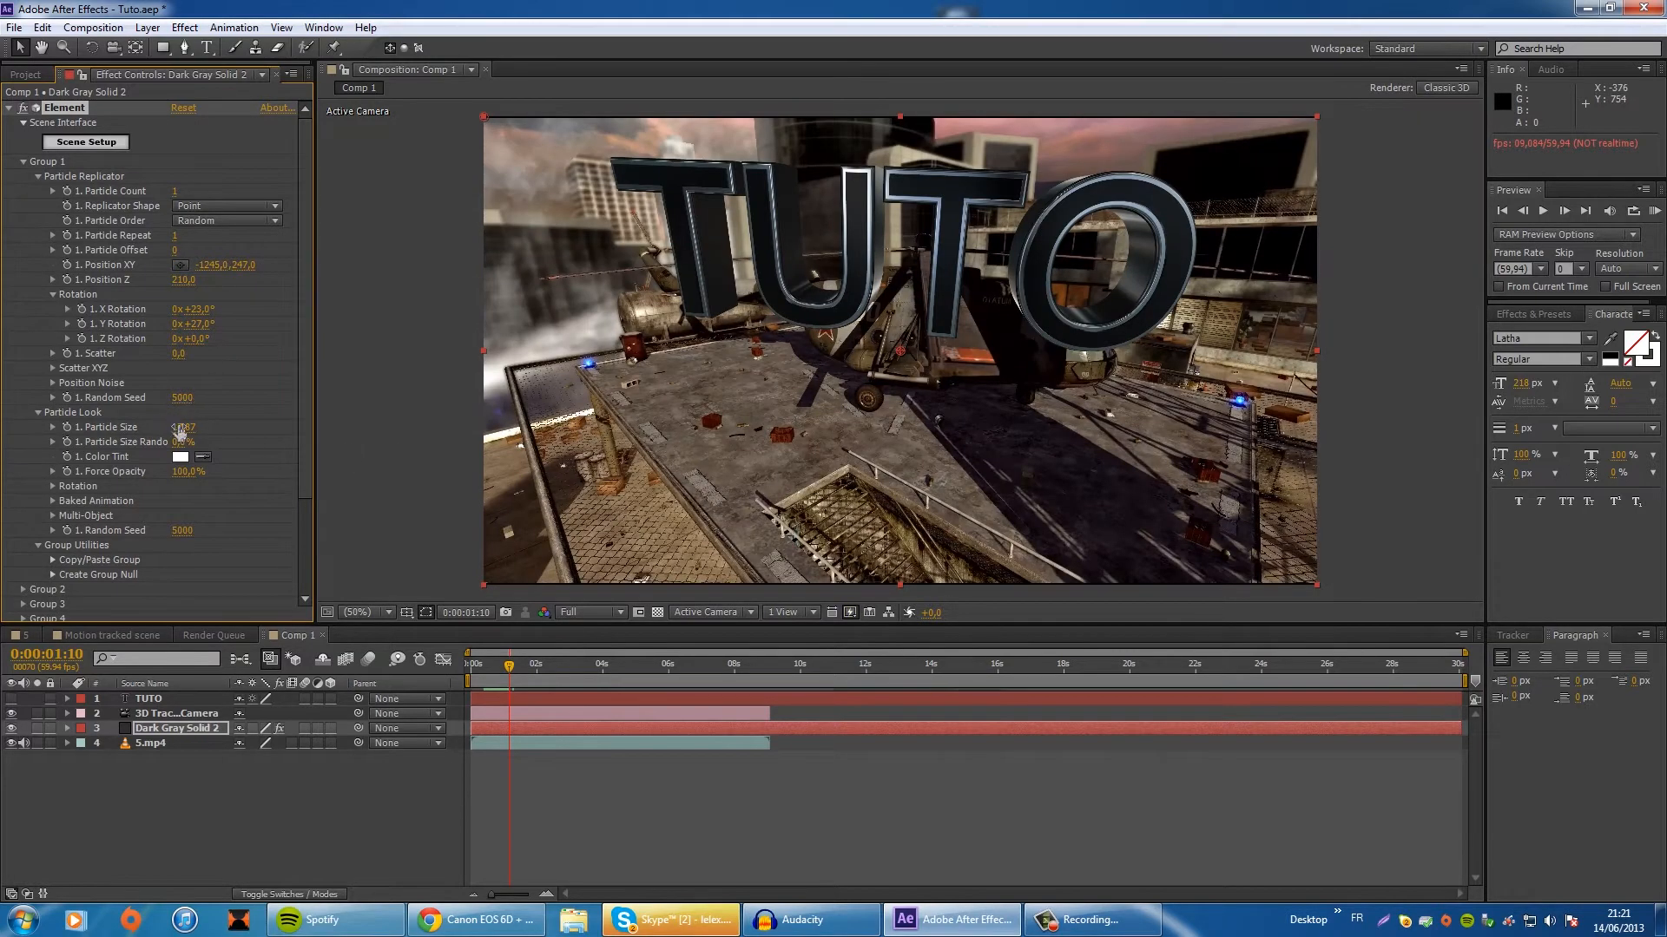
Step: Set the TUTO model's Particle Size to 15.85 and its Position XY to about -1156, 325
{"action": "mouse_move", "coordinate": [510, 667]}
{"action": "left_mouse_down"}
{"action": "mouse_move", "coordinate": [471, 676]}
{"action": "mouse_move", "coordinate": [514, 676]}
{"action": "left_mouse_up"}
{"action": "left_click_drag", "start_coordinate": [185, 429], "coordinate": [43, 431]}
{"action": "left_click_drag", "start_coordinate": [248, 265], "coordinate": [301, 267]}
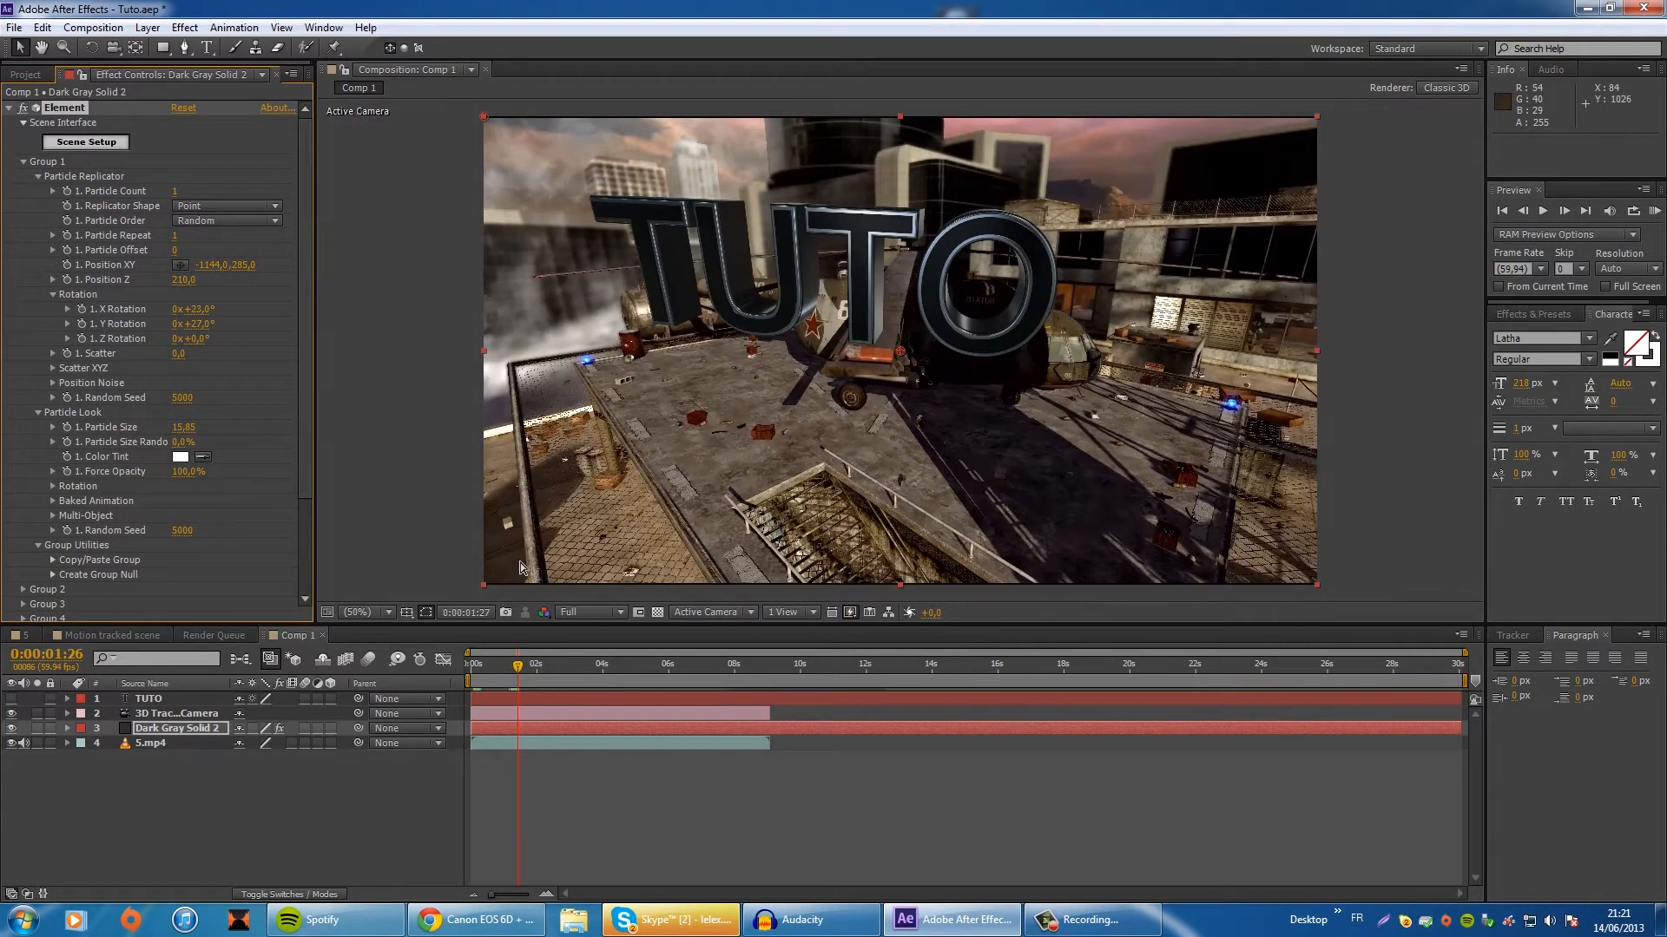
{"action": "left_click_drag", "start_coordinate": [513, 674], "coordinate": [495, 679]}
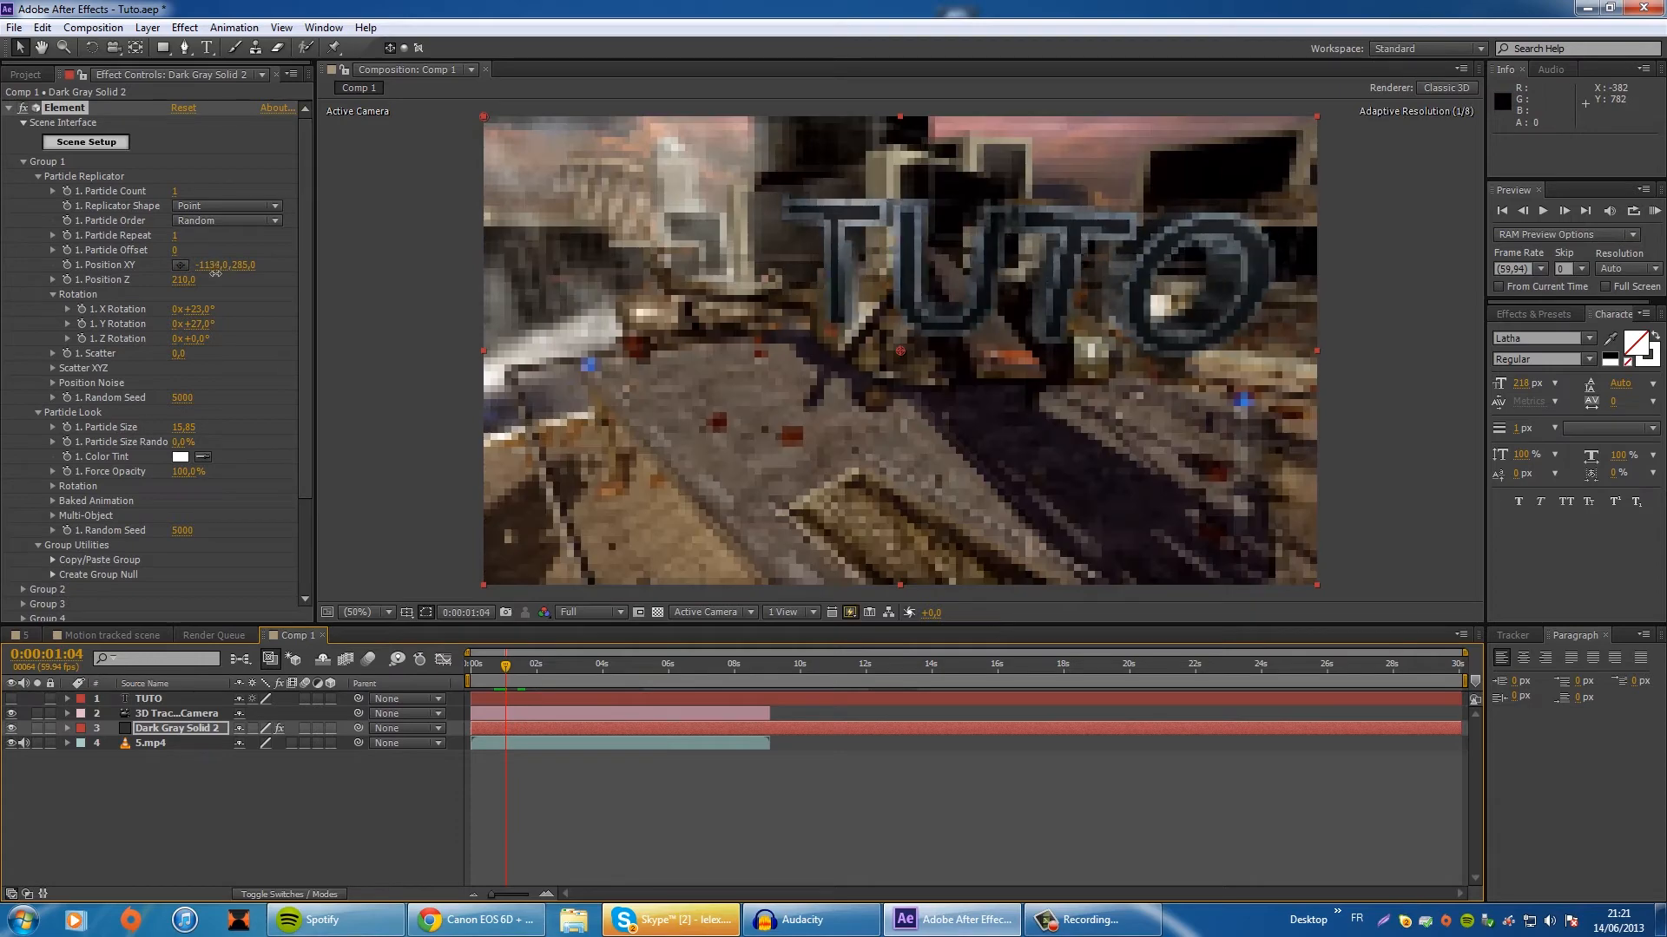
{"action": "left_click_drag", "start_coordinate": [228, 266], "coordinate": [286, 264]}
{"action": "key", "text": "space"}
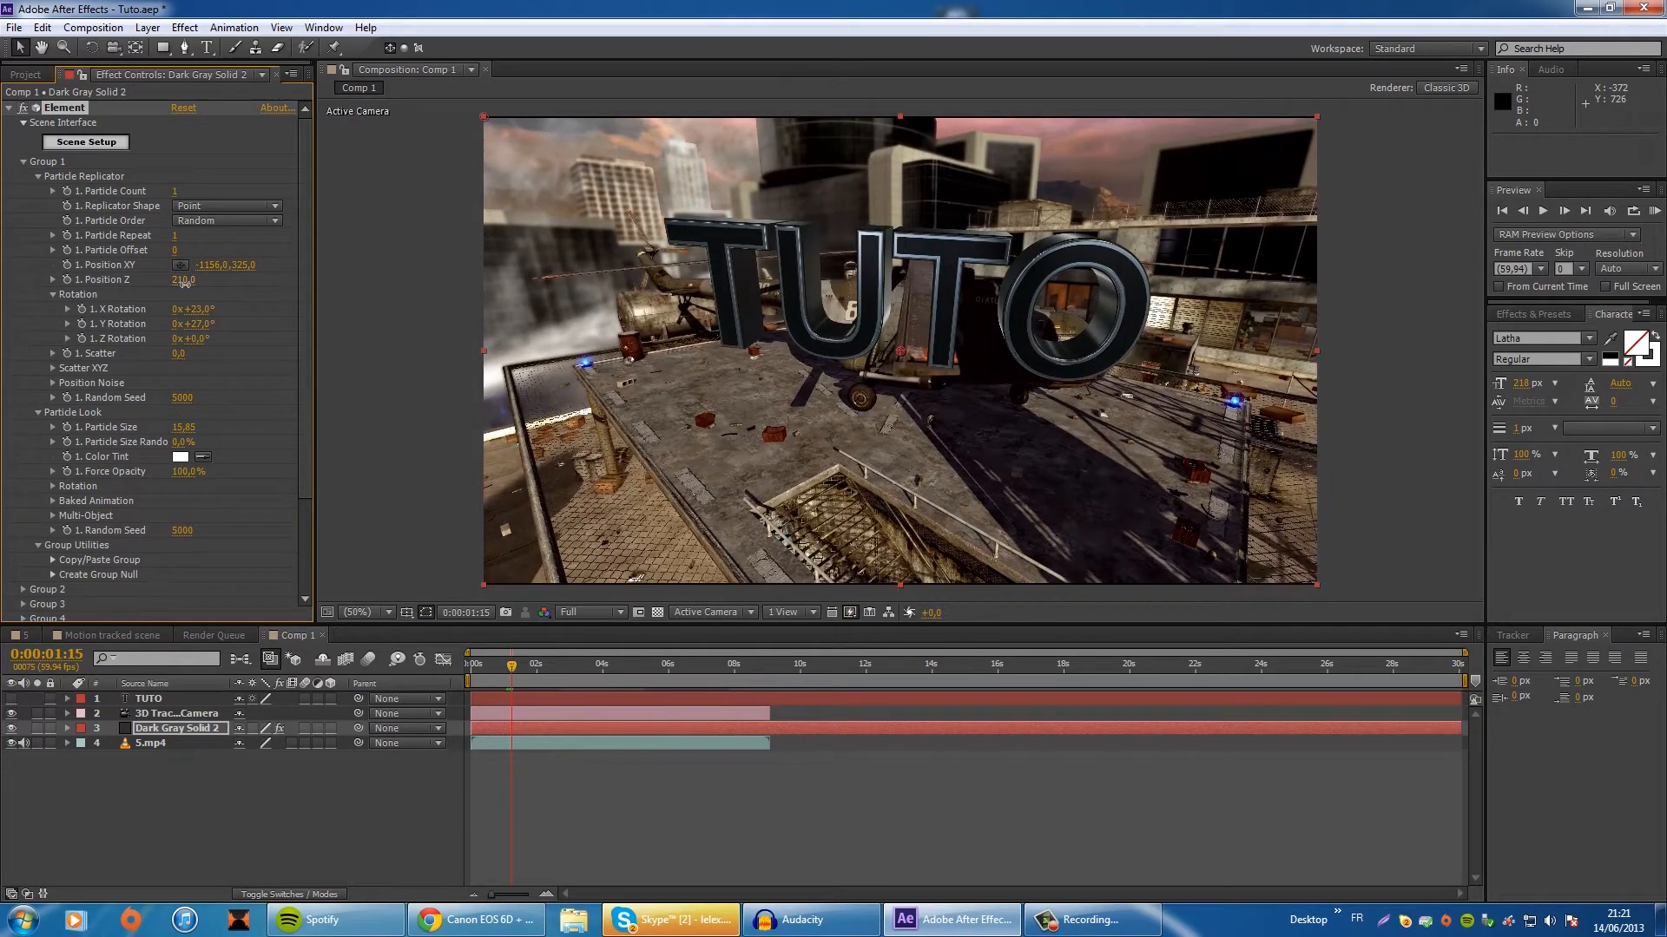
Step: Refine the TUTO model to Position XY -1137, 325, Position Z 280 and Particle Size 14.98, checking it in playback
{"action": "left_click_drag", "start_coordinate": [184, 283], "coordinate": [228, 266]}
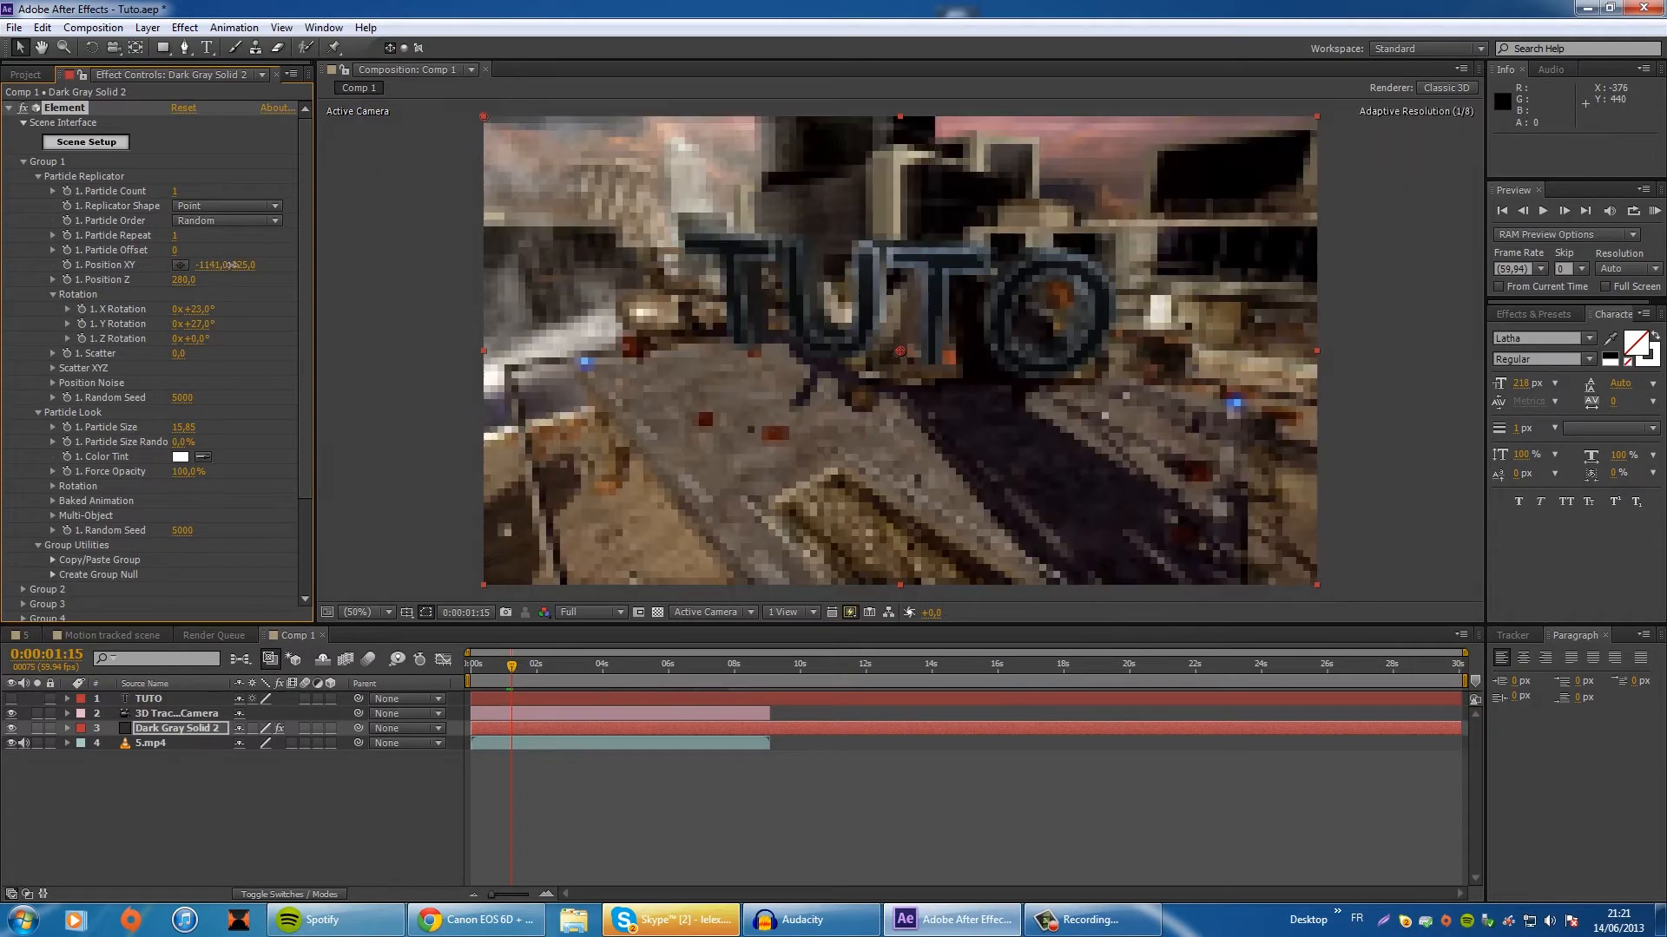
{"action": "left_click_drag", "start_coordinate": [184, 427], "coordinate": [237, 419]}
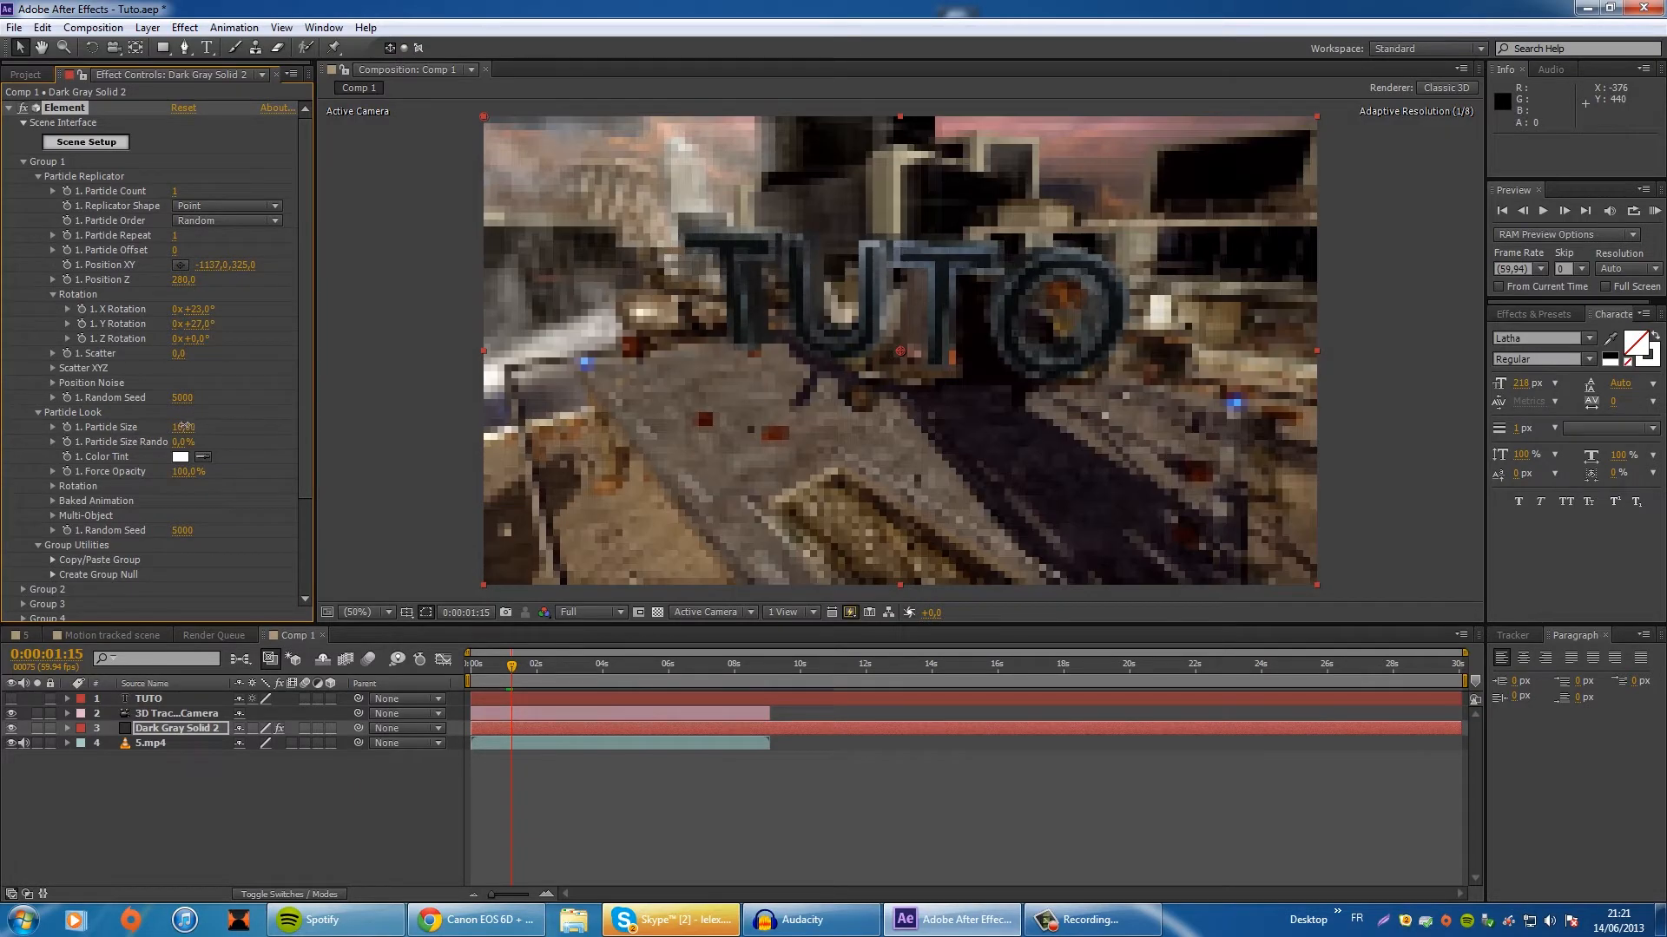
{"action": "key", "text": "space"}
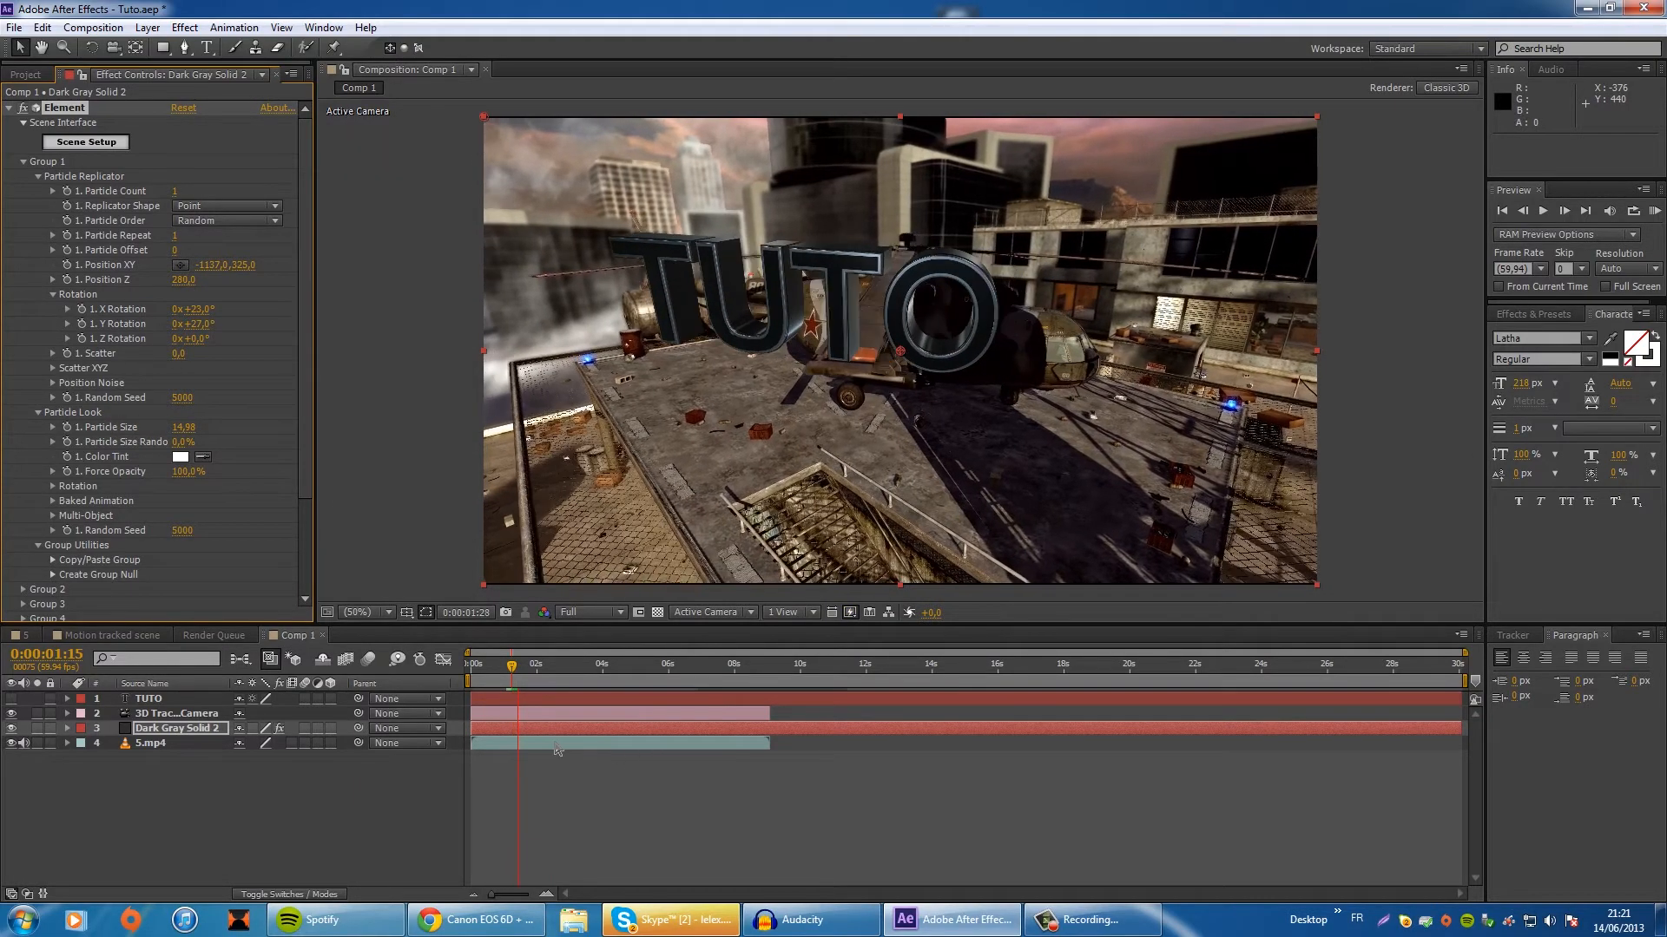
{"action": "left_click_drag", "start_coordinate": [560, 672], "coordinate": [508, 679]}
Step: Pre-compose all four layers of Comp 1 into a new composition named tuto
{"action": "left_click_drag", "start_coordinate": [144, 768], "coordinate": [149, 657]}
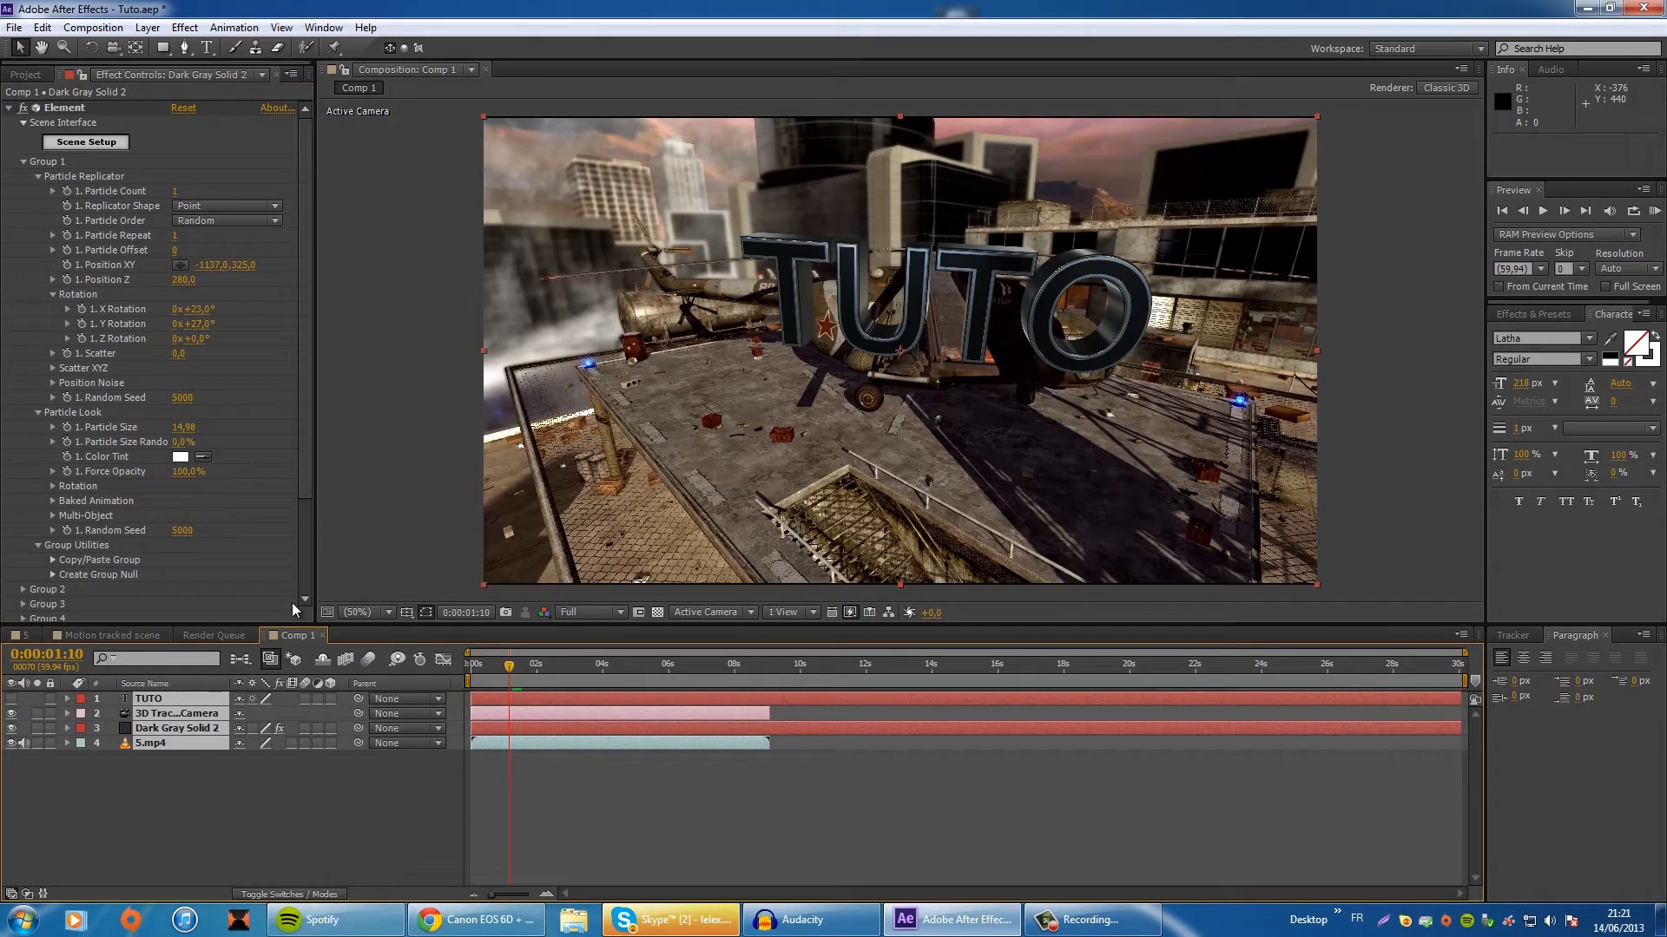
{"action": "key", "text": "ctrl+shift+c"}
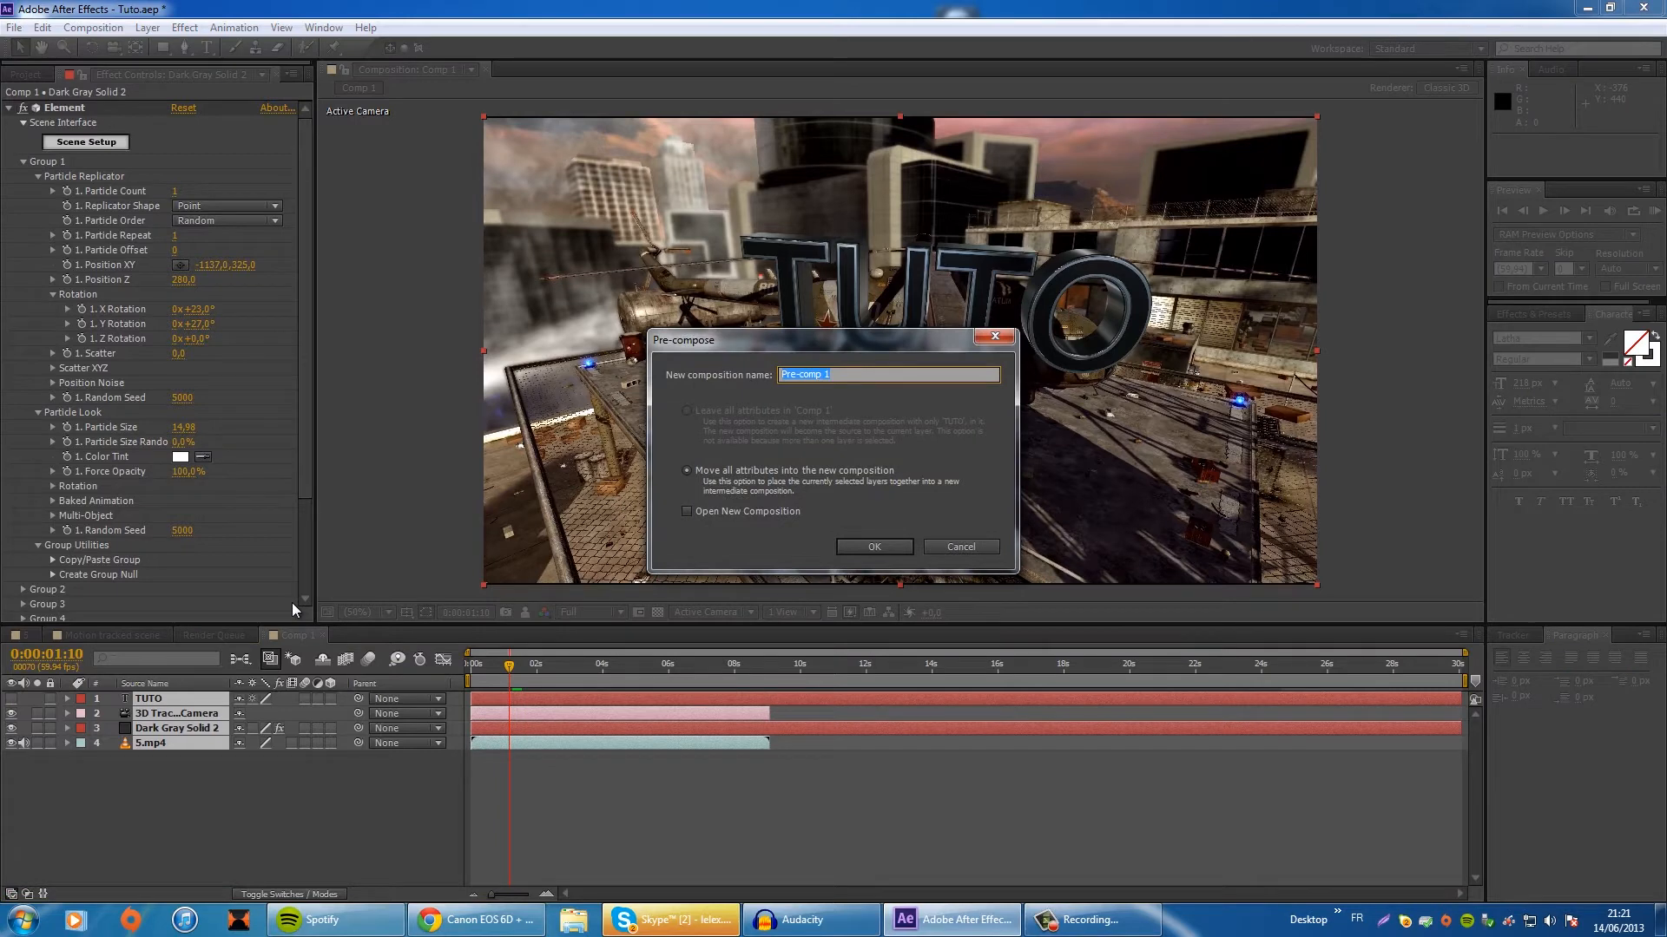
{"action": "key", "text": "Return"}
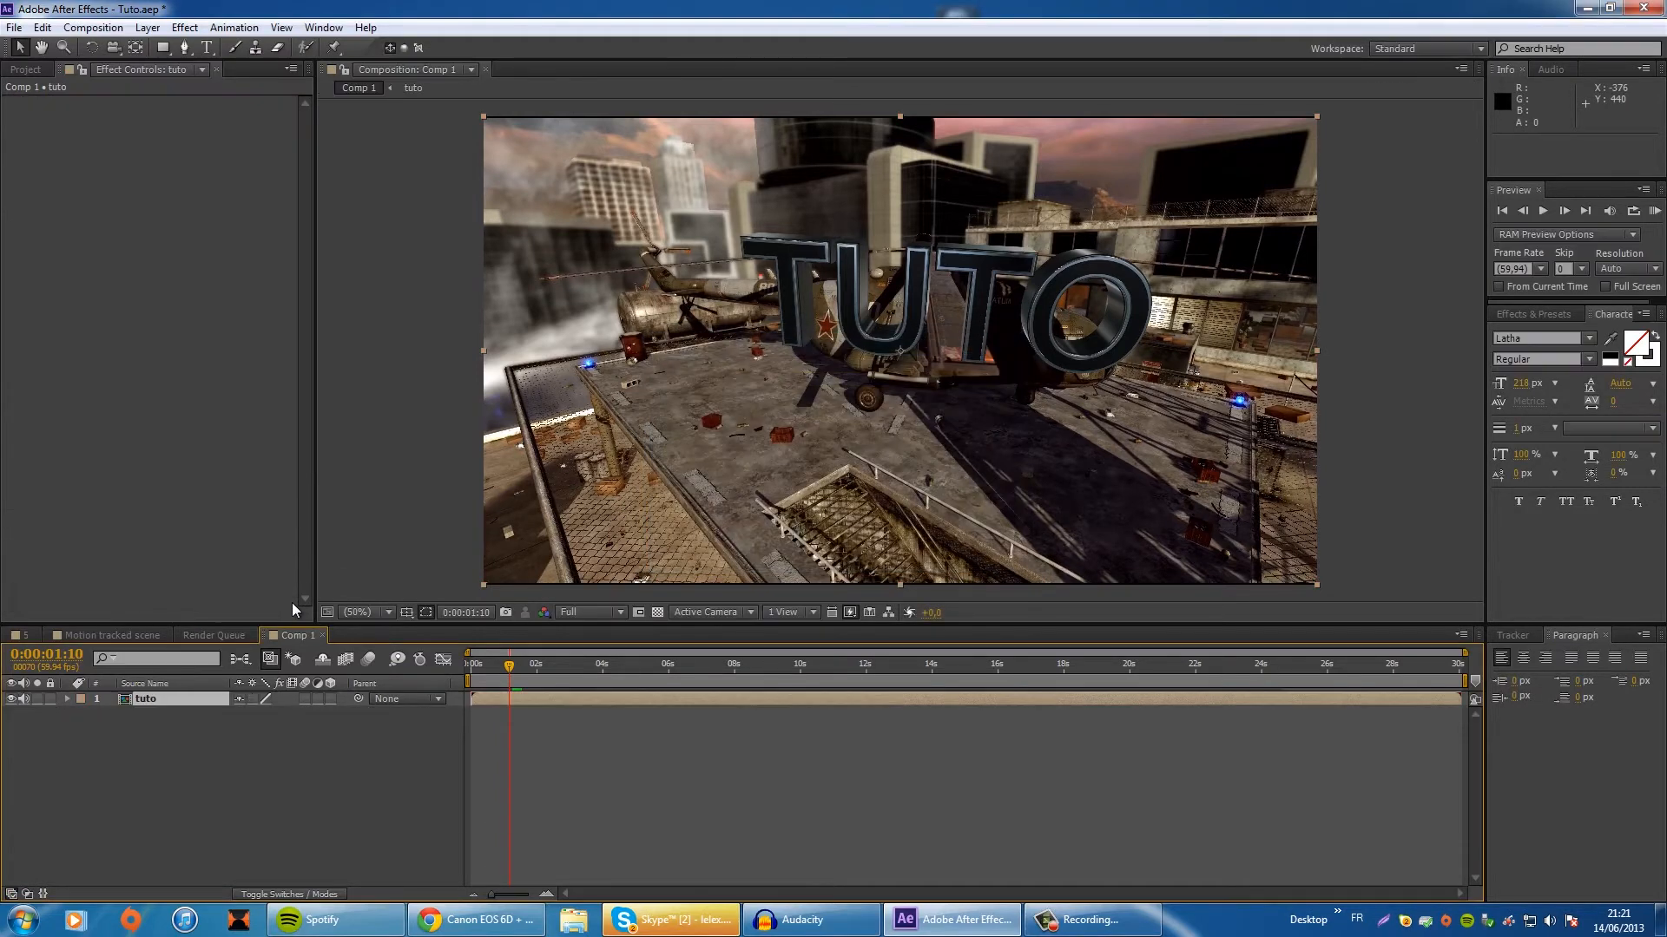
Step: Apply Twixtor Pro to the tuto layer and keyframe its Speed % from 100 at the first frame to 30 at 0:00:00:01
{"action": "key", "text": "shift+Page_Up"}
{"action": "mouse_move", "coordinate": [484, 675]}
{"action": "left_mouse_down"}
{"action": "mouse_move", "coordinate": [807, 660]}
{"action": "mouse_move", "coordinate": [466, 679]}
{"action": "left_mouse_up"}
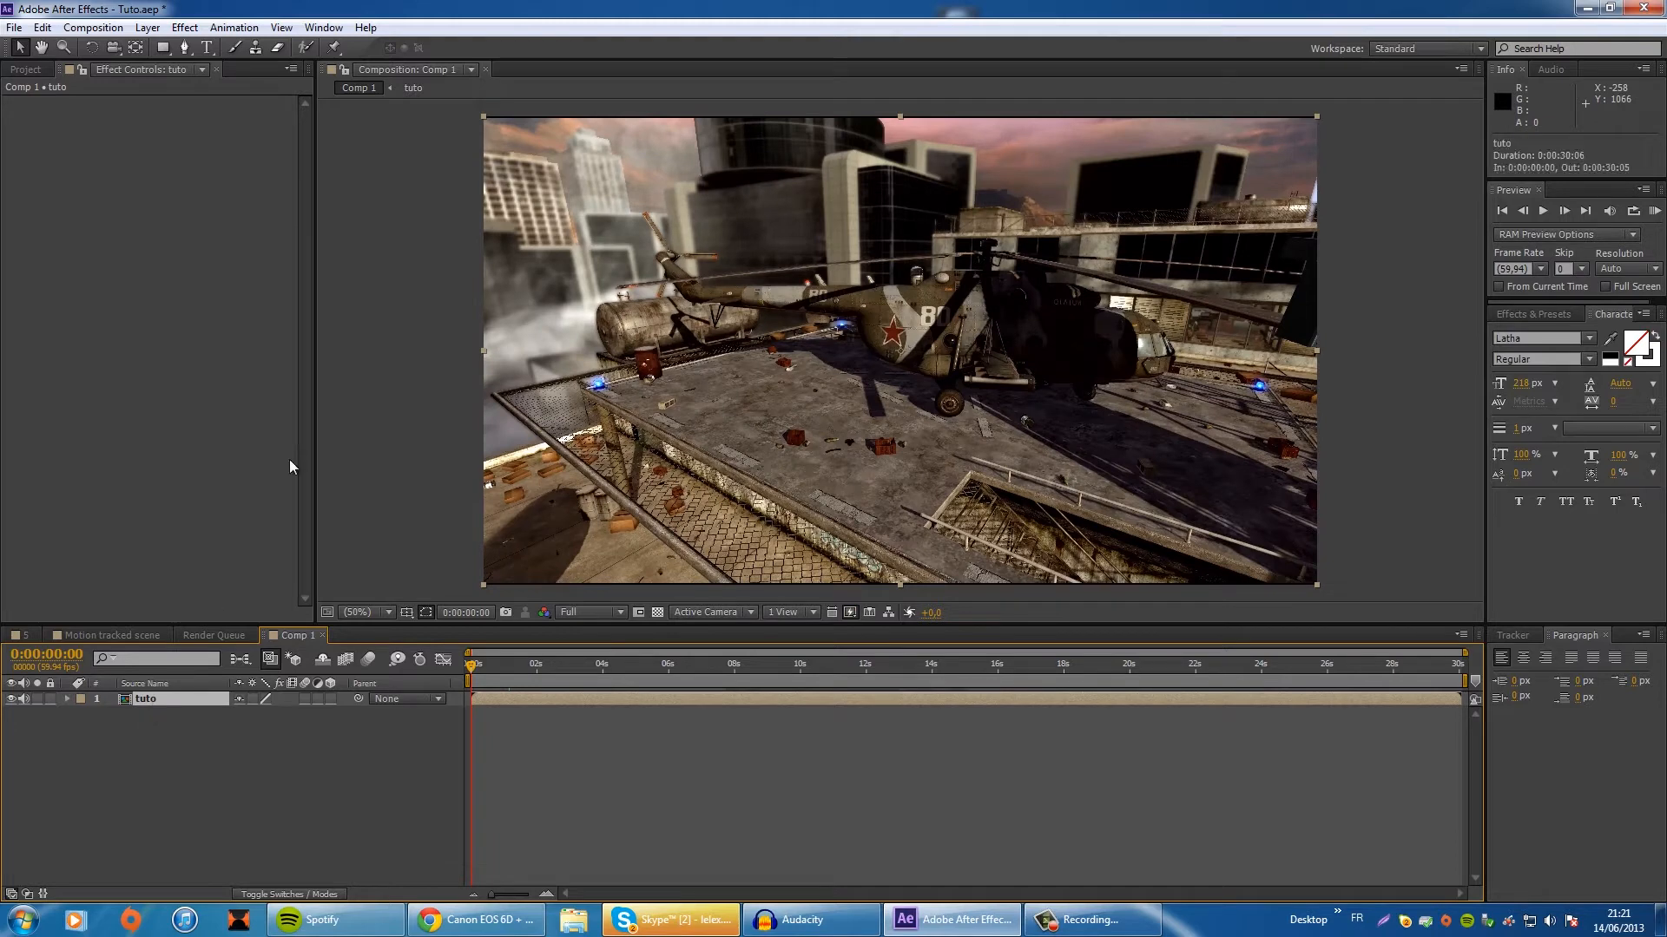
{"action": "left_click", "coordinate": [185, 27]}
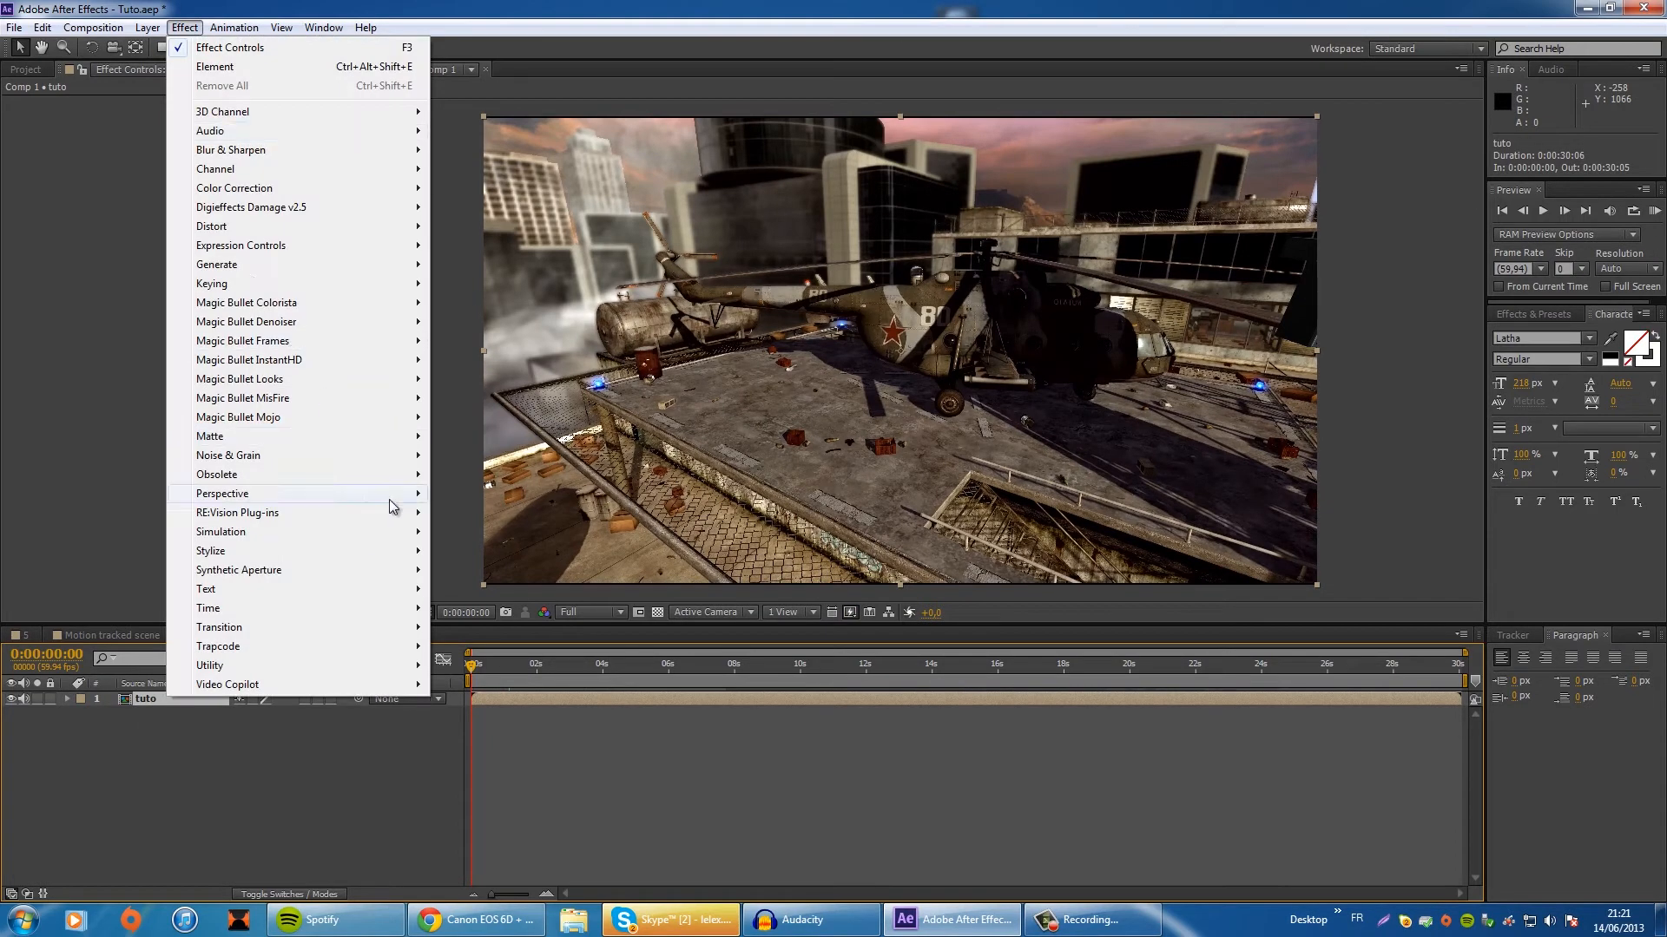
{"action": "mouse_move", "coordinate": [368, 512]}
{"action": "left_click", "coordinate": [481, 551]}
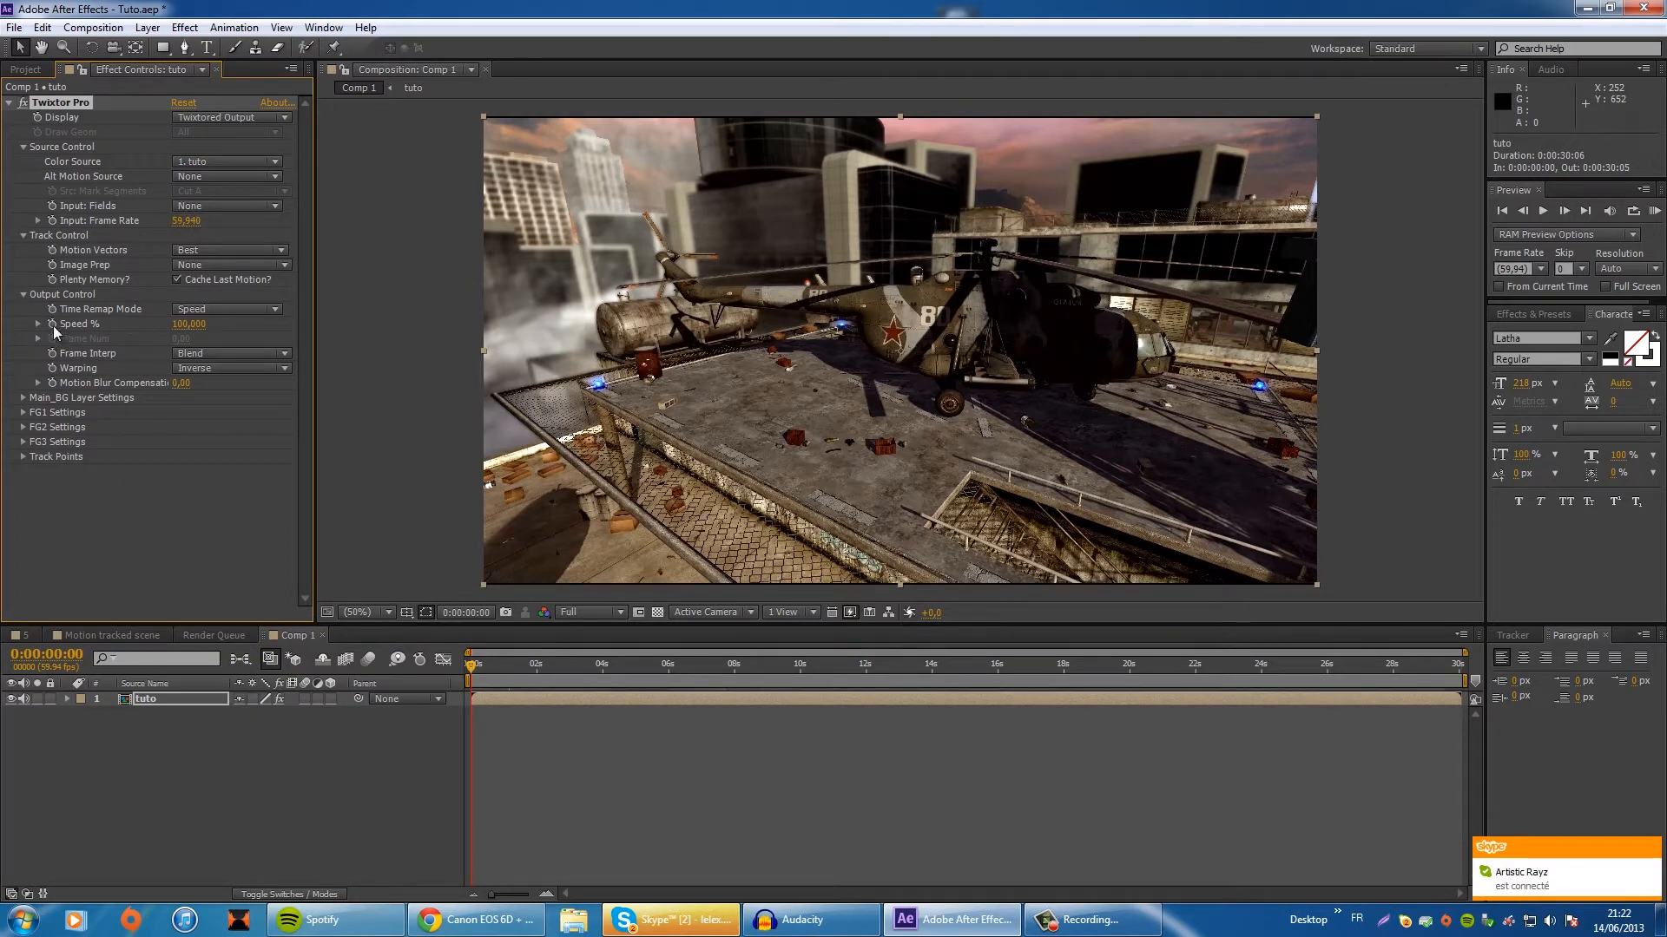
{"action": "left_click", "coordinate": [1564, 211]}
{"action": "left_click", "coordinate": [187, 324]}
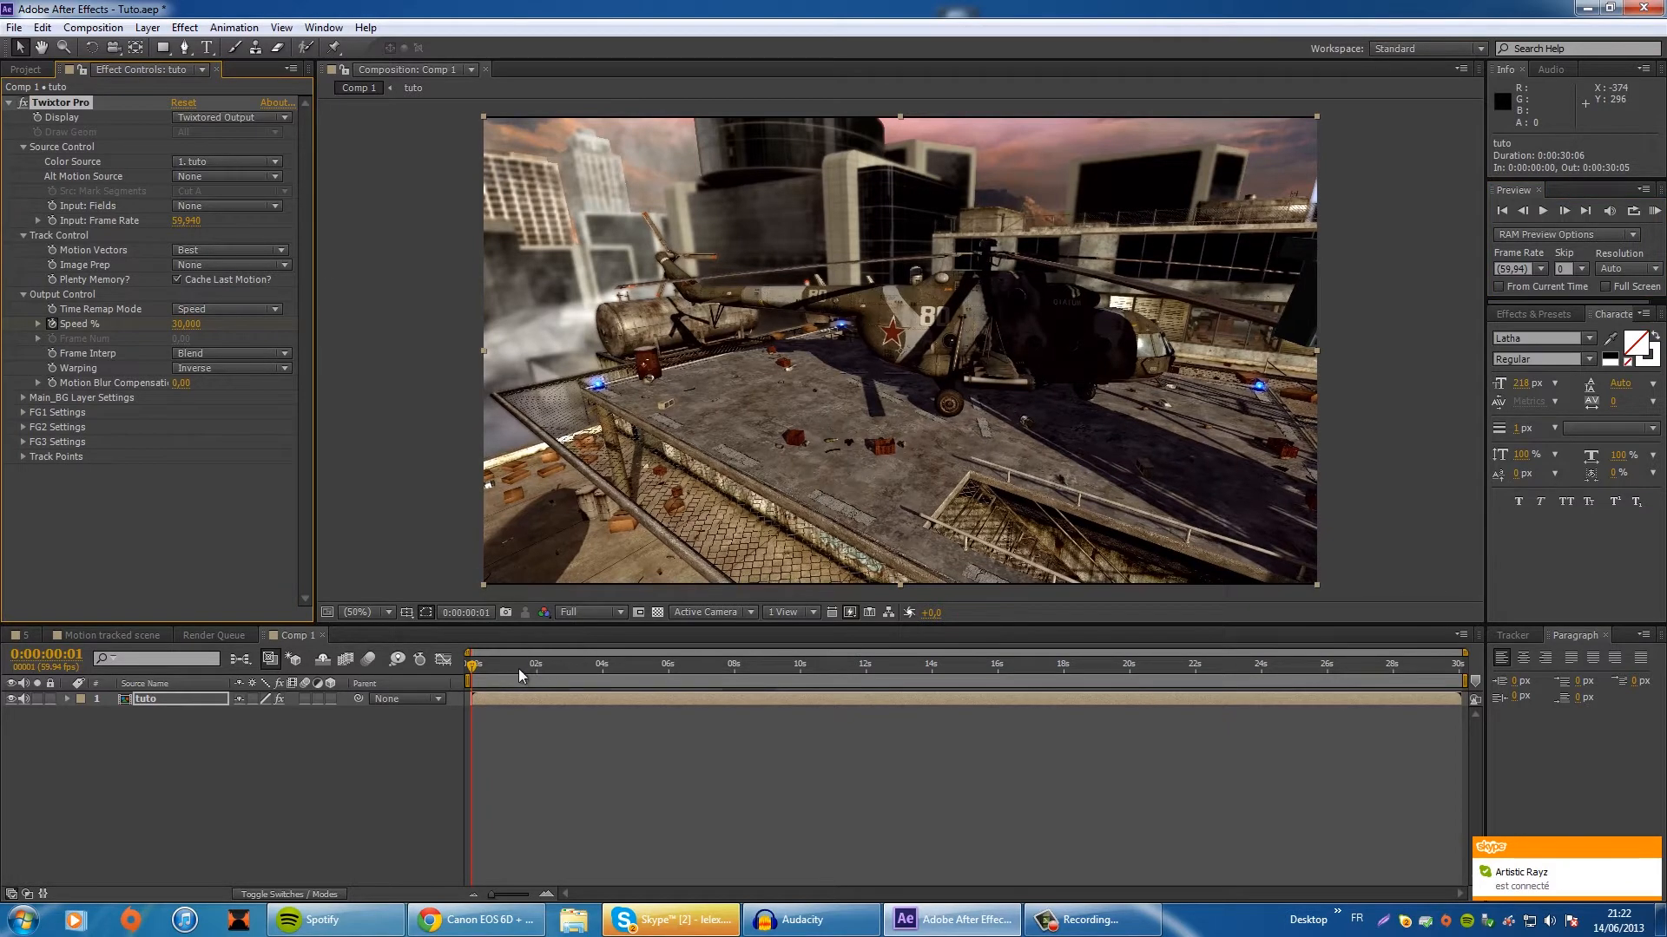
Step: End the work area at 0:00:09:39 and trim the end of the tuto layer to about 0:00:10:39
{"action": "left_click_drag", "start_coordinate": [518, 668], "coordinate": [789, 665]}
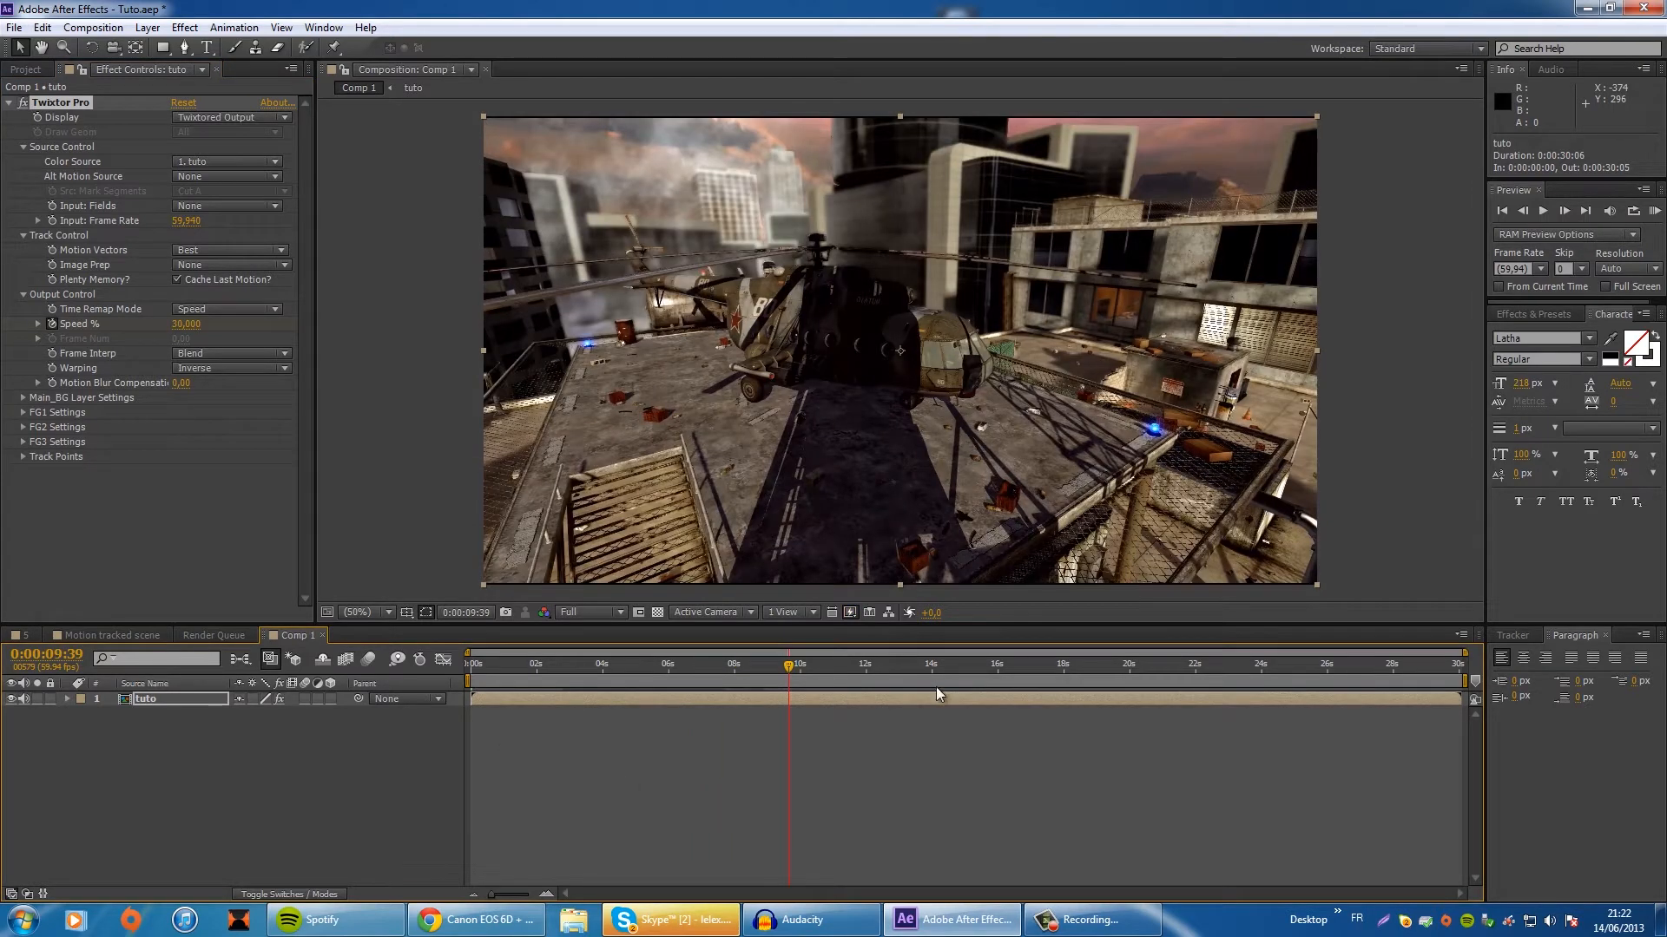
{"action": "key", "text": "n"}
{"action": "left_click_drag", "start_coordinate": [1462, 698], "coordinate": [821, 736]}
Step: Scrub through the slowed clip from the start to 0:00:03:21 and add an adjustment layer above the tuto layer
{"action": "left_click_drag", "start_coordinate": [789, 667], "coordinate": [465, 693]}
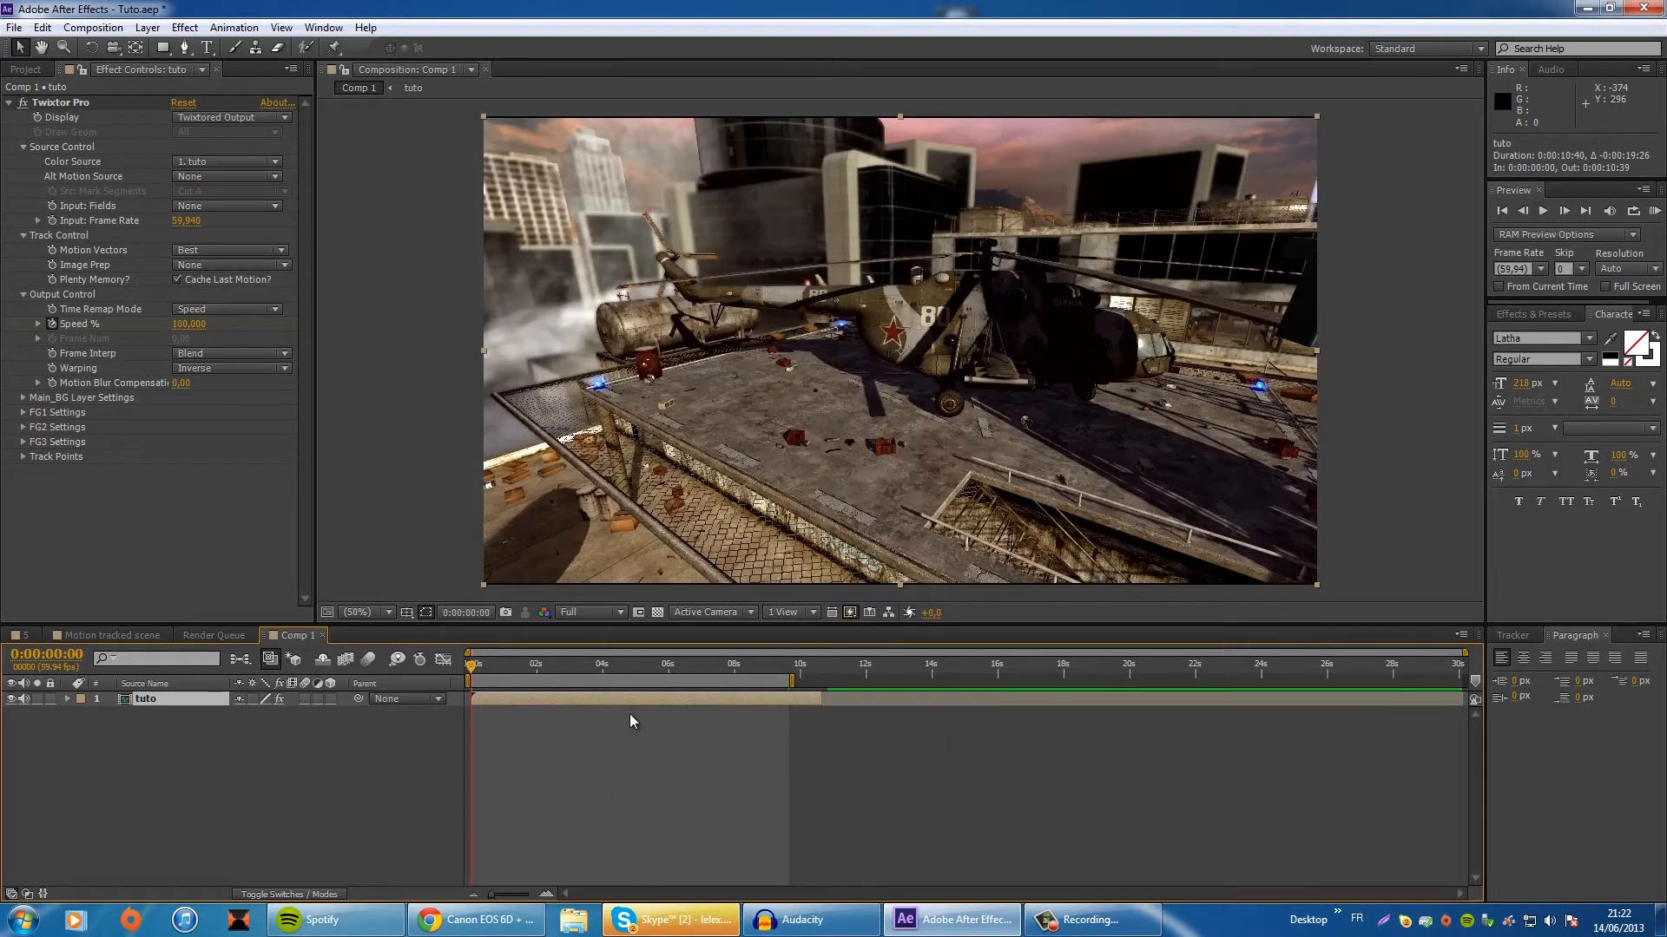
{"action": "left_click", "coordinate": [547, 895]}
{"action": "left_click", "coordinate": [546, 896]}
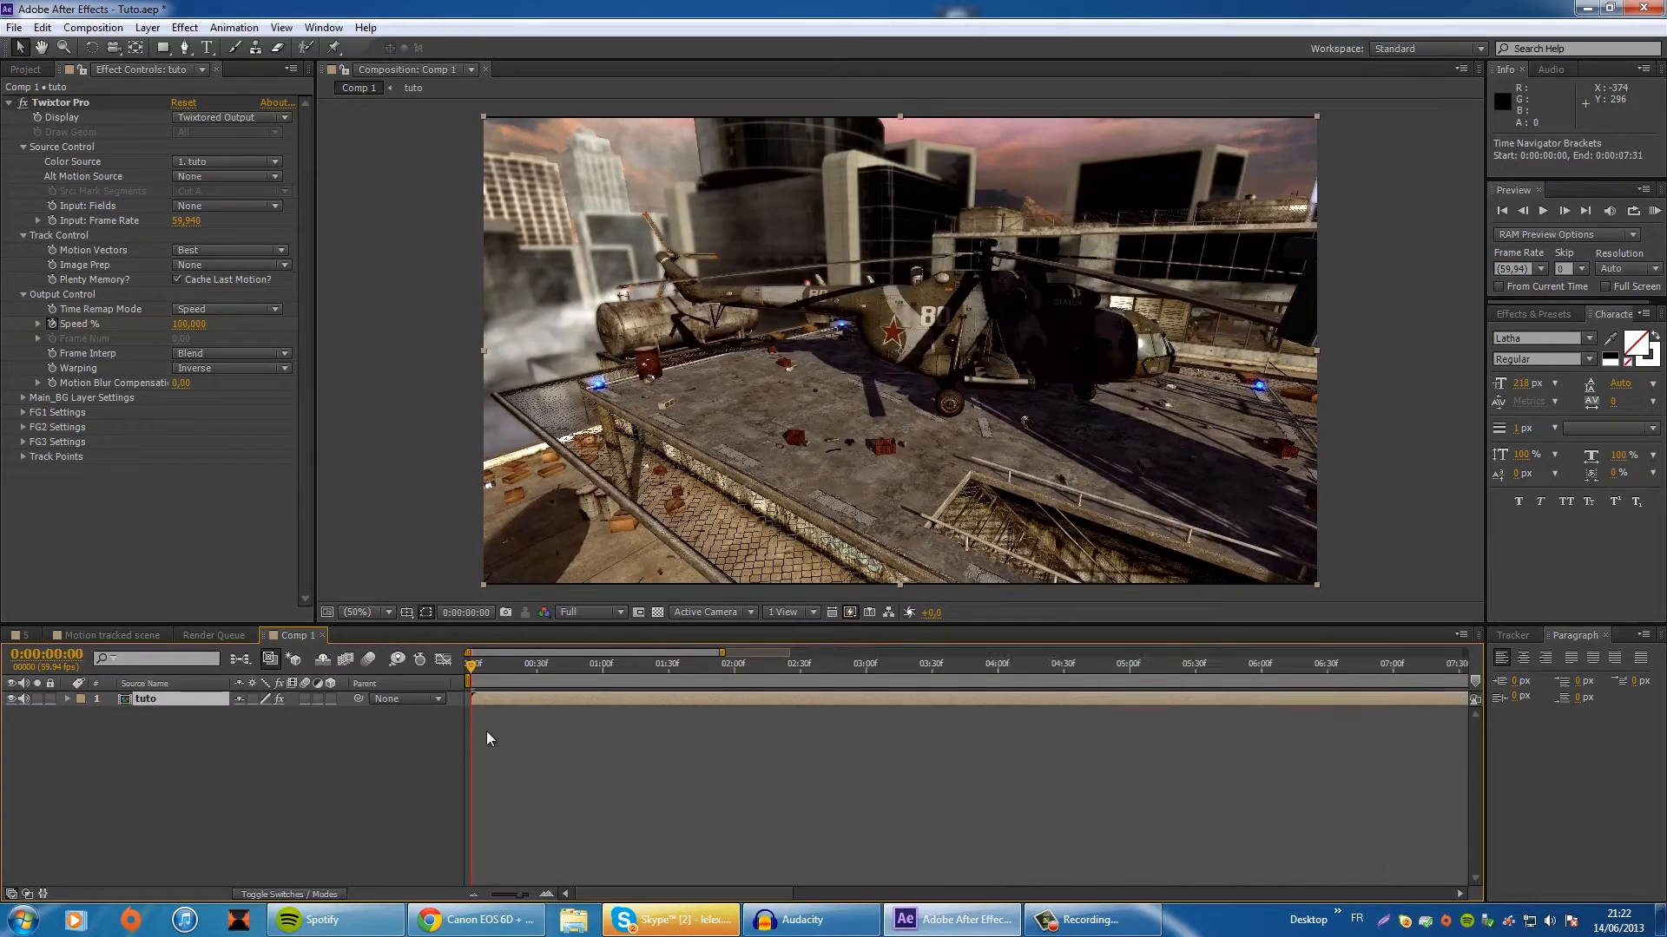
{"action": "left_click_drag", "start_coordinate": [478, 665], "coordinate": [800, 668]}
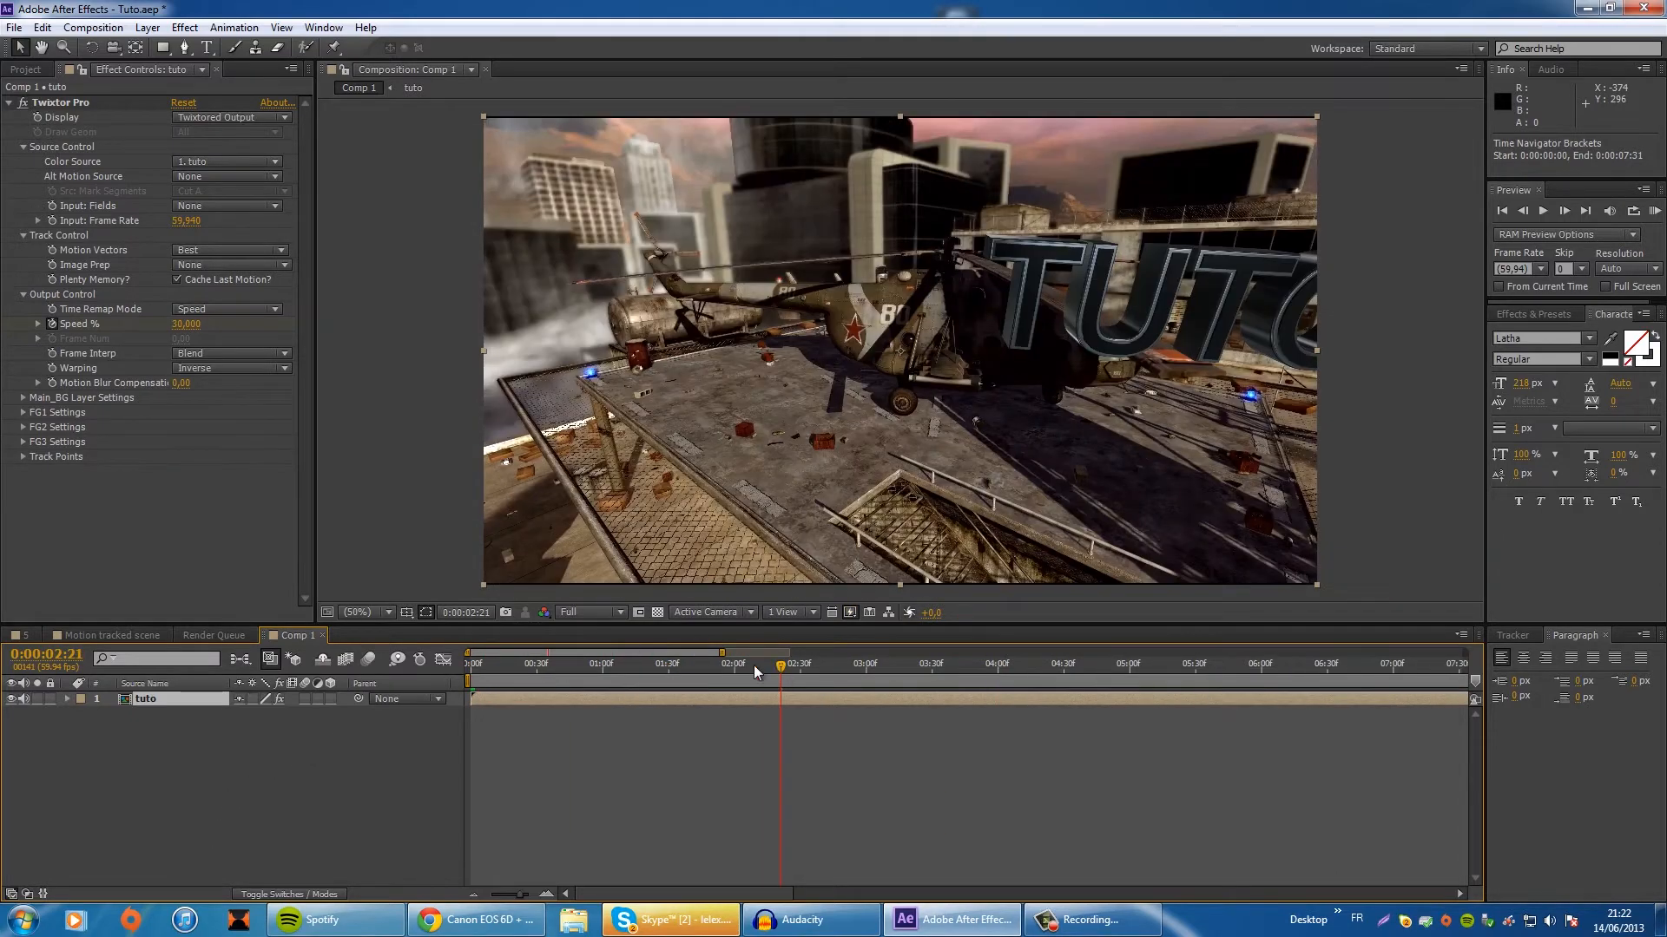
{"action": "left_click_drag", "start_coordinate": [792, 671], "coordinate": [917, 656]}
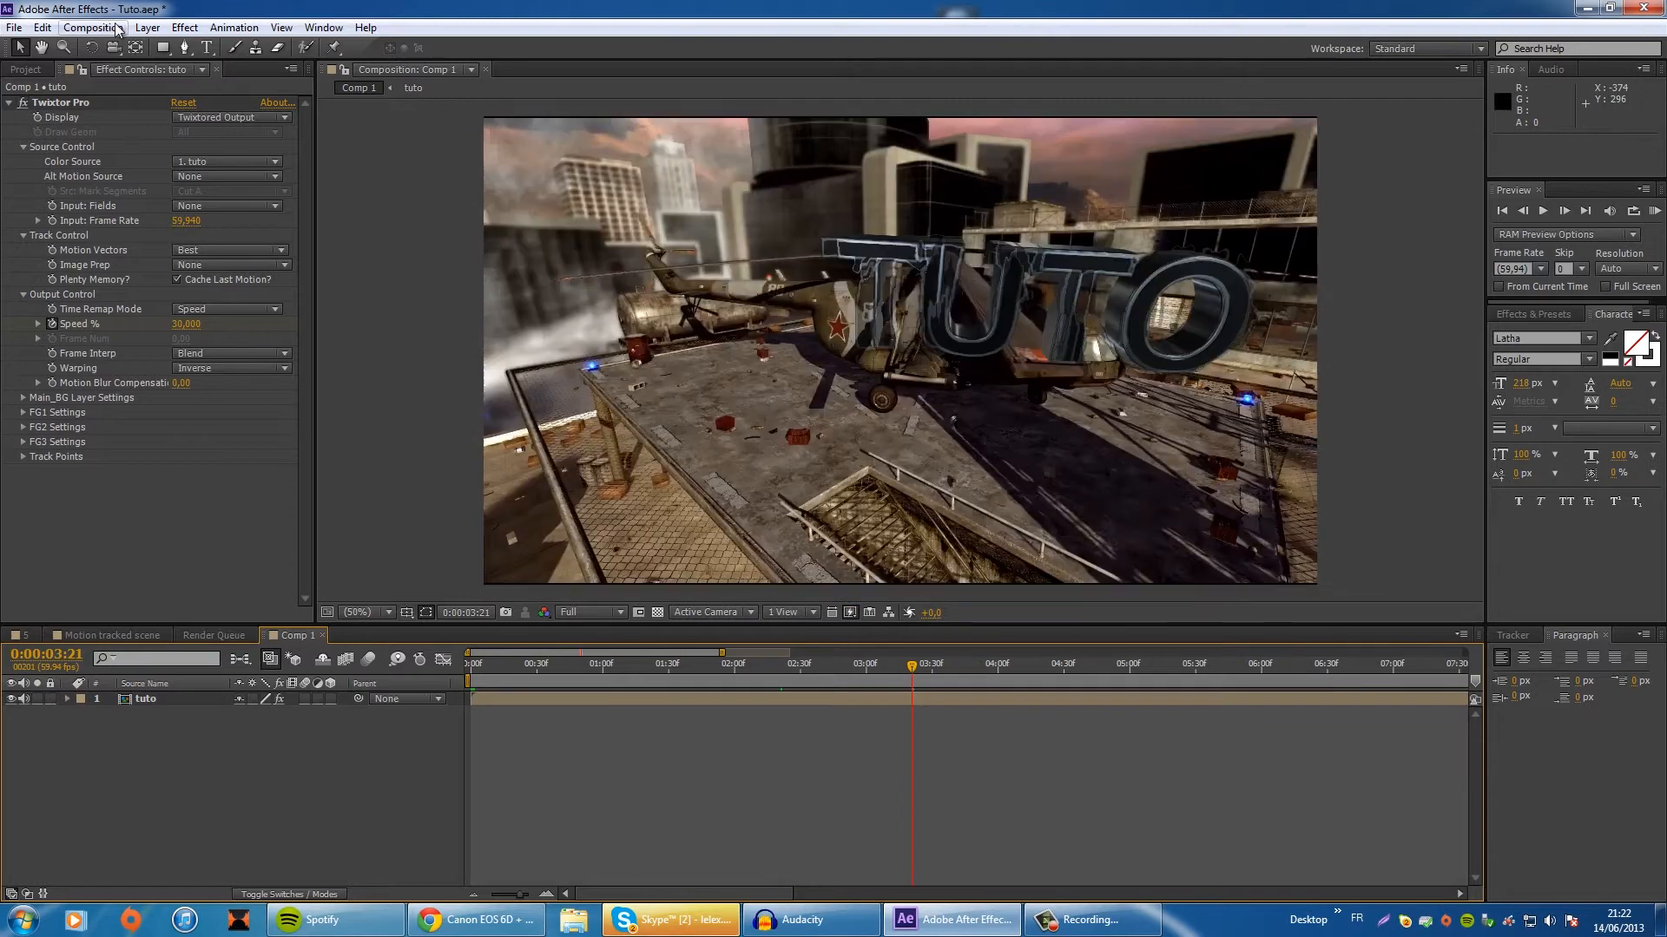
{"action": "left_click", "coordinate": [147, 28]}
{"action": "mouse_move", "coordinate": [320, 47]}
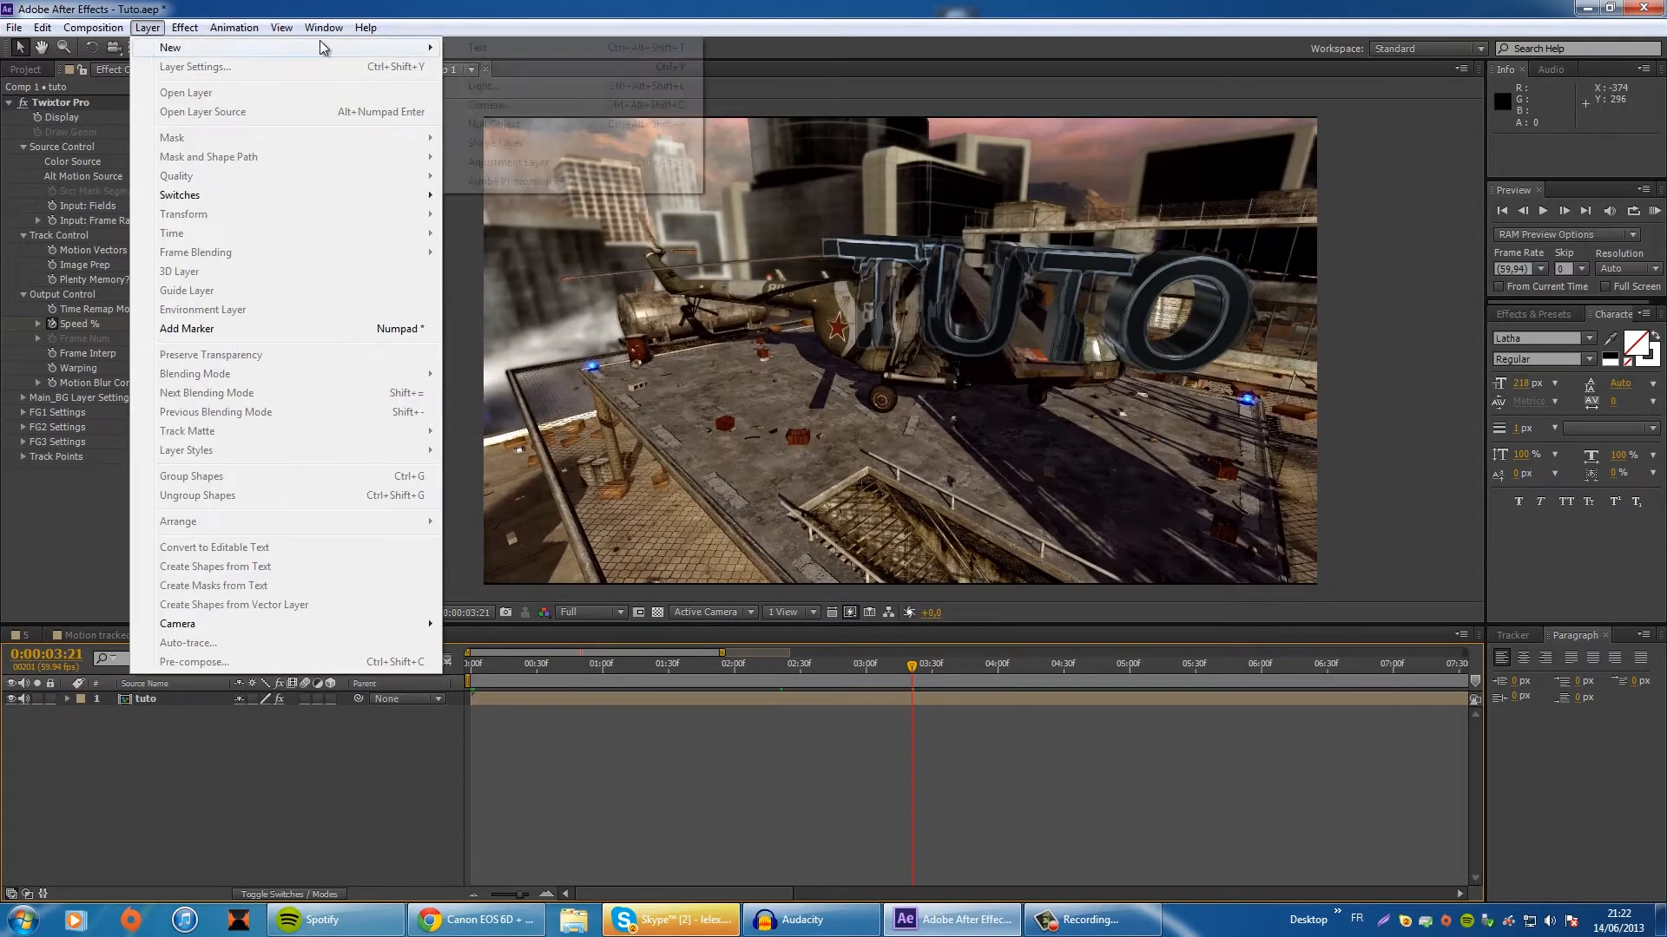
{"action": "left_click", "coordinate": [536, 170]}
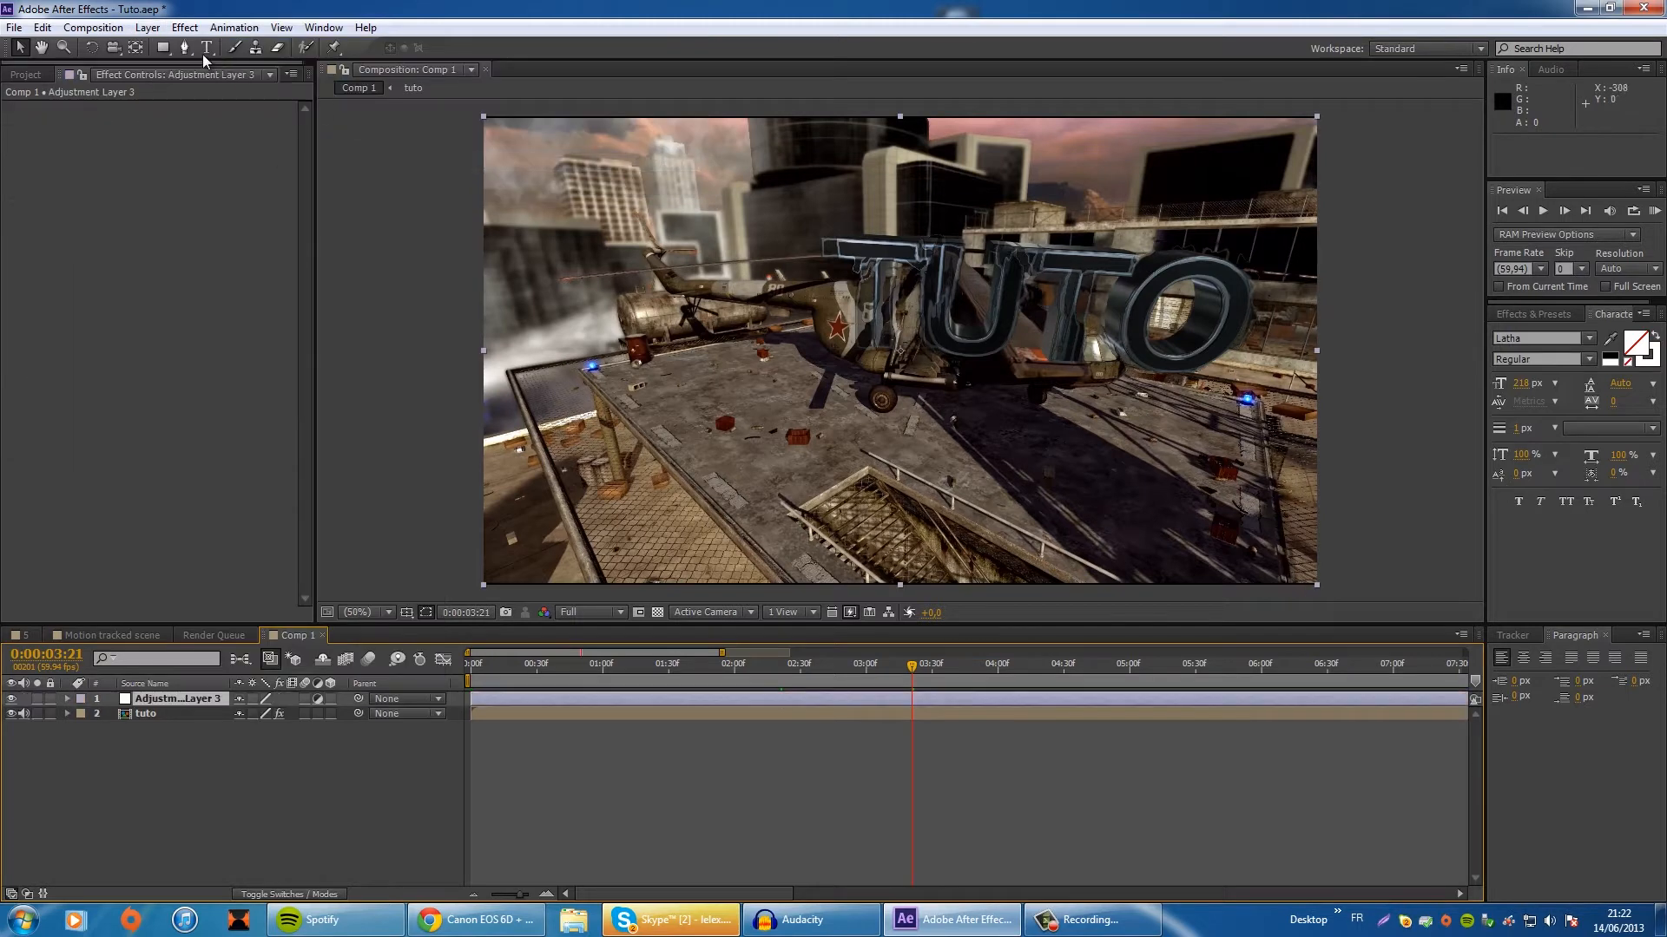
Step: Apply Magic Bullet Looks to the adjustment layer and open its look for editing
{"action": "left_click", "coordinate": [184, 28]}
{"action": "mouse_move", "coordinate": [361, 378]}
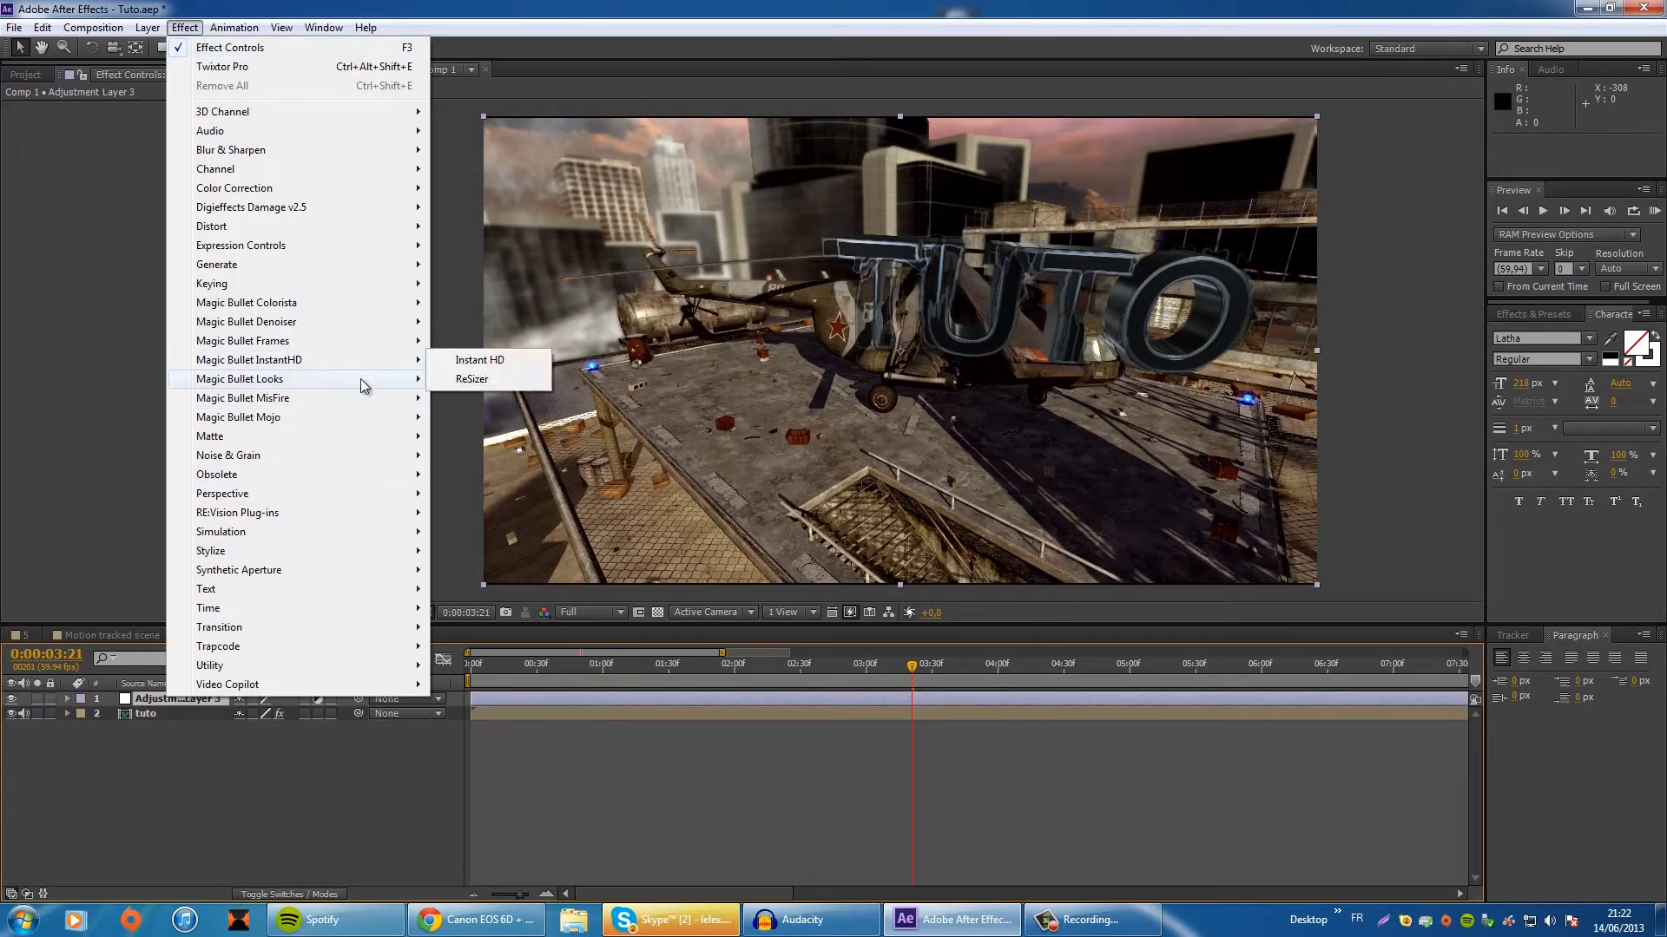
{"action": "left_click", "coordinate": [460, 378]}
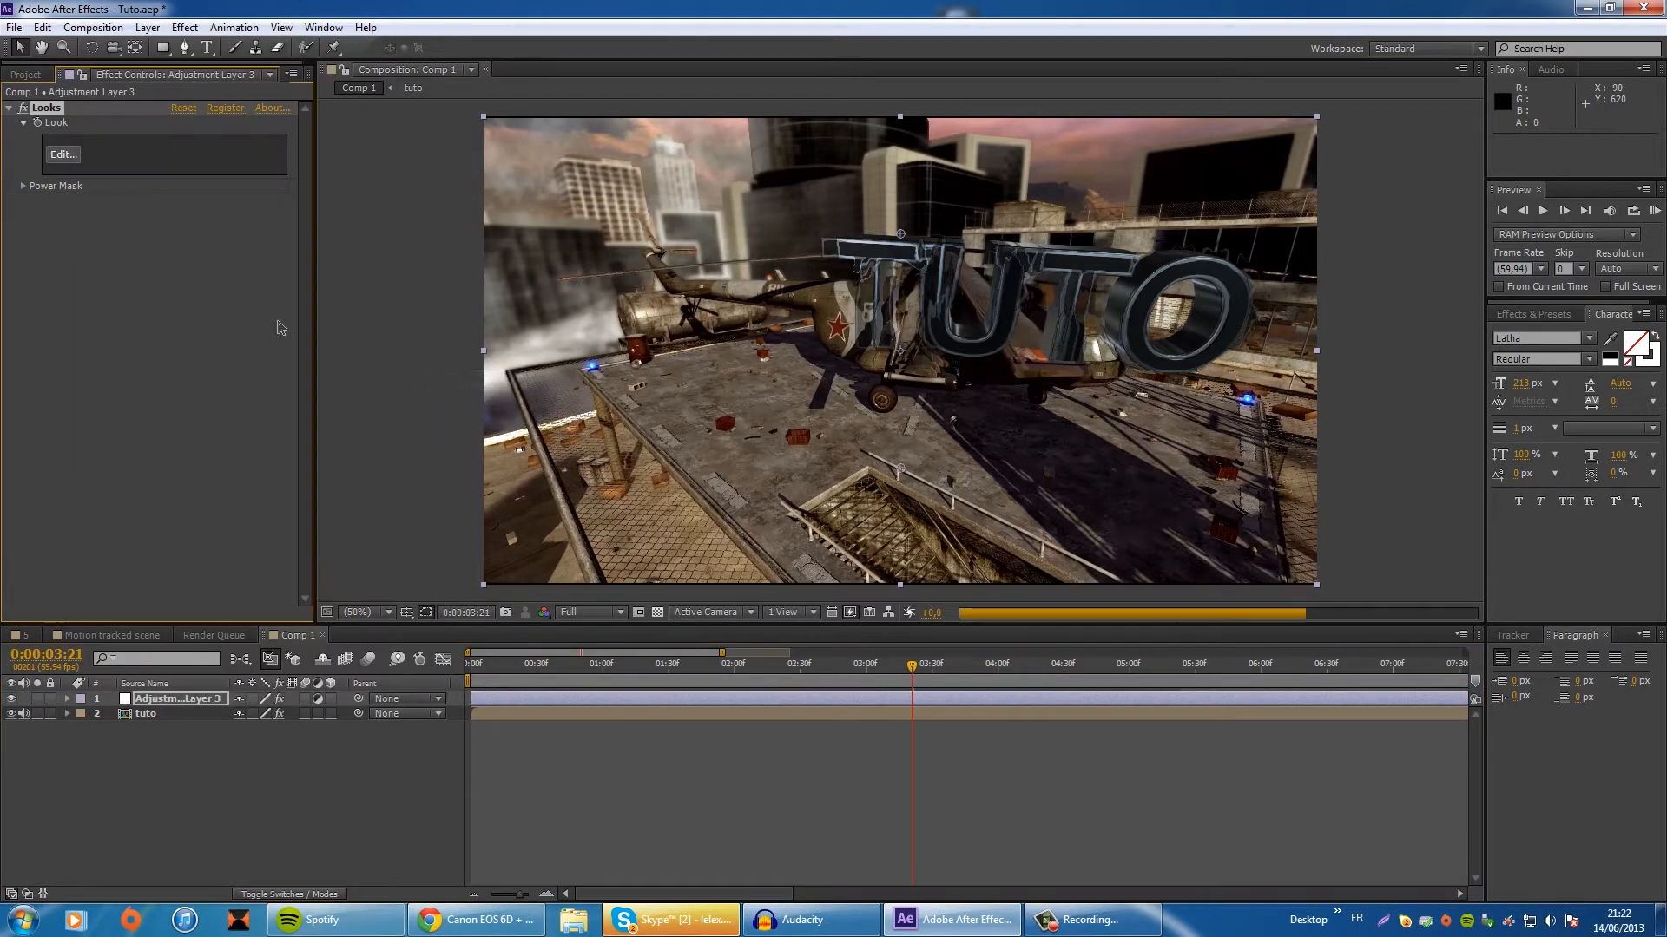
{"action": "left_click", "coordinate": [78, 156]}
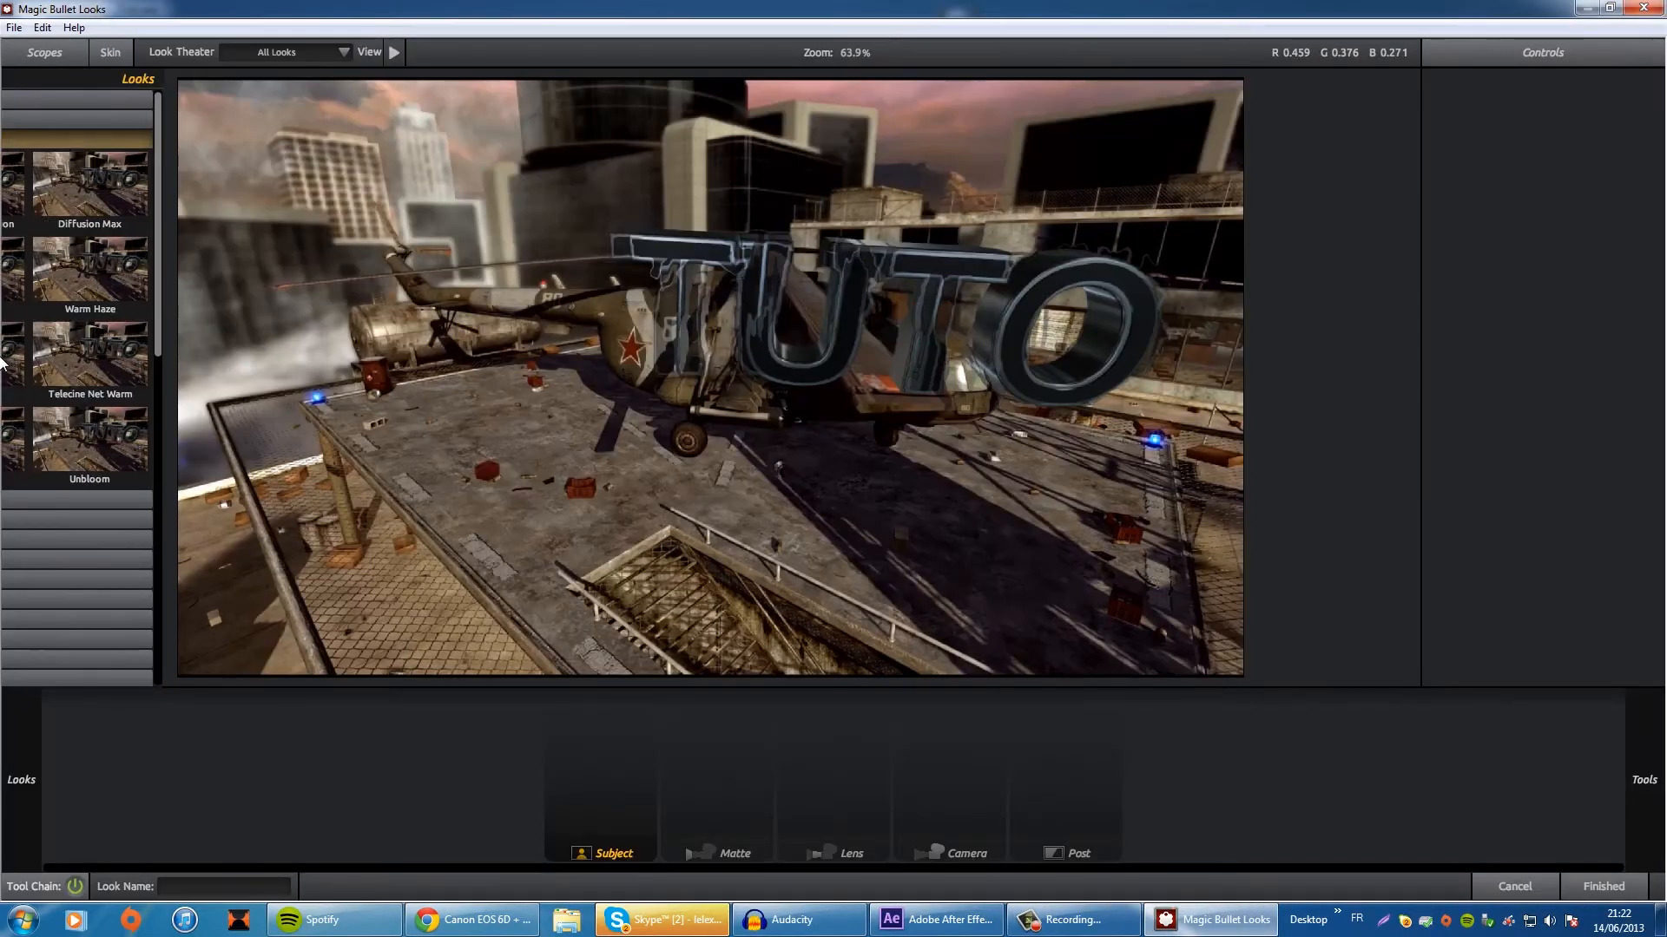
Step: Try the Halogen look with its Haze/Flare tool removed
{"action": "left_click", "coordinate": [192, 271]}
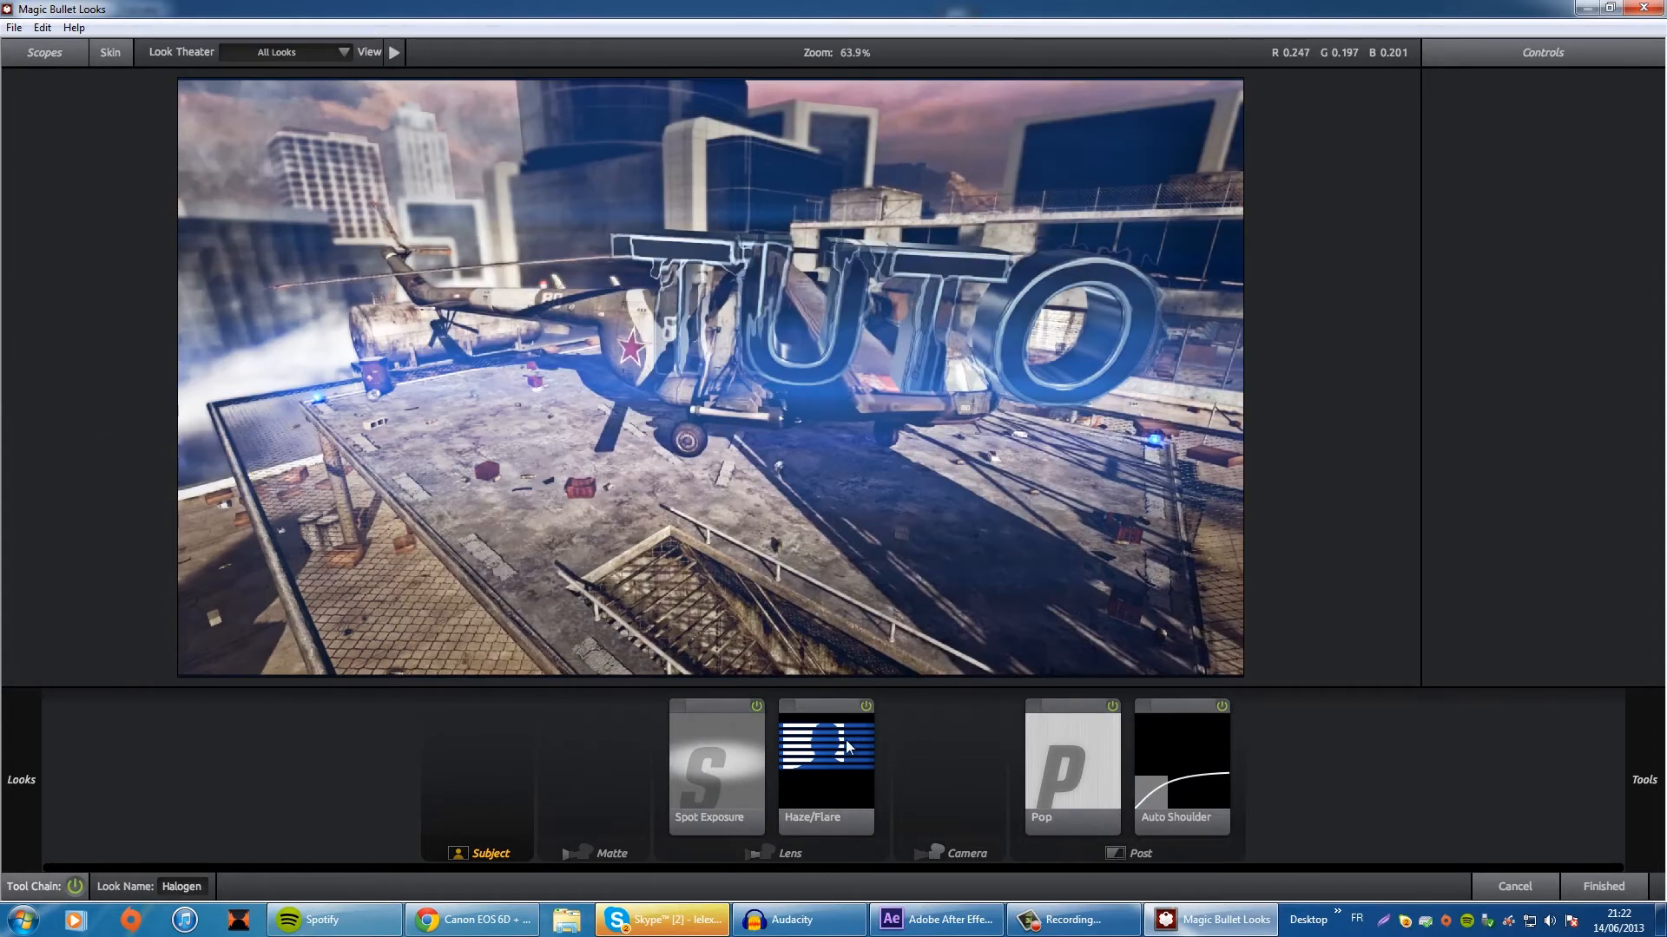
{"action": "left_click", "coordinate": [816, 743]}
{"action": "key", "text": "Delete"}
Step: Apply the Infusion look from Music Videos and remove its Anamorphic Flare tool
{"action": "mouse_move", "coordinate": [2, 578]}
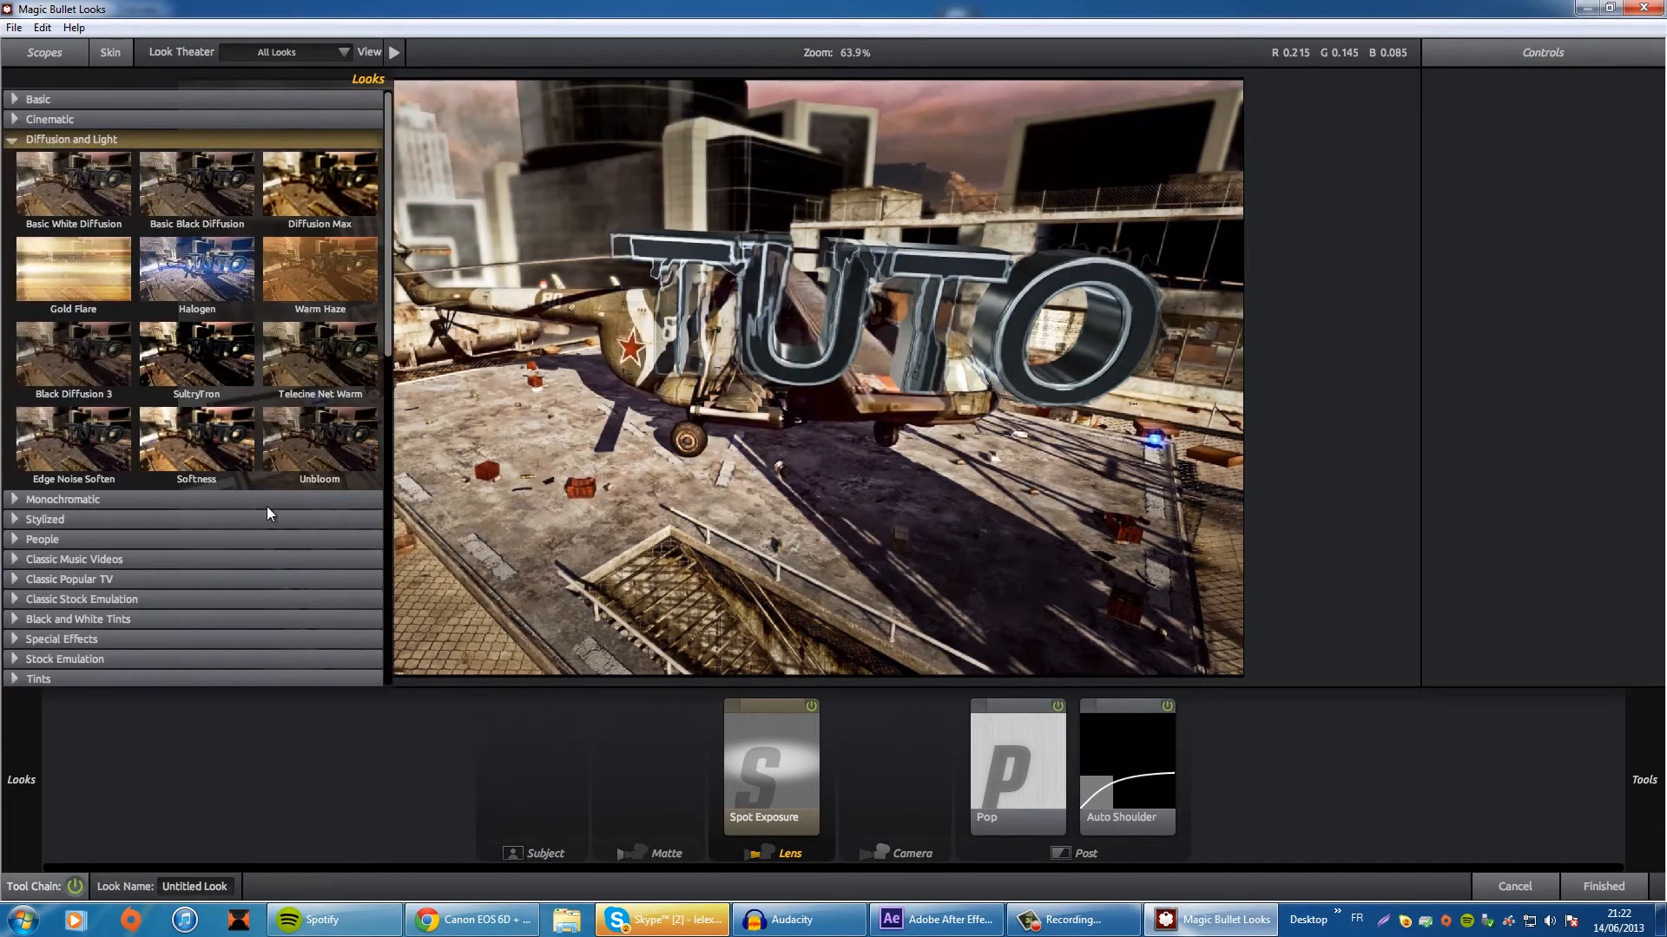
{"action": "scroll", "coordinate": [101, 372], "scroll_direction": "down", "scroll_amount": 1}
{"action": "scroll", "coordinate": [56, 503], "scroll_direction": "down", "scroll_amount": 10}
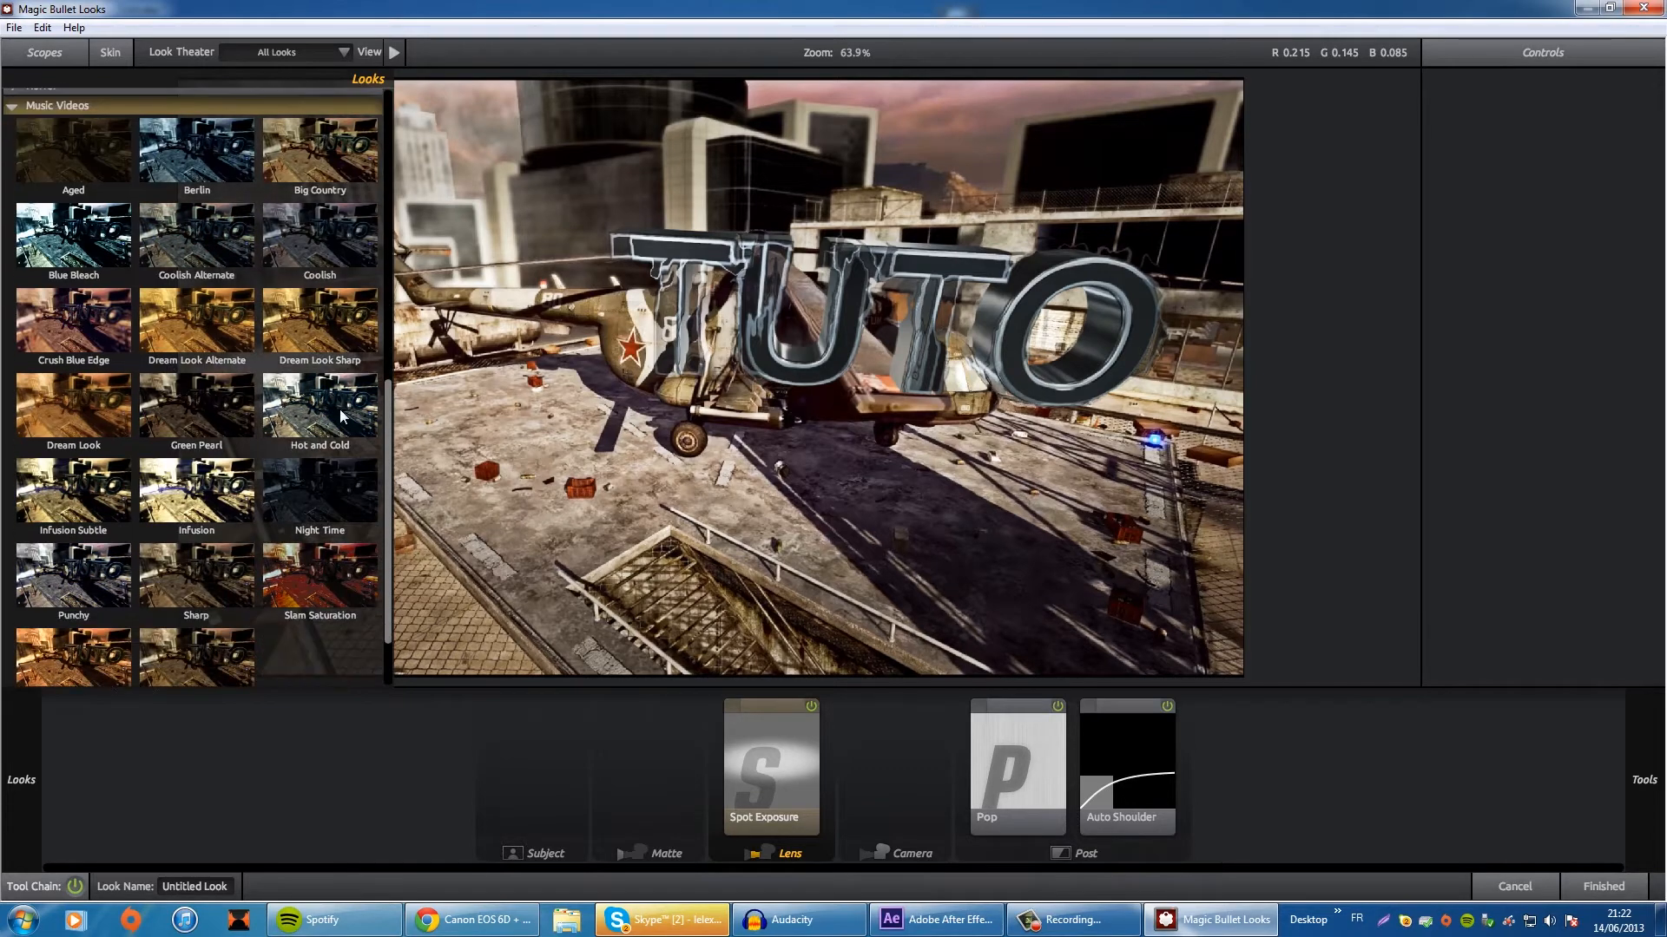
{"action": "left_click", "coordinate": [198, 562]}
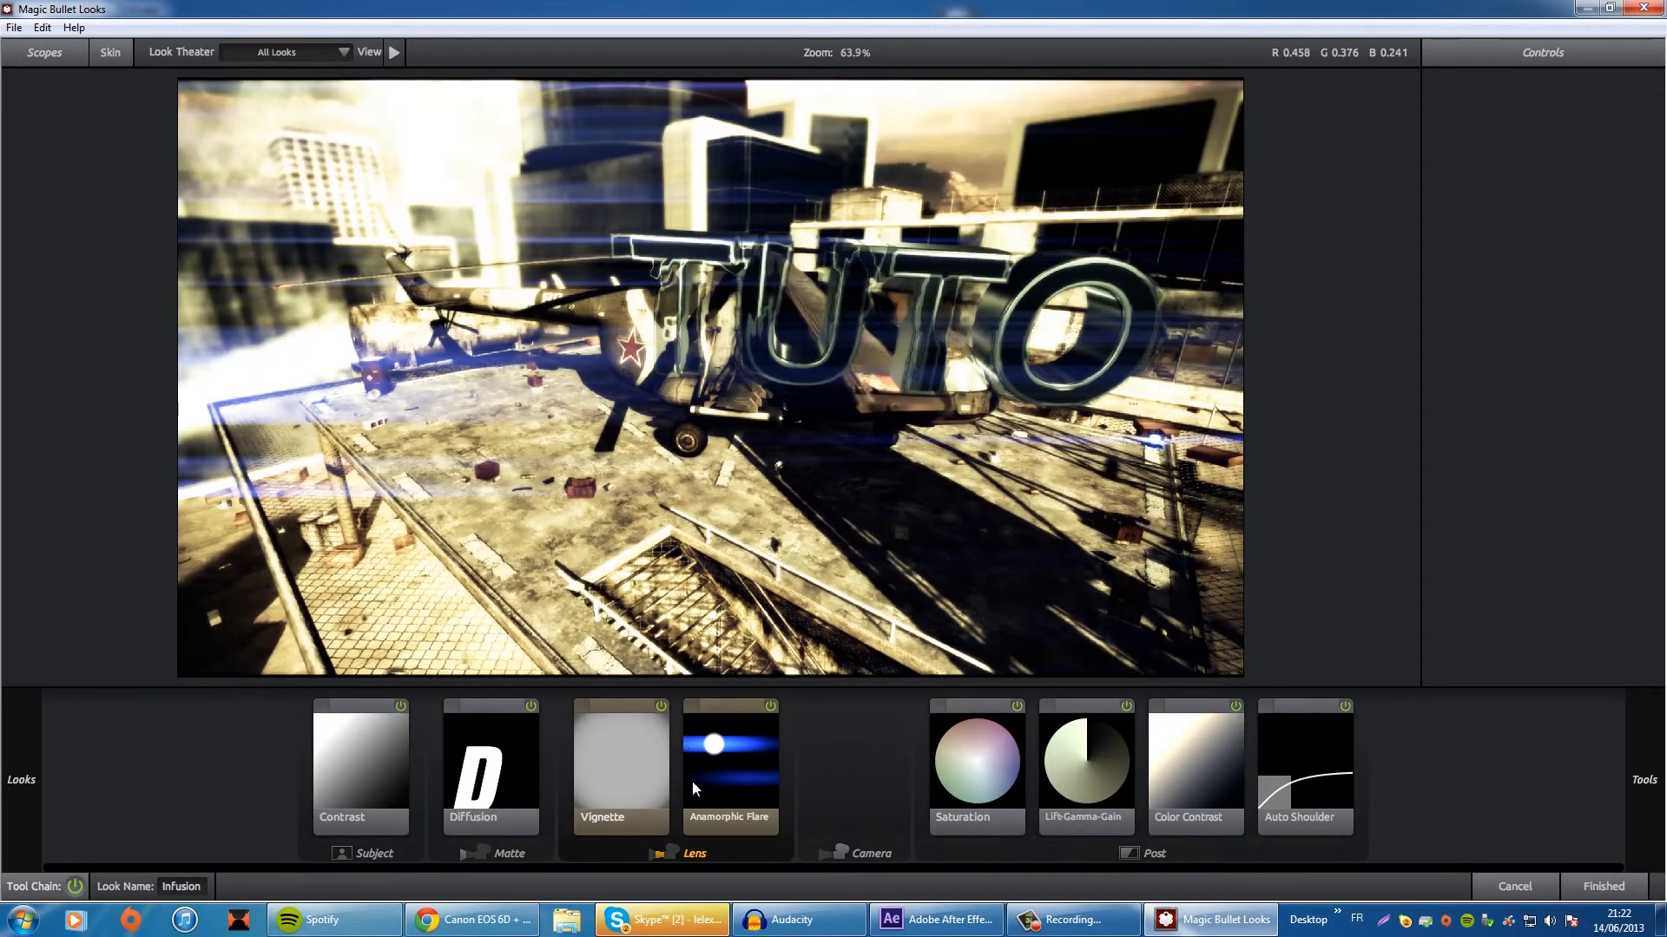
{"action": "left_click", "coordinate": [692, 787]}
{"action": "key", "text": "Delete"}
Step: Adjust Lift-Gamma-Gain to a reddish lift (R 1.050), a green gamma (G 1.225) and a purple gain (B 1.162)
{"action": "left_click", "coordinate": [1029, 764]}
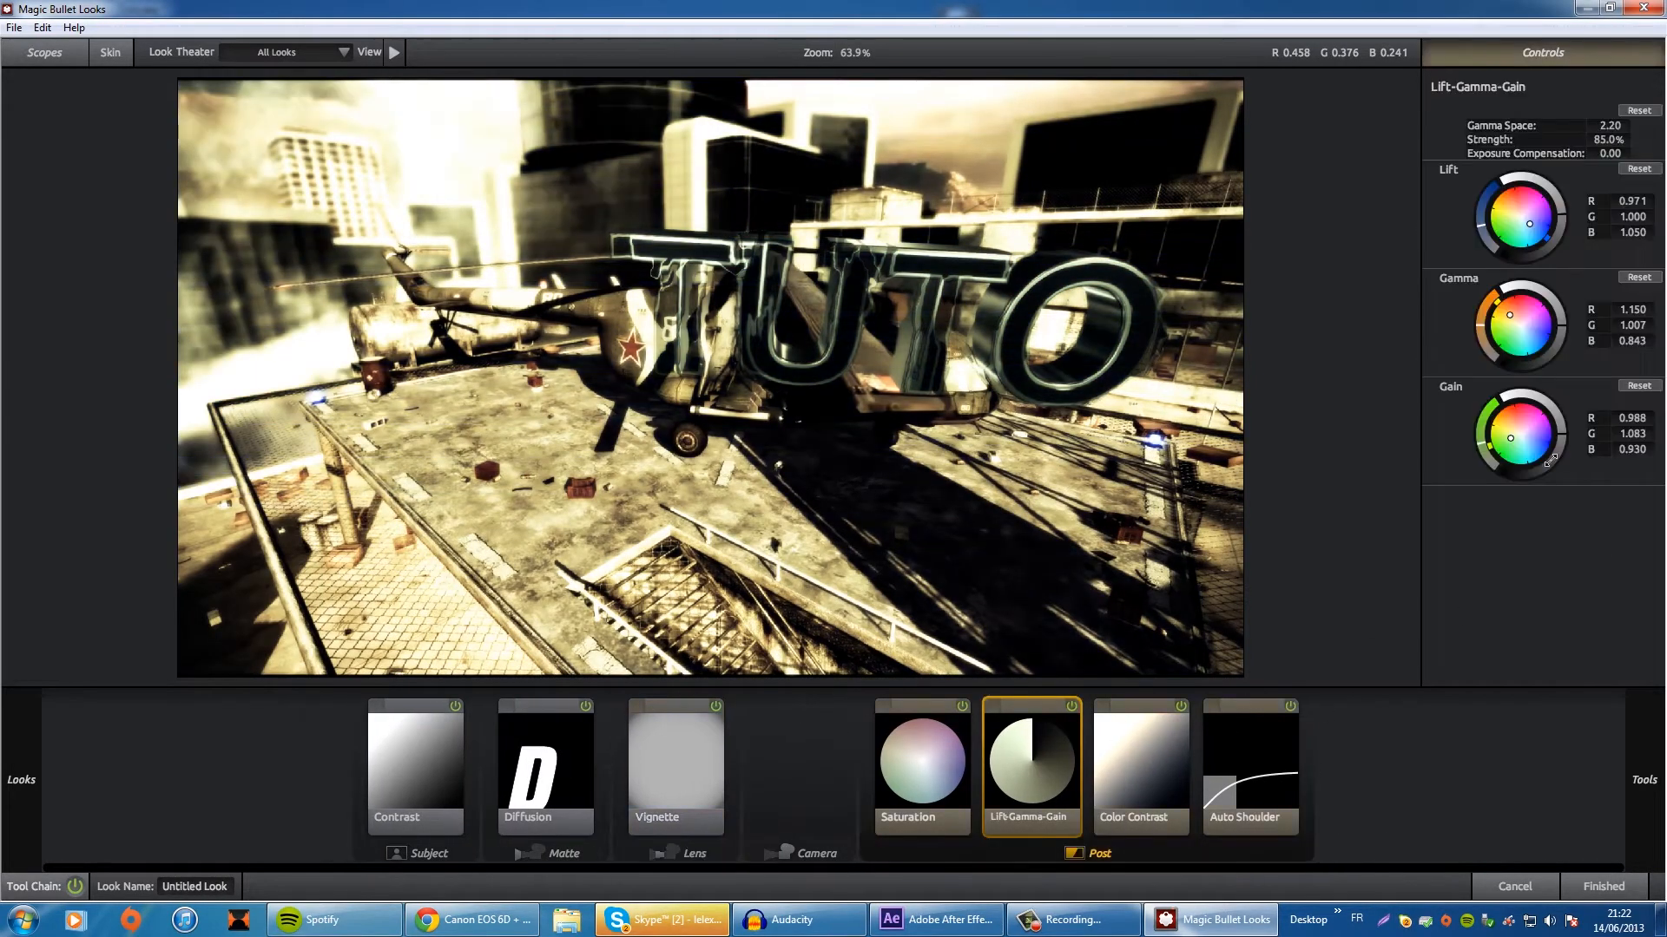
{"action": "left_click_drag", "start_coordinate": [1533, 443], "coordinate": [1636, 397]}
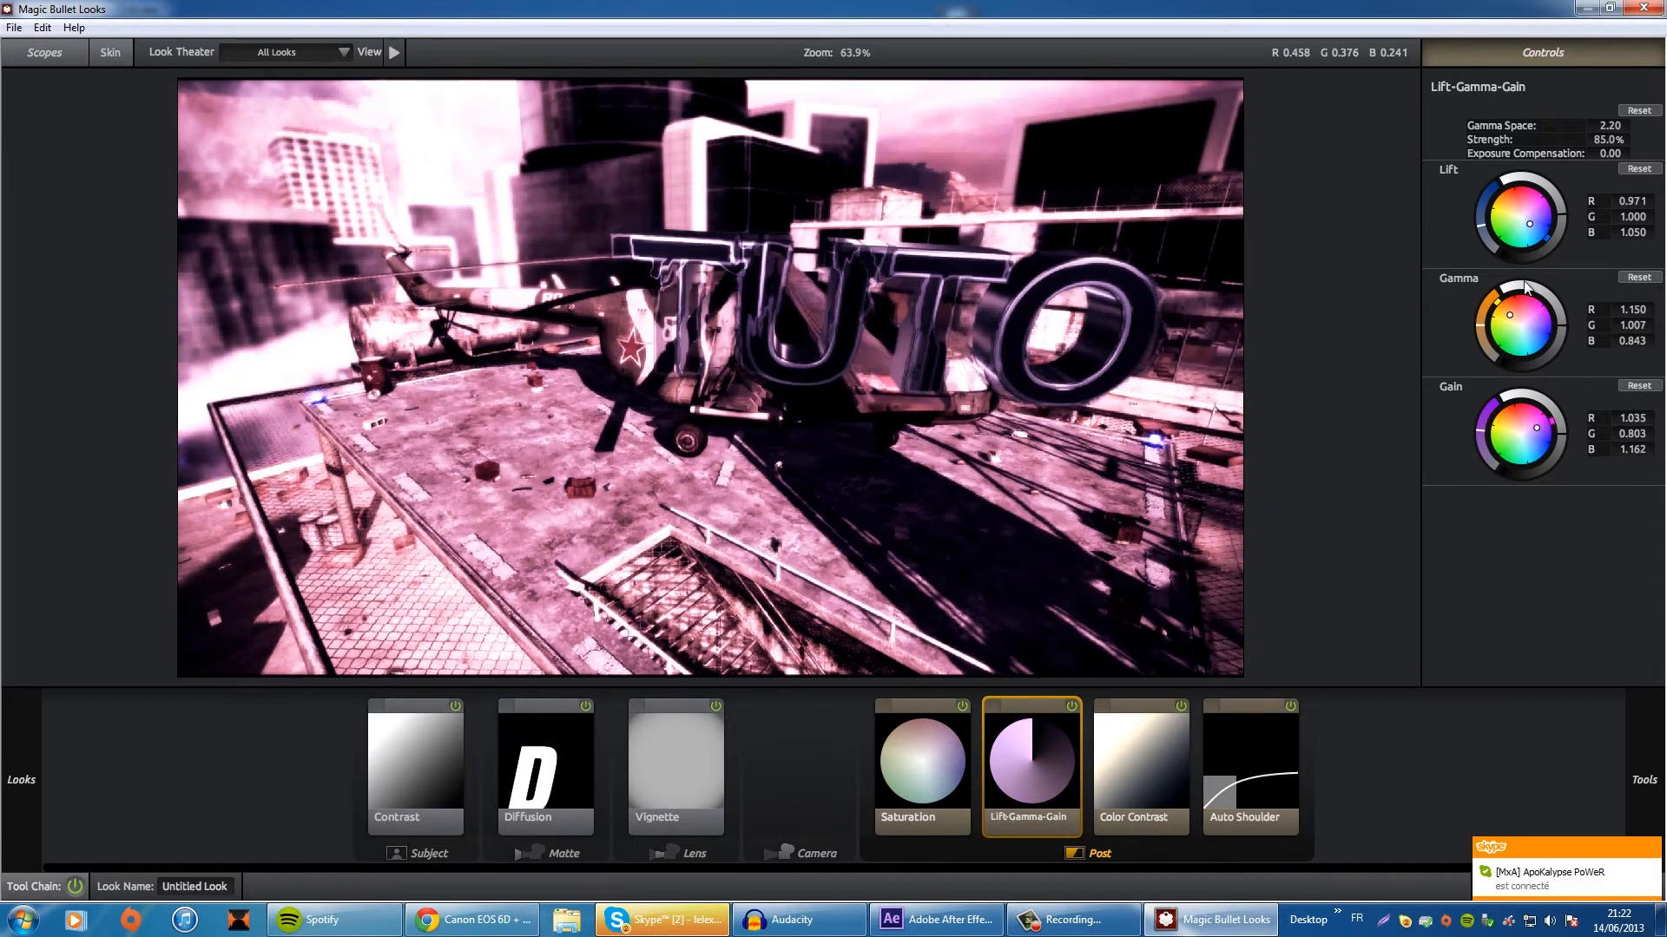
{"action": "left_click_drag", "start_coordinate": [1511, 331], "coordinate": [1517, 348]}
{"action": "left_click_drag", "start_coordinate": [1535, 193], "coordinate": [1521, 202]}
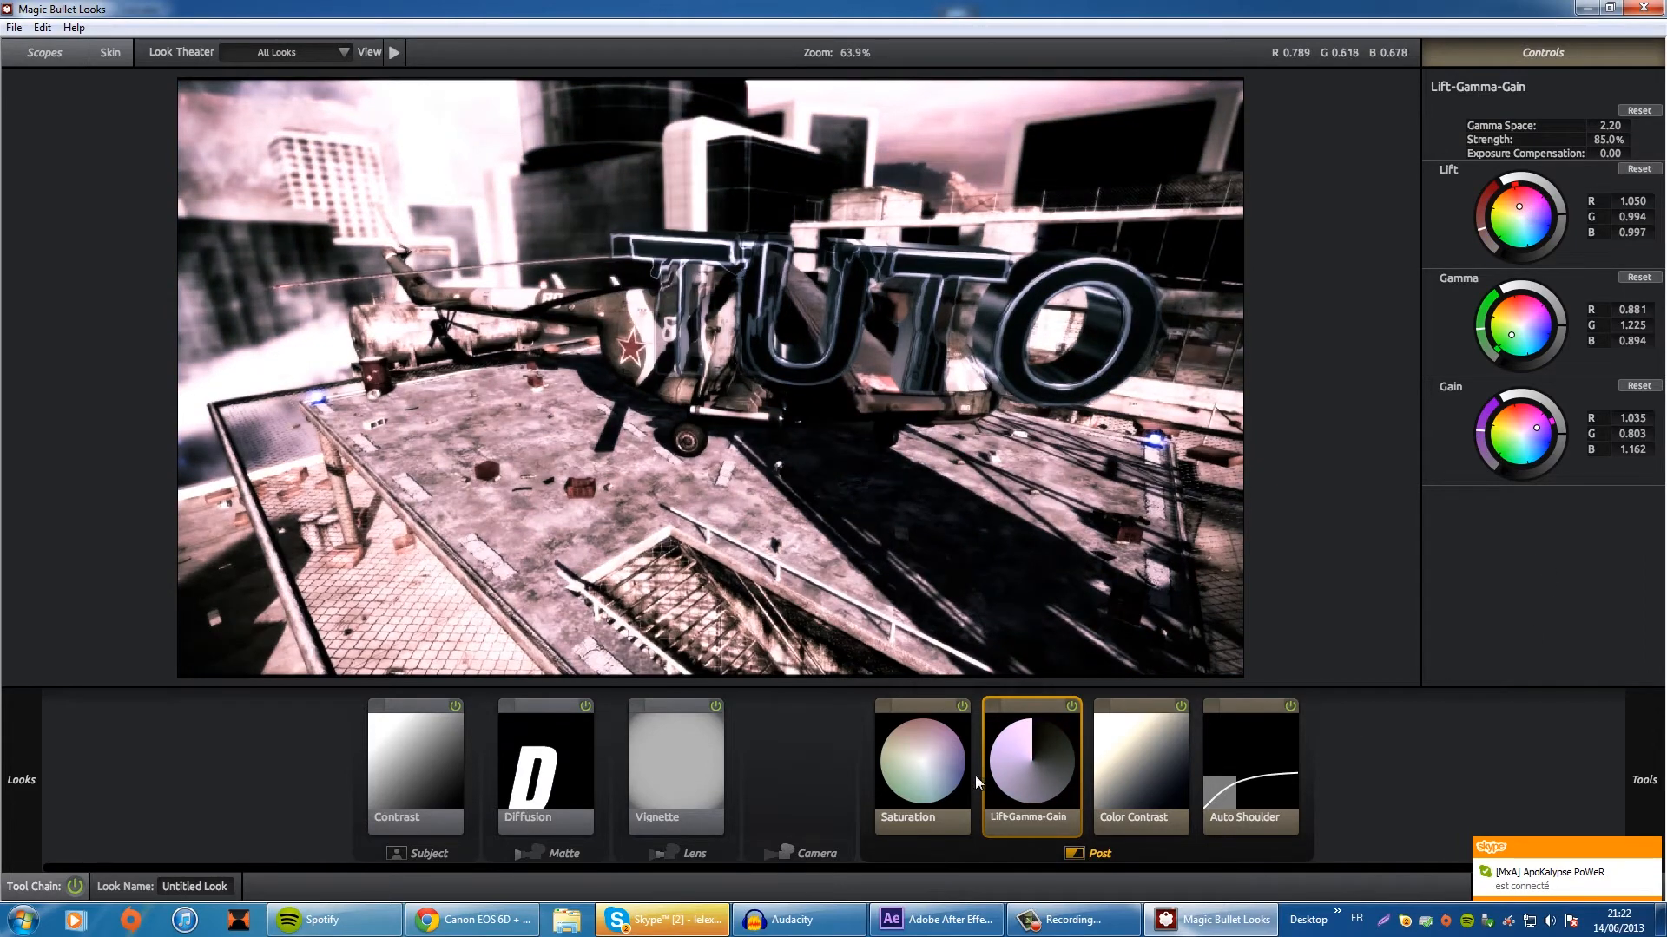
Step: Try the look without its Saturation tool and undo that removal
{"action": "left_click", "coordinate": [942, 778]}
{"action": "key", "text": "Delete"}
{"action": "left_click", "coordinate": [477, 785]}
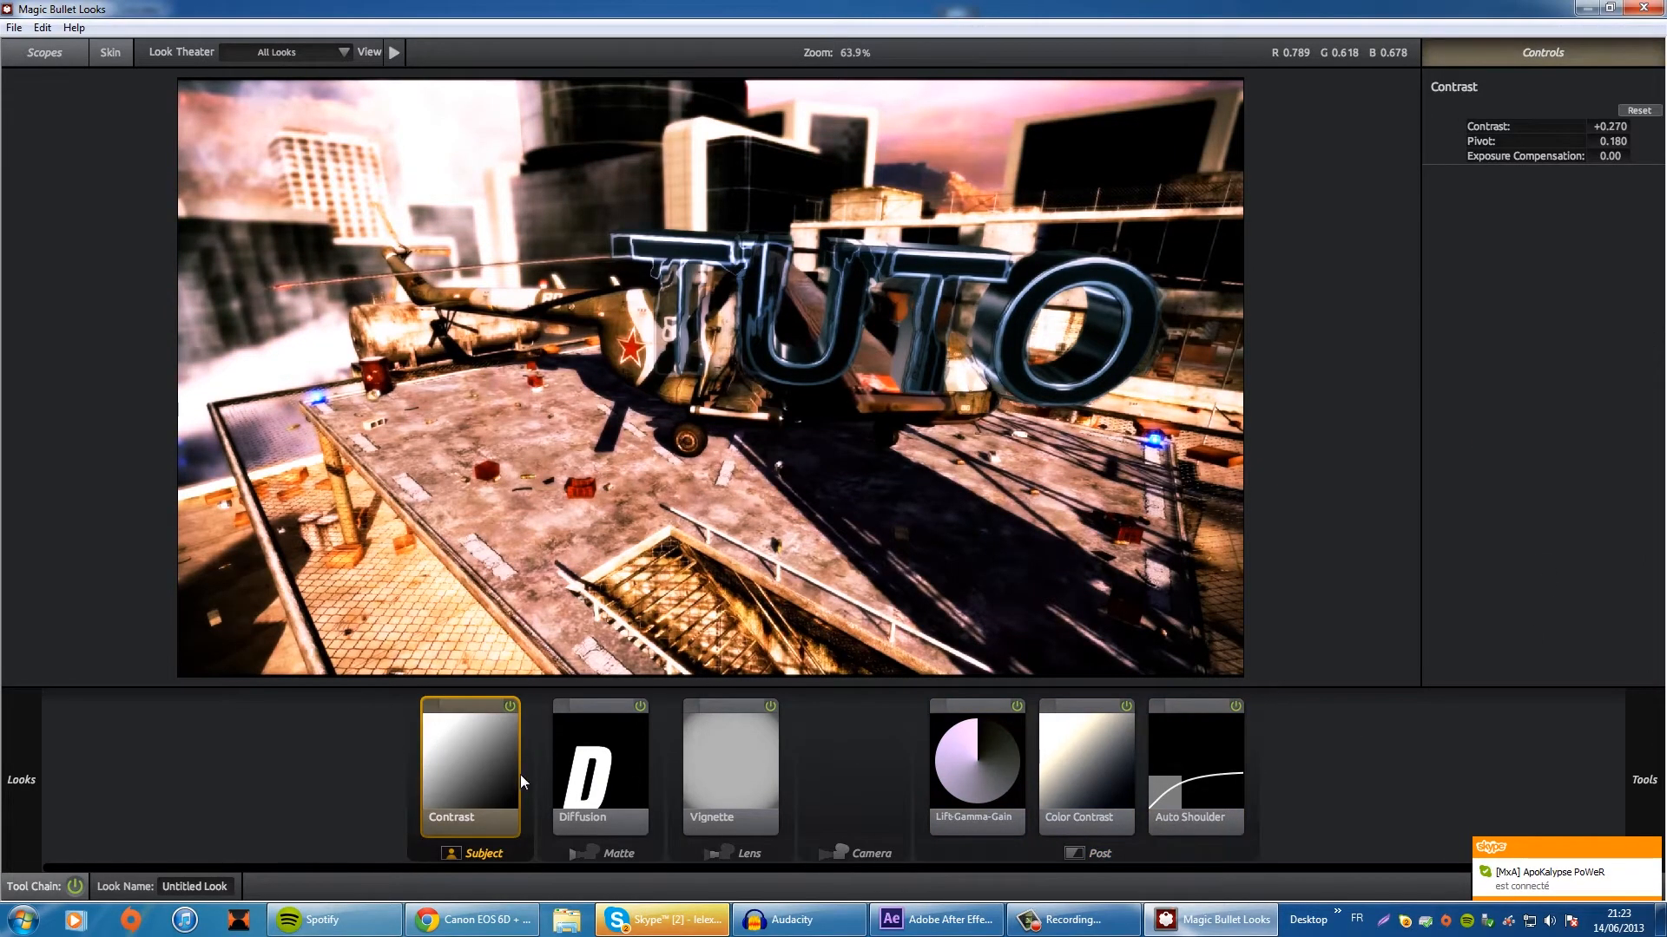
{"action": "key", "text": "ctrl+z"}
Step: Remove the Contrast tool from the look and apply the finished look to the adjustment layer
{"action": "left_click", "coordinate": [428, 775]}
{"action": "key", "text": "Delete"}
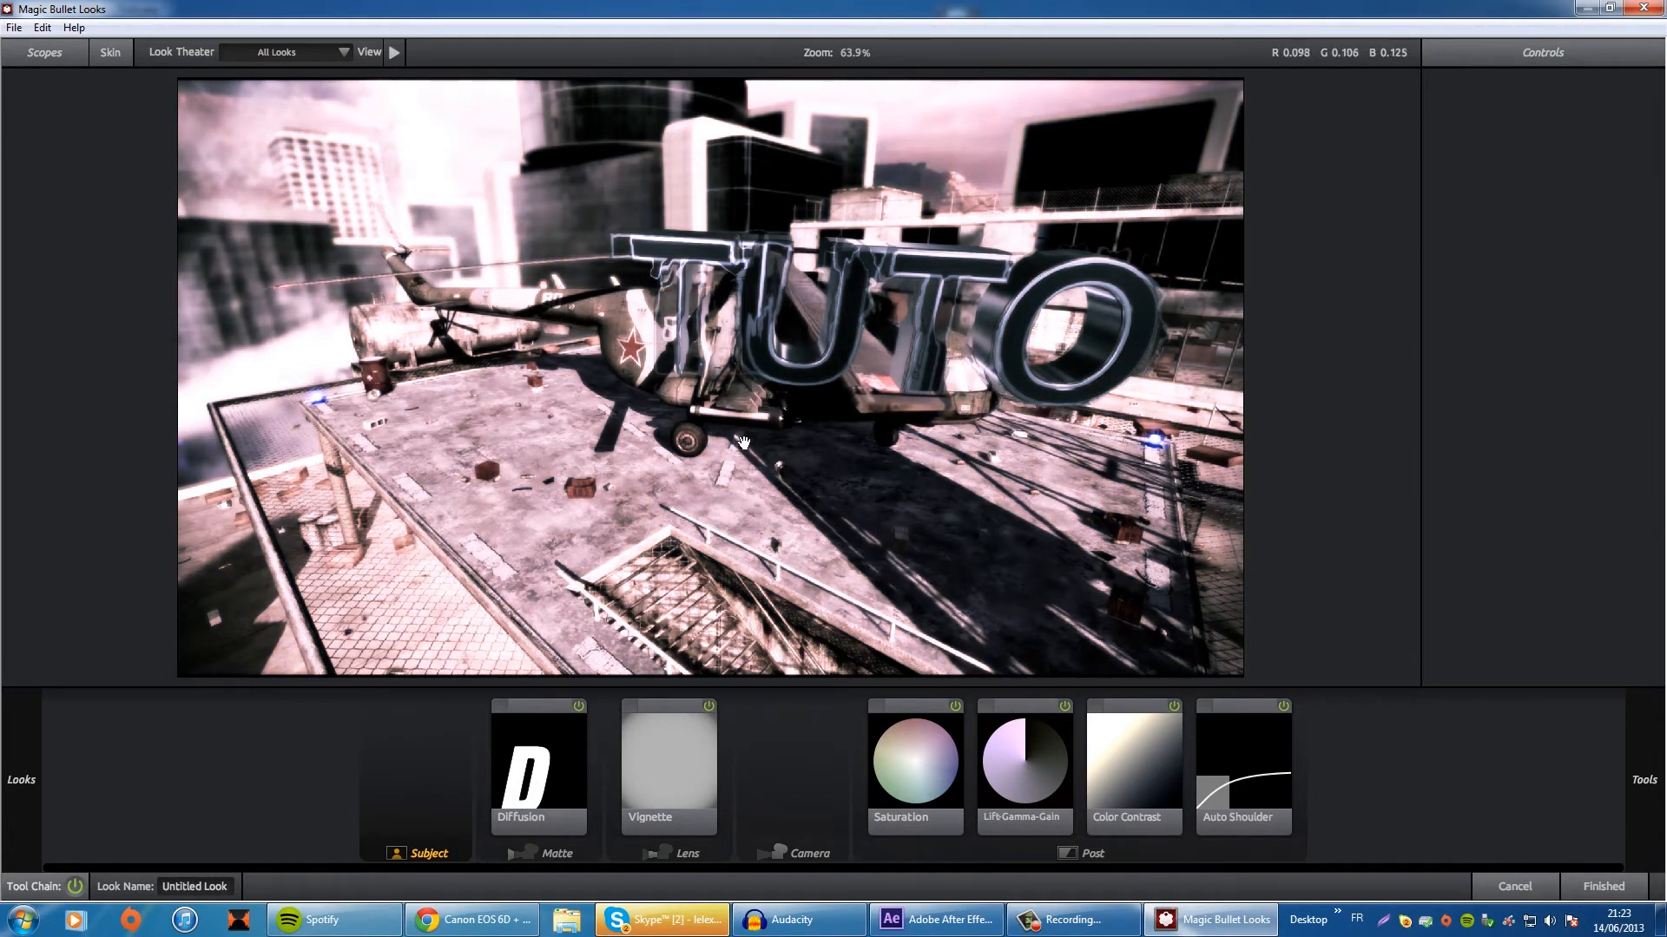
{"action": "left_click", "coordinate": [1593, 887]}
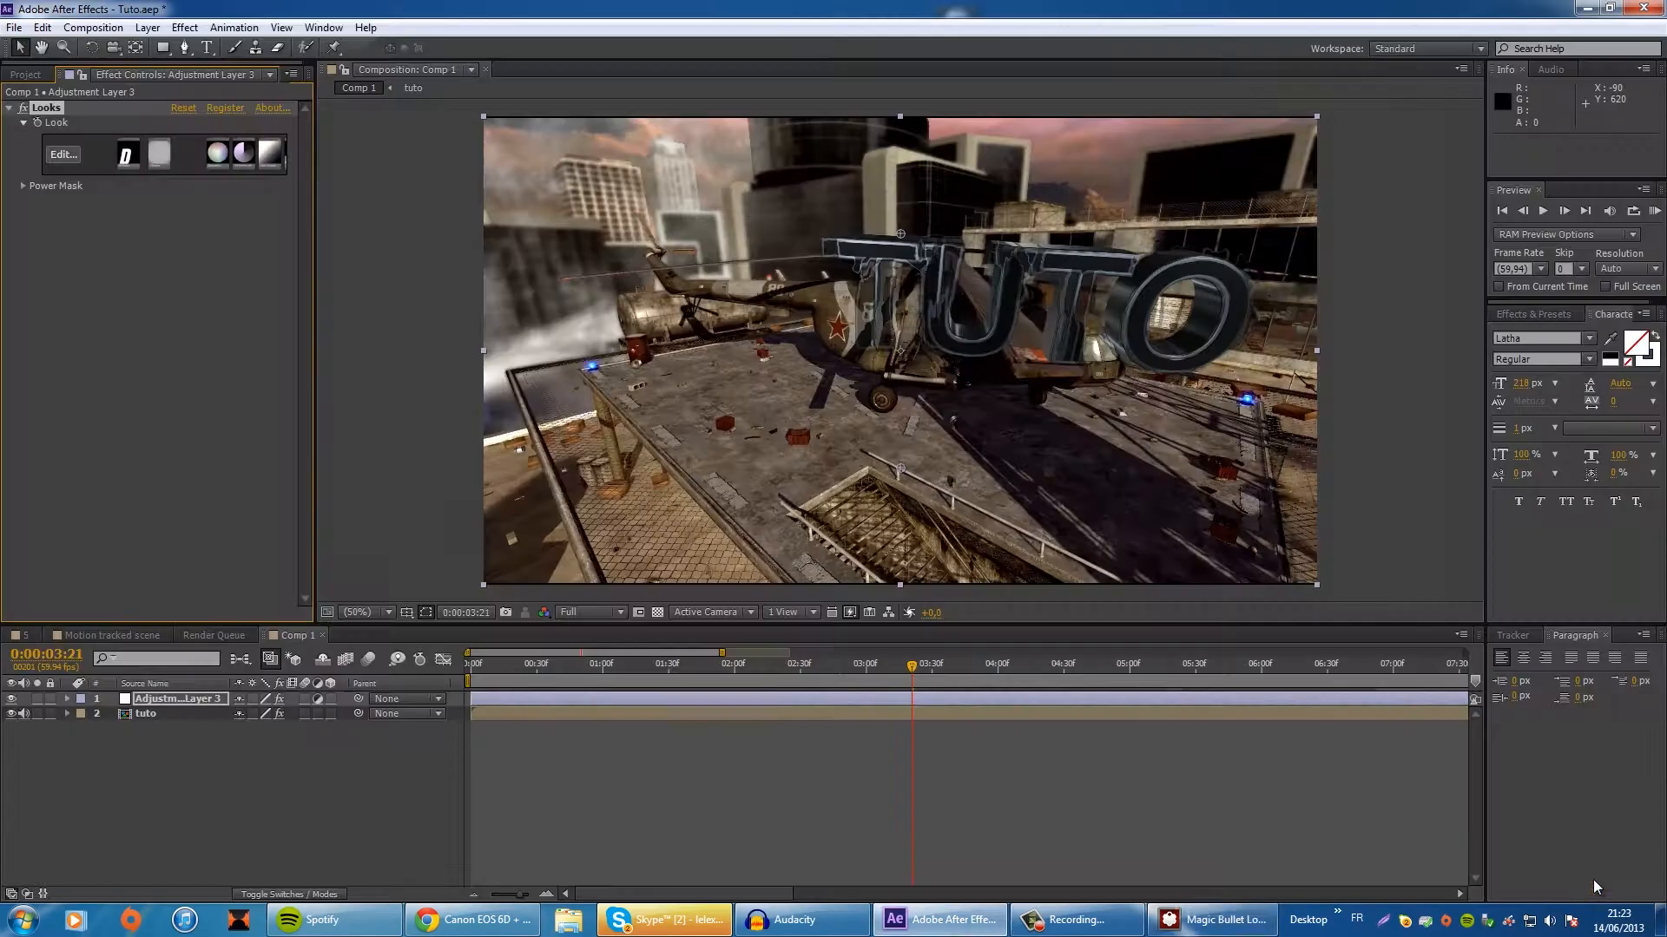
Step: Add the Magic Bullet Letterboxer effect to the adjustment layer and set its aspect ratio to 1.885
{"action": "left_click", "coordinate": [176, 29]}
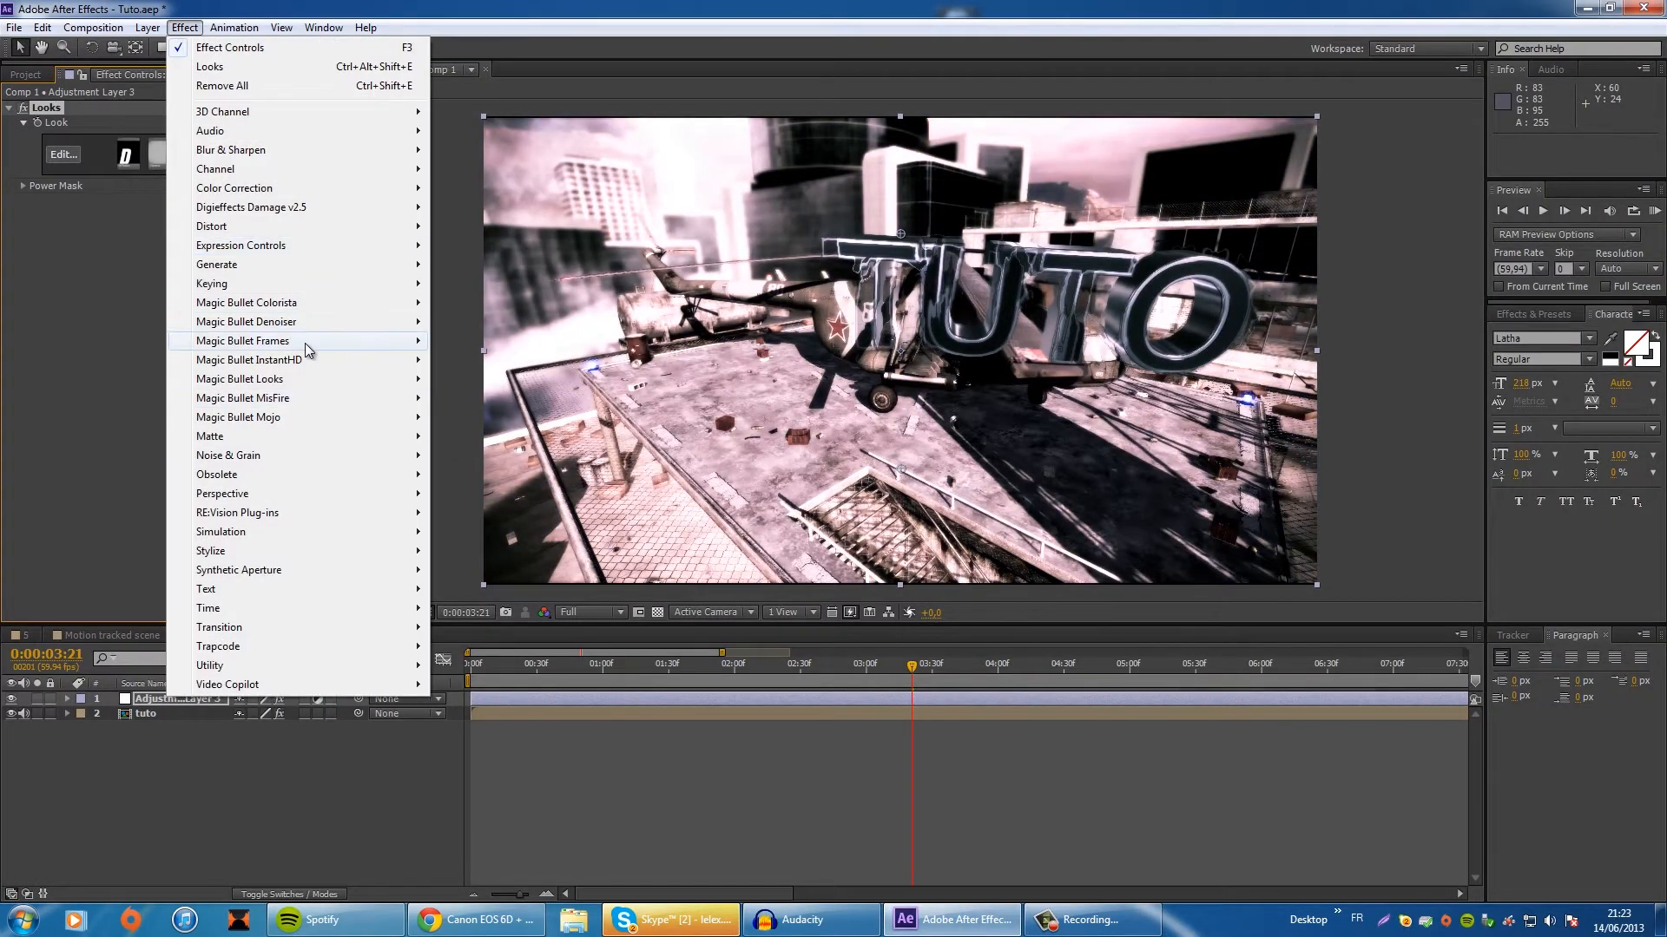
{"action": "mouse_move", "coordinate": [305, 345]}
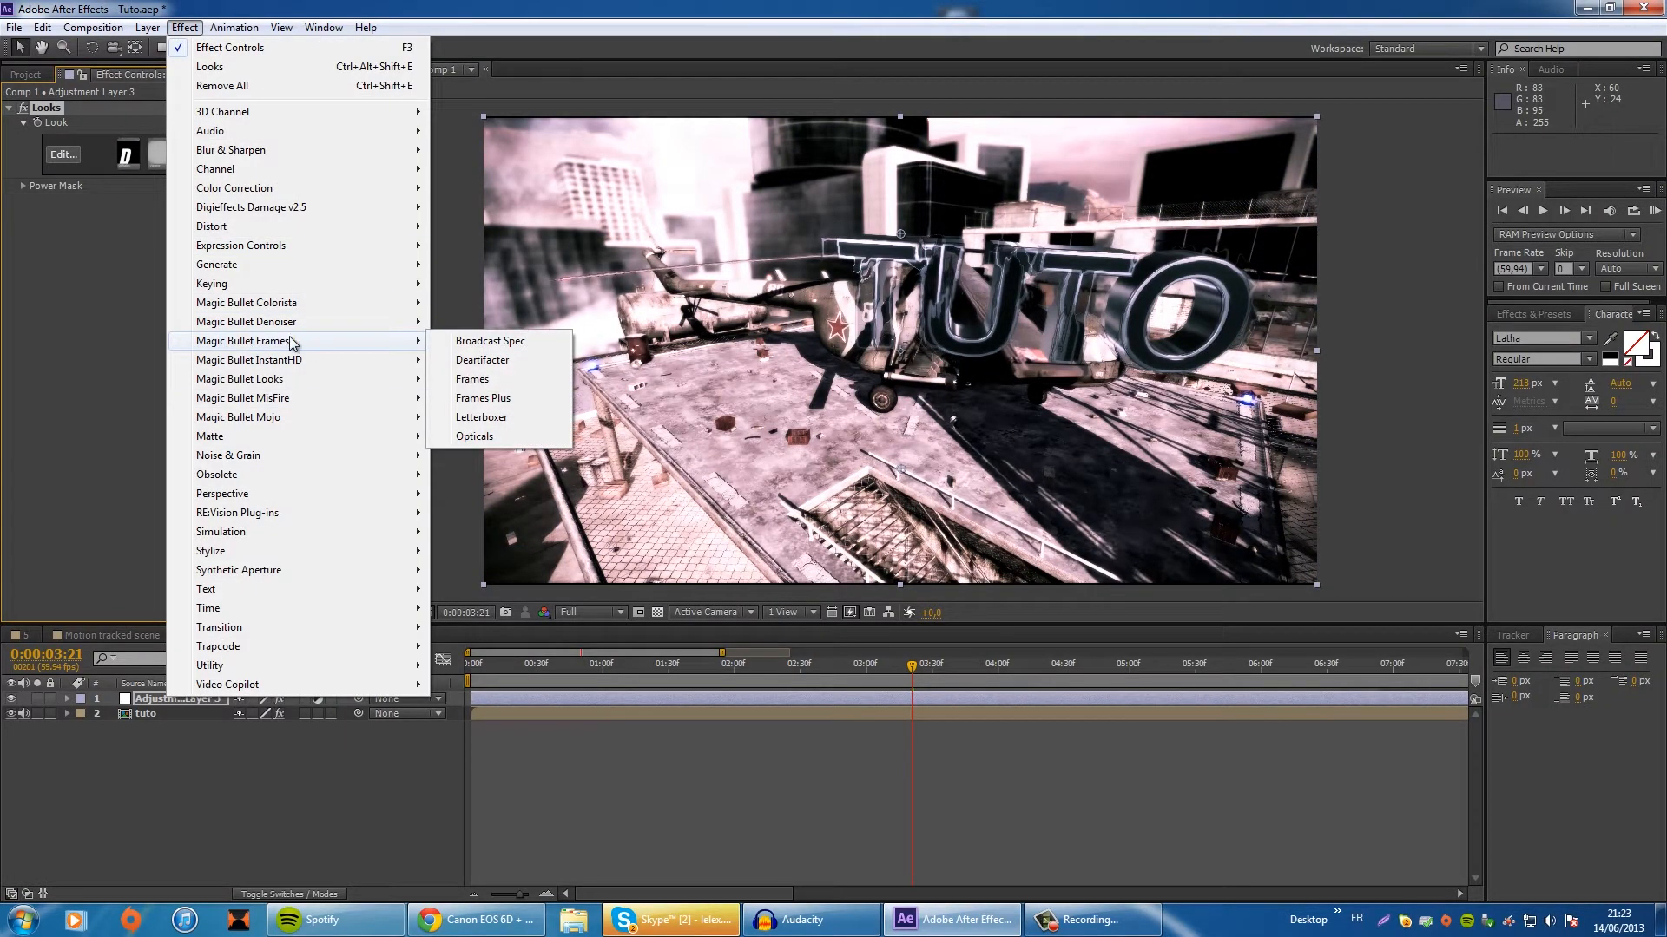
{"action": "left_click", "coordinate": [508, 419]}
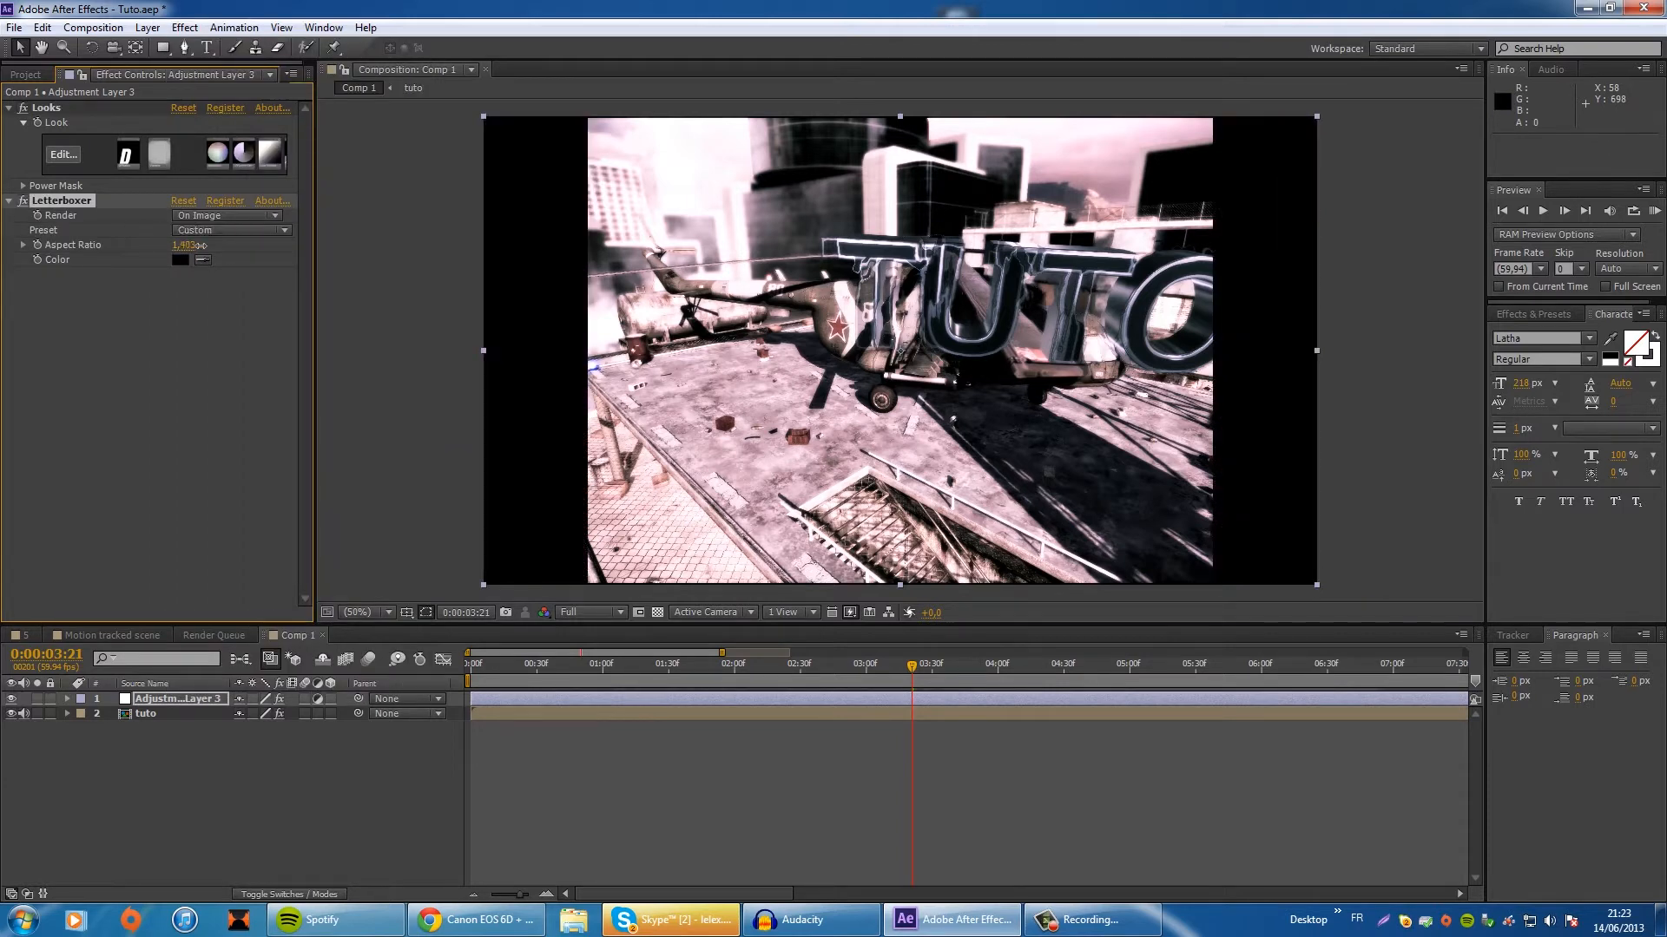
{"action": "left_click_drag", "start_coordinate": [200, 246], "coordinate": [227, 248]}
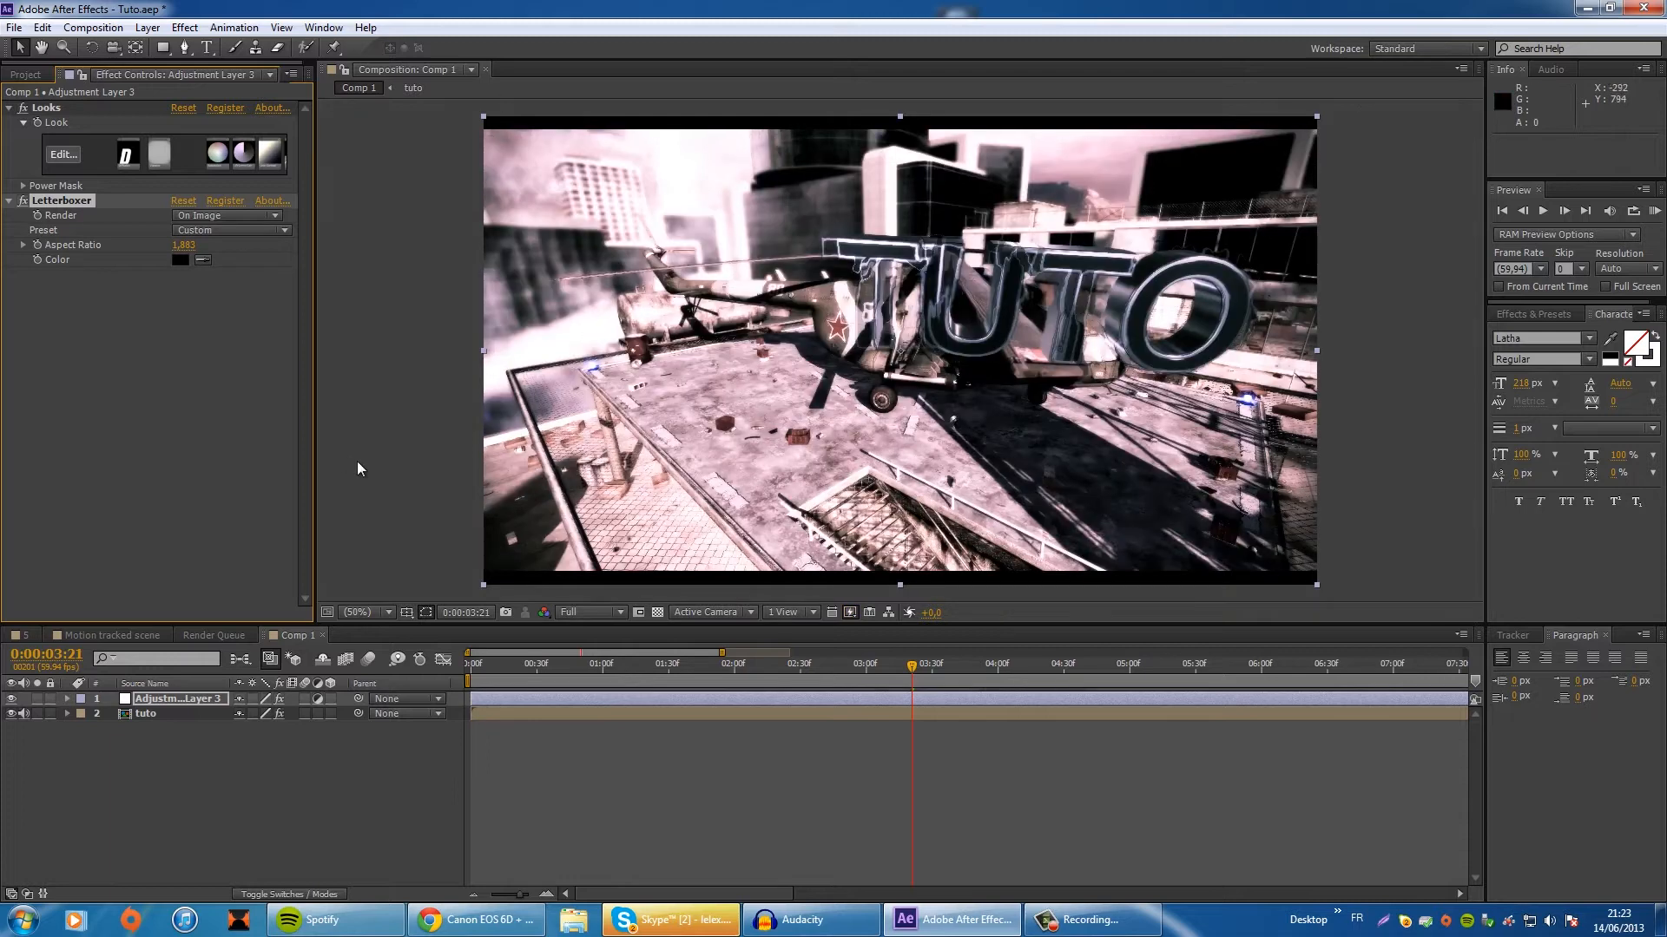
{"action": "left_click", "coordinate": [360, 469]}
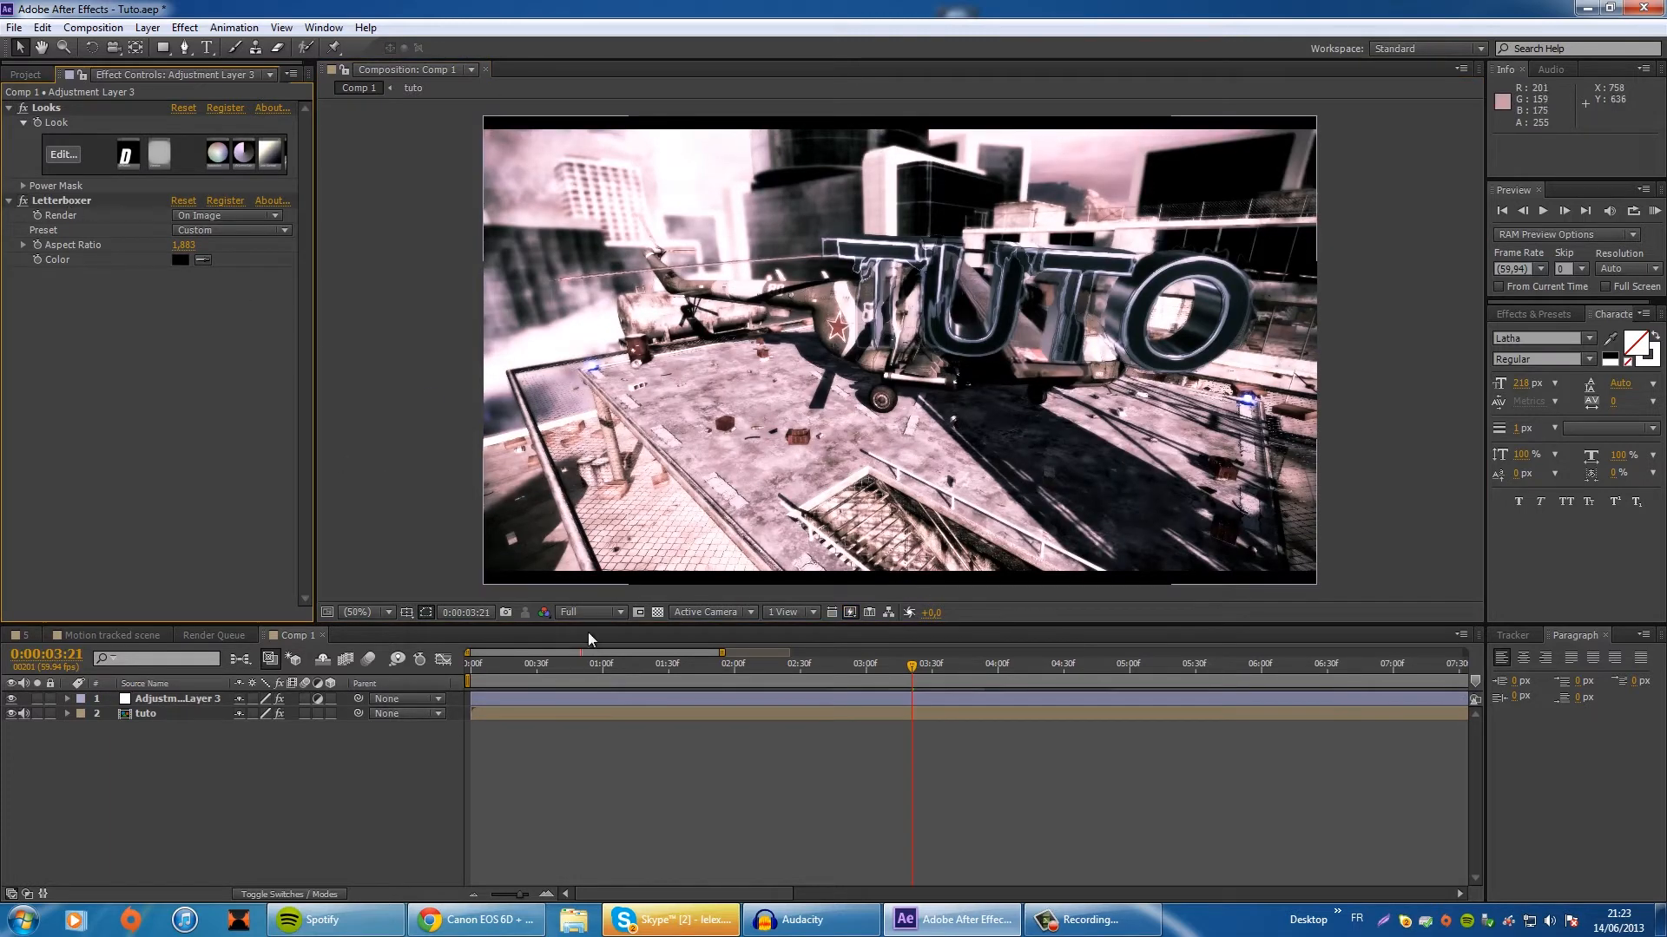
Step: Enable frame blending on the tuto layer and check the frame at 0:00:02:37
{"action": "left_click", "coordinate": [917, 672]}
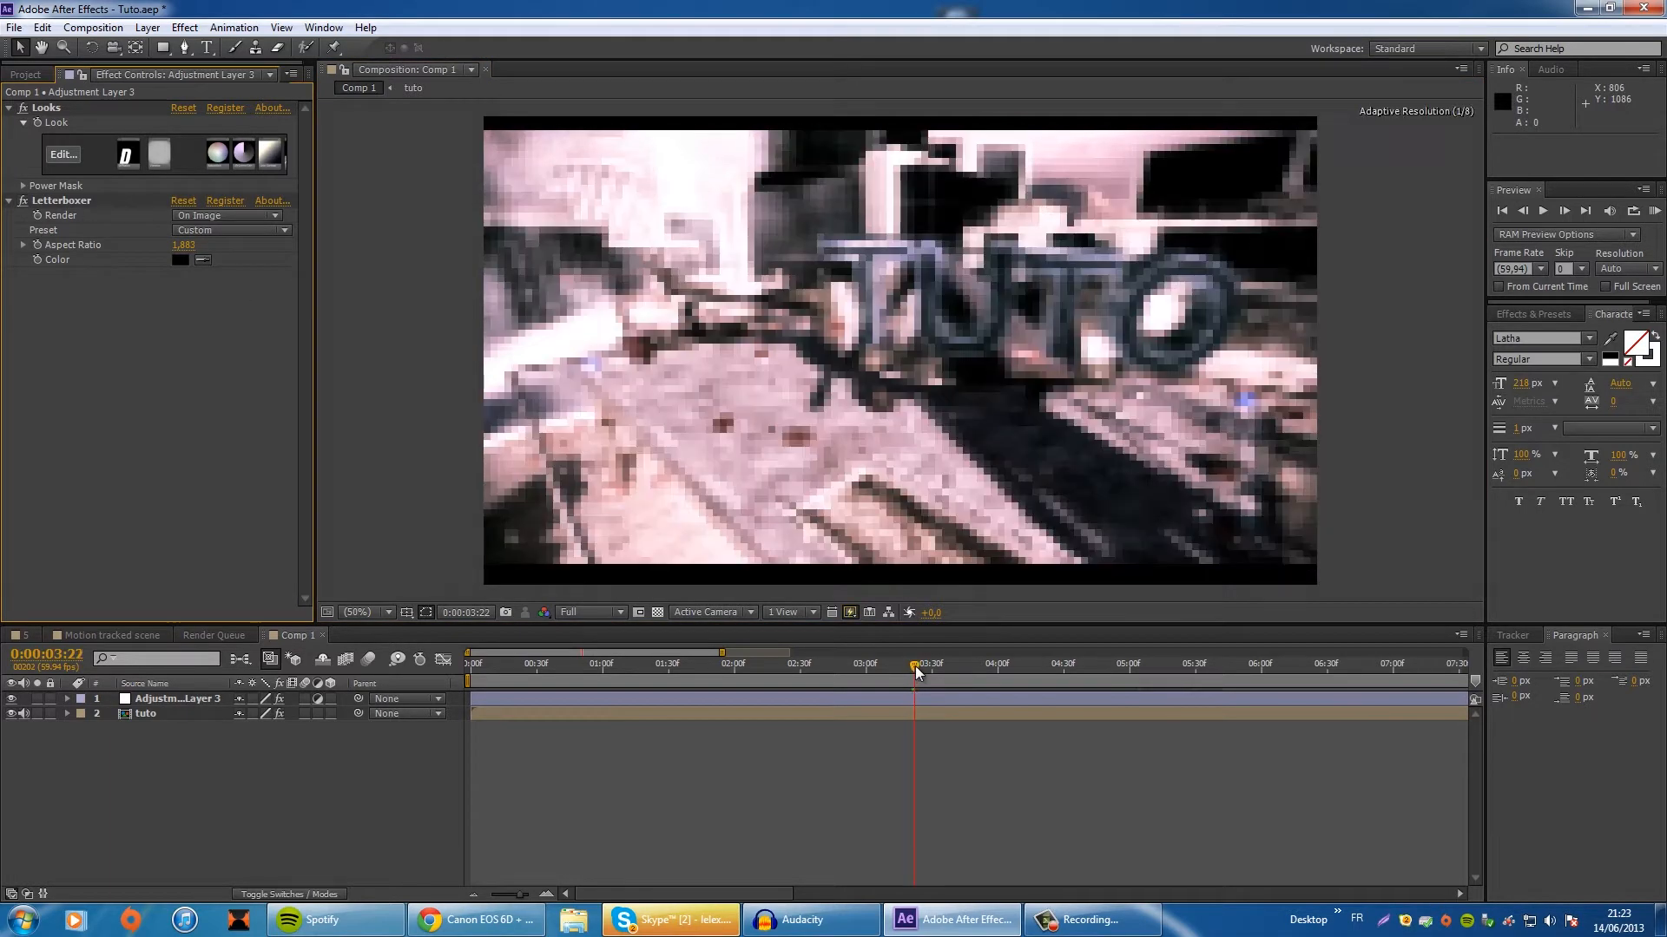
{"action": "left_click", "coordinate": [193, 714]}
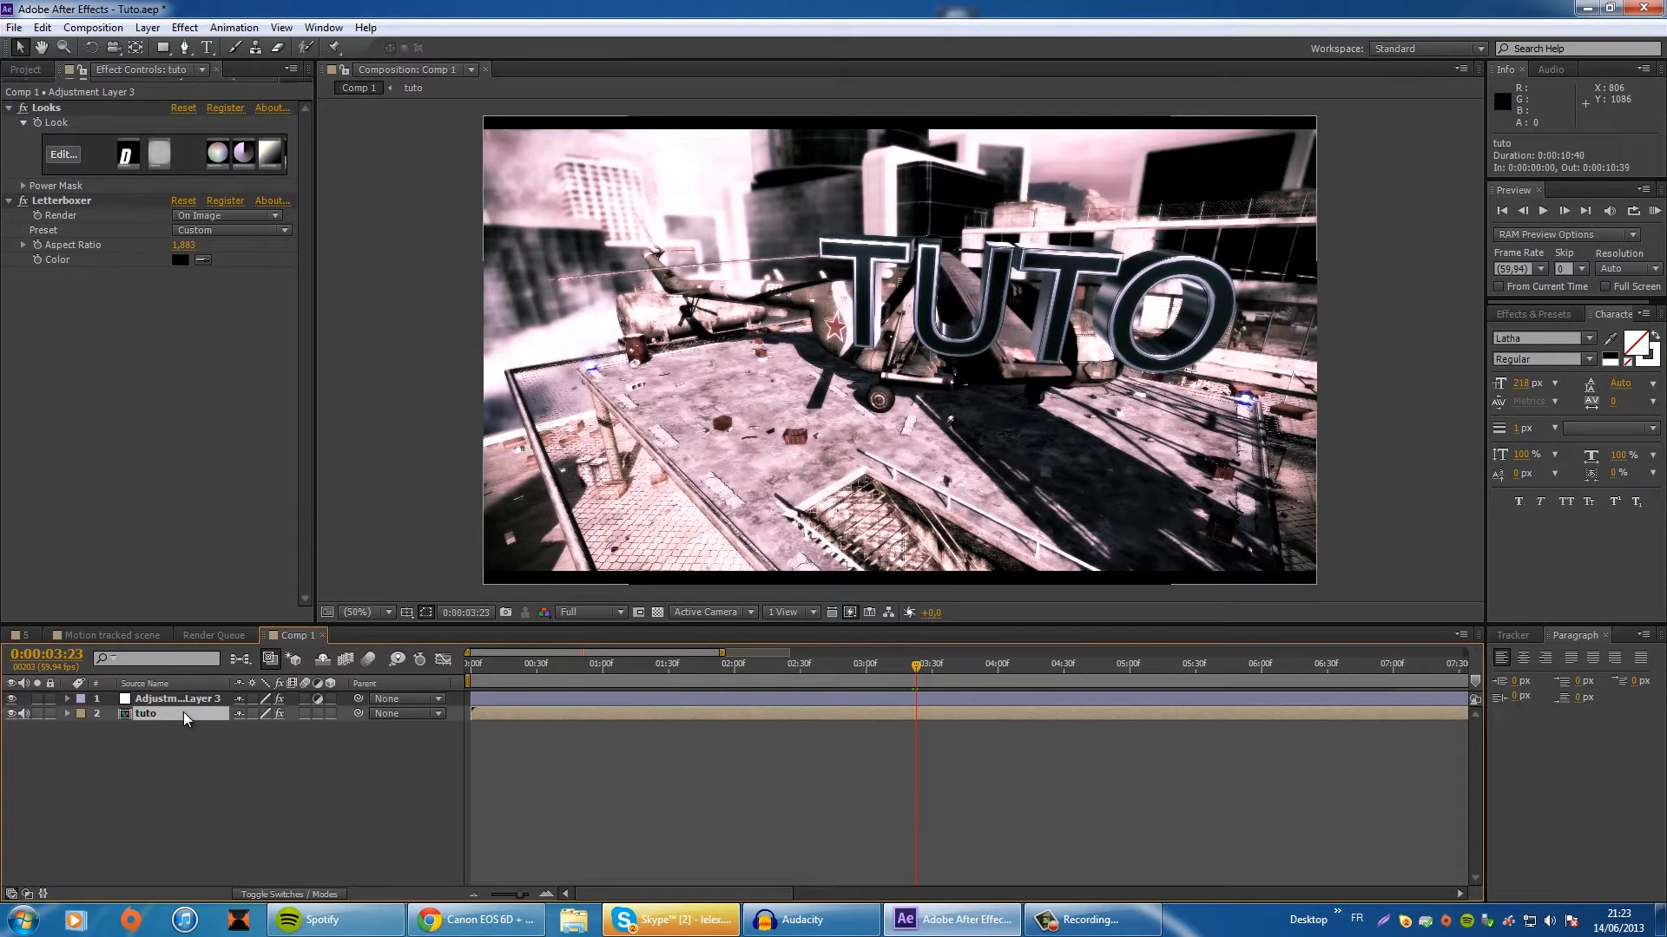
{"action": "left_click", "coordinate": [147, 27]}
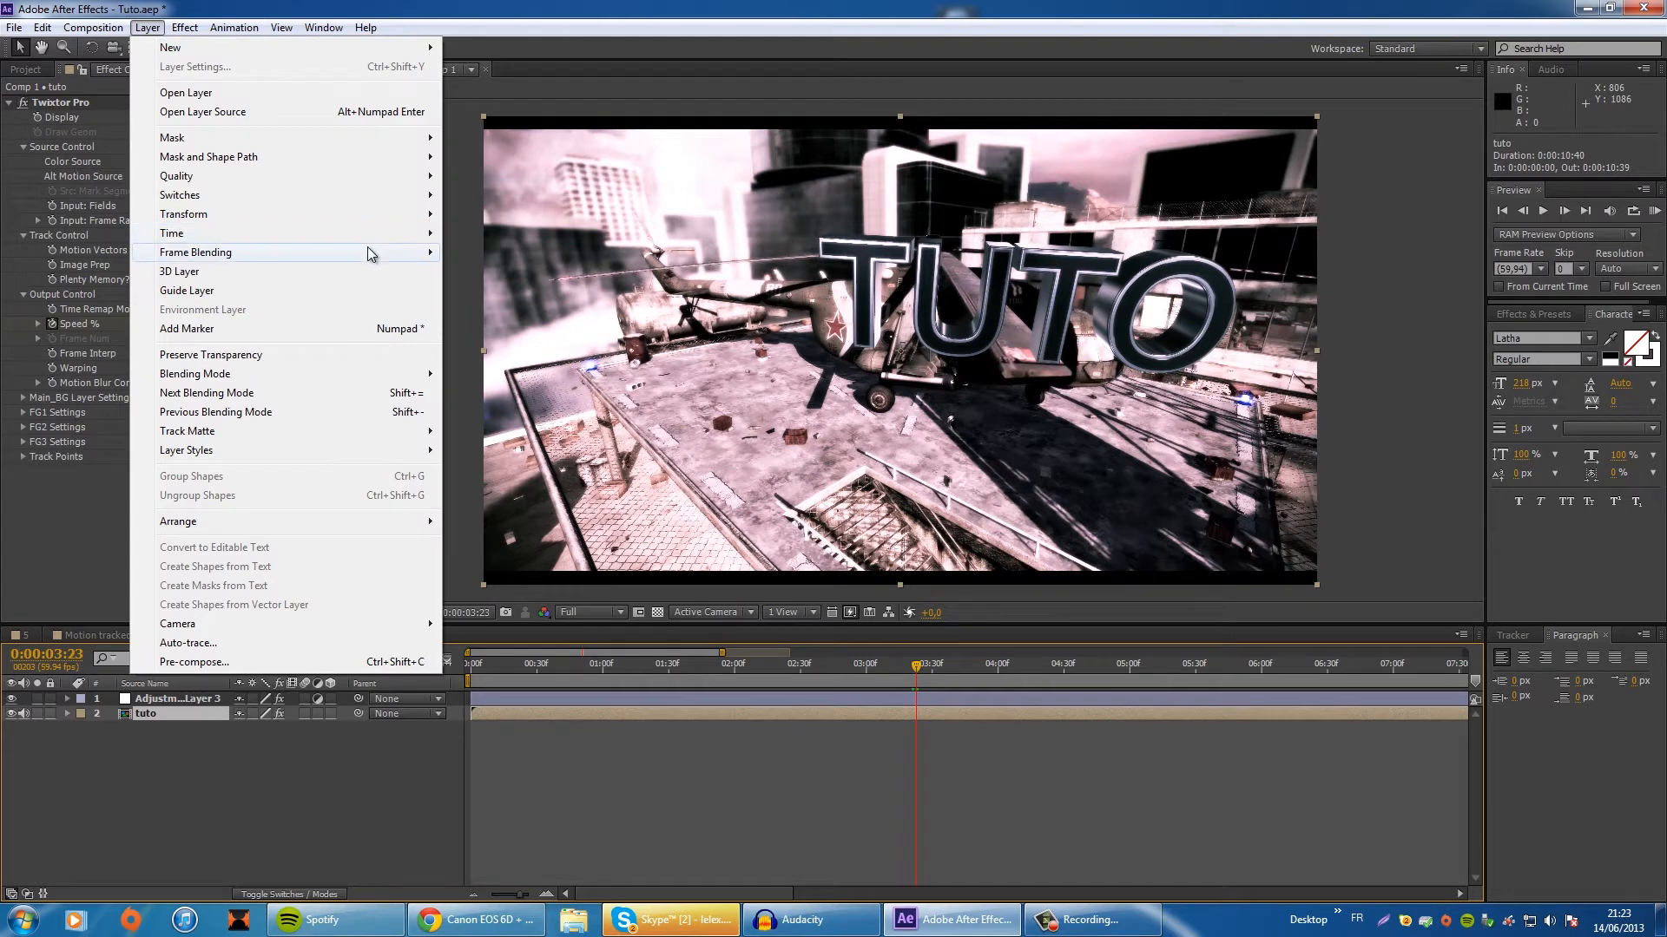
{"action": "mouse_move", "coordinate": [382, 253]}
{"action": "left_click", "coordinate": [510, 291]}
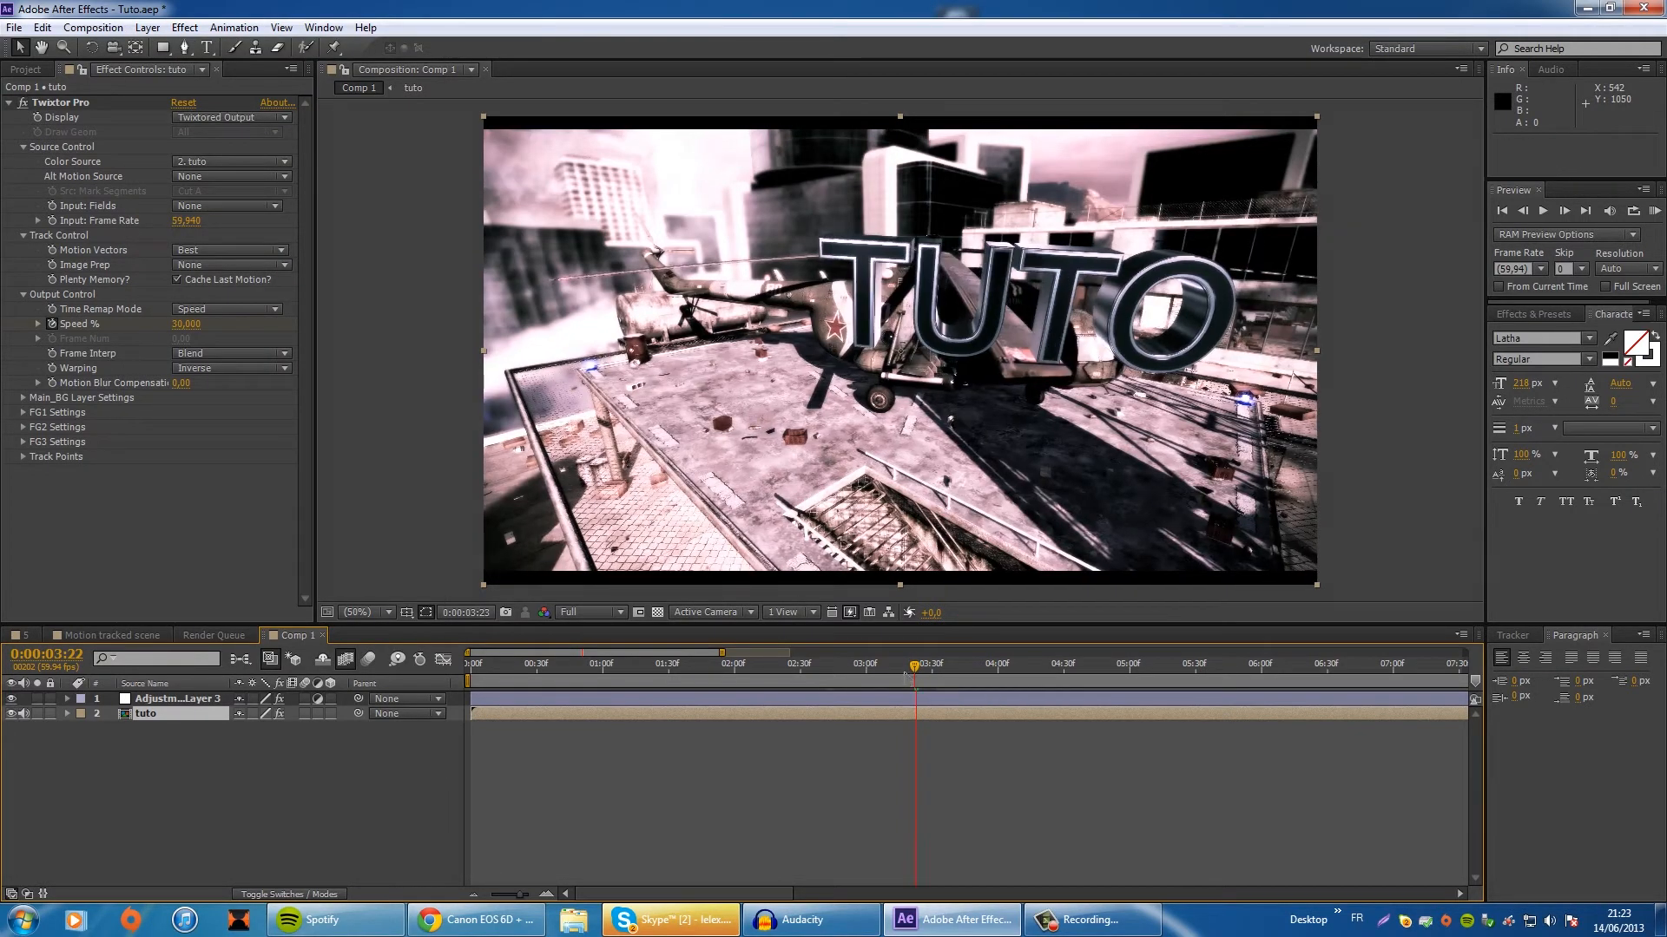
{"action": "left_click", "coordinate": [814, 665]}
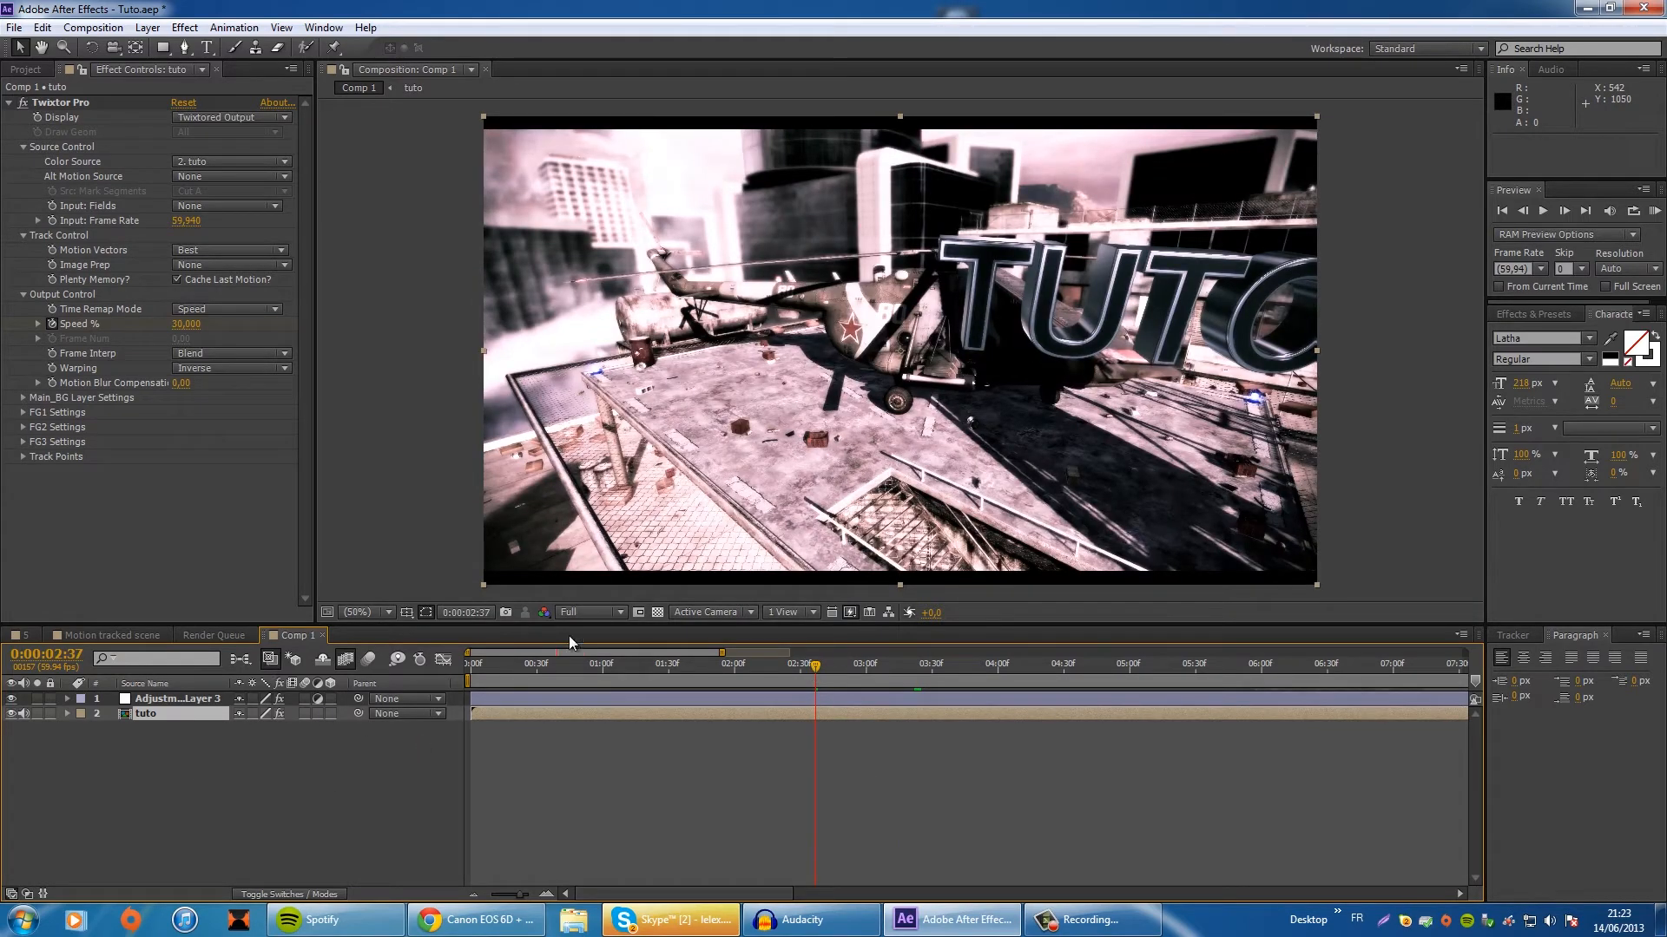
Step: Add the Silver Scrapes - Chronic crew.wav music below the tuto layer and reveal its audio waveform
{"action": "left_click", "coordinate": [25, 70]}
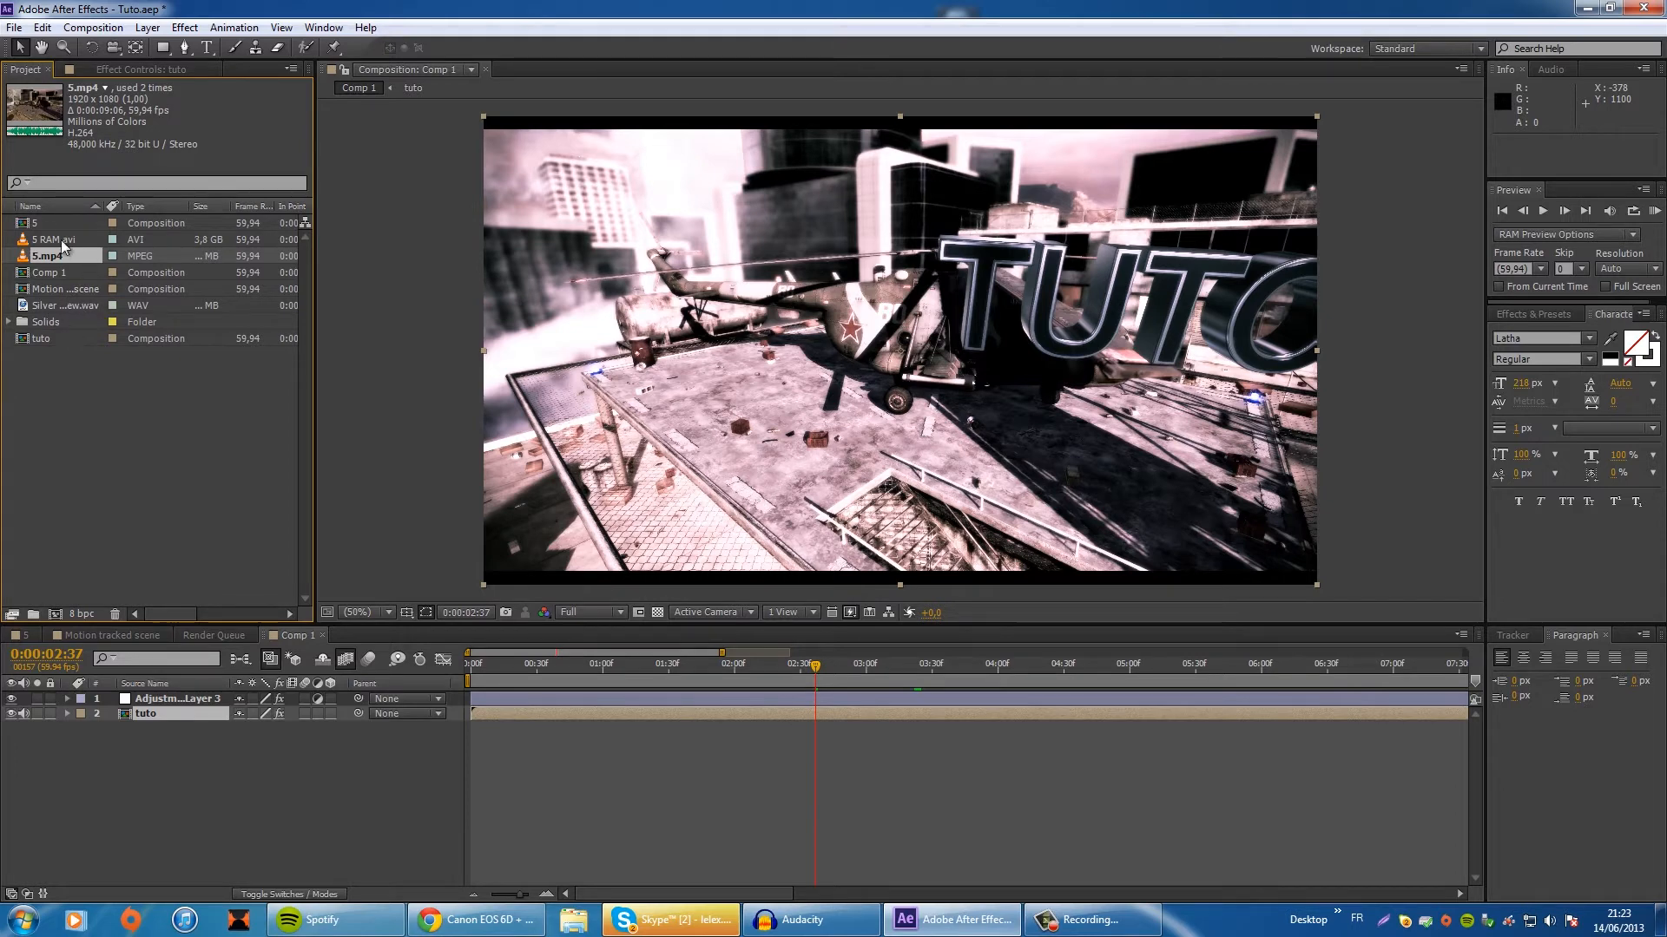
{"action": "left_click_drag", "start_coordinate": [56, 313], "coordinate": [305, 745]}
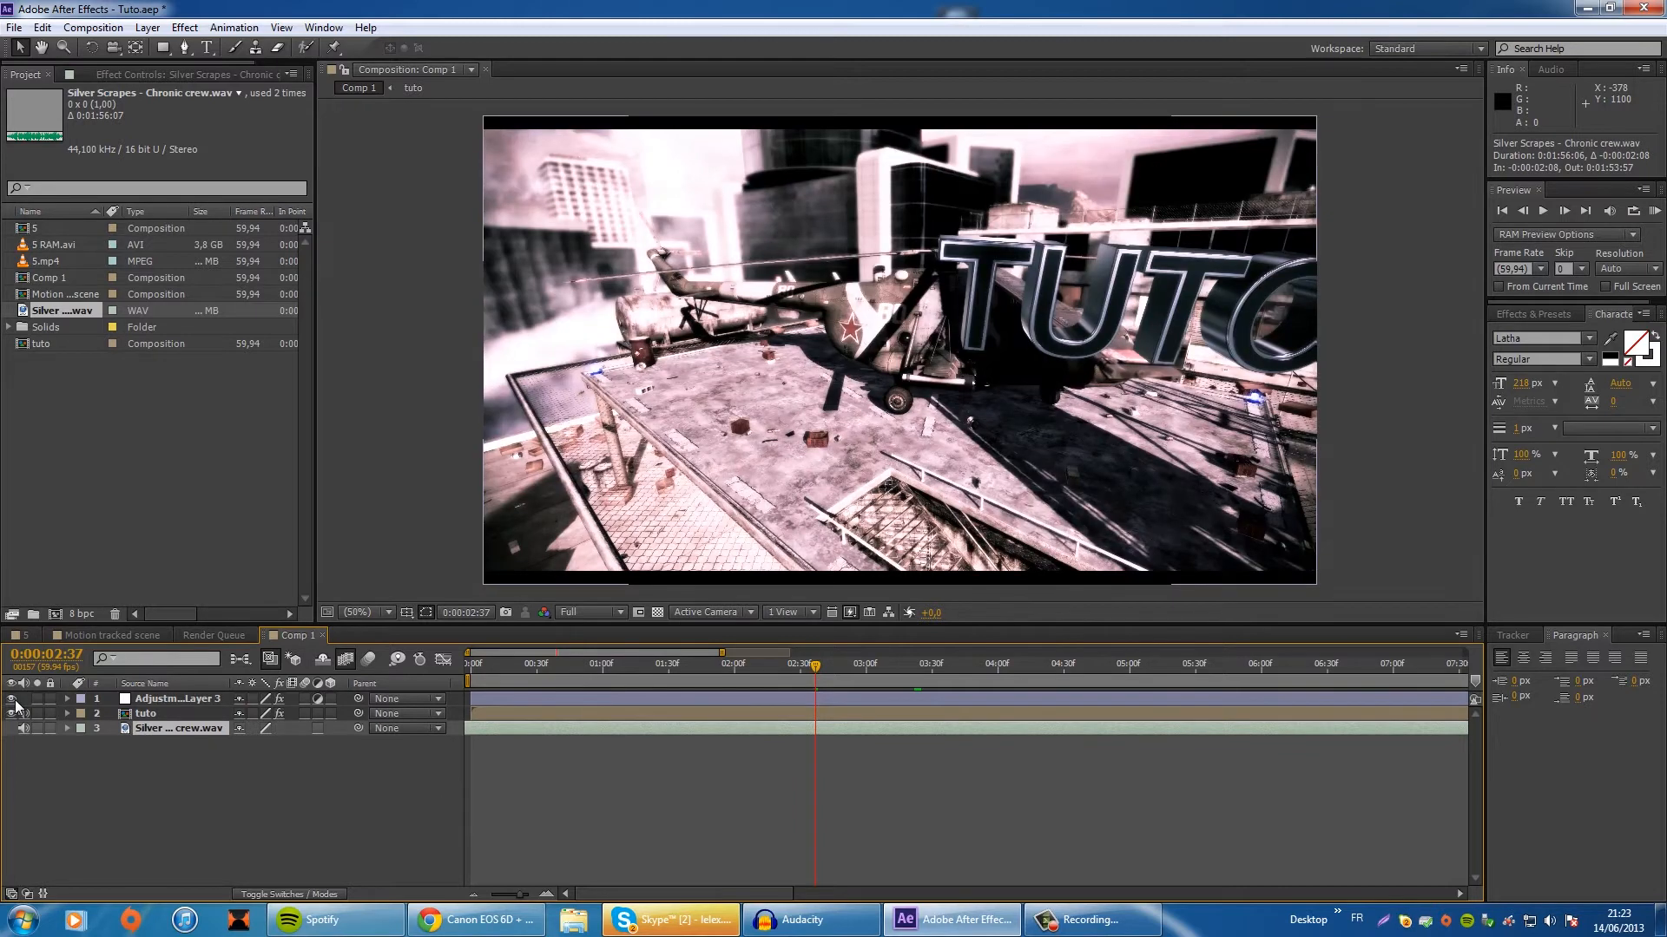
{"action": "left_click", "coordinate": [68, 728]}
{"action": "left_click", "coordinate": [83, 743]}
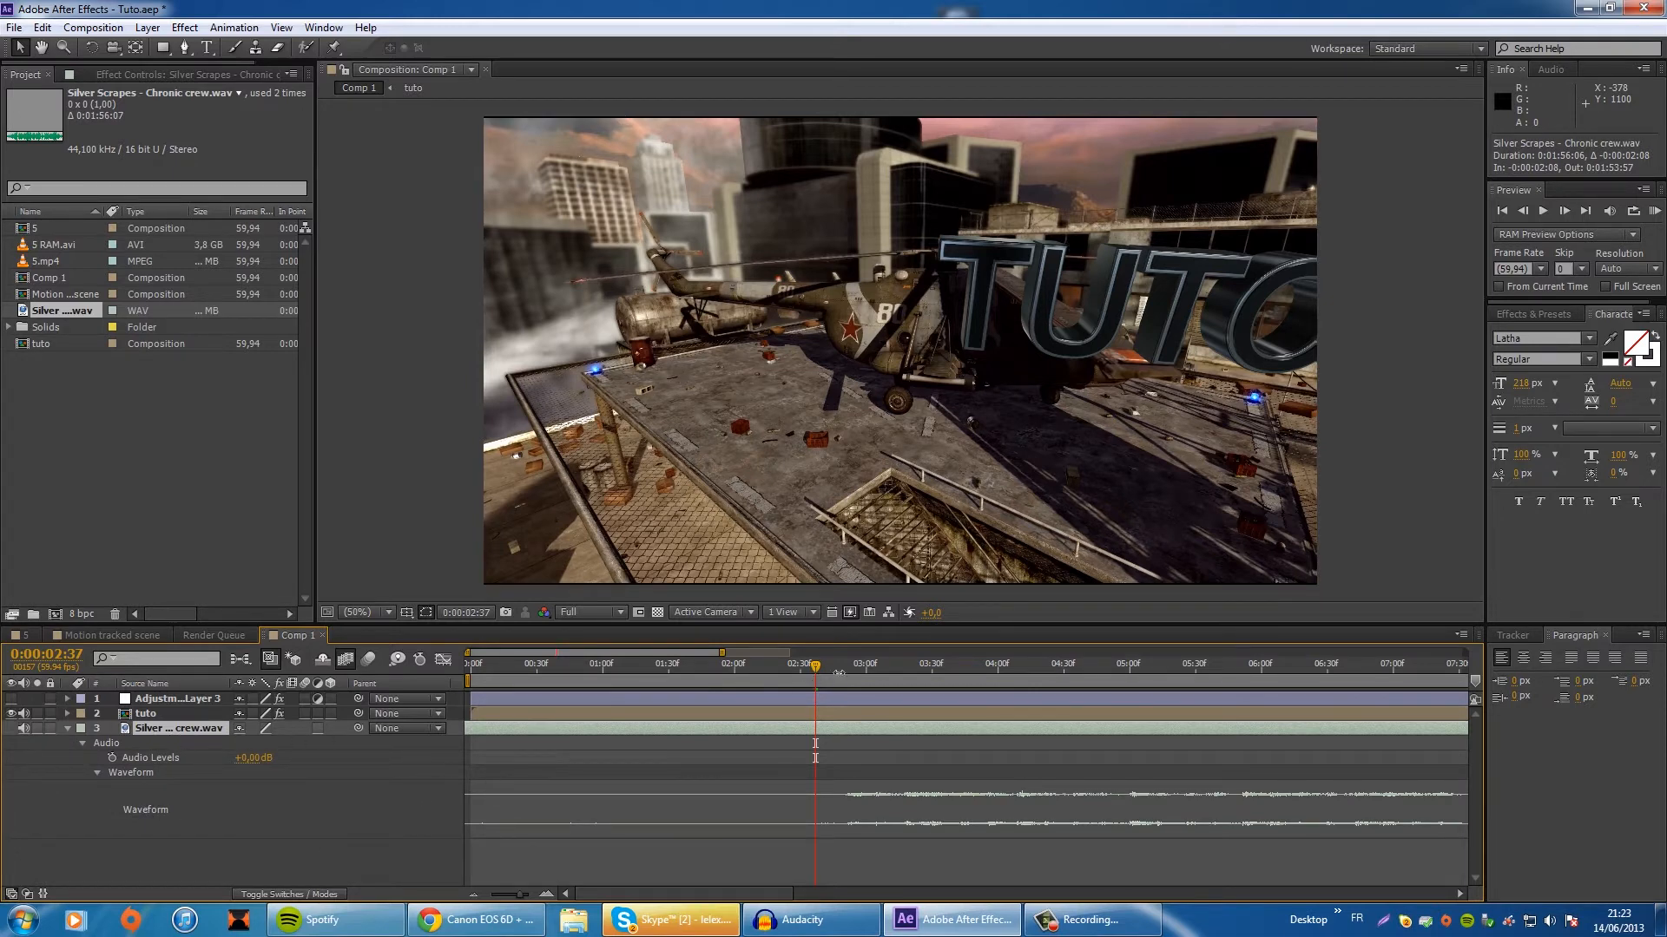
Step: Slide the music layer earlier to an in point of -0:00:12:40 and preview the audio
{"action": "left_click_drag", "start_coordinate": [945, 736], "coordinate": [534, 743]}
{"action": "key", "text": "Home"}
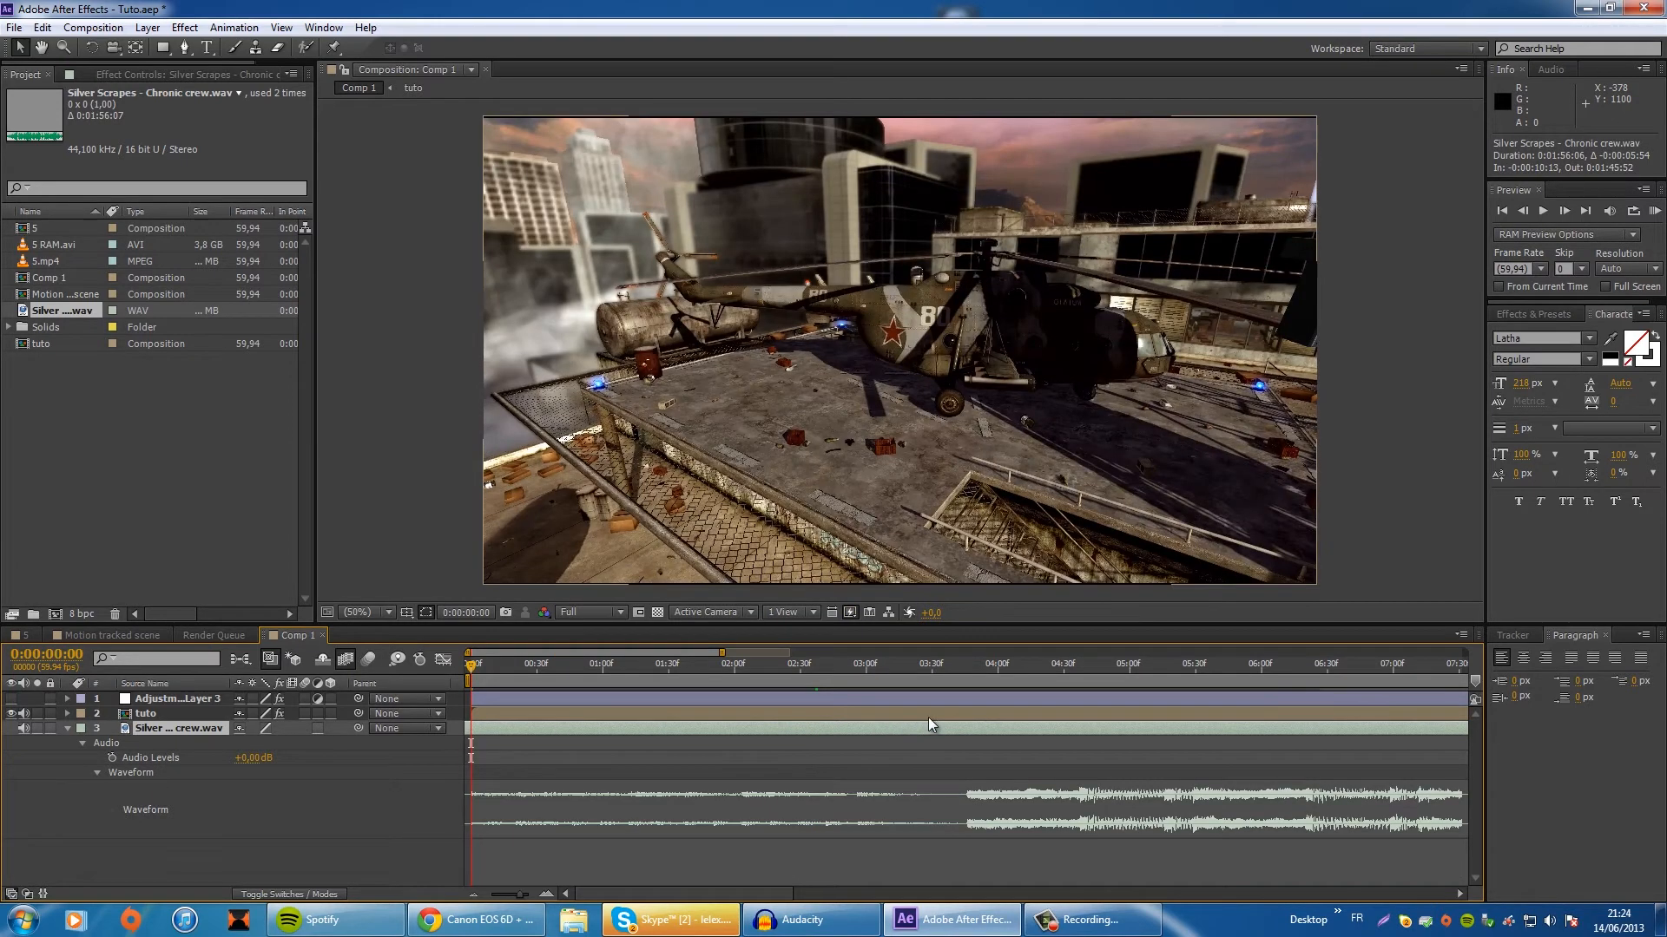
{"action": "left_click_drag", "start_coordinate": [939, 734], "coordinate": [631, 763]}
{"action": "key", "text": "KP_Decimal"}
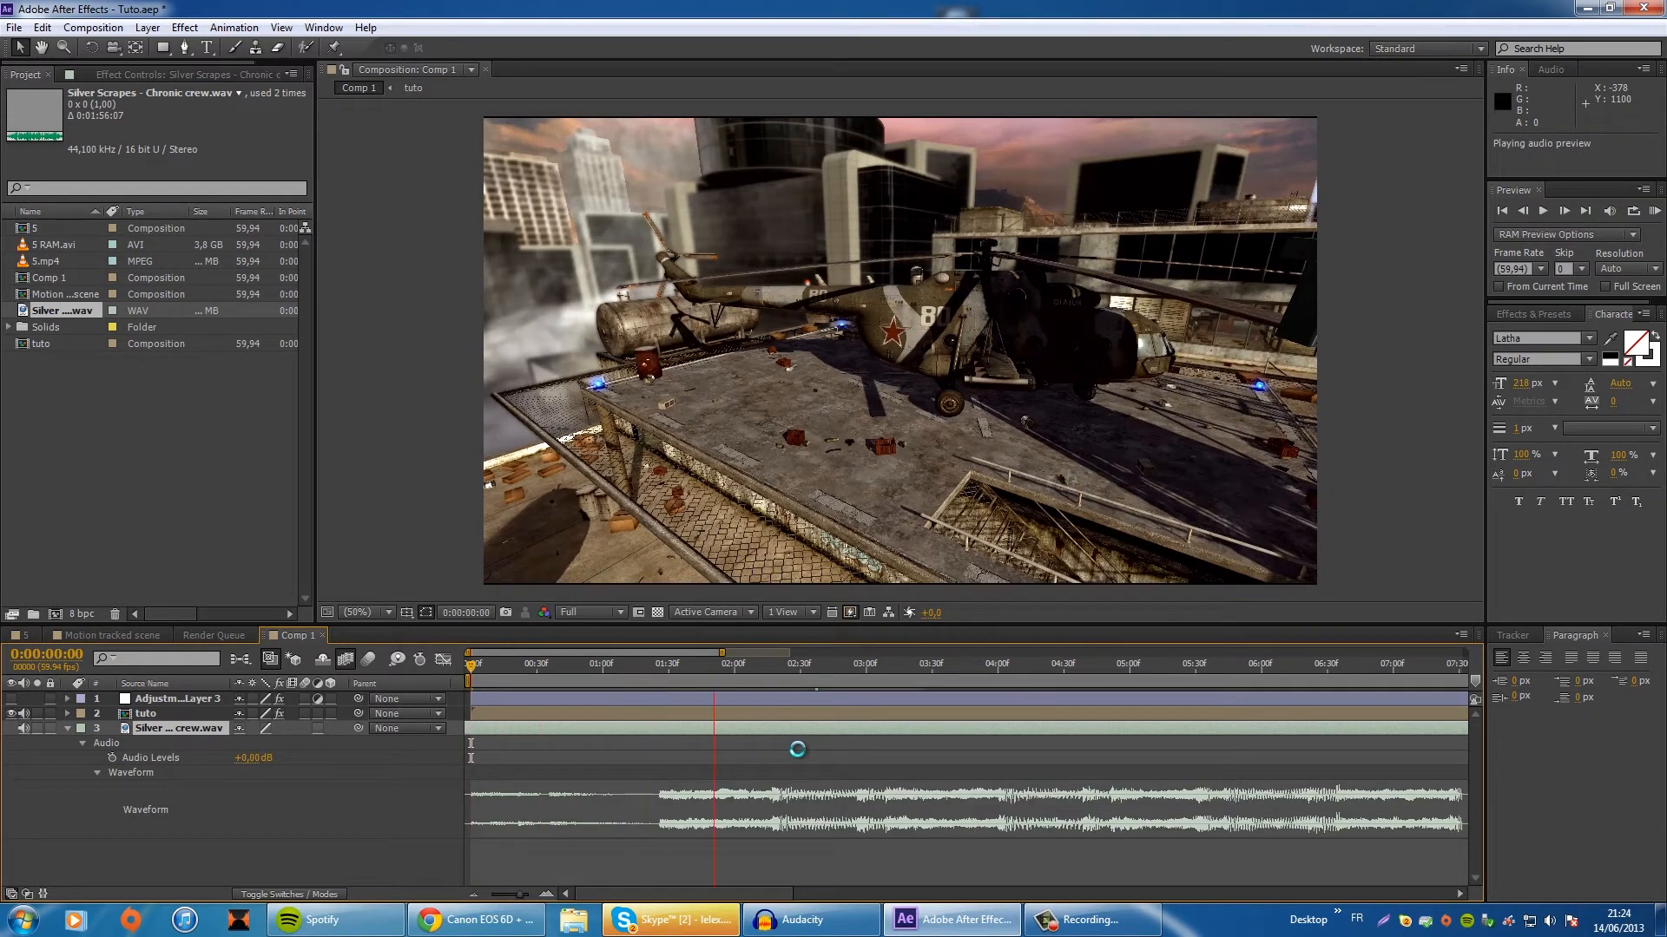
{"action": "key", "text": "KP_Decimal"}
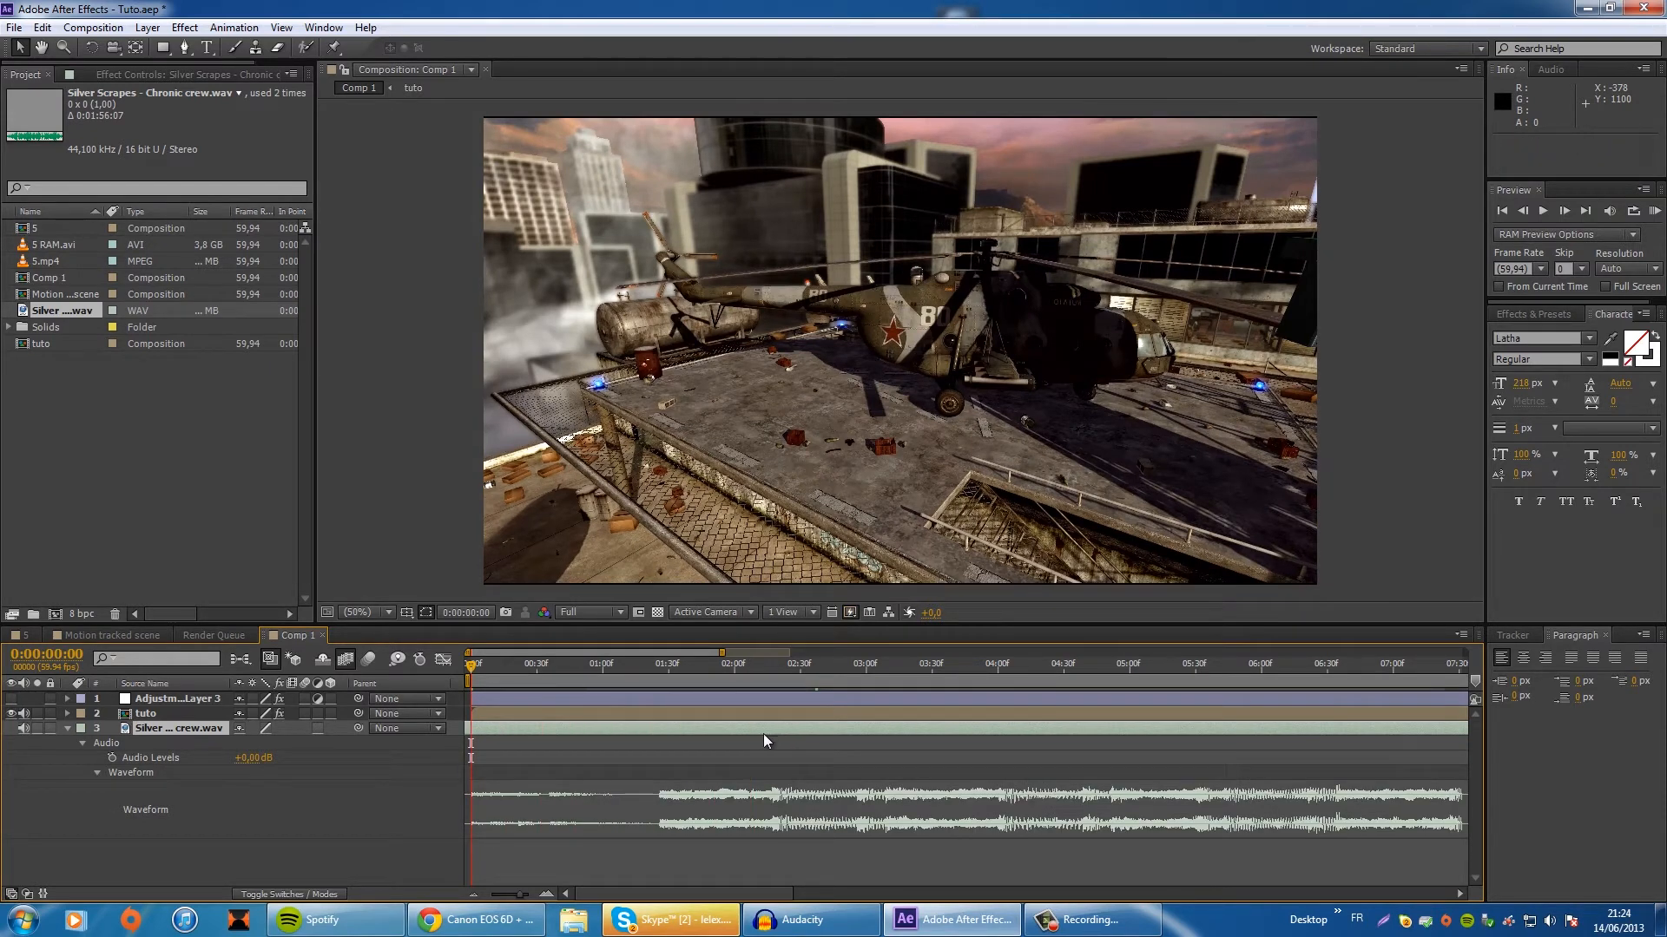
{"action": "left_click_drag", "start_coordinate": [765, 740], "coordinate": [731, 690]}
{"action": "left_click", "coordinate": [739, 678]}
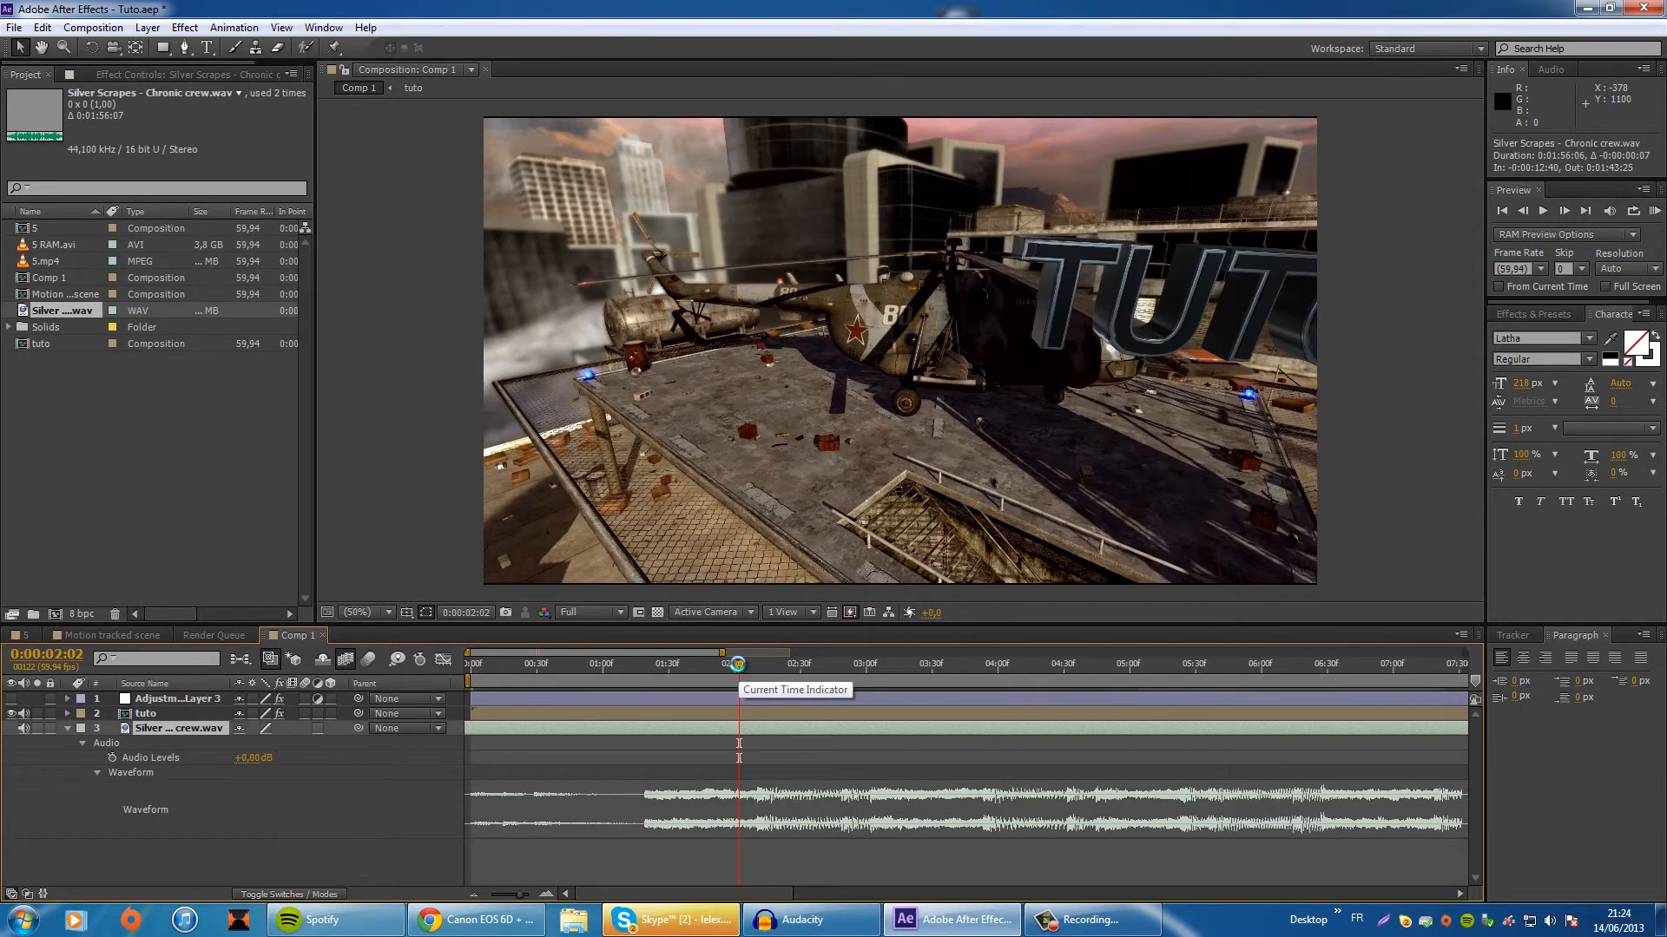
{"action": "key", "text": "KP_Decimal"}
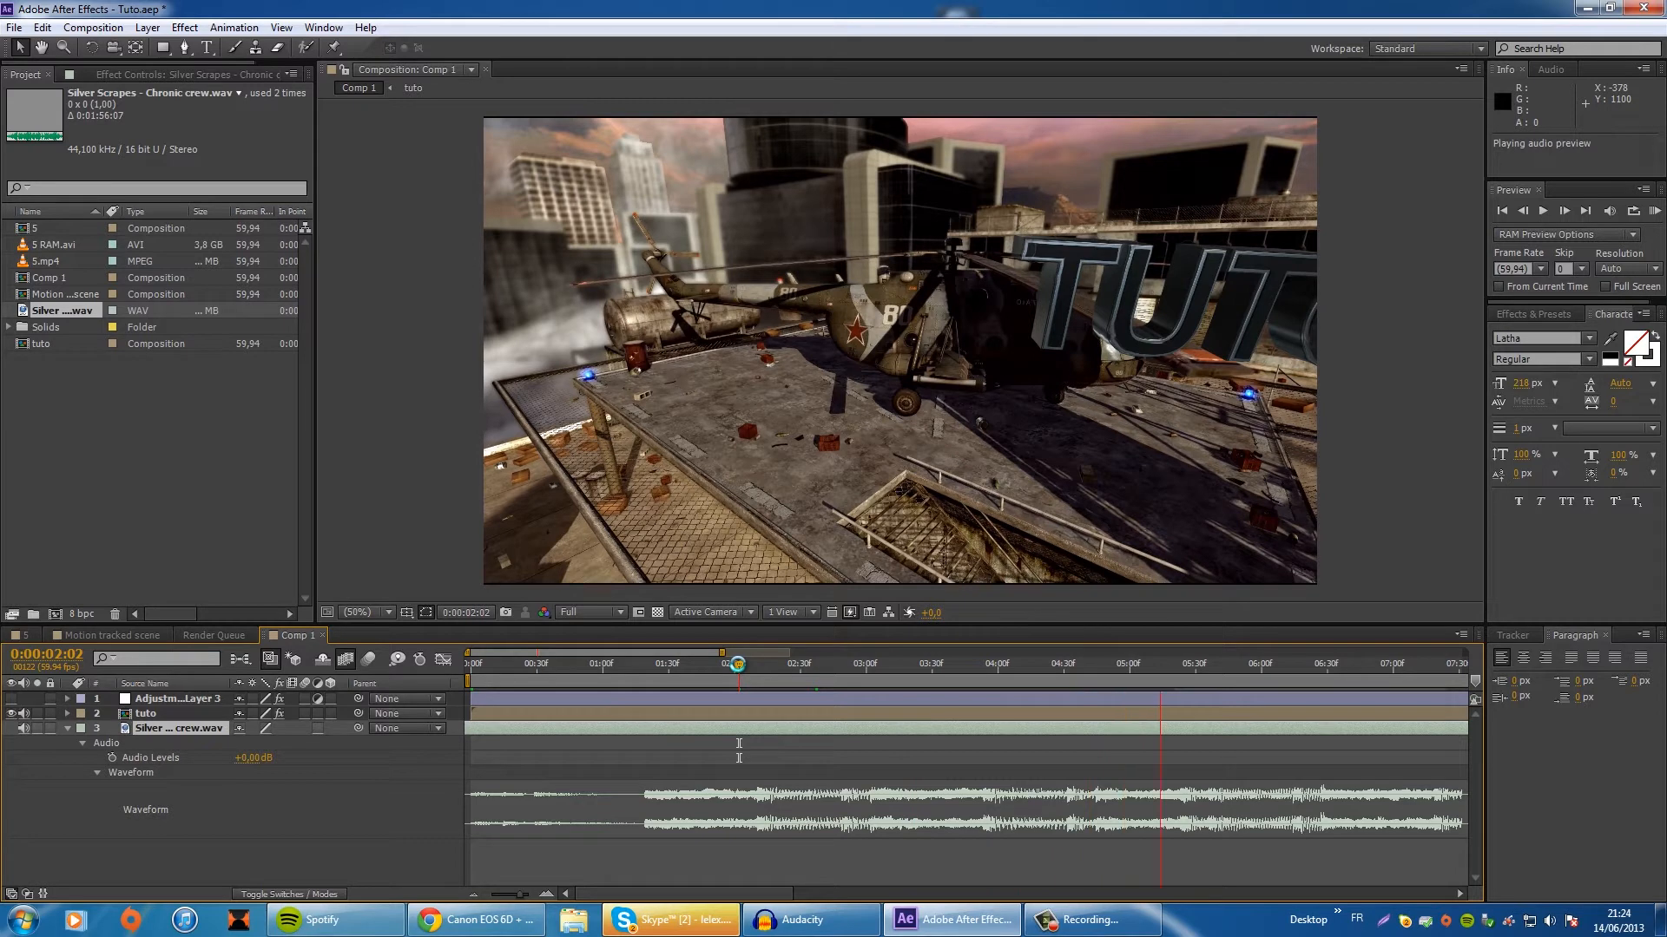
{"action": "key", "text": "space"}
Step: At 0:00:00:00, keyframe the music's Audio Levels and the tuto layer's Opacity, with Opacity at 0%
{"action": "left_click_drag", "start_coordinate": [673, 667], "coordinate": [393, 678]}
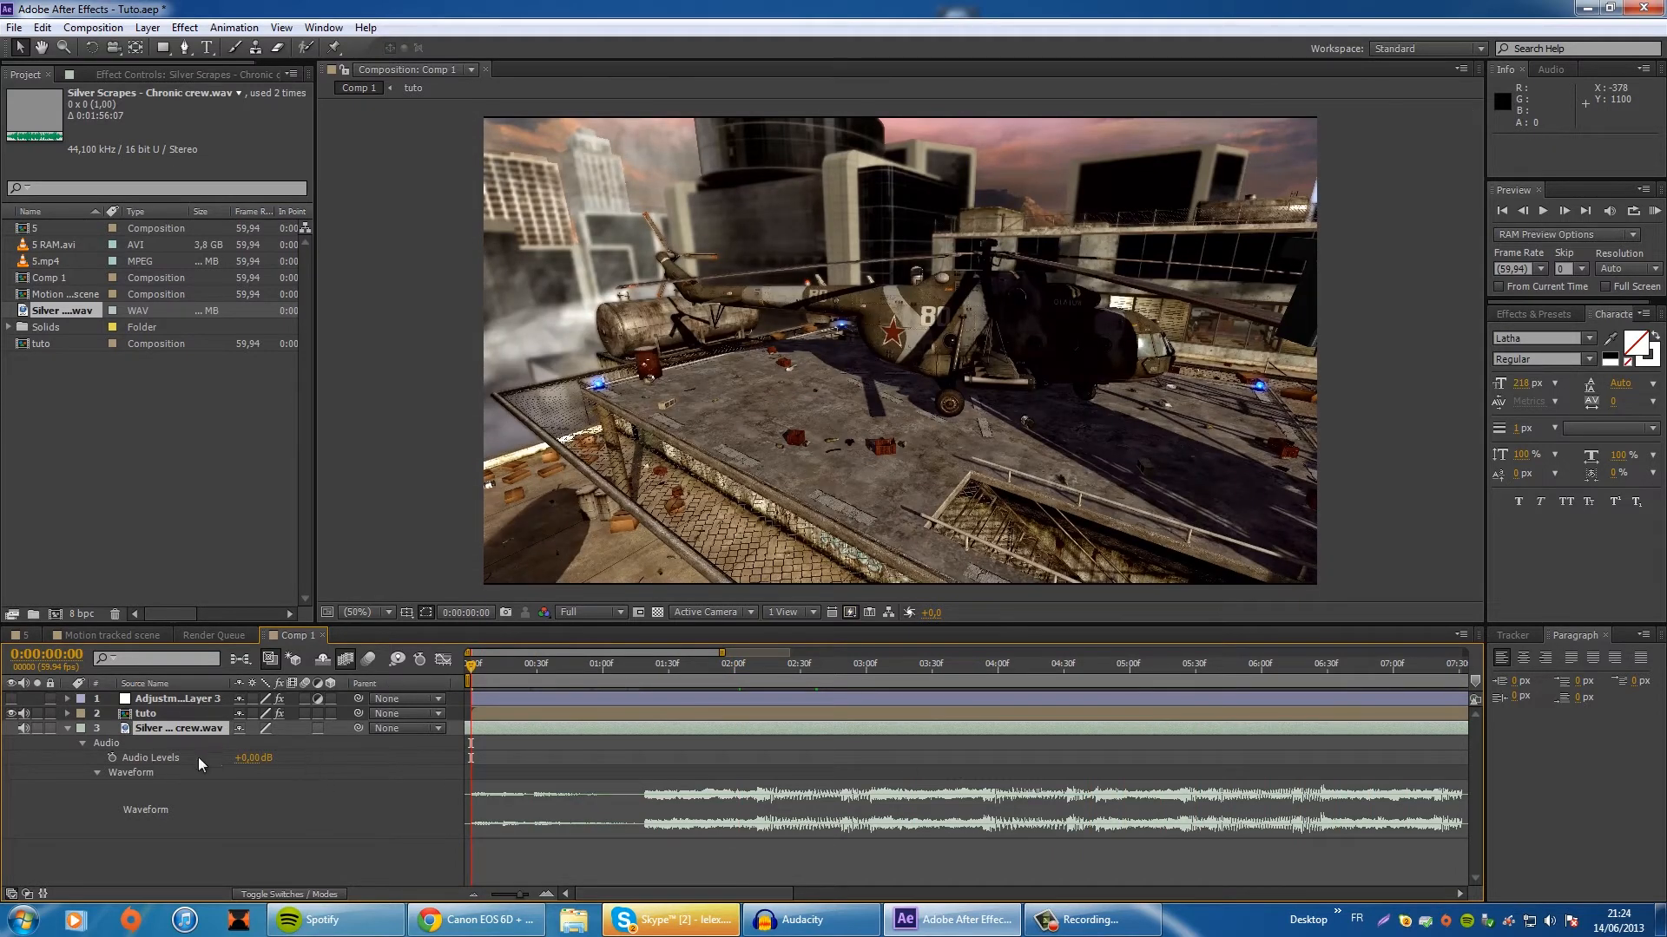
{"action": "left_click", "coordinate": [112, 759]}
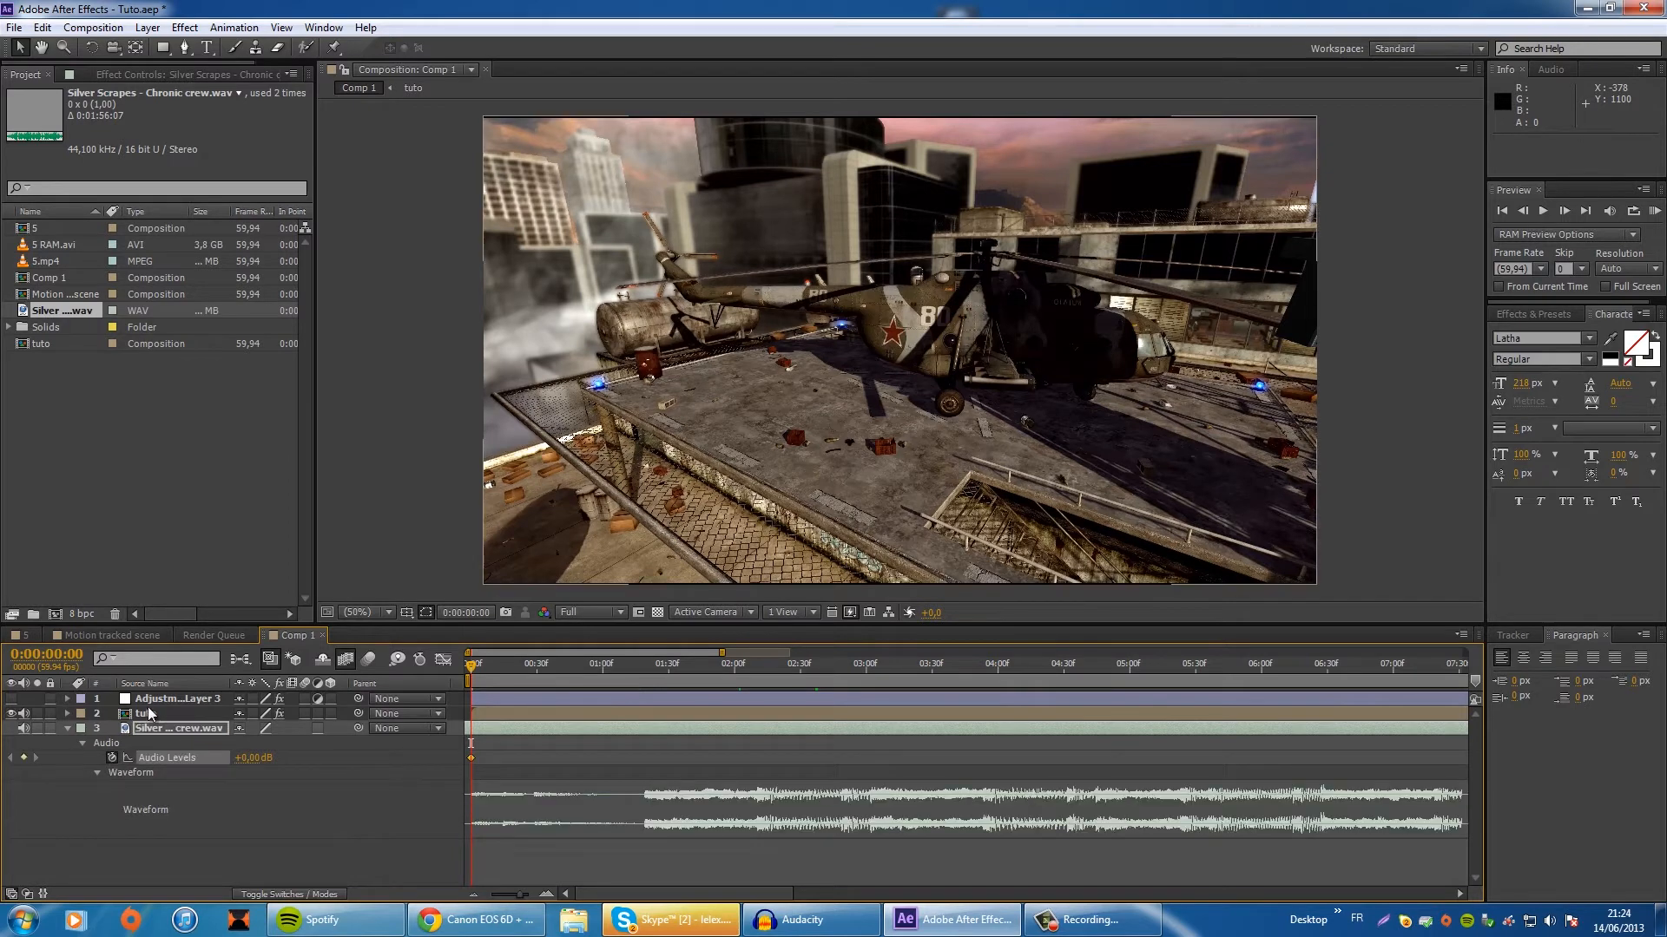
{"action": "left_click", "coordinate": [143, 715]}
{"action": "key", "text": "t"}
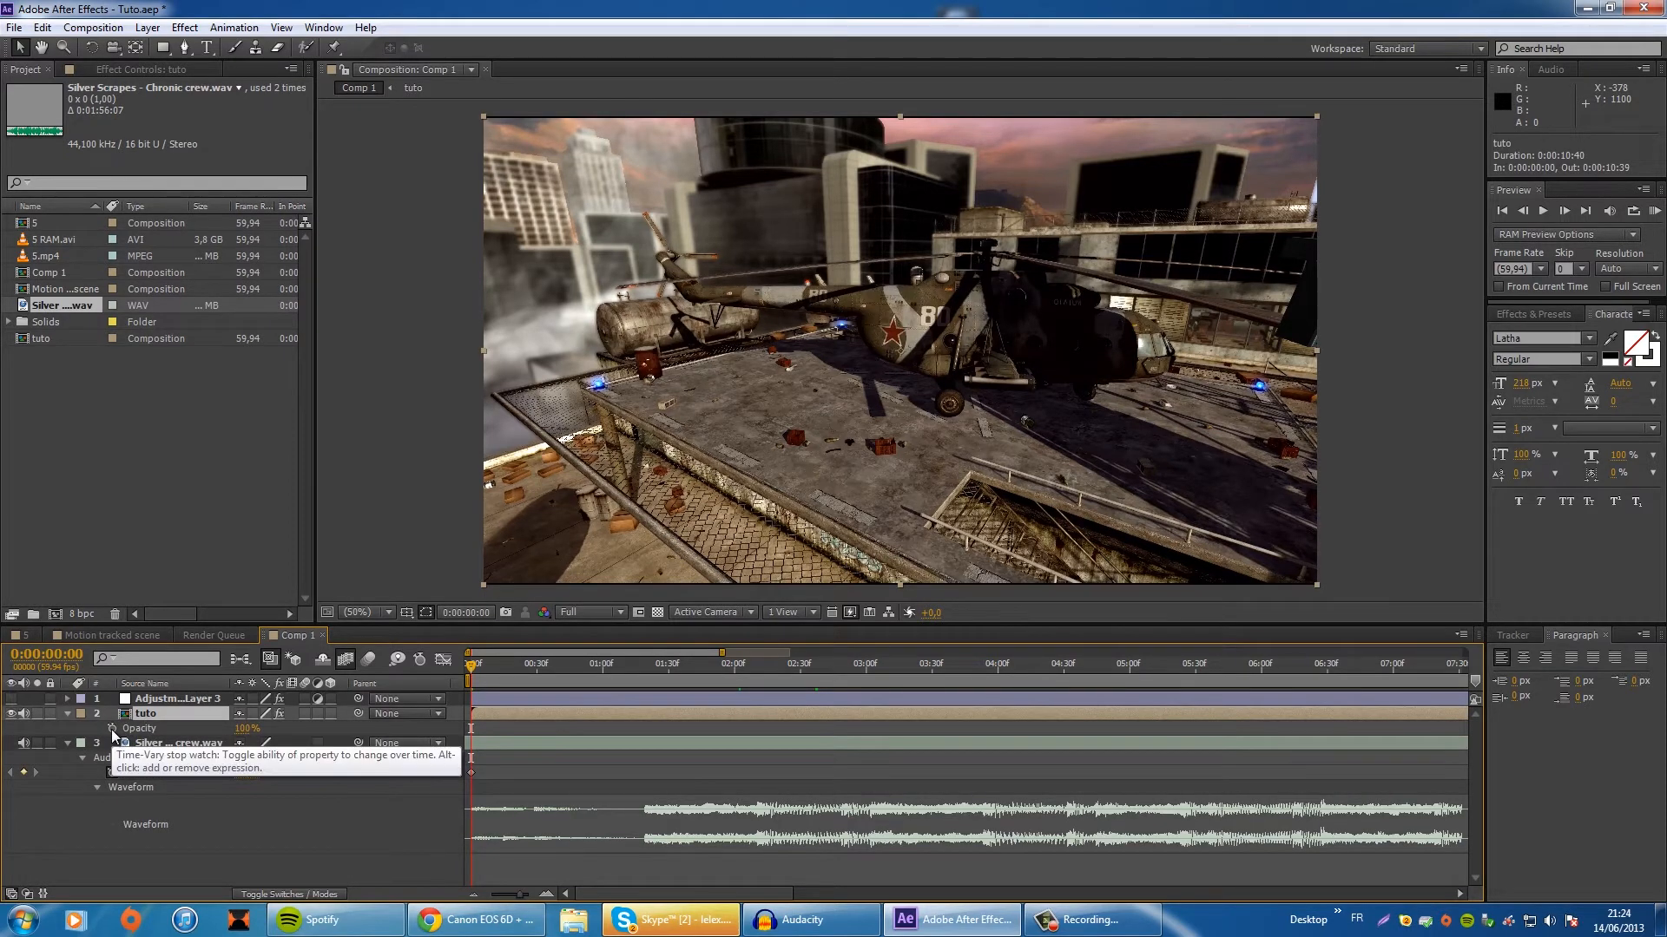
{"action": "left_click", "coordinate": [112, 730]}
{"action": "left_click_drag", "start_coordinate": [247, 736], "coordinate": [236, 729]}
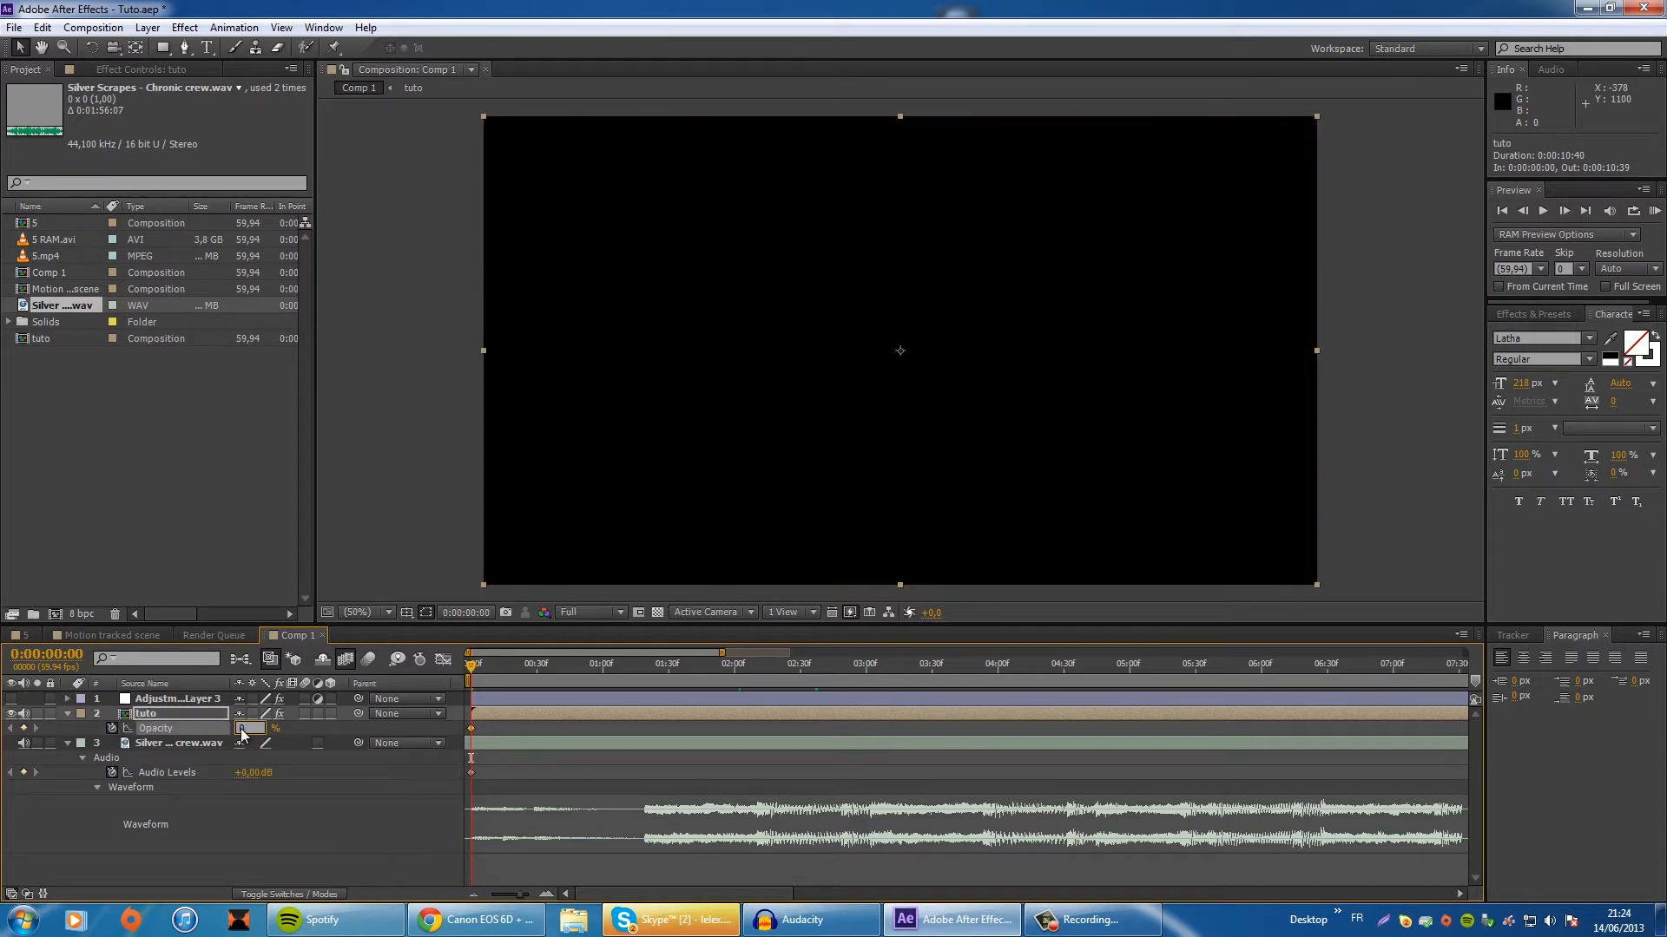
Step: At 0:00:01:29, add an Audio Levels keyframe to the music and set the tuto layer's Opacity to 100%
{"action": "left_click_drag", "start_coordinate": [584, 660], "coordinate": [668, 674]}
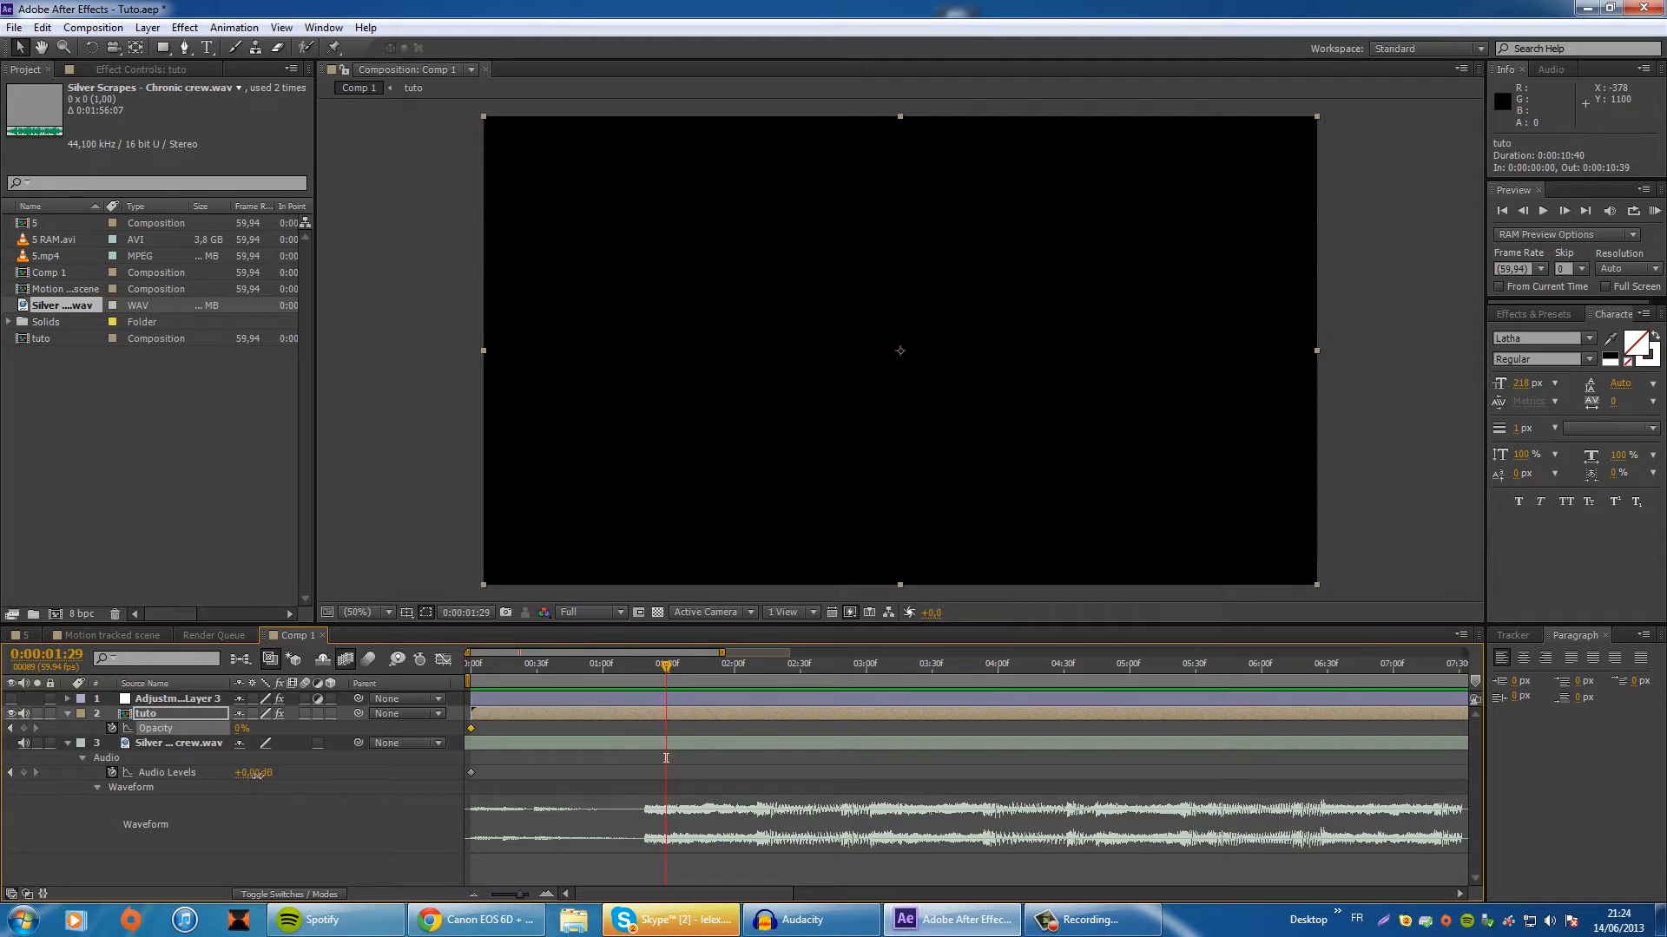
{"action": "left_click", "coordinate": [253, 773]}
{"action": "left_click", "coordinate": [25, 773]}
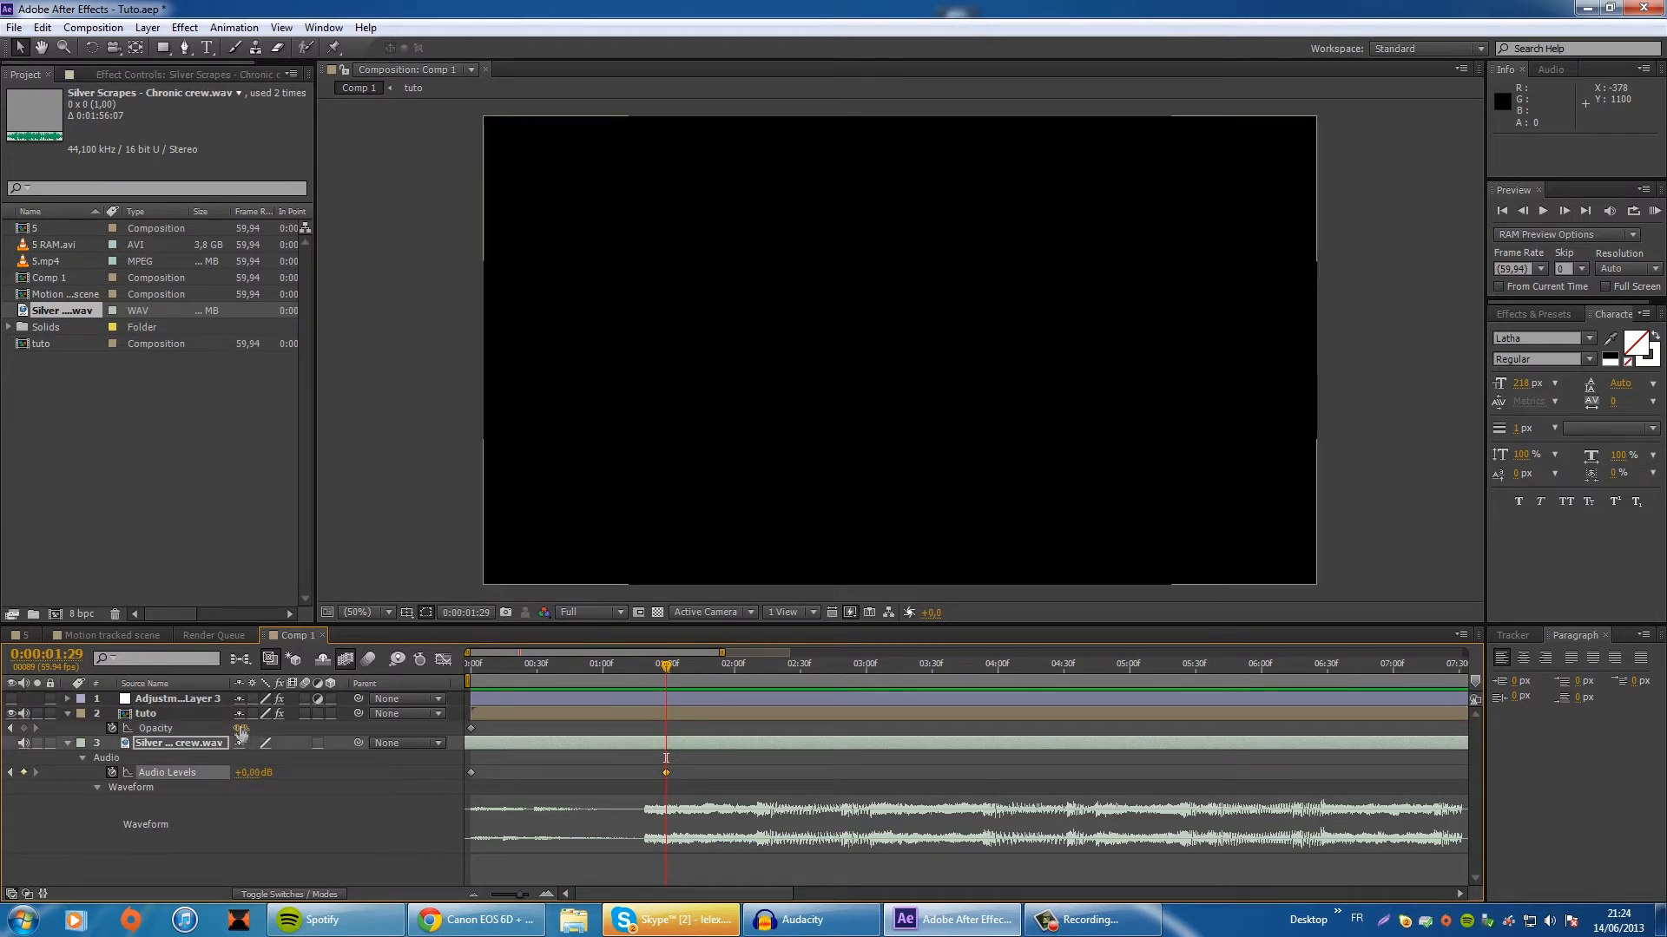
{"action": "left_click_drag", "start_coordinate": [241, 728], "coordinate": [446, 682]}
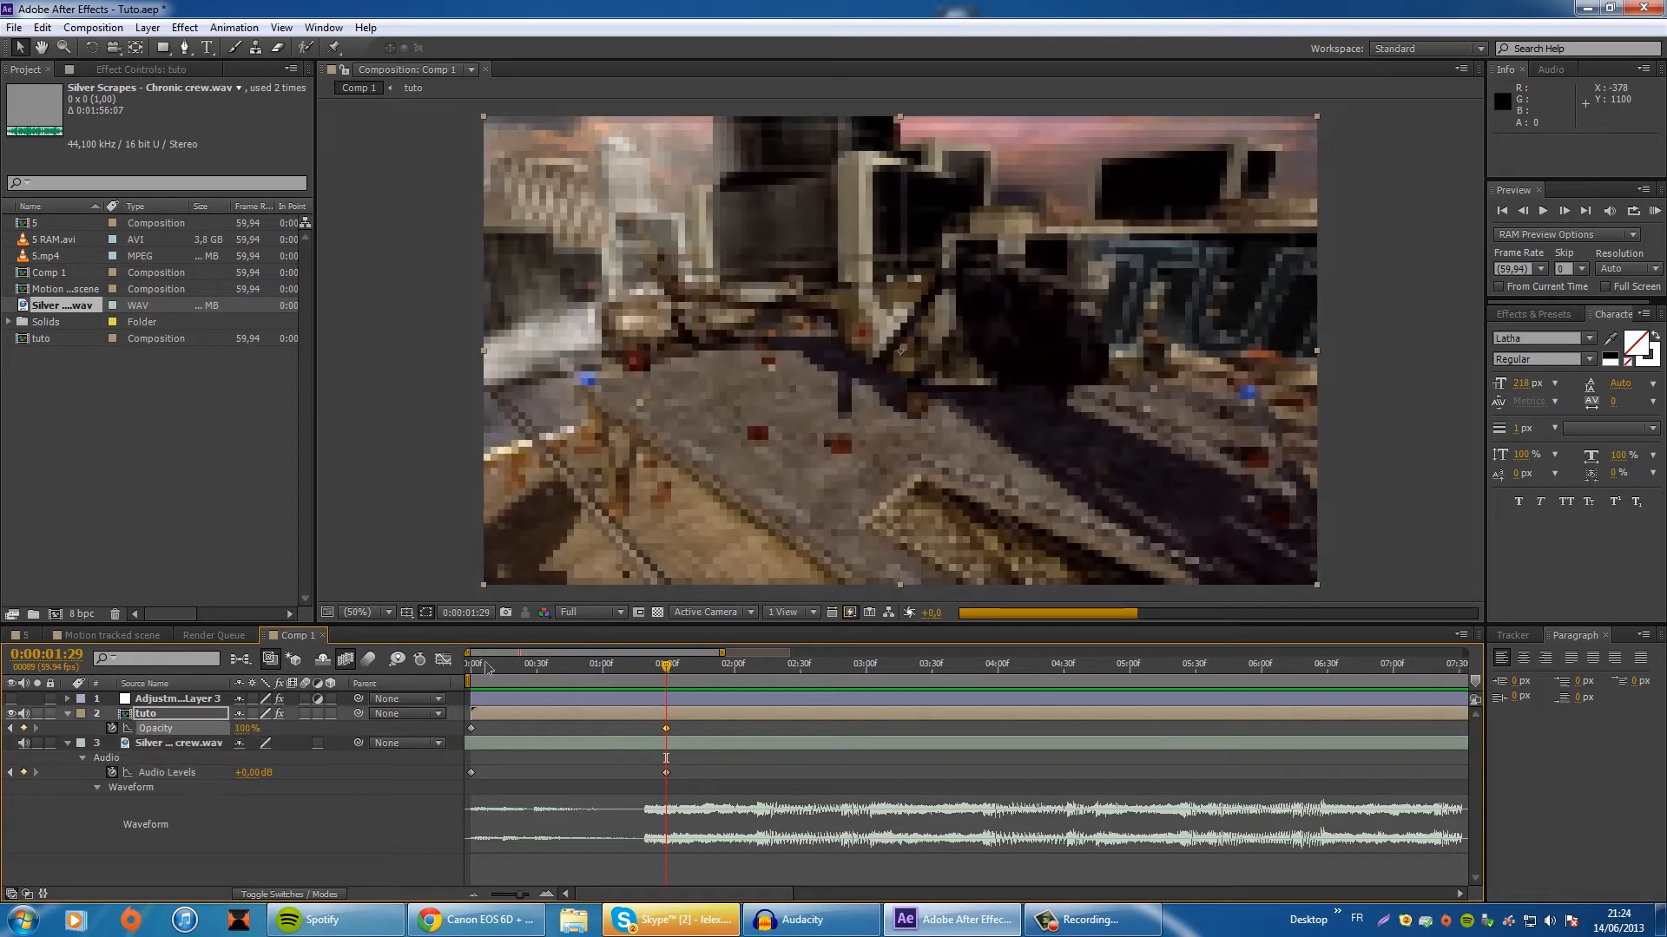
Step: Set the music's Audio Levels to -20 dB at the start of the composition and preview the fade-in
{"action": "key", "text": "Home"}
{"action": "left_click", "coordinate": [250, 772]}
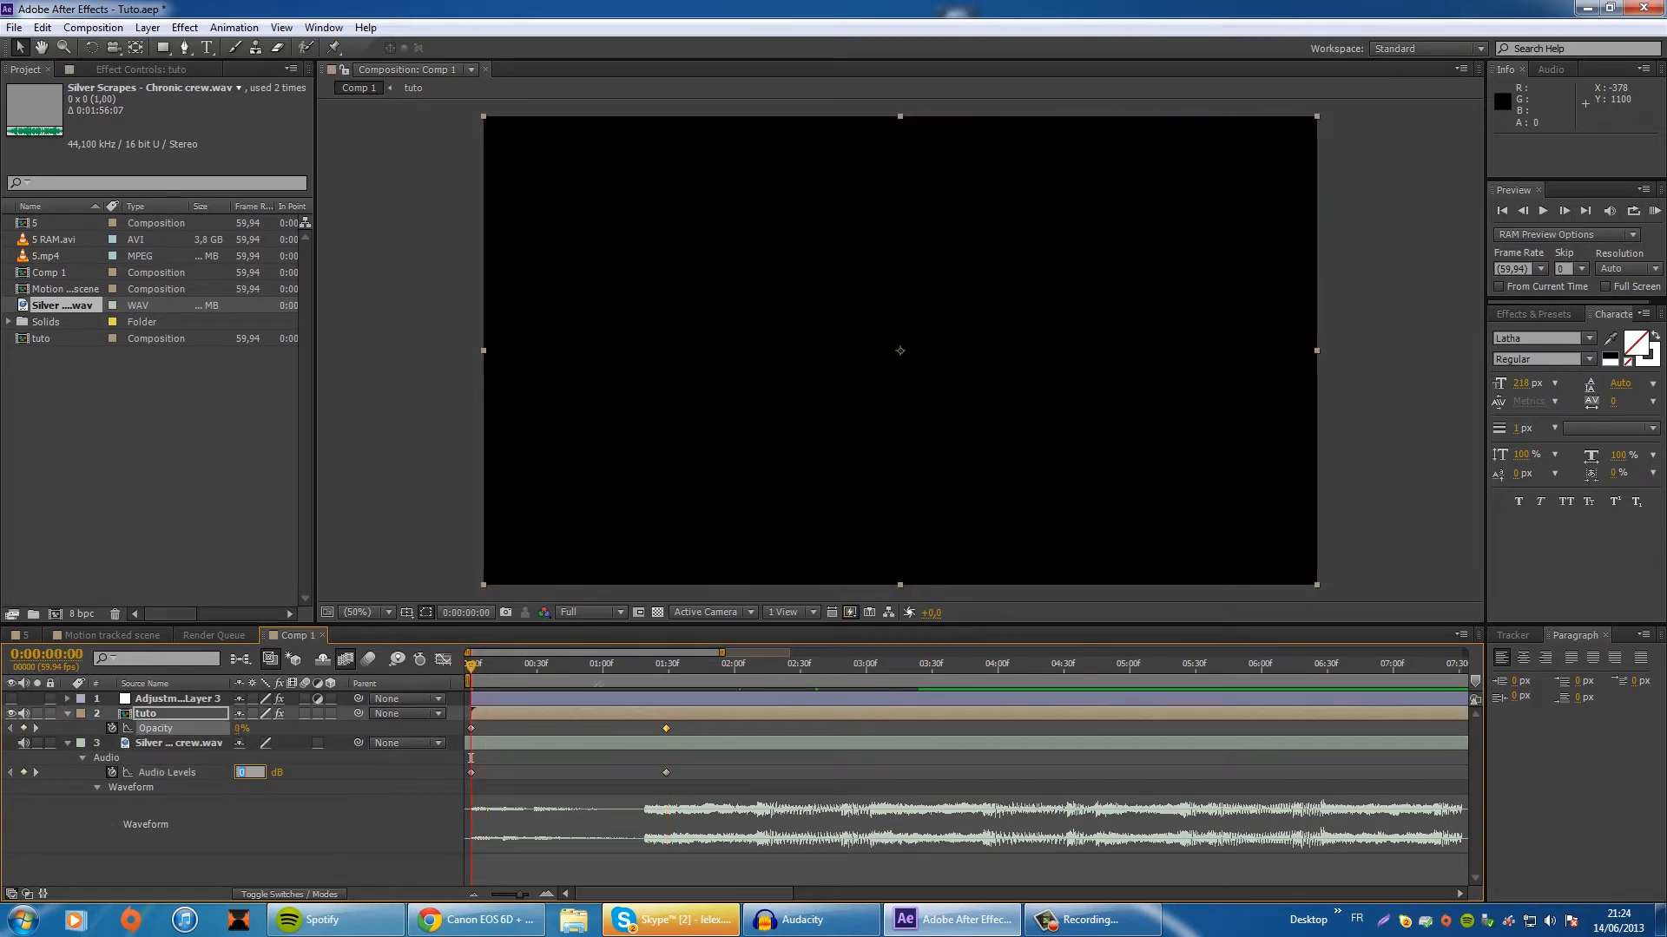
{"action": "type", "text": "-20"}
{"action": "key", "text": "Return"}
{"action": "key", "text": "KP_Decimal"}
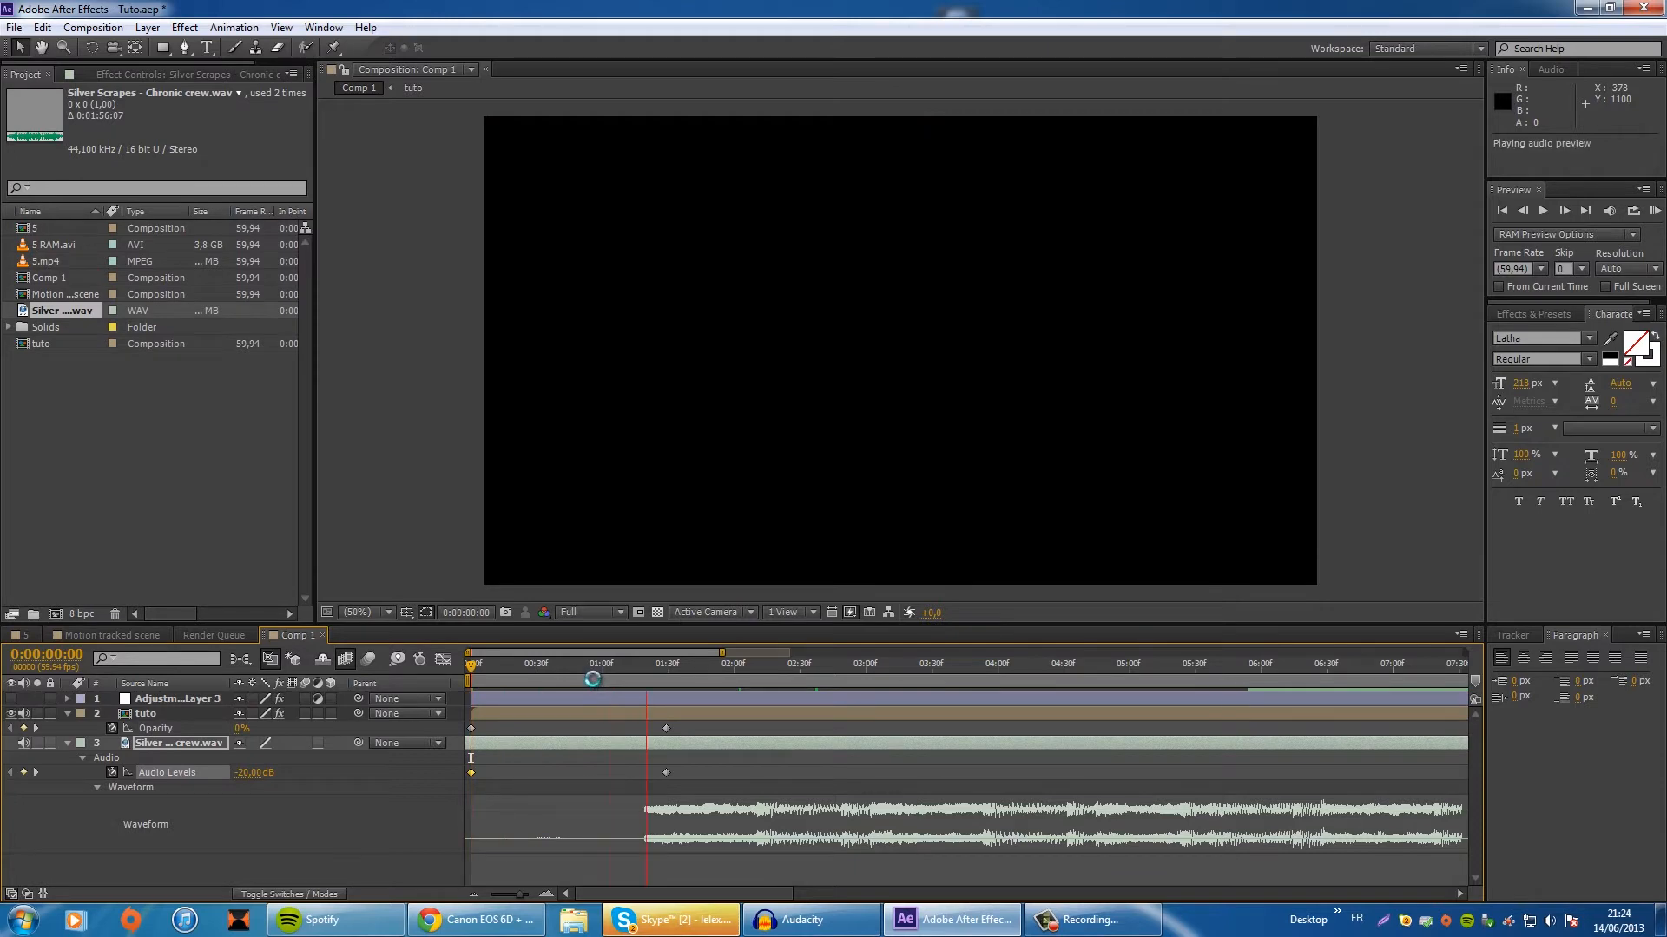
Step: Move to 0:00:02:00 and apply the CC Light Burst 2.5 effect to the tuto layer
{"action": "left_click_drag", "start_coordinate": [470, 665], "coordinate": [734, 667]}
{"action": "key", "text": "space"}
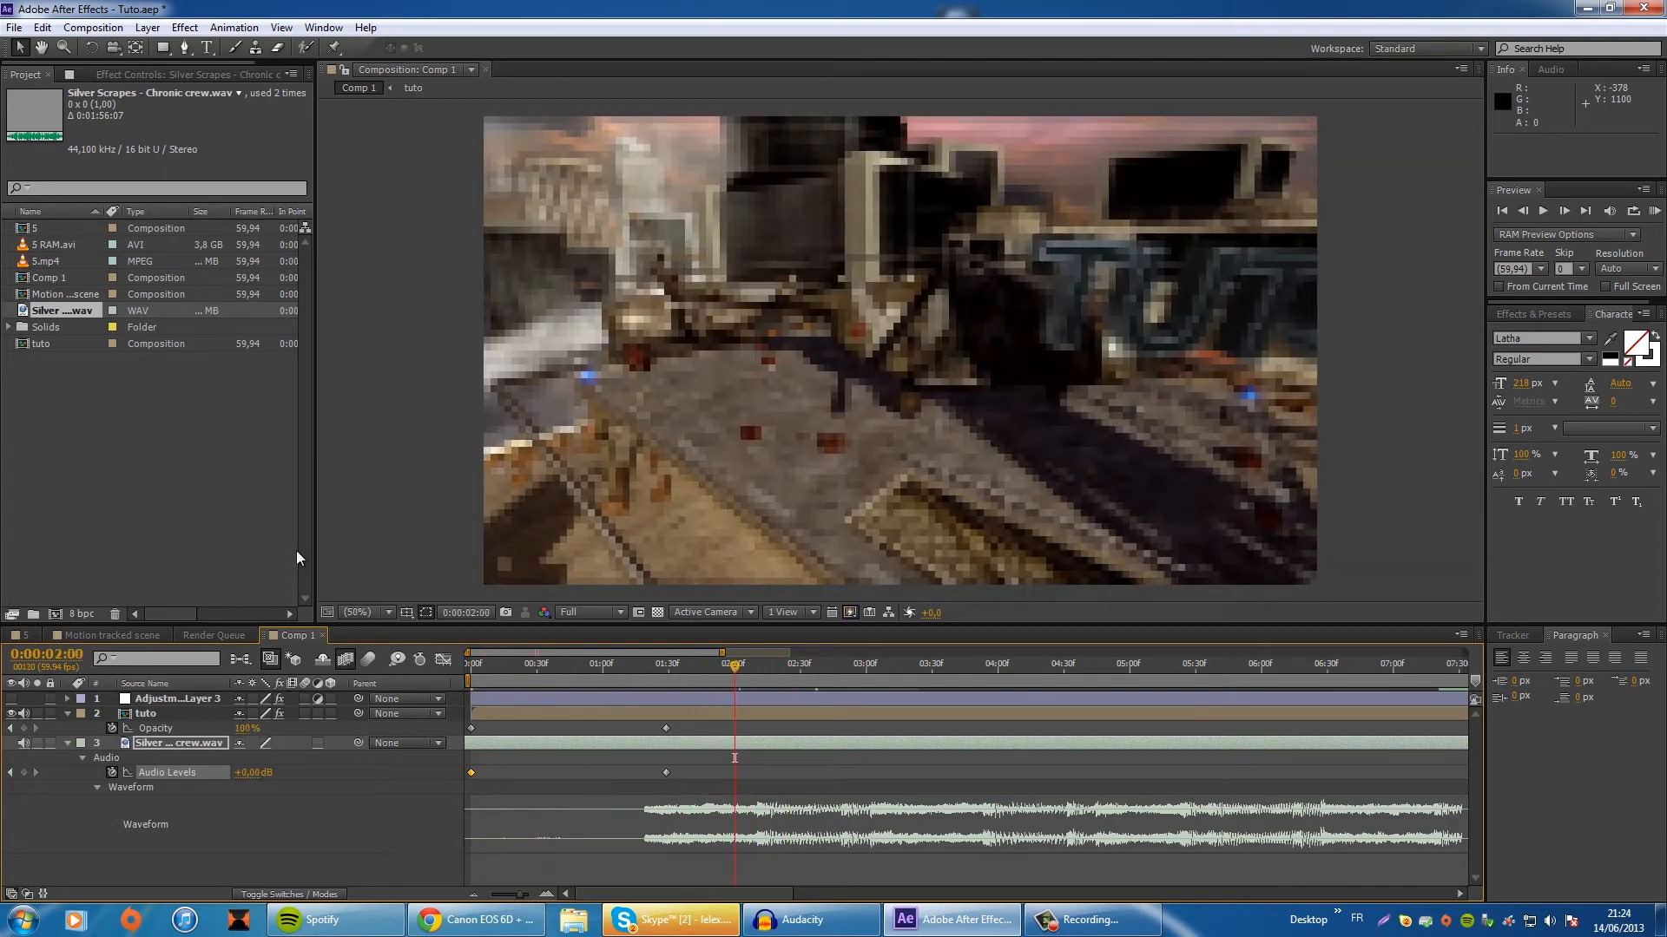
{"action": "left_click", "coordinate": [146, 26]}
{"action": "mouse_move", "coordinate": [173, 47]}
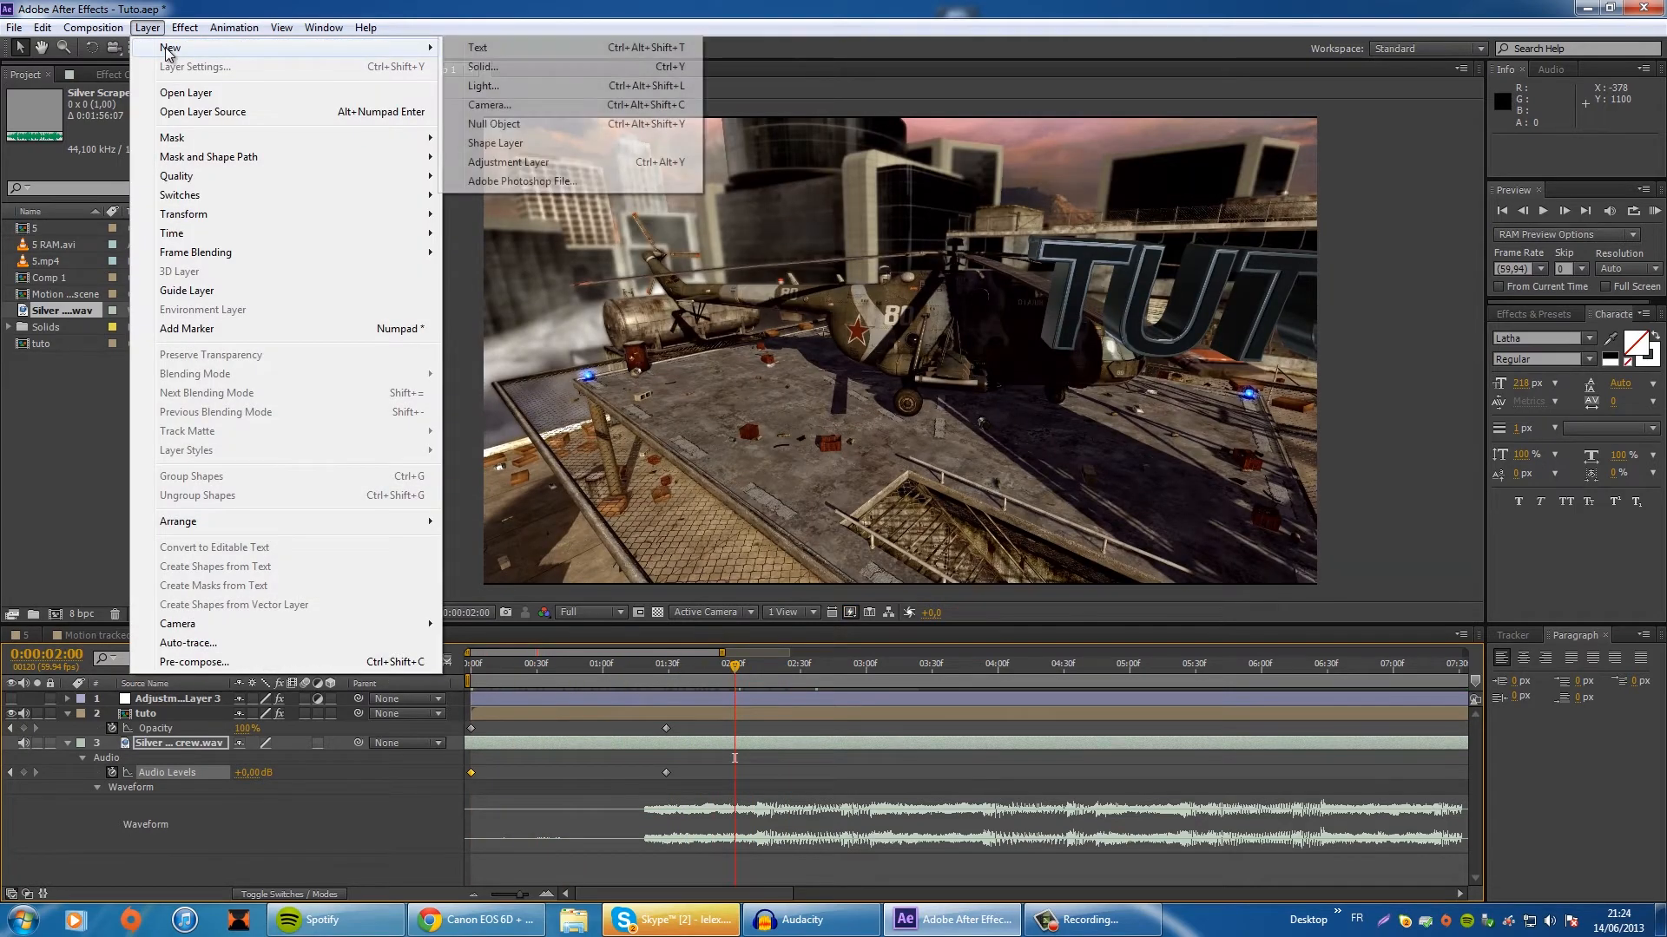
{"action": "left_click", "coordinate": [136, 715]}
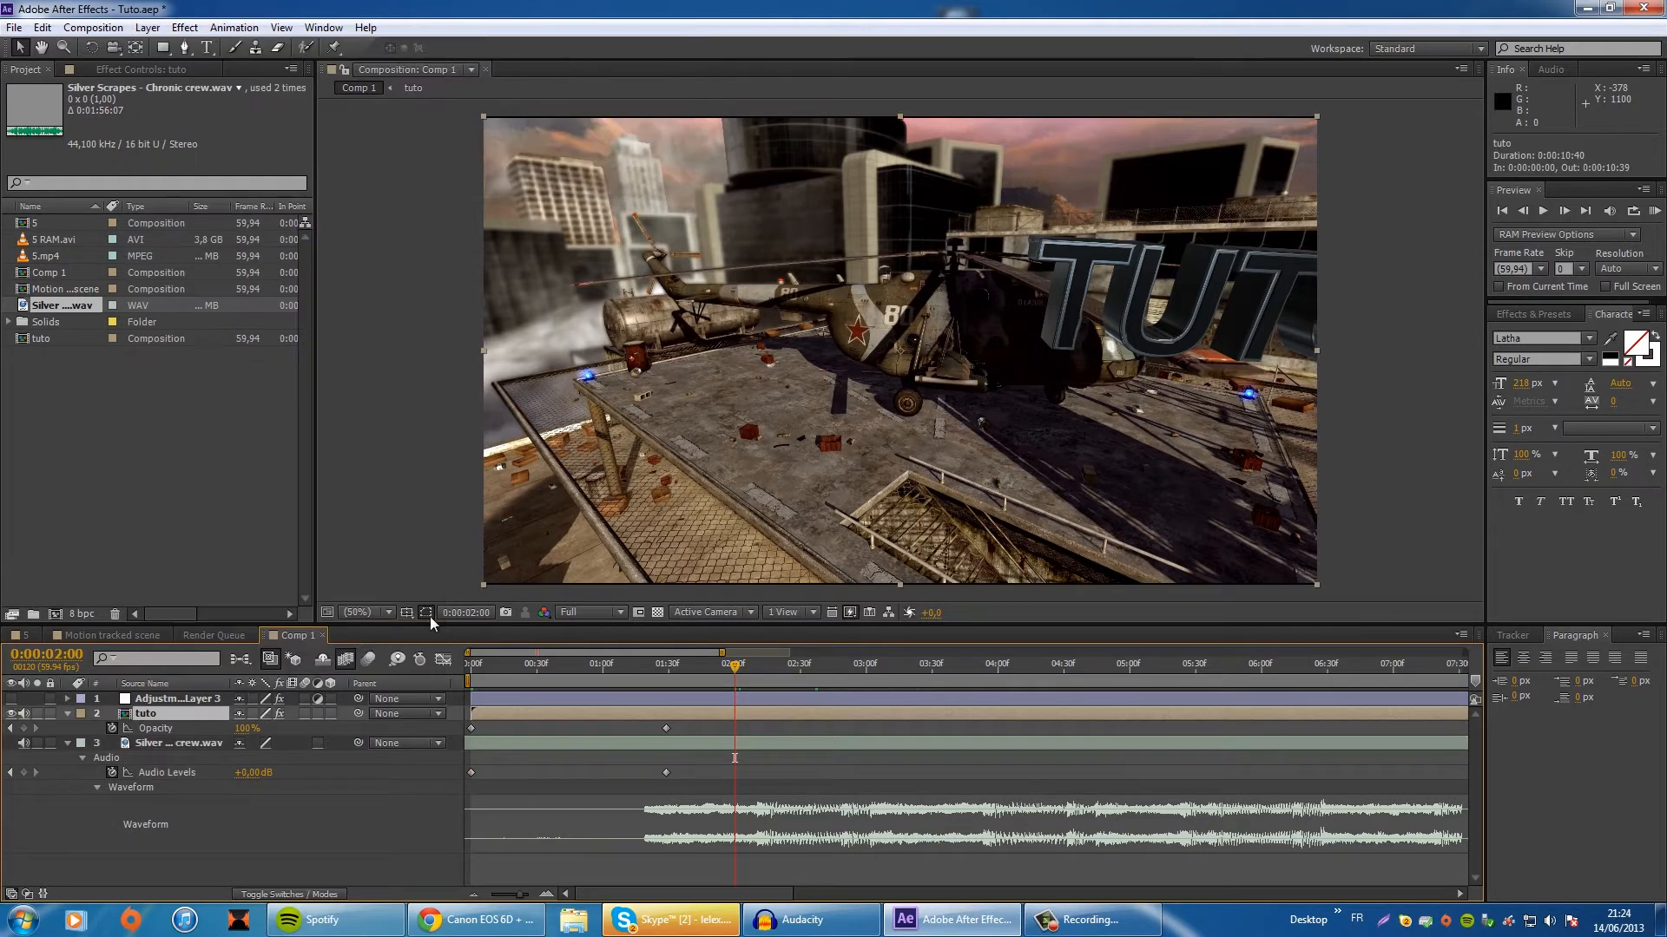
{"action": "left_click", "coordinate": [1532, 314]}
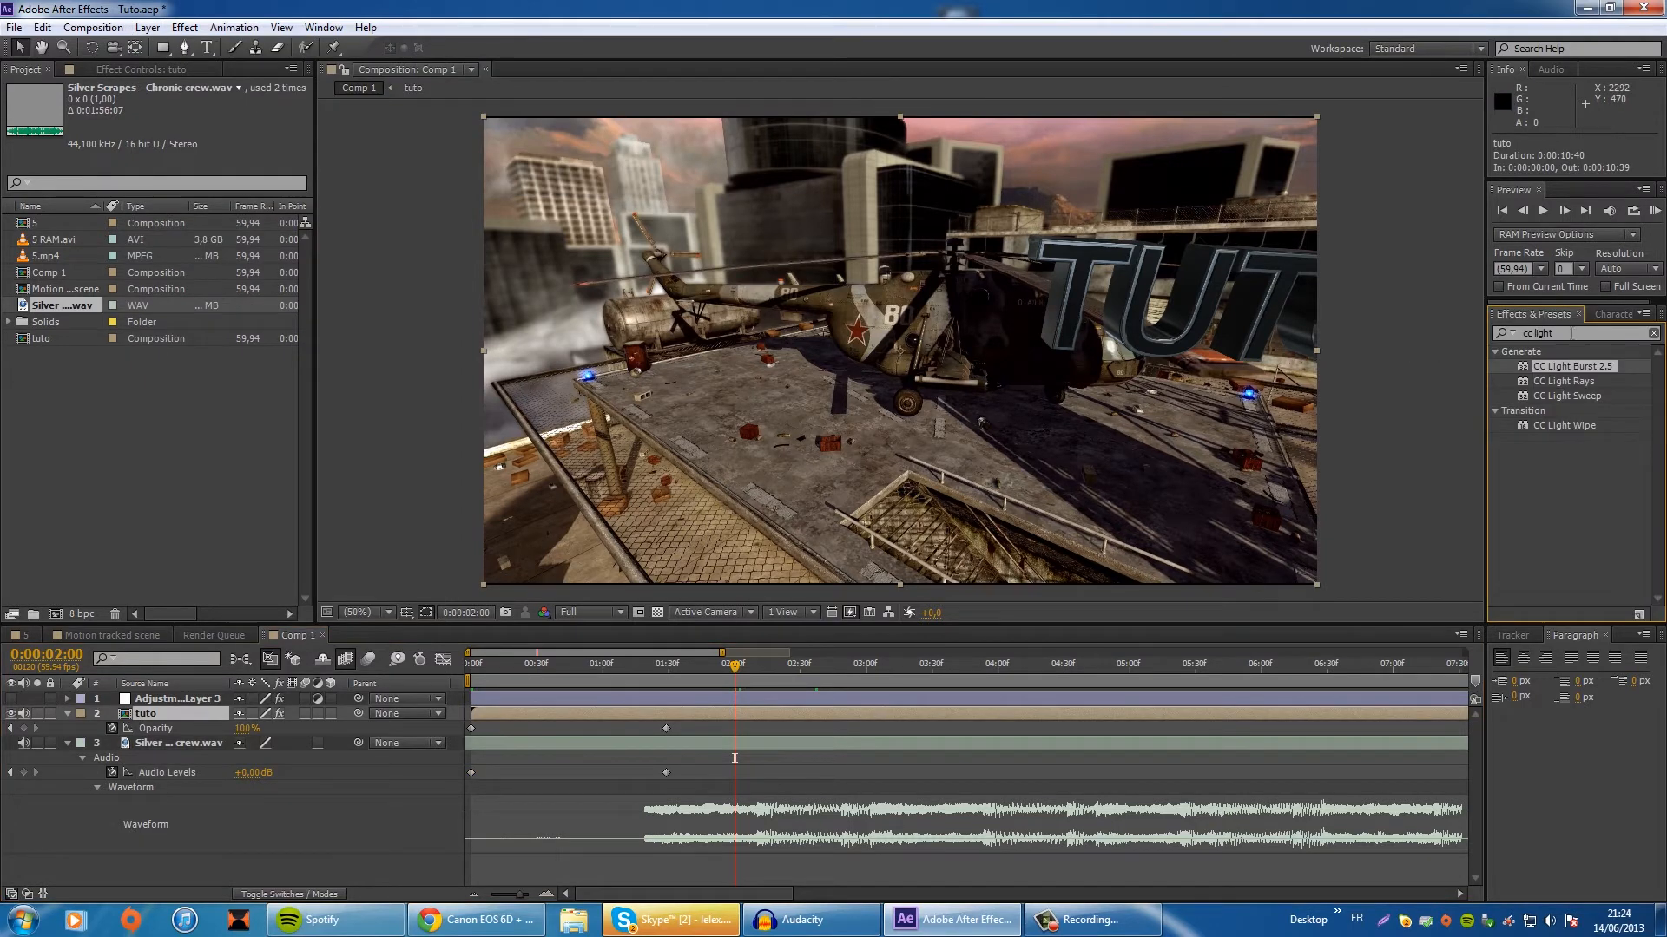
{"action": "type", "text": "cc light"}
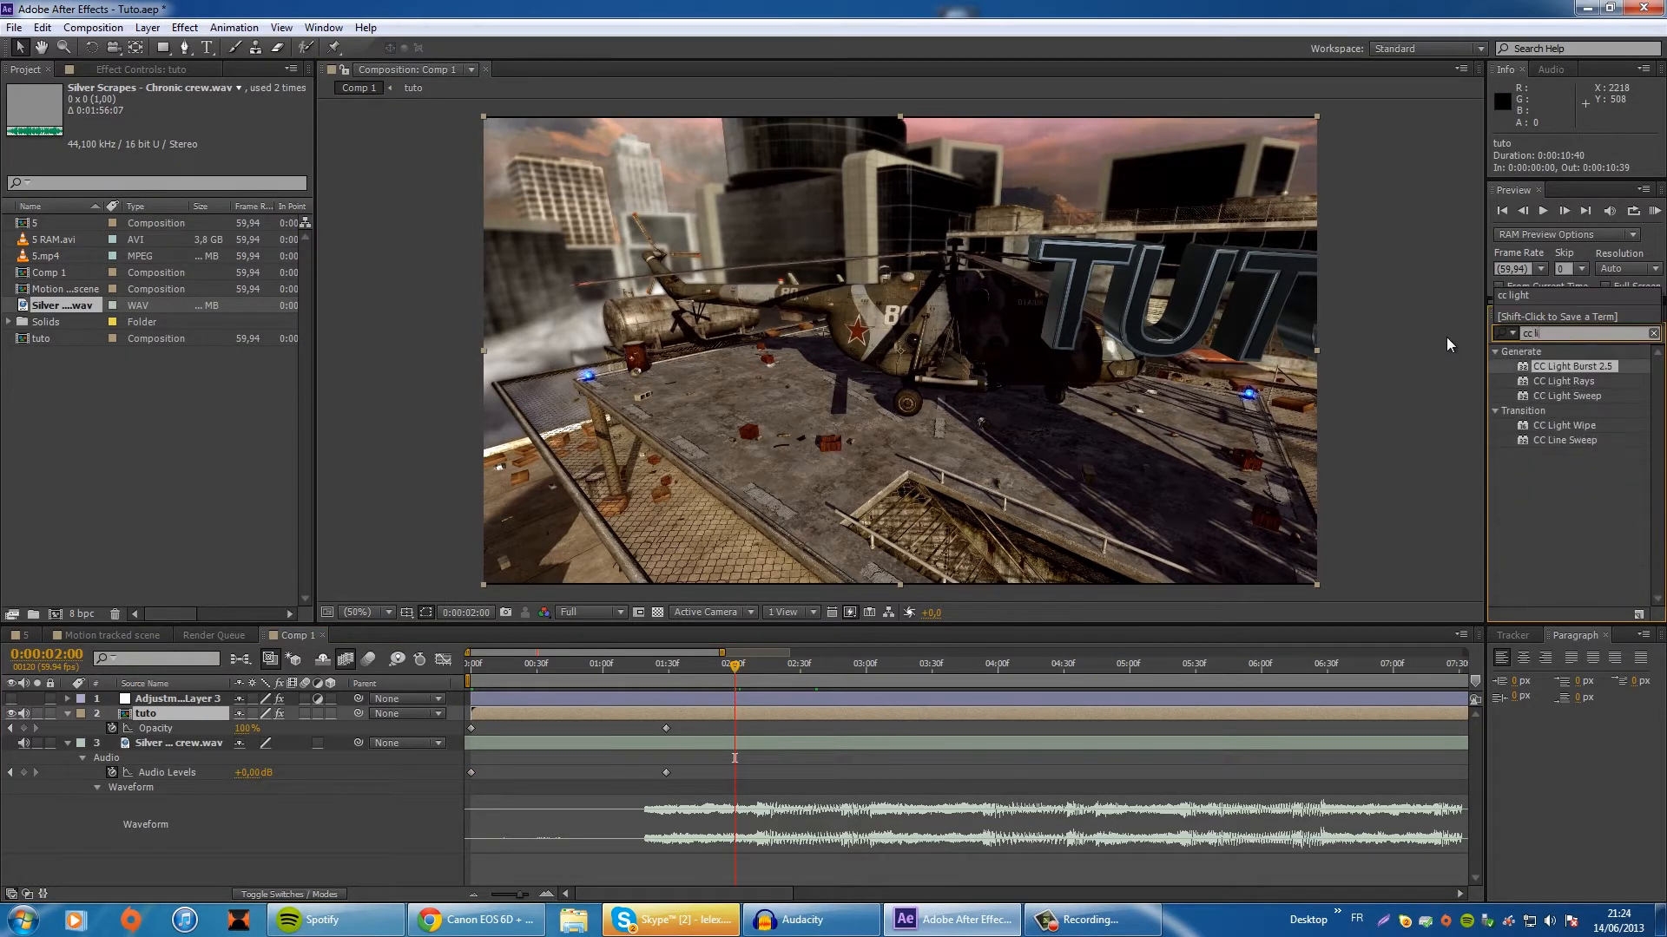
{"action": "double_click", "coordinate": [1571, 367]}
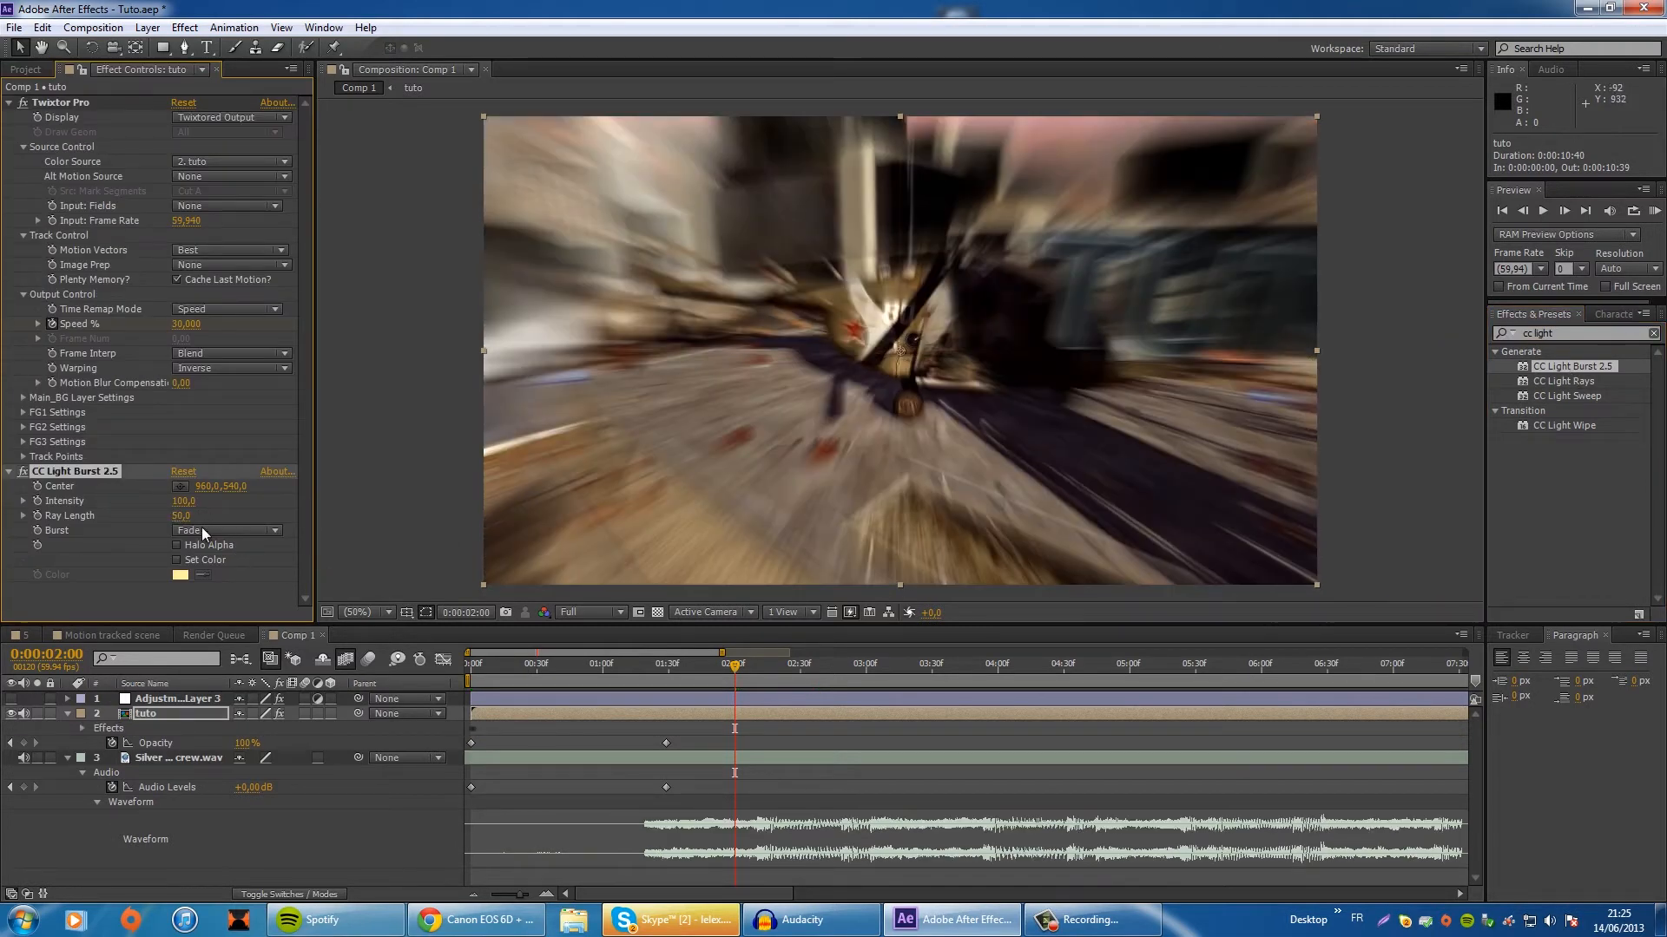
Step: Set the CC Light Burst 2.5 Intensity to 350 and its Ray Length to 0
{"action": "left_click", "coordinate": [185, 502]}
{"action": "type", "text": "350"}
{"action": "key", "text": "Return"}
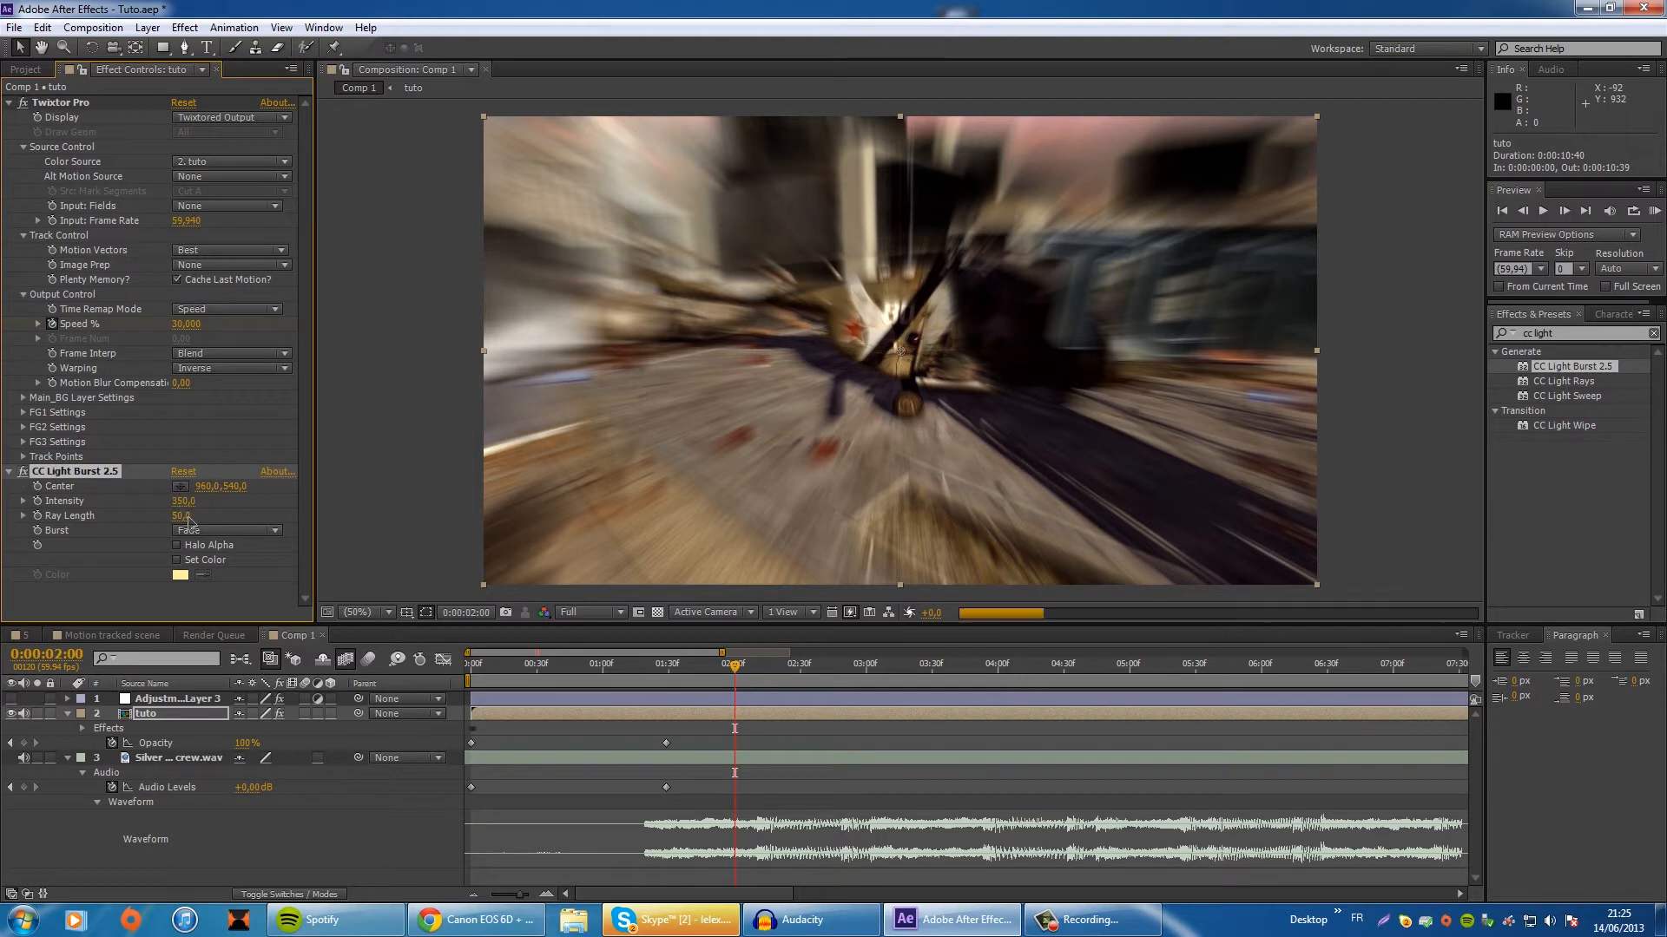
{"action": "left_click", "coordinate": [181, 516]}
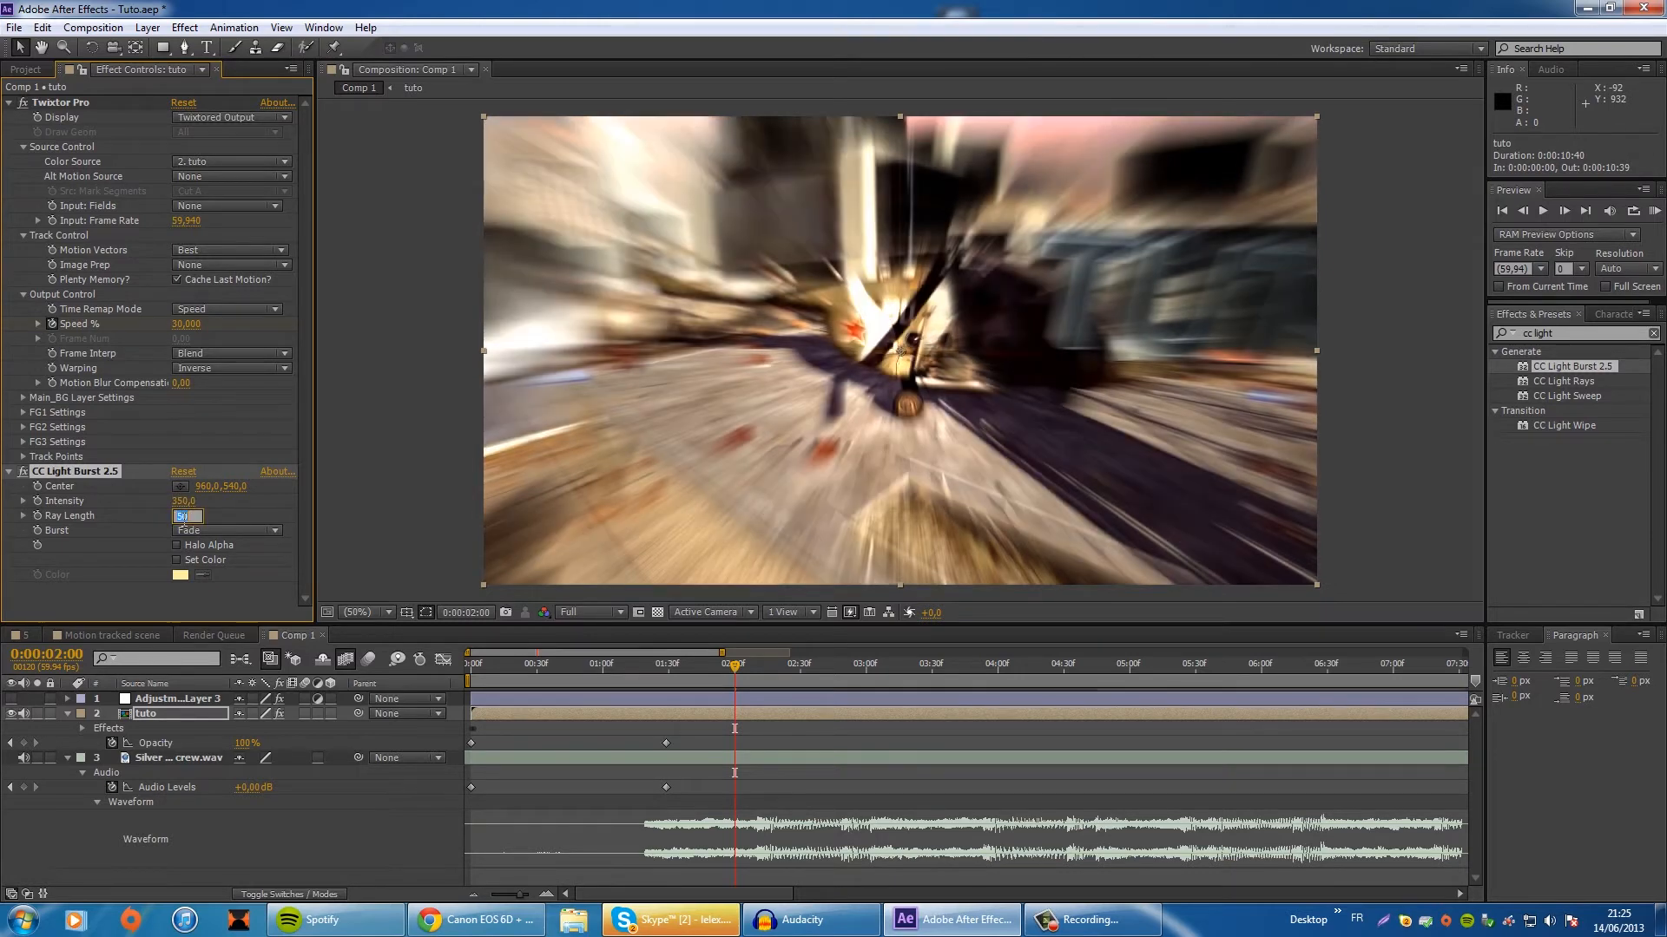
{"action": "type", "text": "0"}
{"action": "key", "text": "Return"}
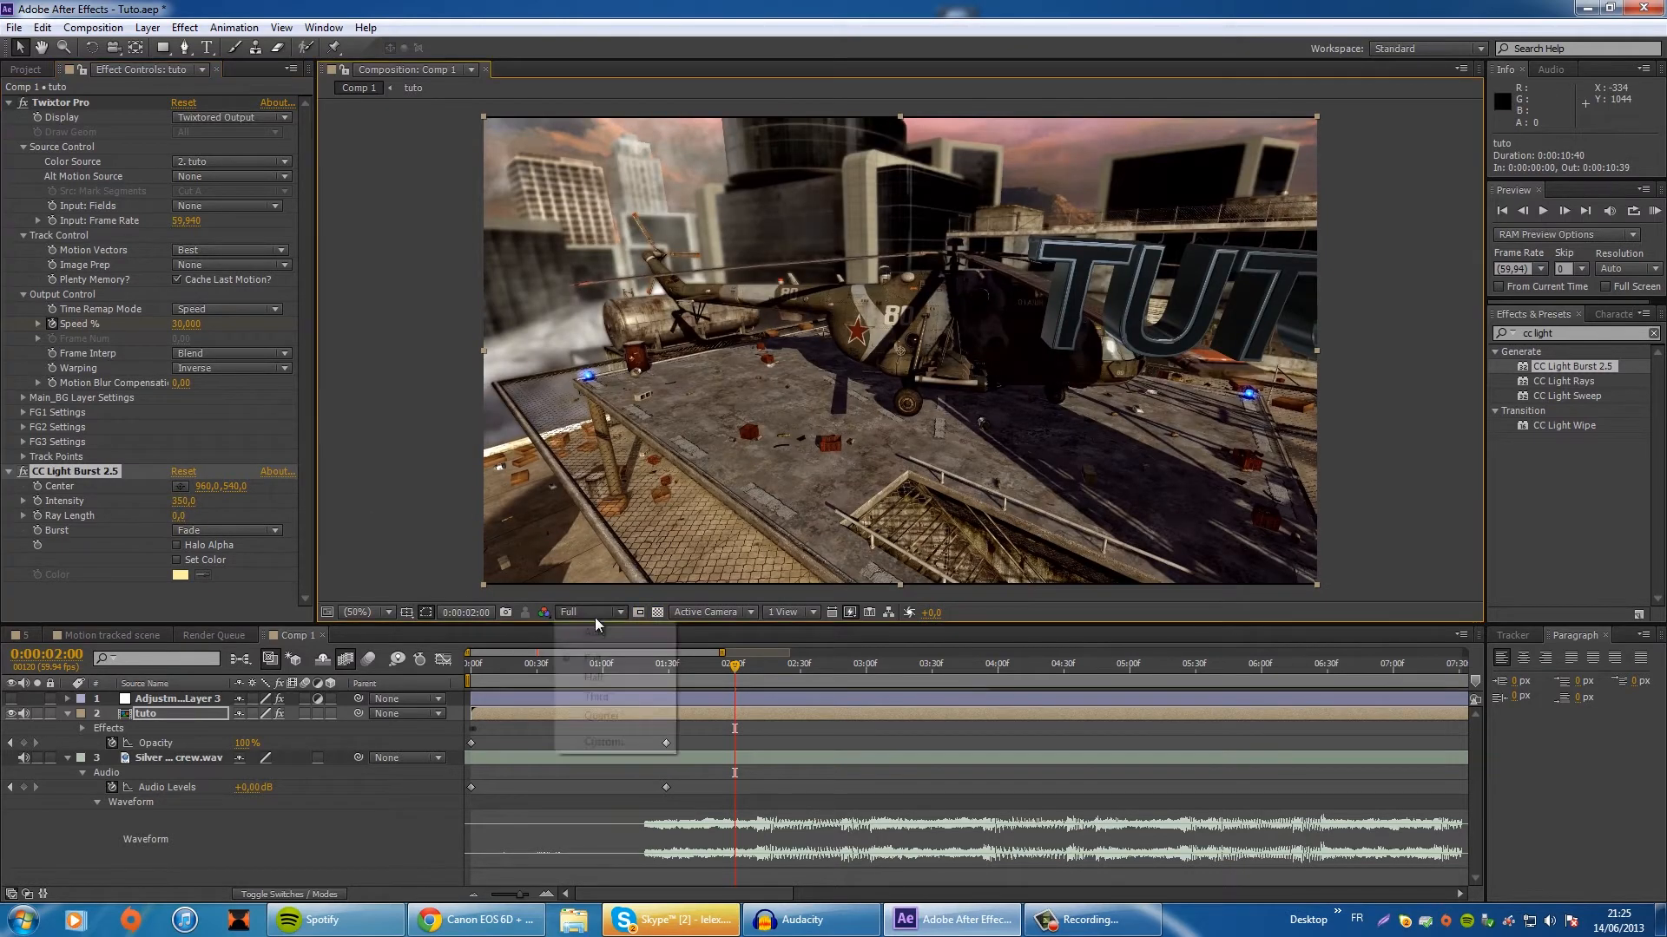
Step: Set the composition preview resolution to Half and play the audio from 0:00:01:54 to locate the first beat
{"action": "left_click", "coordinate": [591, 612]}
{"action": "left_click", "coordinate": [578, 685]}
{"action": "left_click", "coordinate": [551, 897]}
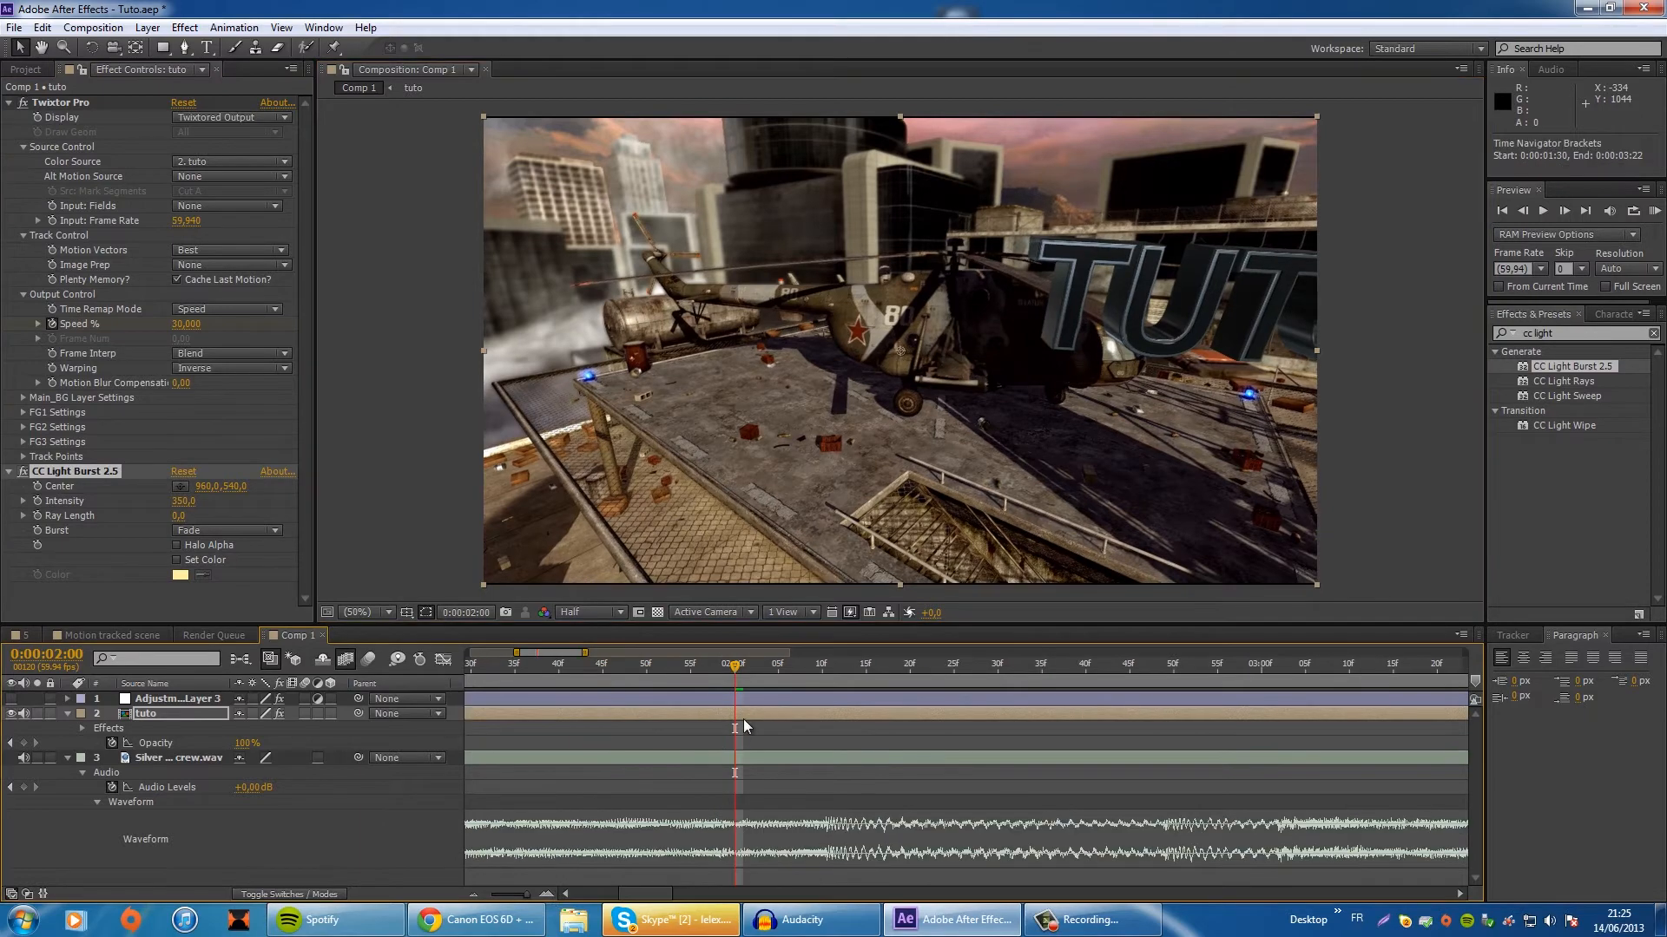
{"action": "left_click_drag", "start_coordinate": [764, 673], "coordinate": [892, 692]}
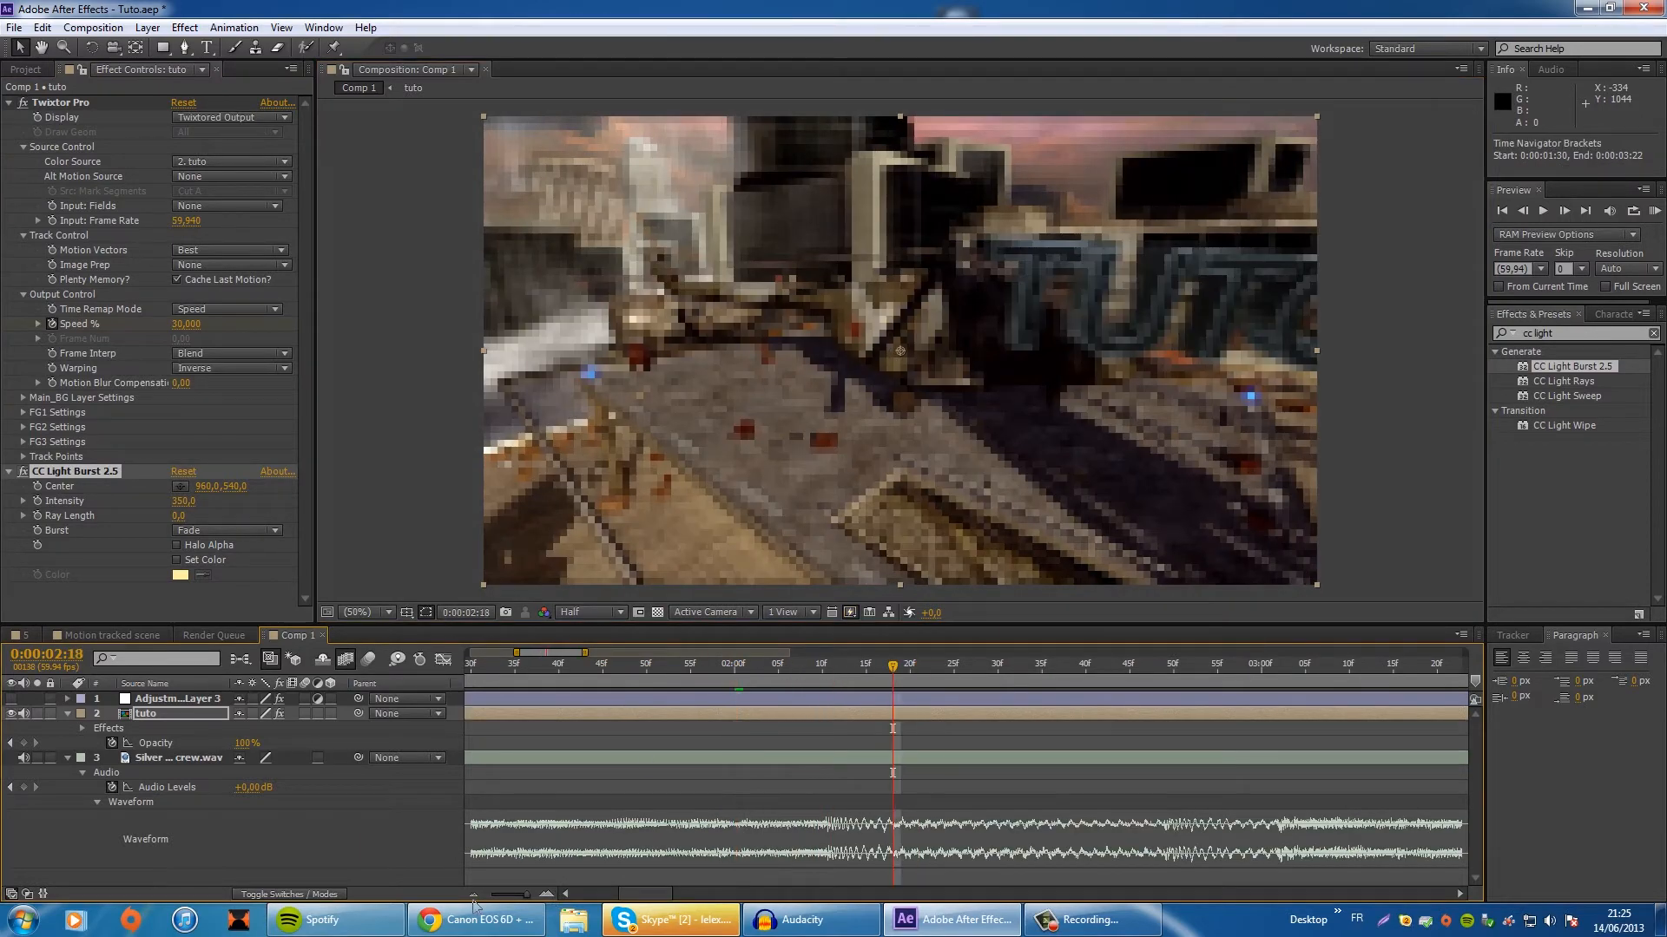
{"action": "key", "text": "semicolon"}
{"action": "left_click_drag", "start_coordinate": [667, 668], "coordinate": [643, 670]}
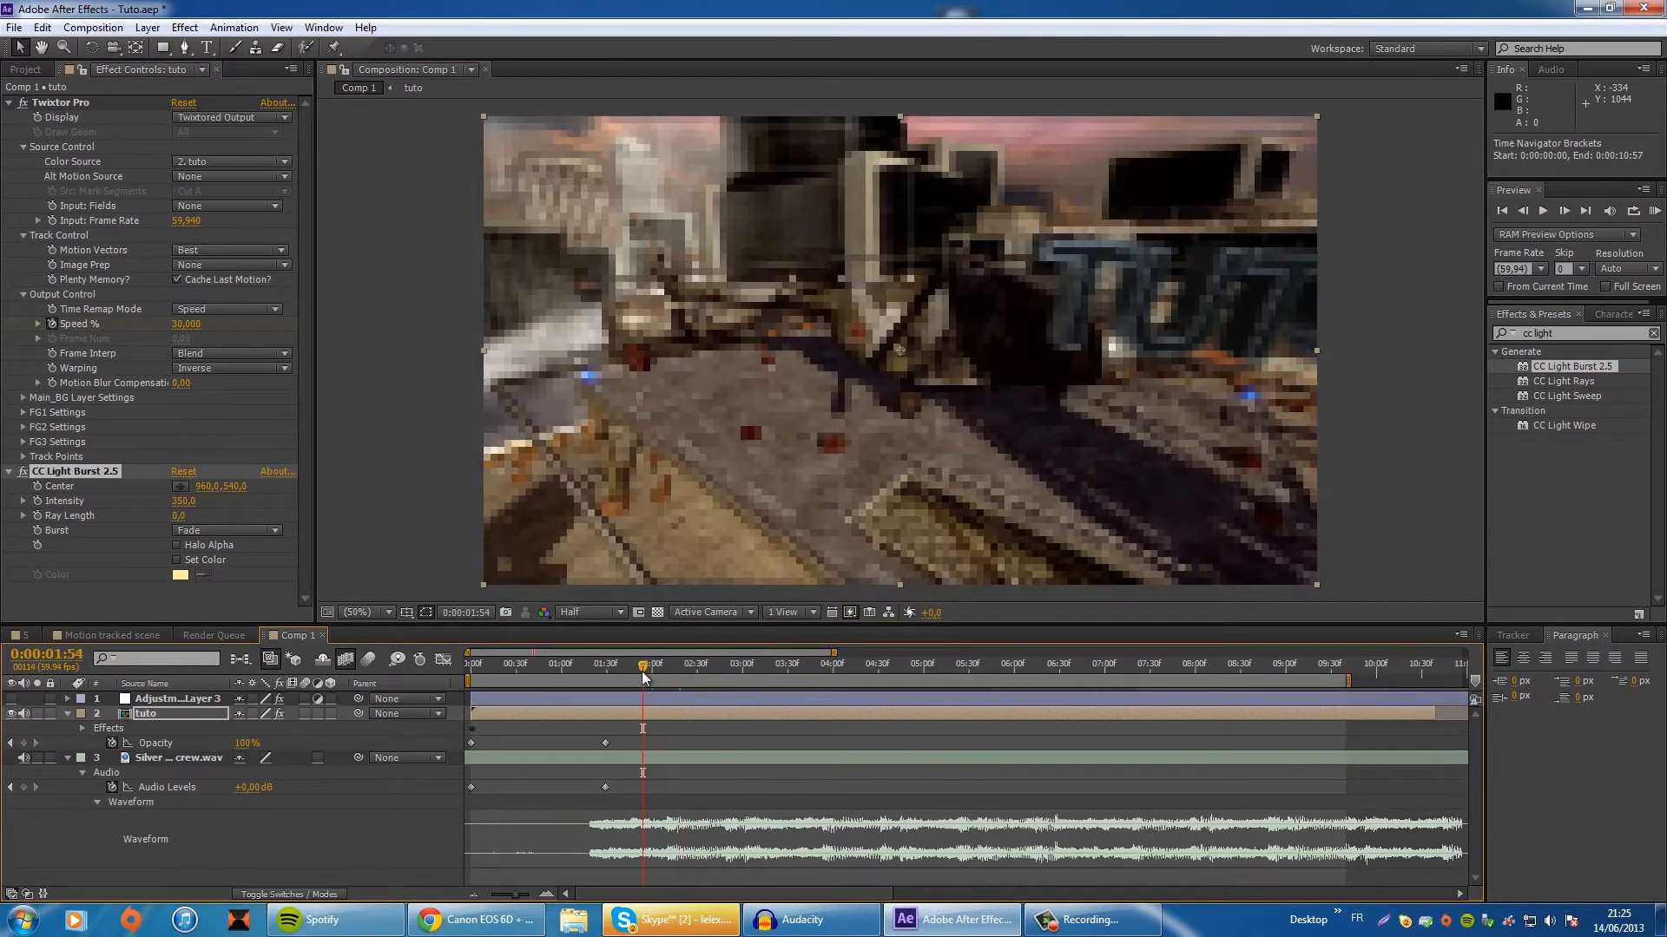
{"action": "key", "text": "KP_Decimal"}
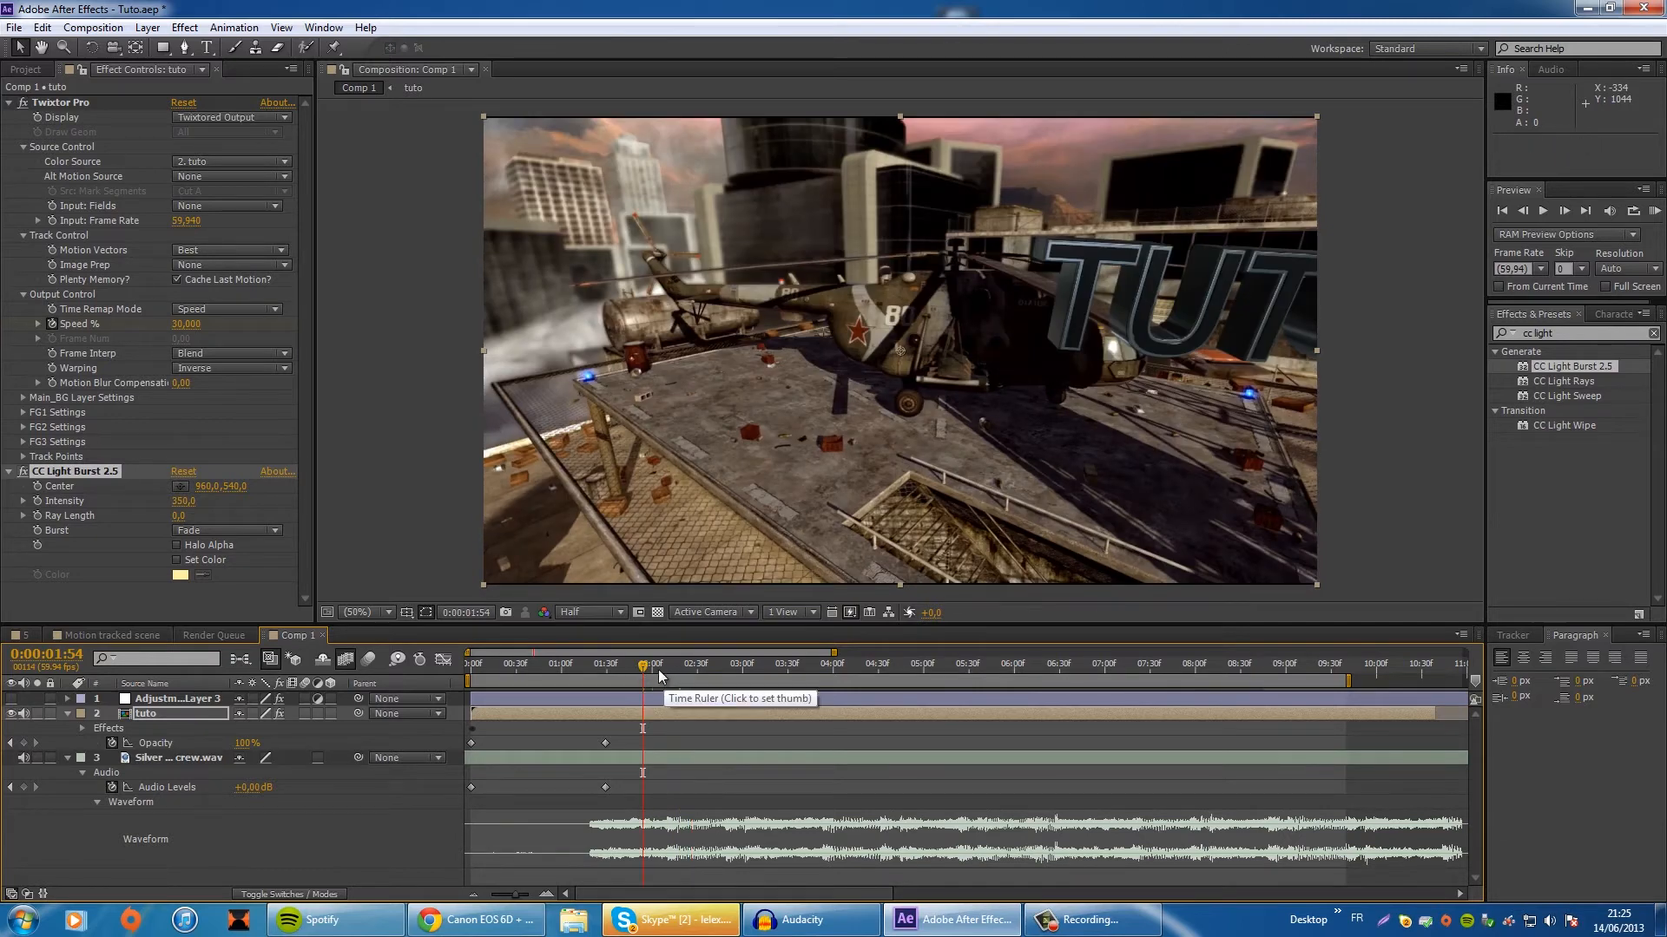
Step: Move to 0:00:02:09 and start keyframing the light burst's Ray Length at 0
{"action": "left_click", "coordinate": [665, 676]}
{"action": "left_click", "coordinate": [534, 894]}
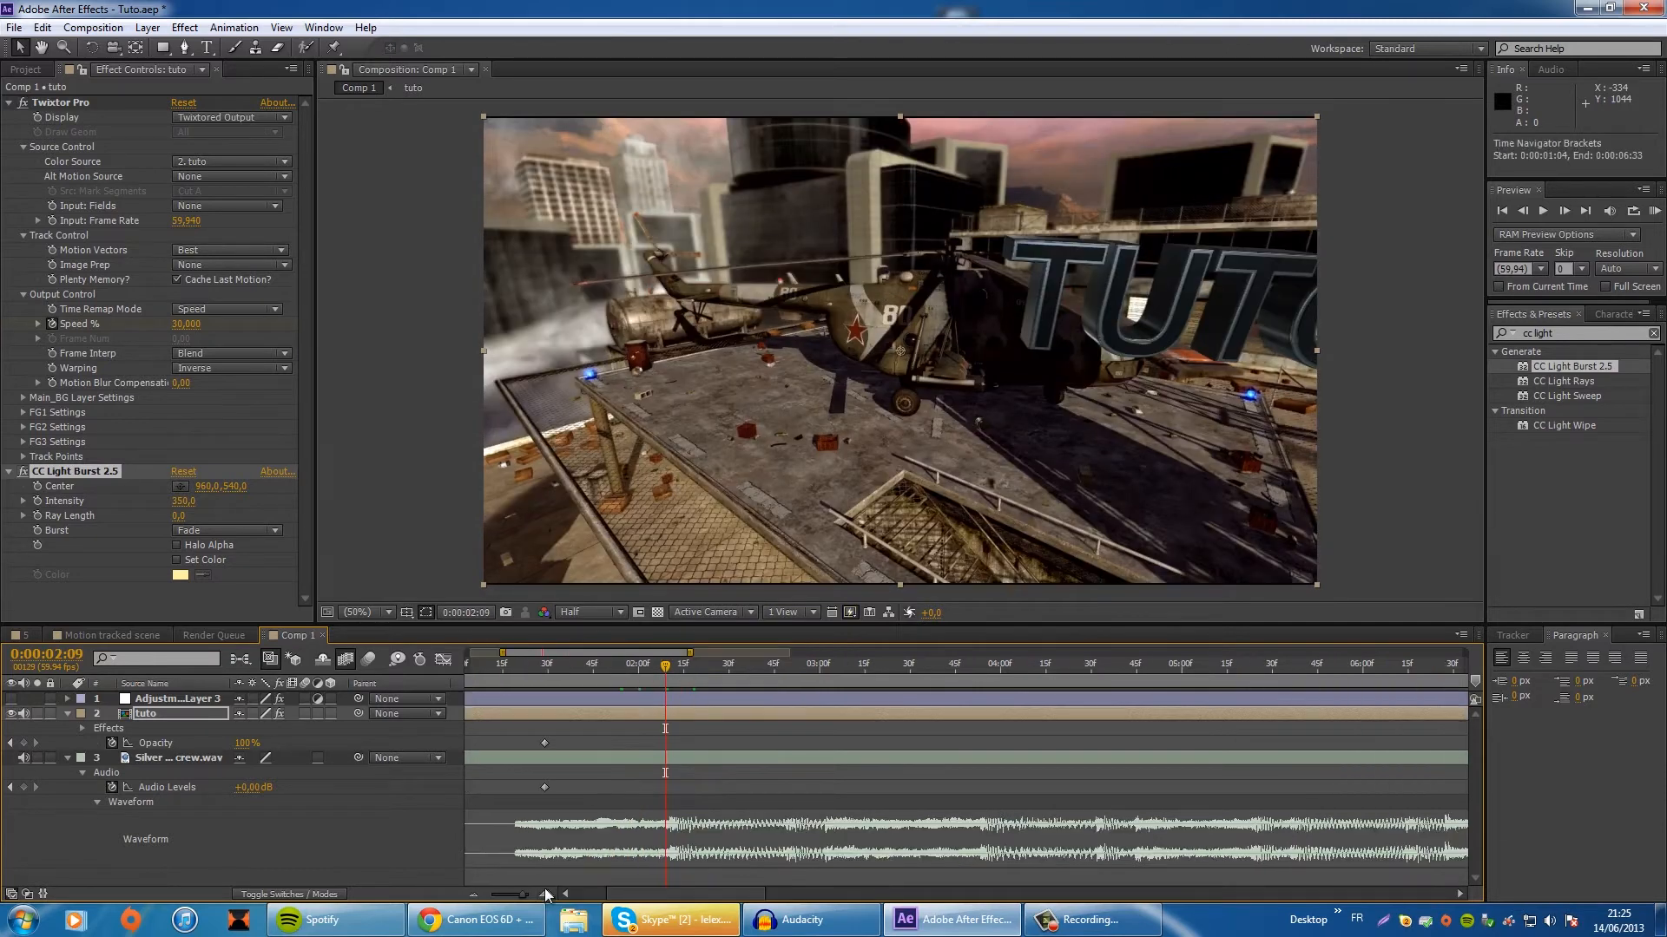
{"action": "left_click_drag", "start_coordinate": [673, 675], "coordinate": [669, 681]}
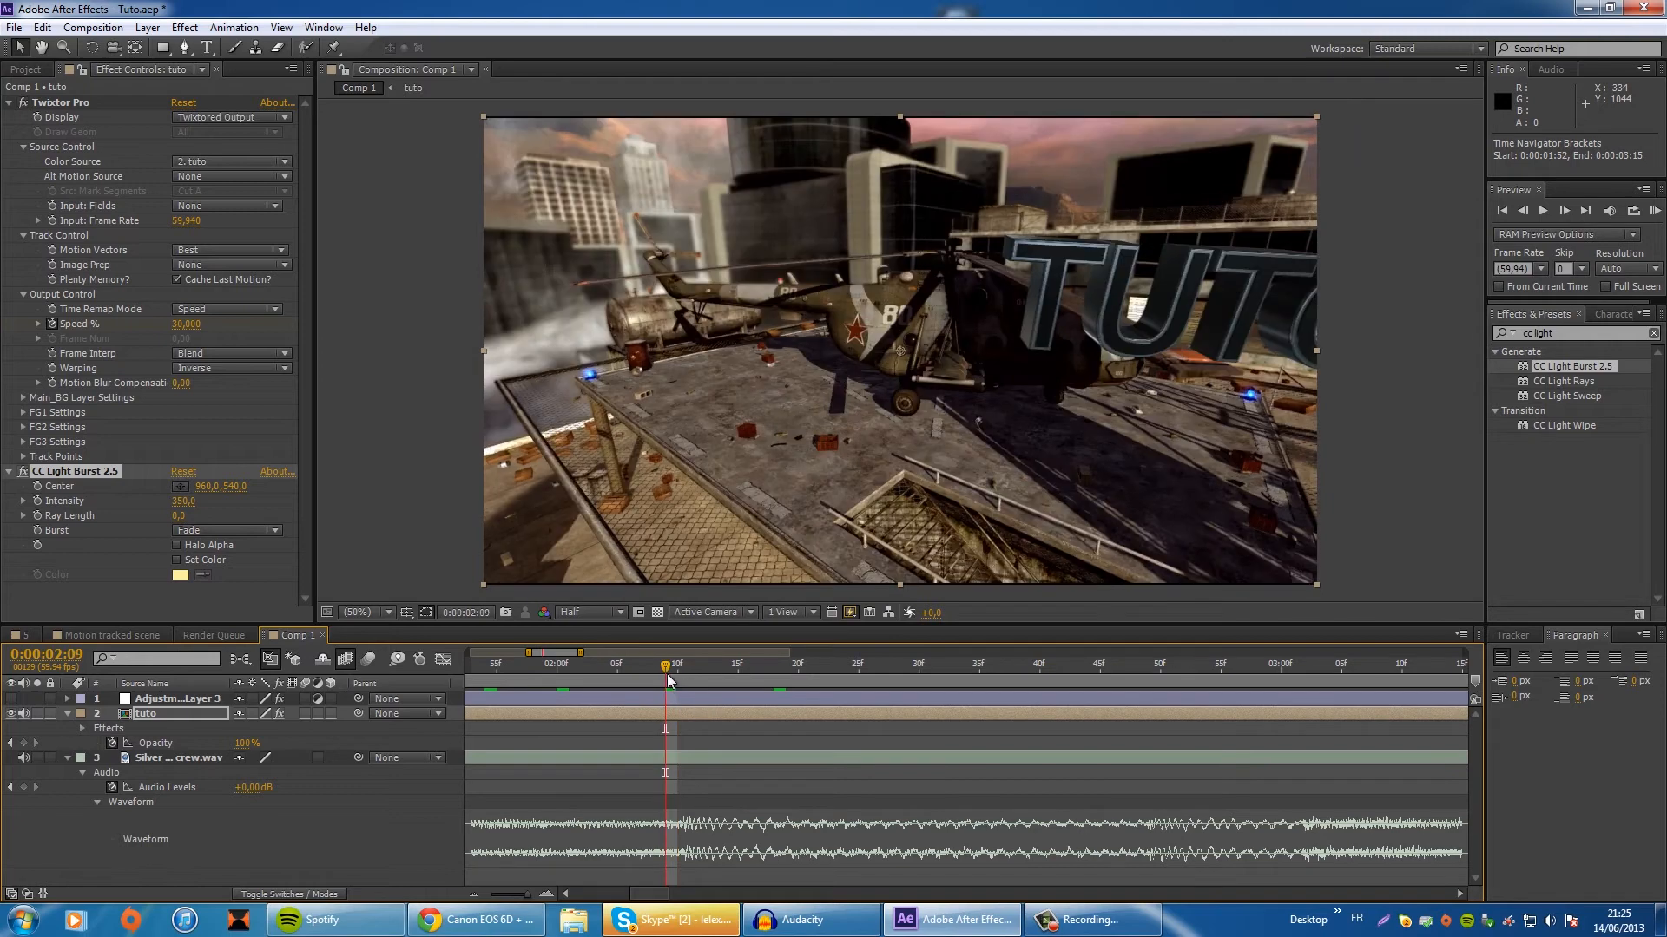
{"action": "left_click", "coordinate": [39, 523]}
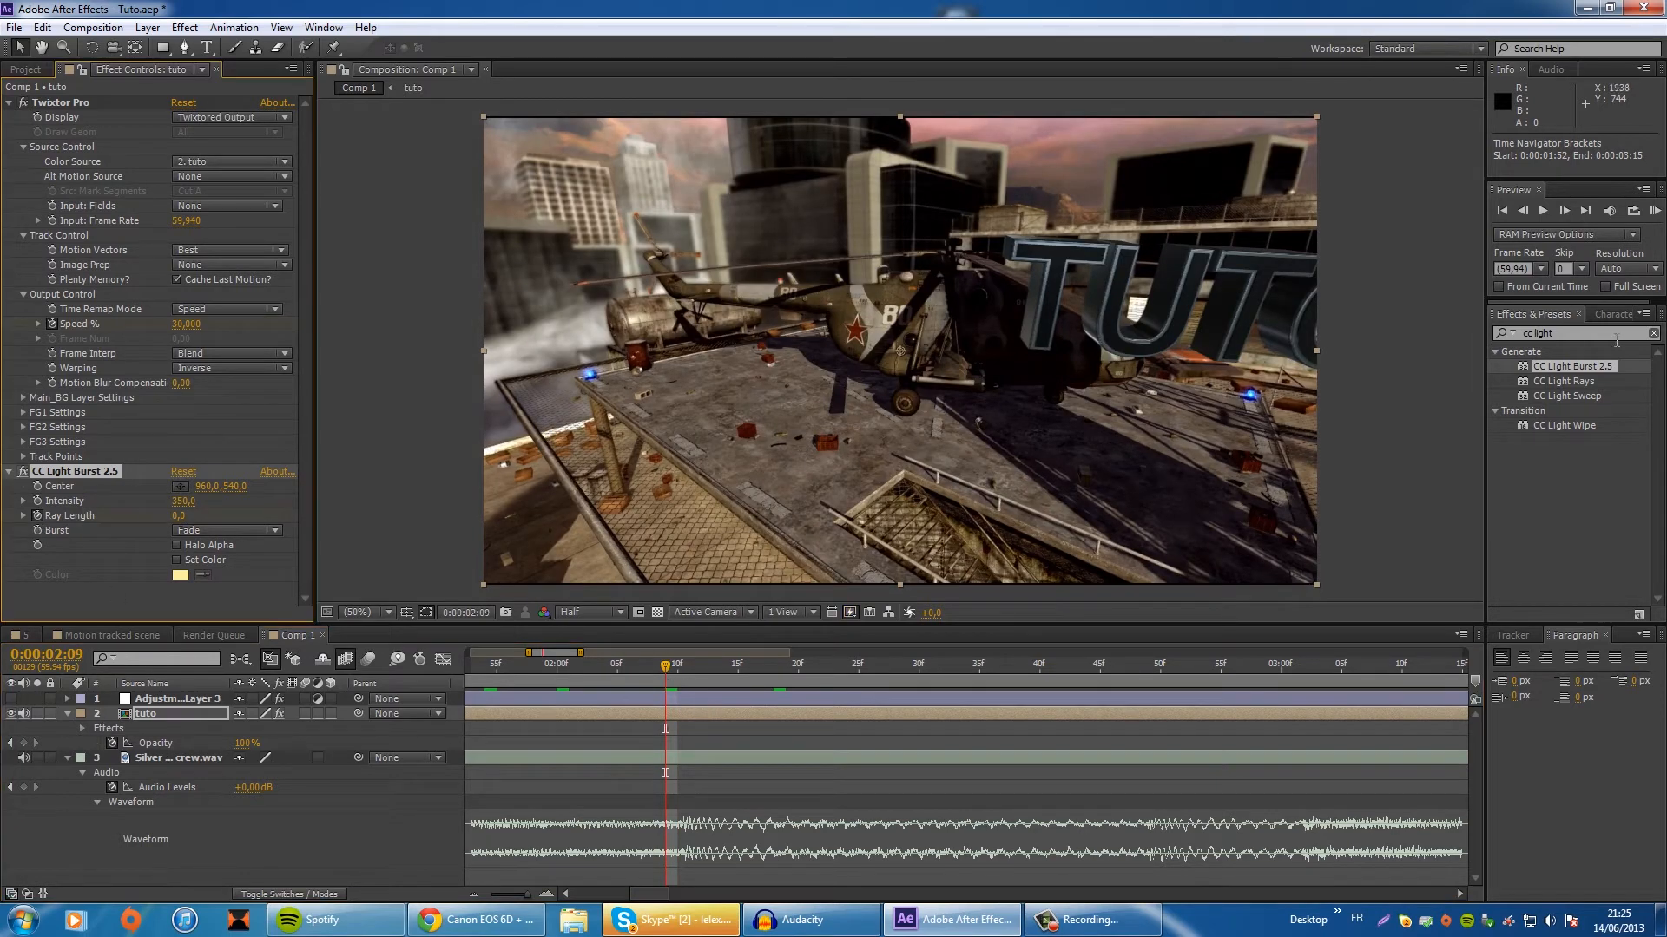
Step: Advance one frame to 0:00:02:10, set Ray Length to 20 and raise the light burst Intensity to 400
{"action": "left_click", "coordinate": [1564, 211]}
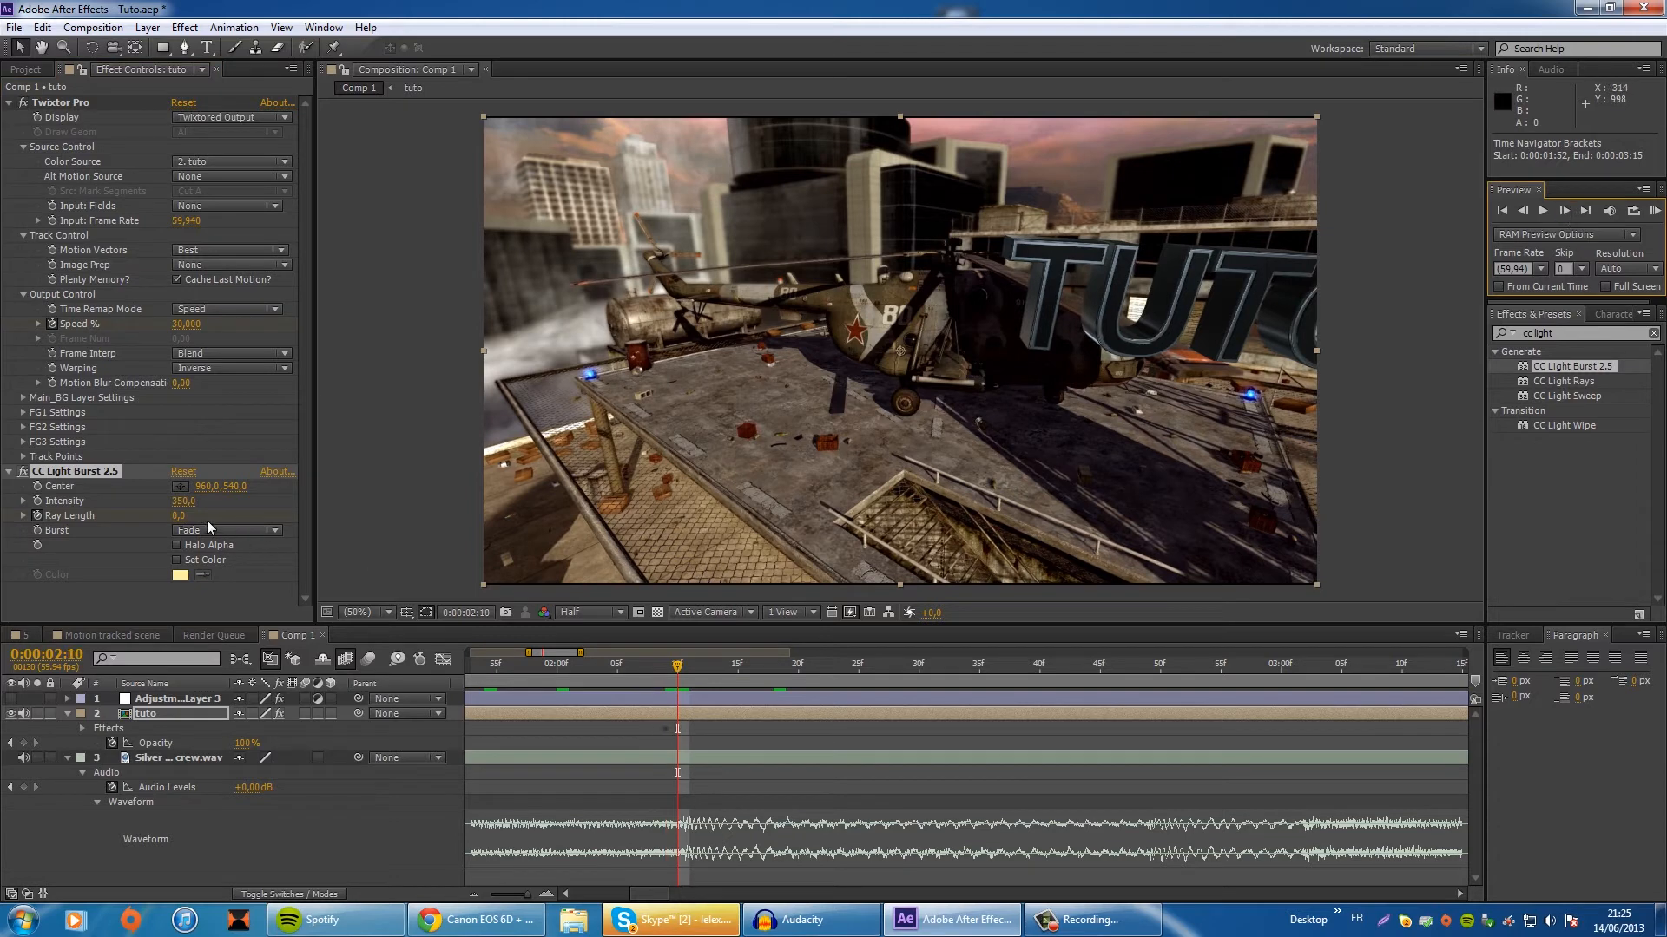
{"action": "left_click", "coordinate": [179, 516]}
{"action": "type", "text": "20"}
{"action": "key", "text": "Return"}
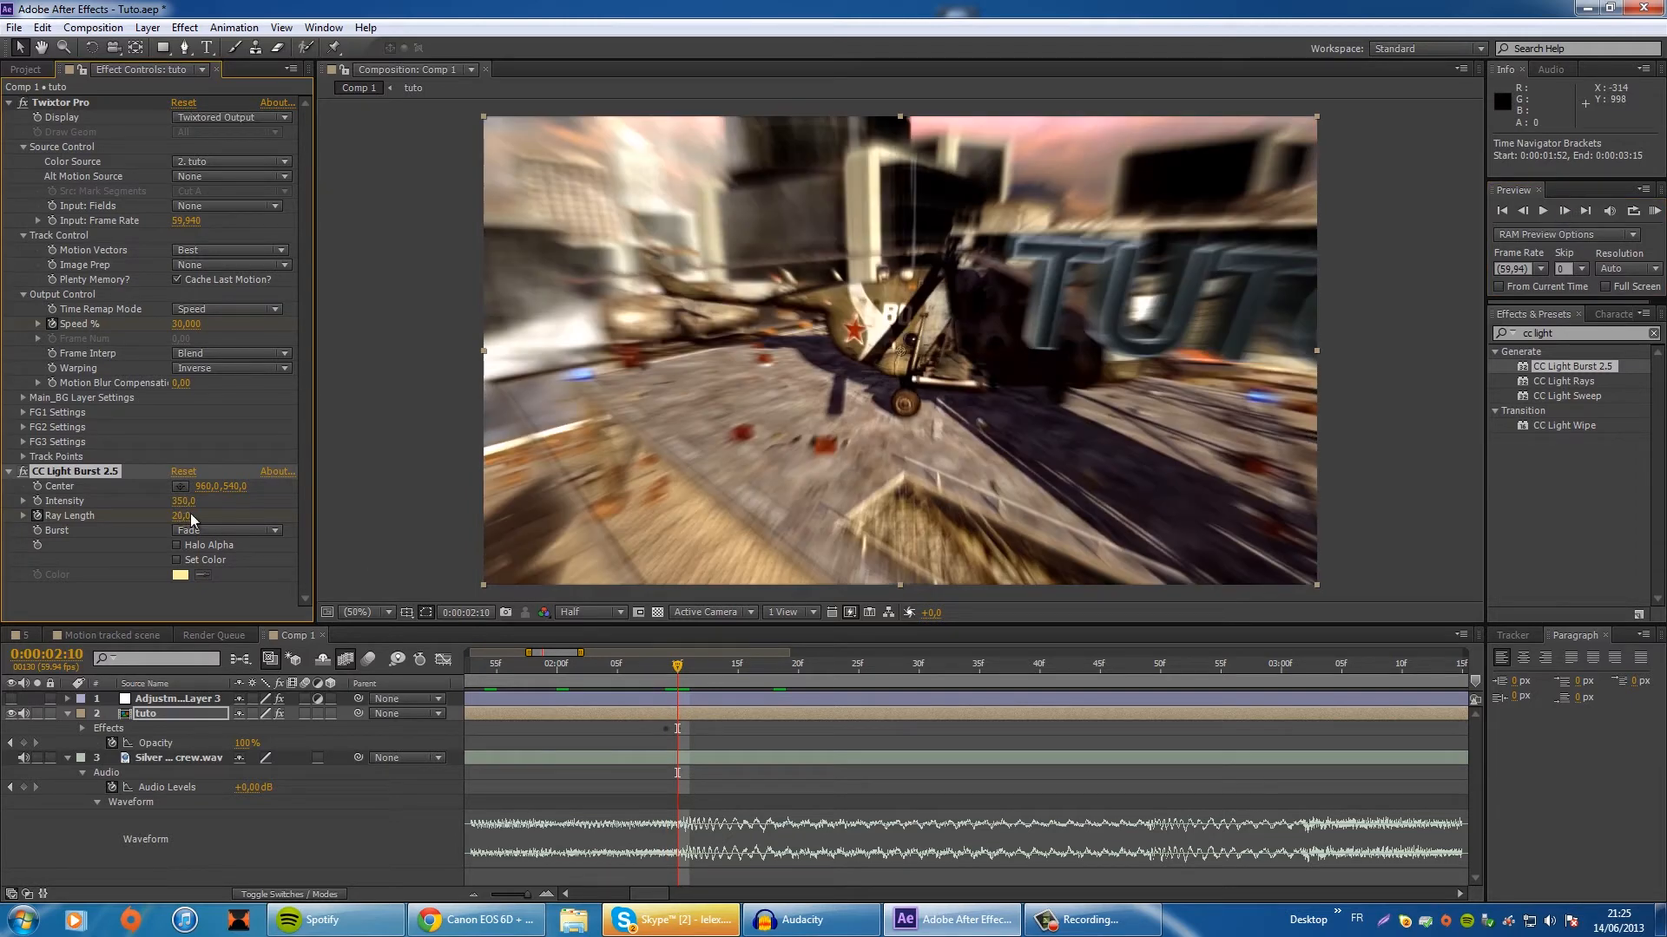
{"action": "left_click_drag", "start_coordinate": [182, 497], "coordinate": [200, 497]}
Step: Temporarily show the adjustment layer to check the light burst with the grading, and hide it again
{"action": "left_click", "coordinate": [13, 700]}
{"action": "left_click", "coordinate": [13, 700]}
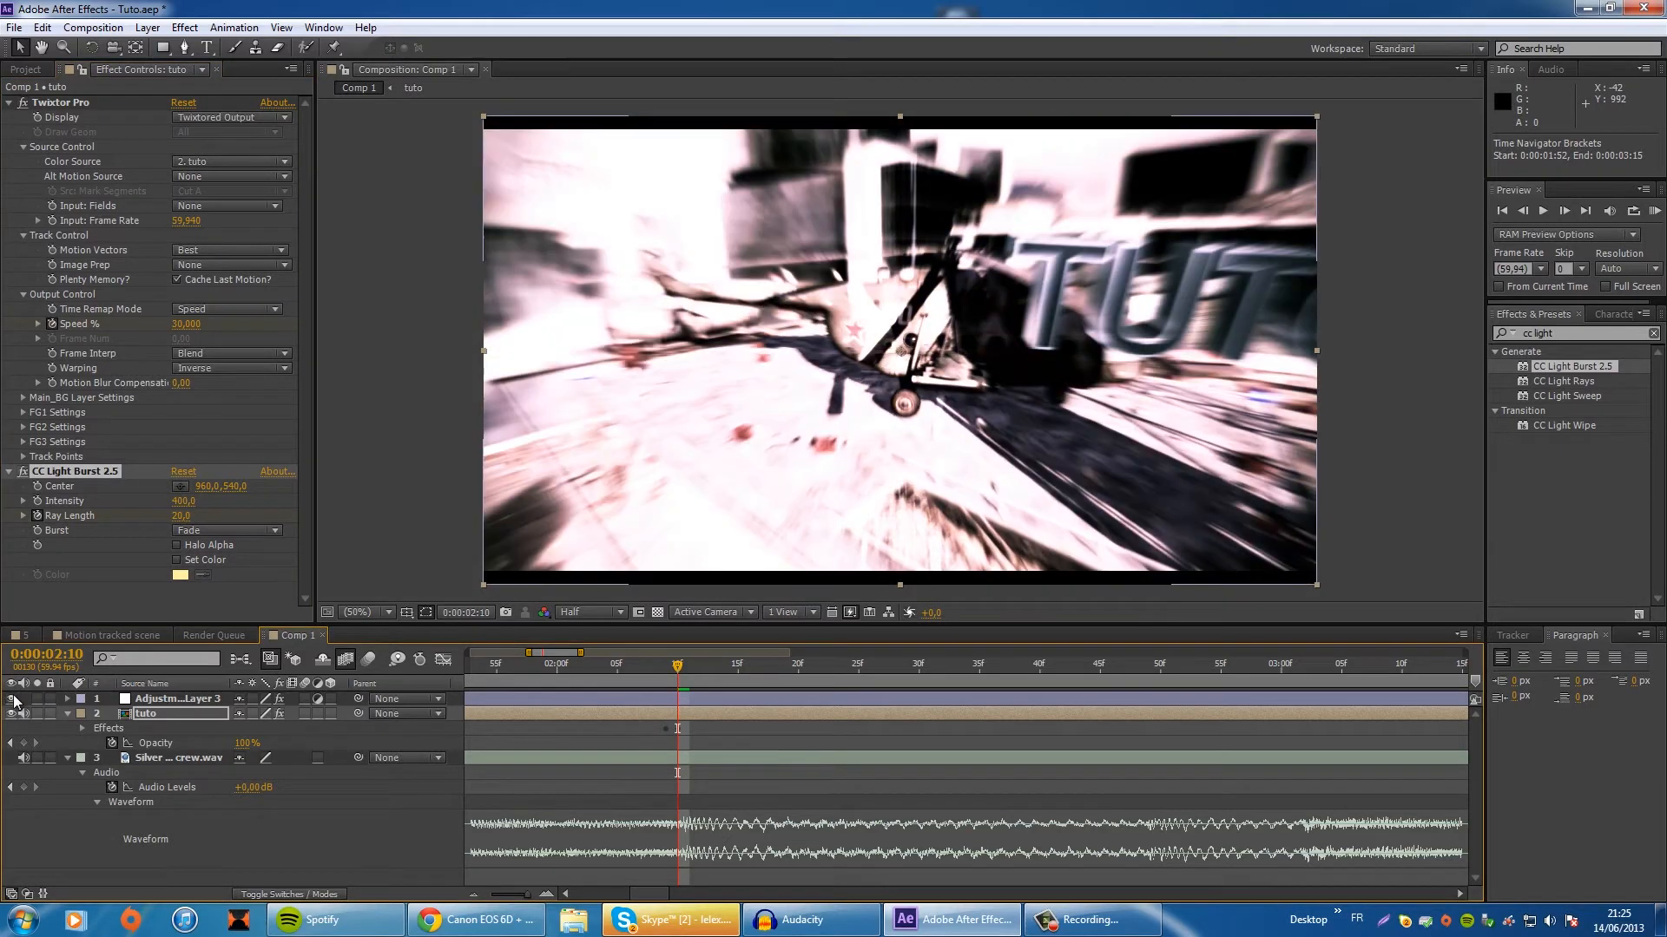
{"action": "left_click", "coordinate": [13, 699]}
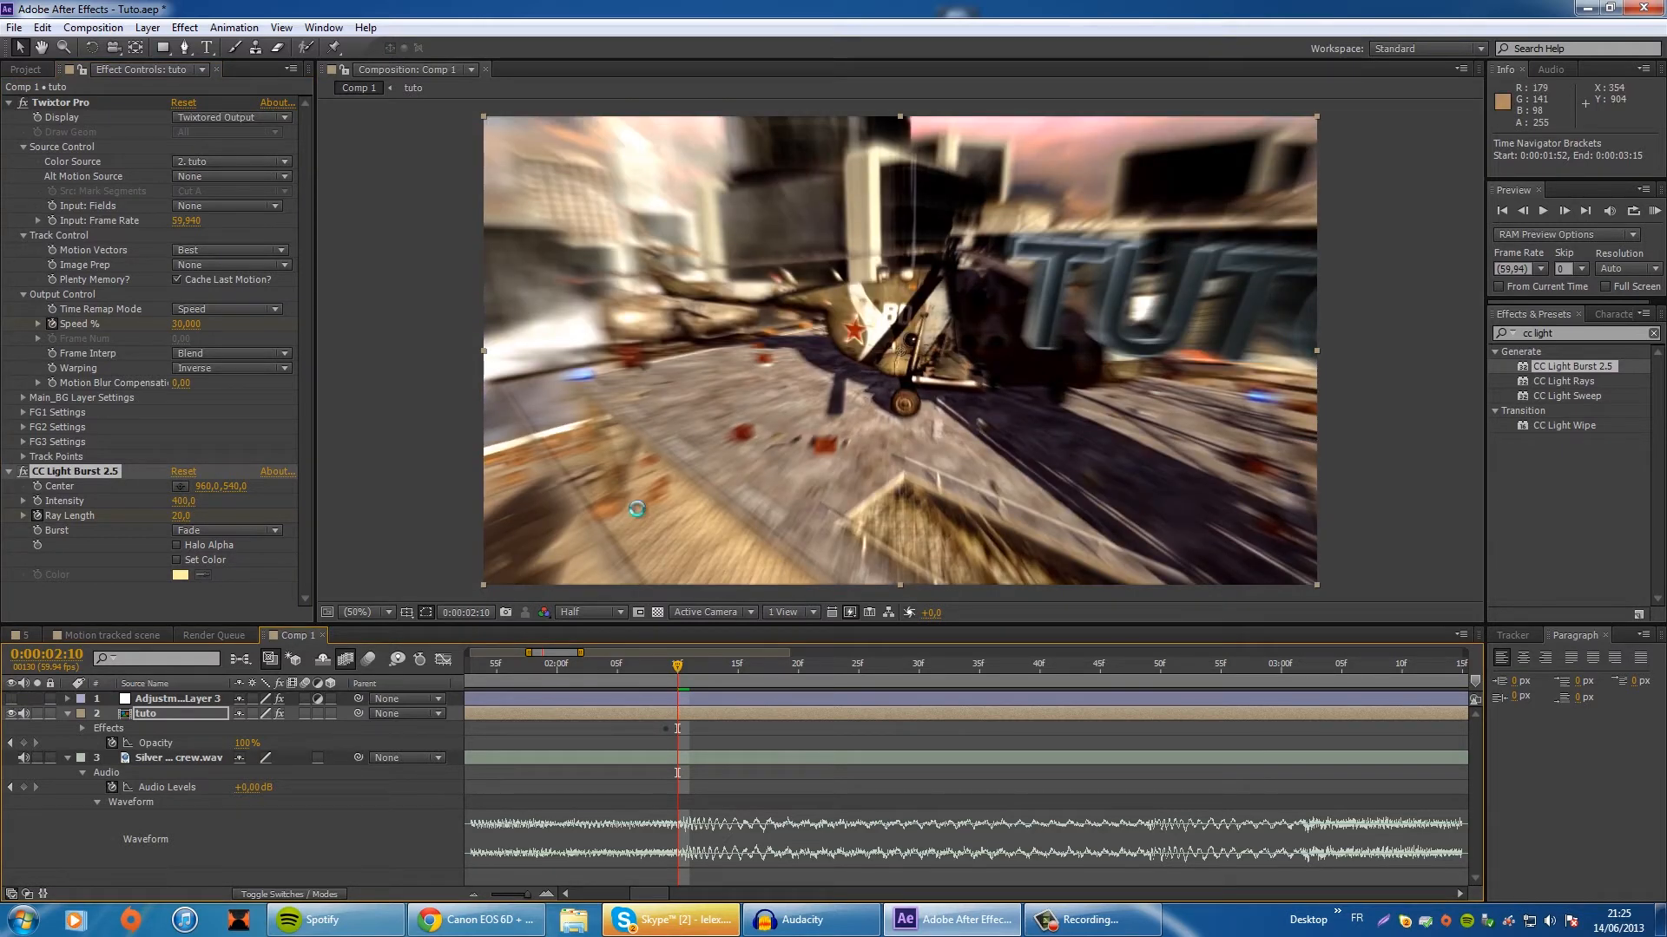
Step: Move to 0:00:02:48, just before the next beat, and set the light burst's Ray Length to 0
{"action": "left_click", "coordinate": [1148, 664]}
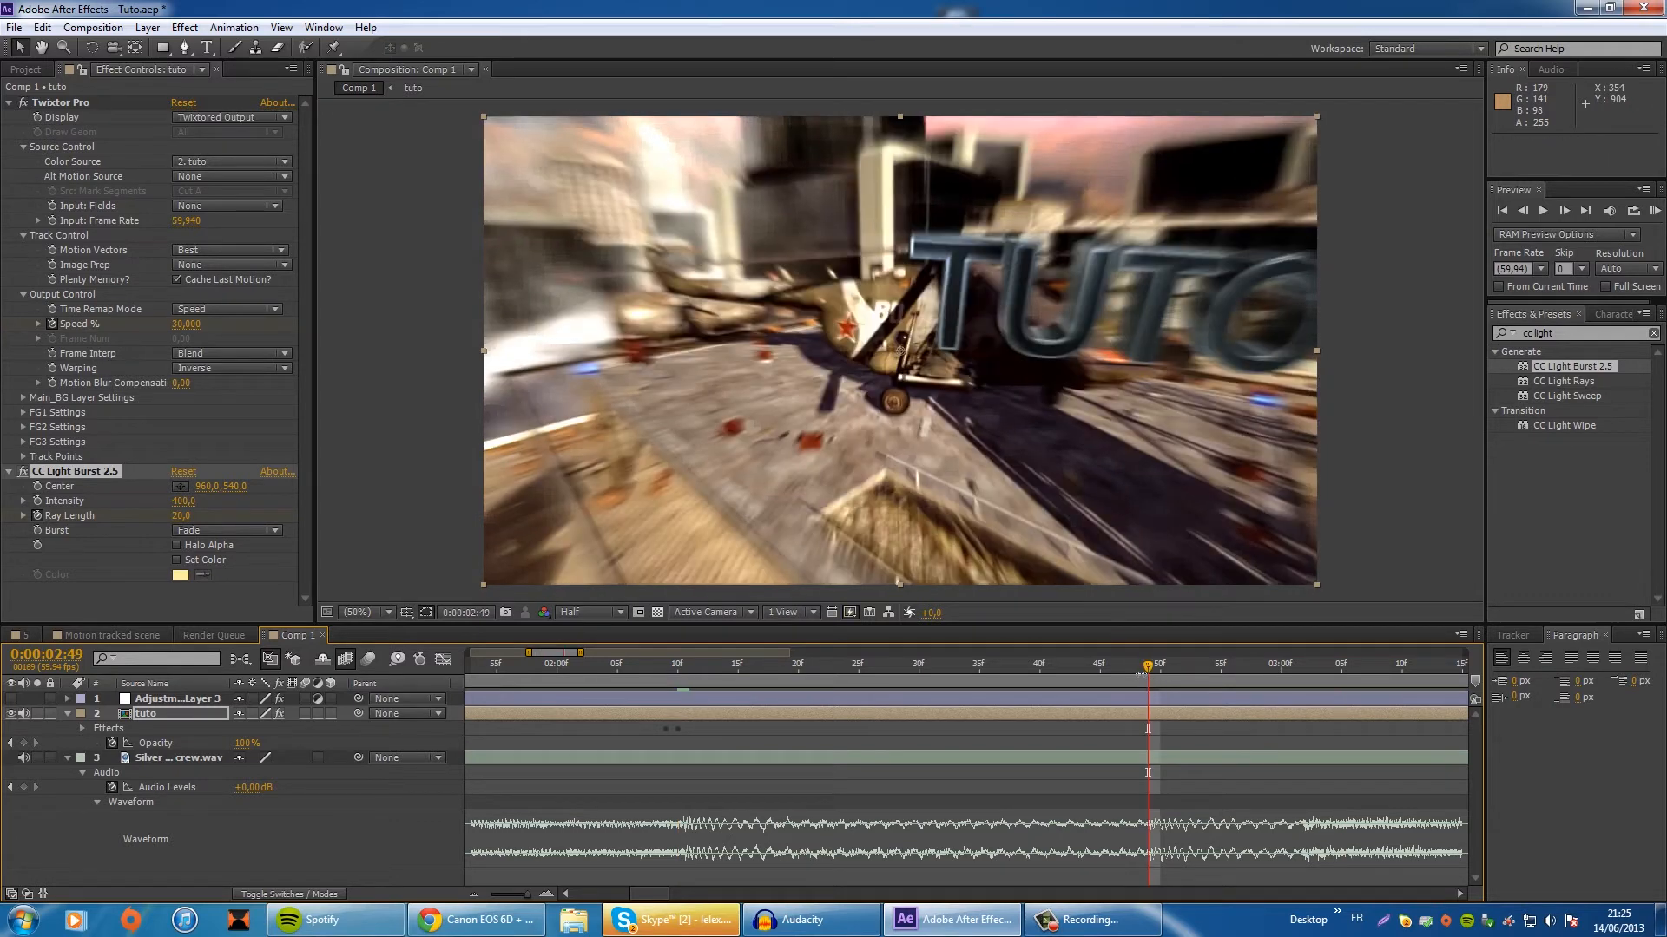
{"action": "left_click", "coordinate": [1142, 670]}
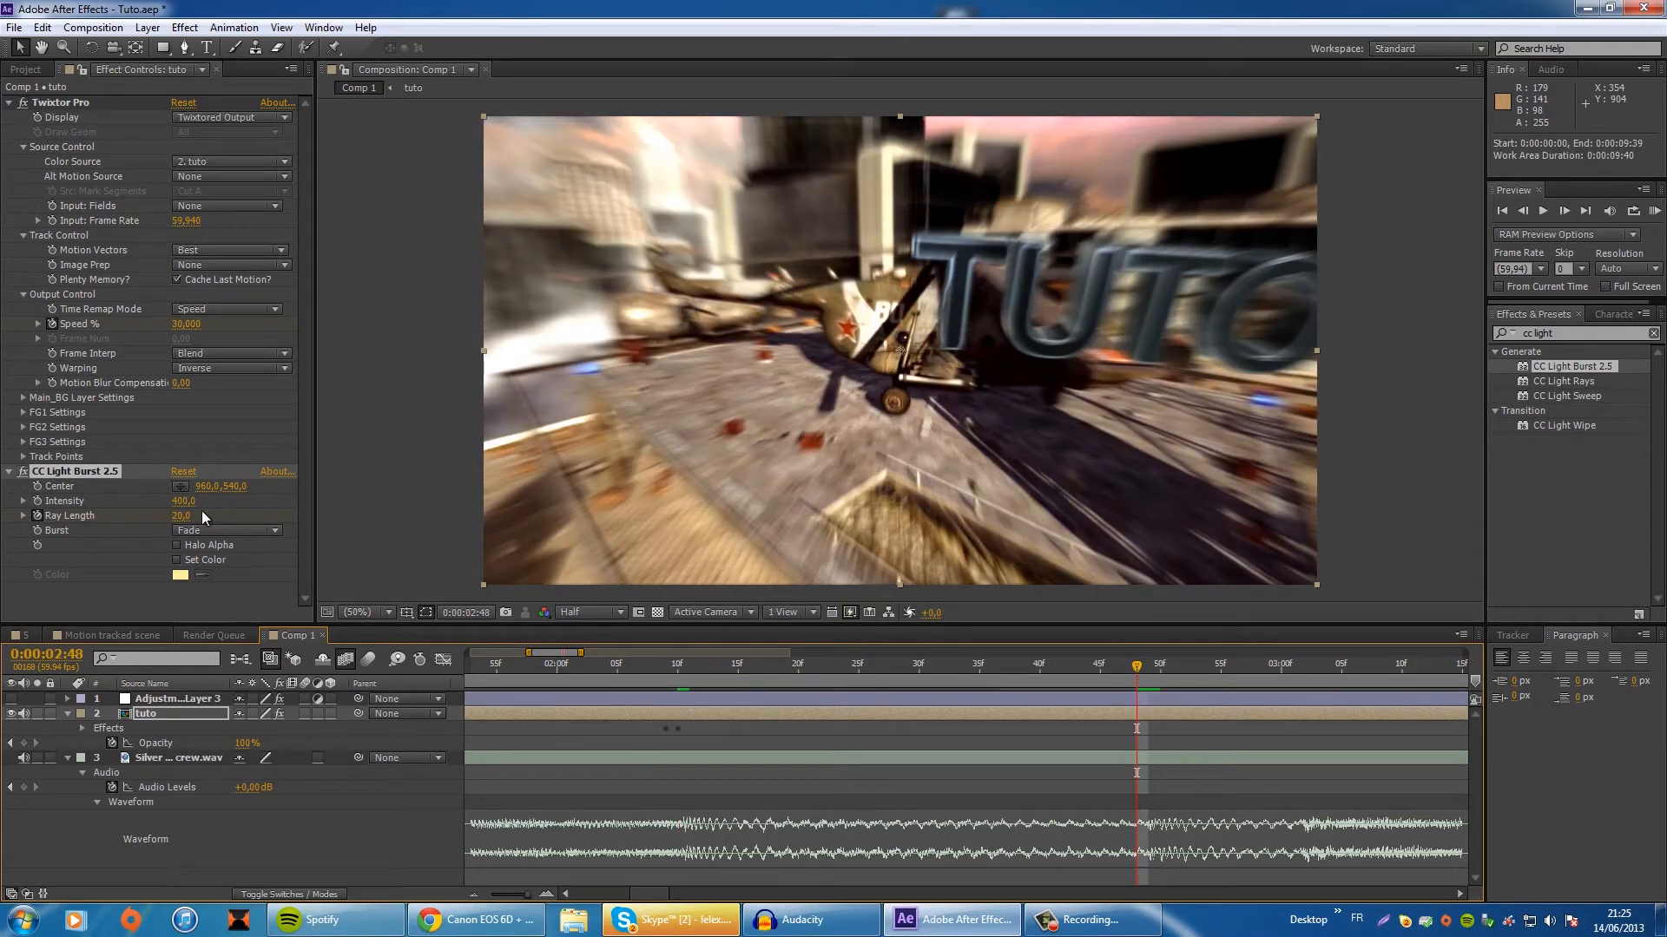
{"action": "left_click", "coordinate": [180, 515]}
{"action": "type", "text": "0"}
{"action": "key", "text": "Return"}
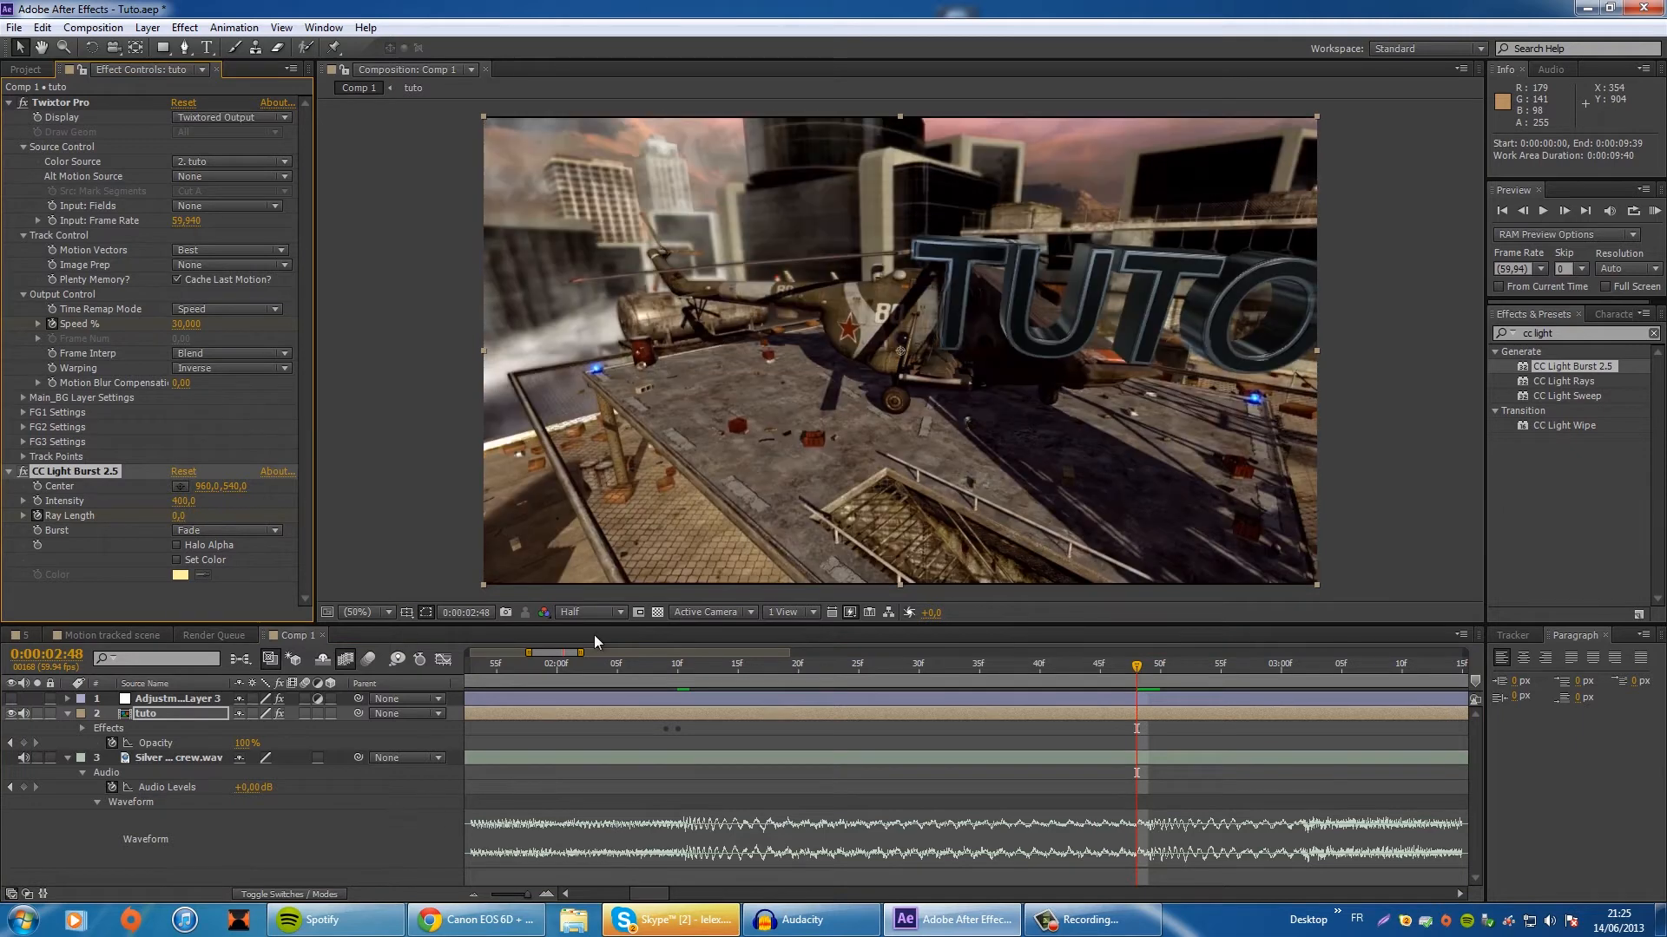
Step: Reveal the tuto layer's keyframed properties, copy the three Ray Length keyframes and paste them at 0:00:02:48, checking the audio
{"action": "left_click_drag", "start_coordinate": [584, 623], "coordinate": [584, 566]}
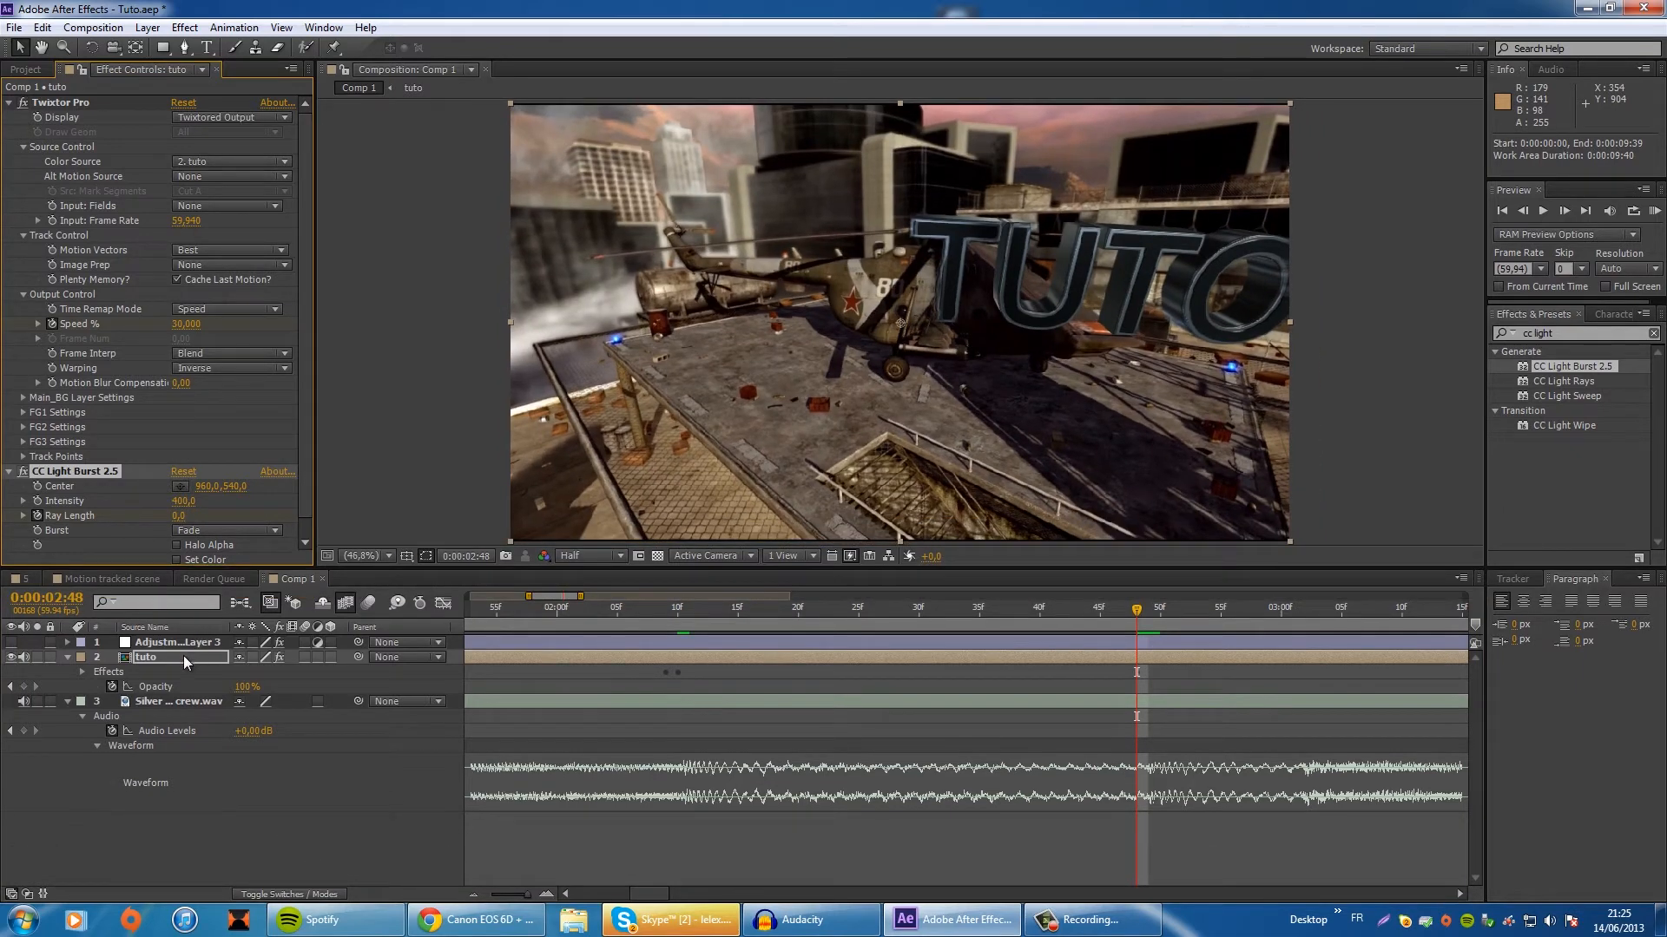
{"action": "left_click", "coordinate": [184, 657]}
{"action": "key", "text": "u"}
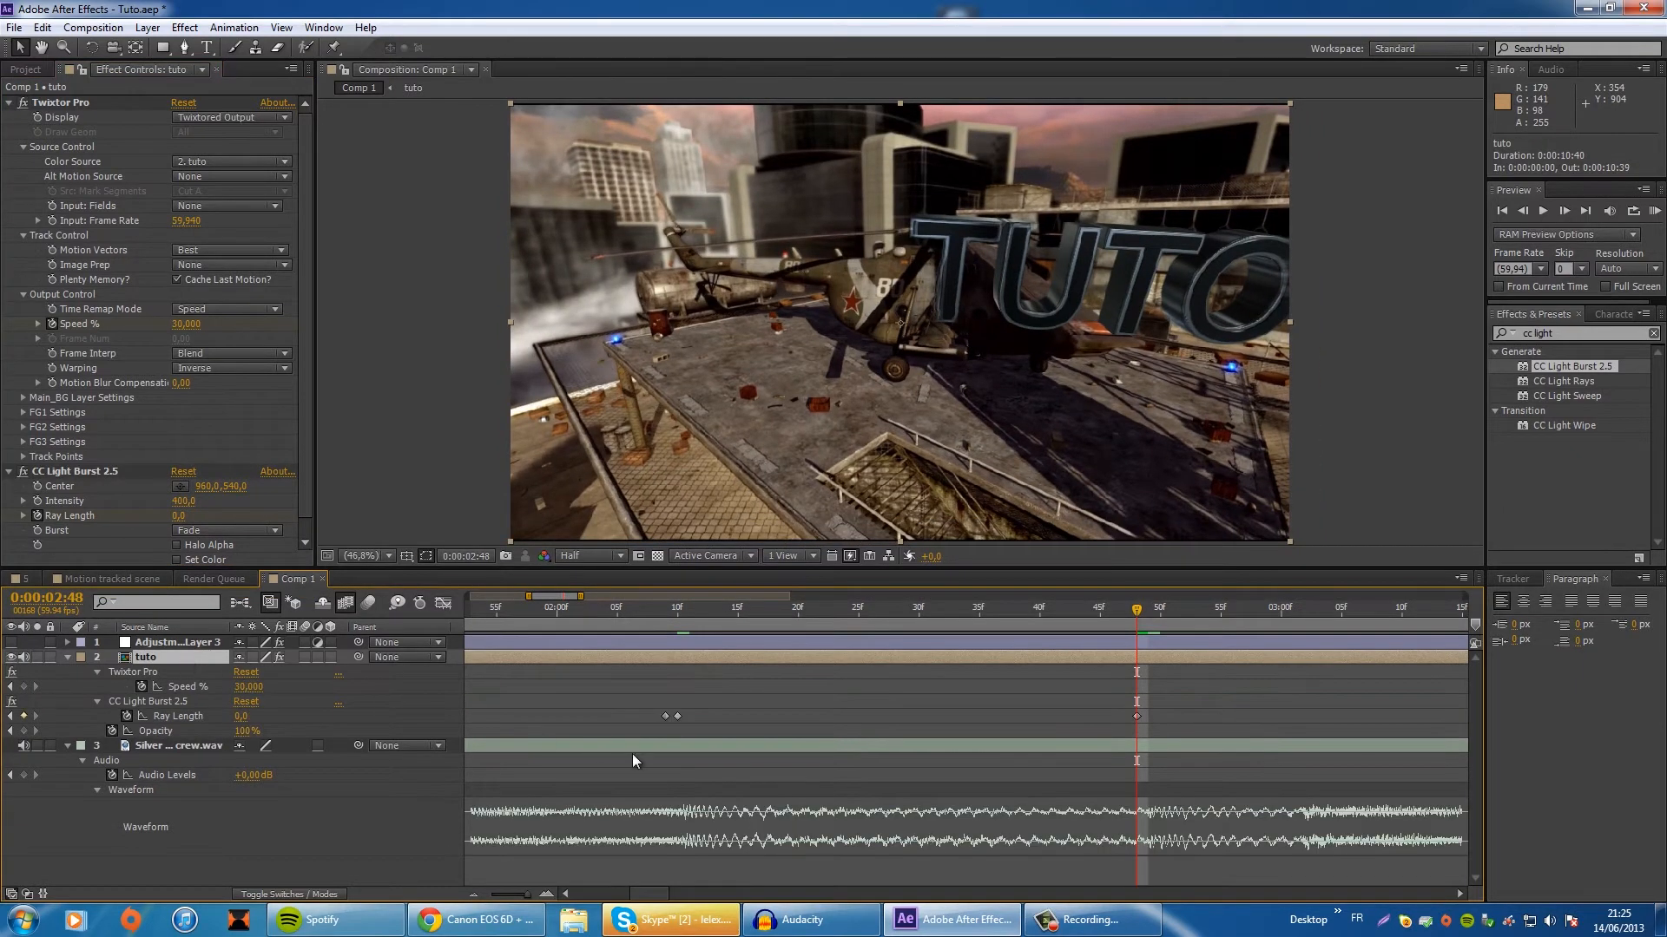
{"action": "left_click_drag", "start_coordinate": [609, 677], "coordinate": [1181, 733]}
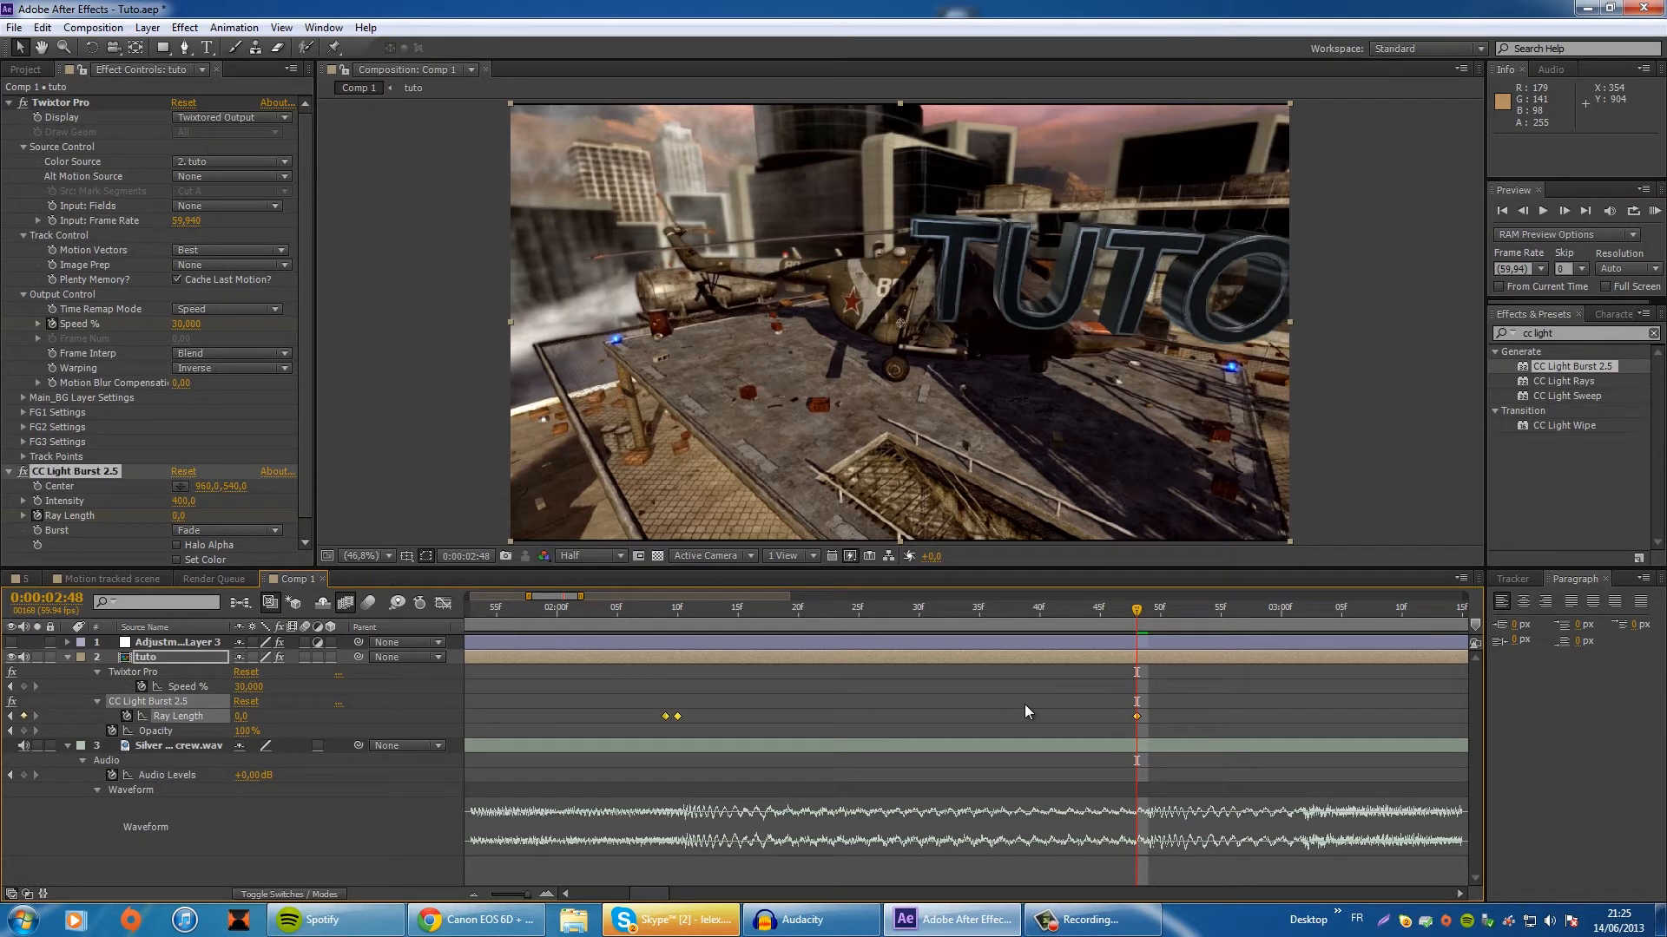
{"action": "mouse_move", "coordinate": [1137, 720]}
{"action": "key", "text": "ctrl+c"}
{"action": "key", "text": "ctrl+v"}
{"action": "left_click_drag", "start_coordinate": [642, 895], "coordinate": [660, 895]}
{"action": "key", "text": "KP_Decimal"}
{"action": "key", "text": "KP_Decimal"}
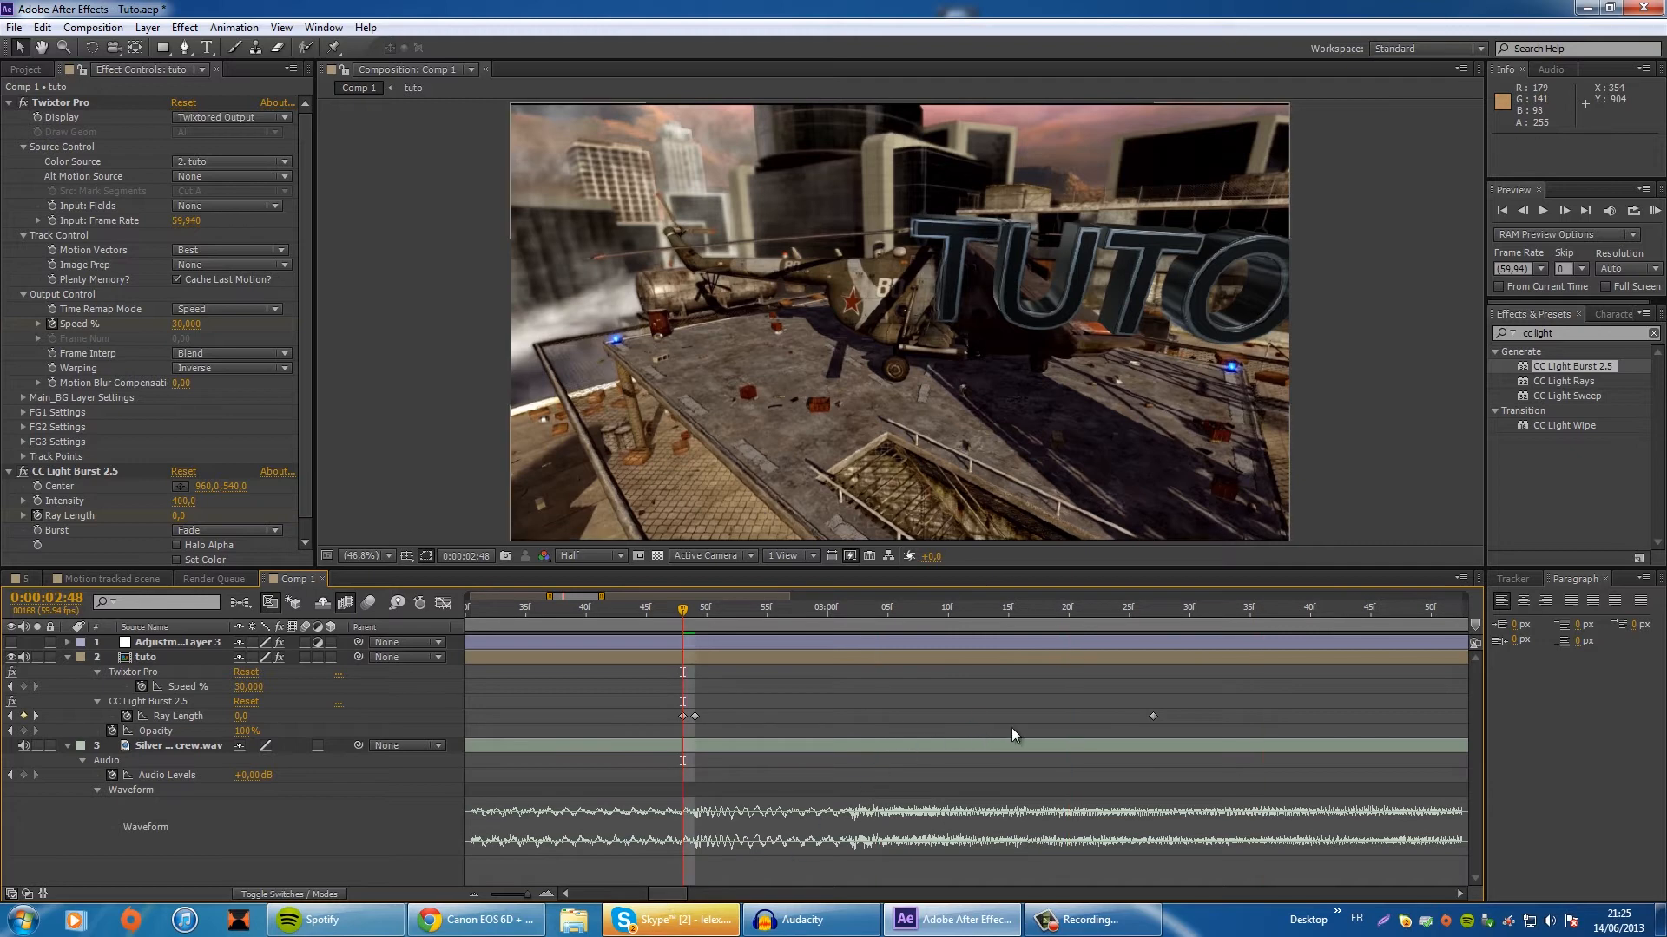
Step: Shorten the second burst by moving its last Ray Length keyframe to 0:00:03:01, and paste the copied burst keyframes there
{"action": "left_click_drag", "start_coordinate": [1153, 717], "coordinate": [923, 736]}
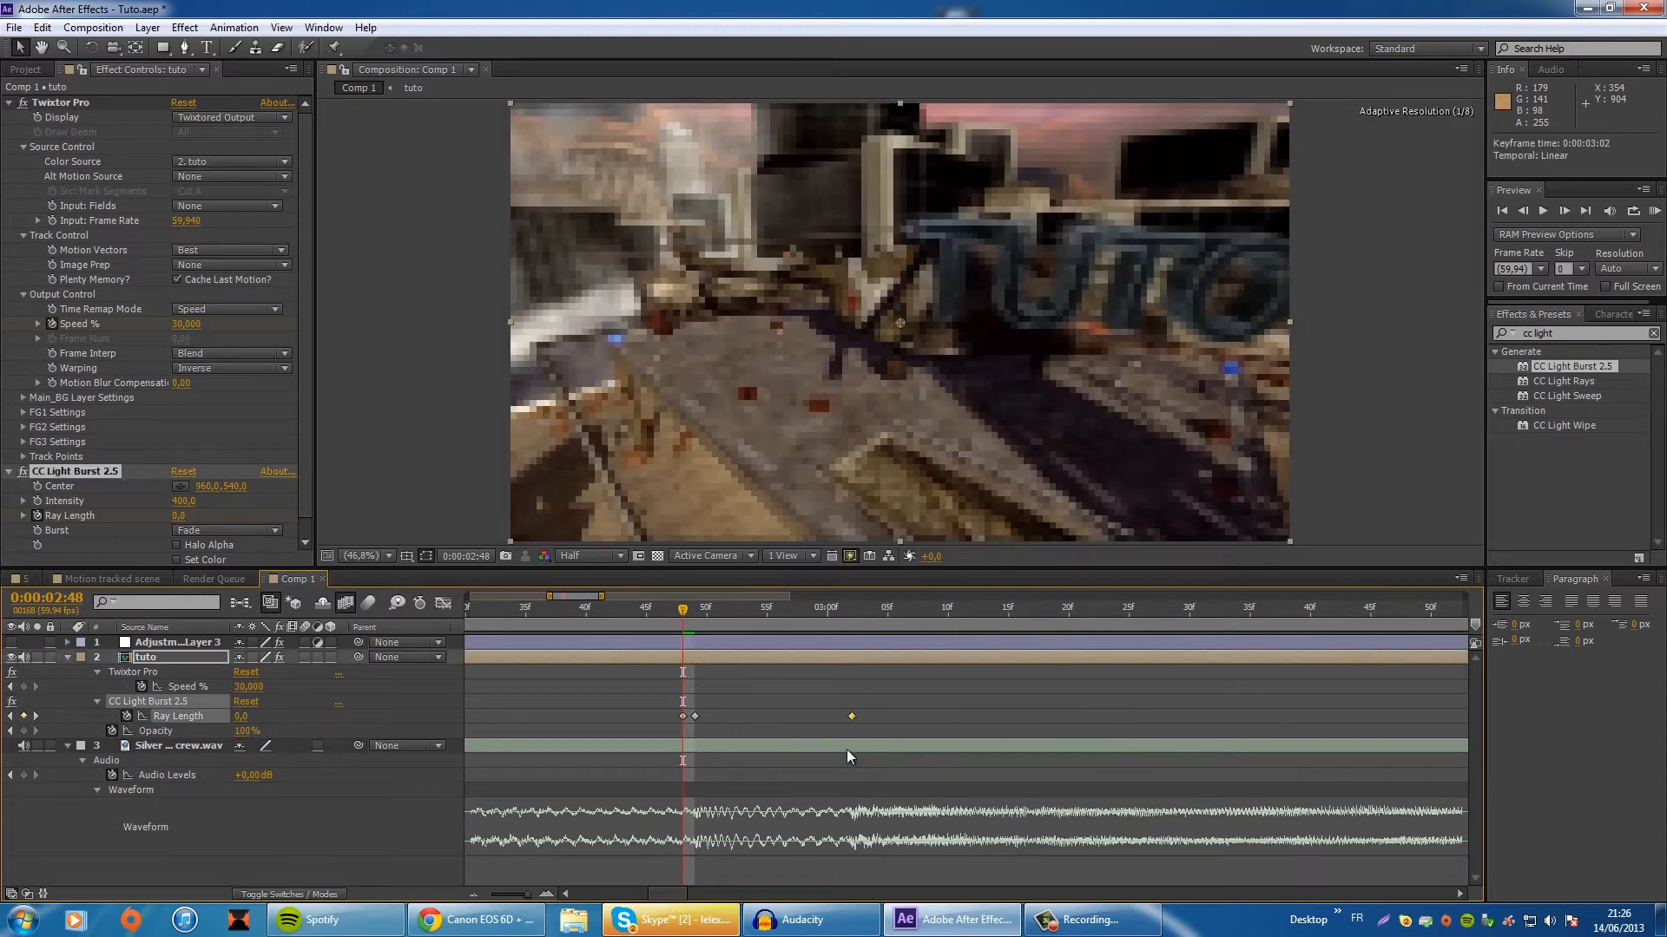
{"action": "left_click", "coordinate": [839, 607]}
{"action": "key", "text": "ctrl+v"}
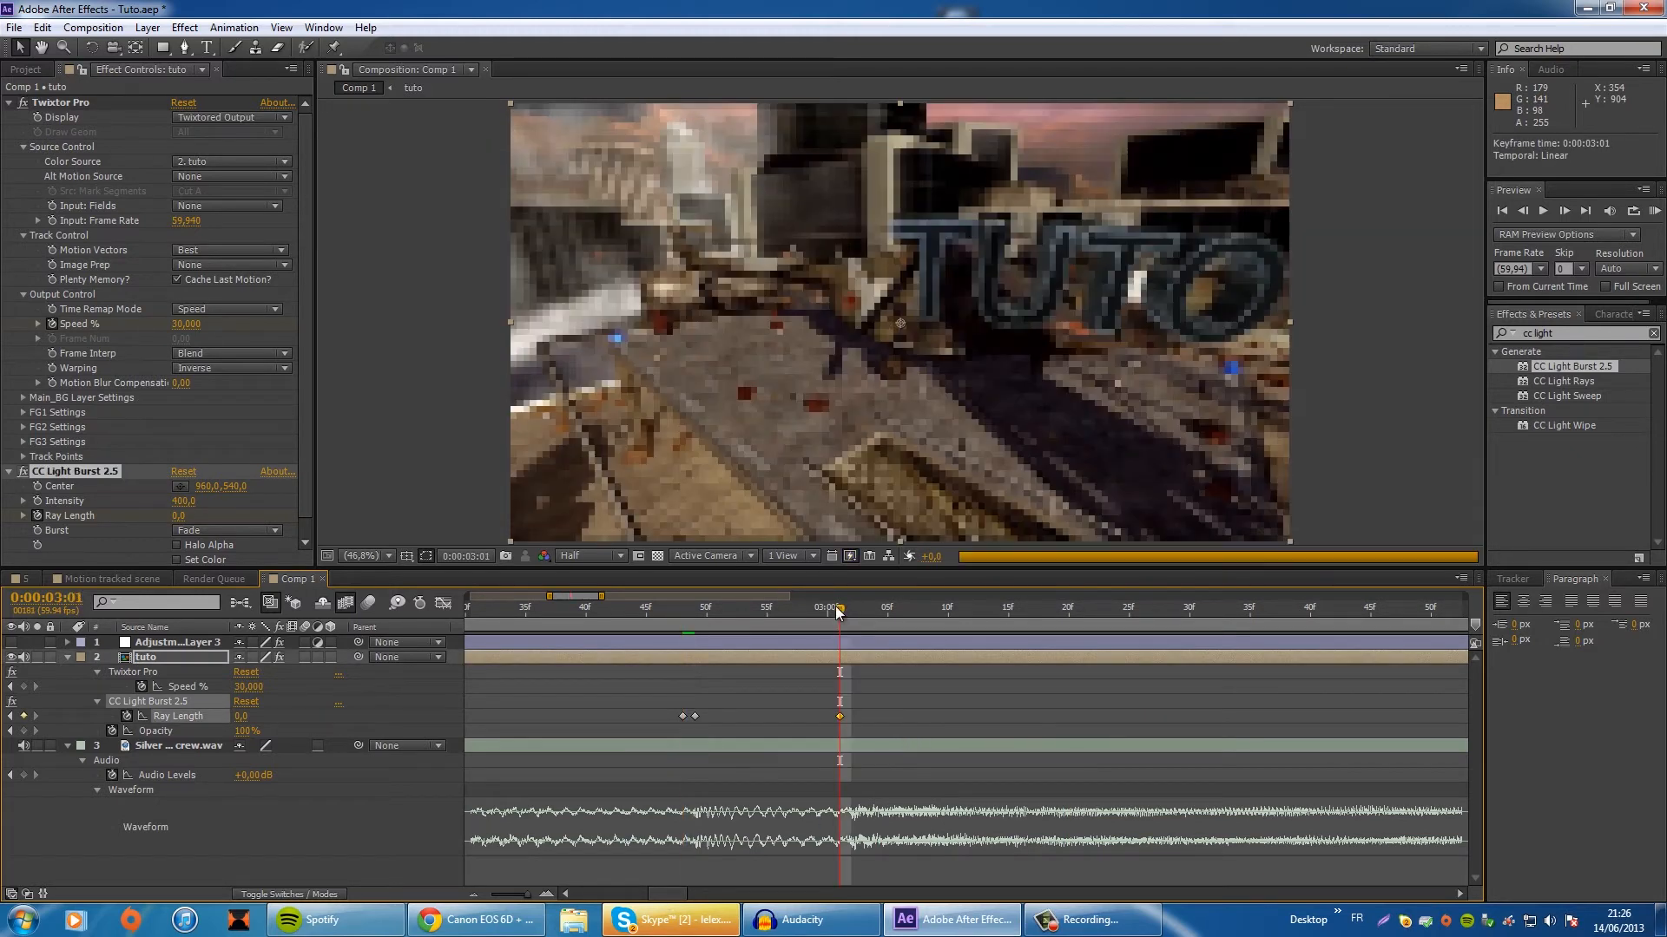
{"action": "left_click", "coordinate": [473, 894]}
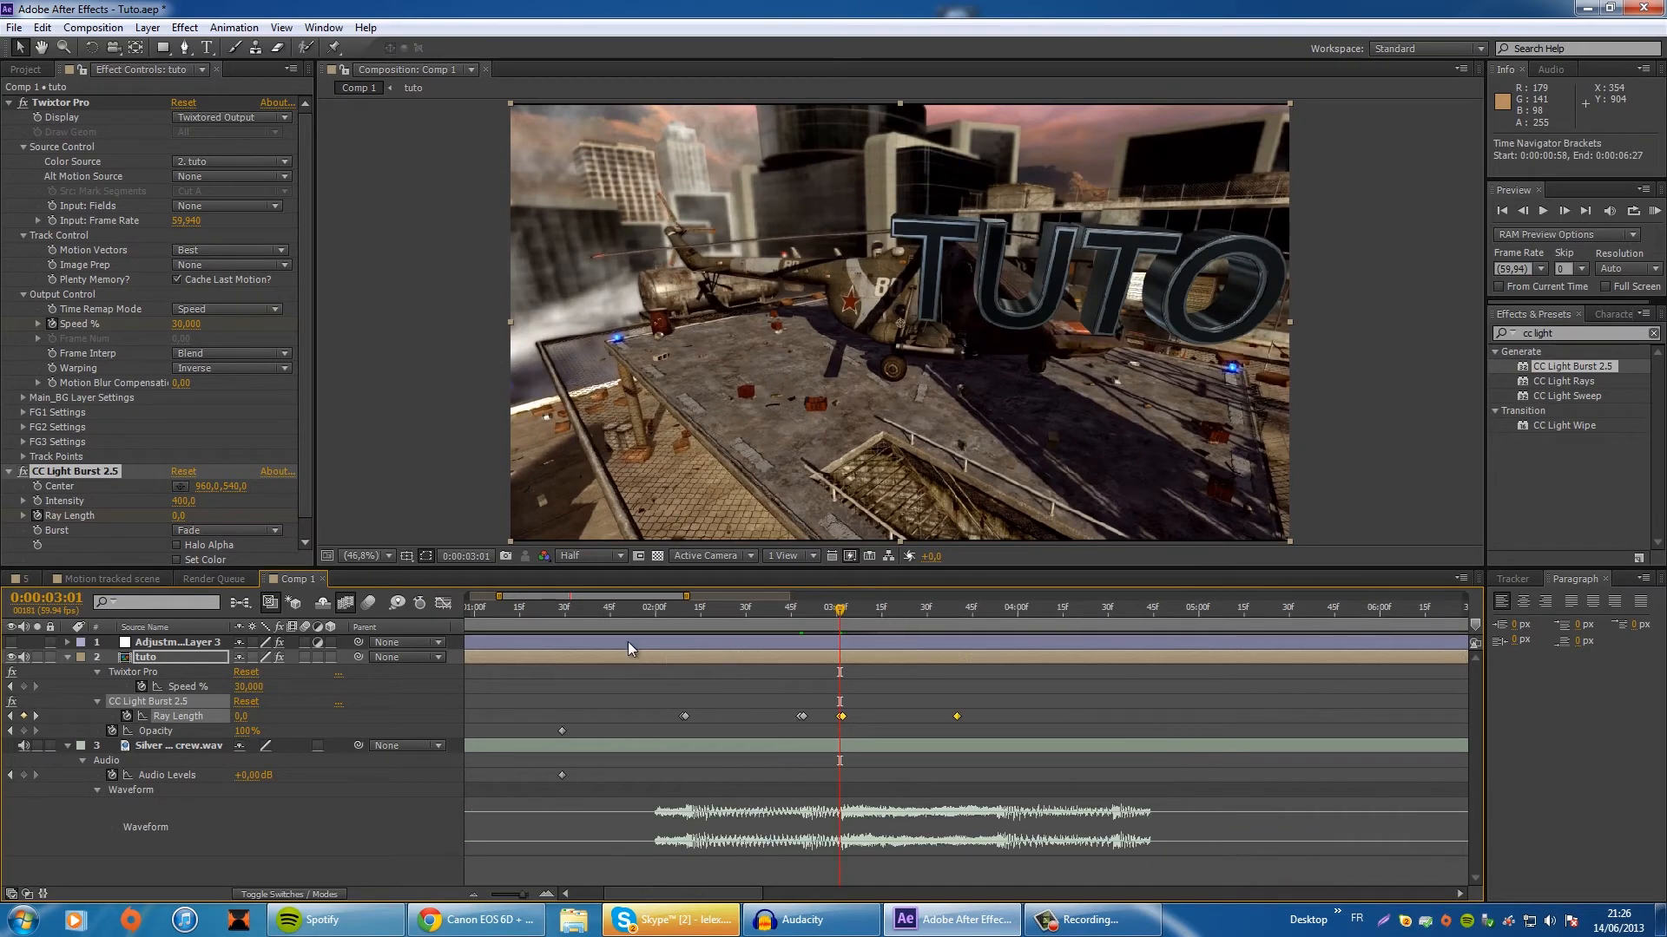
Step: Play the audio to find the next beat, copy all the Ray Length keyframes and paste them at 0:00:03:53
{"action": "left_click_drag", "start_coordinate": [684, 611], "coordinate": [950, 606]}
{"action": "key", "text": "KP_Decimal"}
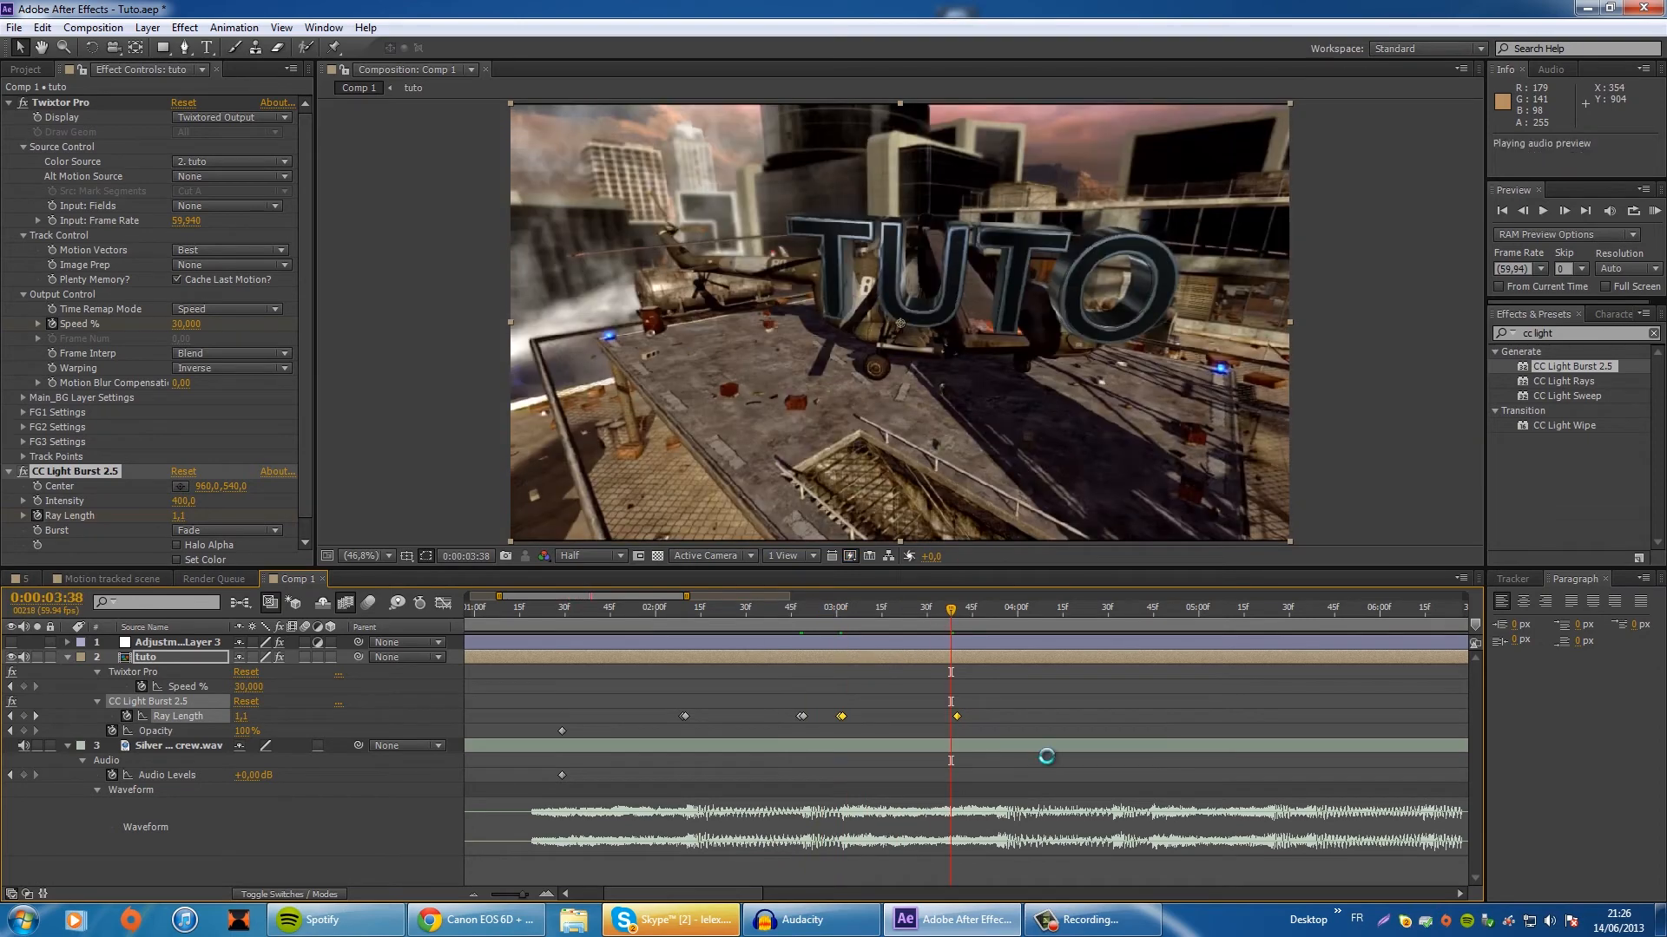
{"action": "key", "text": "KP_Decimal"}
{"action": "left_click_drag", "start_coordinate": [615, 674], "coordinate": [1014, 728]}
{"action": "key", "text": "ctrl+c"}
{"action": "key", "text": "KP_Decimal"}
{"action": "left_click", "coordinate": [996, 606]}
{"action": "key", "text": "ctrl+v"}
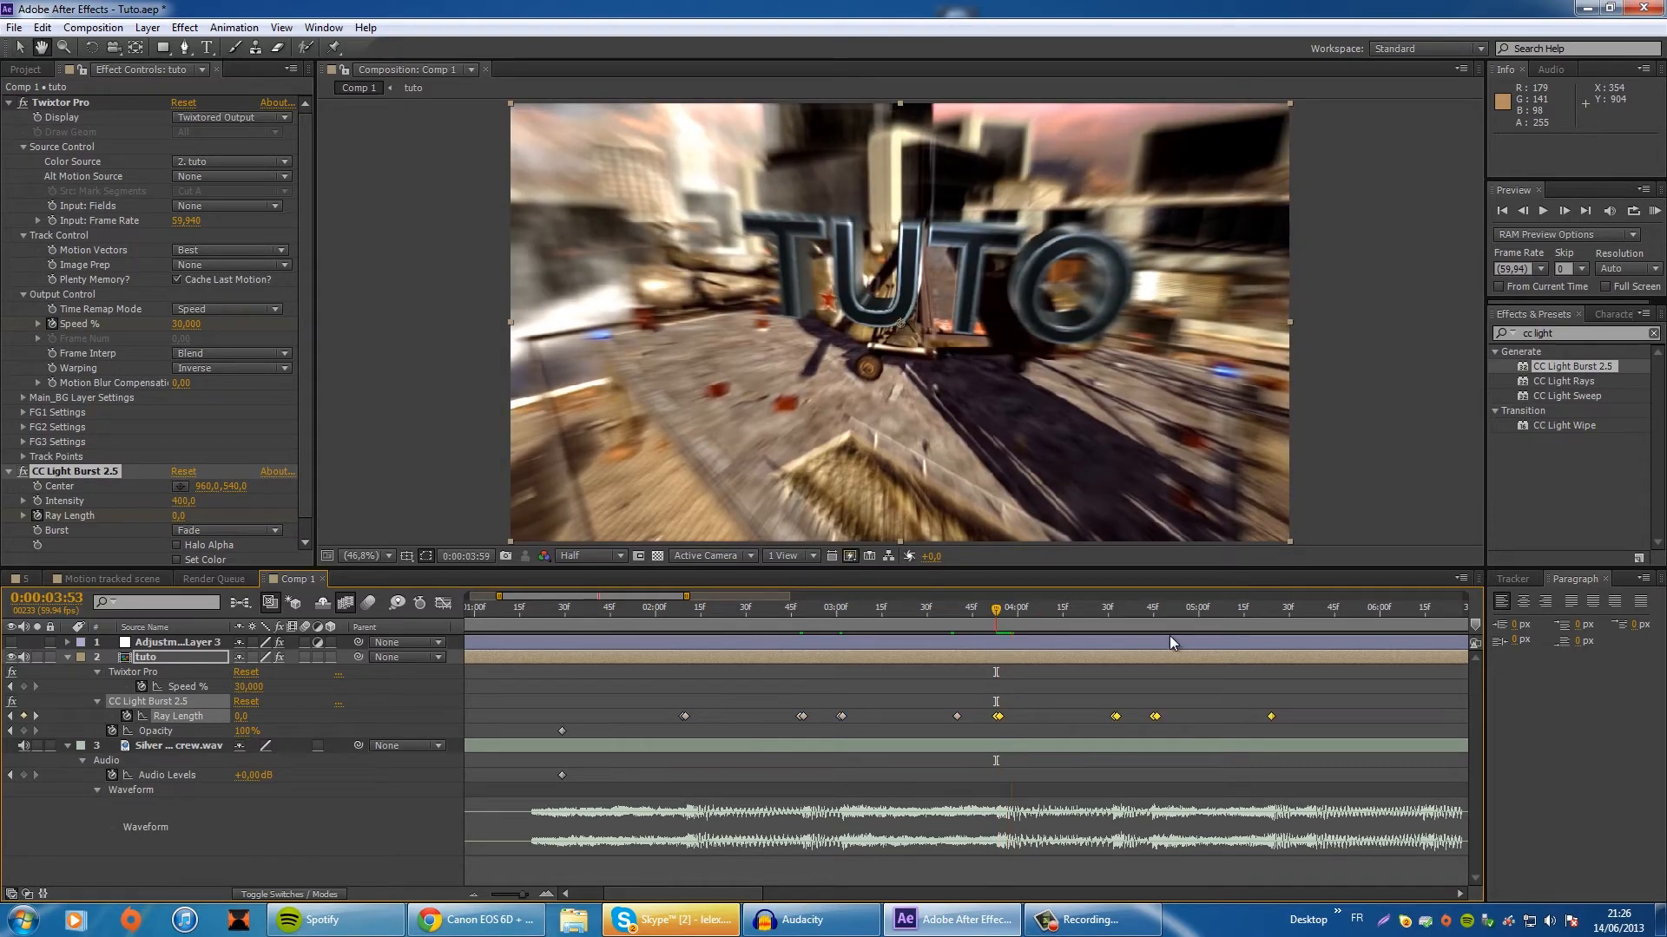
Step: Check the audio from 0:00:04:29 and paste the copied Ray Length keyframes at 0:00:05:35
{"action": "left_click", "coordinate": [1105, 611]}
{"action": "key", "text": "KP_Decimal"}
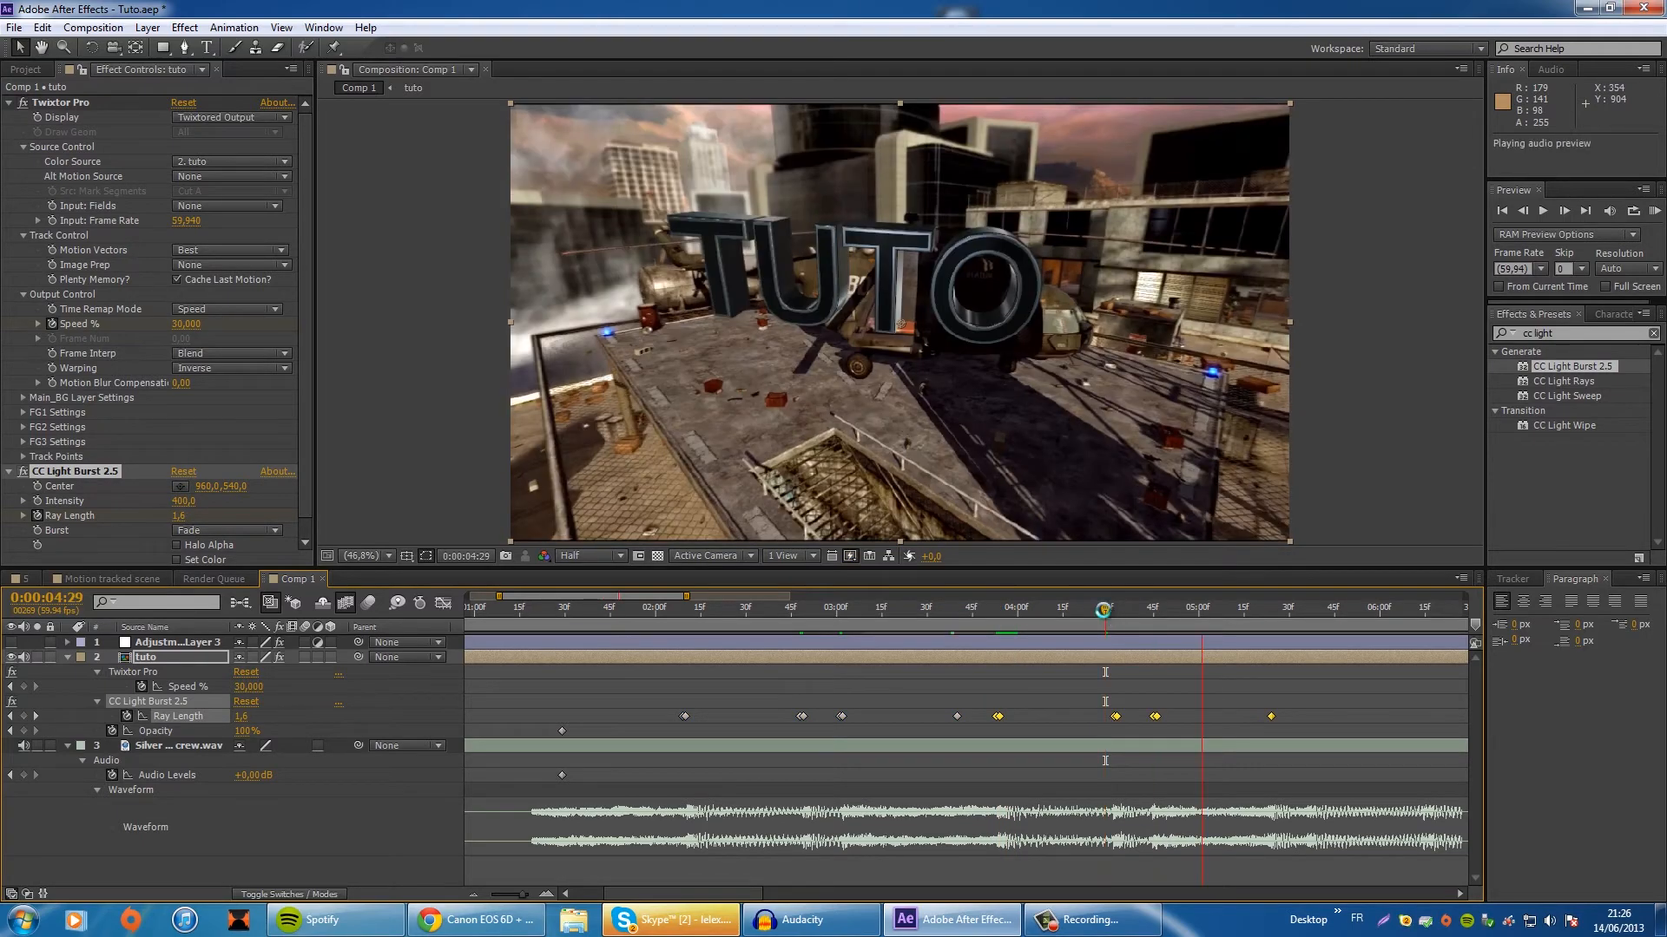
{"action": "left_click_drag", "start_coordinate": [1124, 609], "coordinate": [1302, 610]}
{"action": "key", "text": "KP_Decimal"}
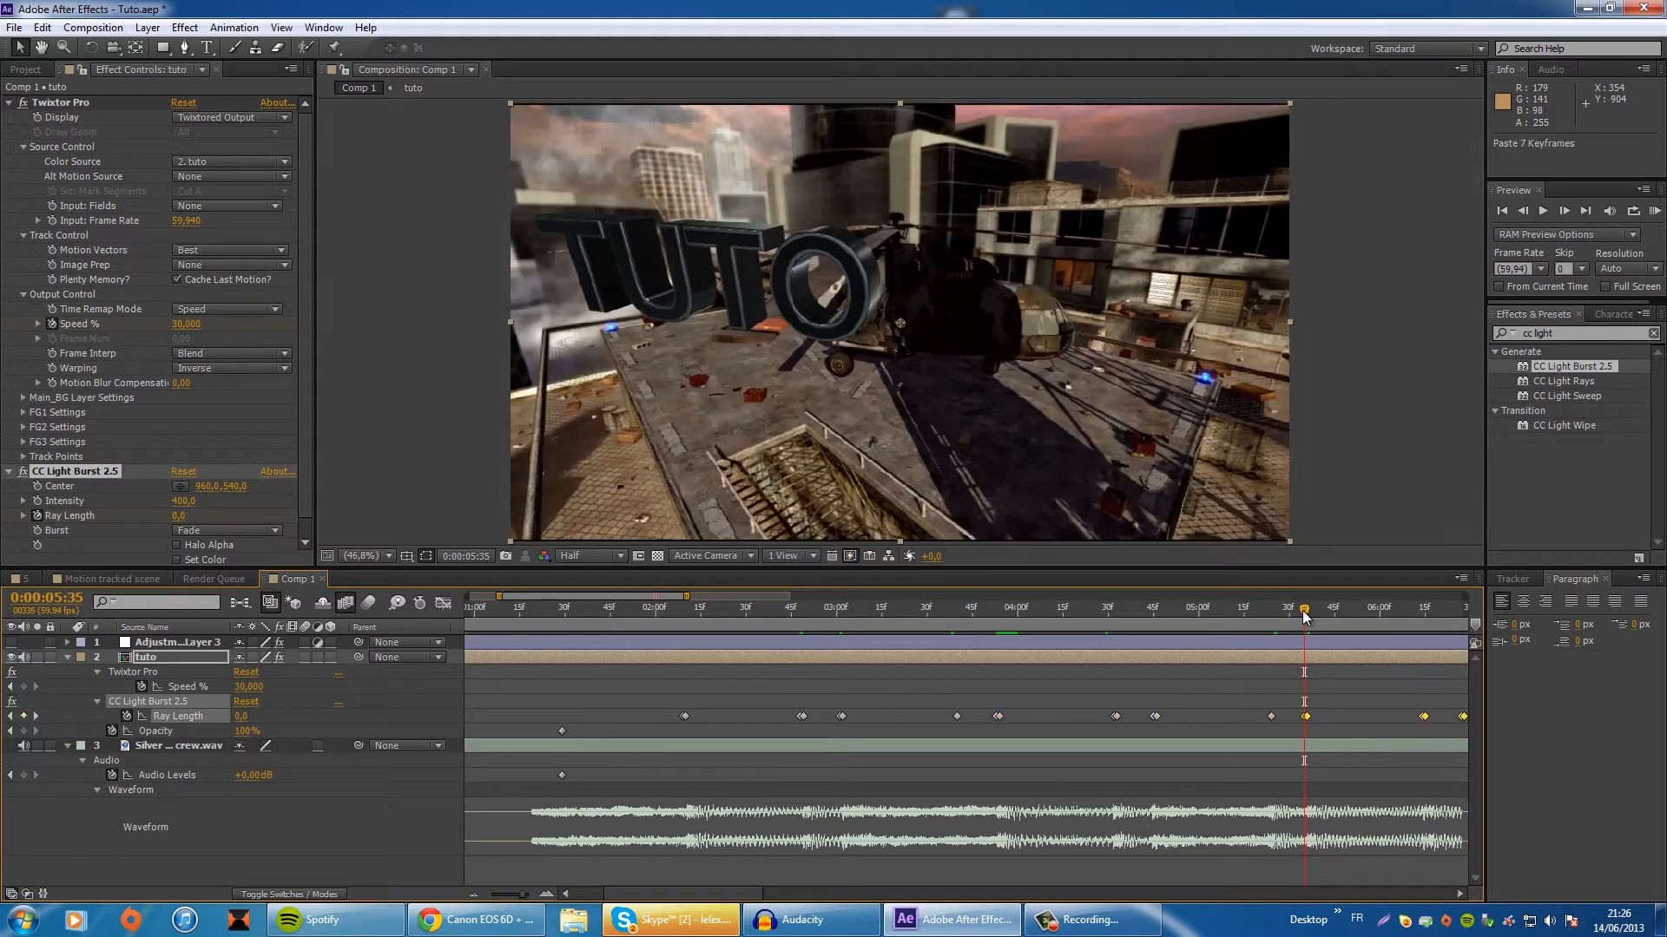
{"action": "key", "text": "ctrl+v"}
Step: Paste the copied Ray Length keyframes at 0:00:07:18 and play the audio from there to check the timing
{"action": "left_click_drag", "start_coordinate": [1298, 616], "coordinate": [1488, 620]}
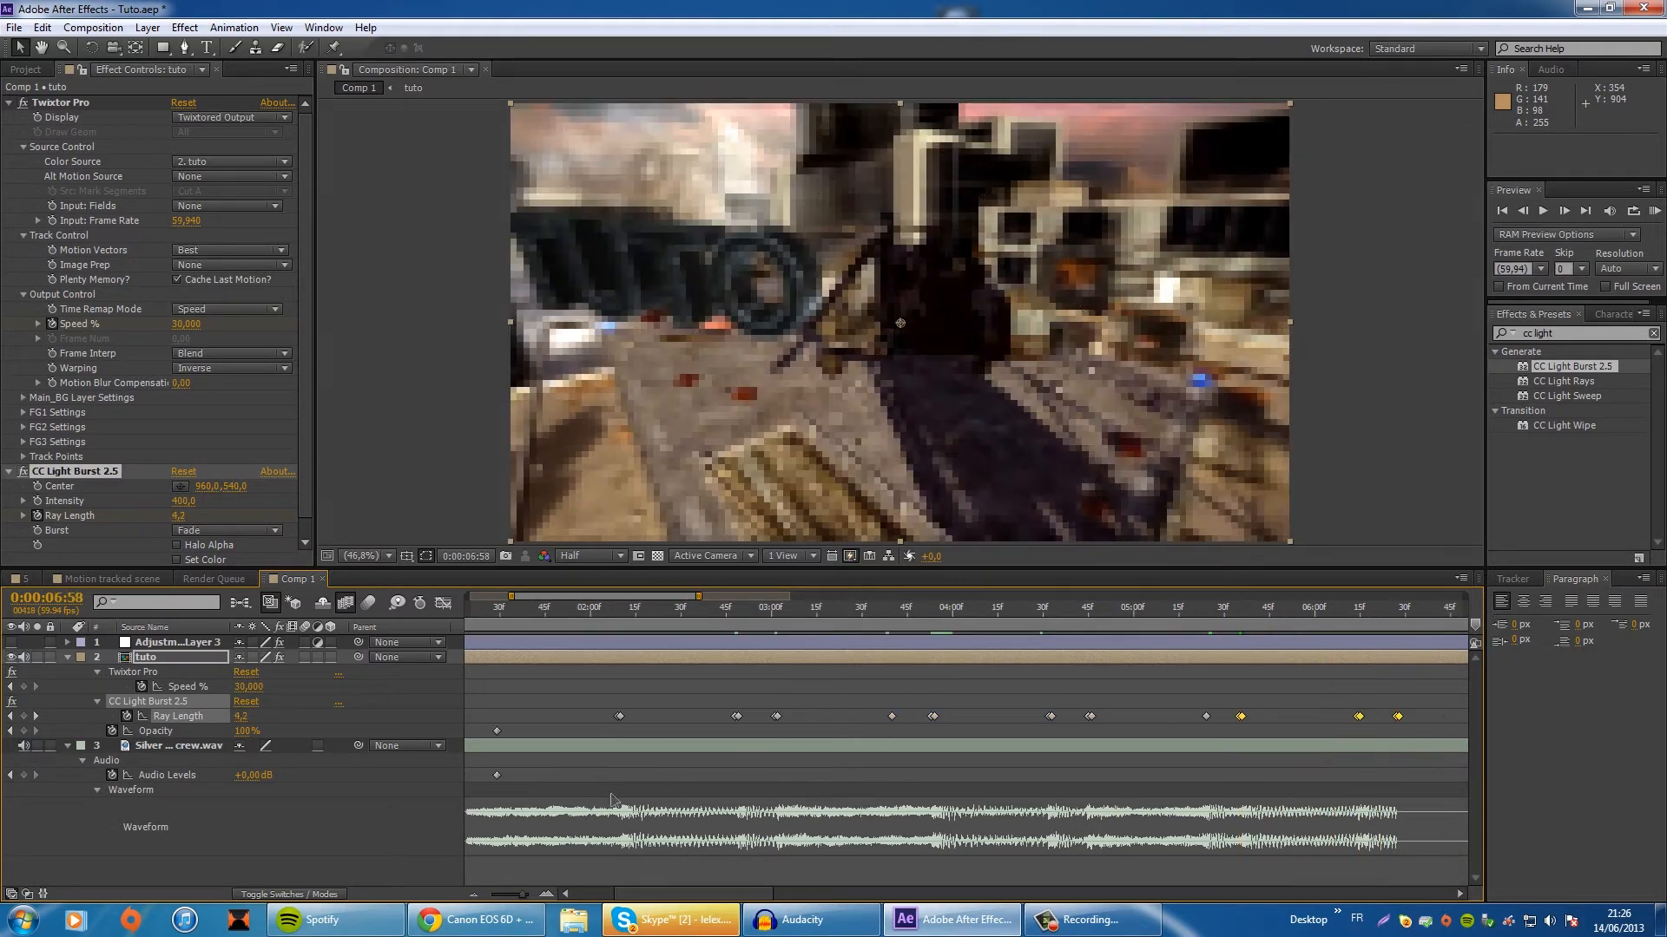
{"action": "left_click", "coordinate": [474, 895]}
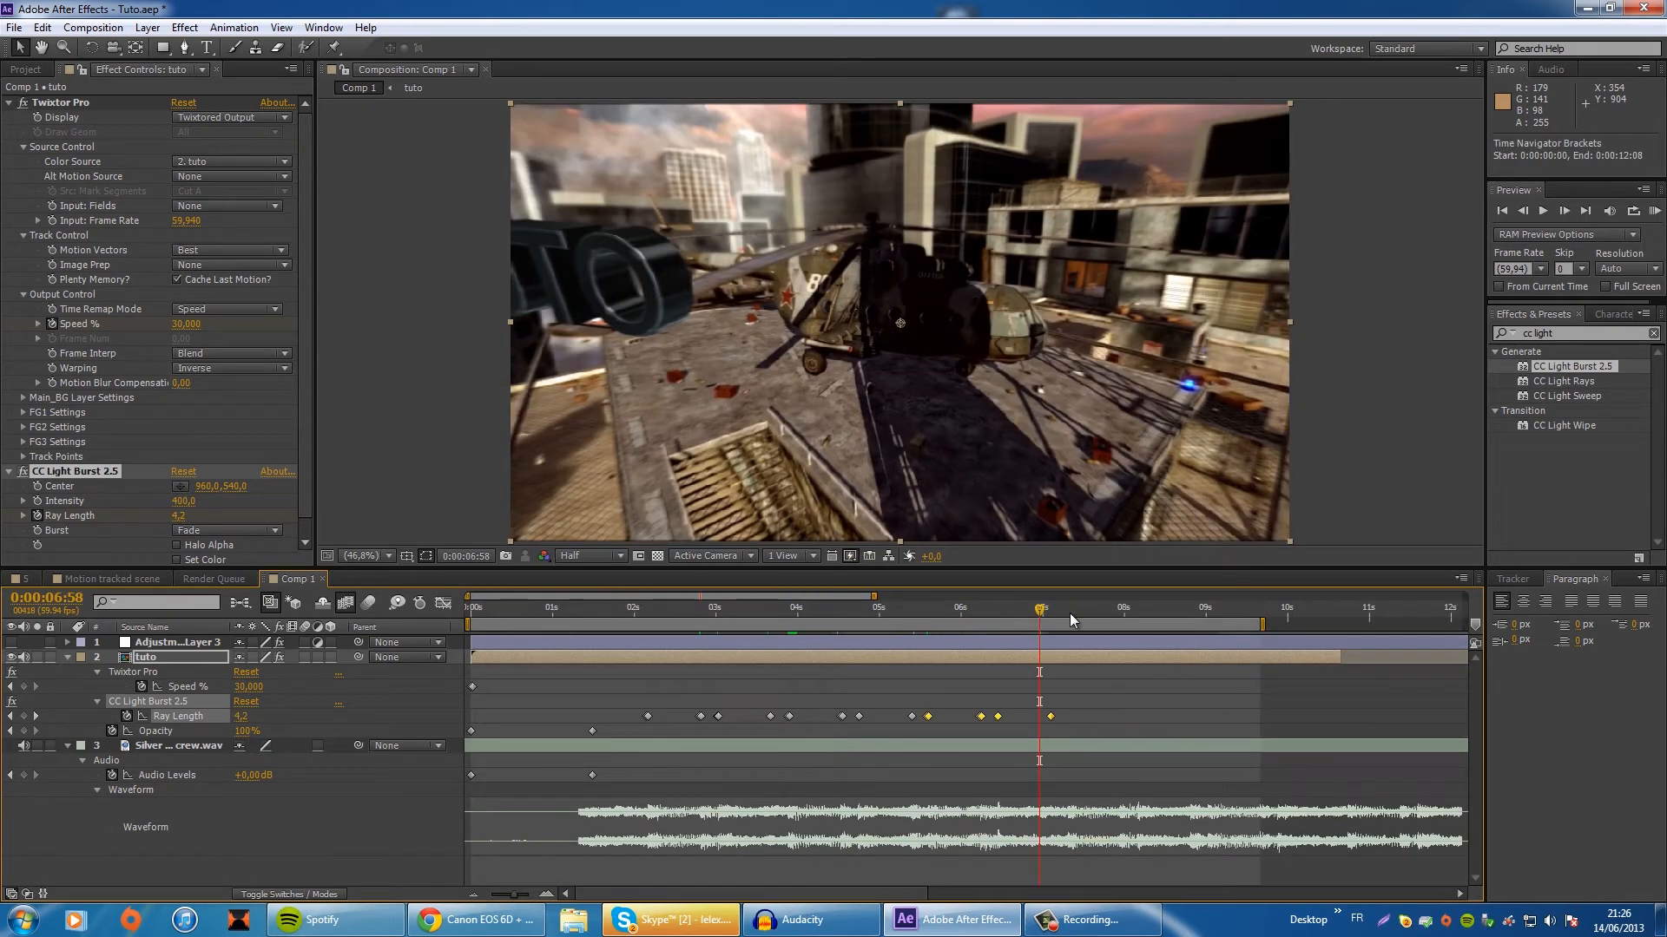
{"action": "left_click_drag", "start_coordinate": [1055, 612], "coordinate": [1066, 611]}
{"action": "key", "text": "ctrl+v"}
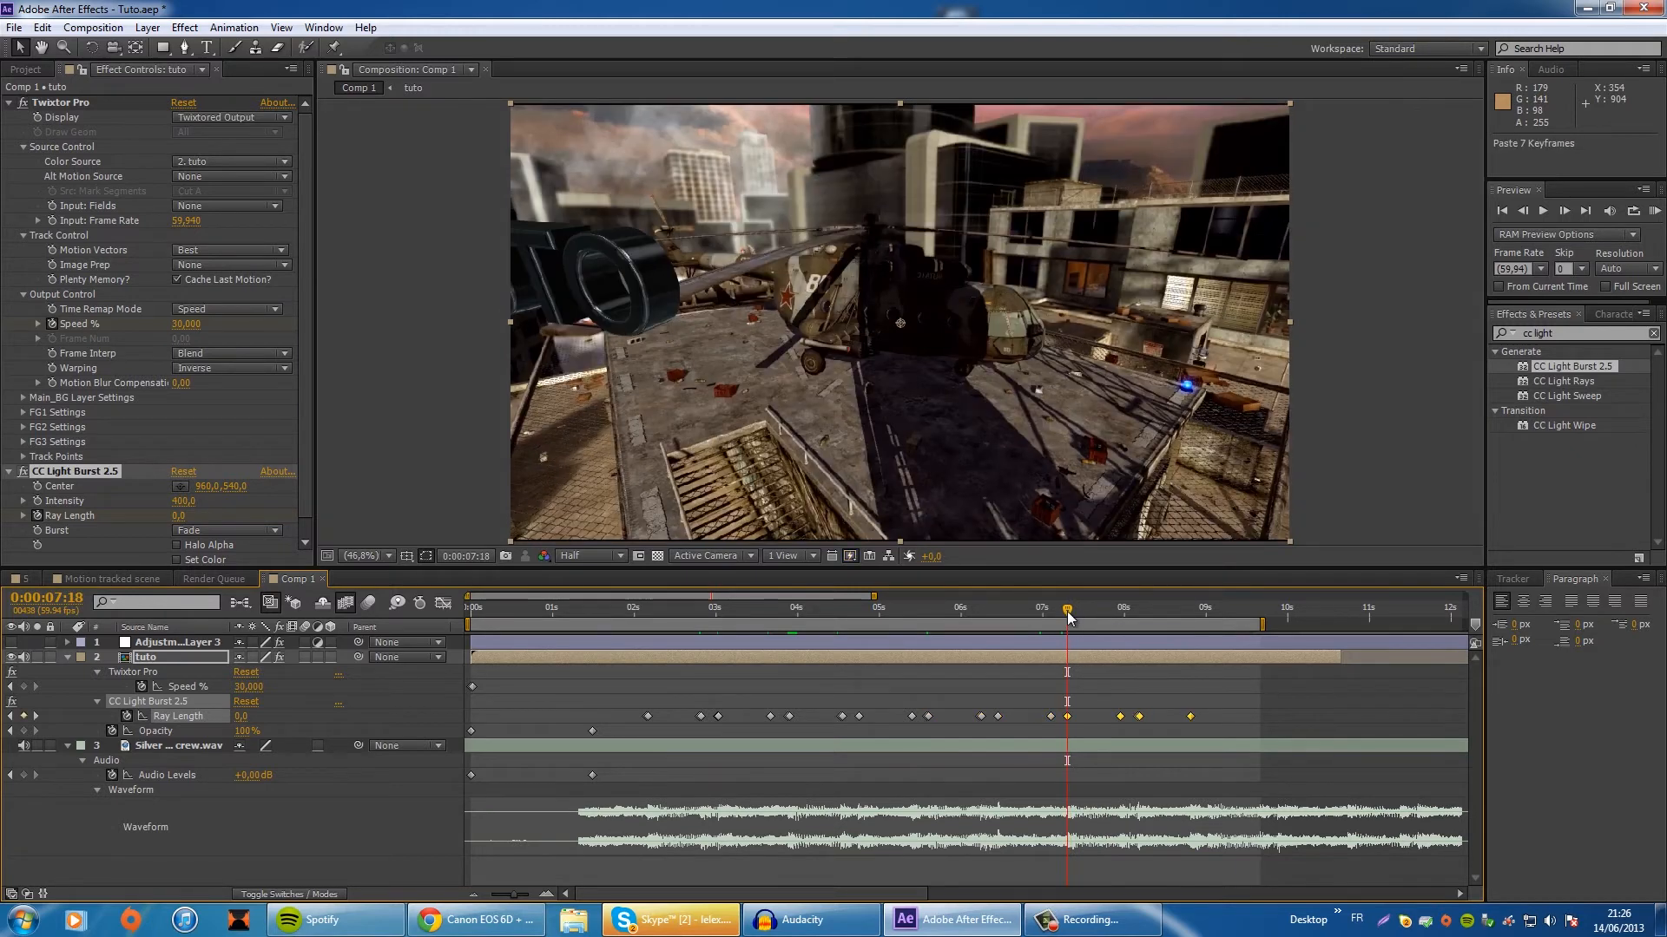
{"action": "key", "text": "KP_Decimal"}
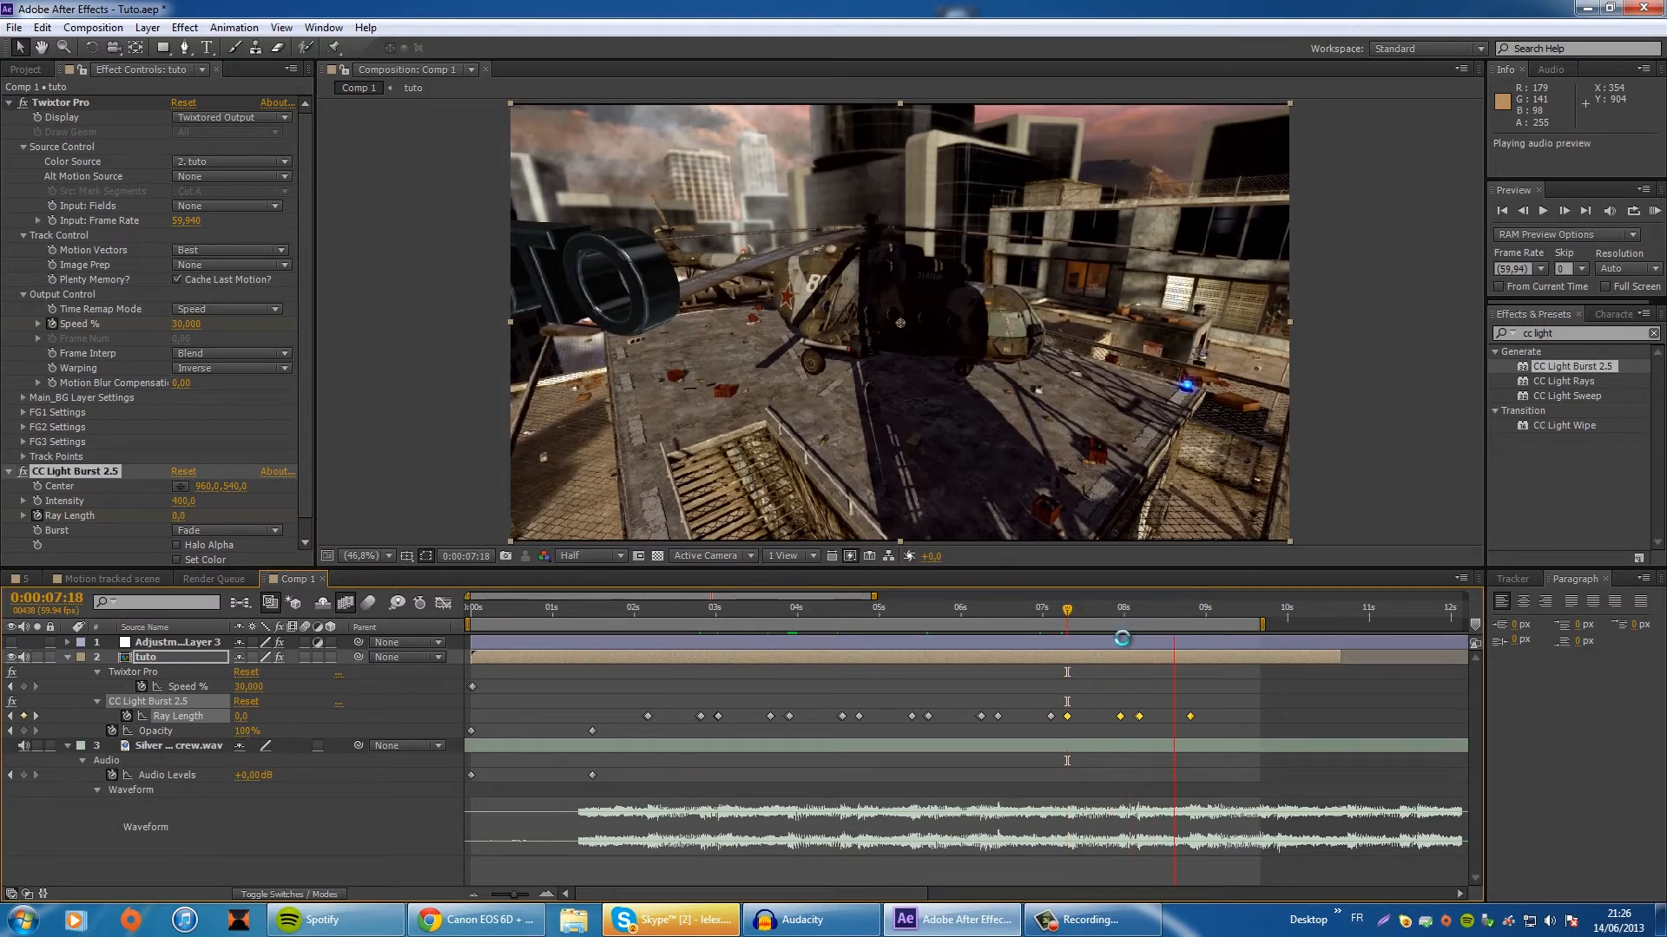
{"action": "key", "text": "KP_Decimal"}
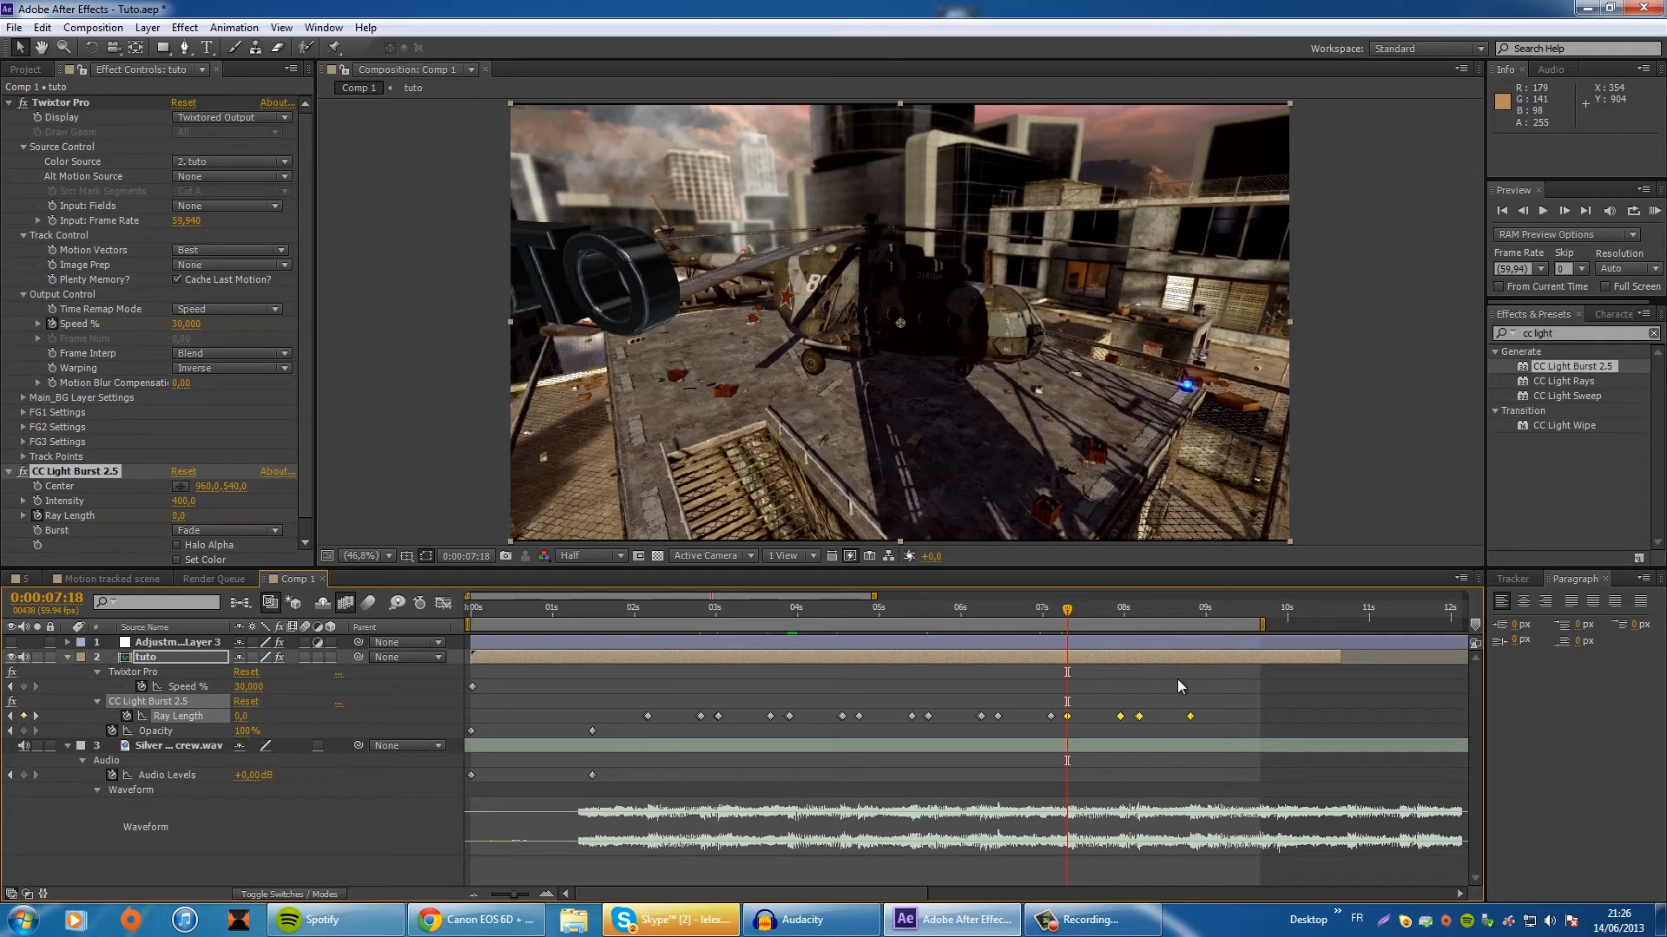
Step: At 0:00:08:01, add an Opacity keyframe on the tuto layer and an Audio Levels keyframe on the music layer
{"action": "left_click", "coordinate": [546, 894]}
{"action": "left_click_drag", "start_coordinate": [1178, 621], "coordinate": [758, 618]}
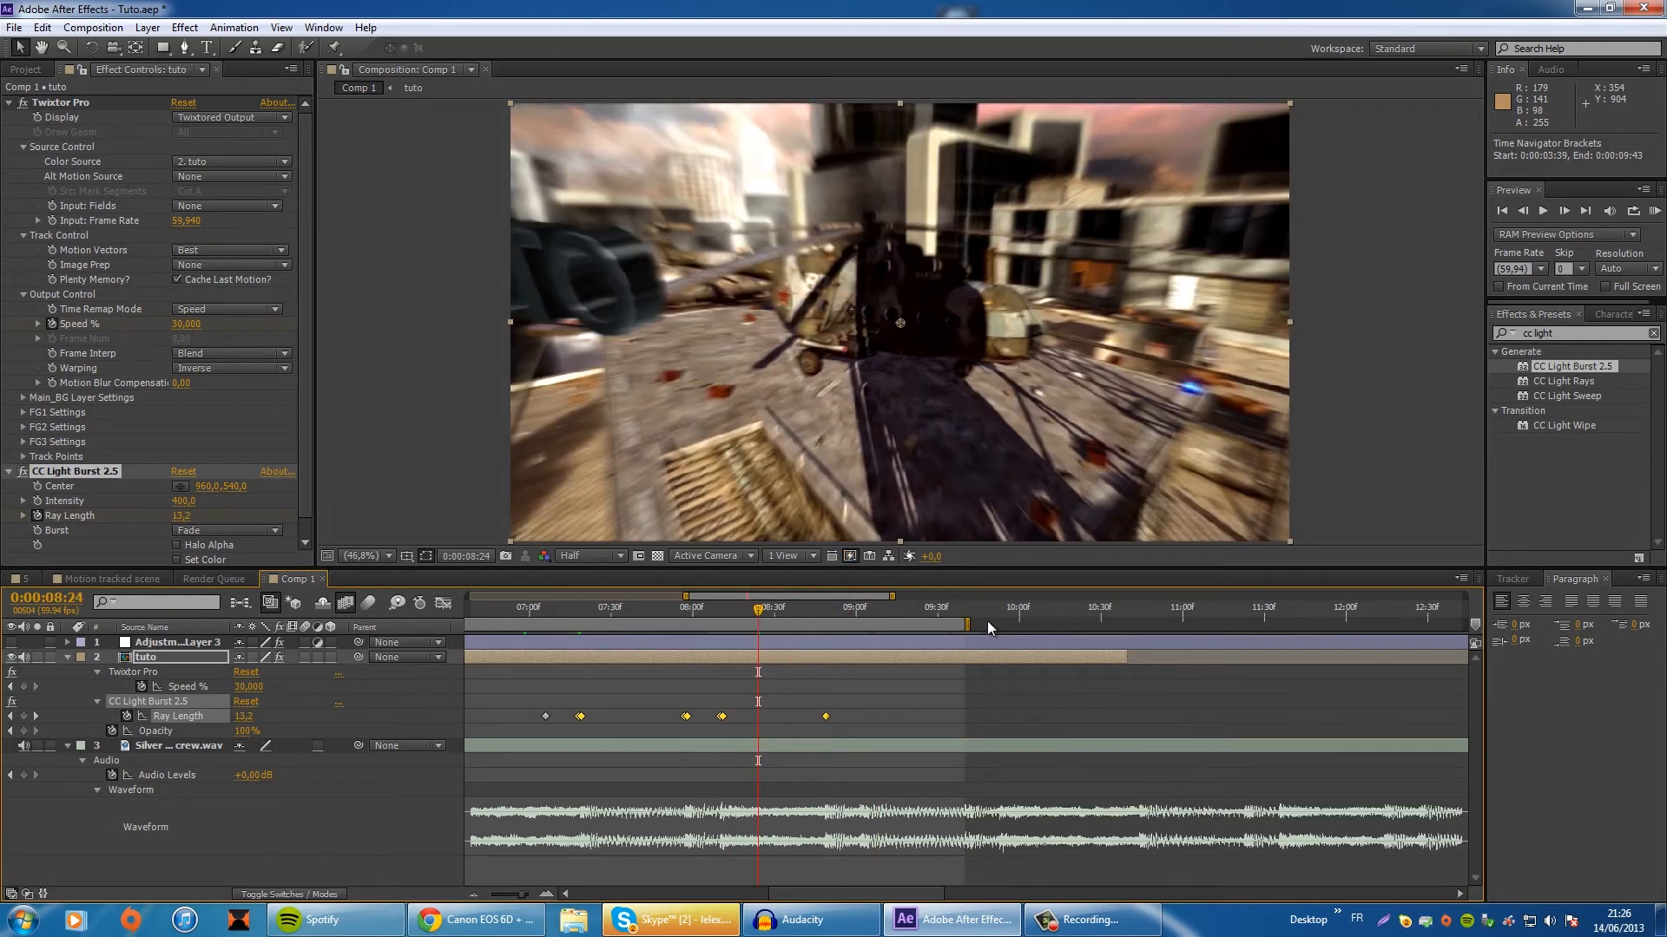
{"action": "left_click_drag", "start_coordinate": [766, 610], "coordinate": [705, 625]}
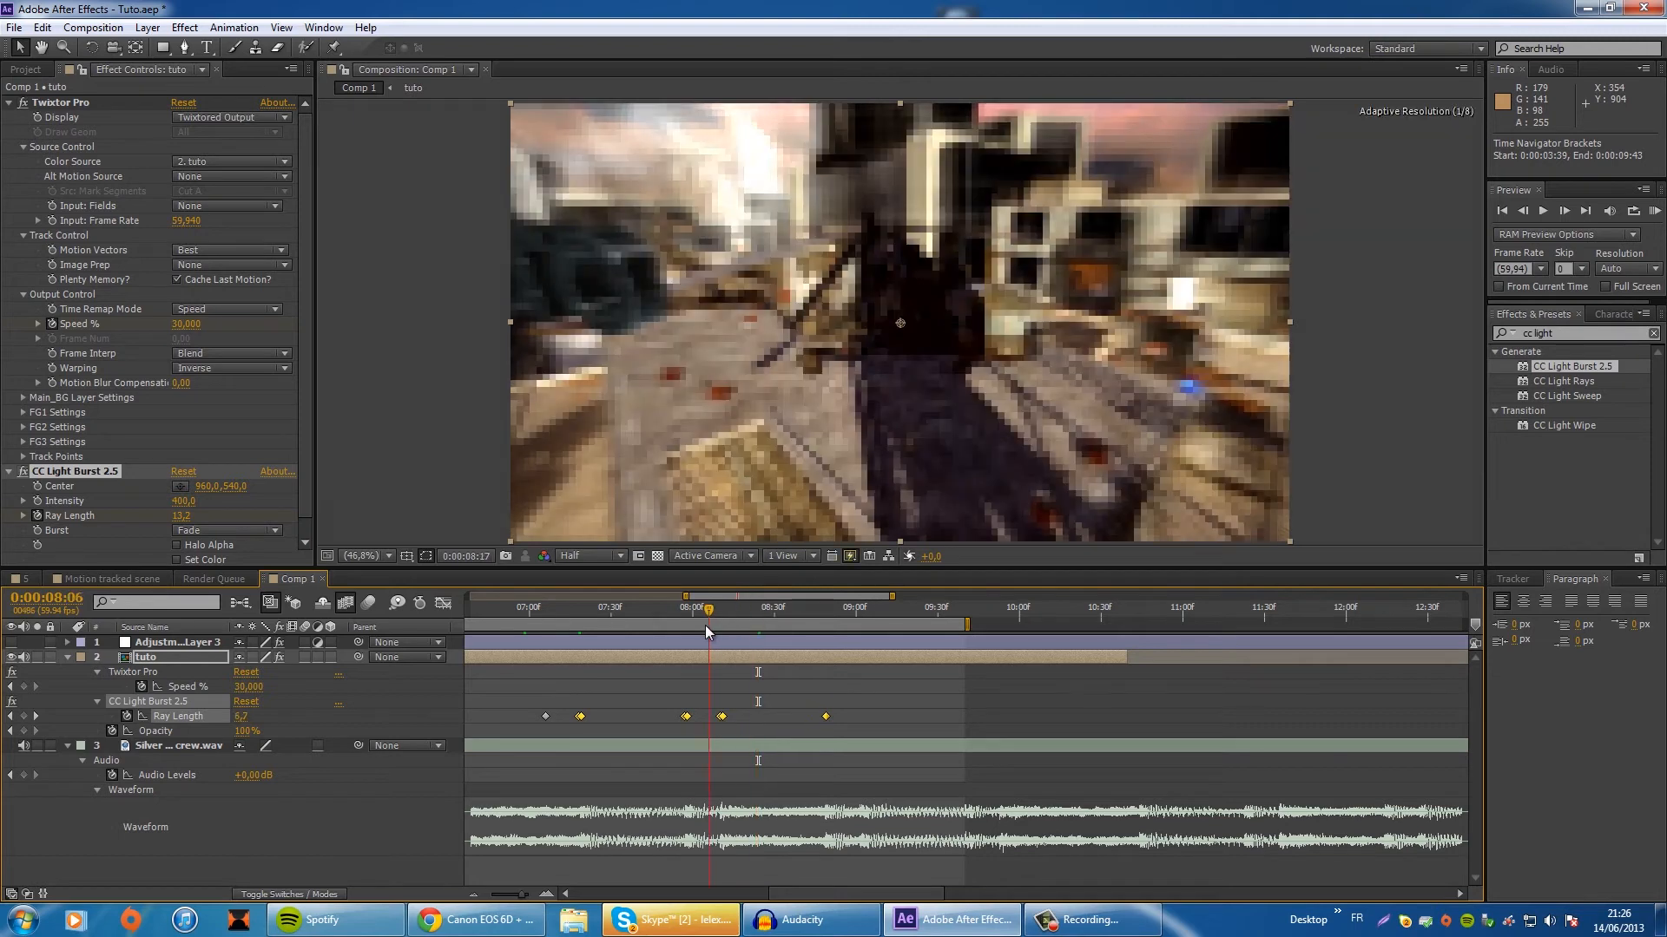
{"action": "left_click", "coordinate": [138, 854]}
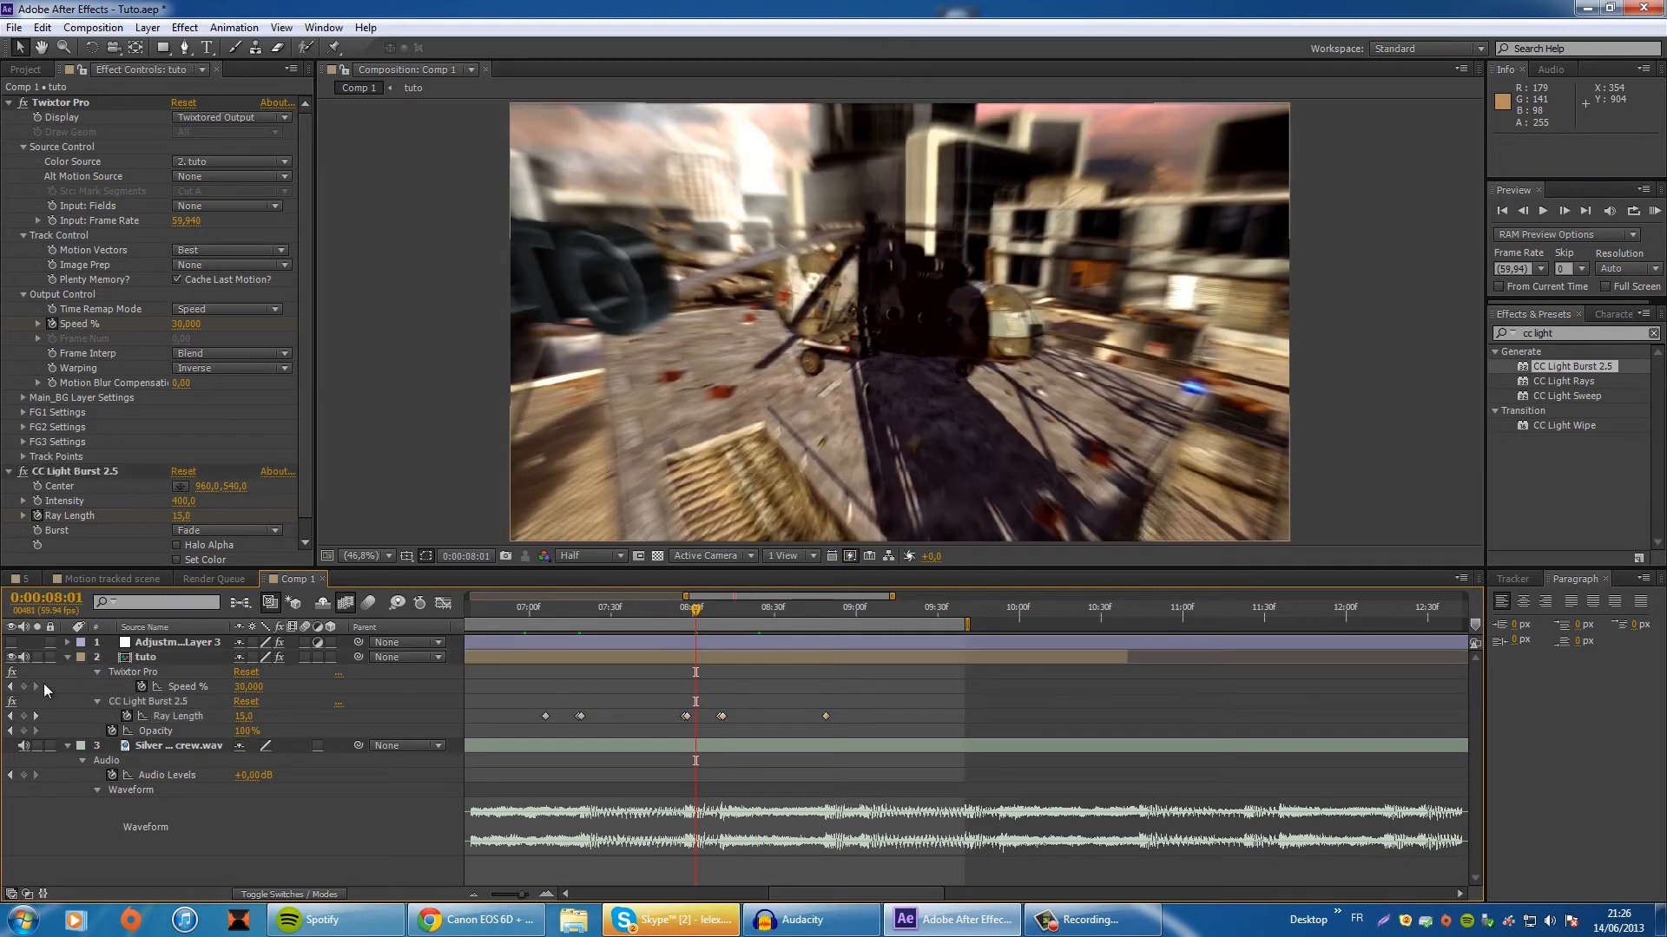
{"action": "left_click", "coordinate": [23, 731]}
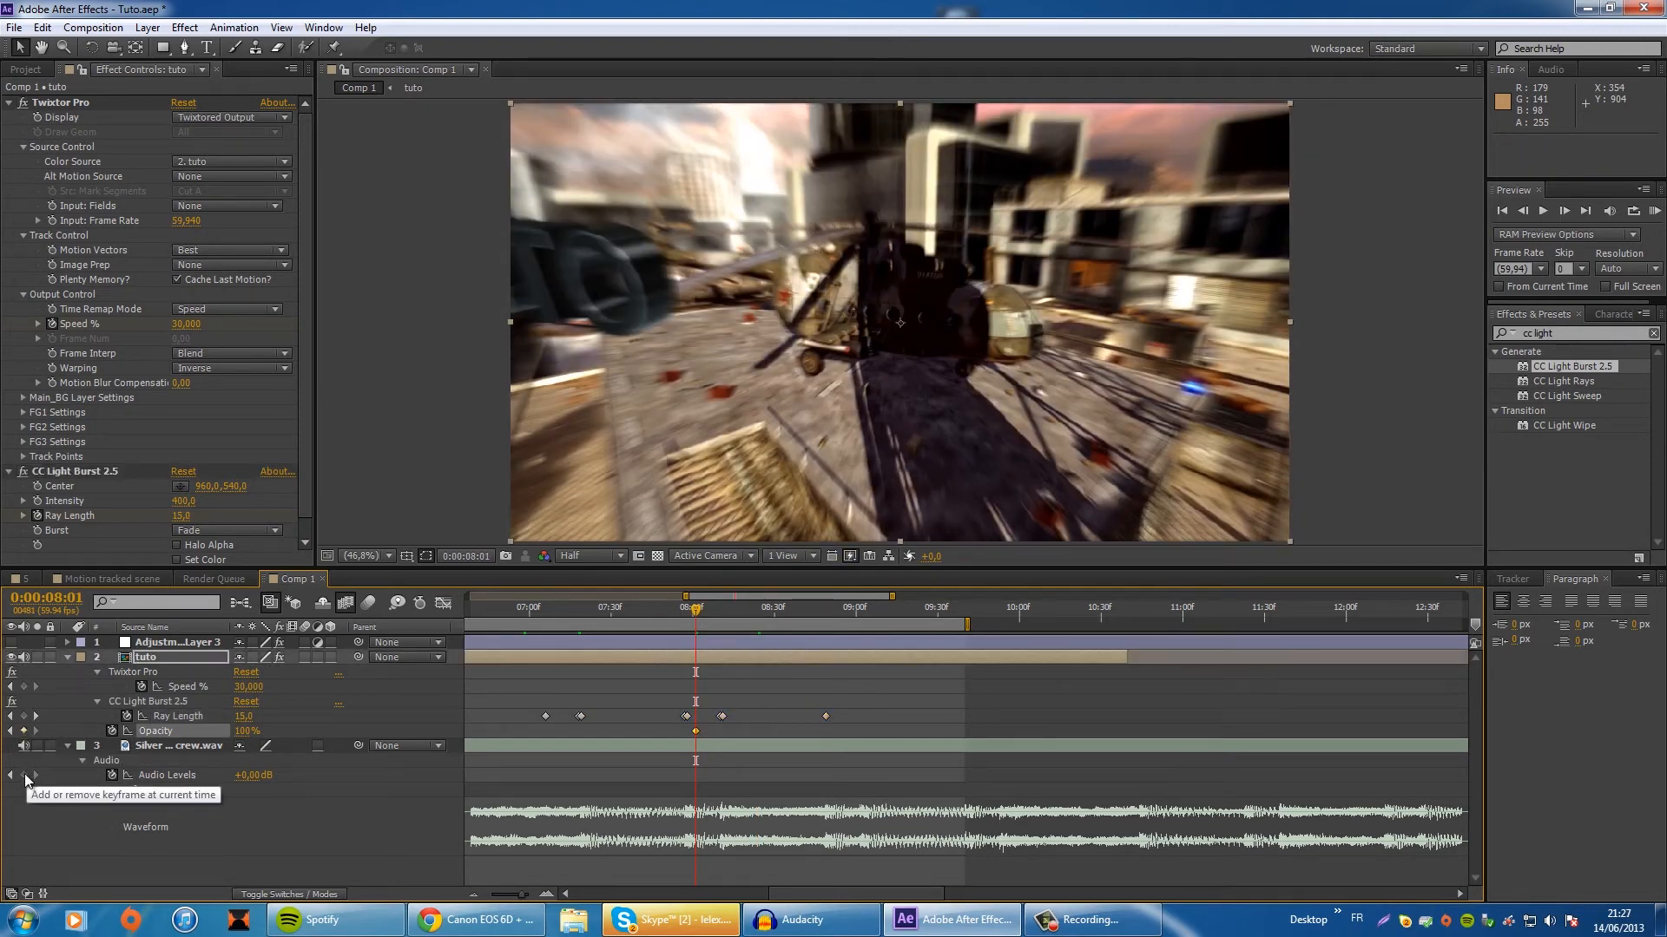
{"action": "left_click", "coordinate": [23, 775]}
Step: At 0:00:09:44, set the tuto layer's Opacity to 0% and the music's Audio Levels to -50 dB, and play the audio fade-out
{"action": "left_click_drag", "start_coordinate": [967, 611], "coordinate": [976, 611]}
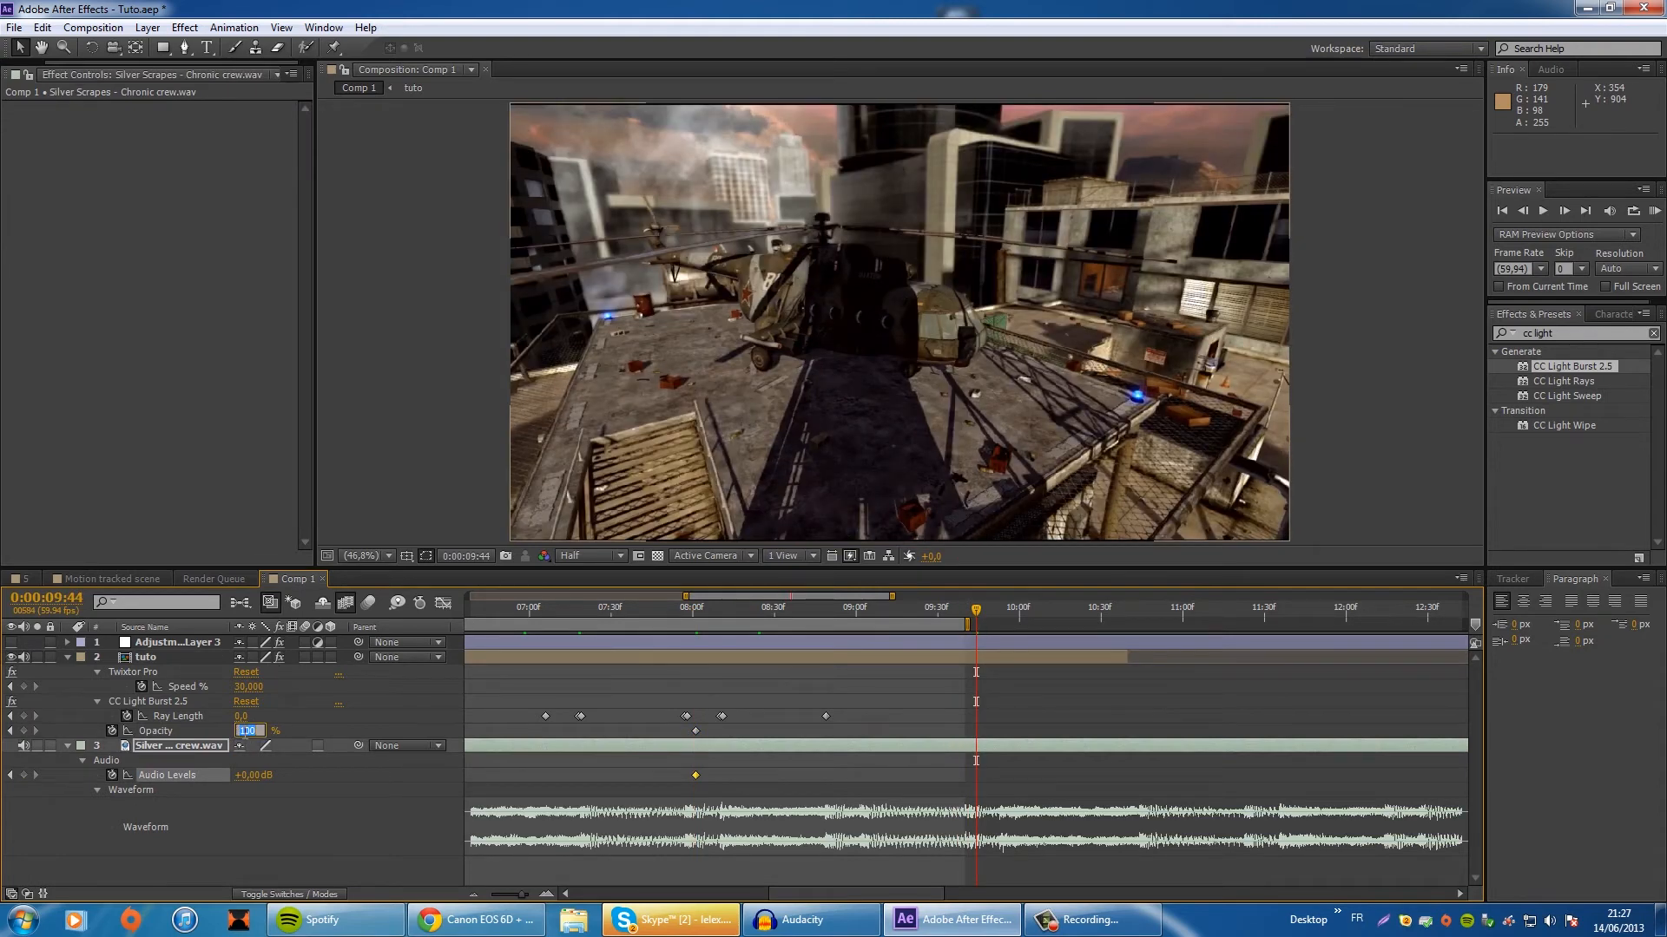
{"action": "type", "text": "0"}
{"action": "key", "text": "Return"}
{"action": "left_click", "coordinate": [241, 775]}
{"action": "type", "text": "-"}
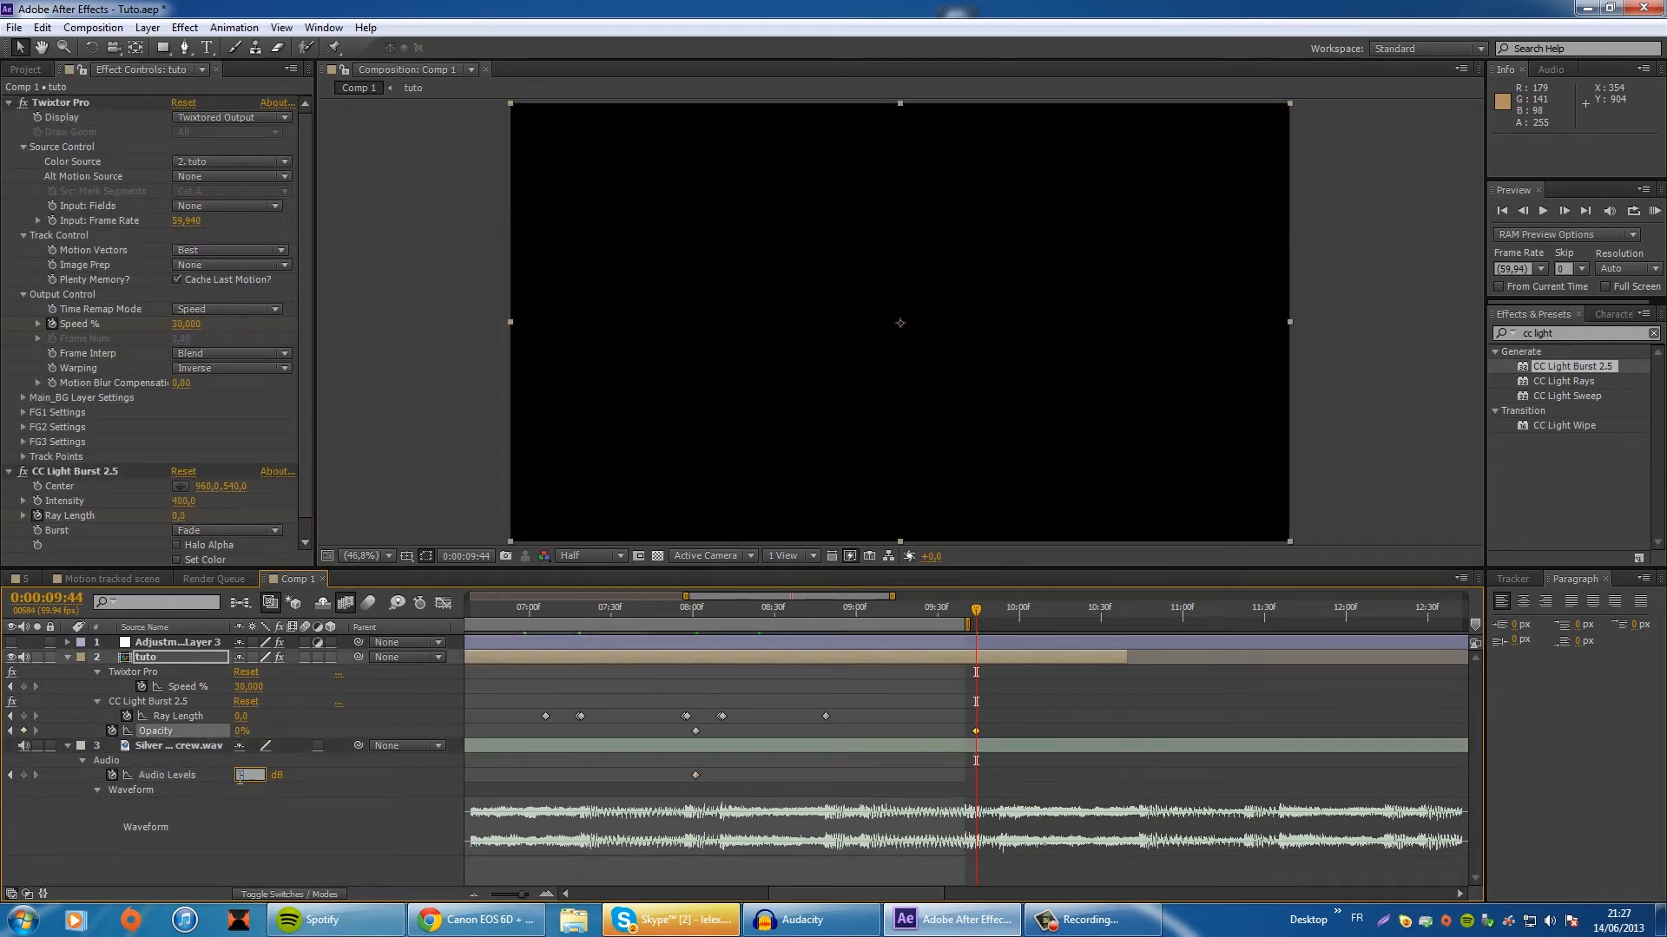
{"action": "type", "text": "50"}
{"action": "key", "text": "Return"}
{"action": "left_click", "coordinate": [668, 613]}
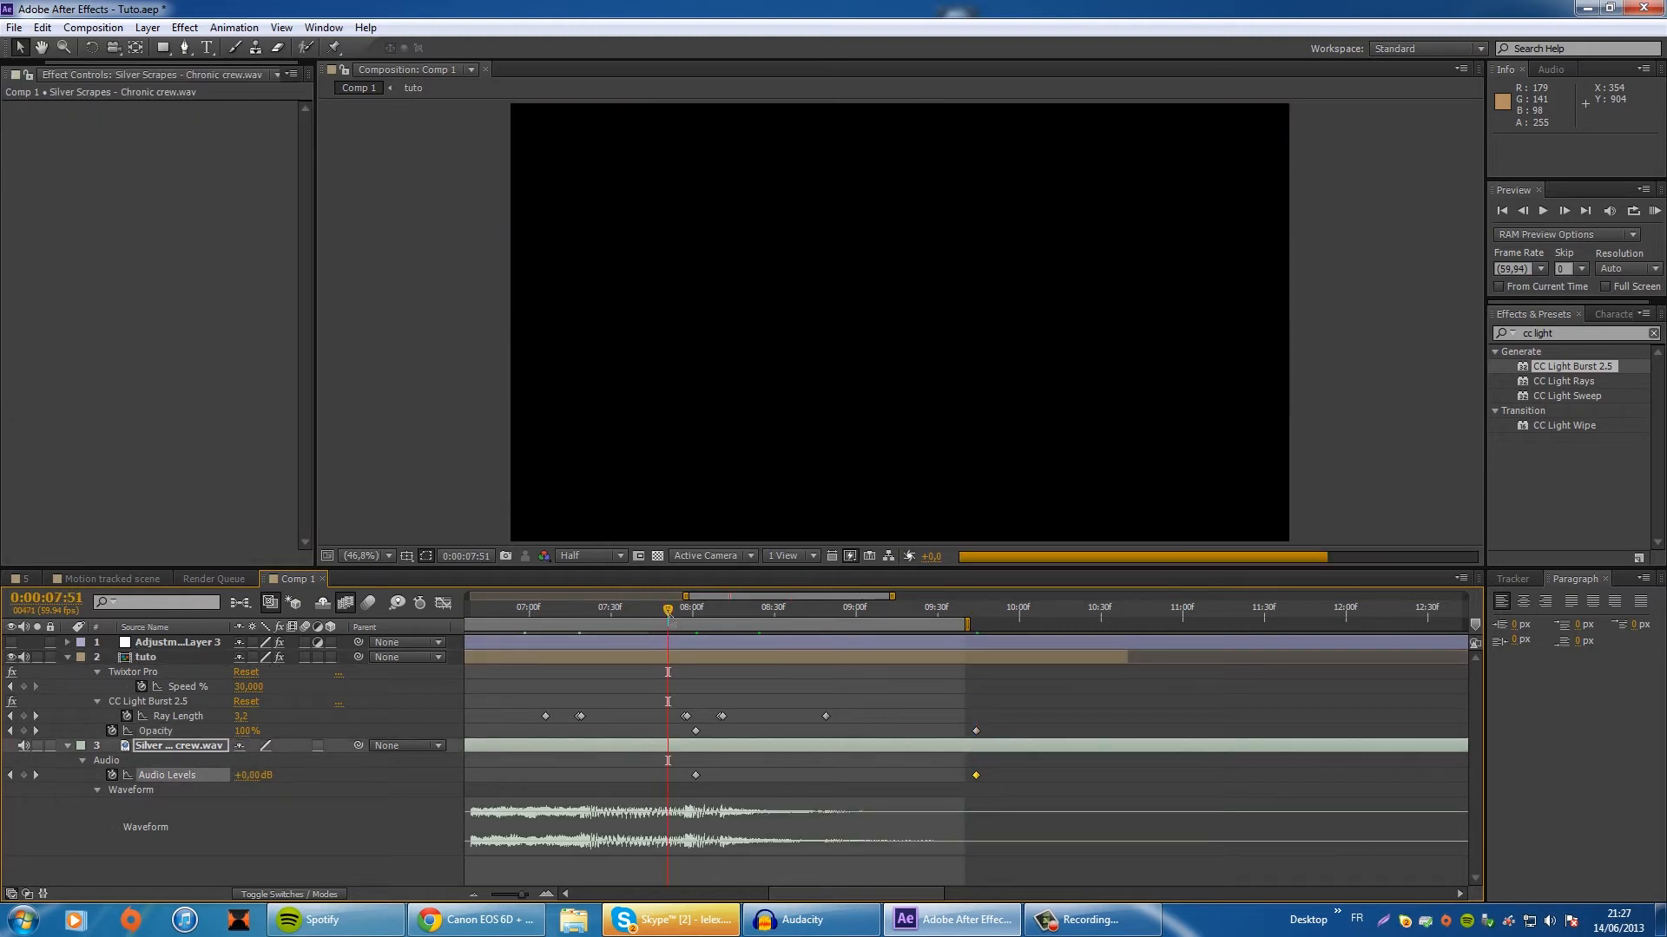
{"action": "key", "text": "KP_Decimal"}
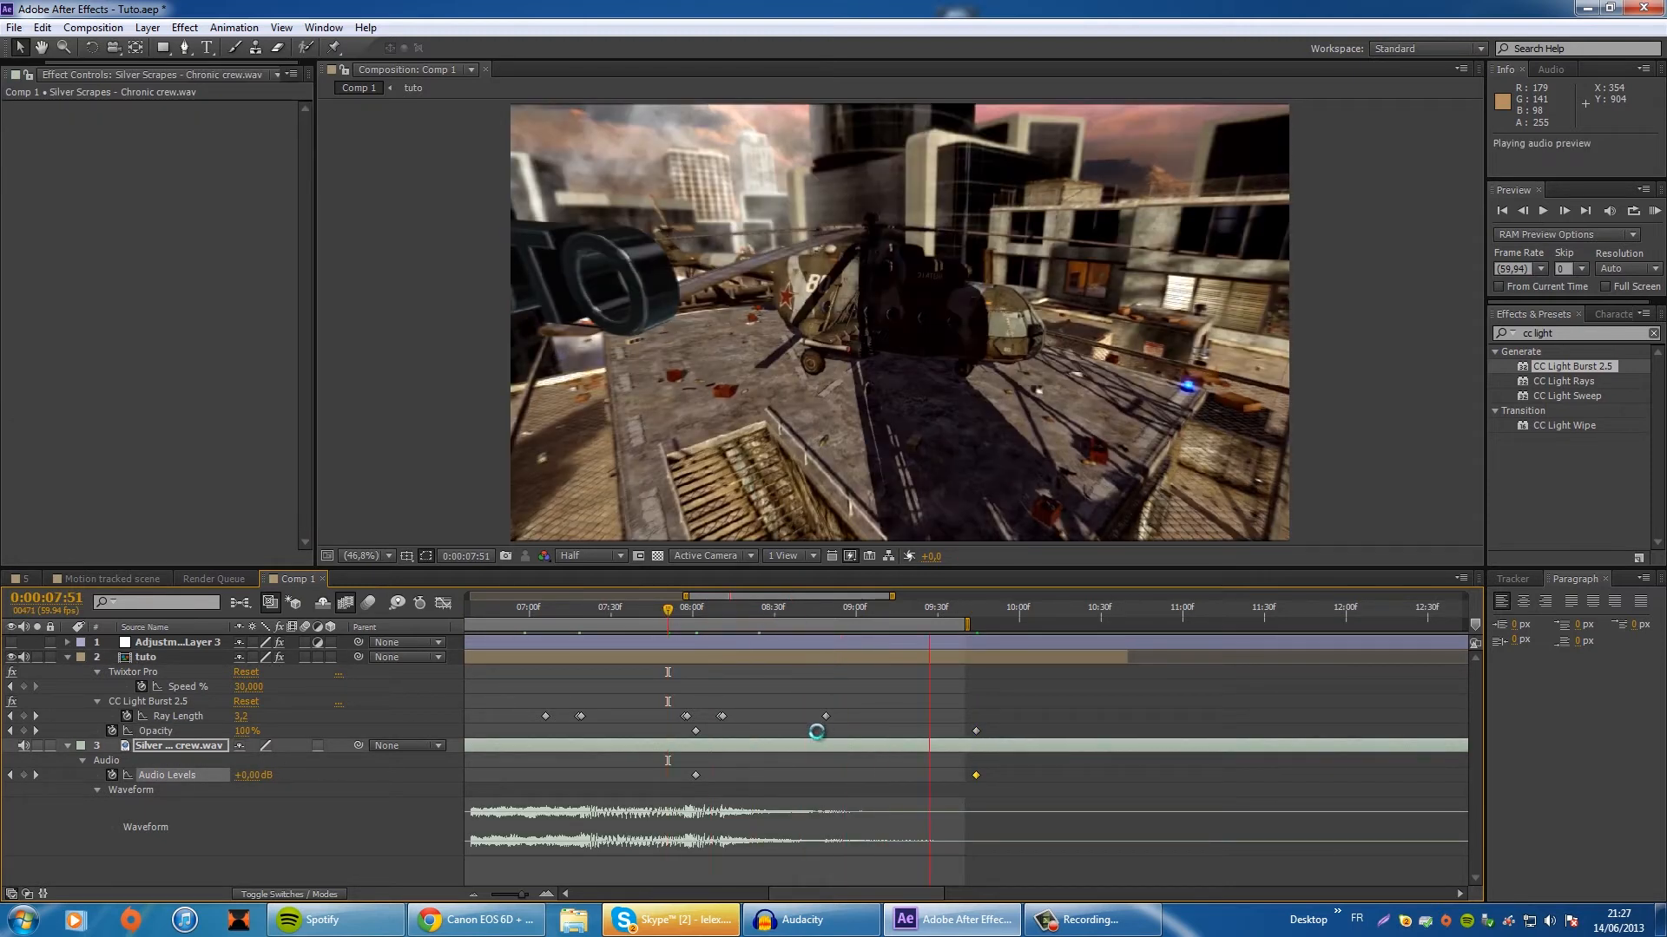
{"action": "key", "text": "KP_Decimal"}
Step: Add a Twixtor Pro Speed % keyframe on the tuto layer at 0:00:02:09, one frame before the first burst's peak
{"action": "left_click", "coordinate": [473, 895]}
{"action": "left_click", "coordinate": [473, 895]}
{"action": "left_click", "coordinate": [473, 895]}
{"action": "left_click_drag", "start_coordinate": [529, 609], "coordinate": [465, 612]}
{"action": "left_click", "coordinate": [549, 895]}
{"action": "left_click", "coordinate": [549, 894]}
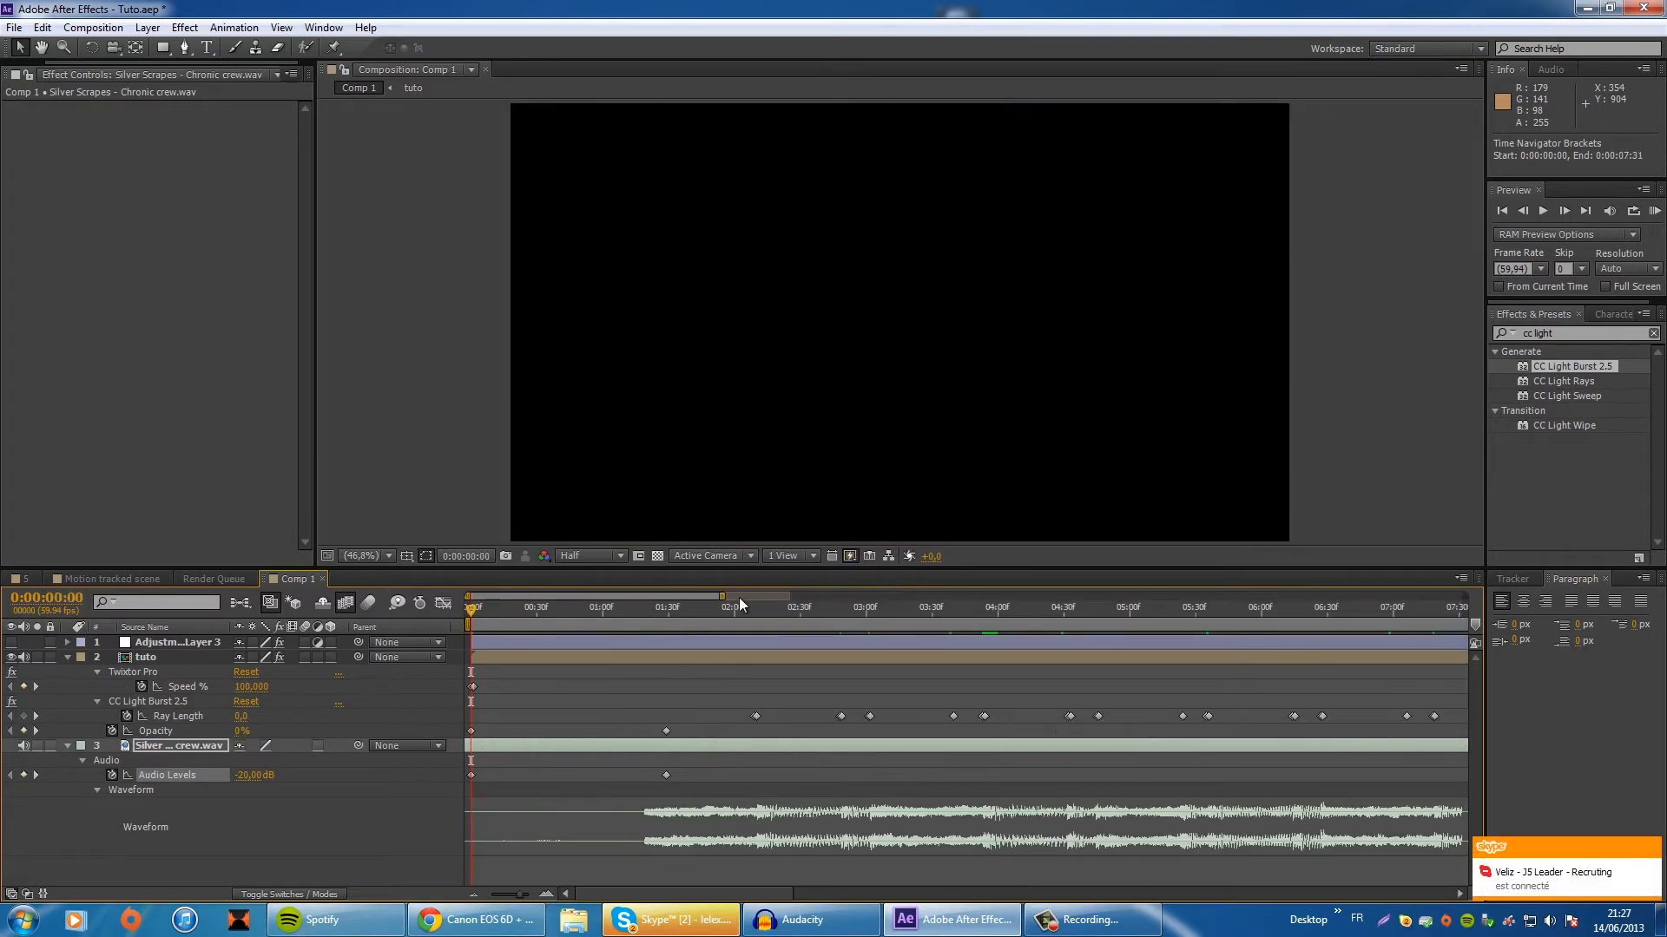
{"action": "left_click", "coordinate": [755, 605]}
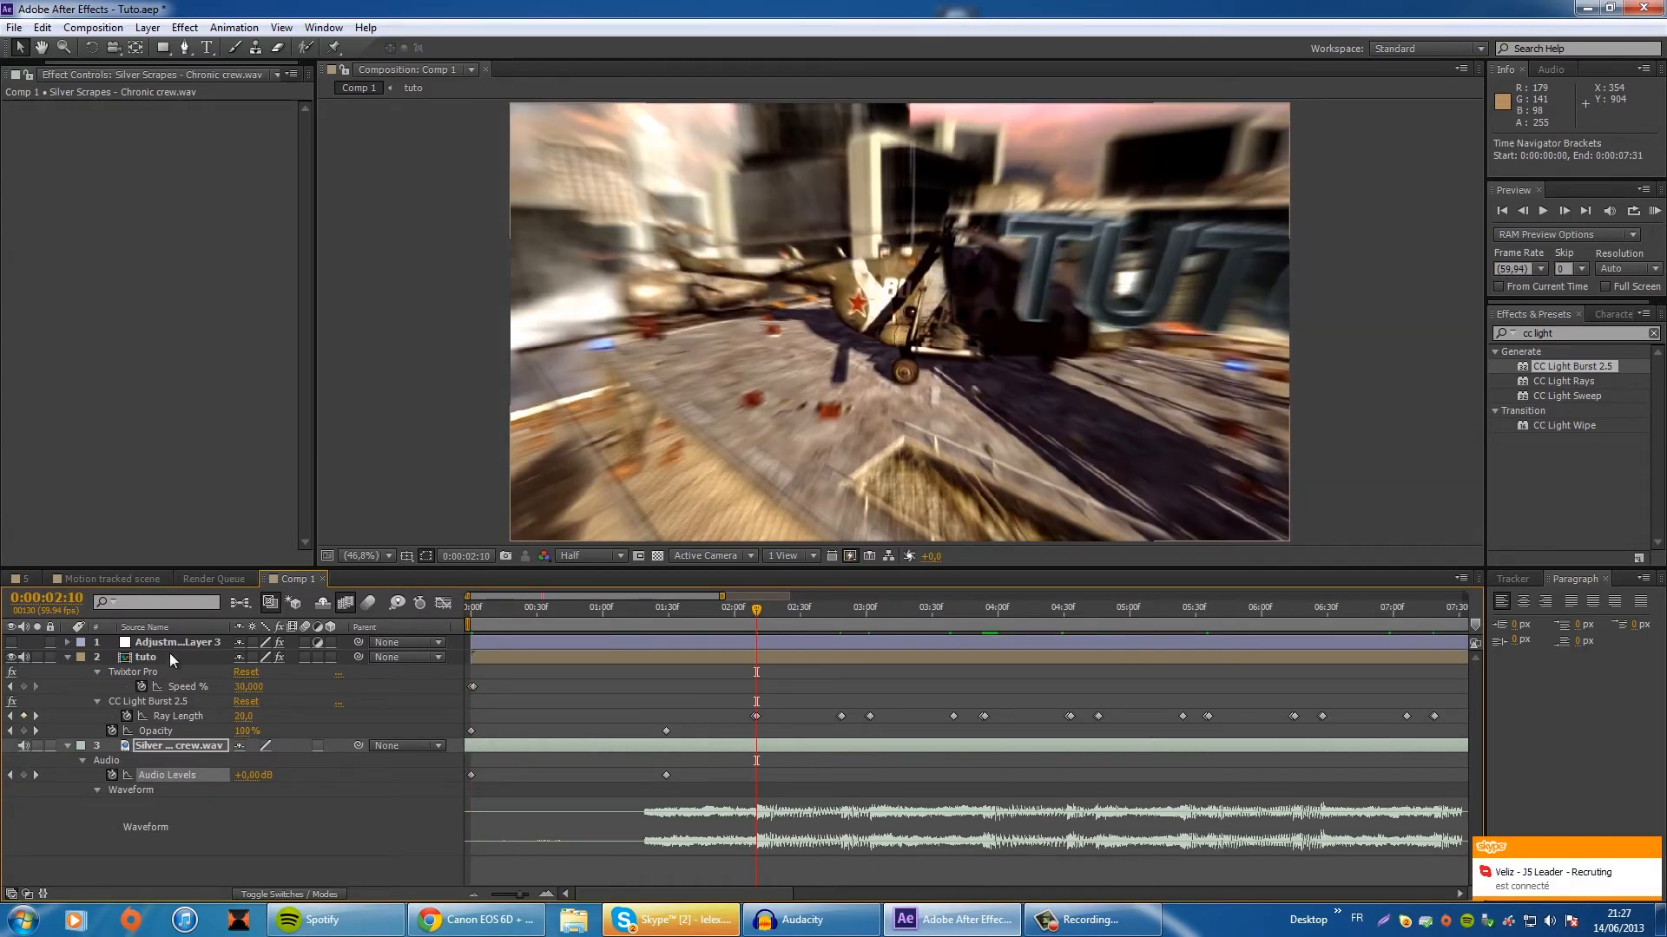
{"action": "left_click", "coordinate": [170, 657]}
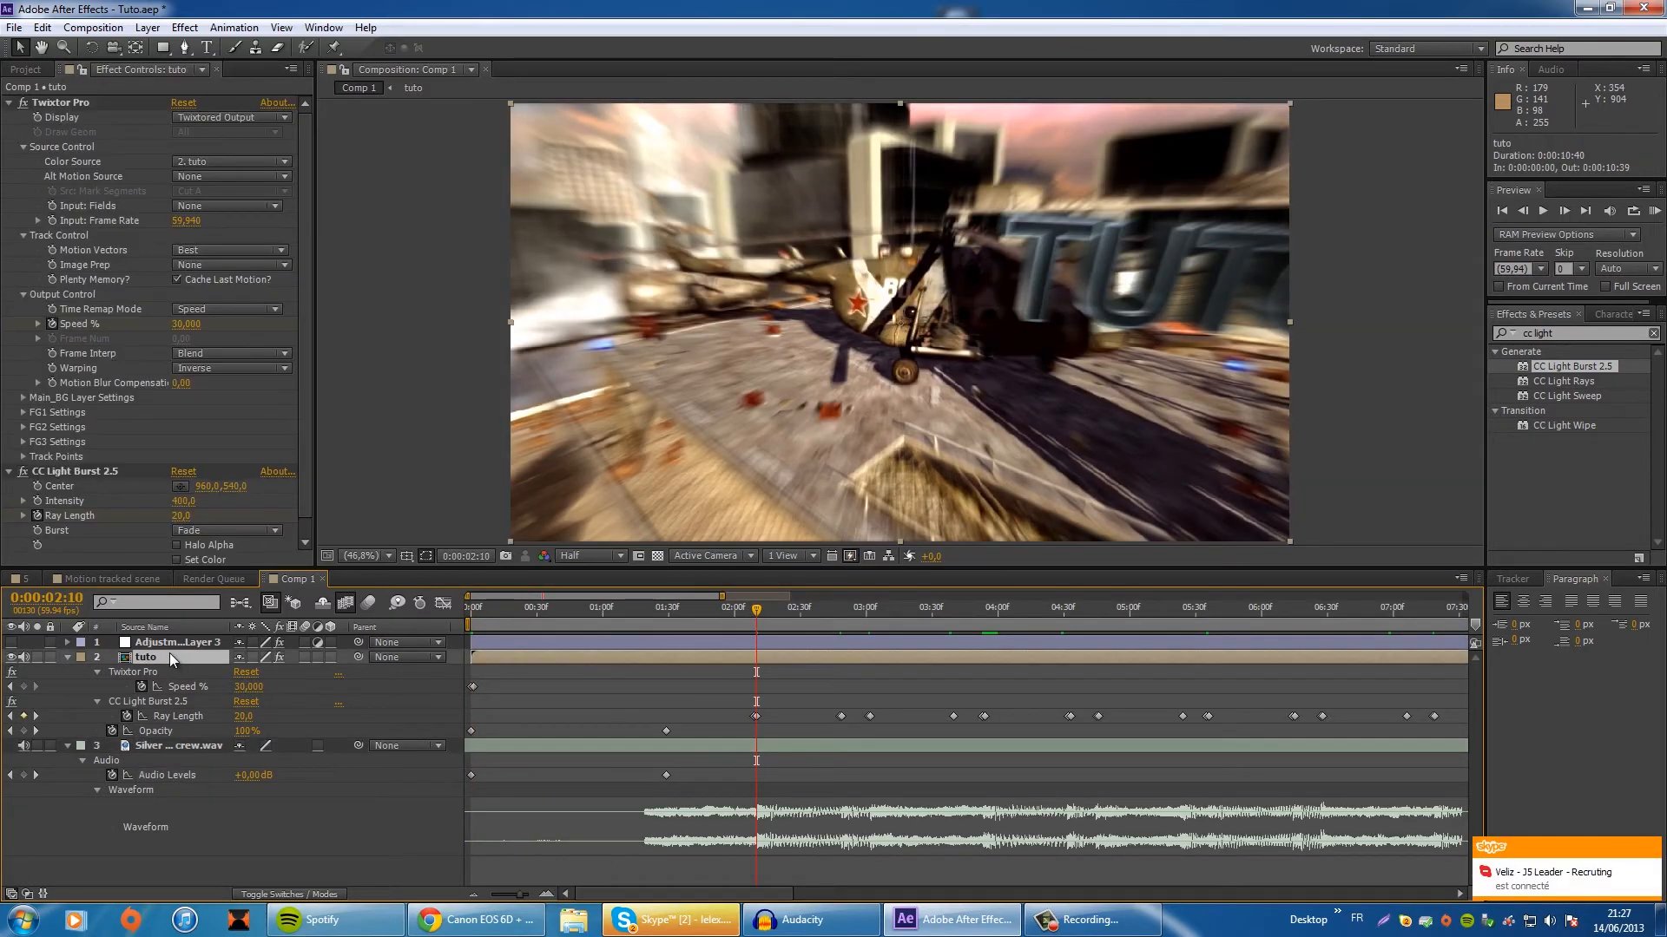
{"action": "left_click", "coordinate": [1524, 211]}
{"action": "left_click", "coordinate": [544, 895]}
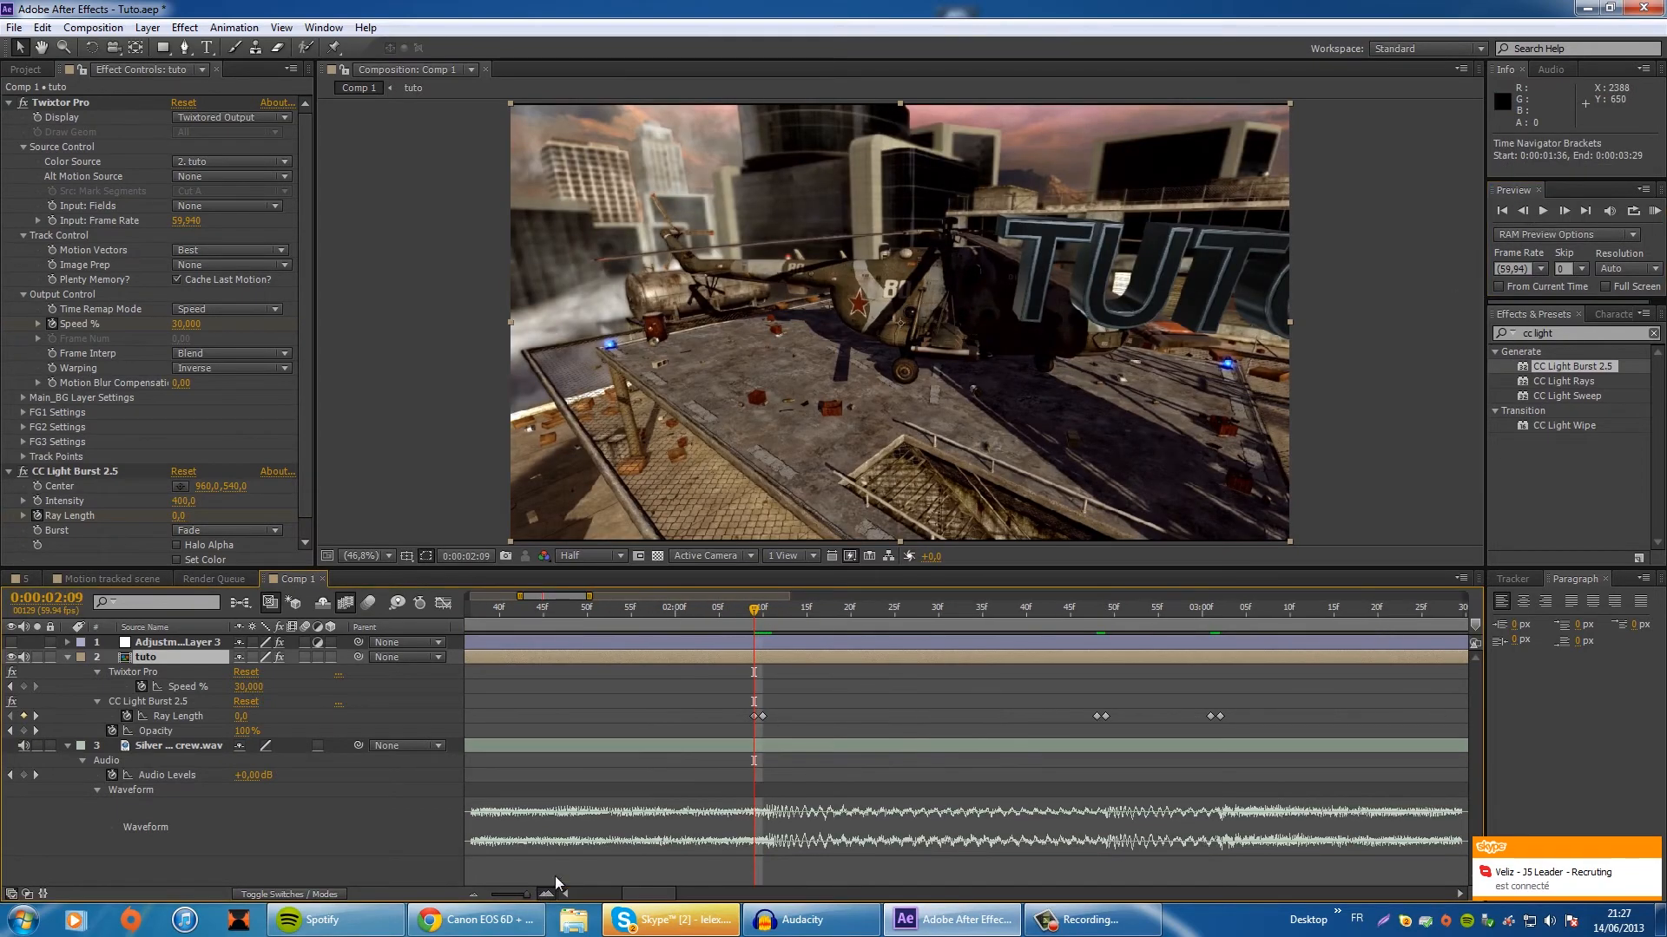
{"action": "left_click_drag", "start_coordinate": [761, 622], "coordinate": [755, 705]}
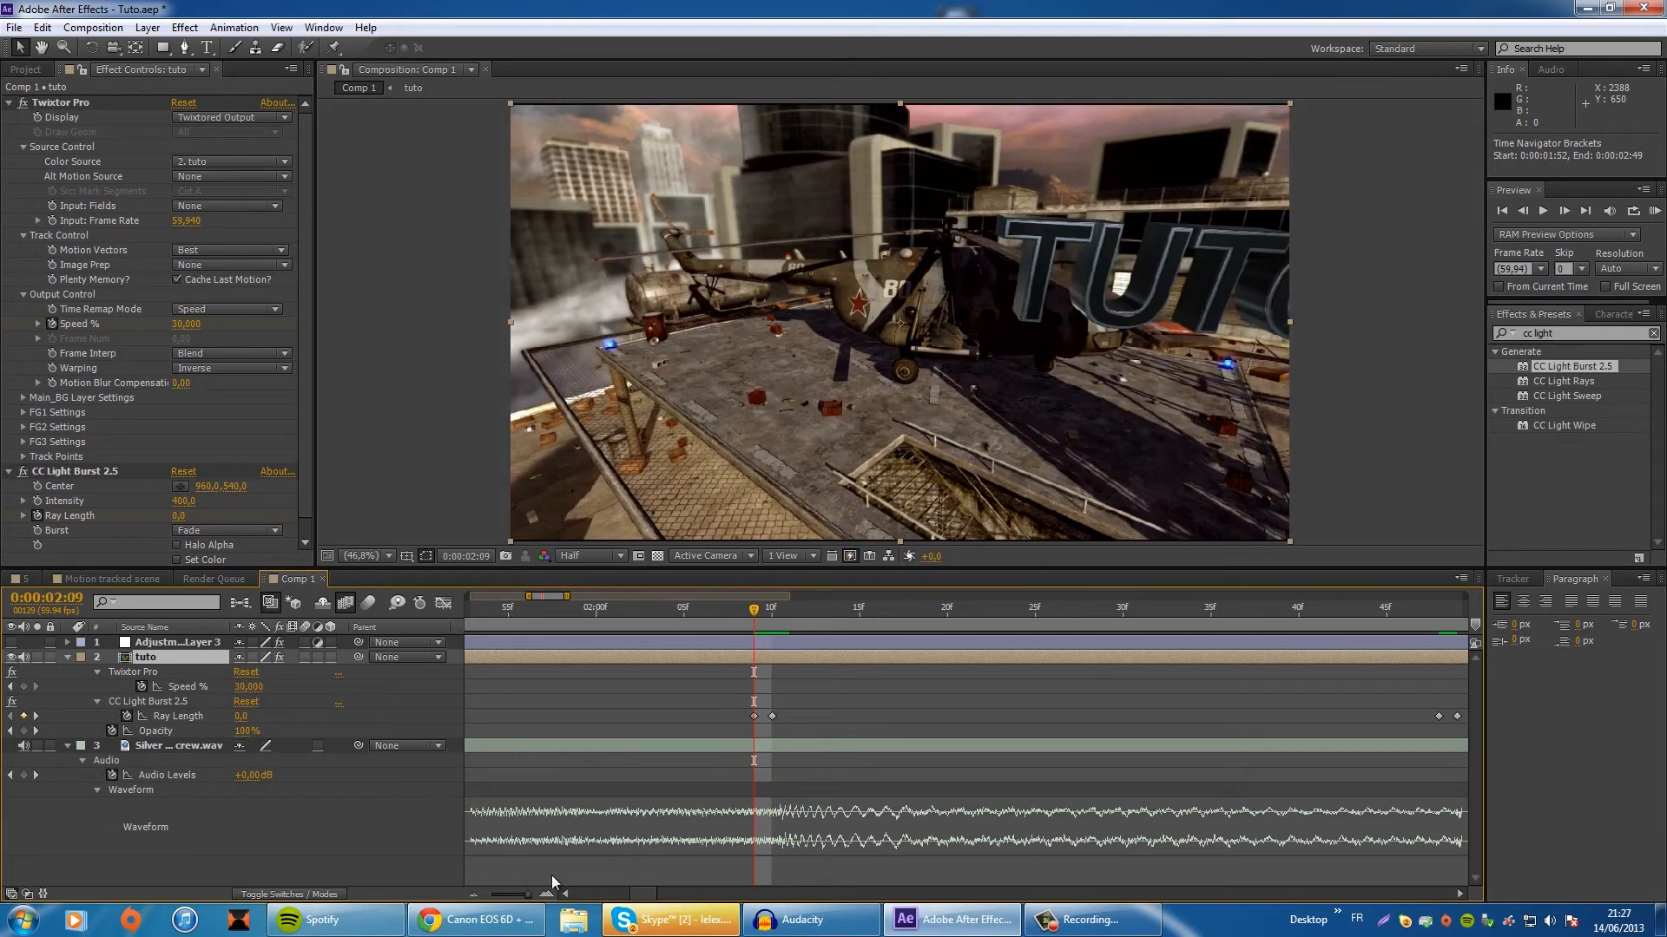
{"action": "left_click", "coordinate": [474, 894]}
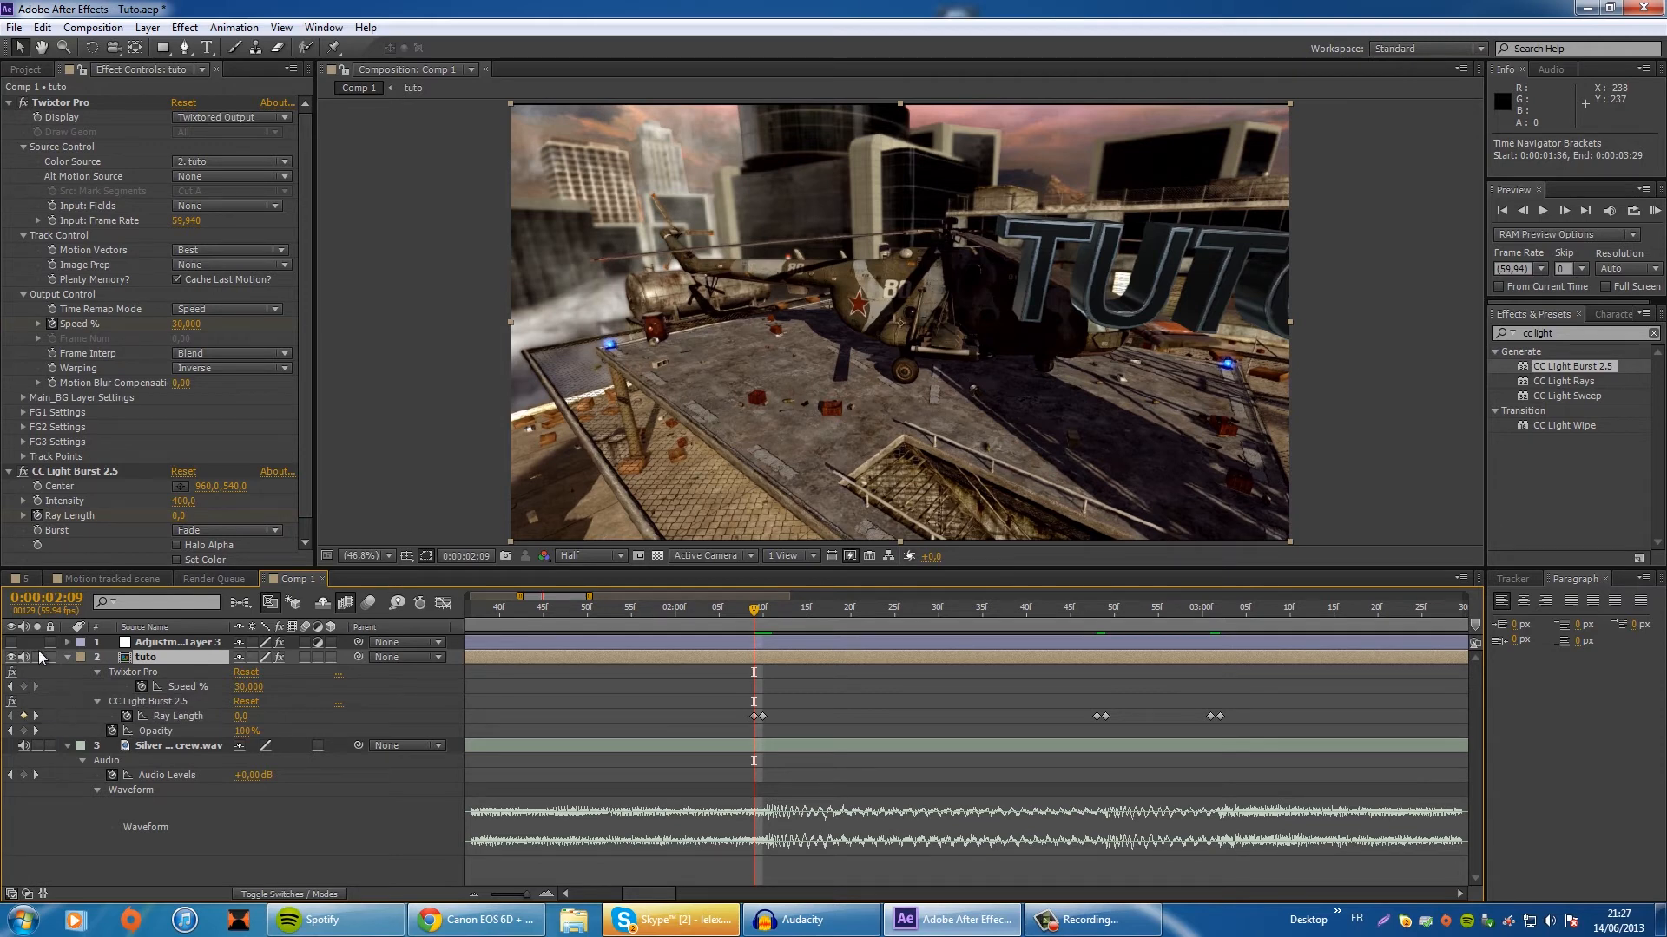
{"action": "left_click", "coordinate": [24, 686]}
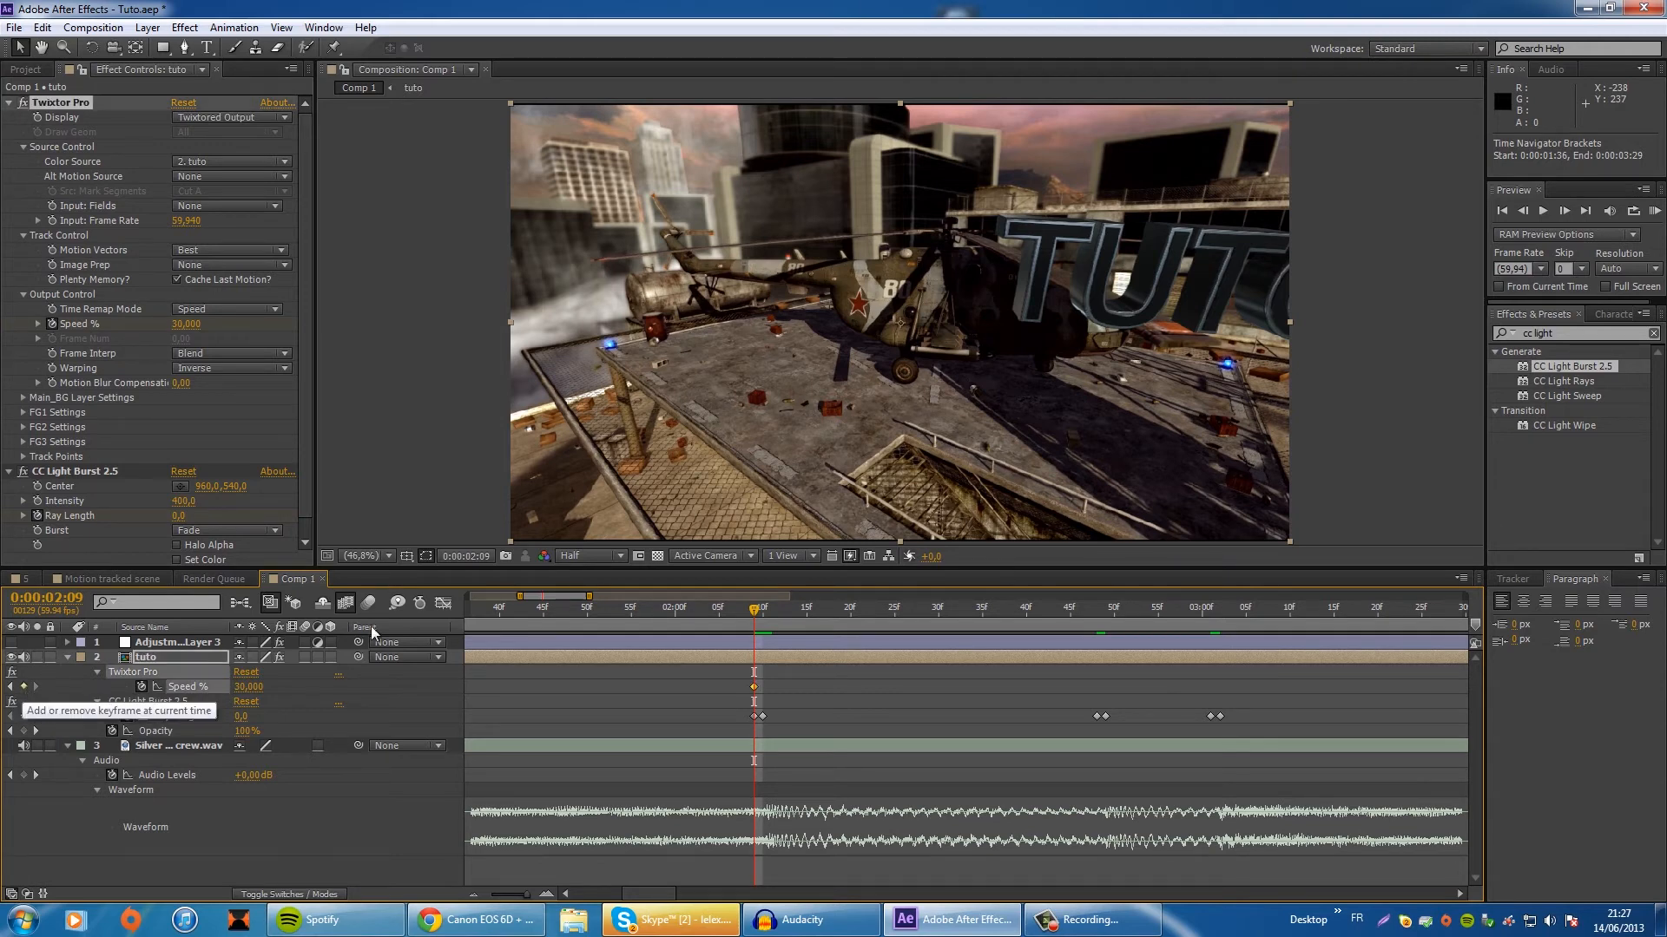
Step: Keyframe the Twixtor Speed % at 110 on 0:00:02:10 and at 20 on 0:00:02:48
{"action": "left_click", "coordinate": [1565, 212]}
{"action": "left_click", "coordinate": [255, 686]}
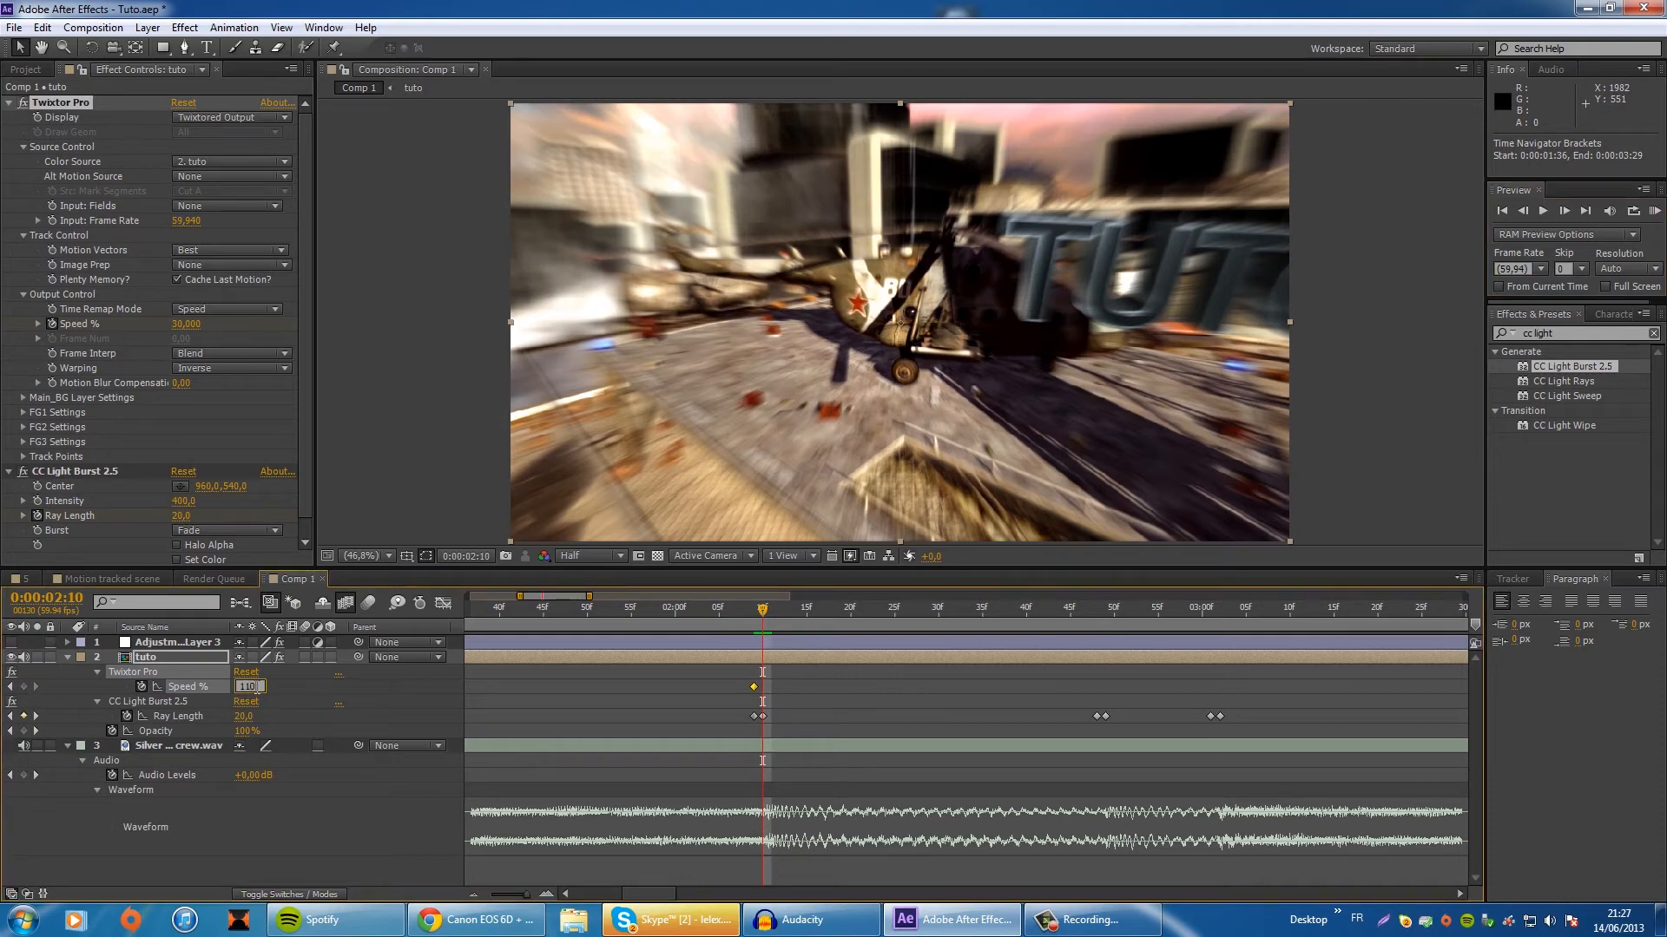
{"action": "key", "text": "Return"}
{"action": "left_click", "coordinate": [1096, 612]}
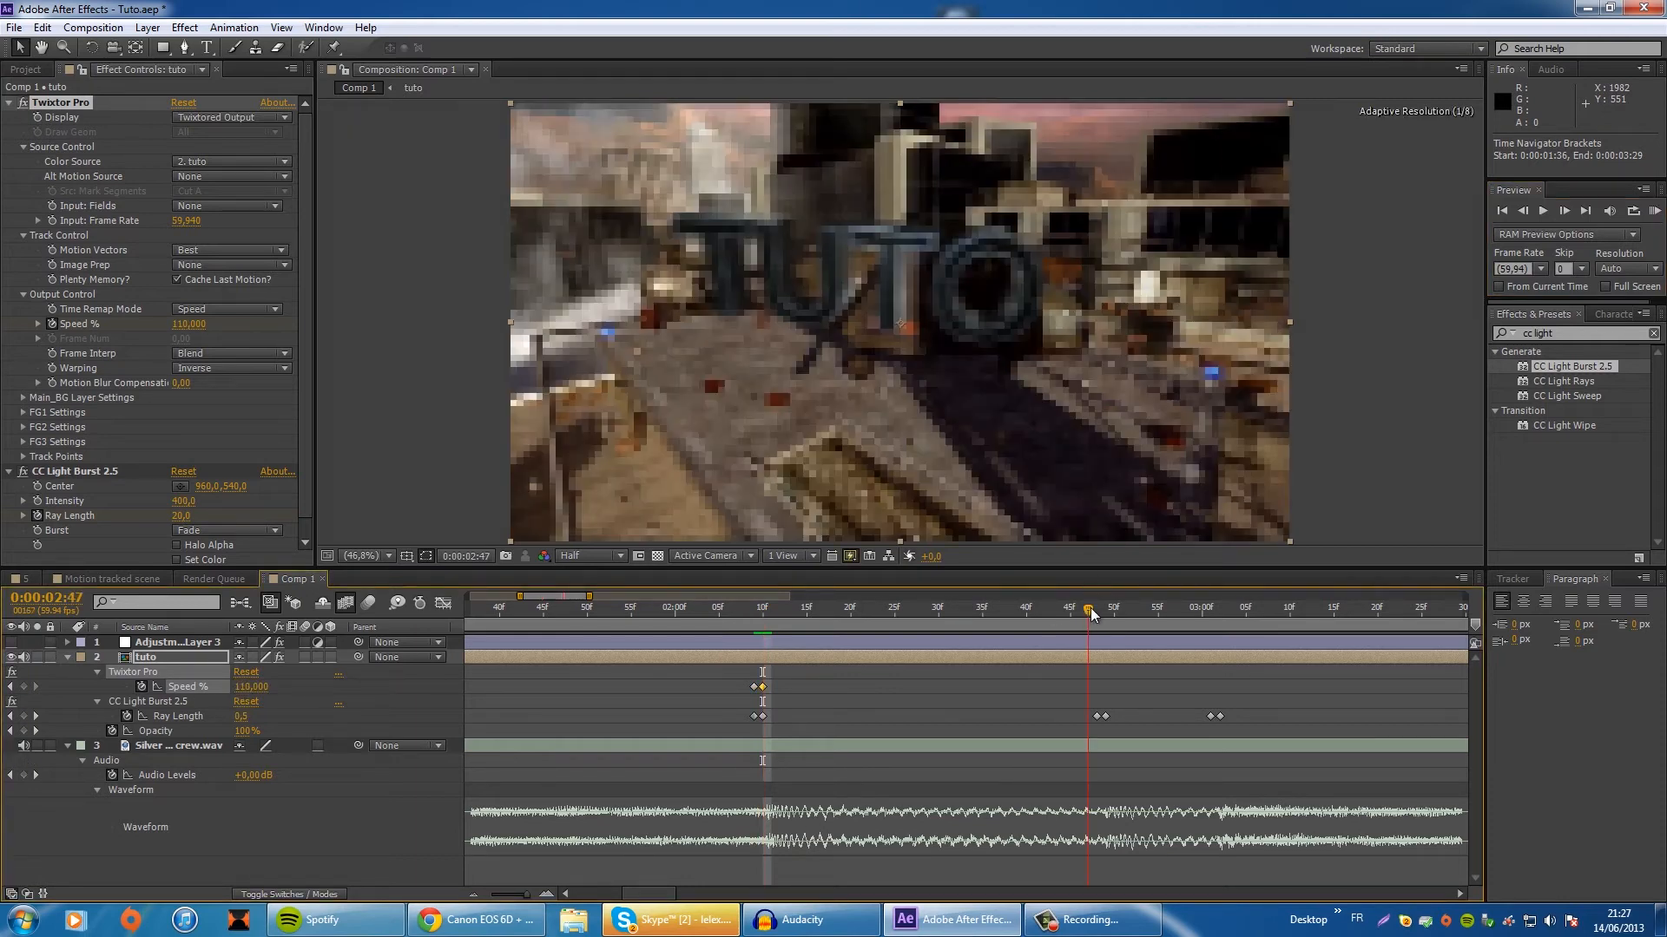
{"action": "left_click", "coordinate": [247, 687]}
{"action": "type", "text": "2"}
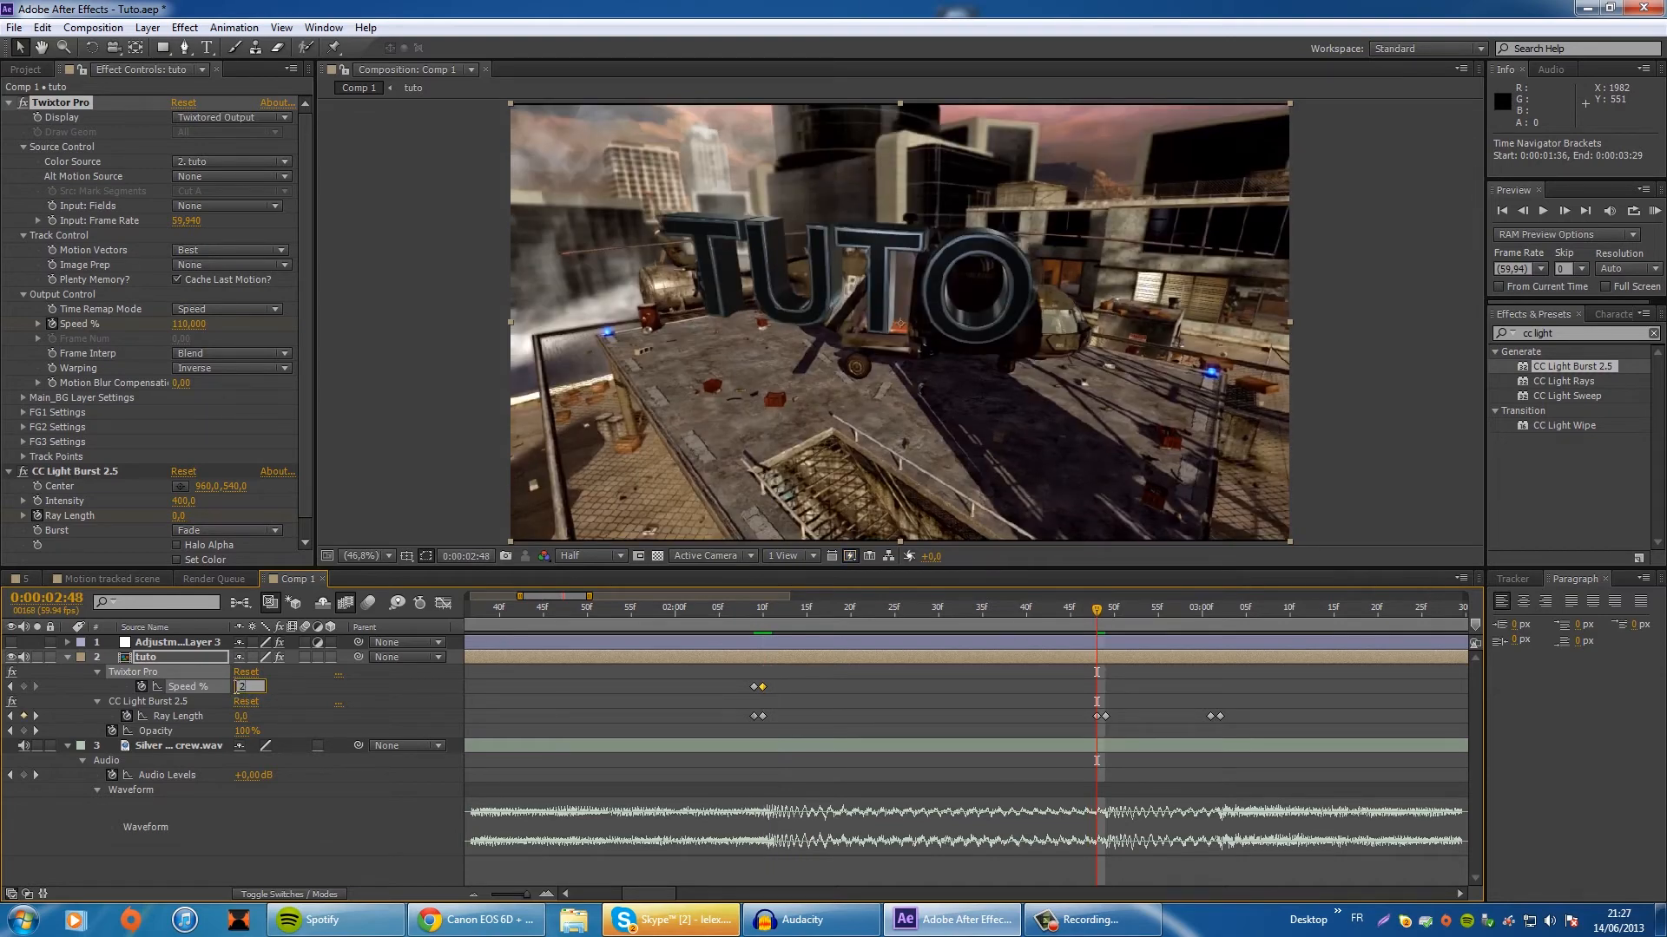
{"action": "type", "text": "0"}
{"action": "key", "text": "Return"}
Step: Set the Twixtor Speed % to 8 at 0:00:02:48 and to 80 at 0:00:02:10
{"action": "left_click", "coordinate": [758, 612]}
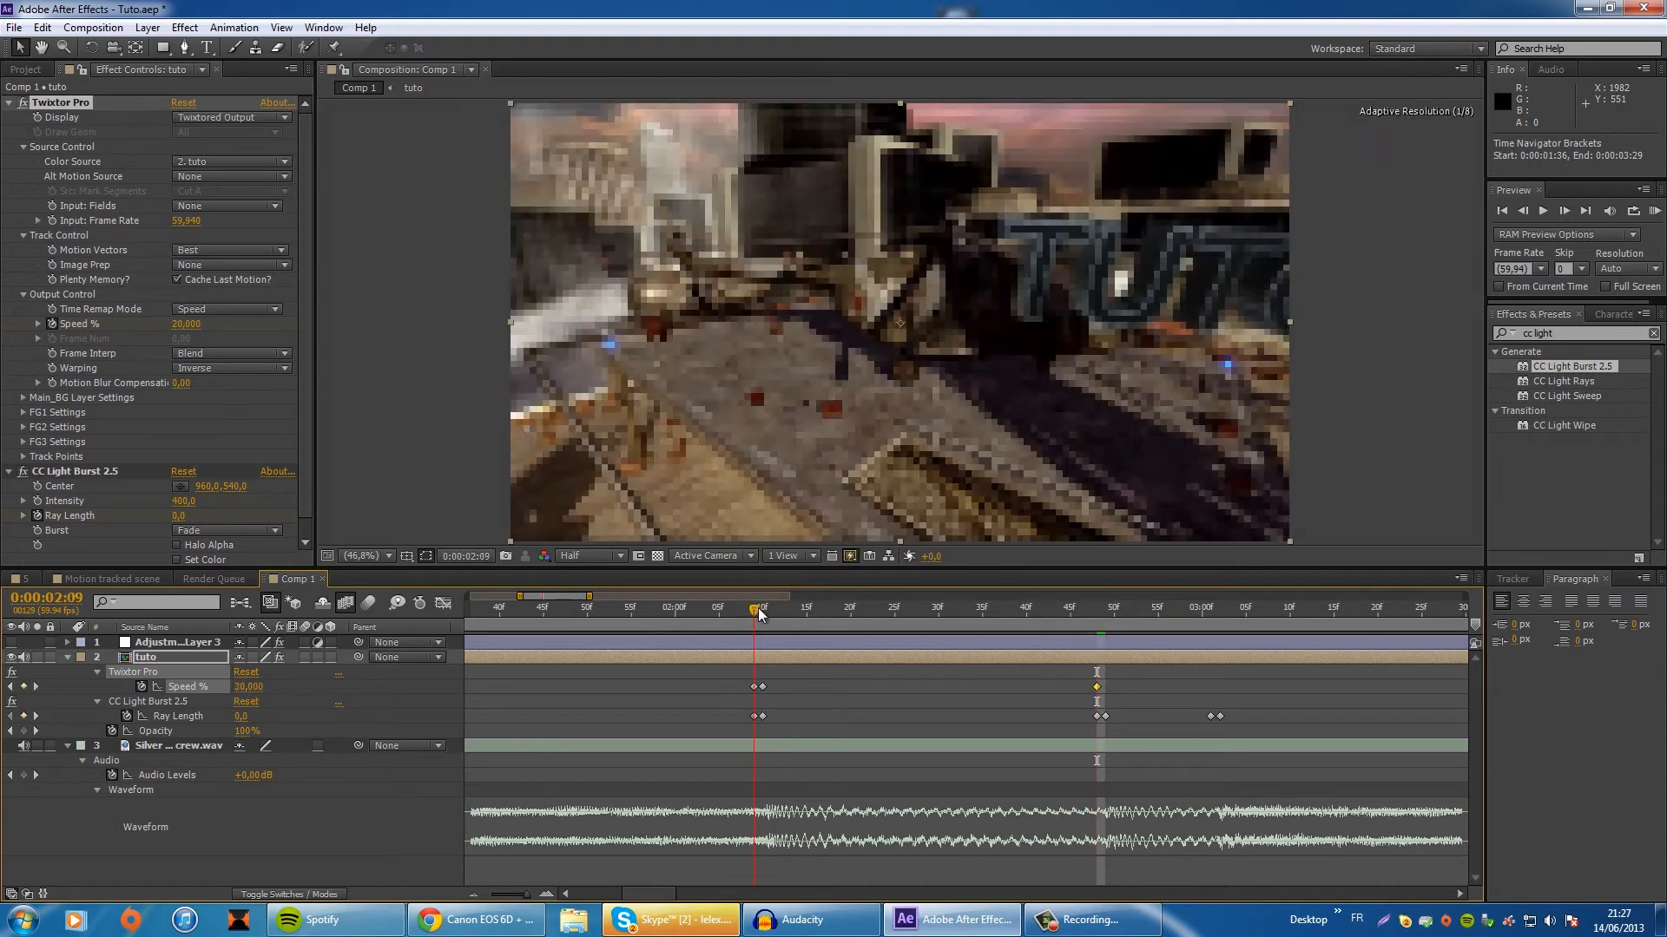
{"action": "left_click", "coordinate": [1097, 608]}
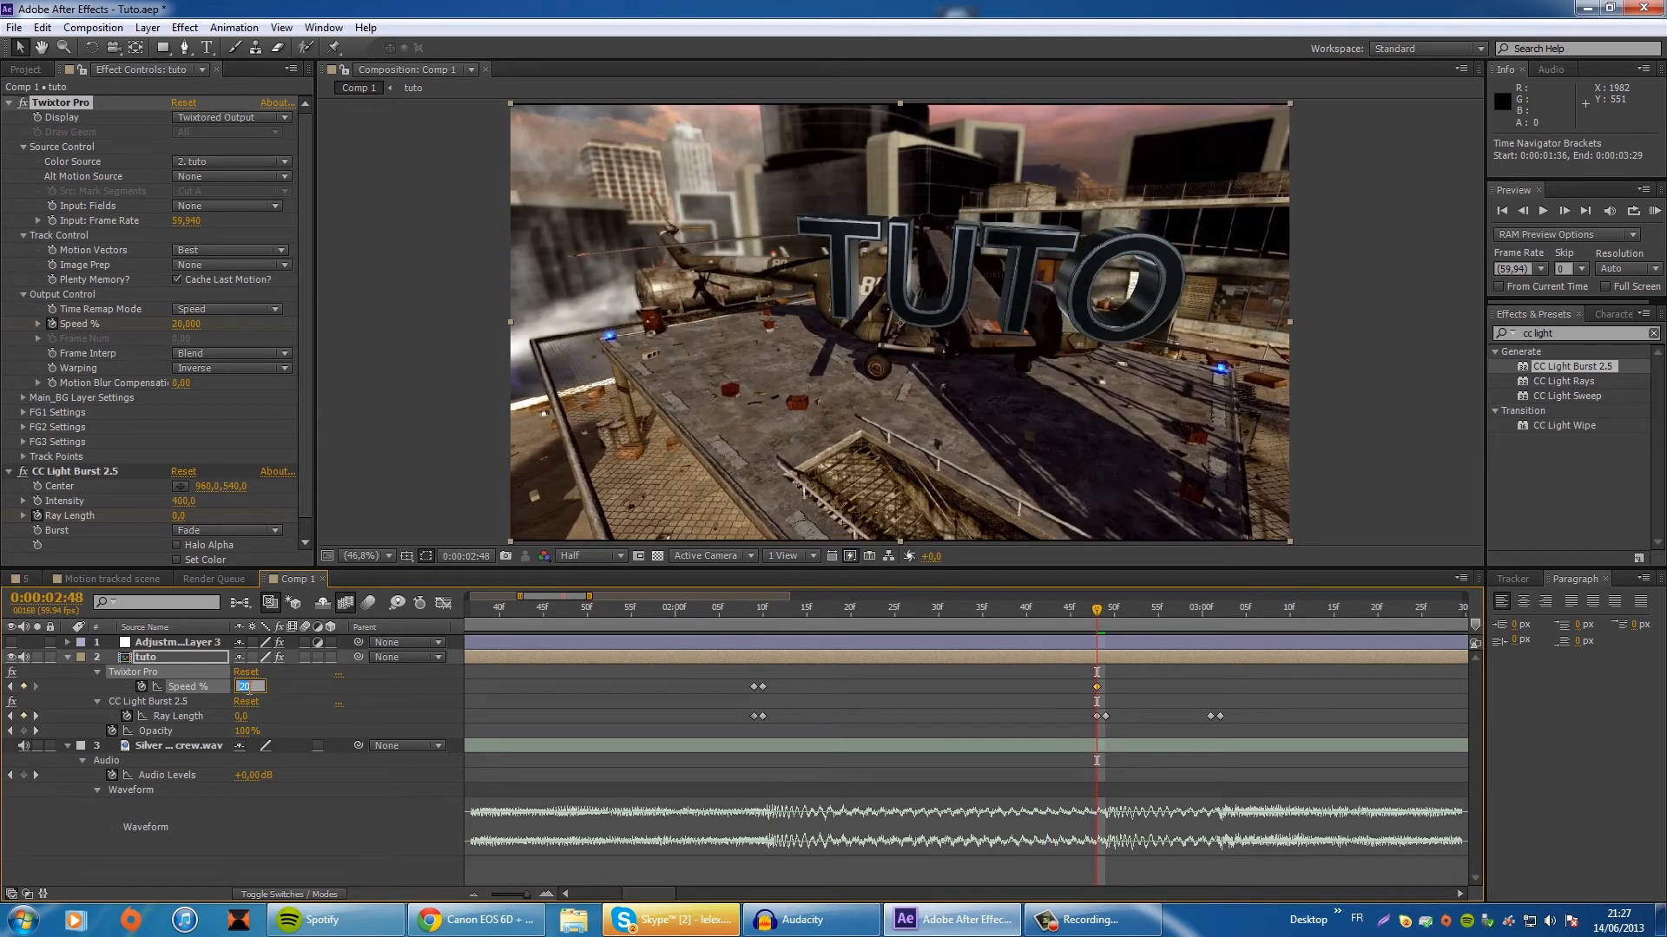
{"action": "key", "text": "Return"}
{"action": "left_click", "coordinate": [758, 606]}
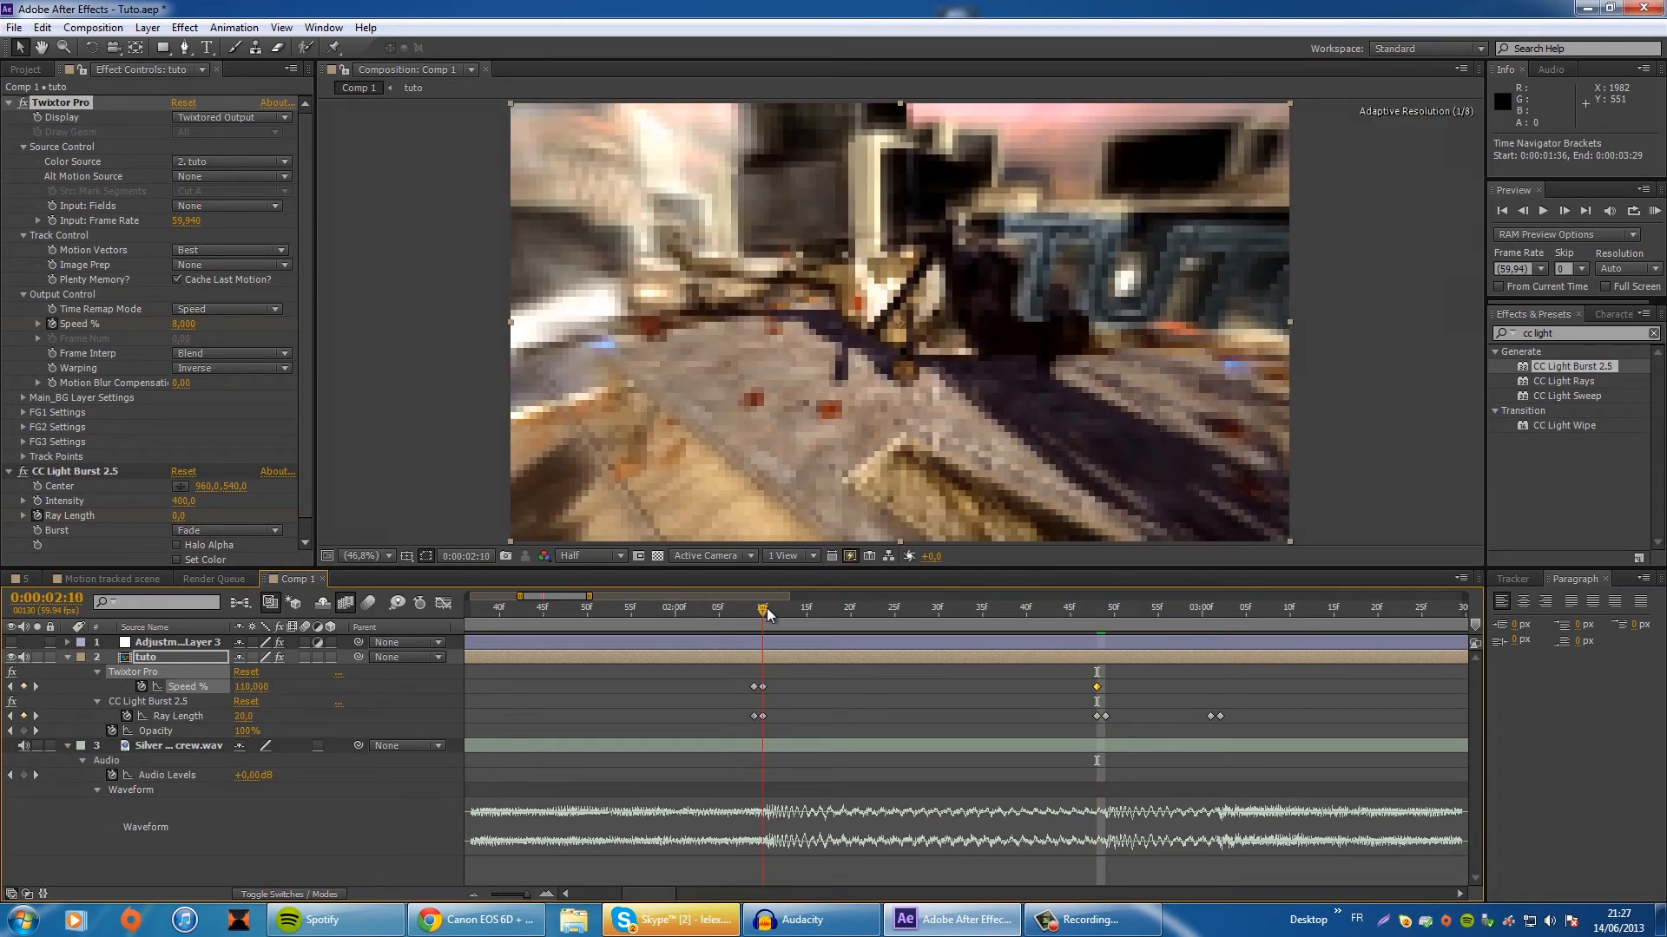
{"action": "left_click", "coordinate": [246, 686]}
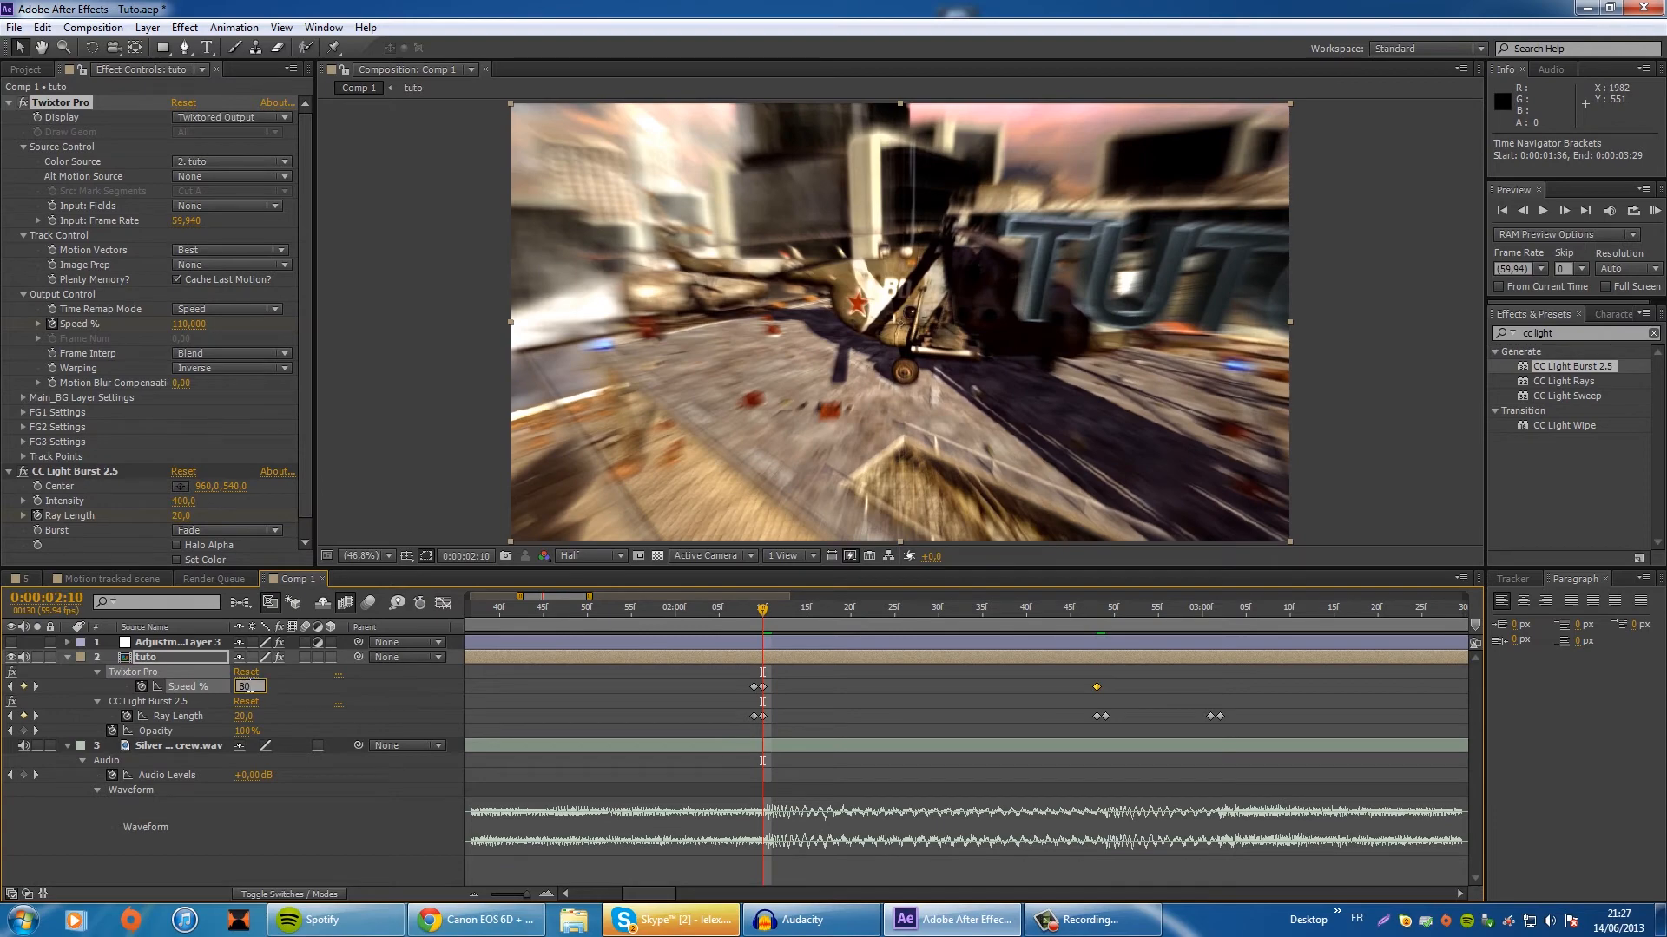
{"action": "type", "text": "80,"}
{"action": "key", "text": "Return"}
Step: Copy the three Speed % keyframes, paste them at 0:00:02:48, and move the last pasted keyframe to 0:00:03:01
{"action": "left_click_drag", "start_coordinate": [762, 607], "coordinate": [1096, 608]}
{"action": "left_click_drag", "start_coordinate": [618, 669], "coordinate": [1142, 689]}
{"action": "key", "text": "ctrl+c"}
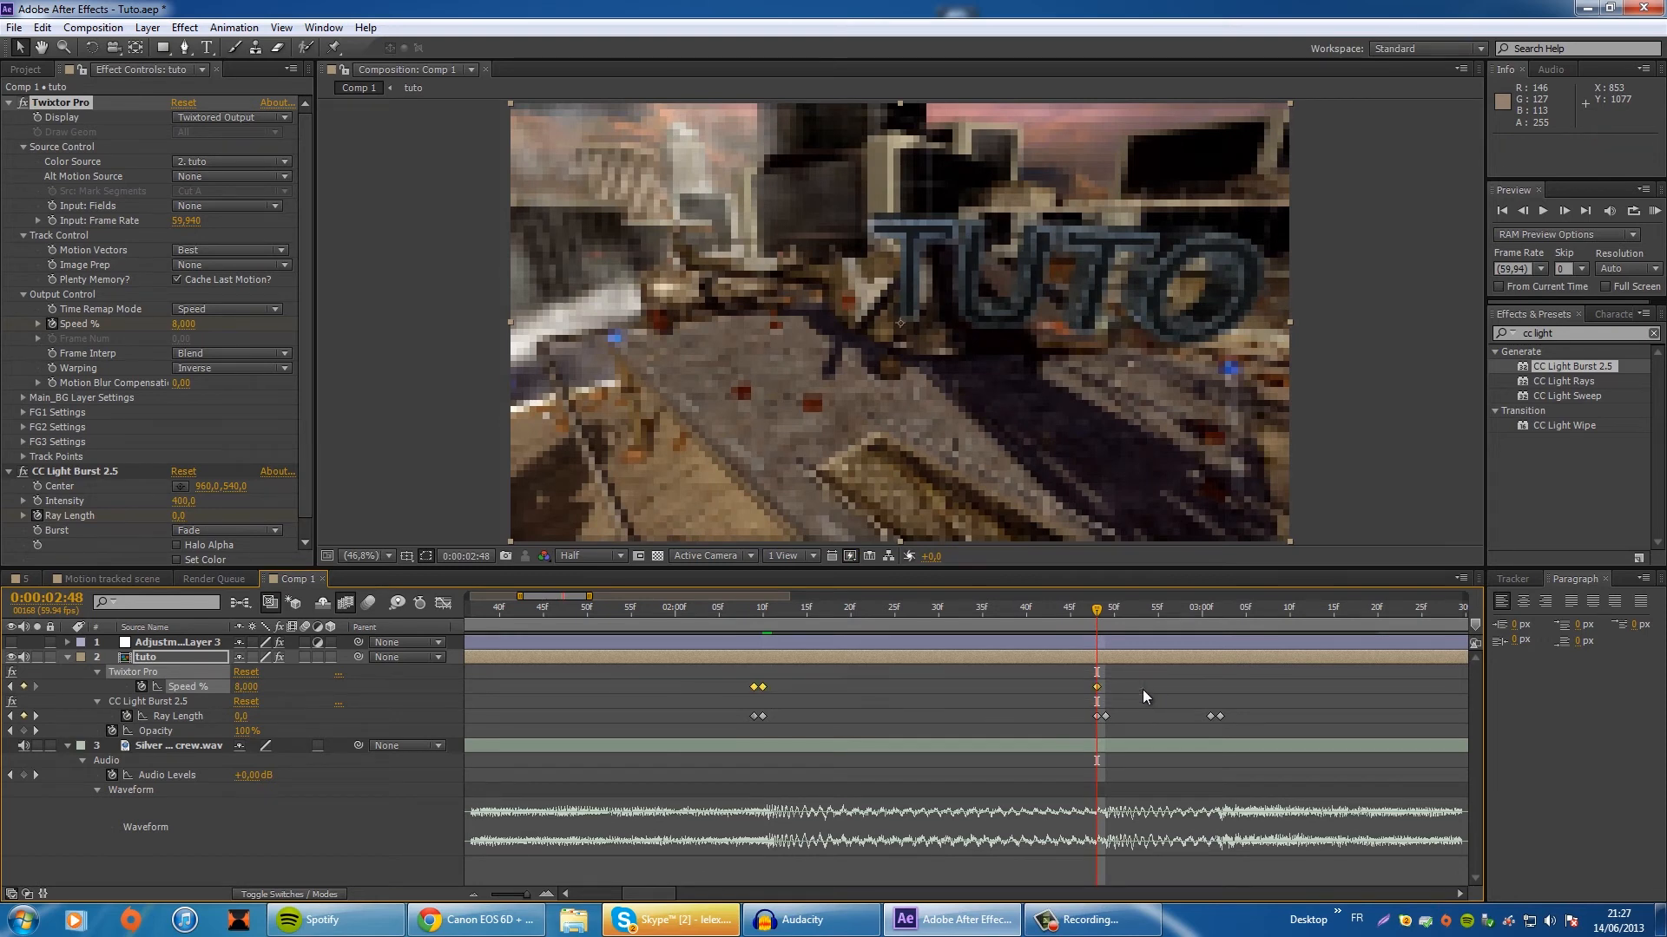
{"action": "key", "text": "ctrl+v"}
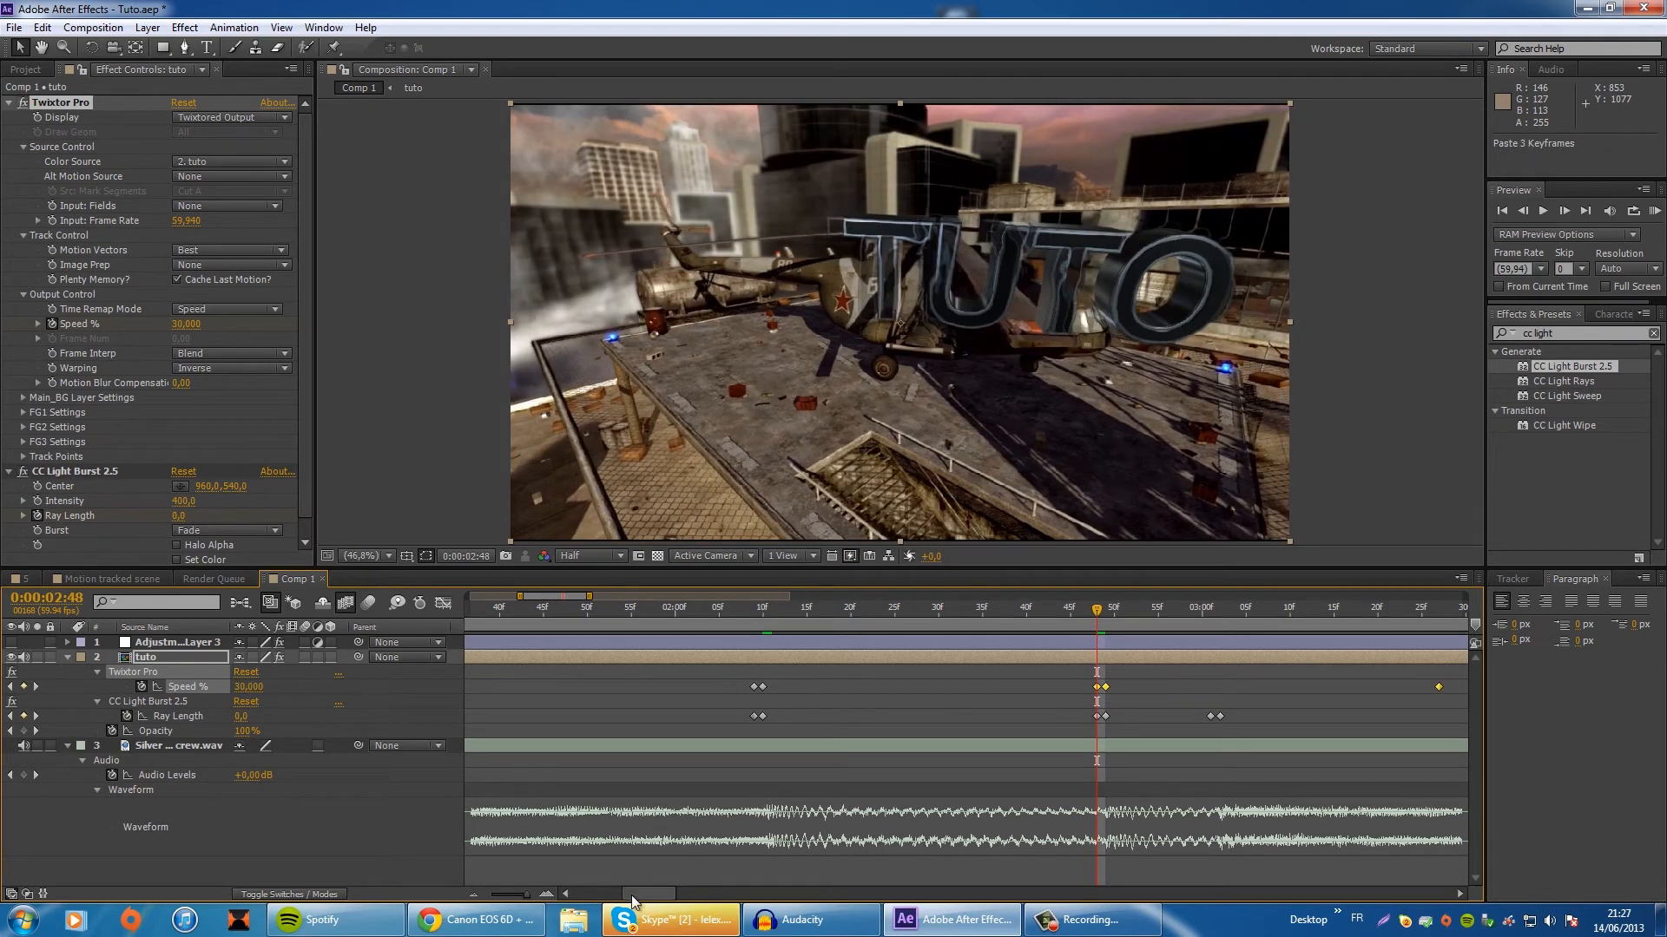
{"action": "left_click_drag", "start_coordinate": [633, 898], "coordinate": [657, 898]}
{"action": "left_click_drag", "start_coordinate": [1013, 685], "coordinate": [792, 705]}
{"action": "left_click", "coordinate": [642, 684]}
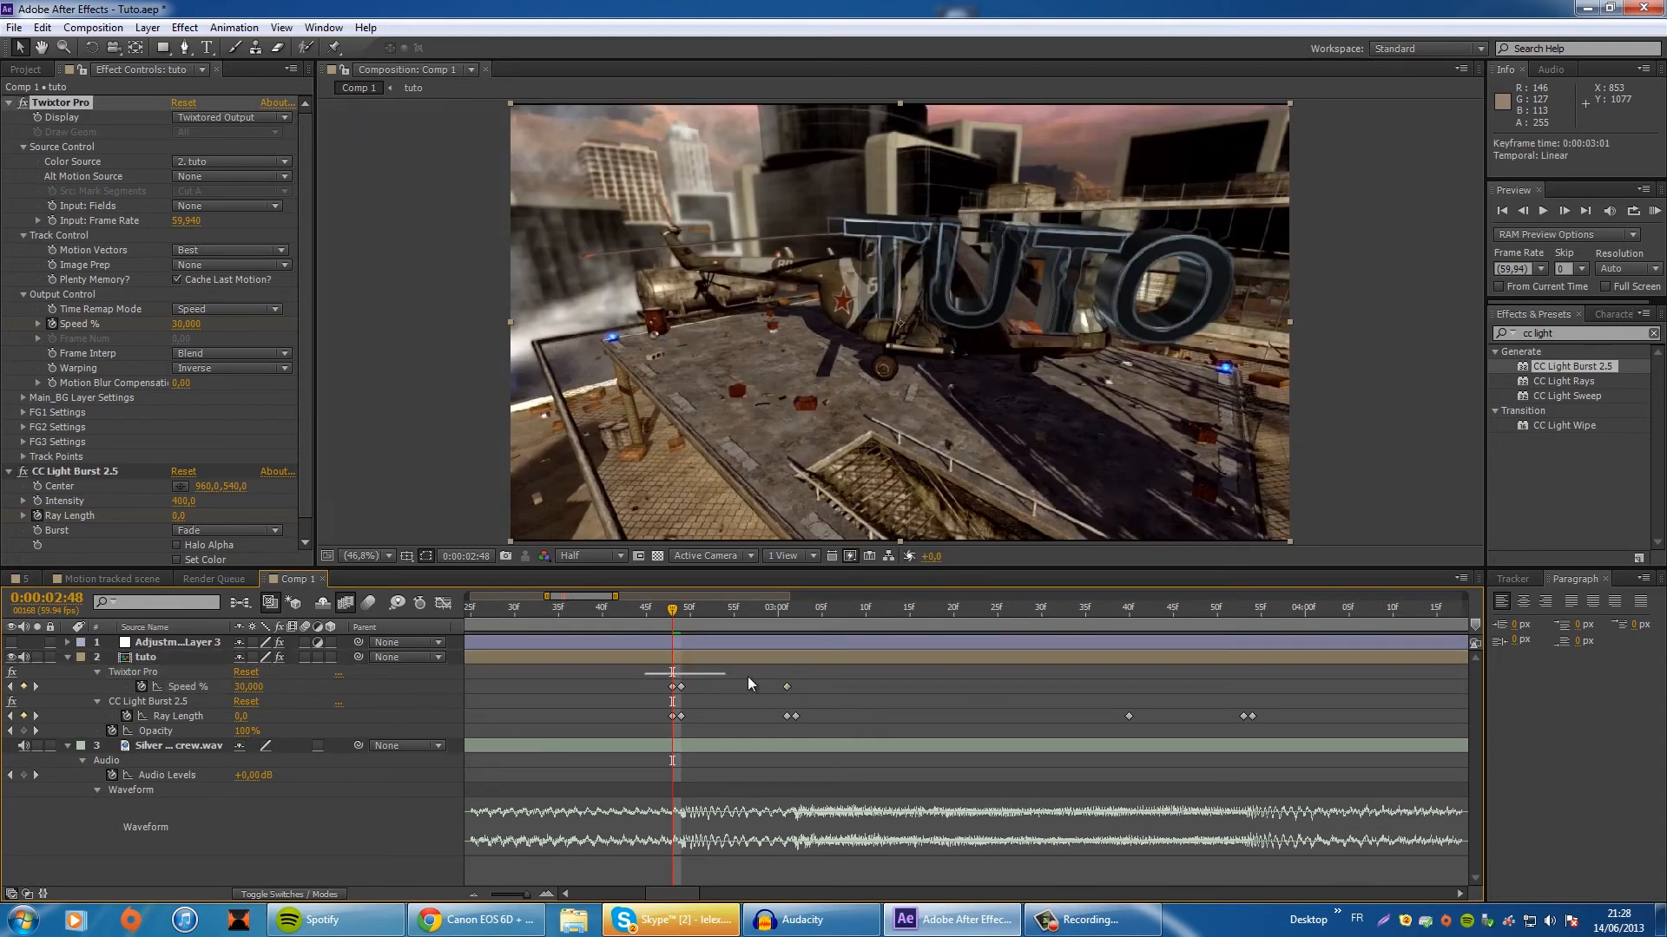
Step: Copy the Speed % keyframes between 0:00:02:09 and 0:00:02:48 and paste them at 0:00:03:01
{"action": "left_click_drag", "start_coordinate": [780, 611], "coordinate": [788, 612]}
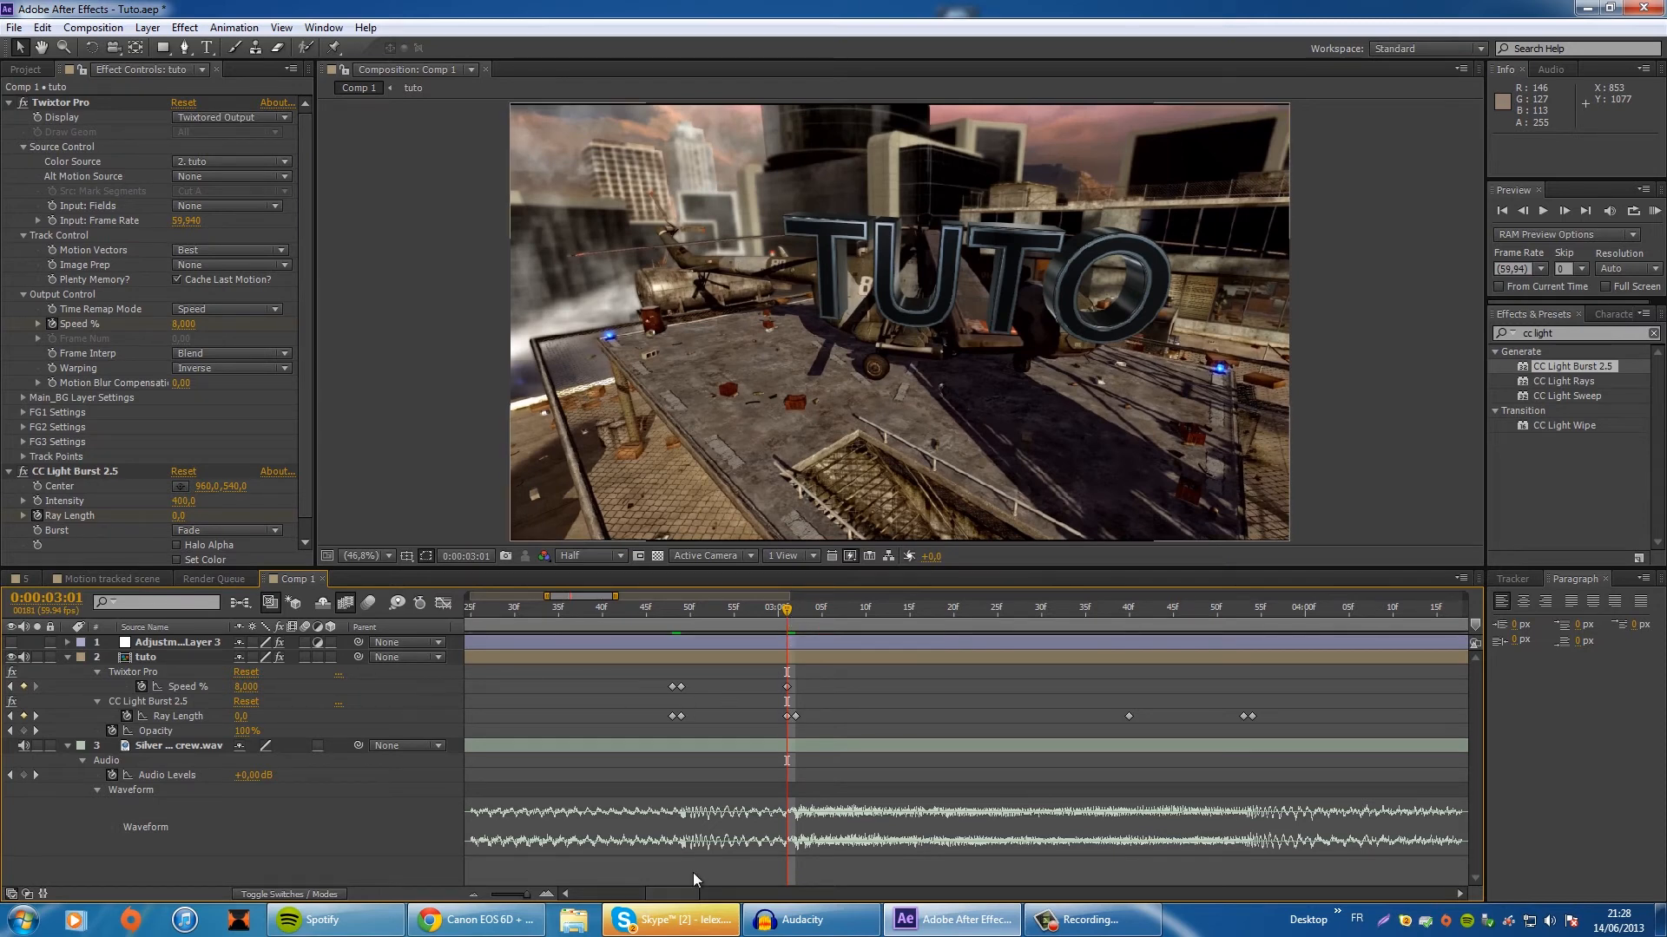
{"action": "left_click", "coordinate": [493, 893]}
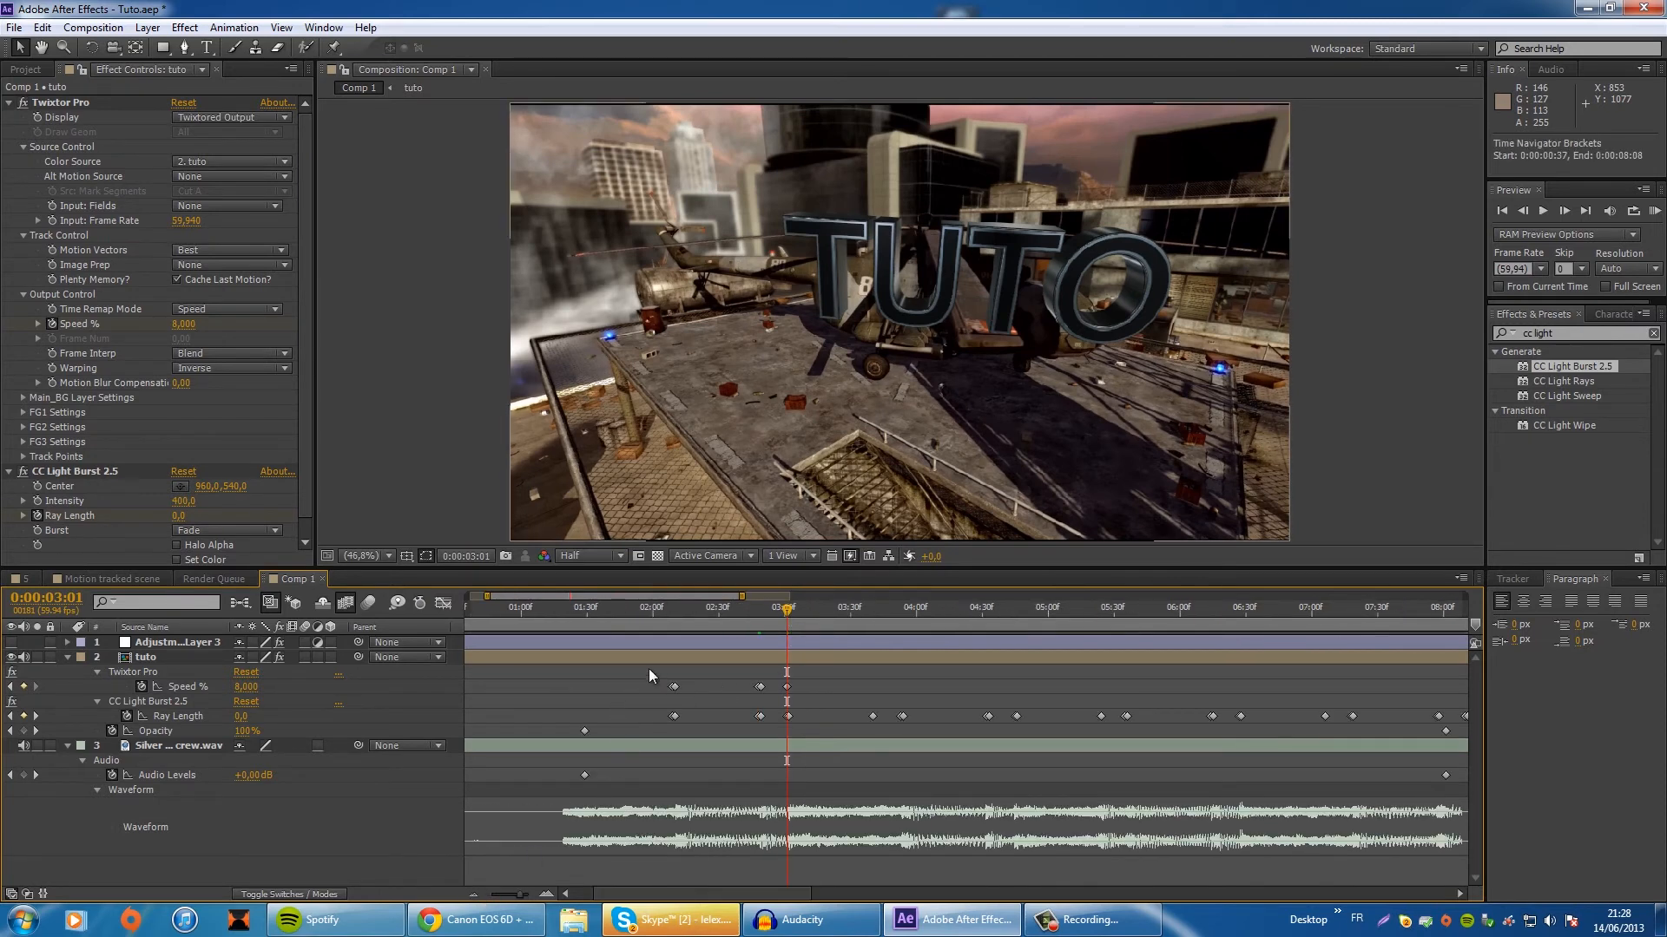
{"action": "left_click_drag", "start_coordinate": [648, 675], "coordinate": [777, 707]}
{"action": "left_click", "coordinate": [629, 775]}
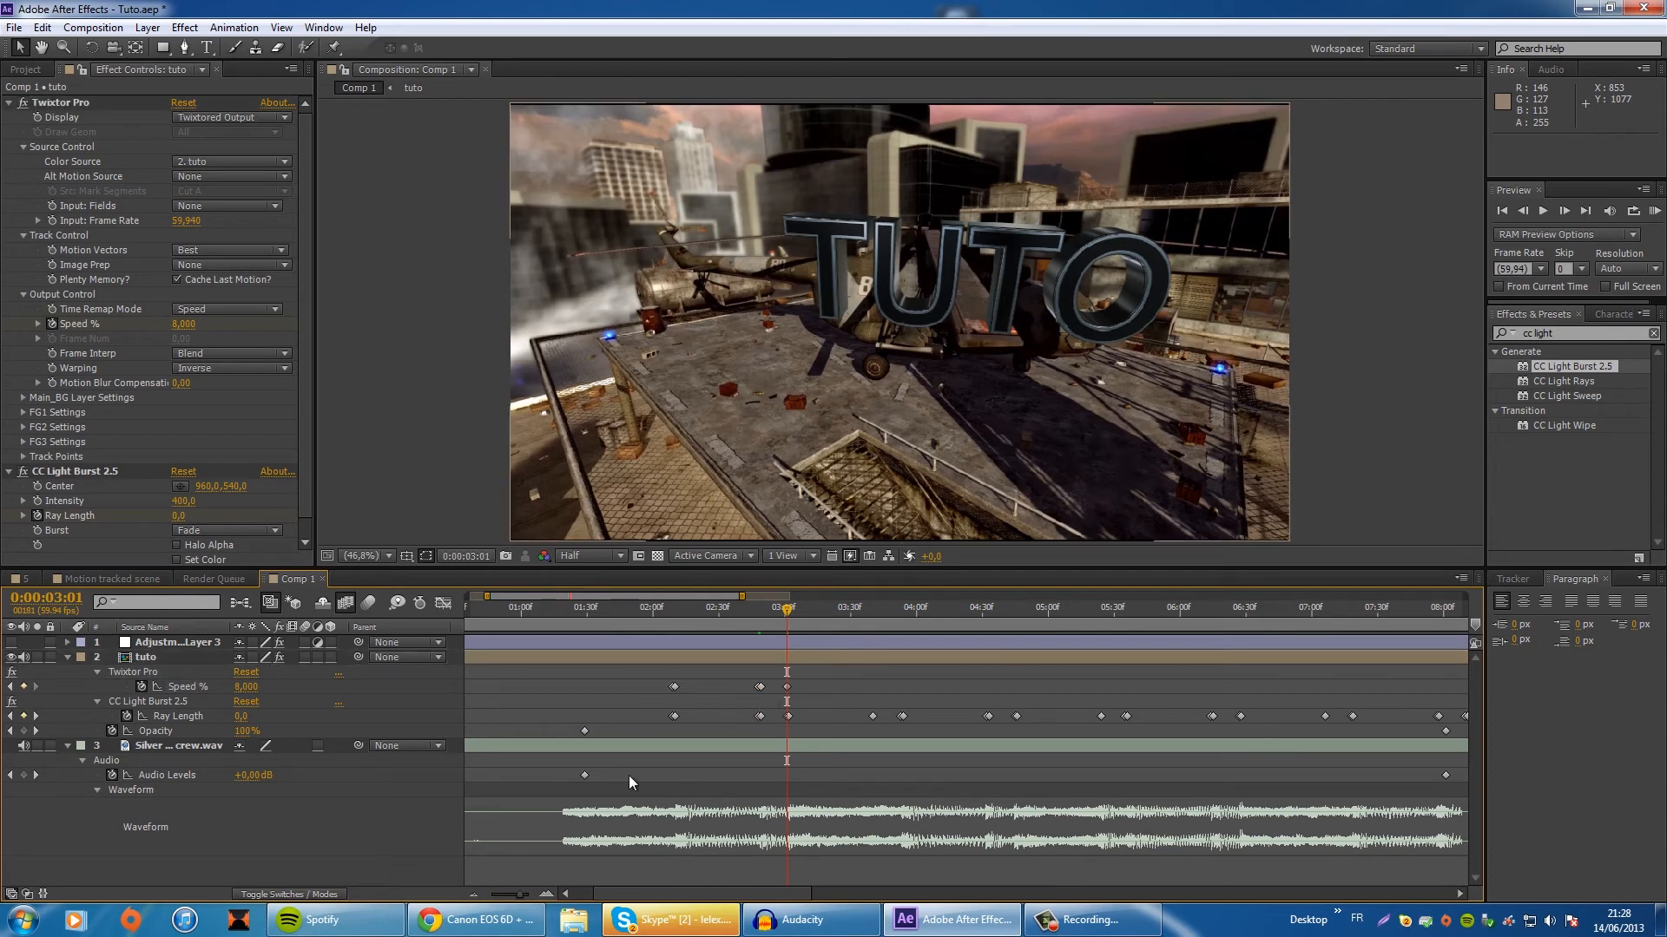
{"action": "left_click", "coordinate": [545, 894]}
{"action": "left_click", "coordinate": [672, 686]}
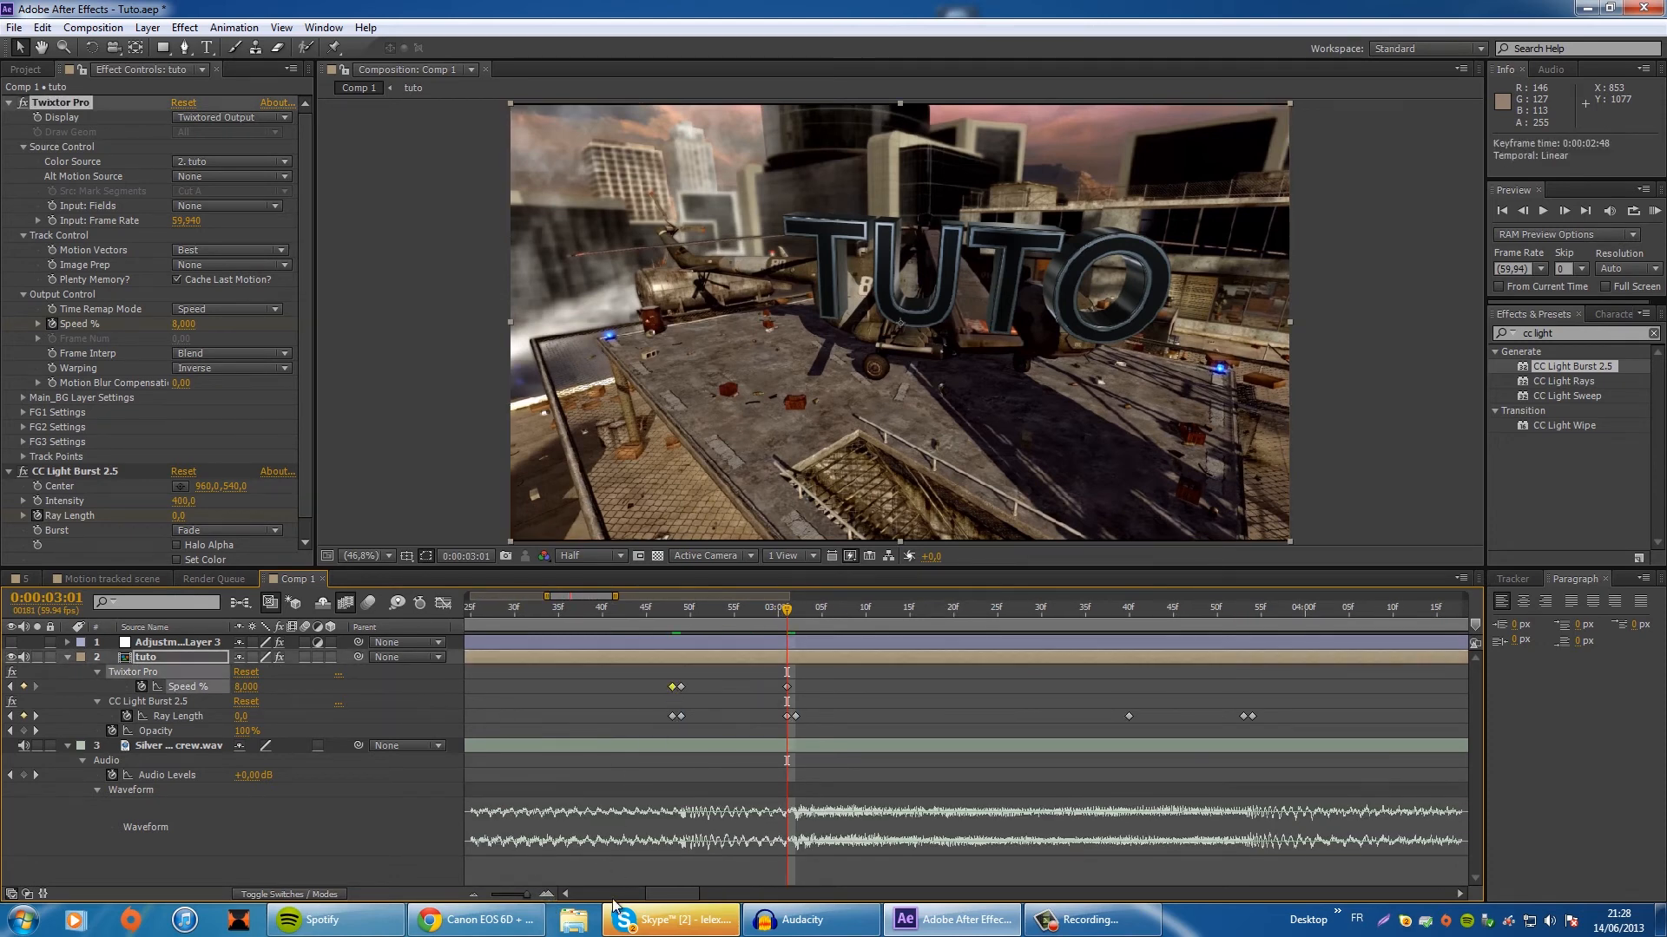
{"action": "left_click", "coordinate": [474, 894]}
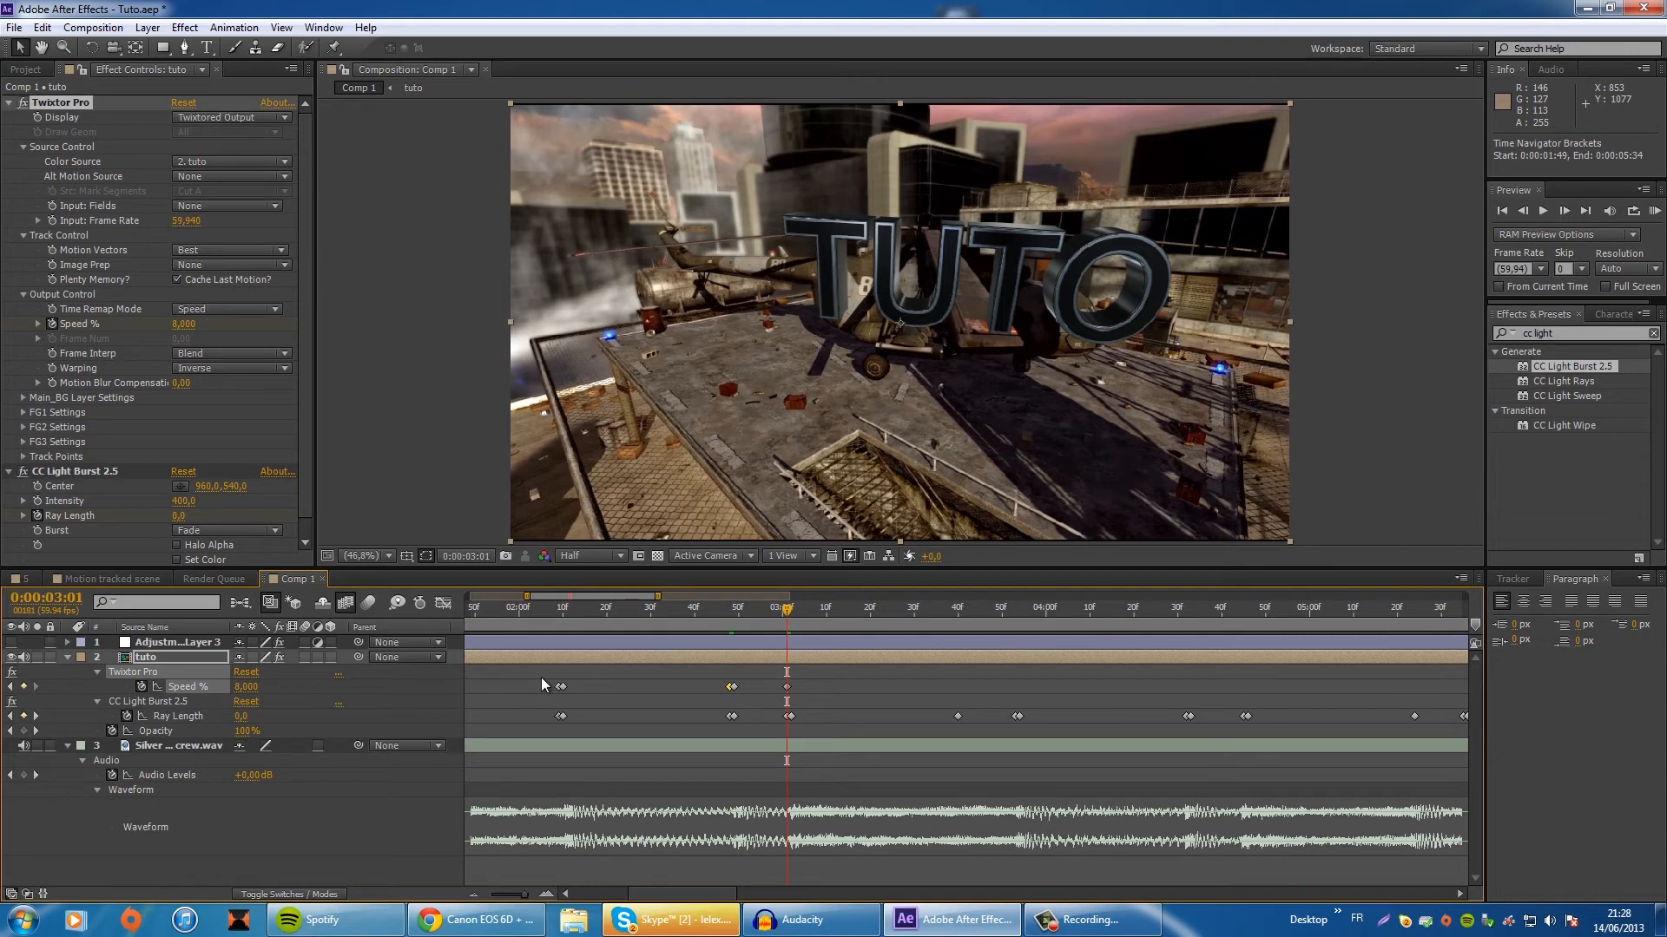
{"action": "left_click_drag", "start_coordinate": [542, 678], "coordinate": [733, 699]}
{"action": "key", "text": "ctrl+c"}
{"action": "key", "text": "ctrl+v"}
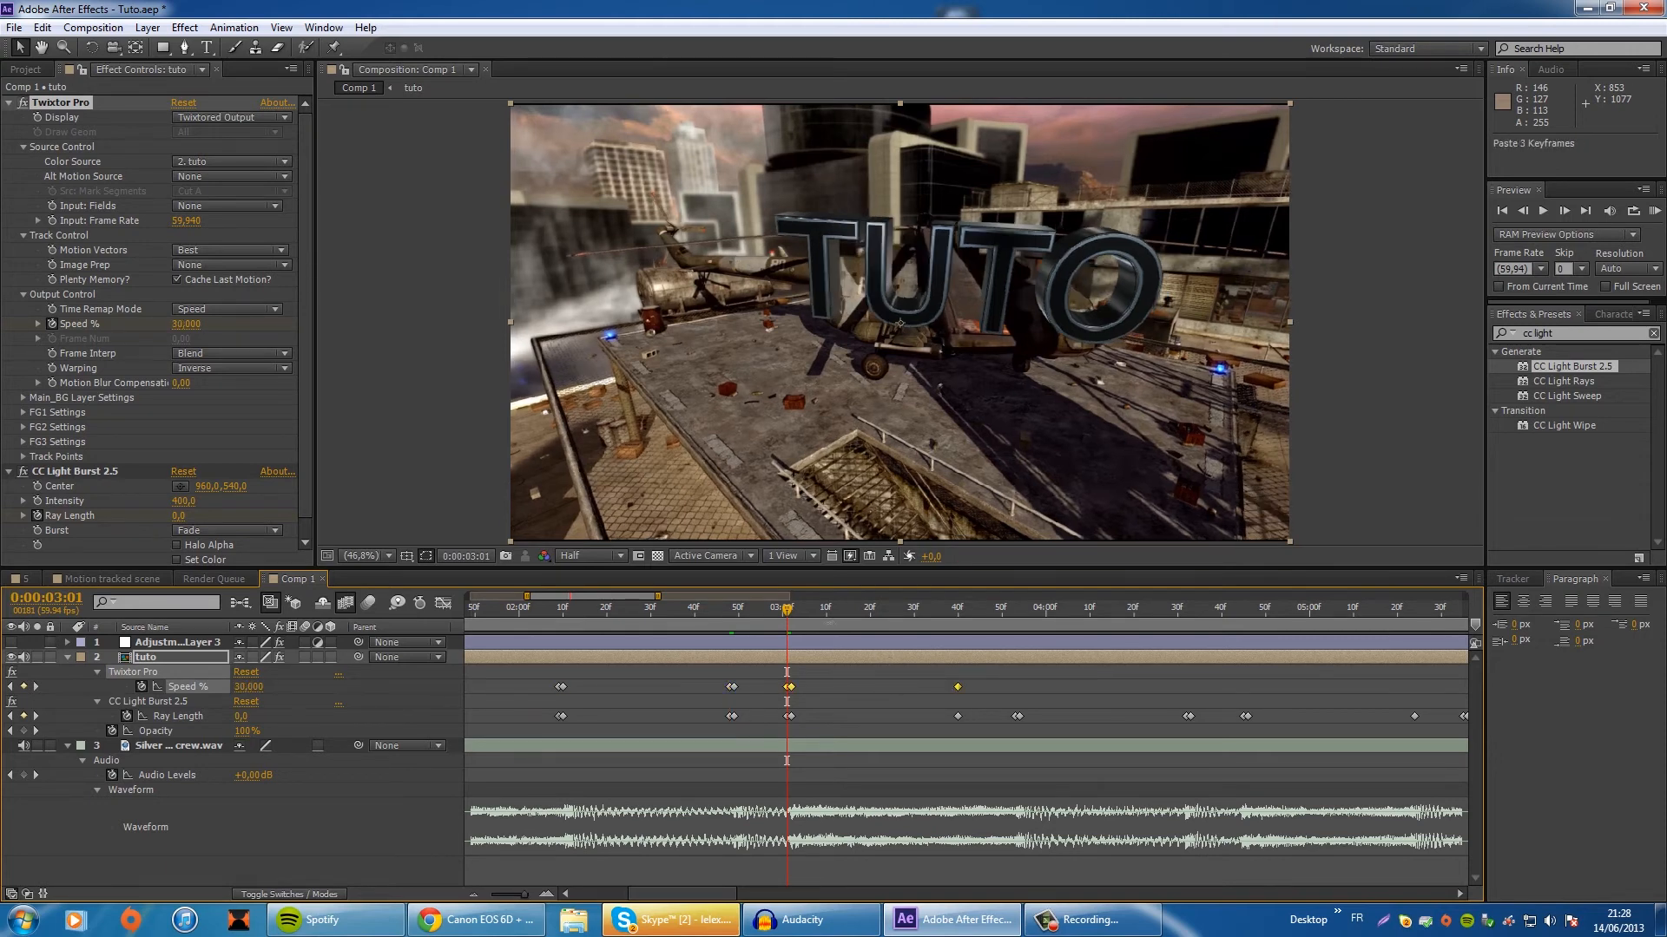
Step: Paste the copied Speed % keyframes at 0:00:03:53, and undo the further paste at 0:00:04:32
{"action": "left_click_drag", "start_coordinate": [952, 605], "coordinate": [1187, 614]}
{"action": "key", "text": "ctrl+v"}
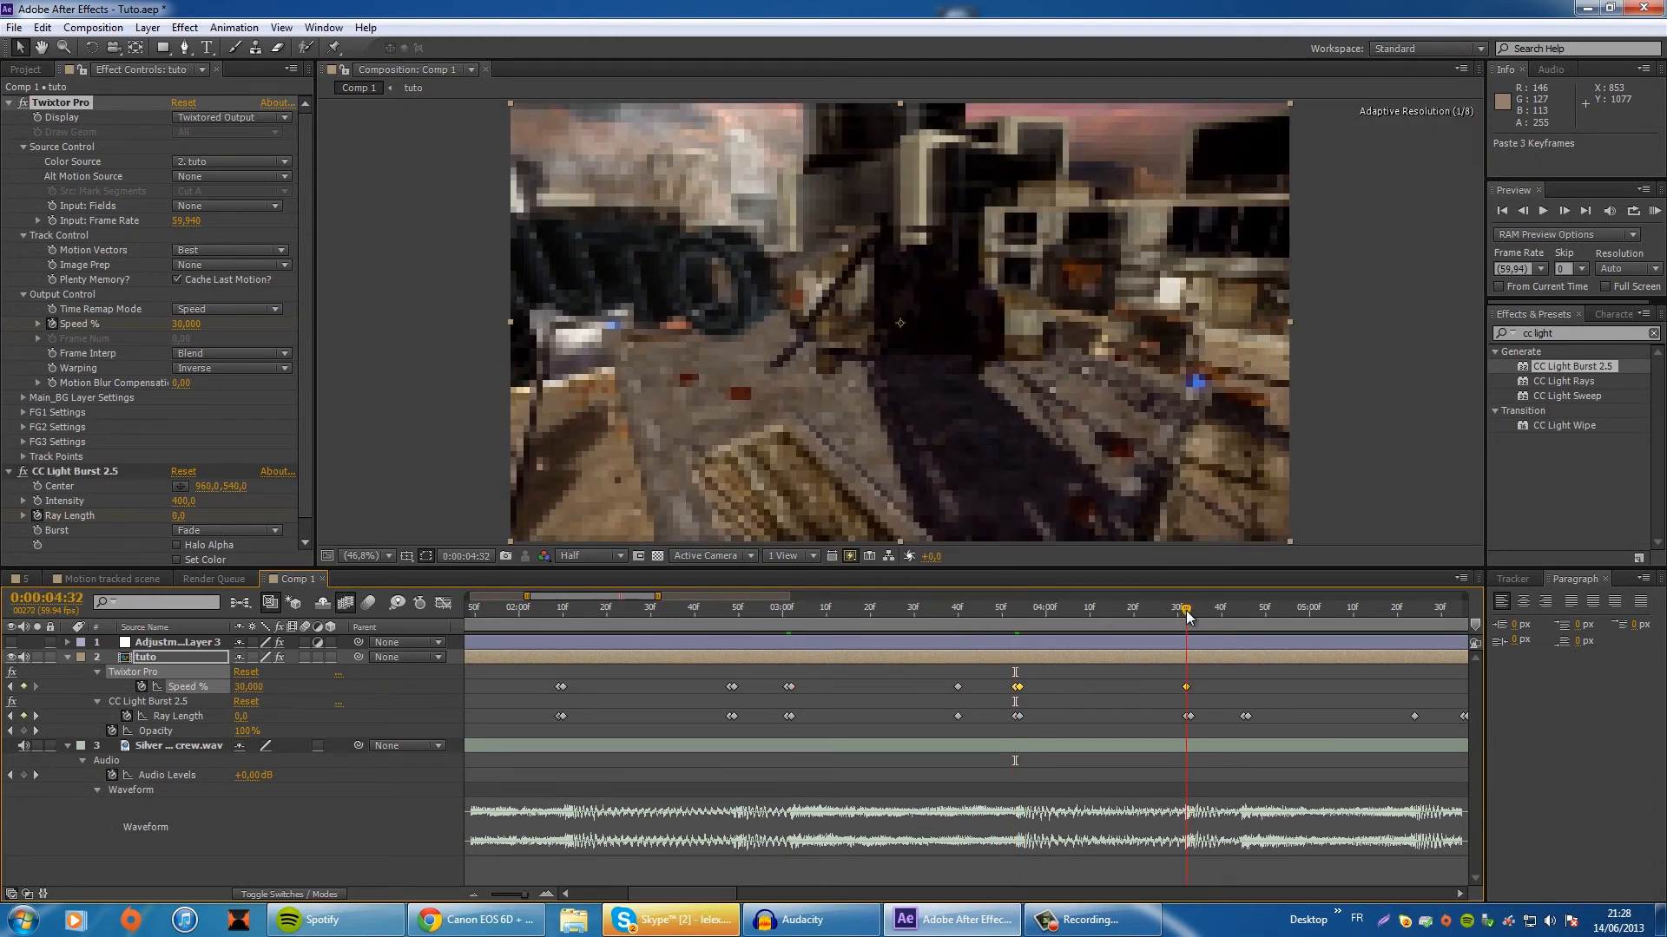
{"action": "left_click", "coordinate": [1350, 685]}
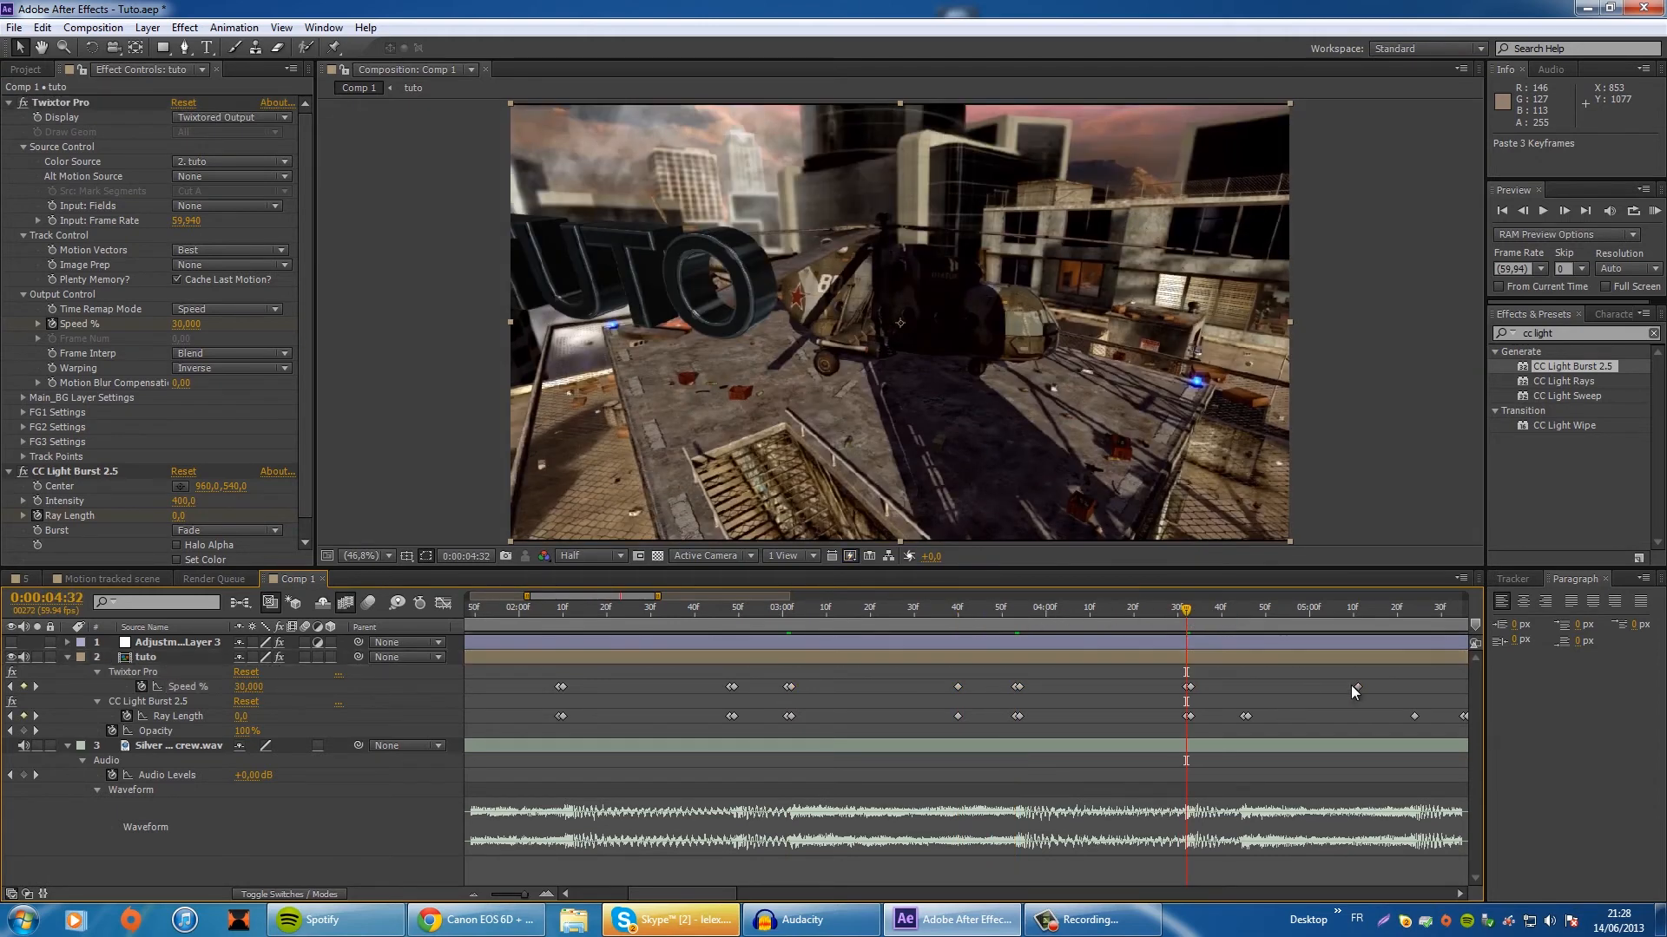
{"action": "key", "text": "ctrl+z"}
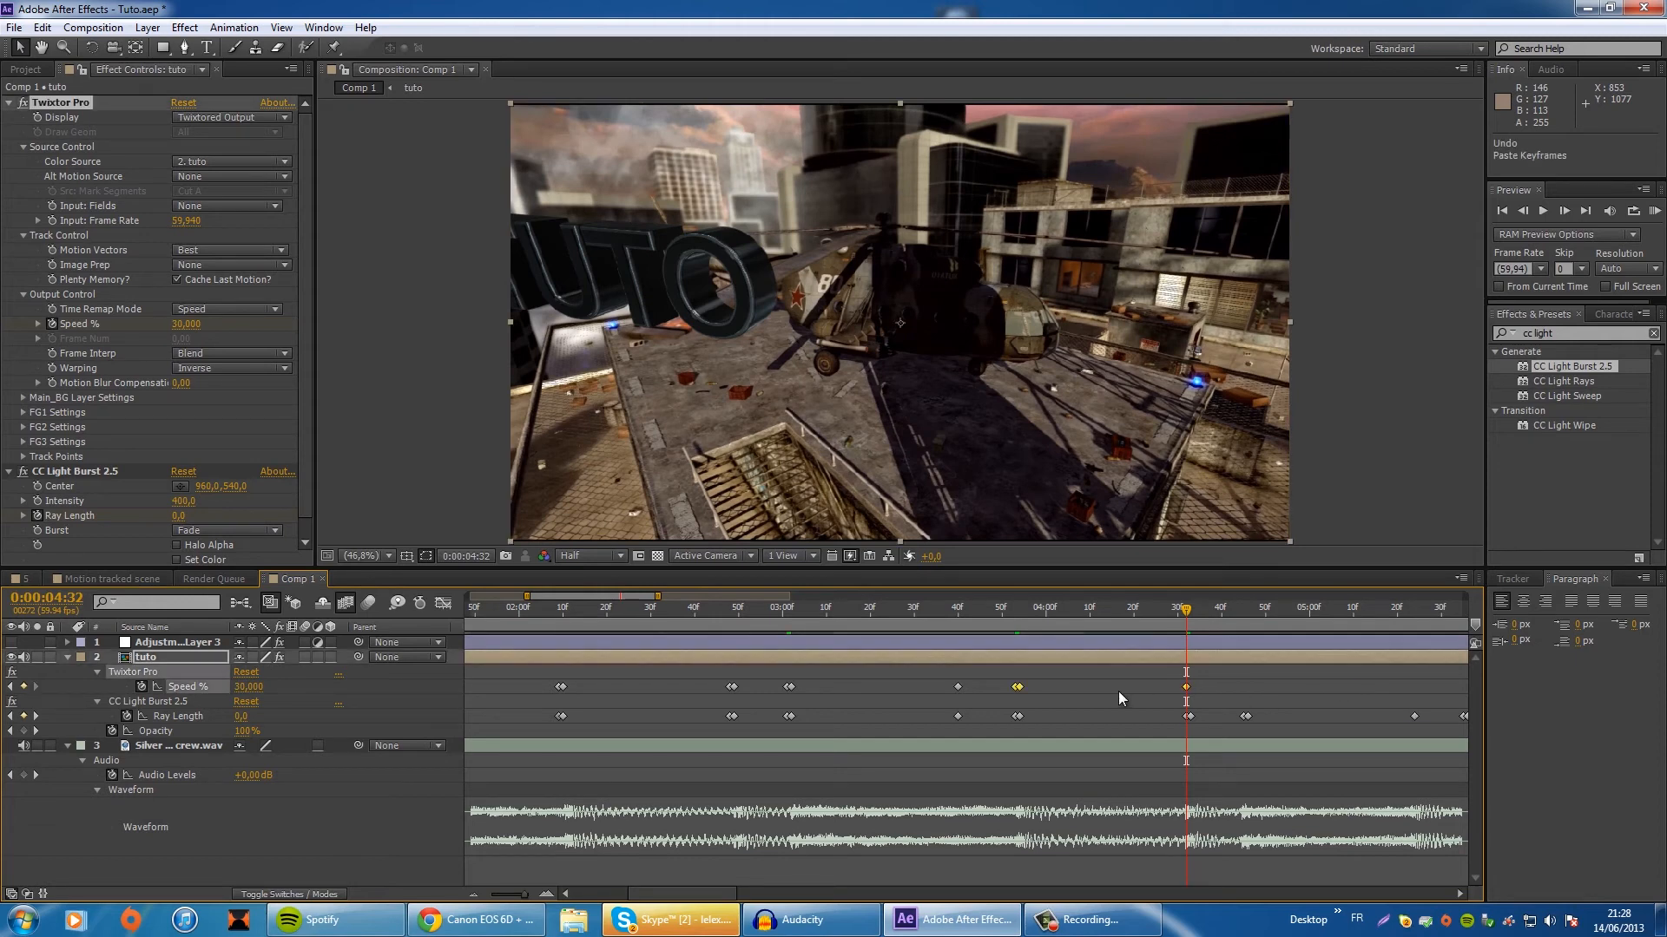
{"action": "left_click_drag", "start_coordinate": [515, 679], "coordinate": [1221, 697]}
{"action": "key", "text": "ctrl+c"}
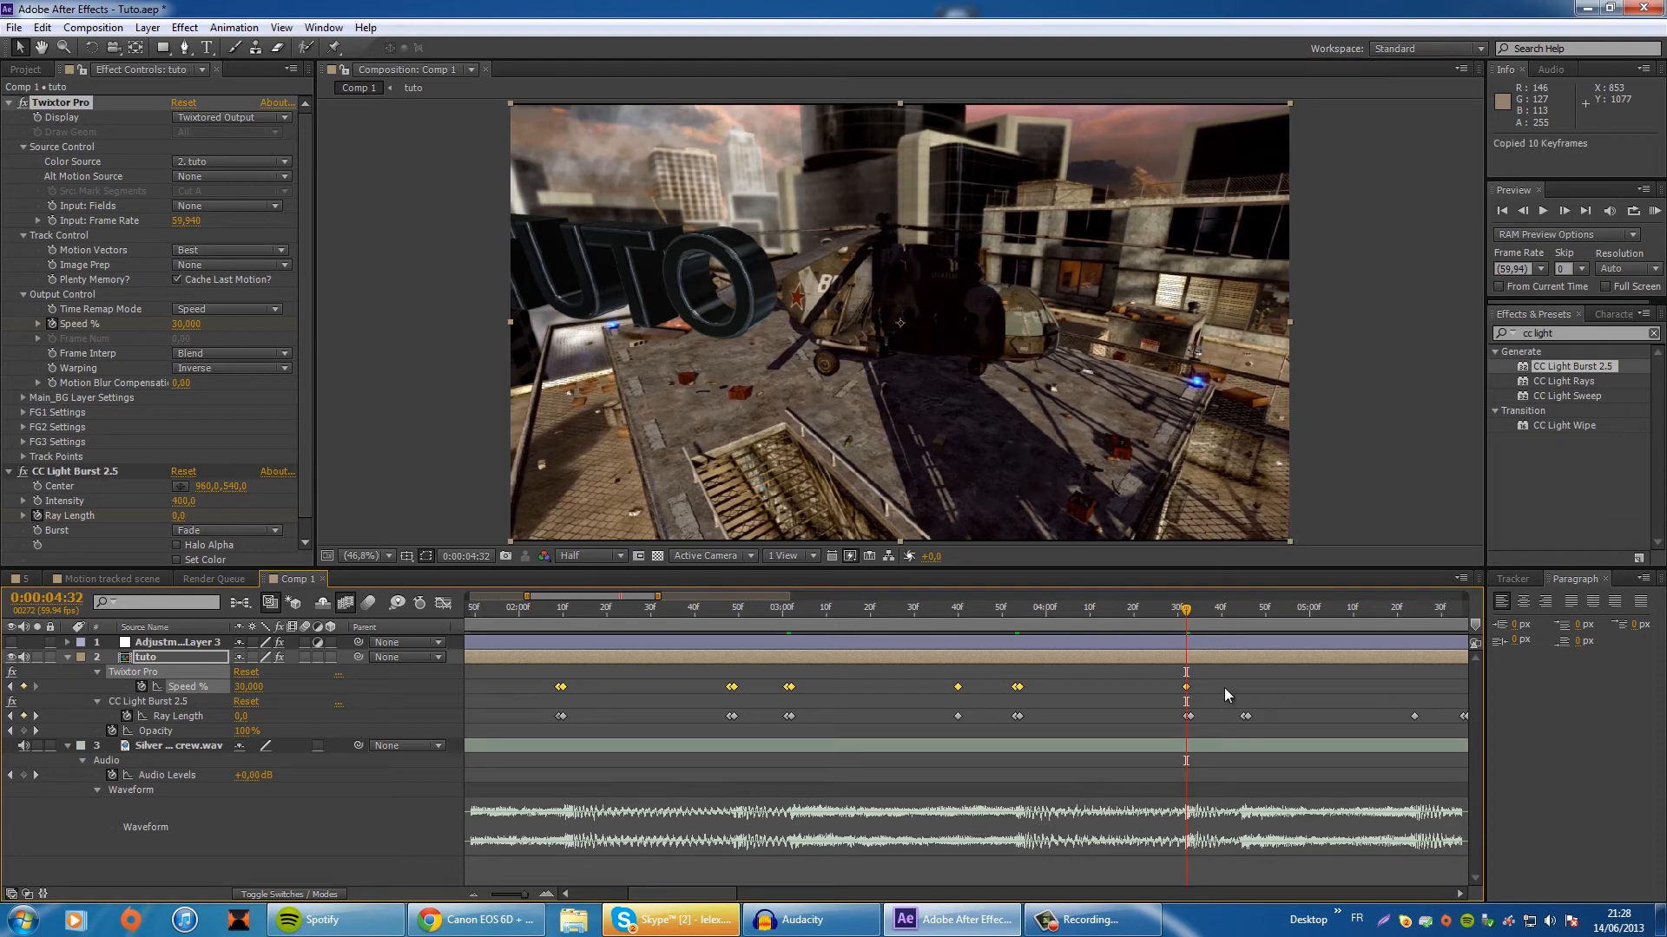
{"action": "key", "text": "ctrl+v"}
{"action": "left_click_drag", "start_coordinate": [525, 895], "coordinate": [520, 895]}
{"action": "left_click_drag", "start_coordinate": [654, 894], "coordinate": [719, 892]}
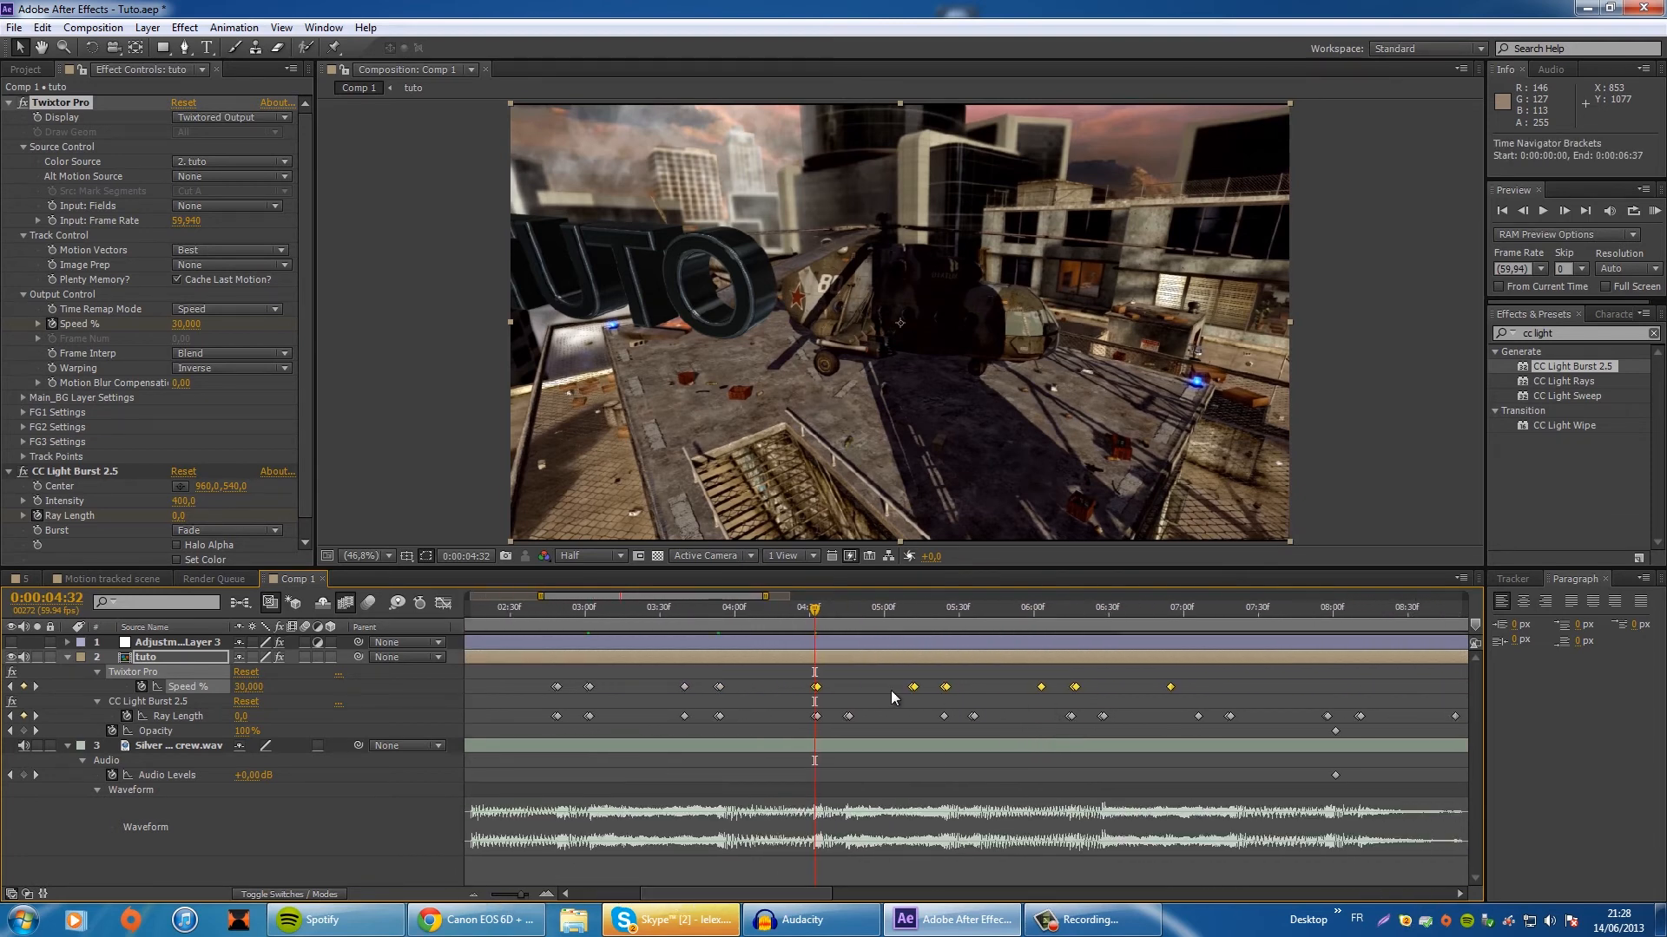
{"action": "key", "text": "ctrl+z"}
{"action": "left_click_drag", "start_coordinate": [775, 898], "coordinate": [751, 884]}
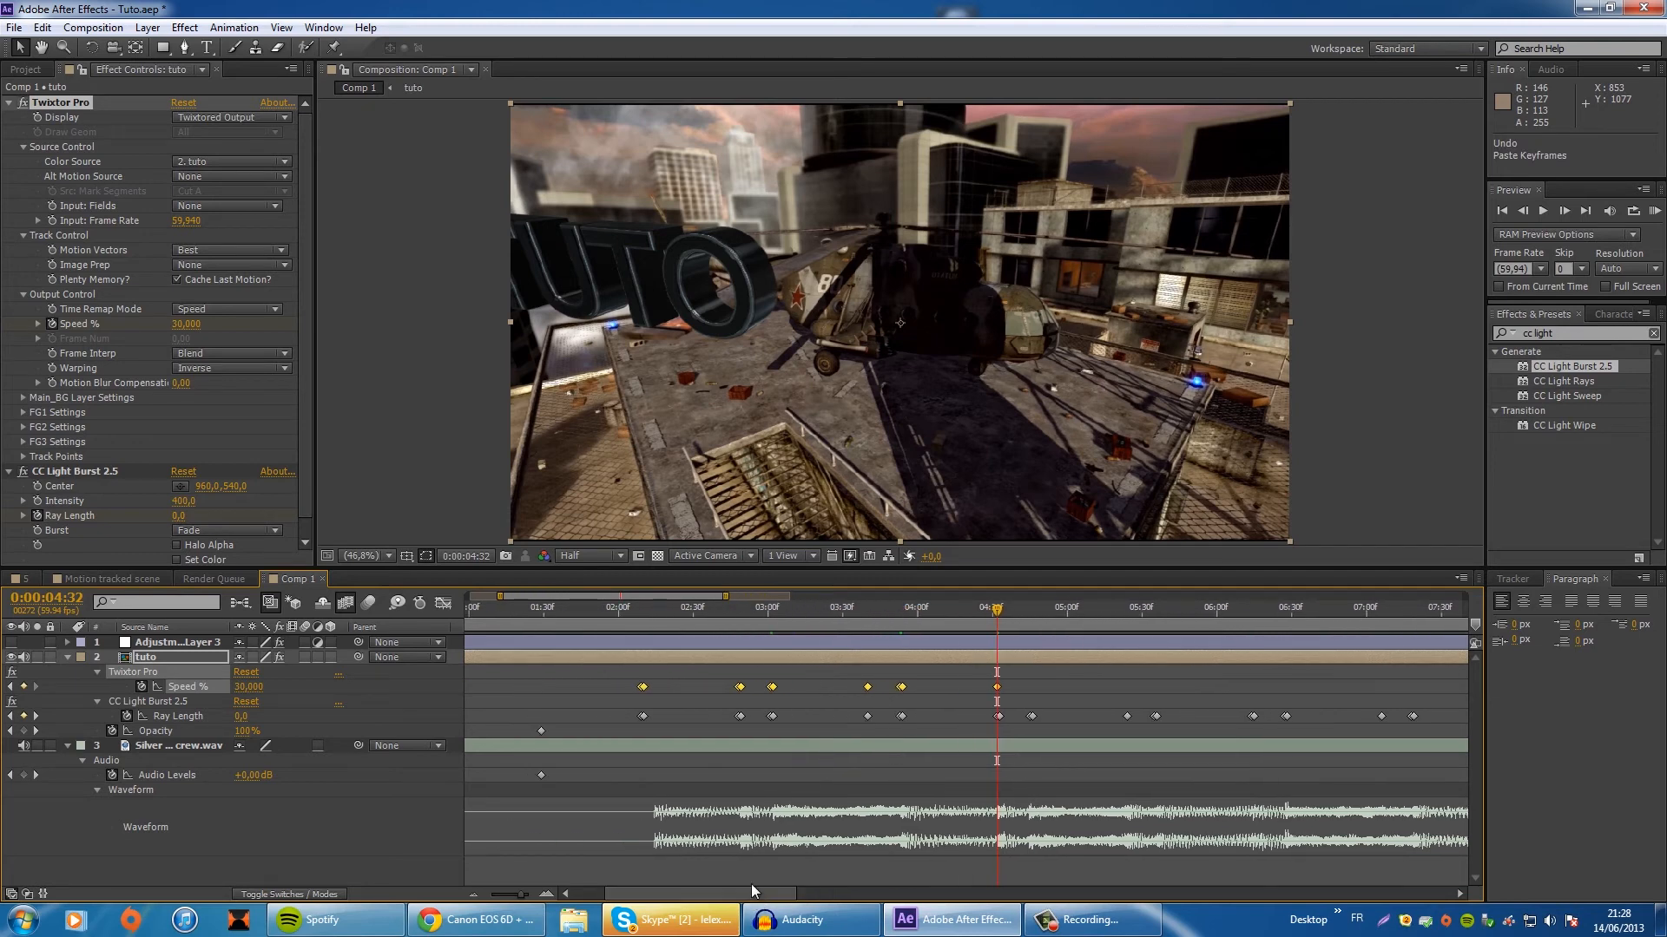
Step: Copy the Speed % keyframes from 0:00:02:48 to 0:00:03:53, paste them at 0:00:04:32, and move the last pasted keyframe to 0:00:05:37
{"action": "left_click", "coordinate": [956, 710]}
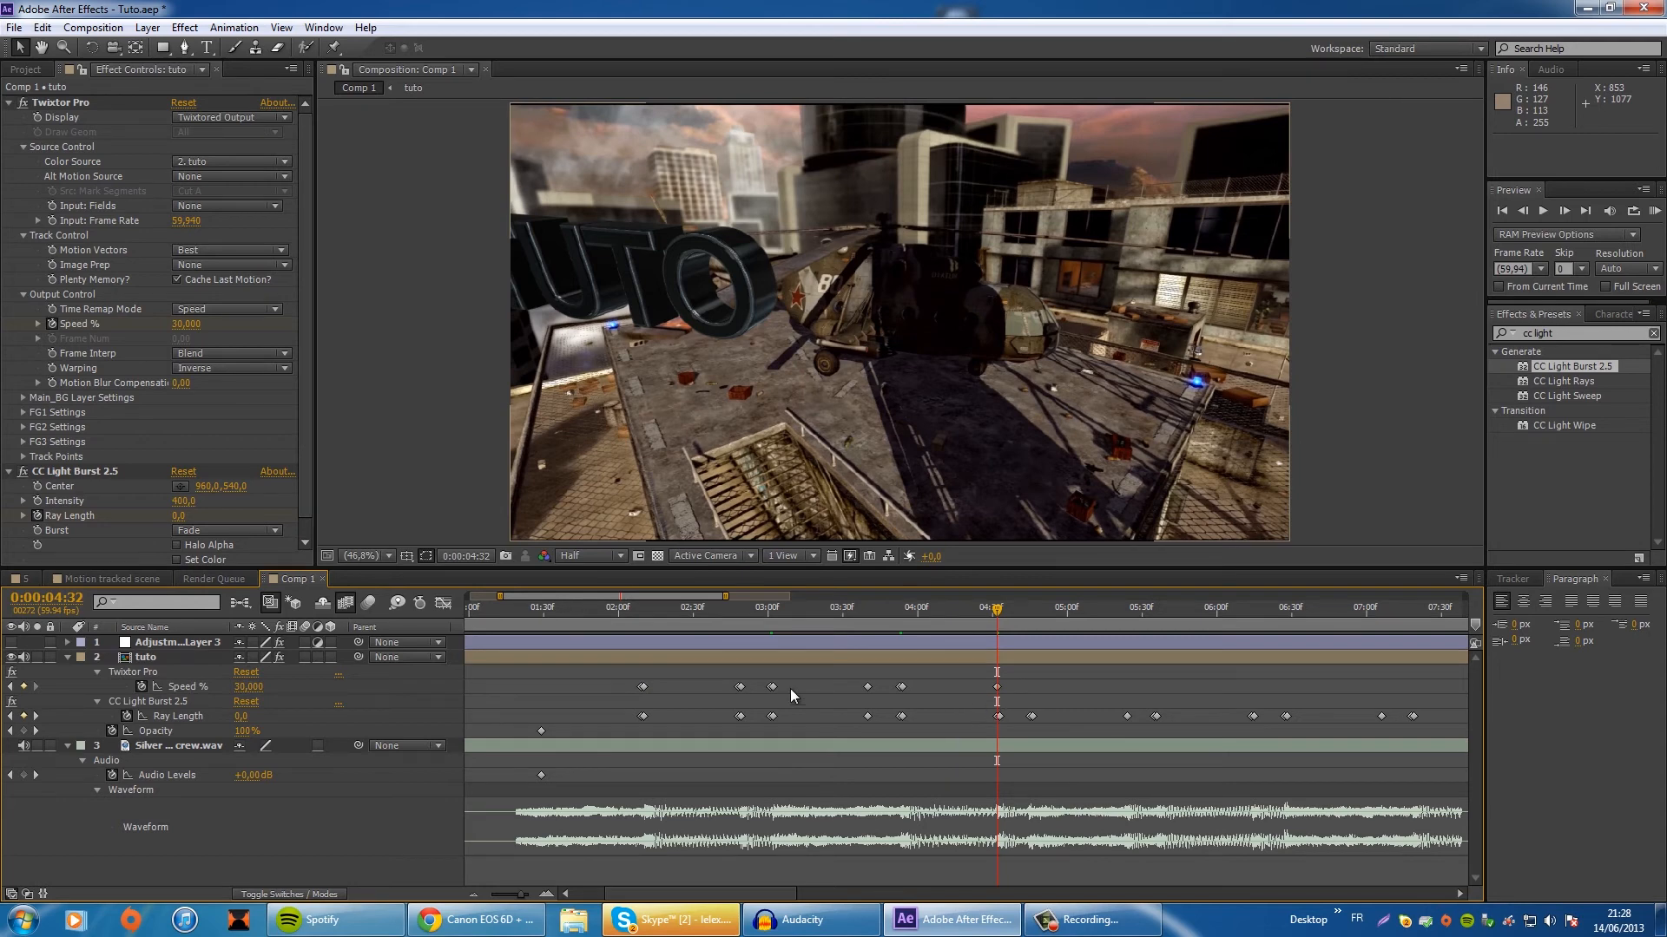
{"action": "left_click_drag", "start_coordinate": [718, 674], "coordinate": [916, 690]}
{"action": "key", "text": "ctrl+c"}
{"action": "key", "text": "ctrl+v"}
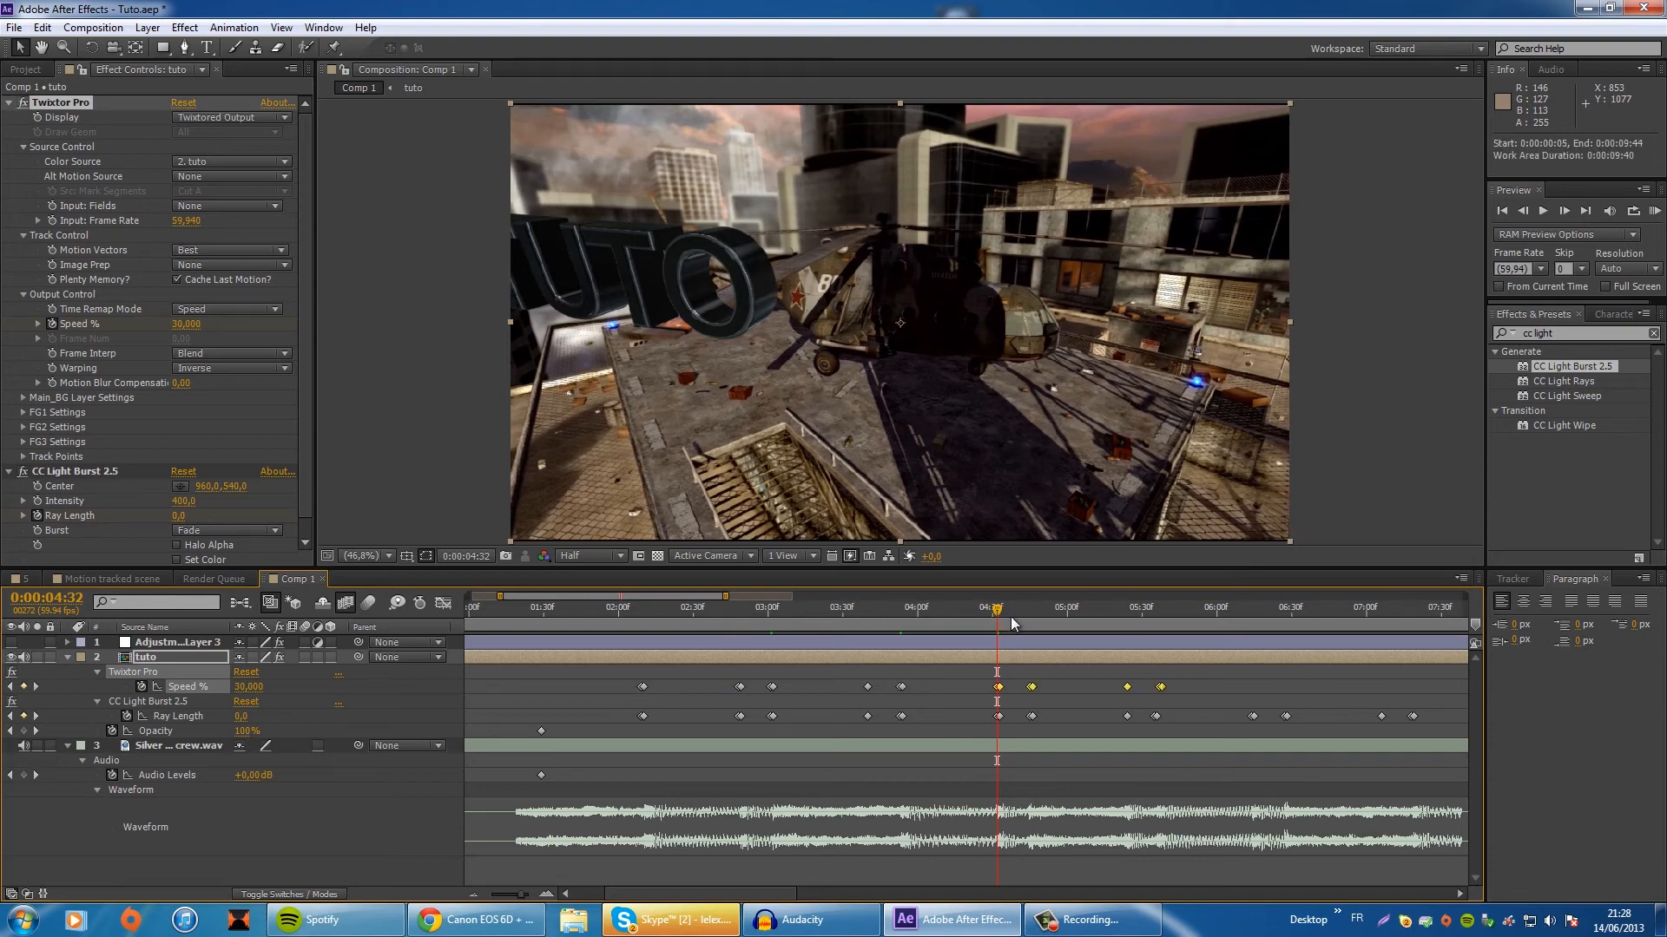
{"action": "left_click_drag", "start_coordinate": [996, 616], "coordinate": [1102, 617]}
{"action": "left_click", "coordinate": [1170, 625]}
{"action": "left_click", "coordinate": [1160, 688]}
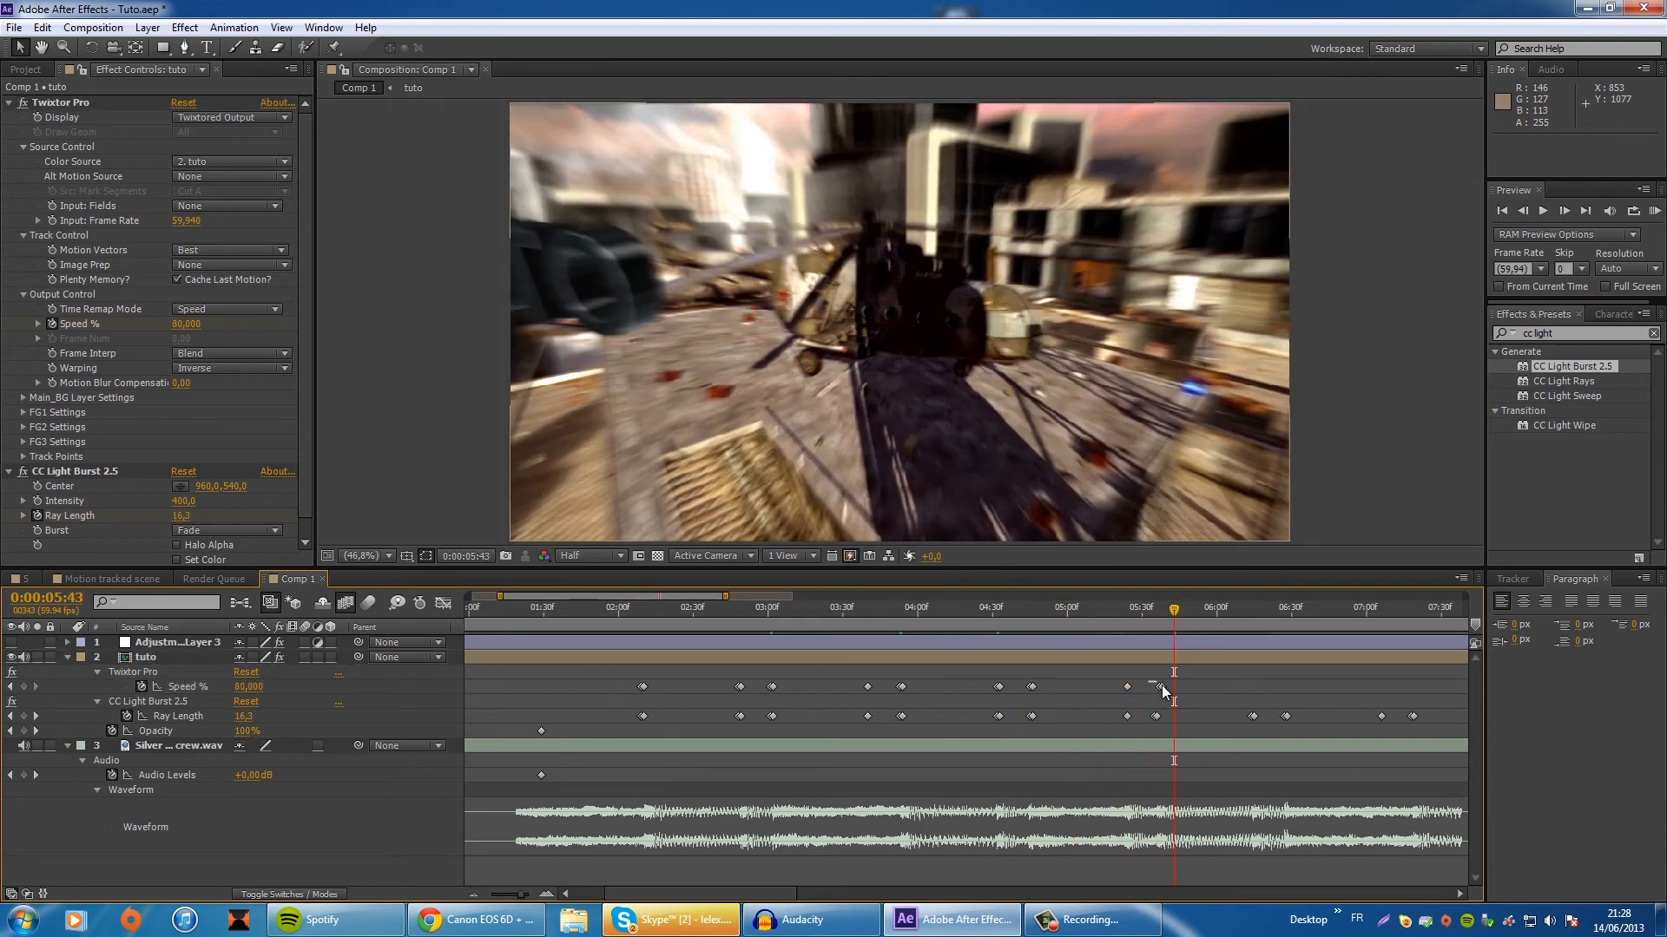
{"action": "left_click_drag", "start_coordinate": [1163, 688], "coordinate": [1159, 688]}
Step: Collapse the tuto and audio layers and turn on the visibility of Adjustment Layer 3
{"action": "left_click_drag", "start_coordinate": [1174, 611], "coordinate": [643, 729]}
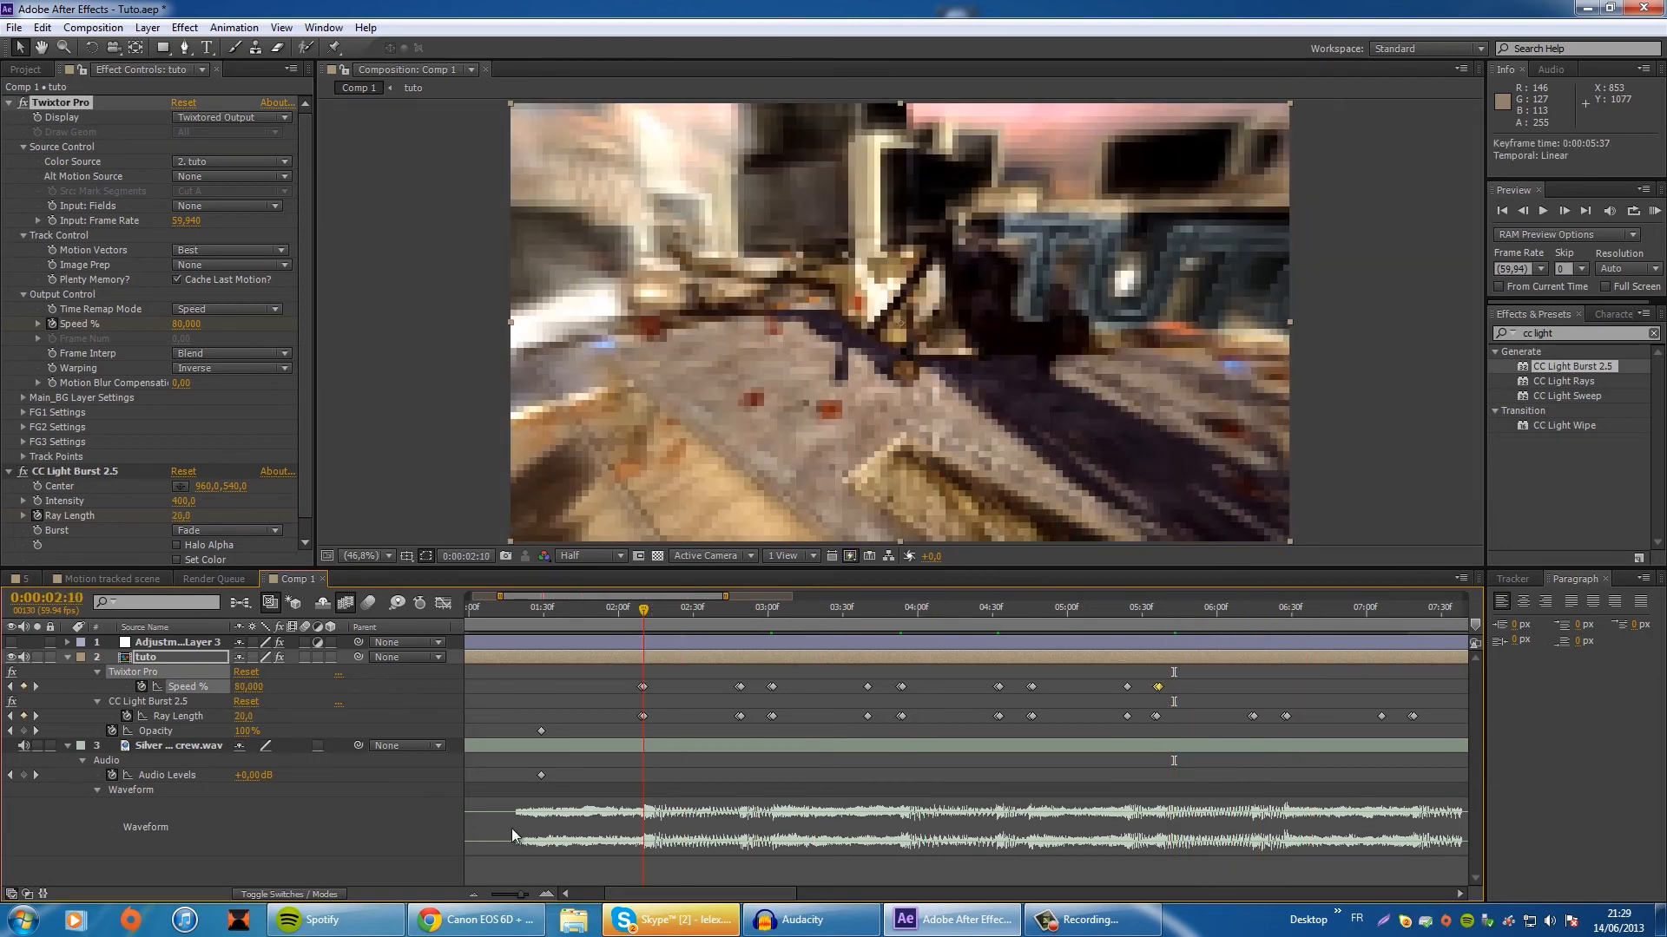
{"action": "left_click", "coordinate": [477, 892]}
{"action": "left_click_drag", "start_coordinate": [540, 608], "coordinate": [94, 625]}
{"action": "left_click", "coordinate": [68, 658]}
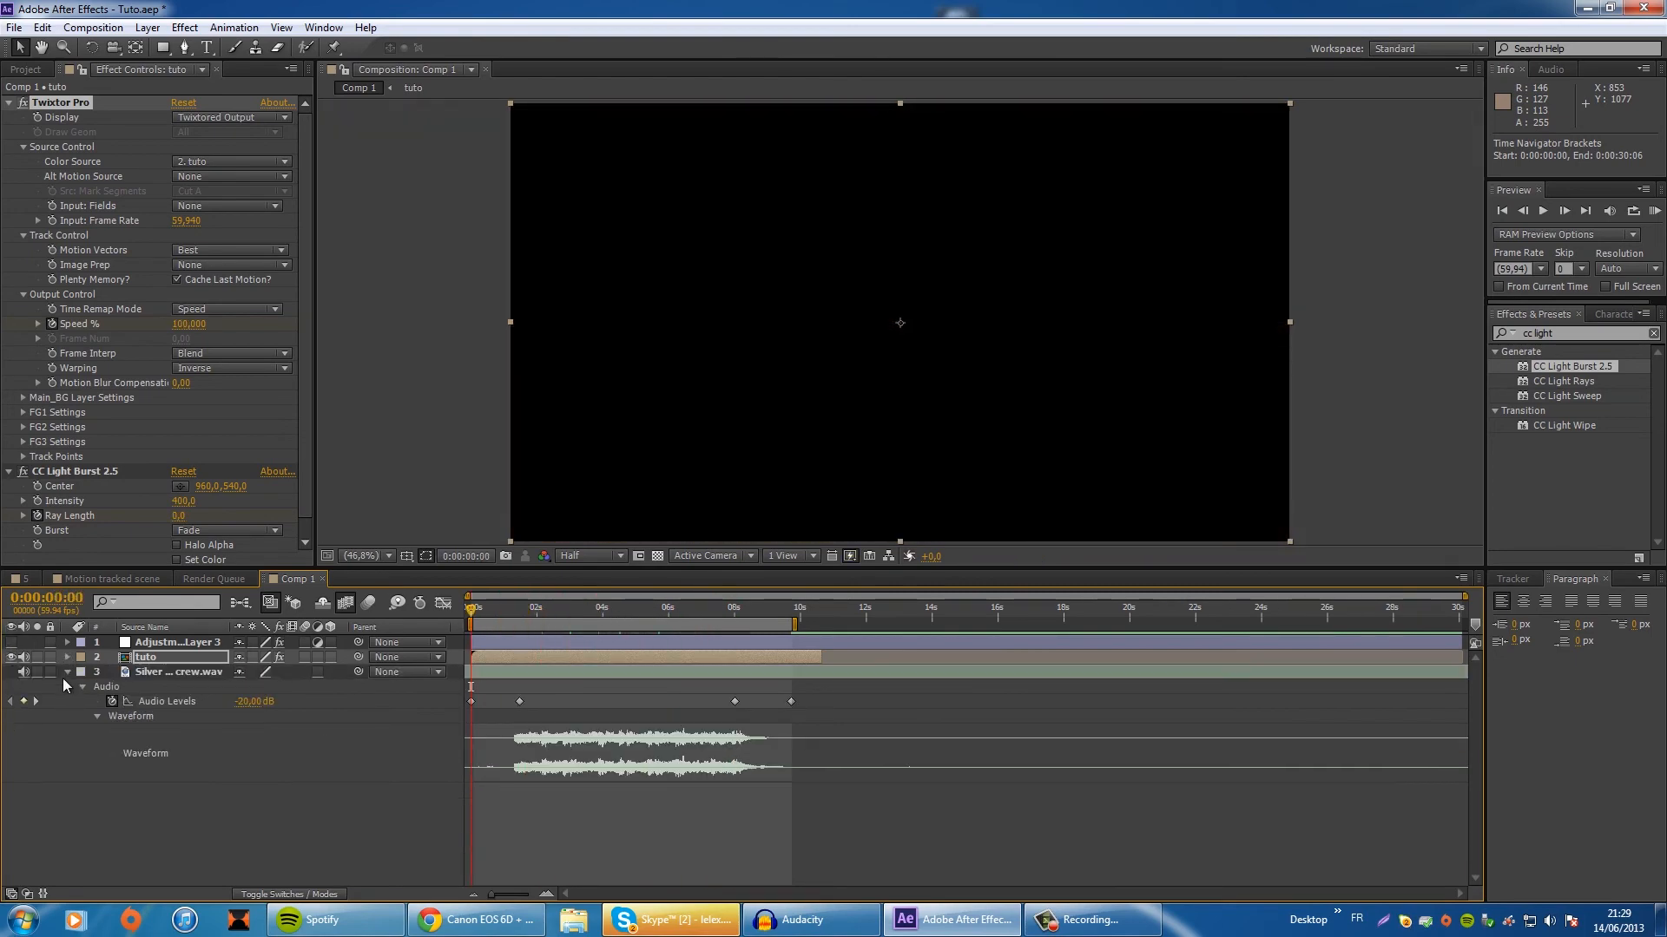
{"action": "left_click", "coordinate": [67, 672]}
{"action": "left_click", "coordinate": [562, 611]}
{"action": "left_click_drag", "start_coordinate": [572, 614], "coordinate": [615, 610]}
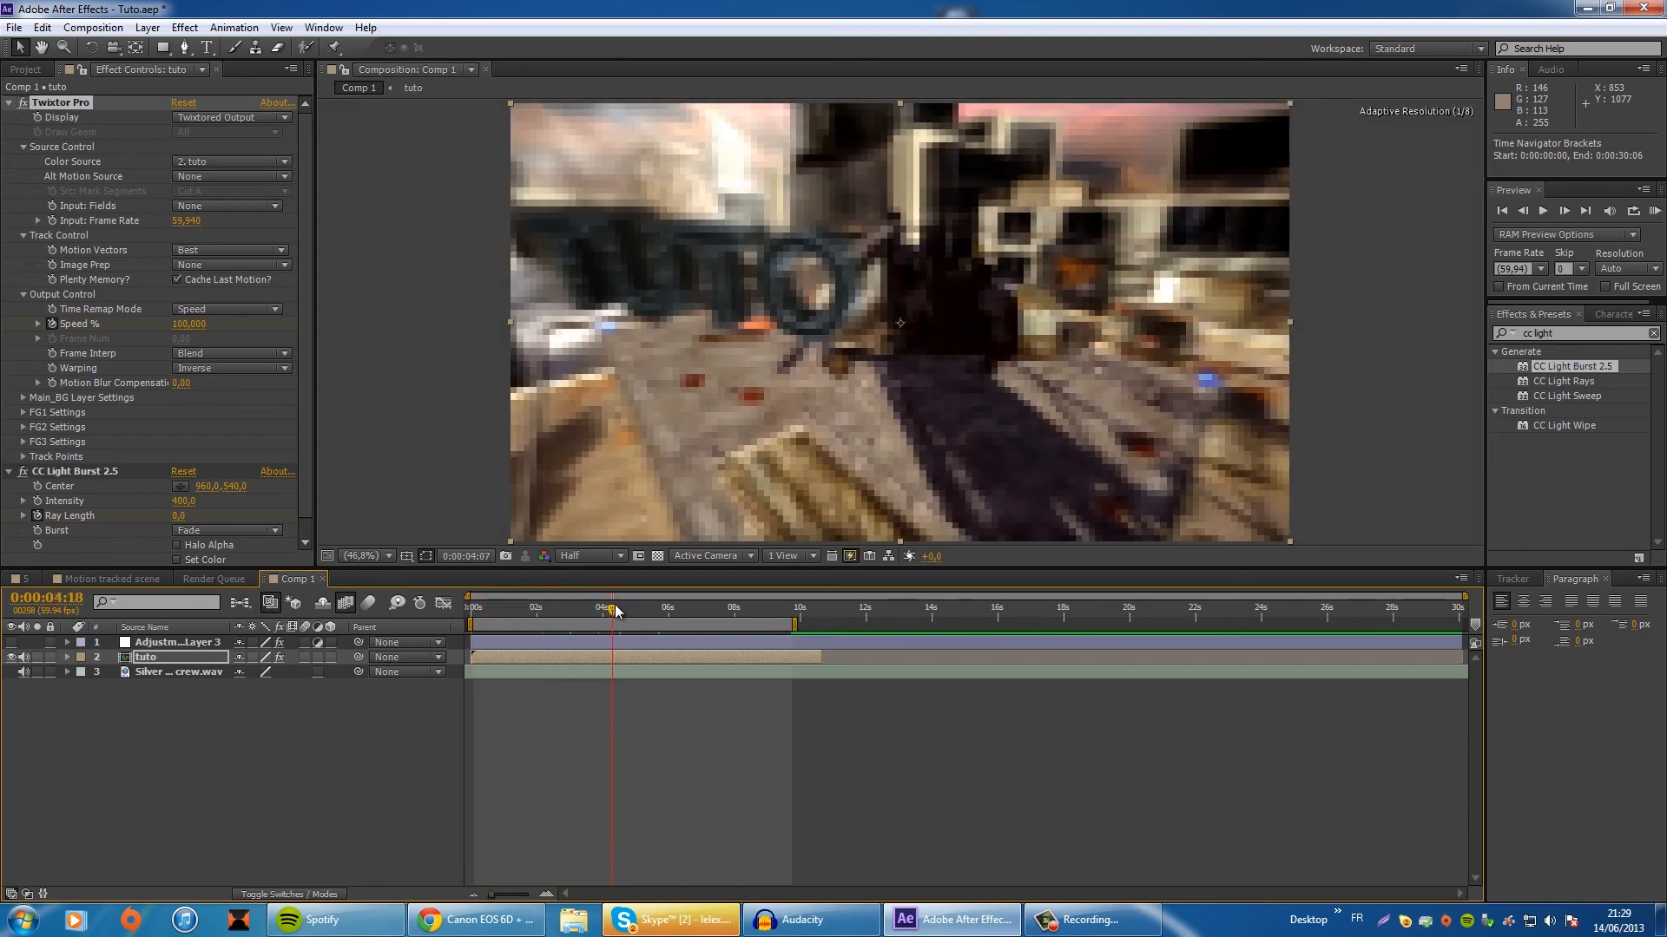
{"action": "left_click", "coordinate": [11, 642]}
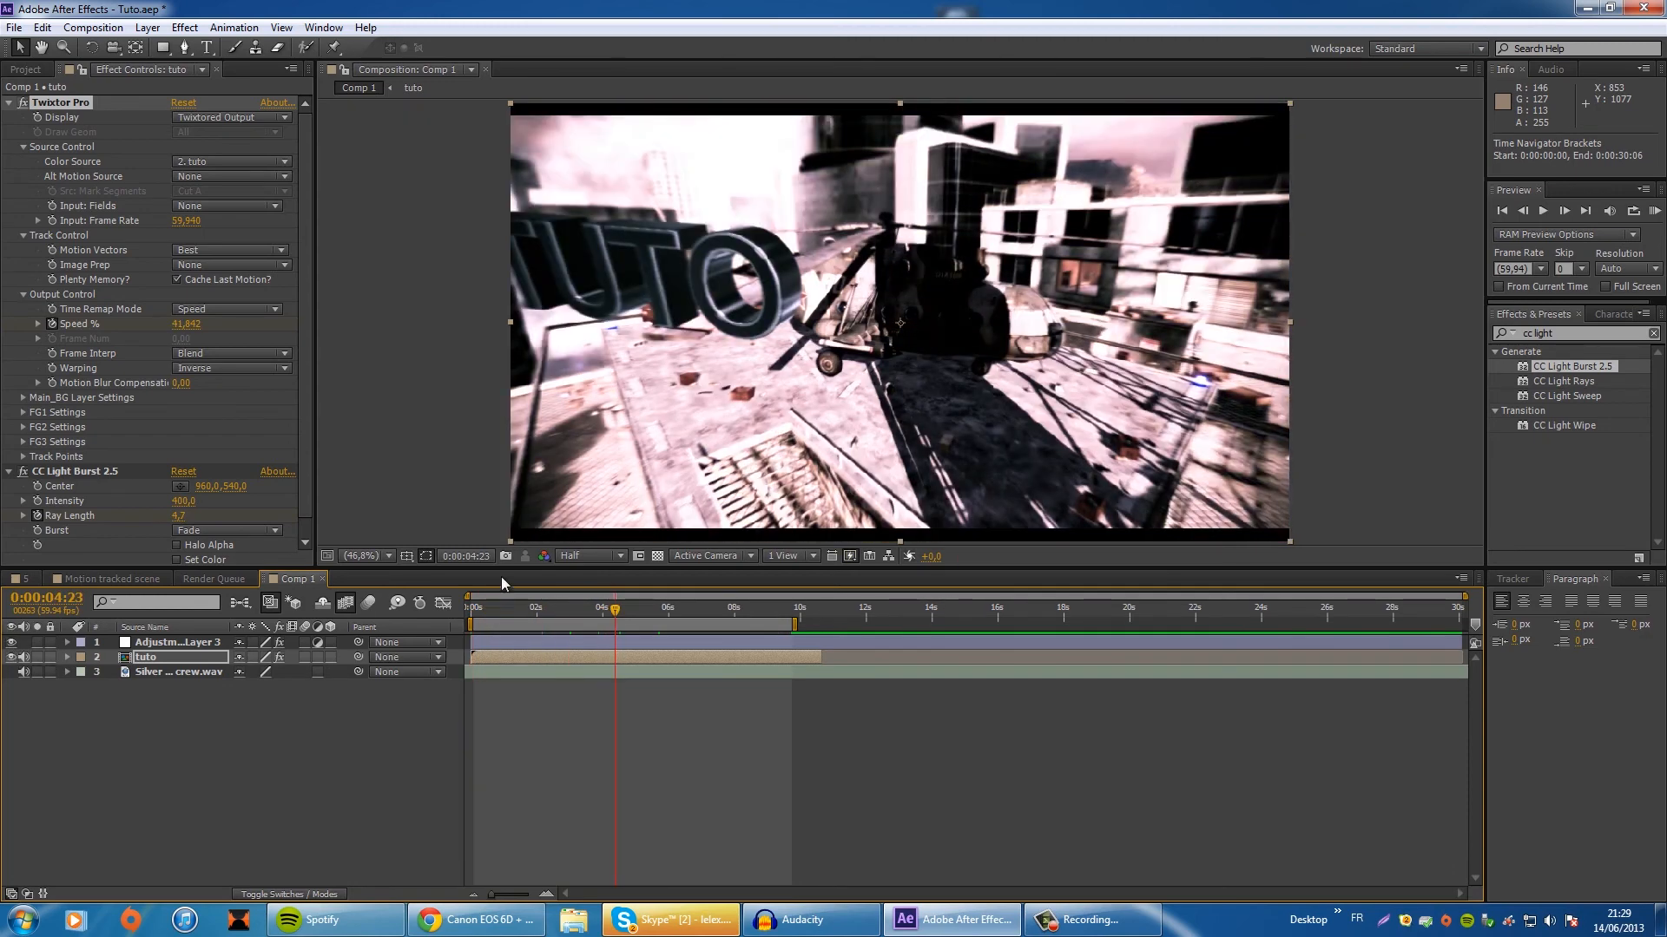
Step: Pre-compose all three layers into a new composition named fin
{"action": "left_click", "coordinate": [159, 735]}
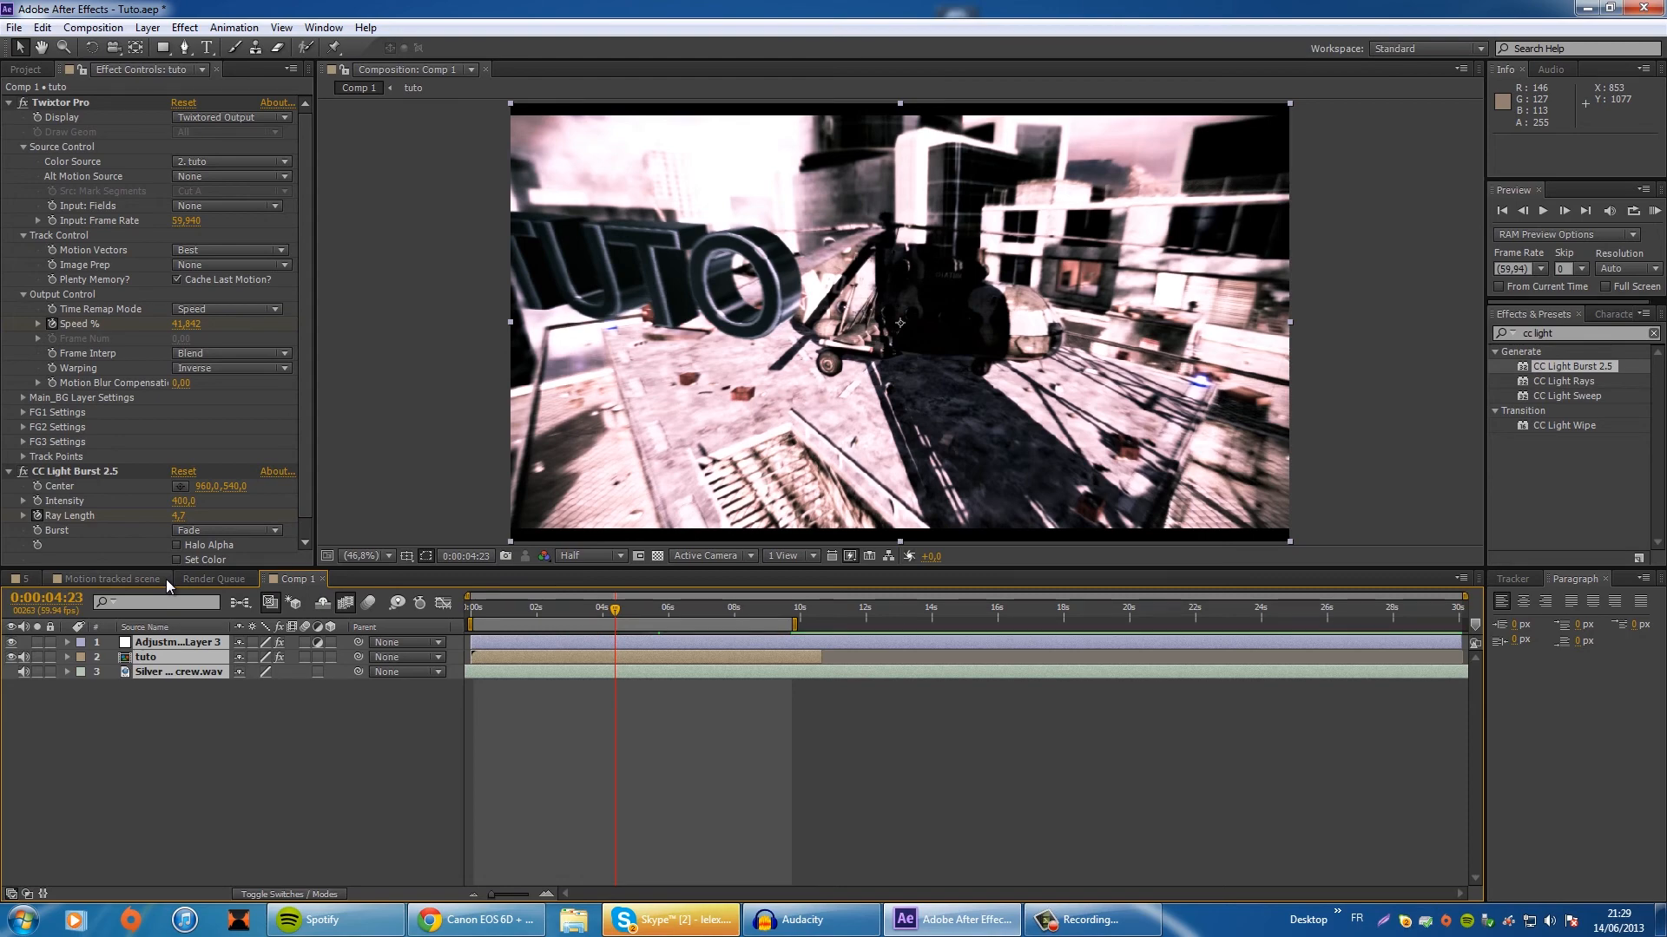
{"action": "key", "text": "ctrl+shift+c"}
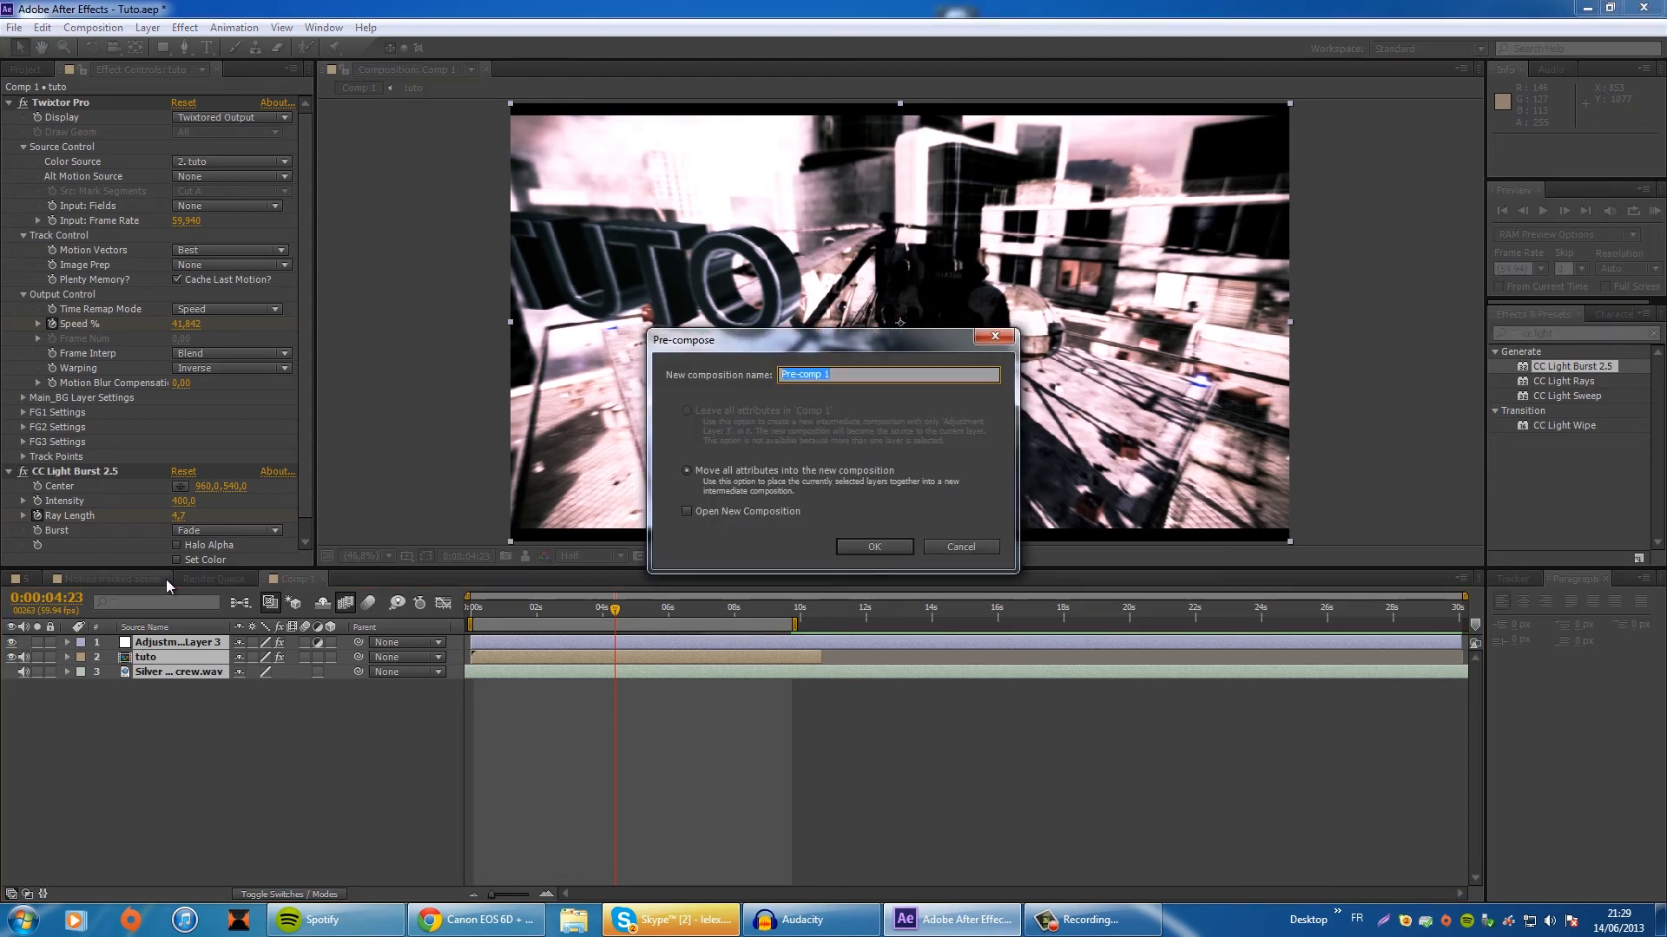
{"action": "type", "text": "fin"}
{"action": "key", "text": "Return"}
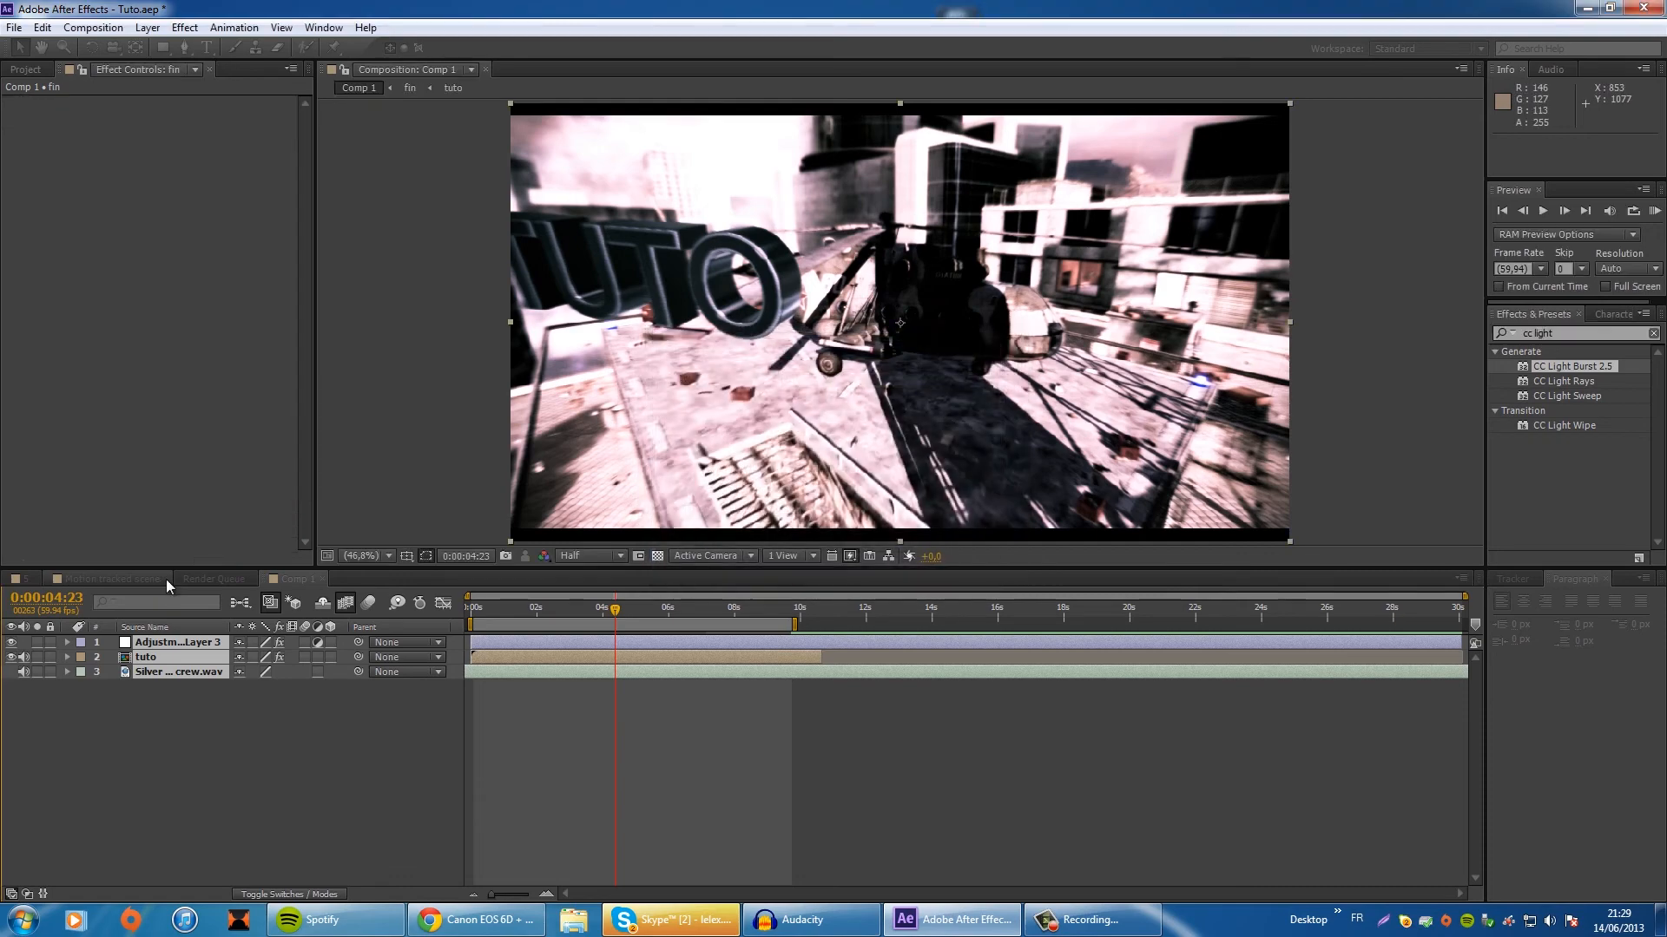
Step: Add Position keyframes to the fin layer at 0:00:00:00 and 0:00:12:36
{"action": "key", "text": "Home"}
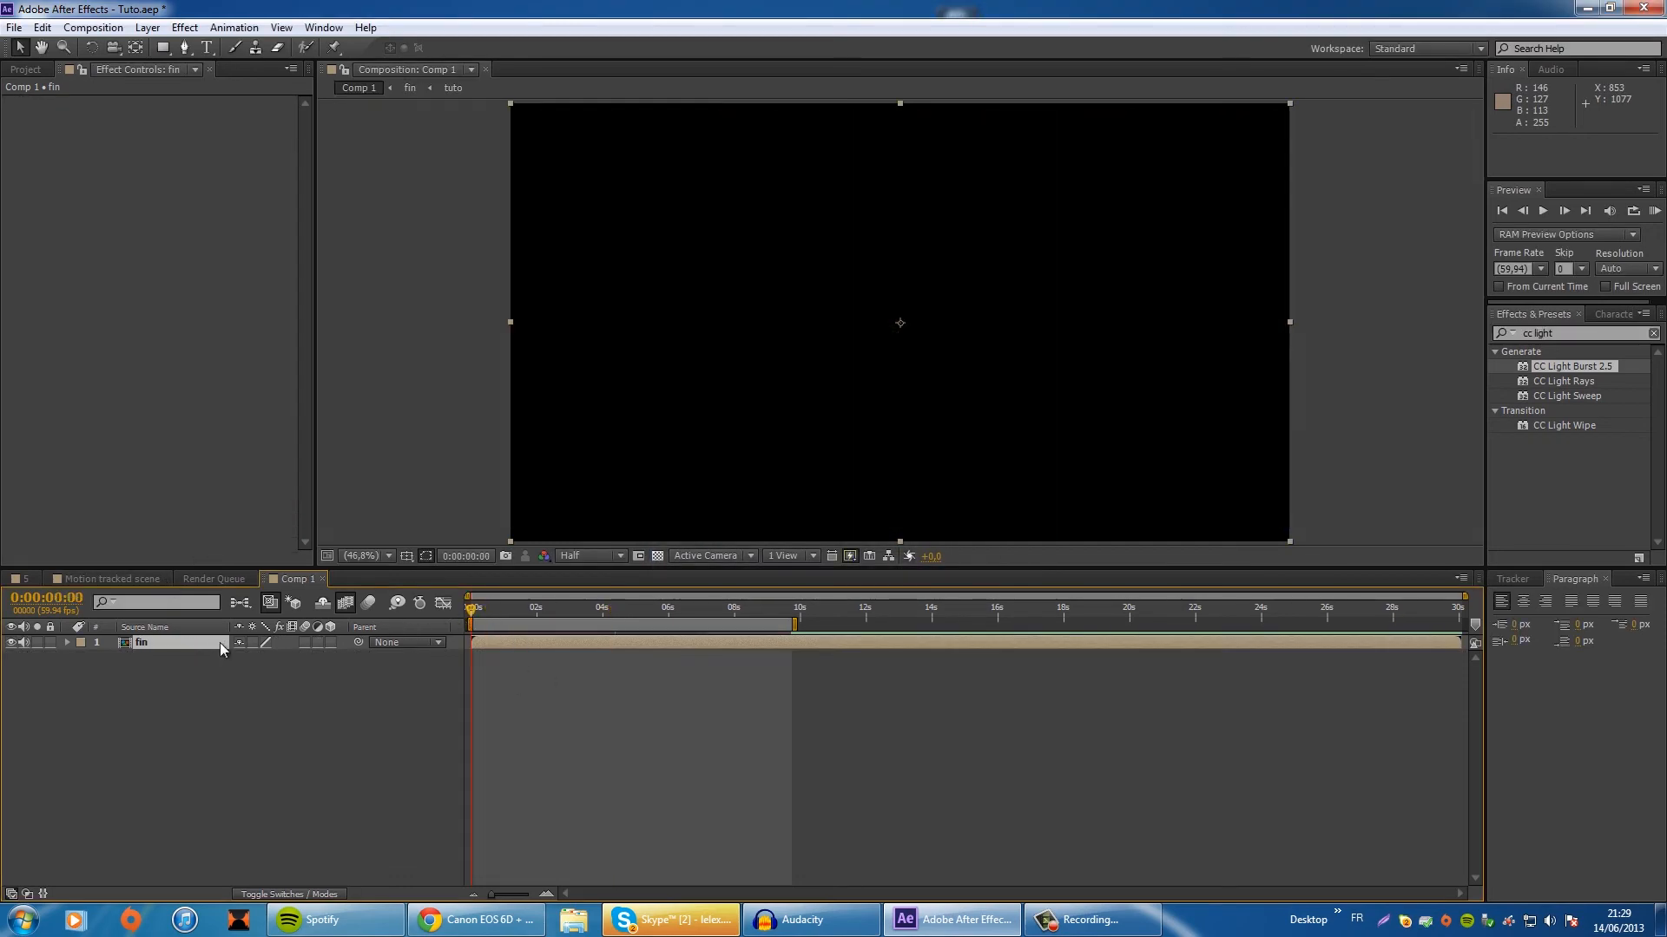
{"action": "key", "text": "p"}
{"action": "left_click", "coordinate": [111, 657]}
{"action": "left_click", "coordinate": [885, 610]}
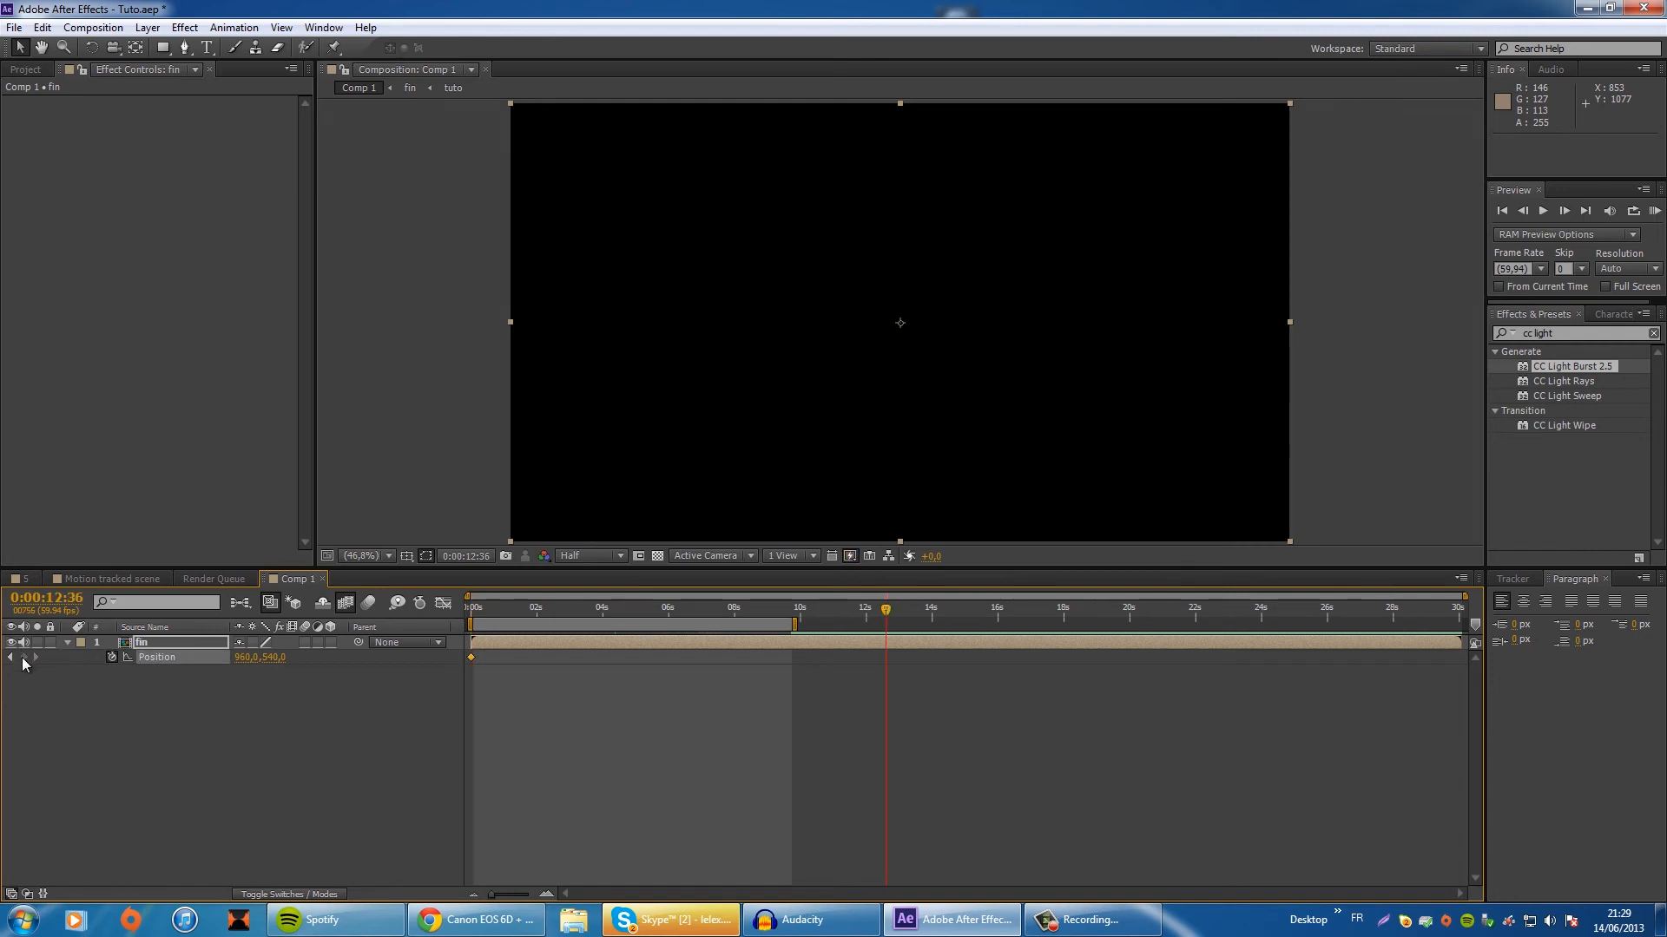
{"action": "left_click", "coordinate": [470, 657]}
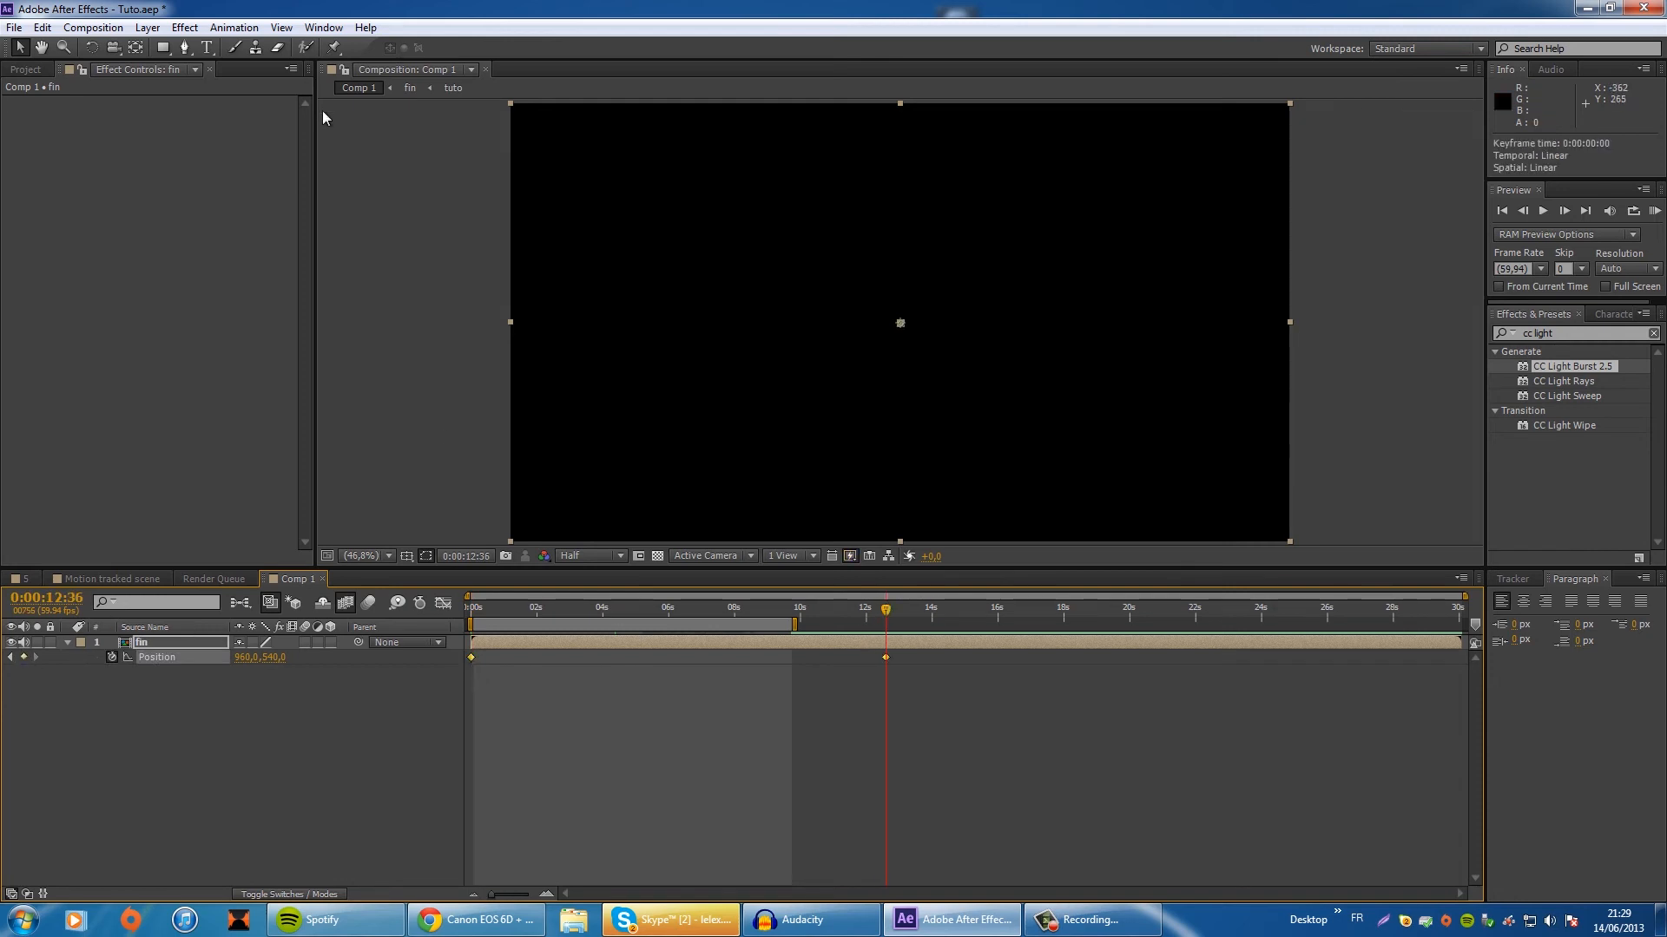
Step: Apply the Wiggler to the fin layer's Position keyframes with Jagged noise, frequency 3 per second and magnitude 20, and preview the shake
{"action": "left_click", "coordinate": [323, 27]}
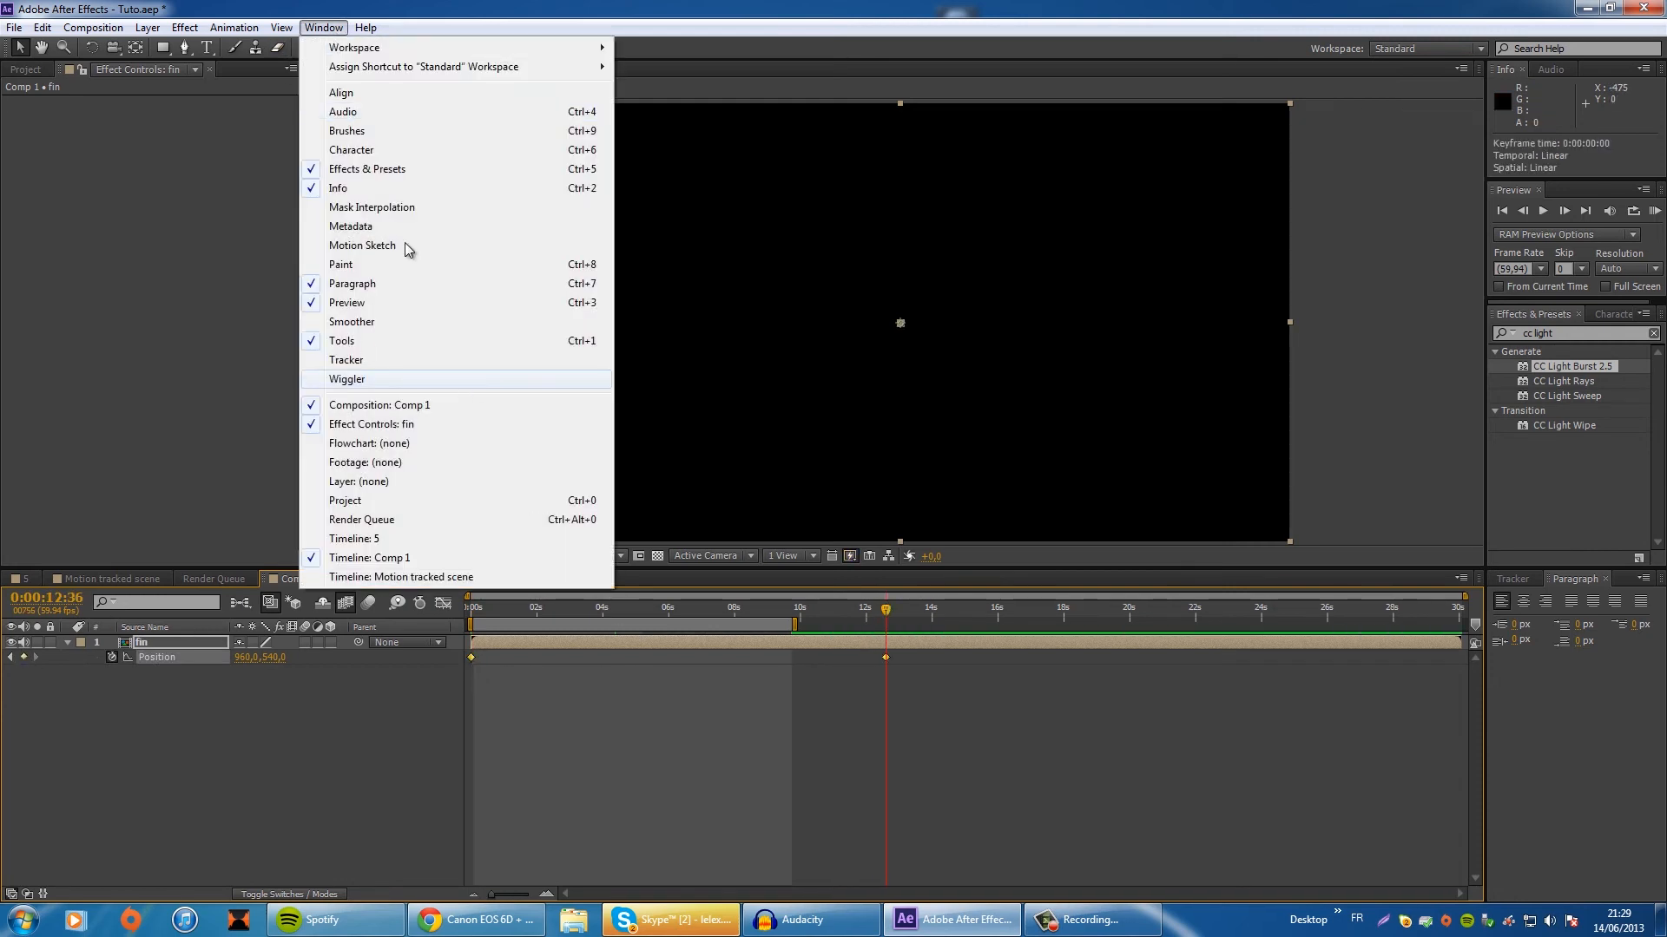
{"action": "left_click", "coordinate": [376, 382]}
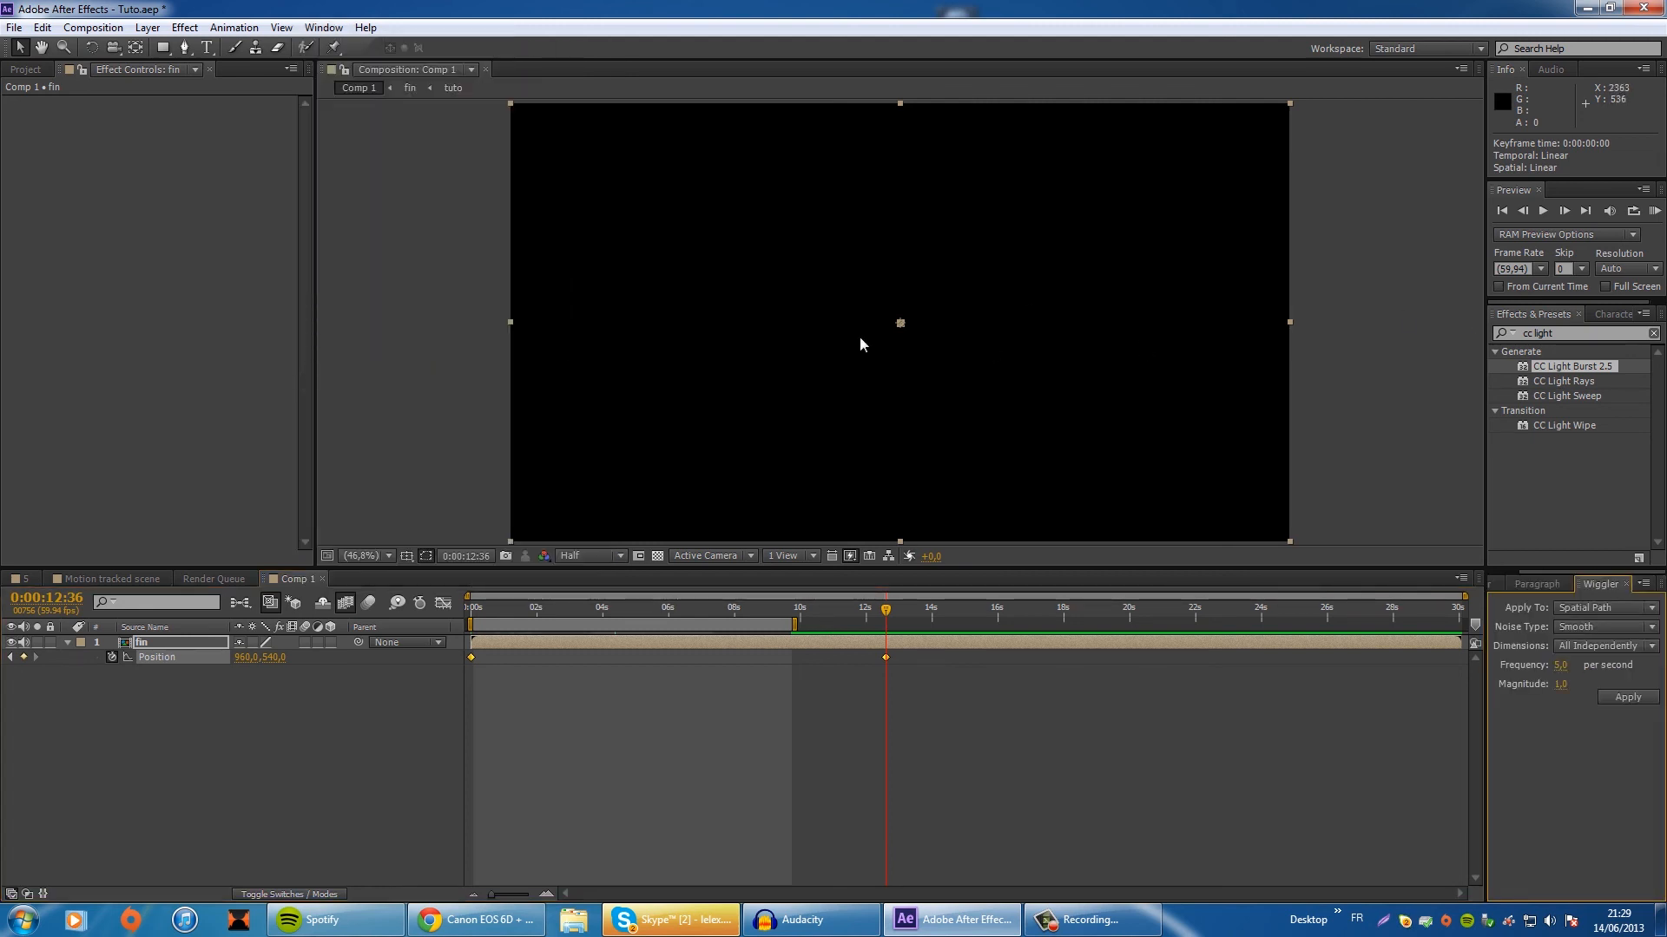
{"action": "left_click", "coordinate": [1607, 629]}
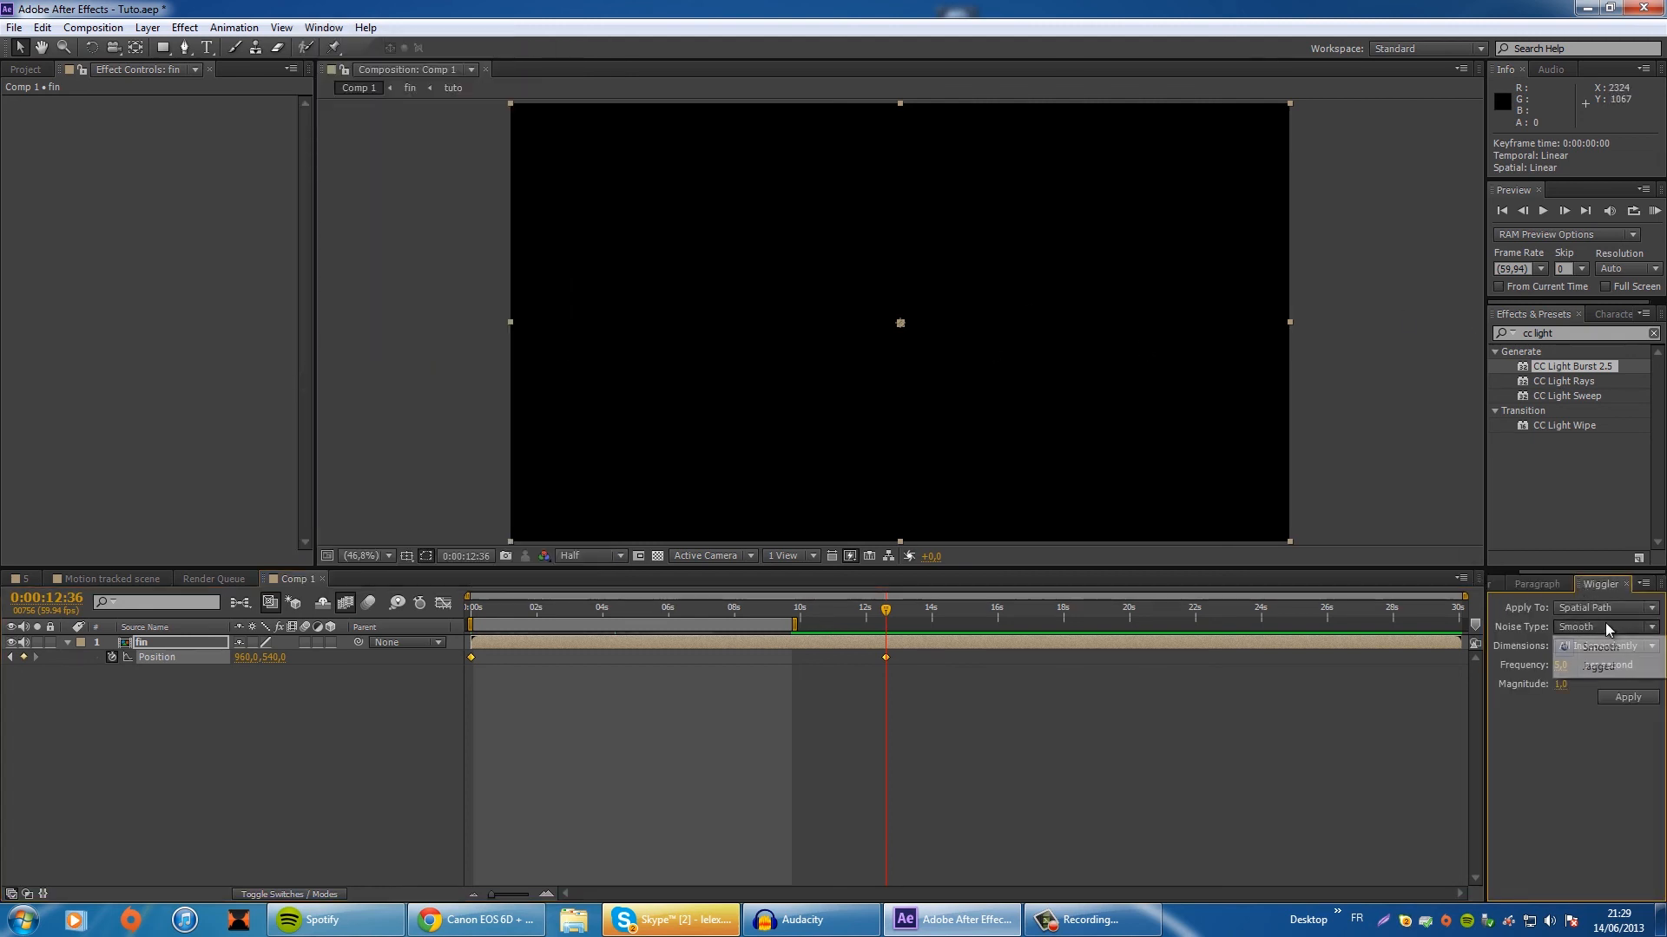
{"action": "left_click", "coordinate": [1614, 666]}
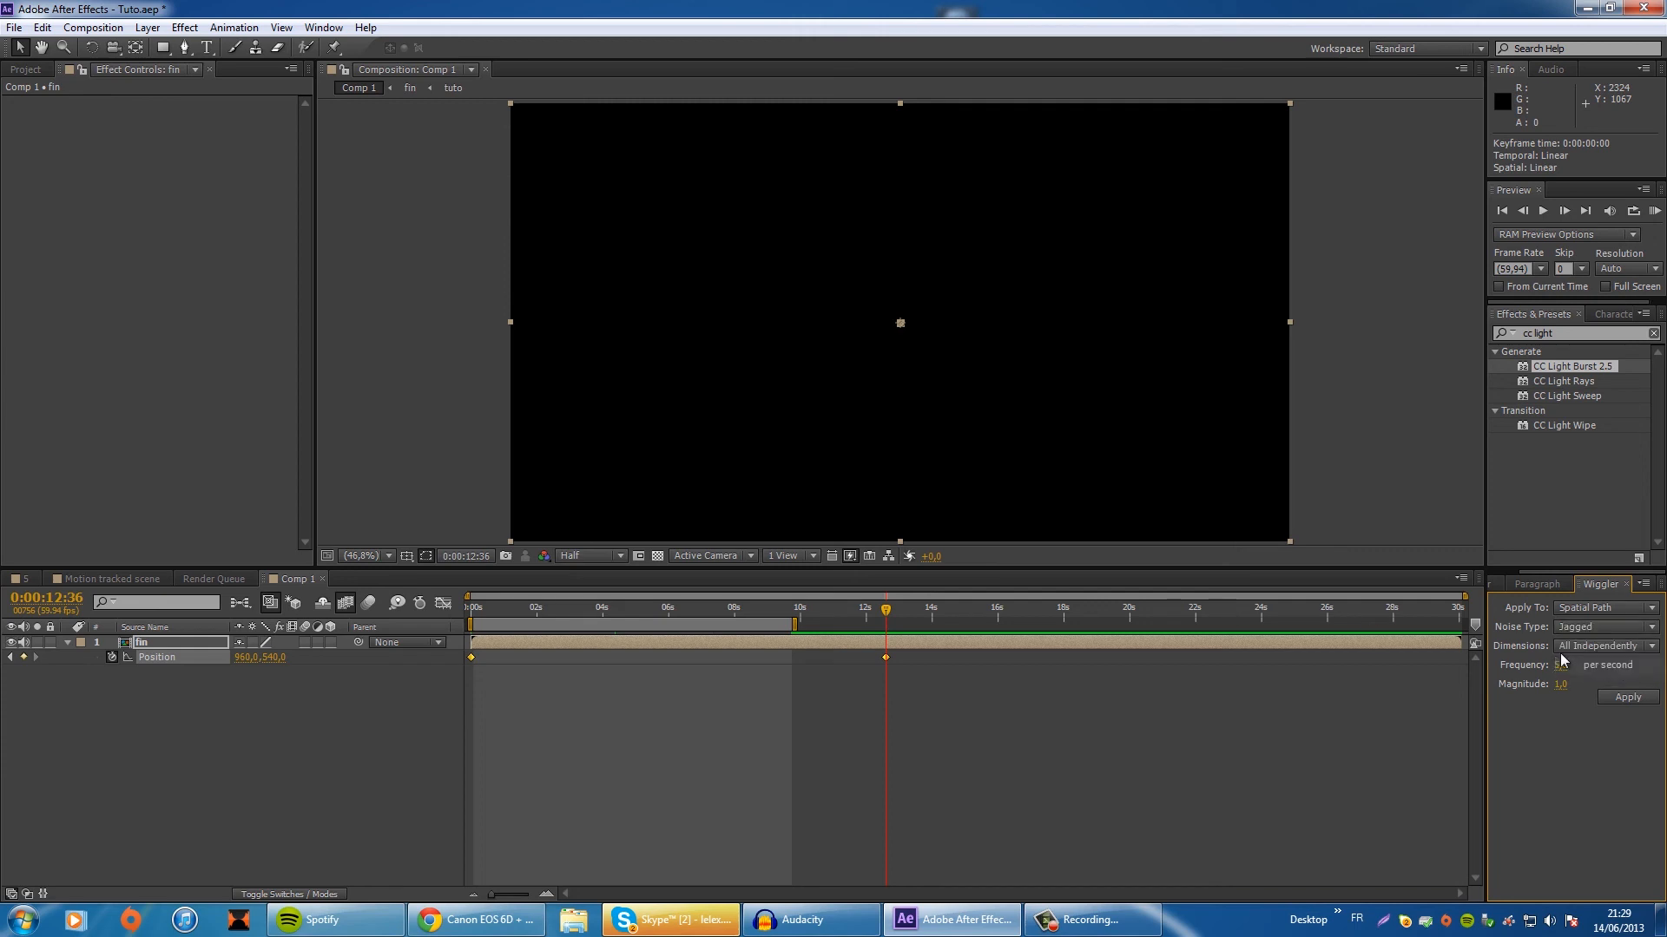
{"action": "left_click", "coordinate": [1573, 649]}
{"action": "left_click", "coordinate": [1585, 652]}
{"action": "left_click", "coordinate": [1560, 665]}
{"action": "left_click", "coordinate": [1561, 685]}
{"action": "left_click", "coordinate": [1627, 697]}
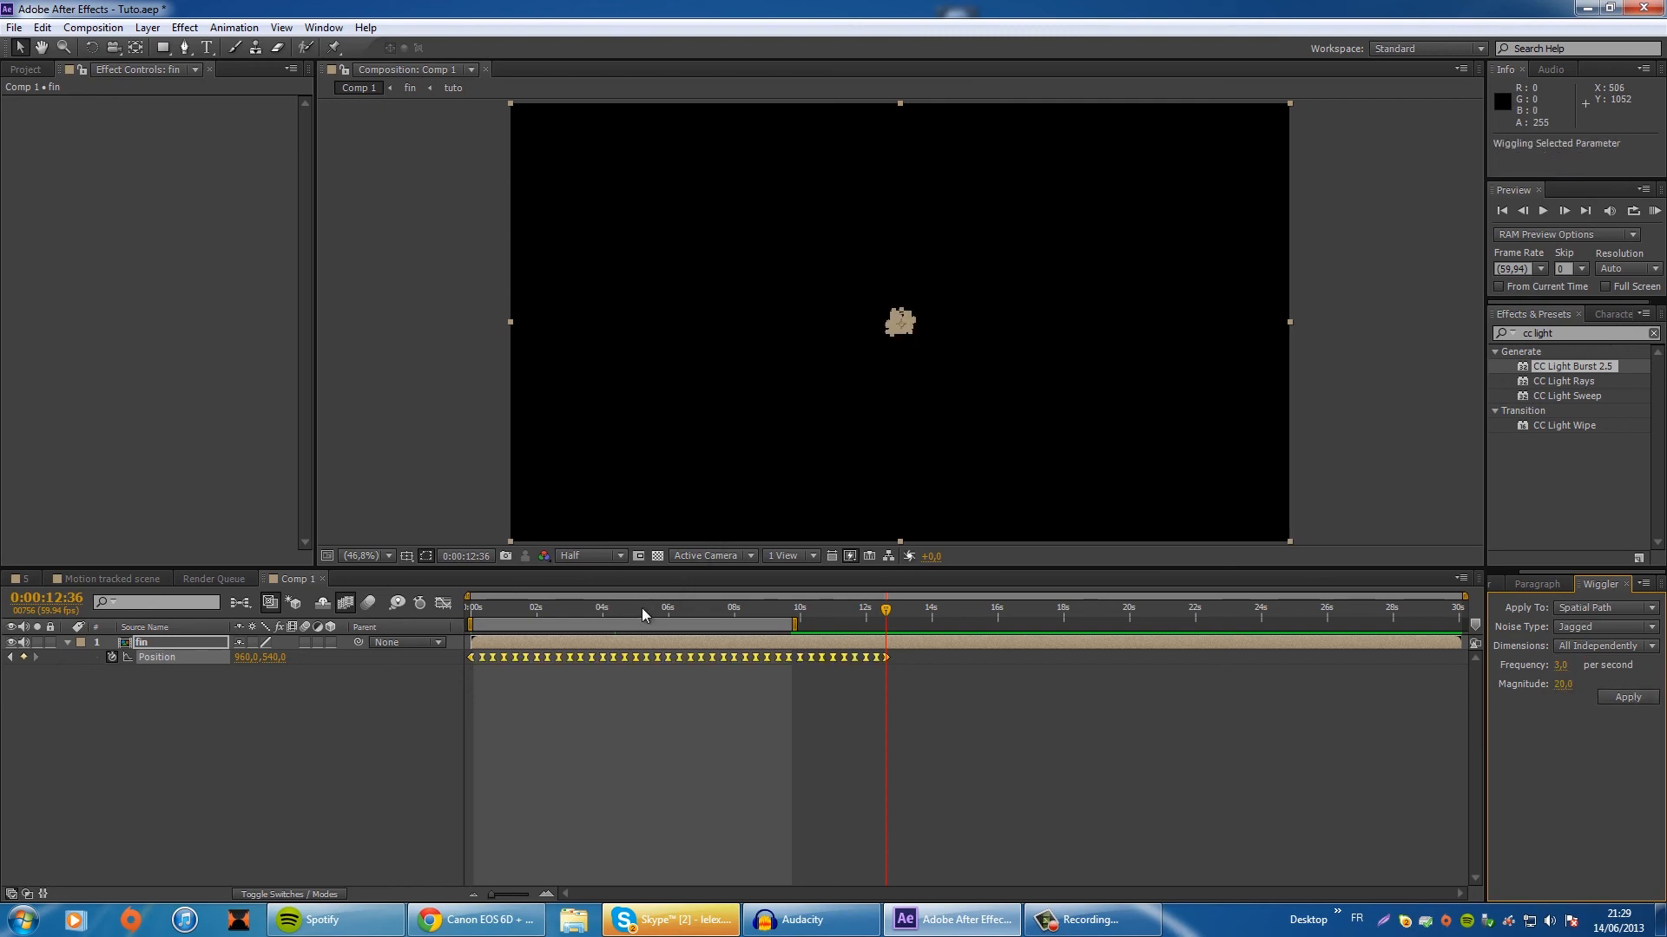
{"action": "key", "text": "KP_0"}
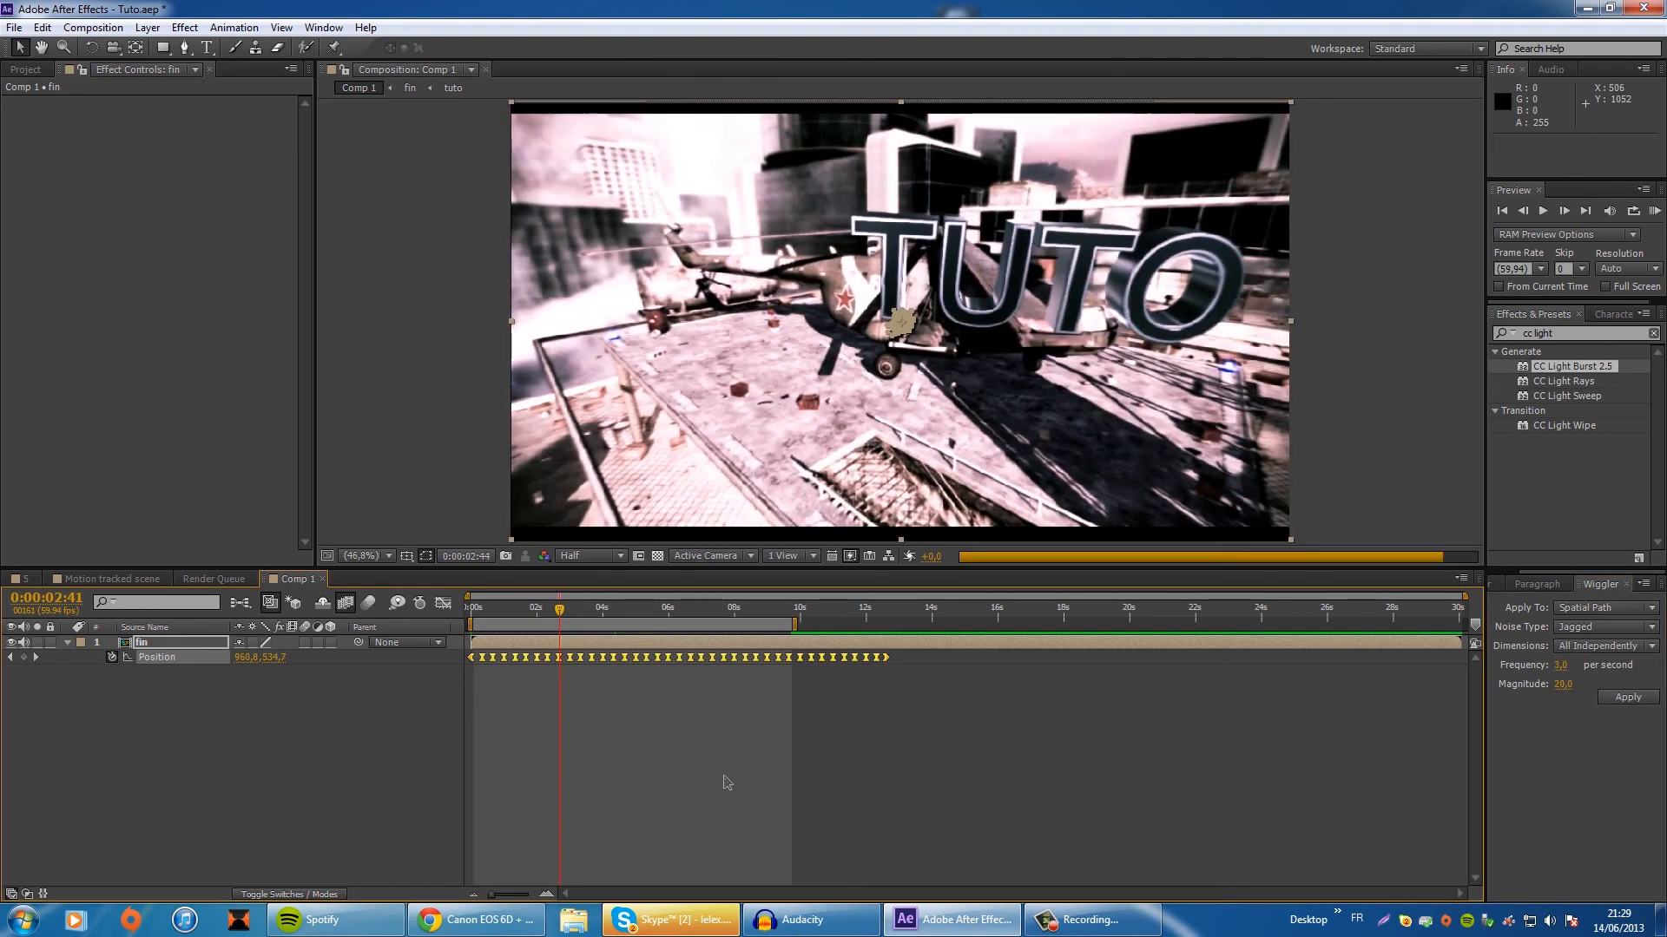
{"action": "key", "text": "space"}
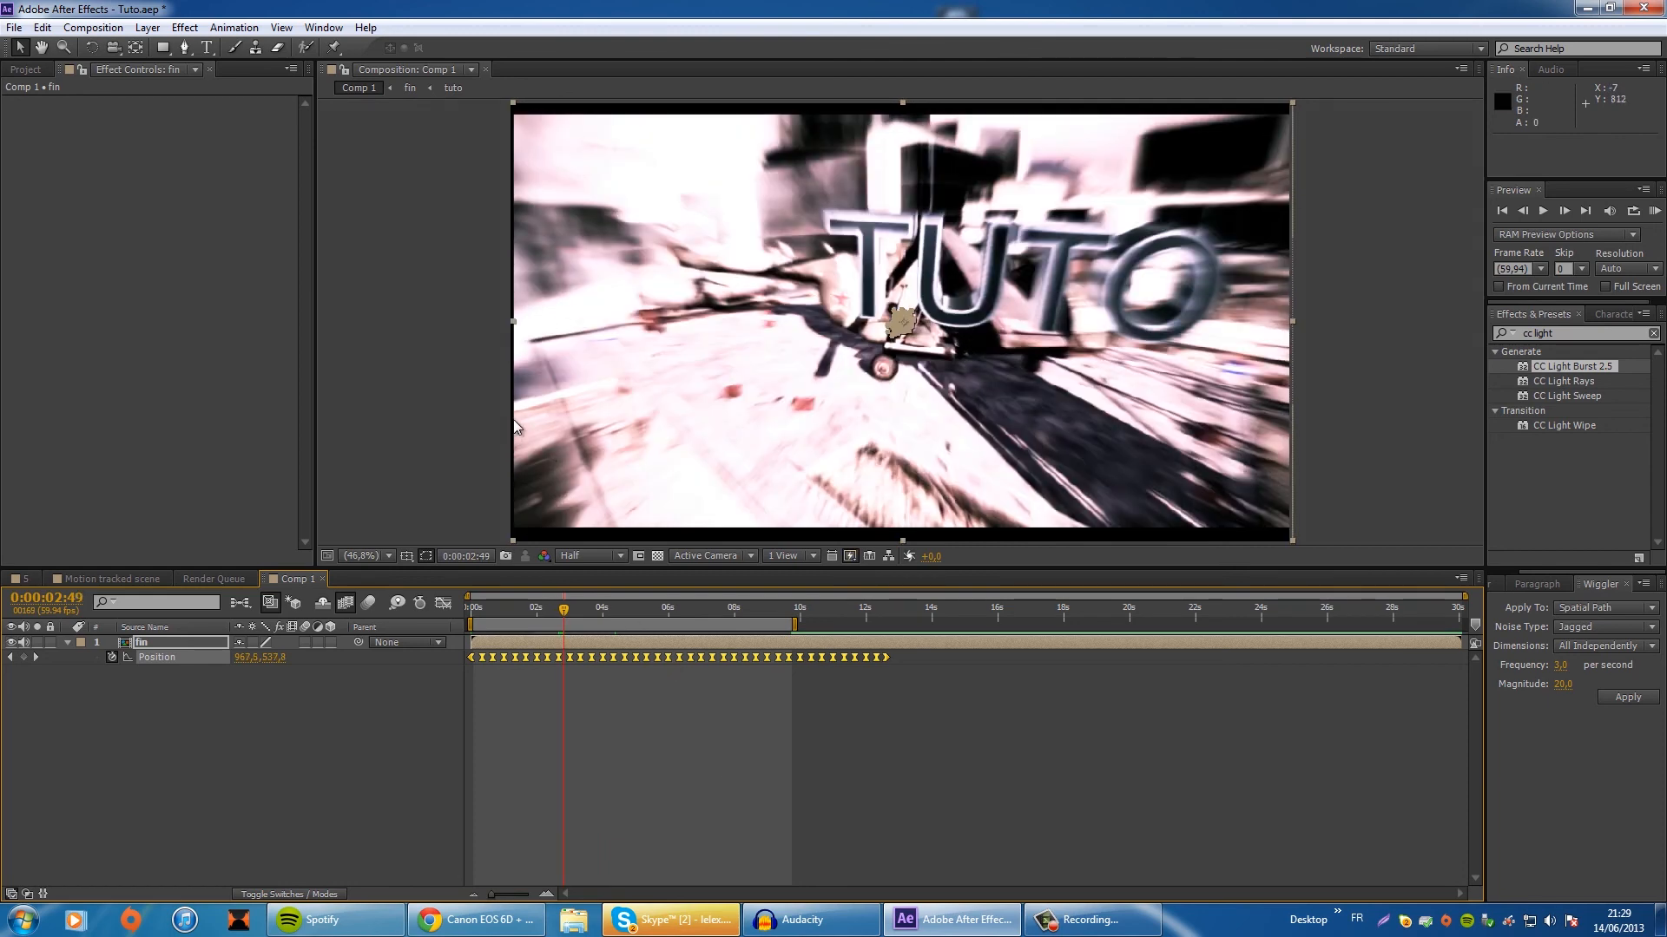
Step: Scale the fin layer to 103% to cover the frame edges, and check the shake at other times
{"action": "left_click", "coordinate": [1569, 335]}
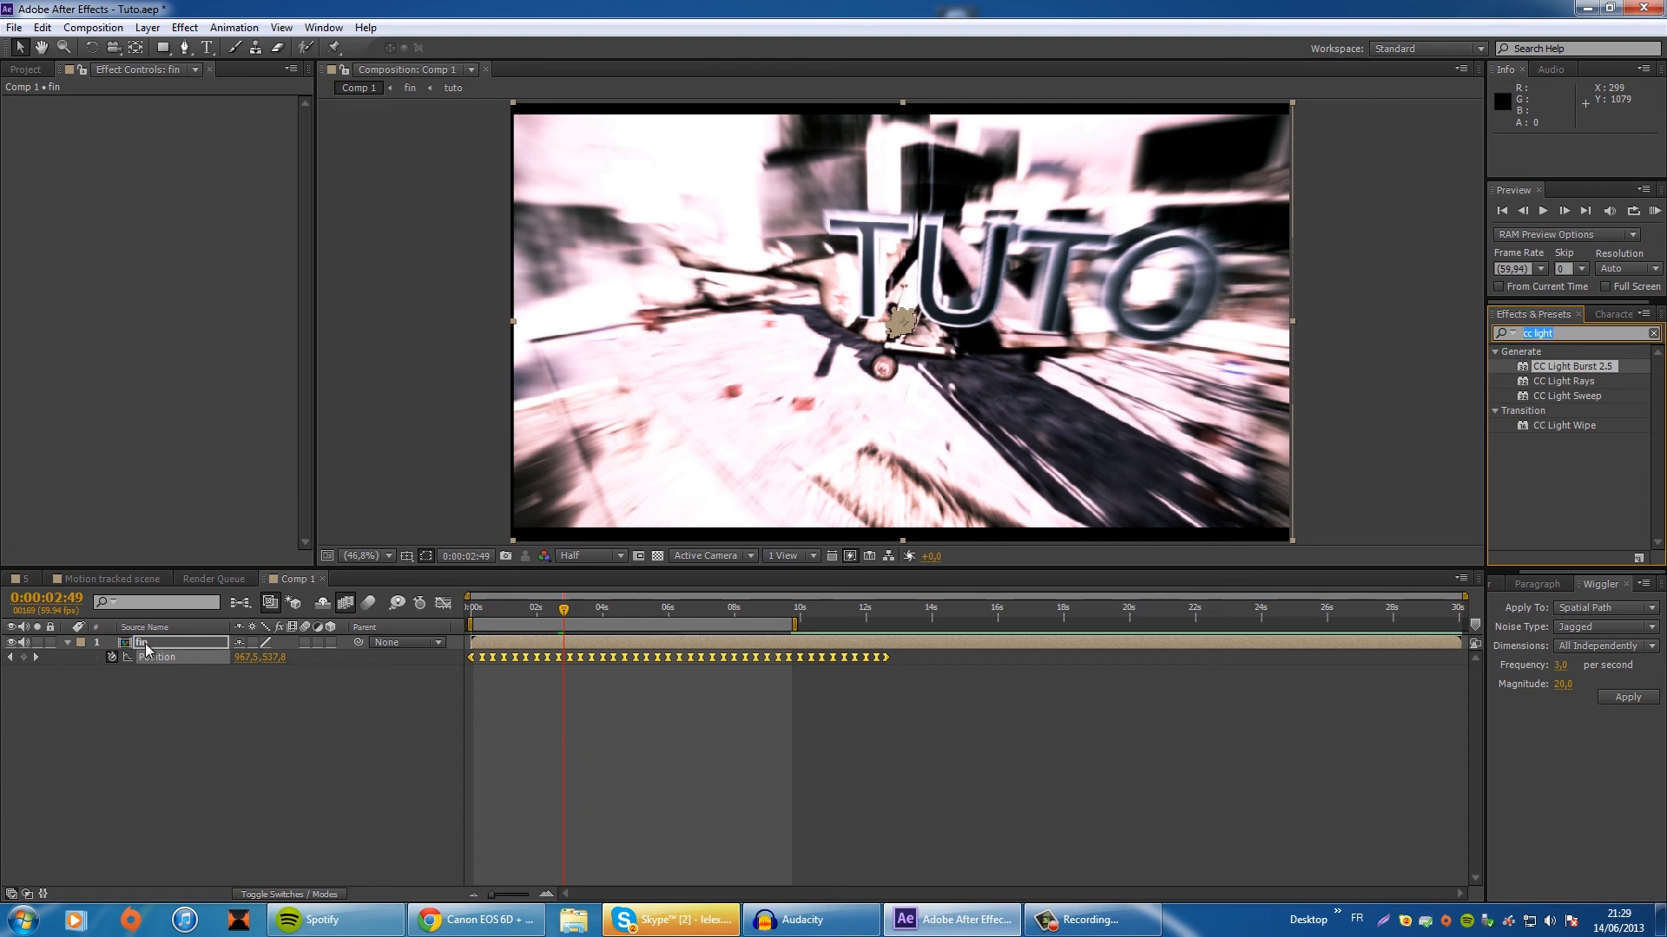
{"action": "left_click", "coordinate": [189, 715]}
{"action": "left_click", "coordinate": [195, 643]}
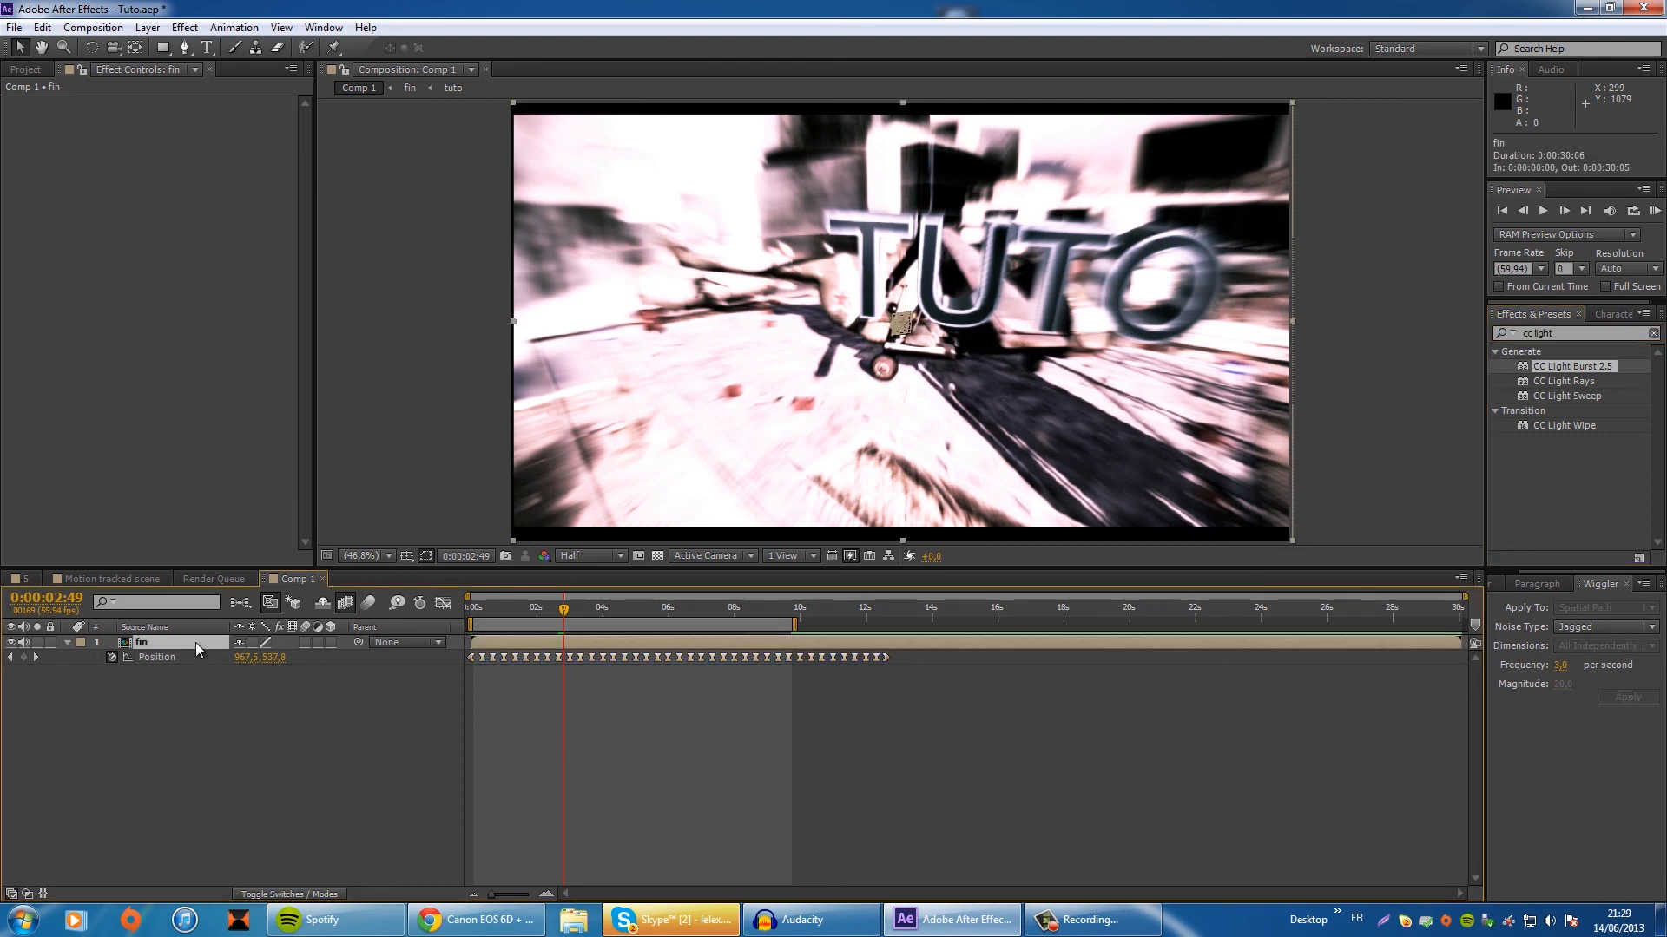
{"action": "key", "text": "s"}
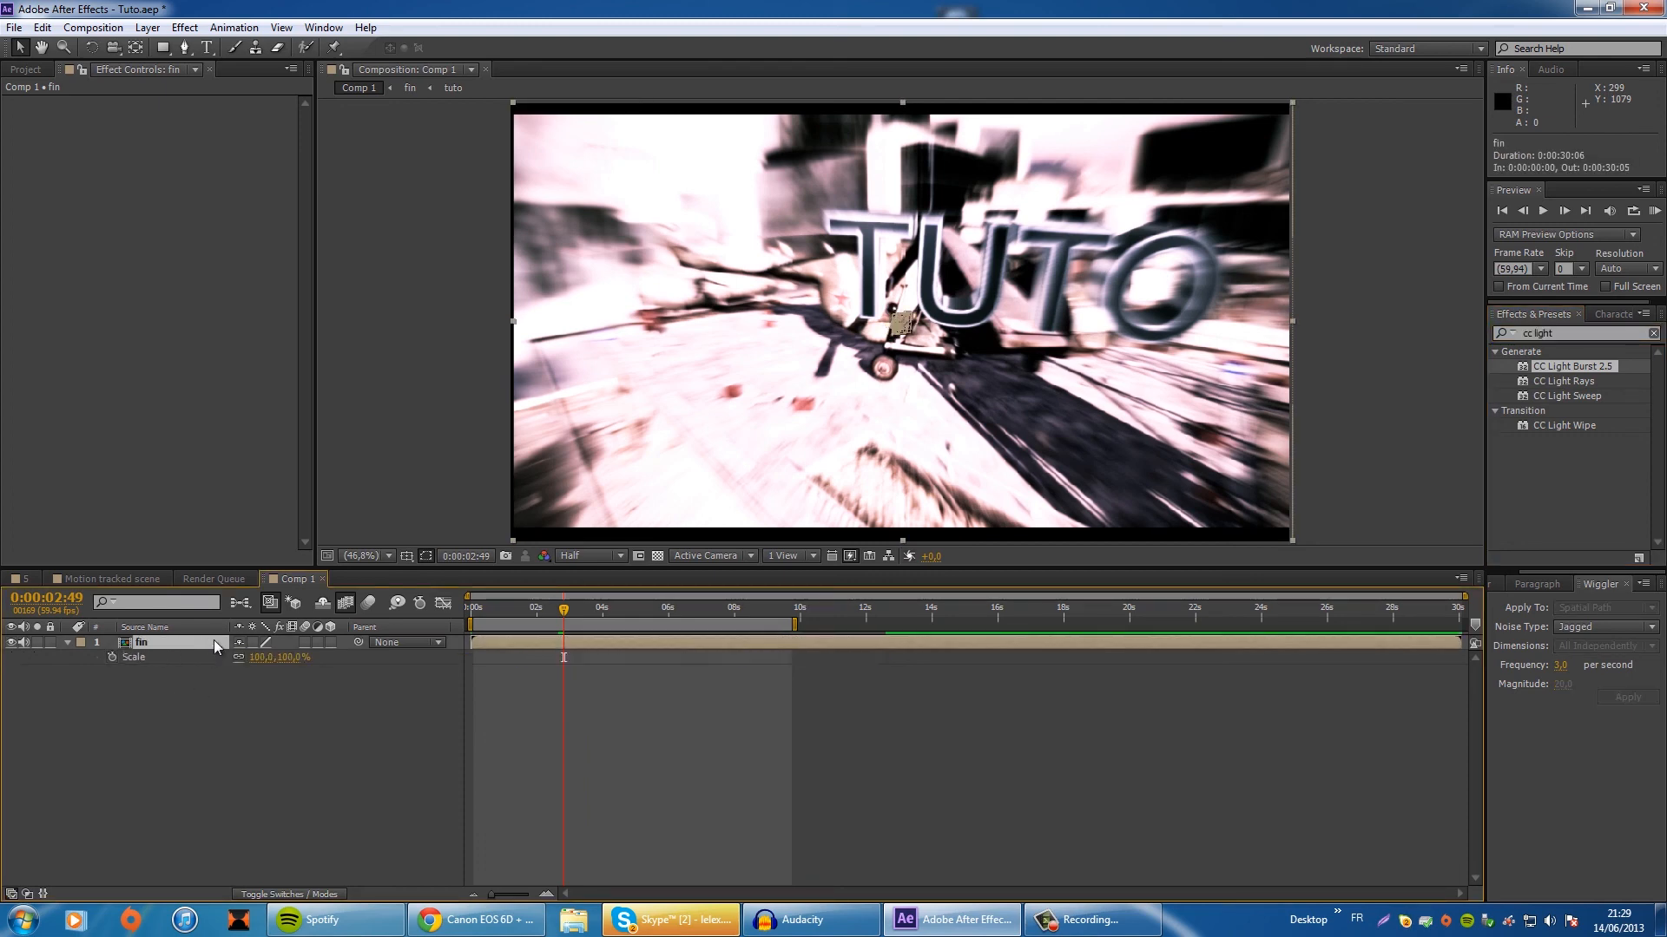
{"action": "left_click_drag", "start_coordinate": [261, 658], "coordinate": [264, 658]}
{"action": "key", "text": "space"}
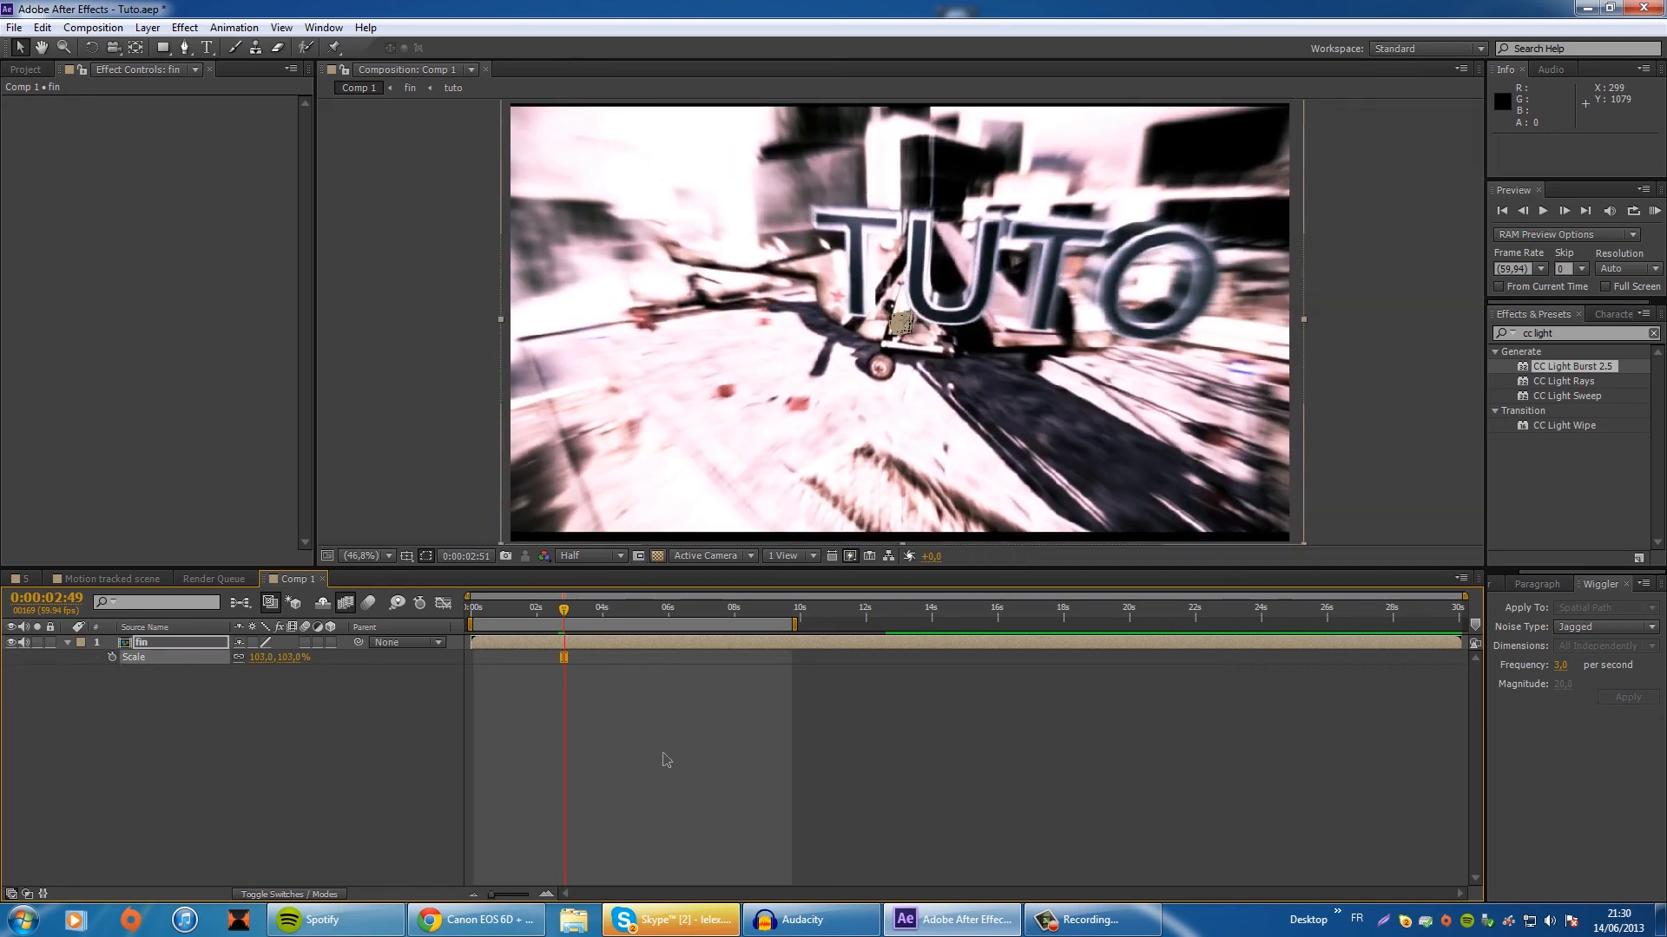
{"action": "key", "text": "space"}
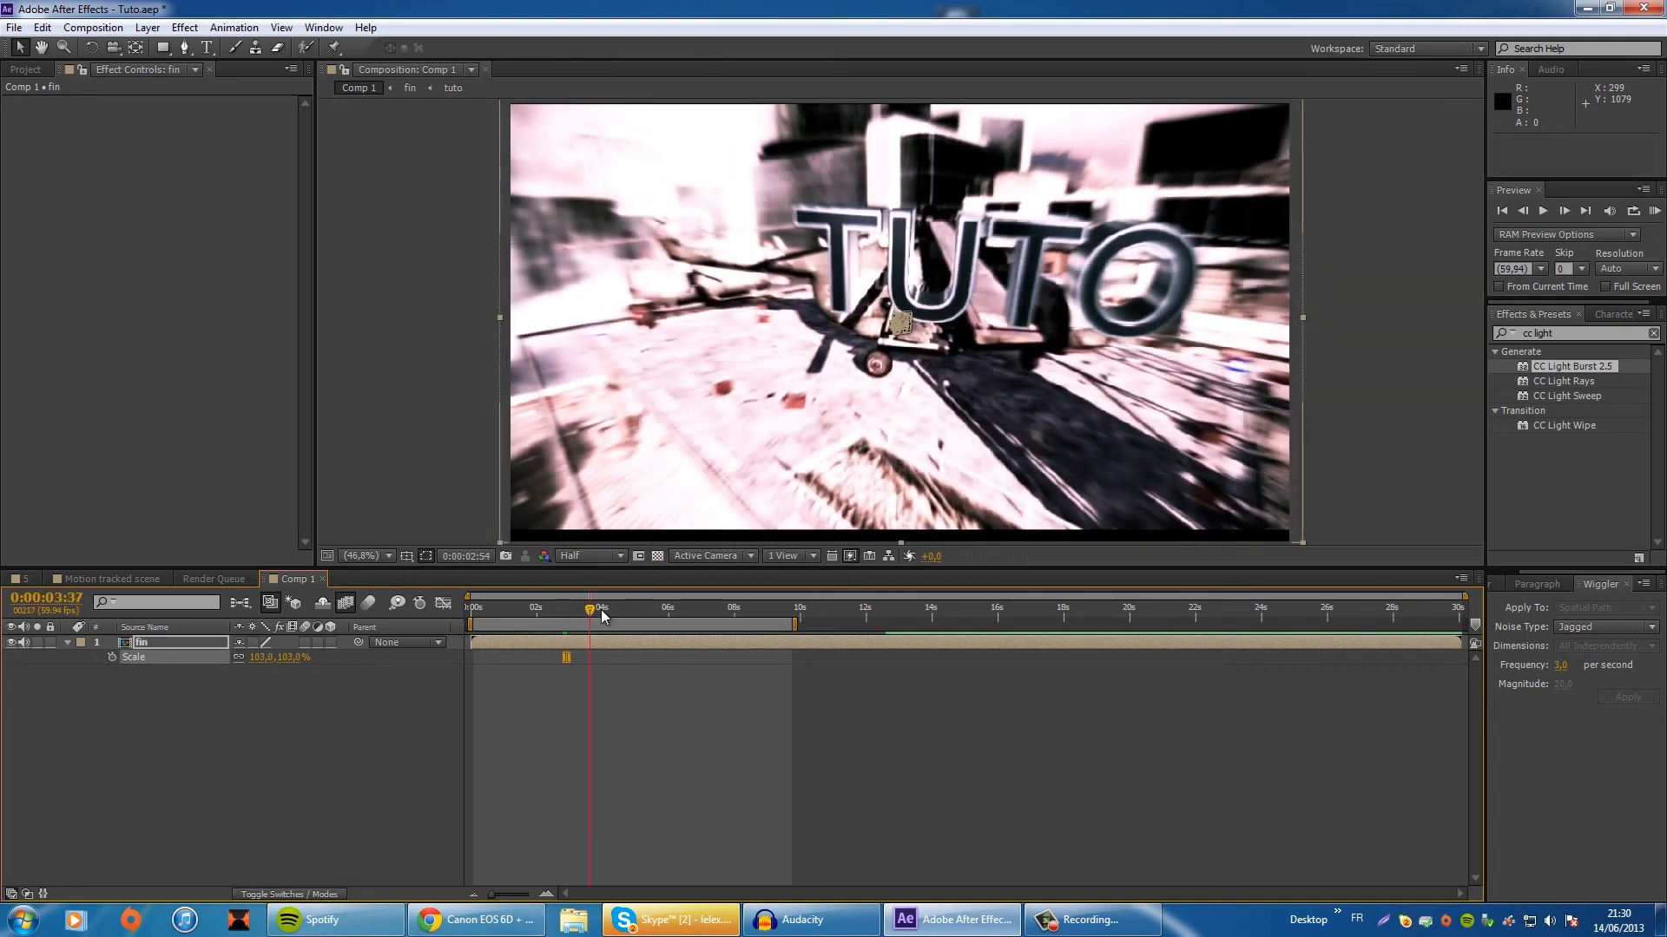
{"action": "left_click_drag", "start_coordinate": [603, 617], "coordinate": [639, 615]}
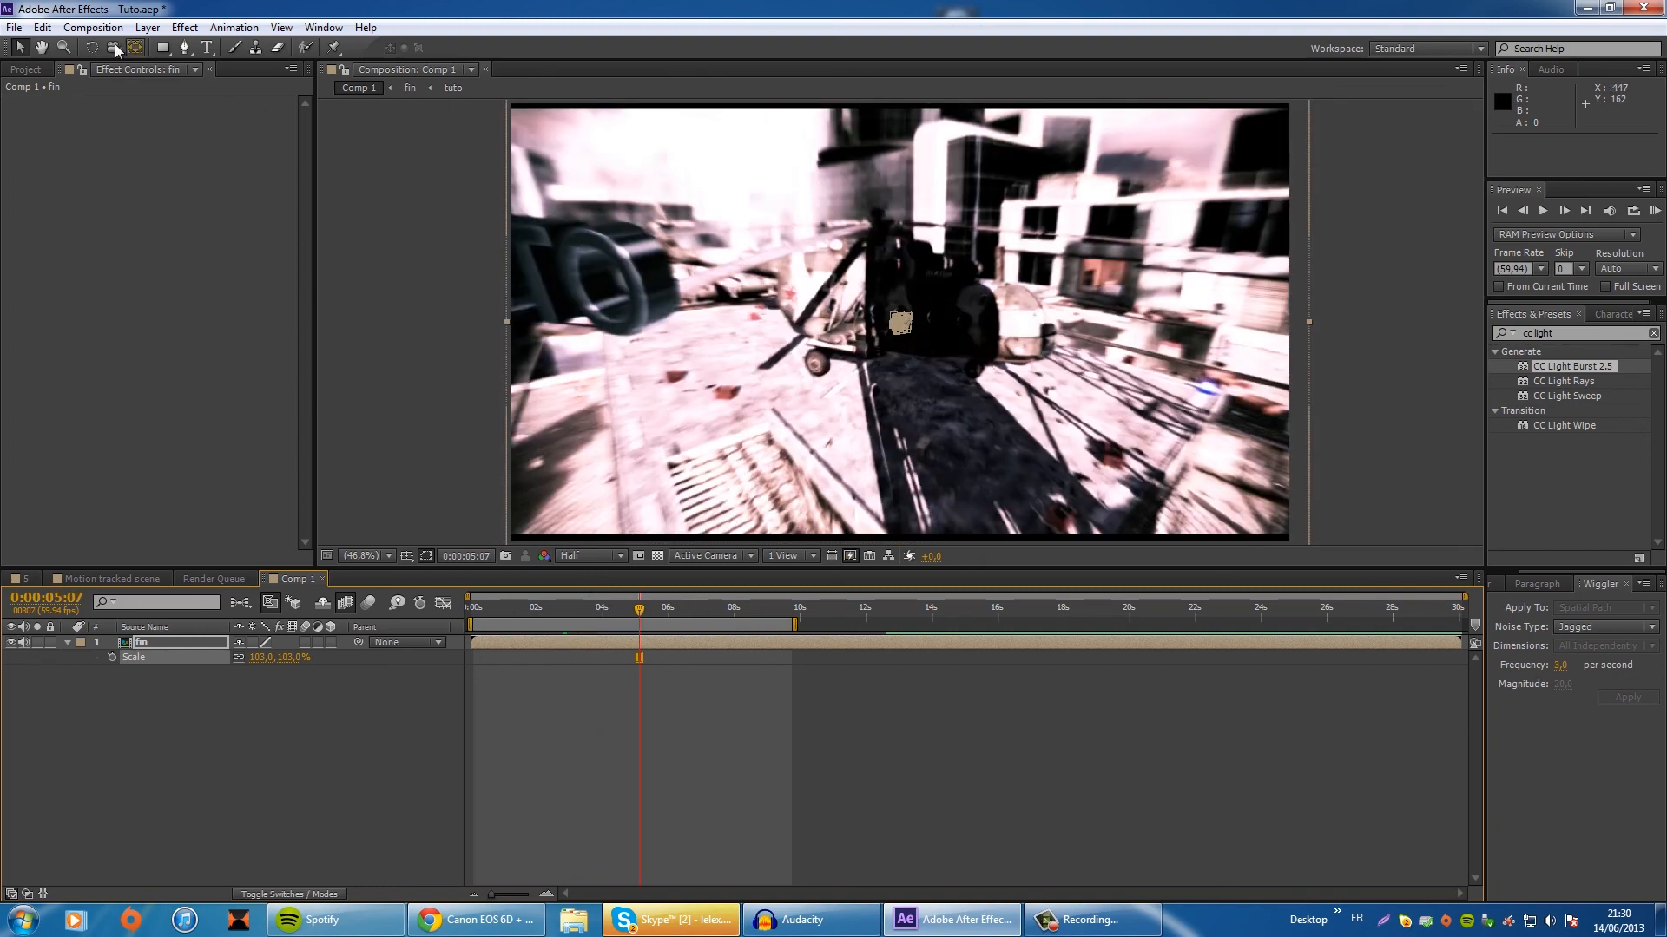
Step: Set the composition viewer's resolution to Full
{"action": "left_click", "coordinate": [93, 27]}
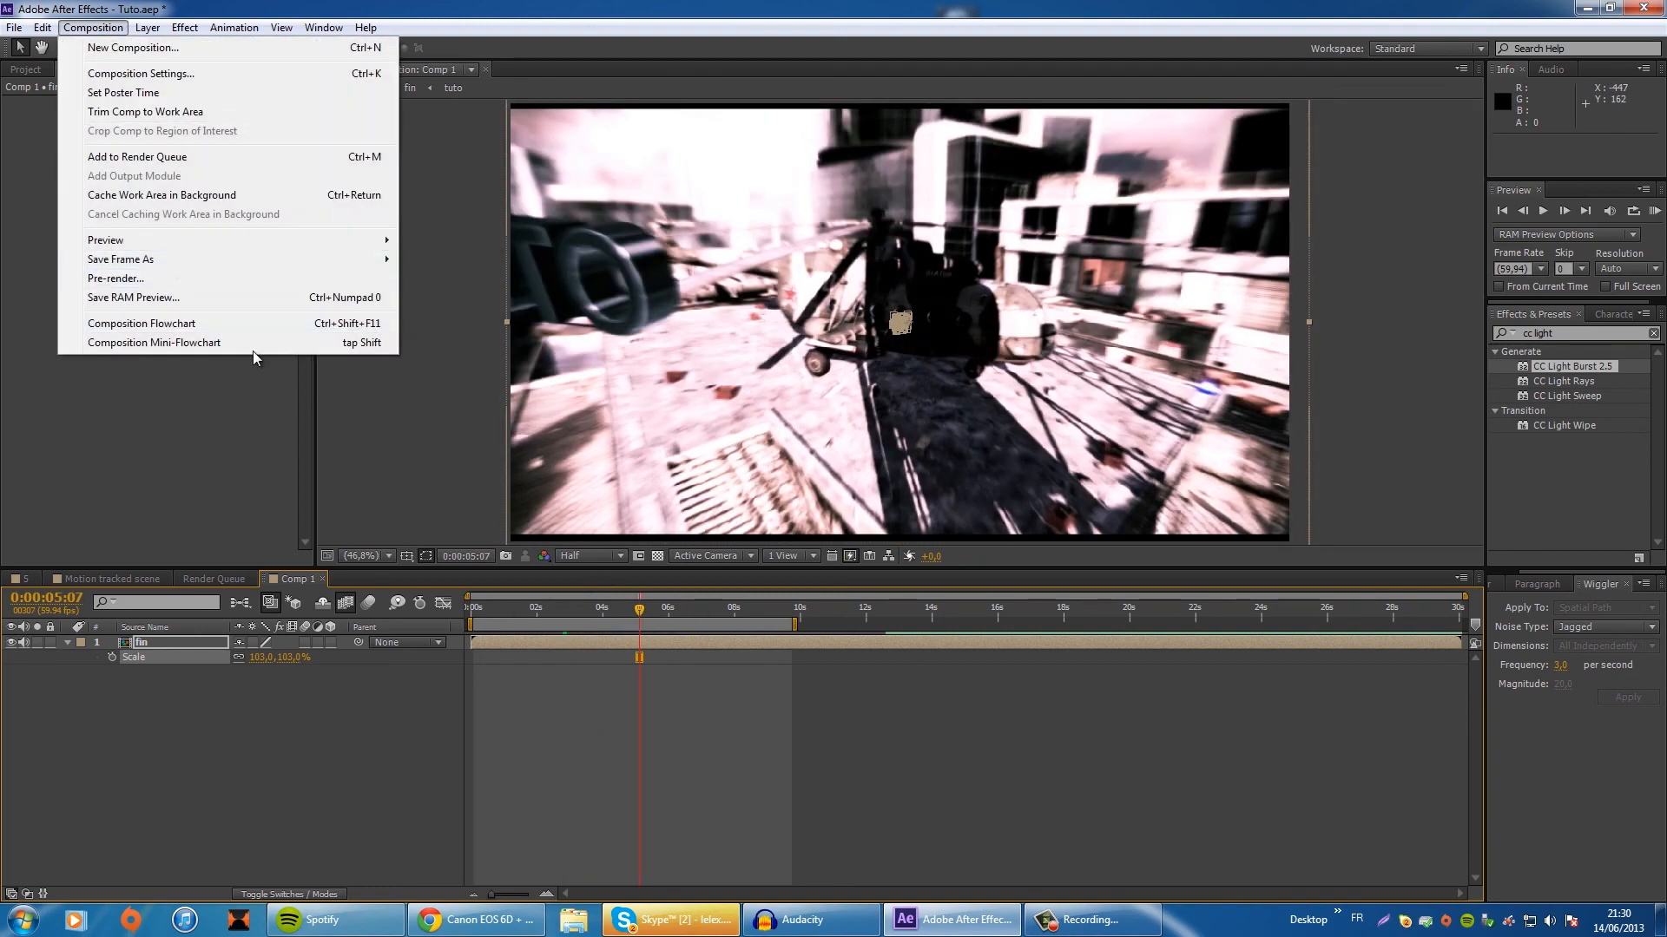
{"action": "left_click", "coordinate": [573, 556]}
{"action": "left_click", "coordinate": [580, 603]}
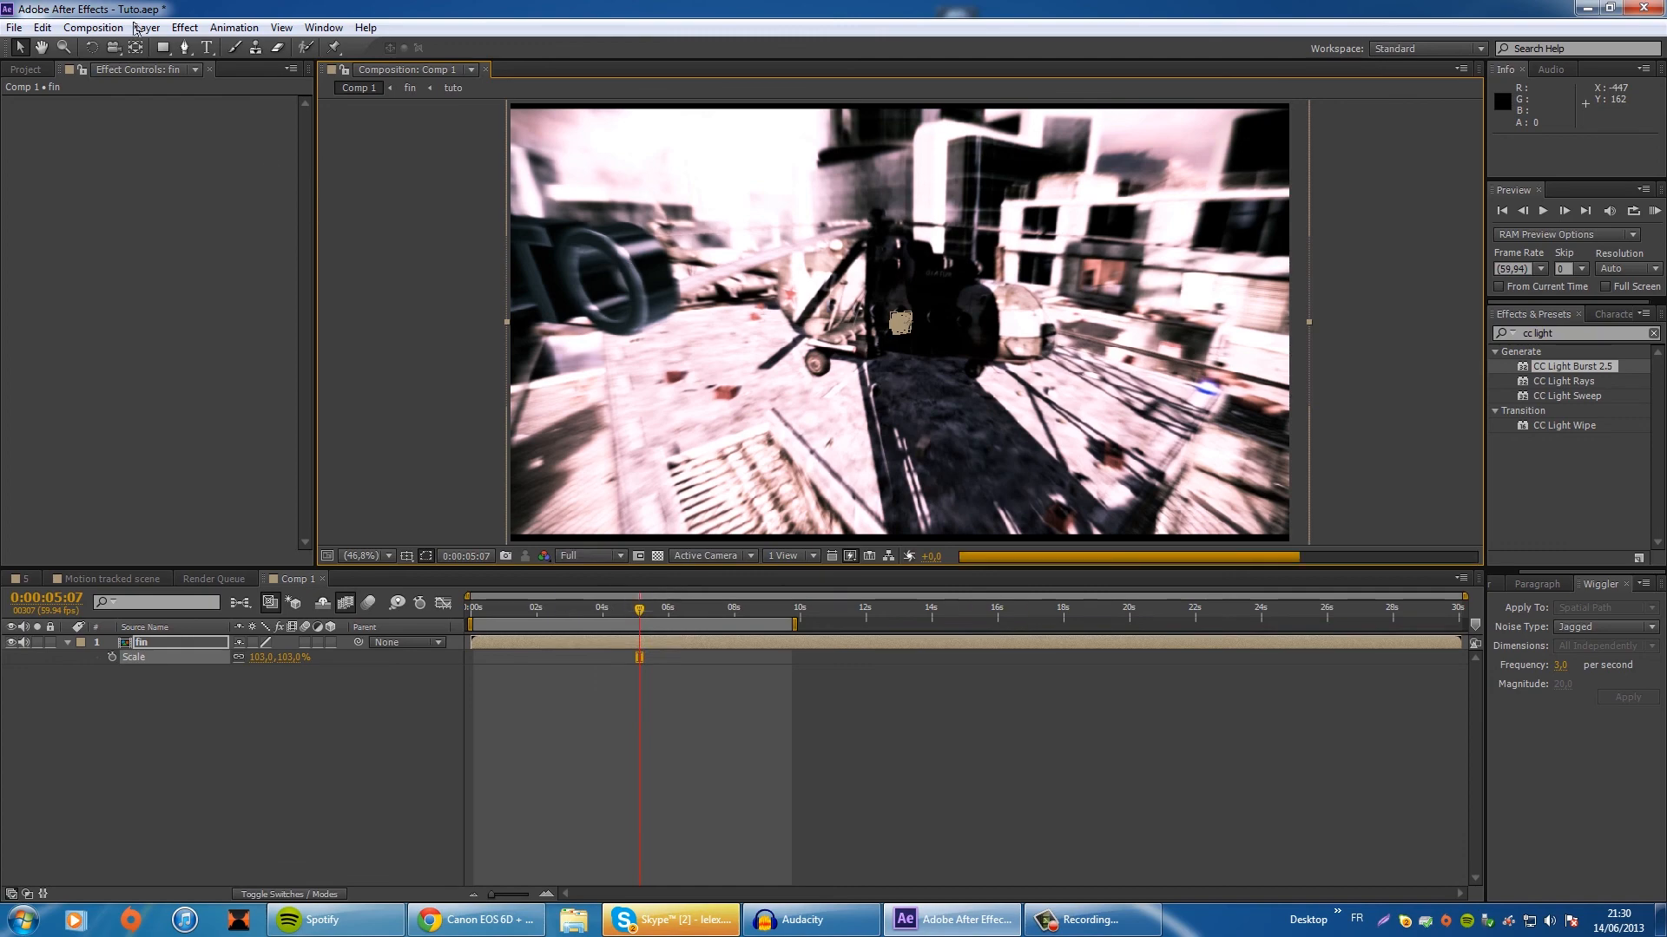
Step: Queue Comp 1 for pre-rendering in H.264 format with audio output, and open the choice of its output file location
{"action": "left_click", "coordinate": [93, 27]}
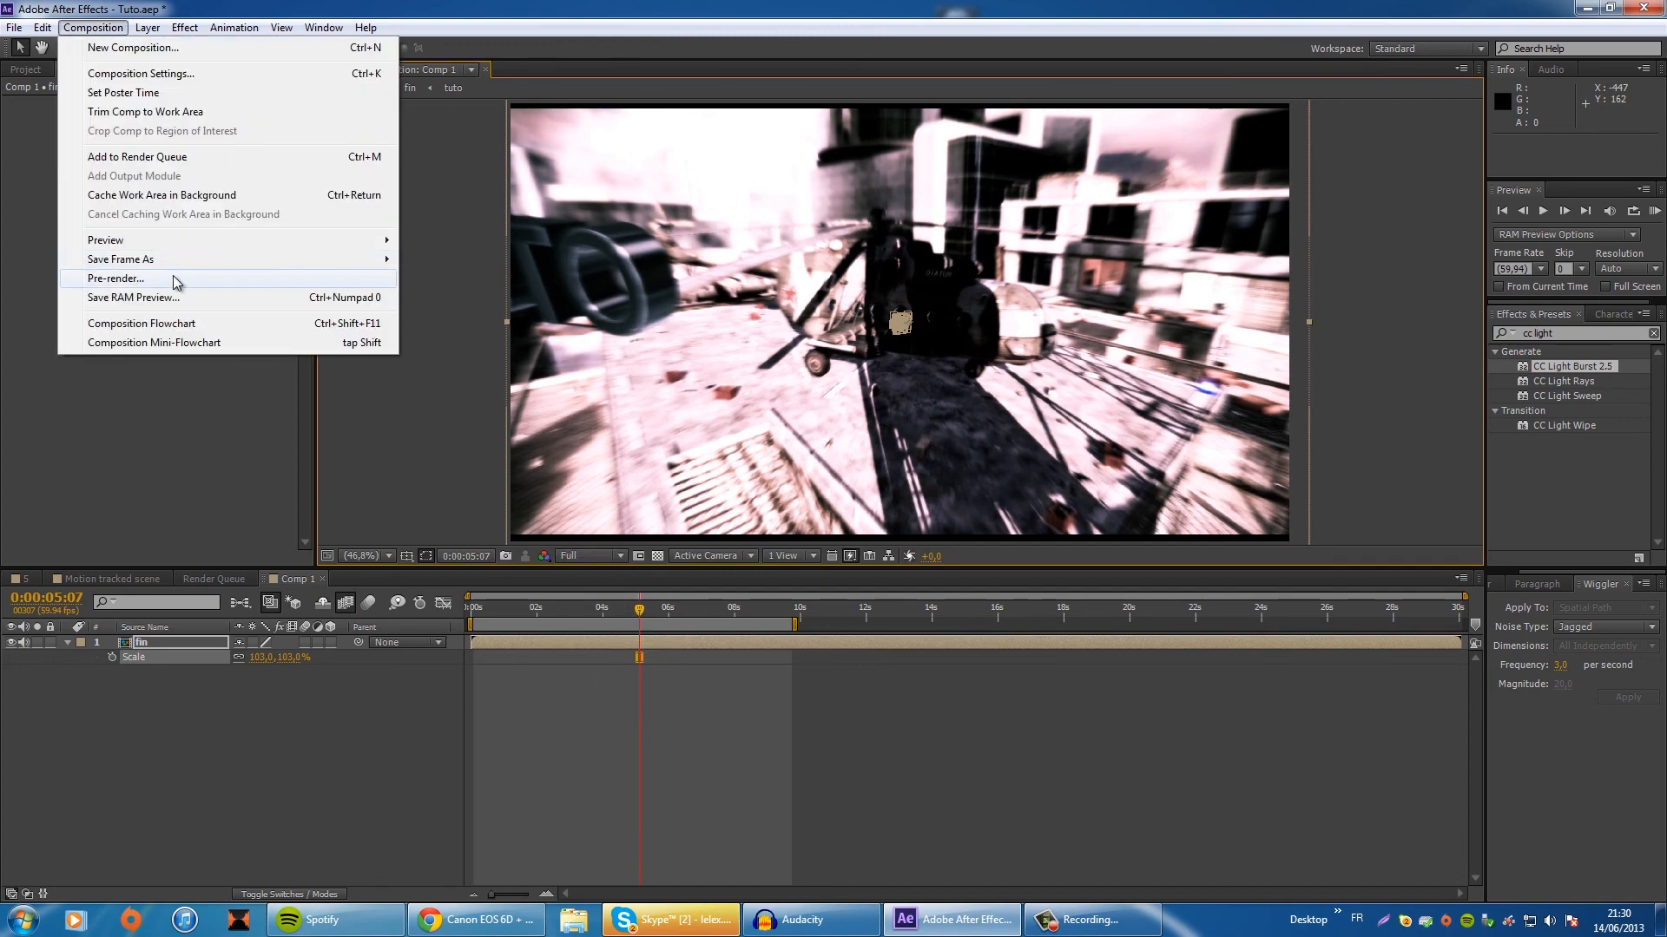
{"action": "left_click", "coordinate": [174, 279]}
{"action": "left_click", "coordinate": [172, 733]}
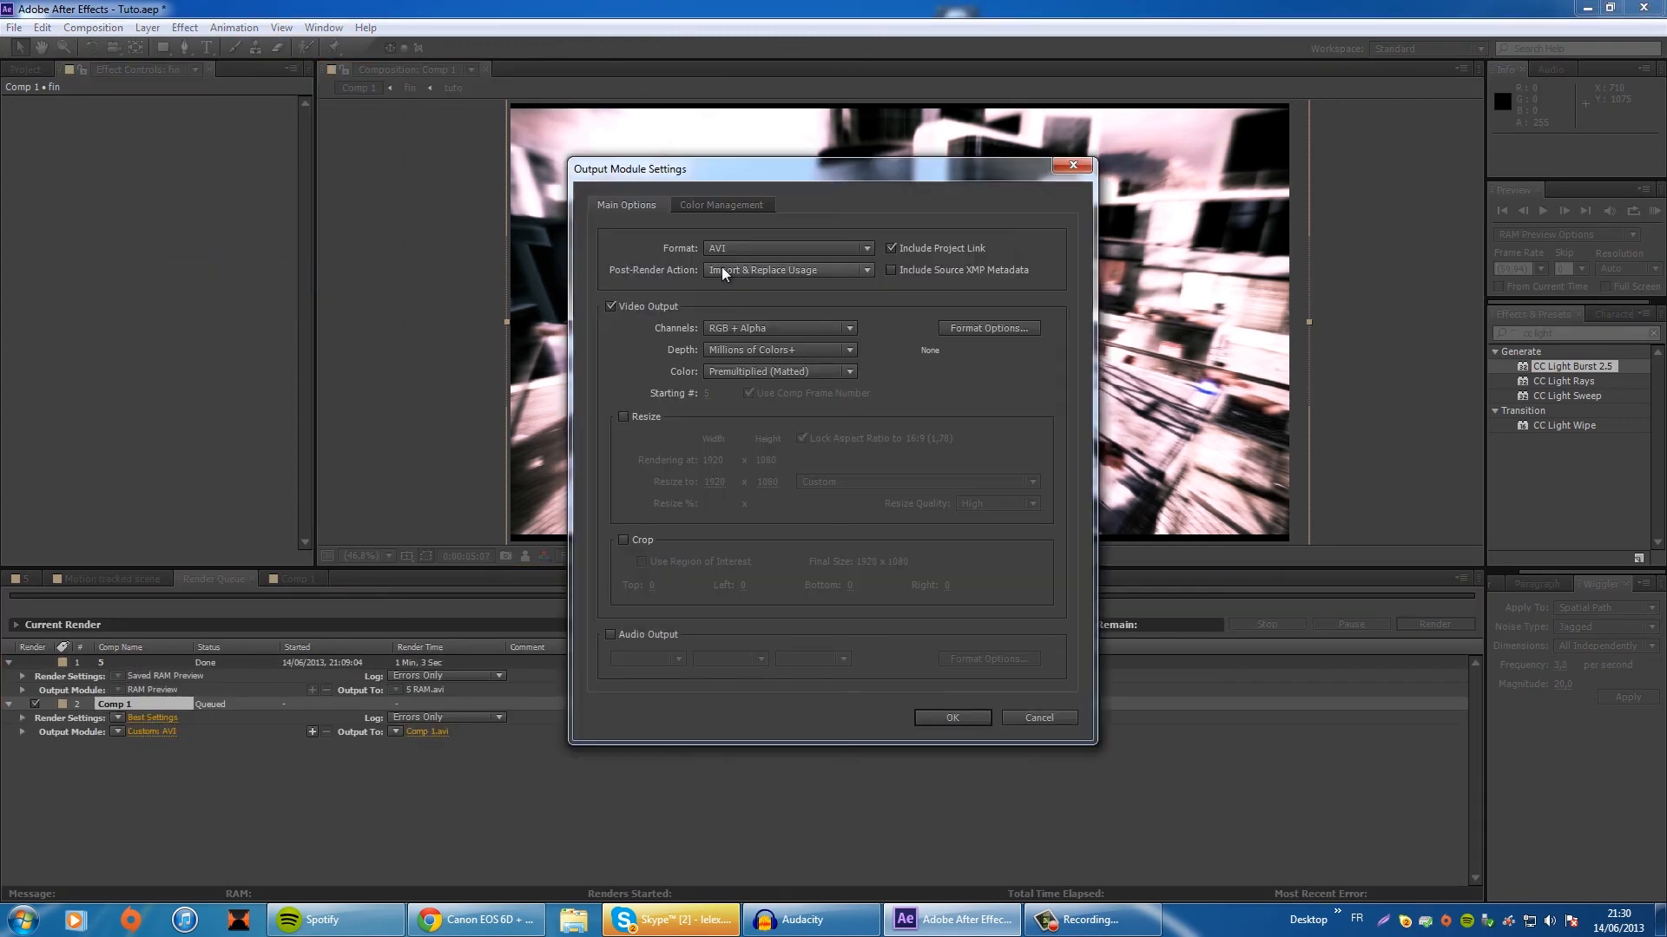
{"action": "left_click", "coordinate": [729, 248]}
{"action": "left_click", "coordinate": [771, 364]}
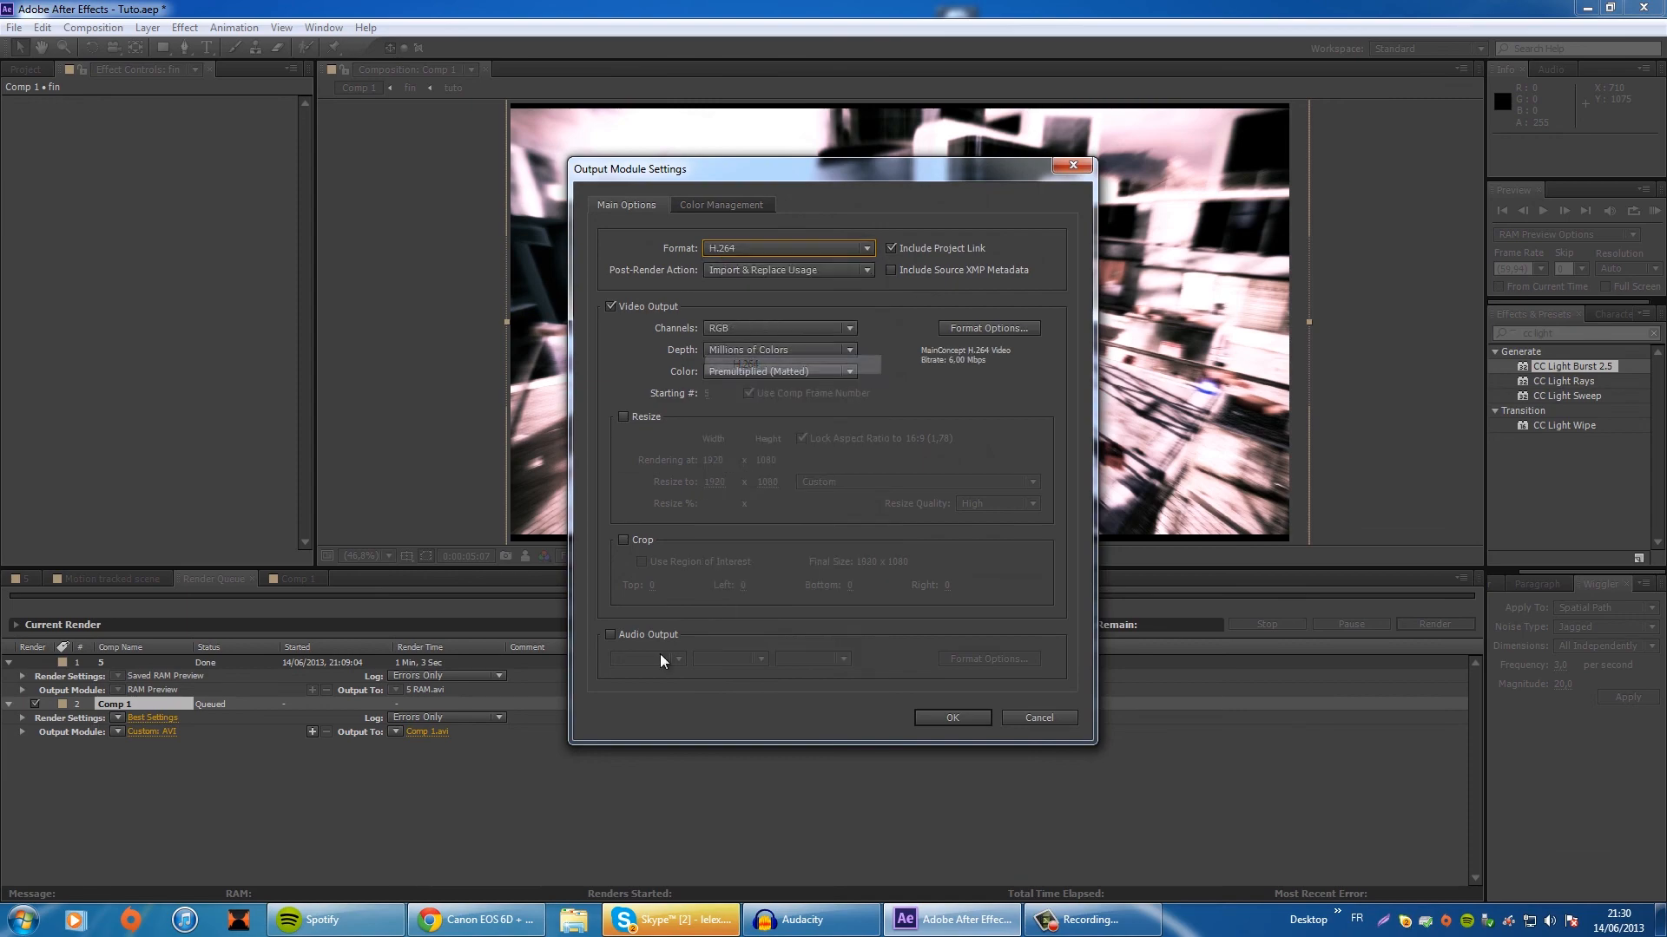
{"action": "left_click", "coordinate": [671, 639]}
{"action": "left_click", "coordinate": [932, 724]}
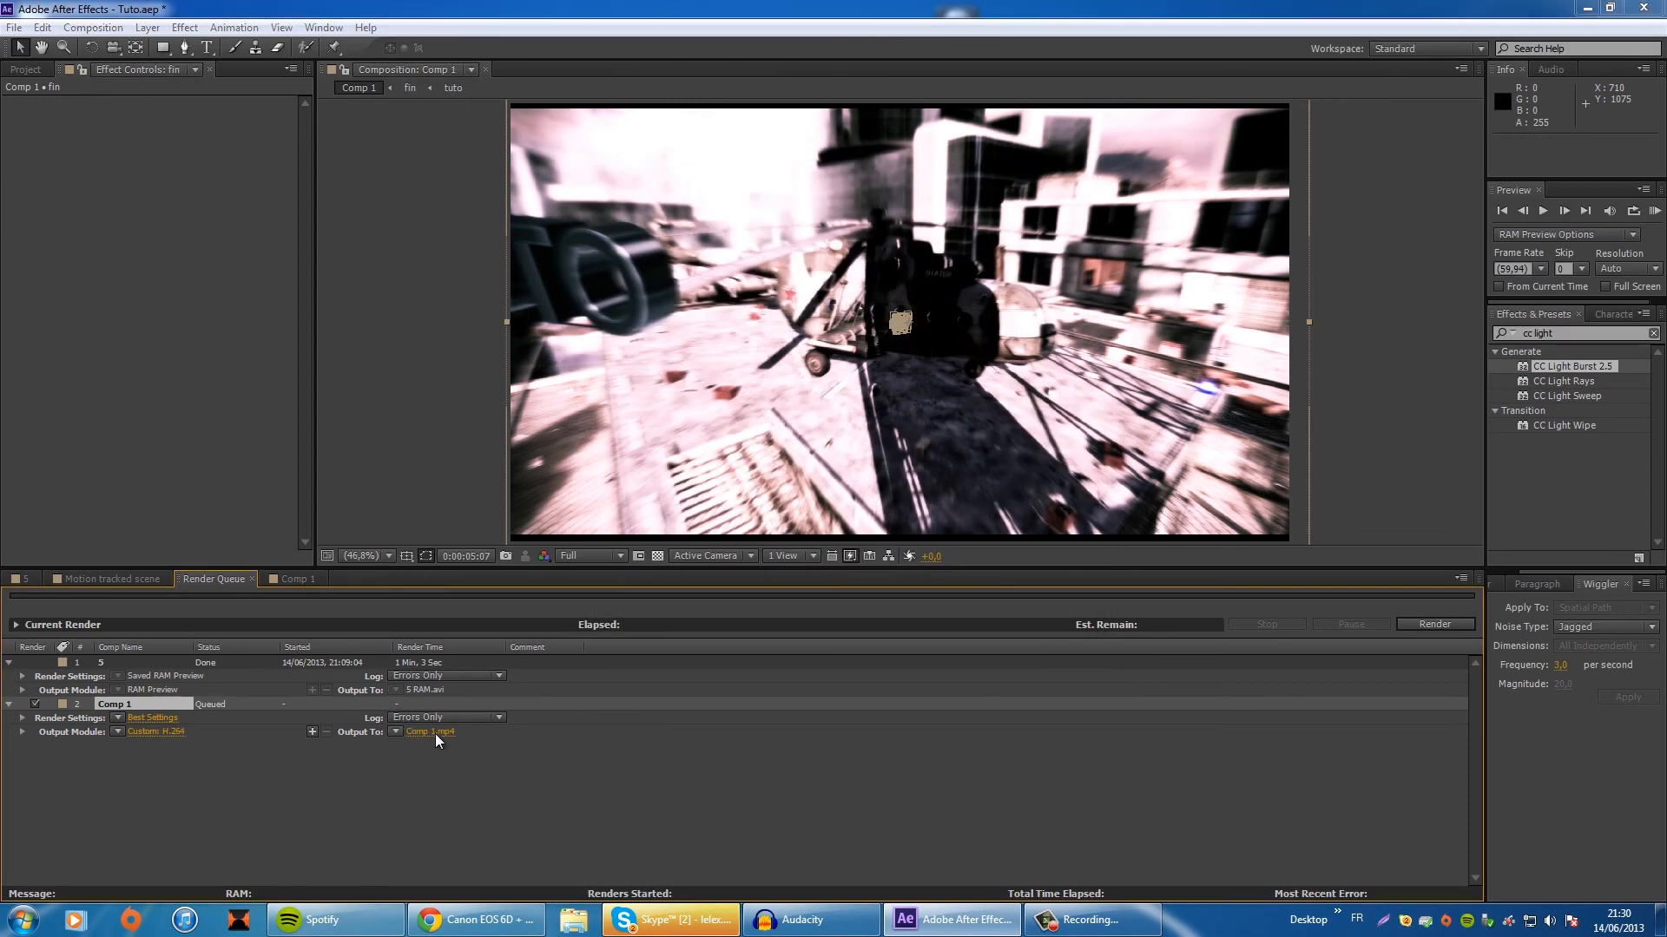
{"action": "left_click", "coordinate": [432, 732]}
{"action": "left_click", "coordinate": [1092, 921]}
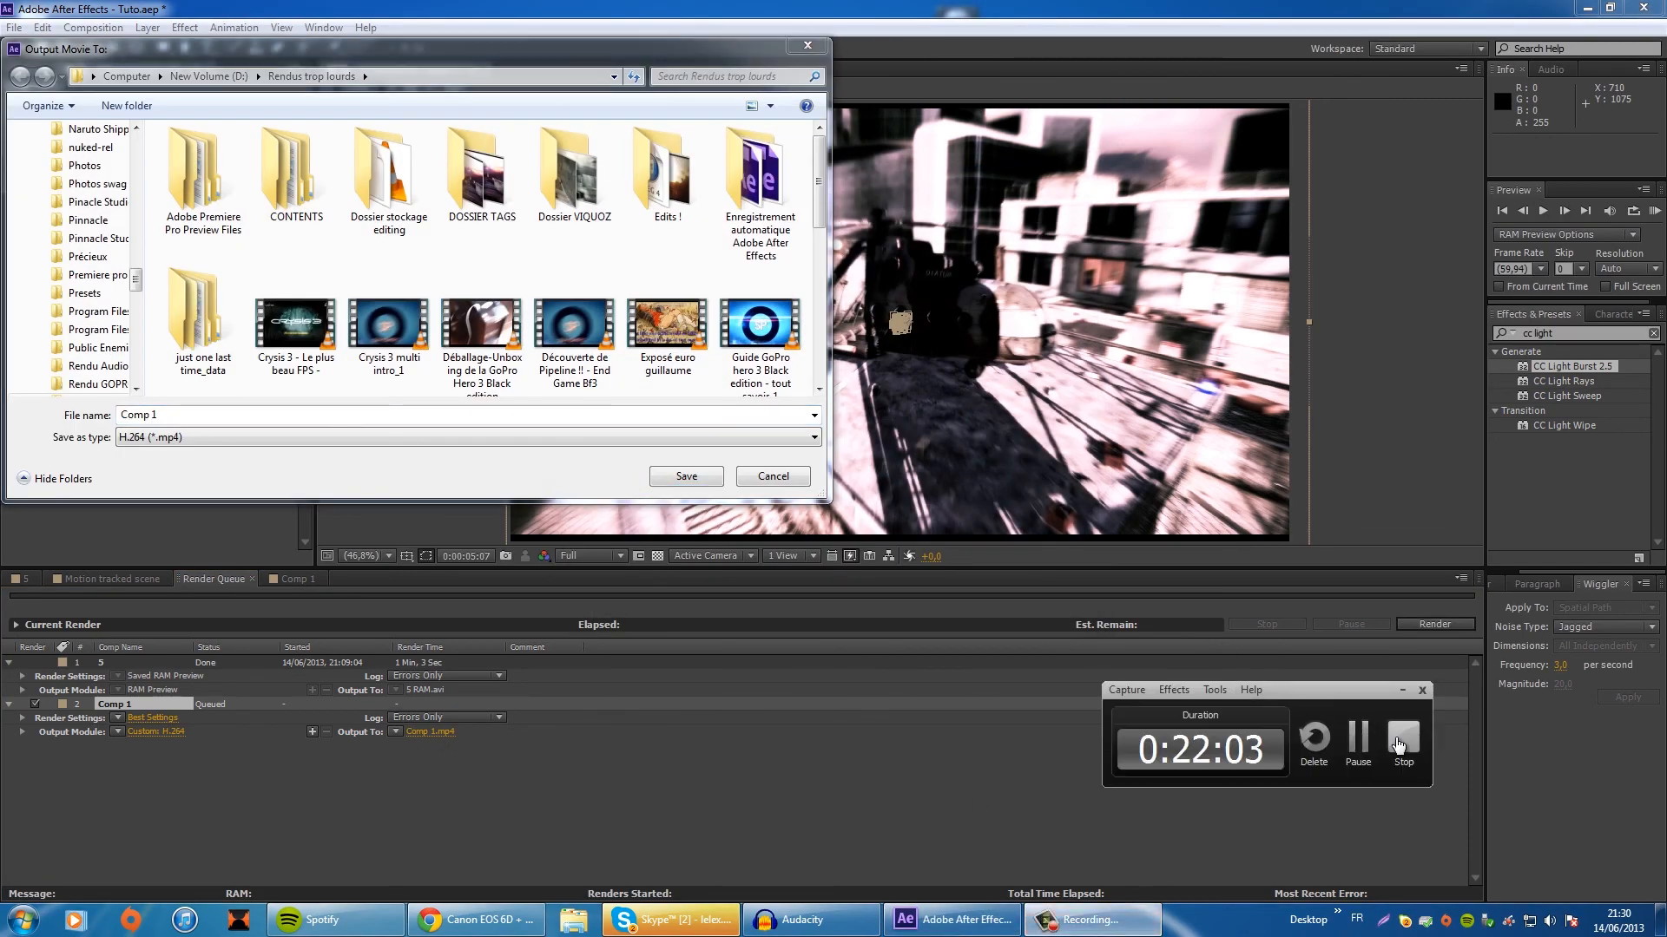